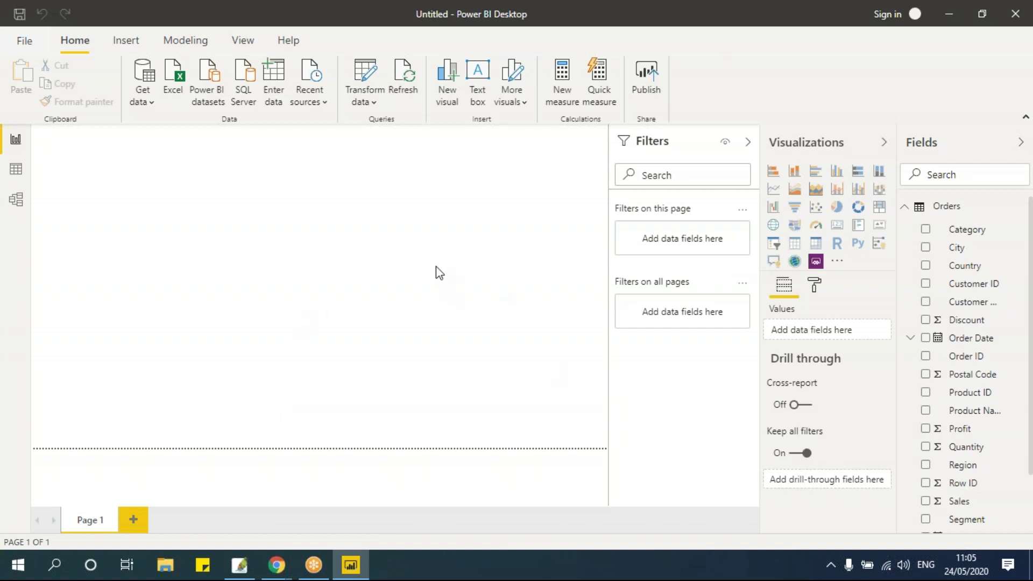
Step: Insert a clustered column chart and place it in the upper-left corner of the report page
click(838, 176)
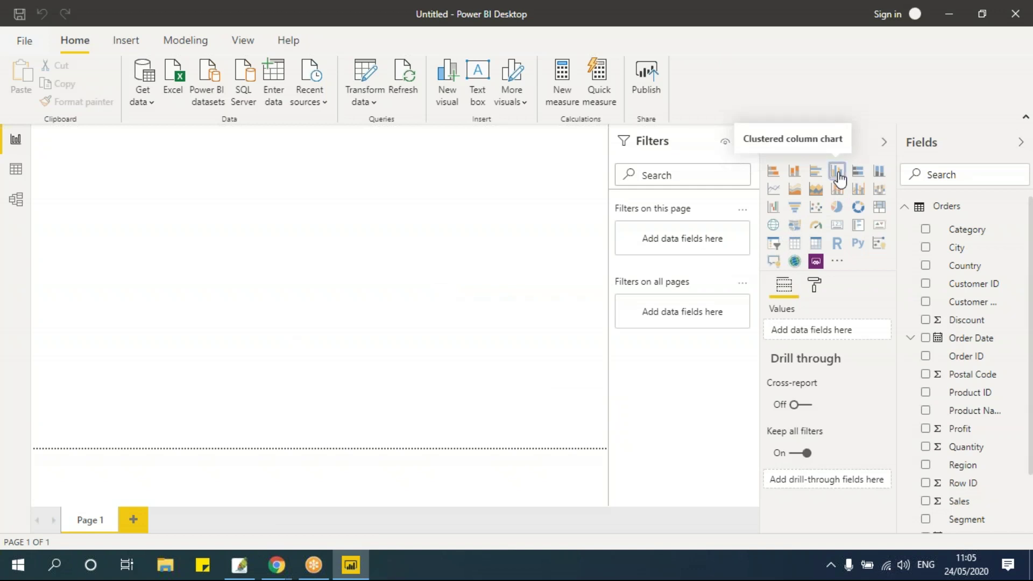
mouse_move(138, 143)
mouse_down()
mouse_move(181, 163)
mouse_move(218, 159)
mouse_move(142, 145)
mouse_up()
drag(168, 261, 250, 303)
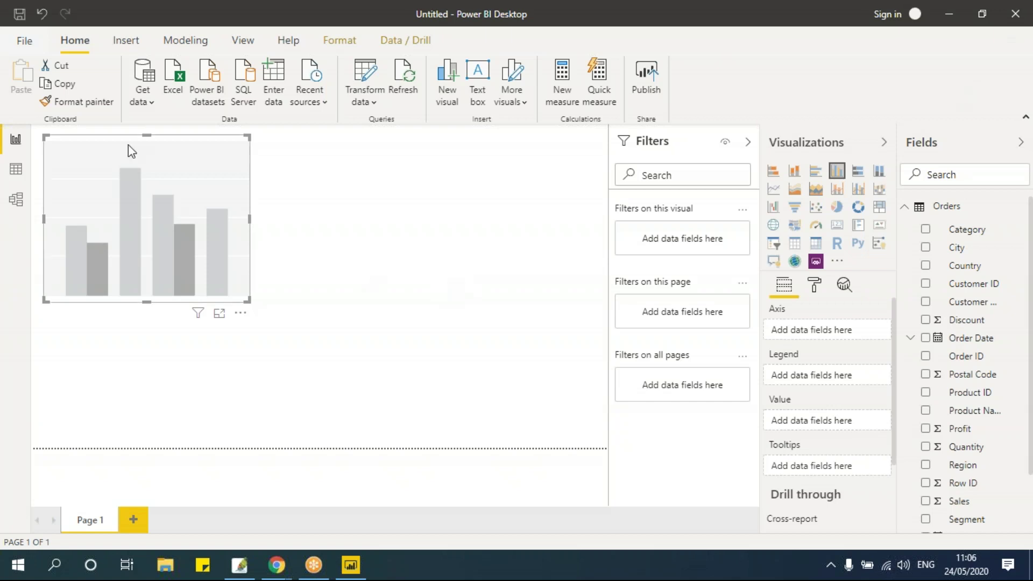
mouse_move(163, 140)
mouse_down()
mouse_move(172, 153)
mouse_move(165, 144)
mouse_up()
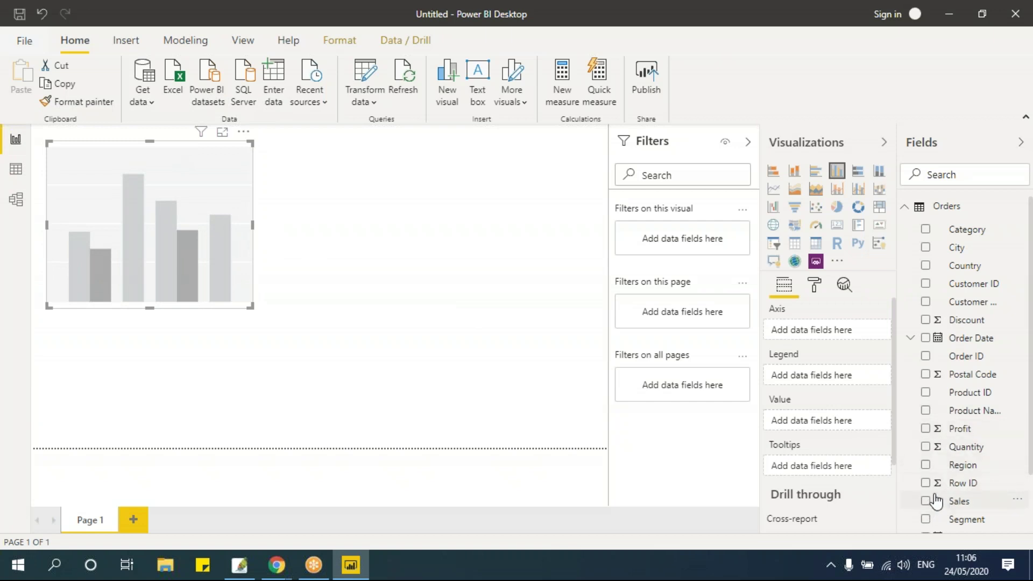
Step: Plot Sales by Region in the column chart, with Region as axis and Sales as value, and enlarge the chart slightly
scroll(944, 457, down, 3)
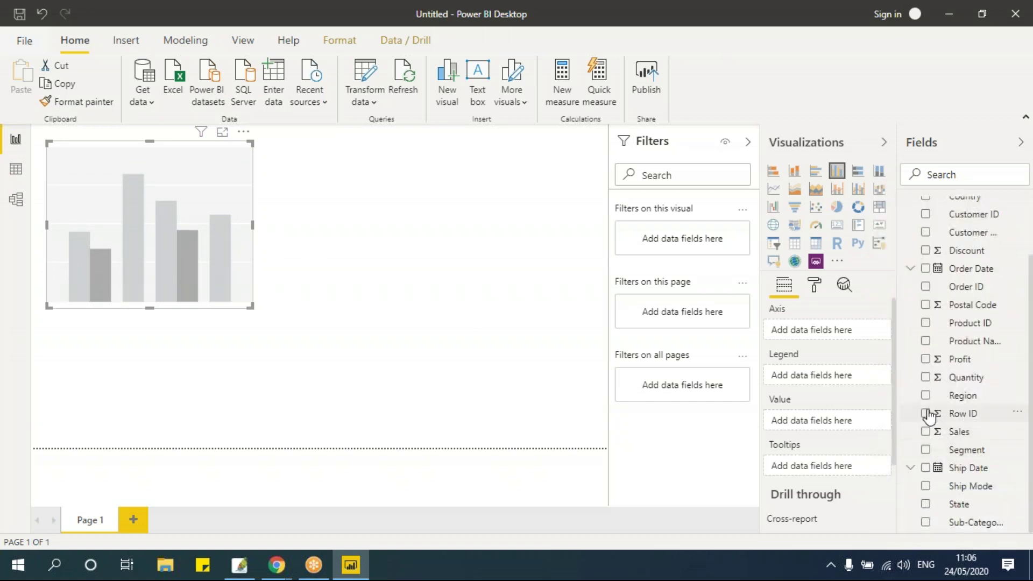
click(925, 396)
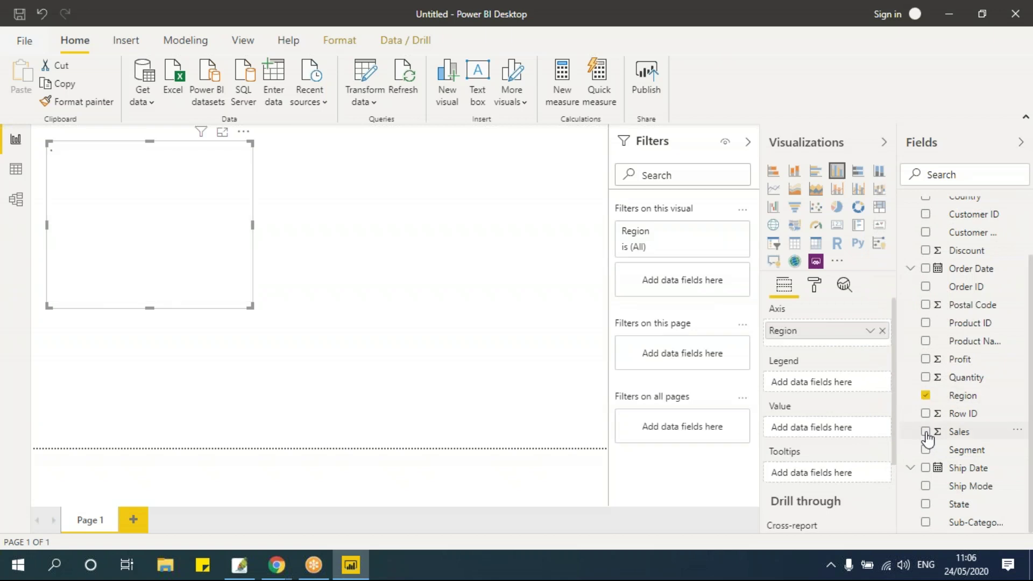
click(926, 435)
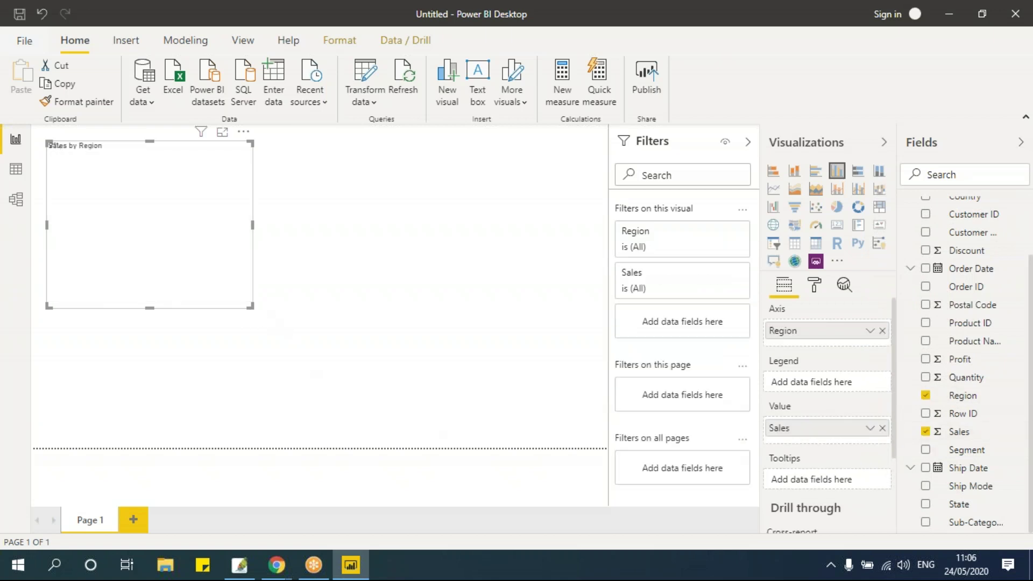
drag(250, 307, 274, 335)
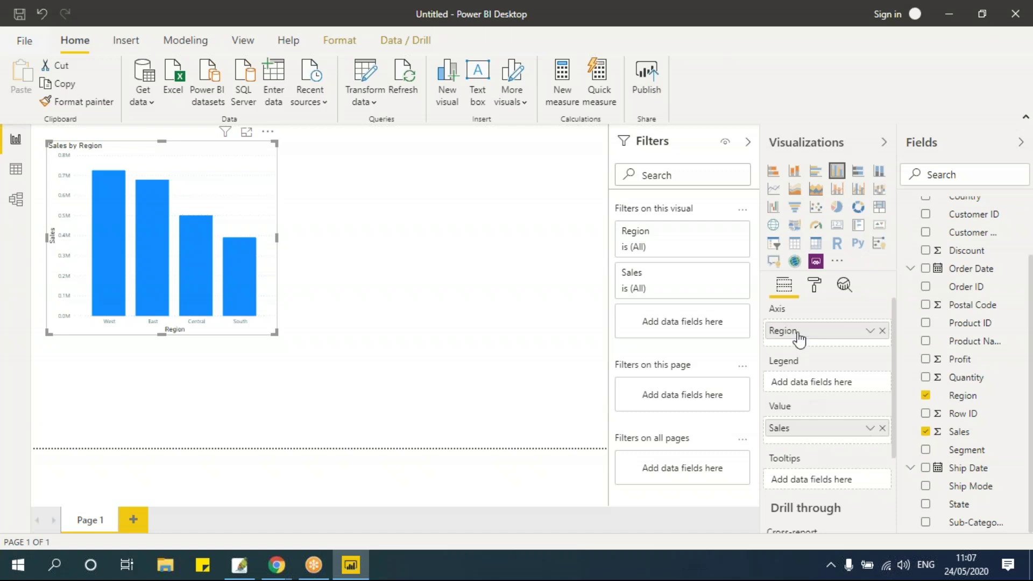
Step: Nudge the Sales by Region chart slightly away from the page's upper-left corner
scroll(819, 456, down, 2)
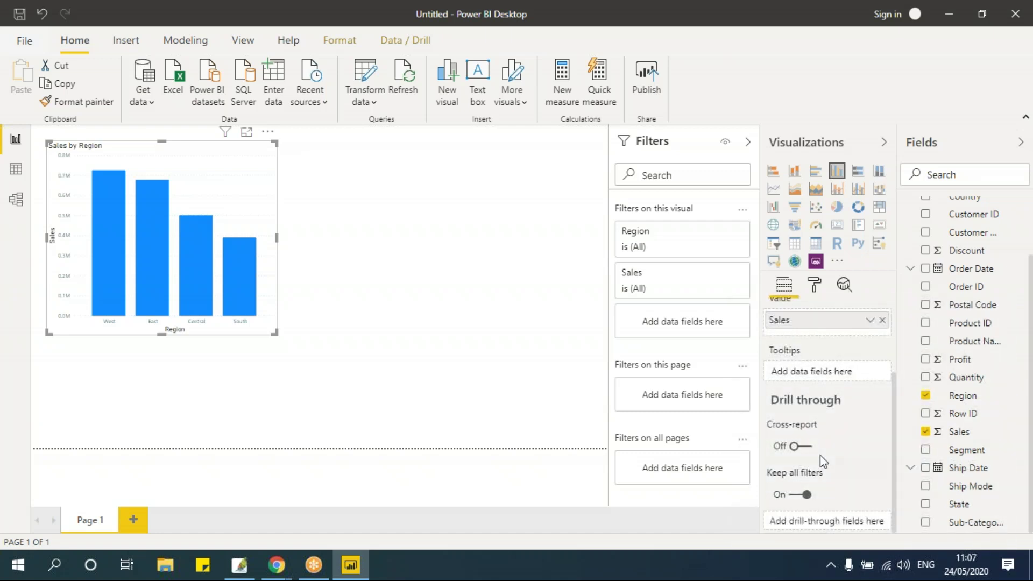
scroll(819, 454, up, 2)
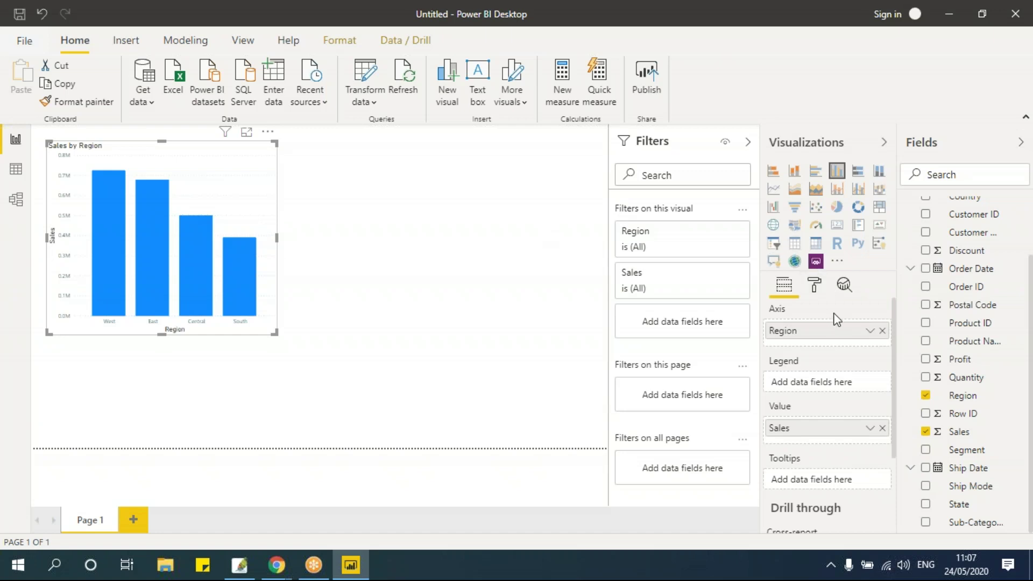
scroll(827, 359, down, 2)
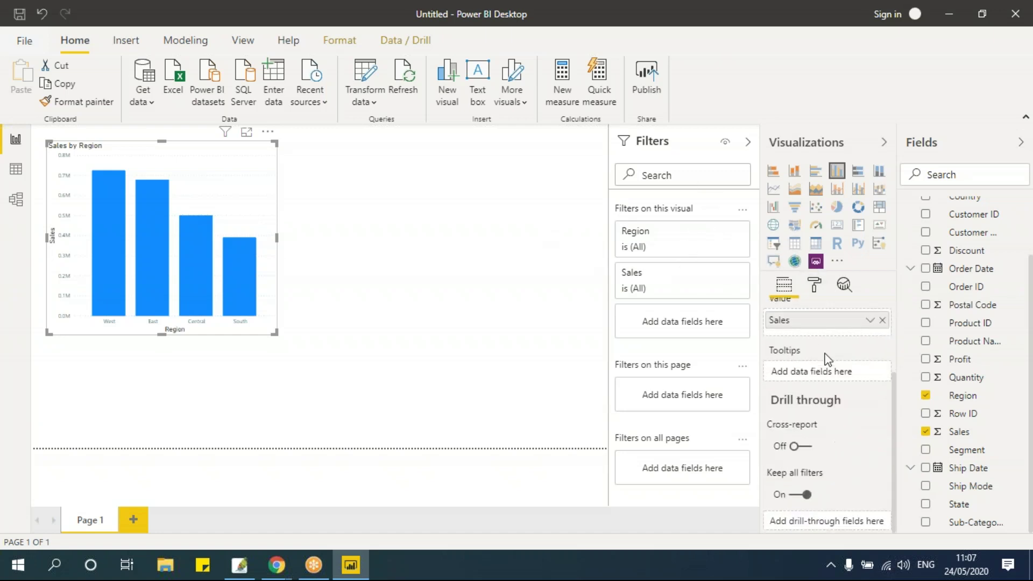
scroll(807, 411, up, 2)
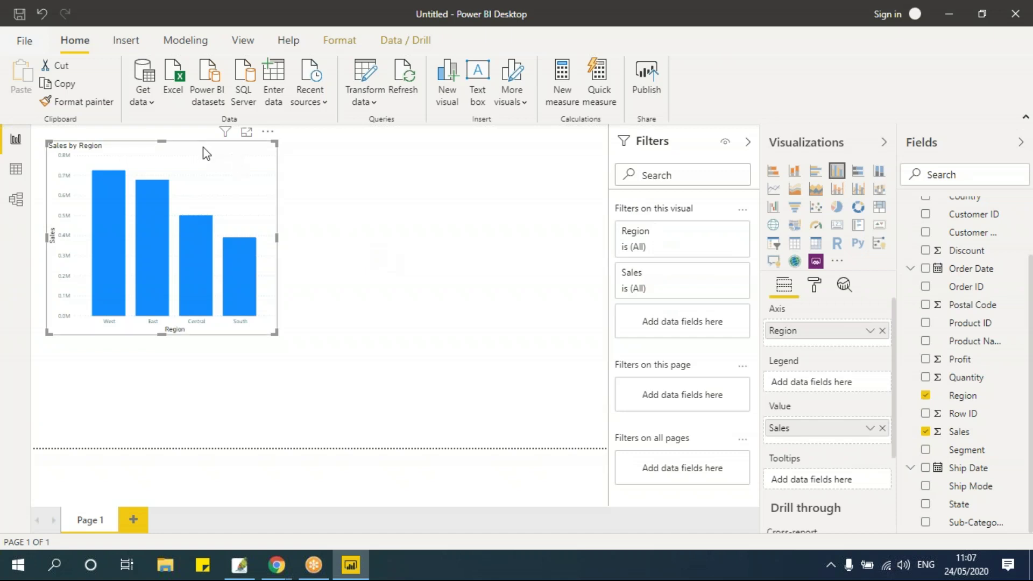
drag(202, 147, 206, 151)
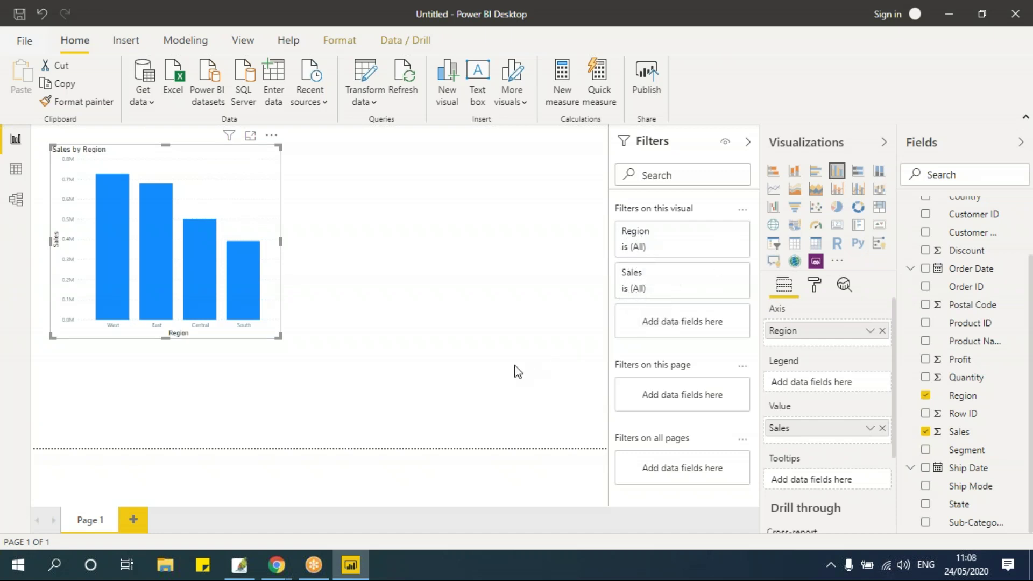
Step: Filter the chart's Region field to Central, West and East with basic filtering, and reselect all regions
click(720, 234)
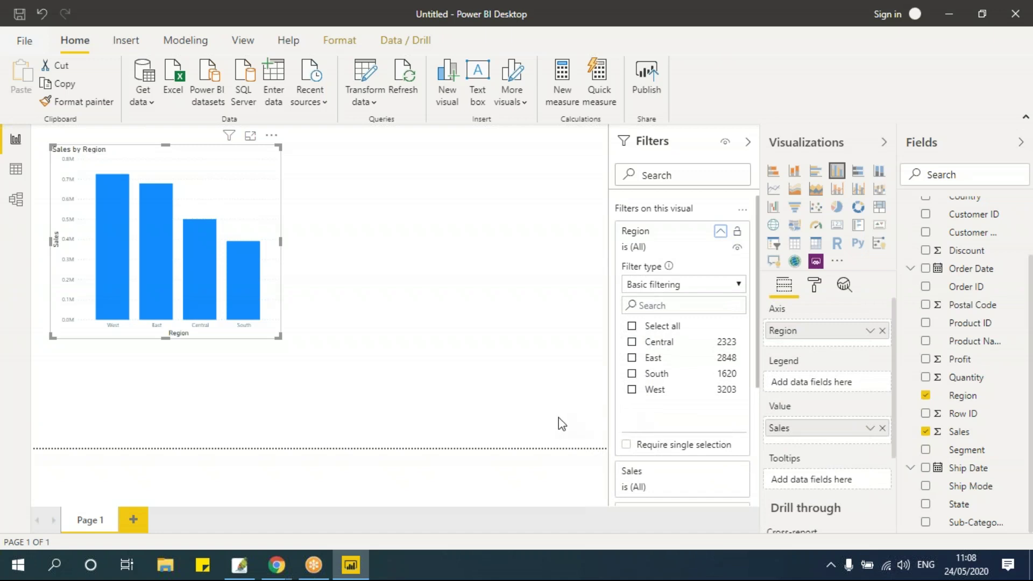
click(632, 343)
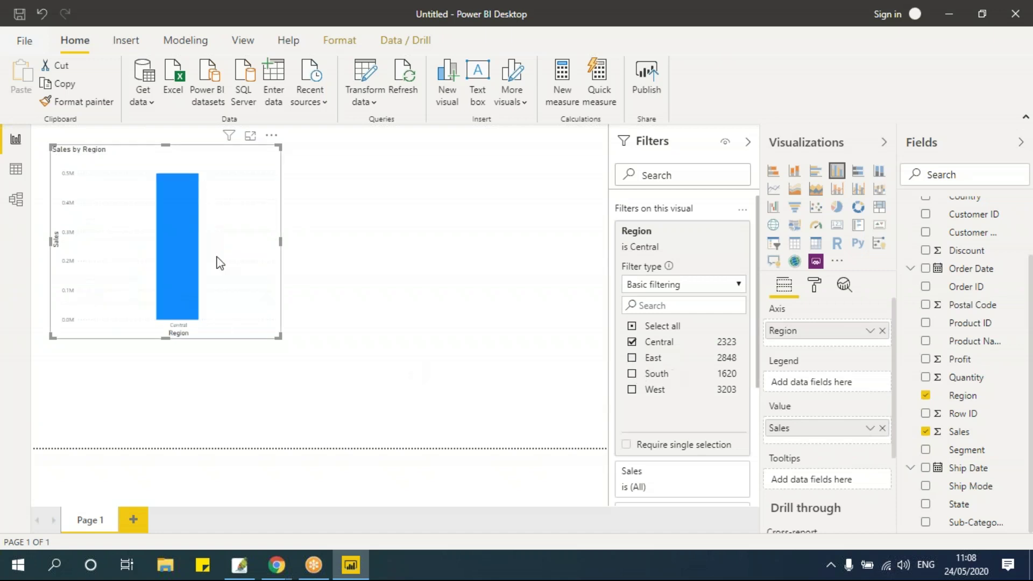
click(632, 391)
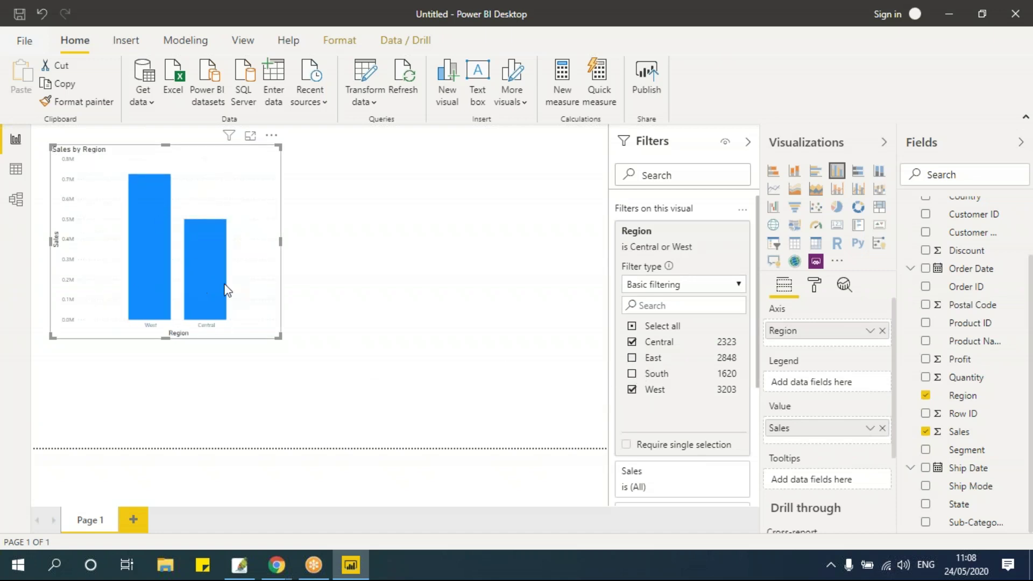
click(632, 359)
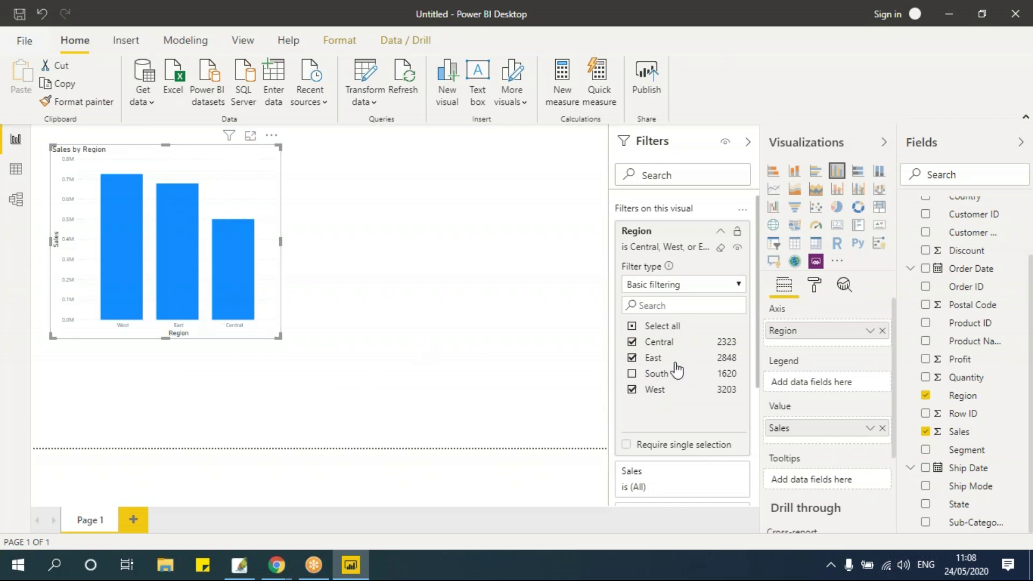
click(632, 327)
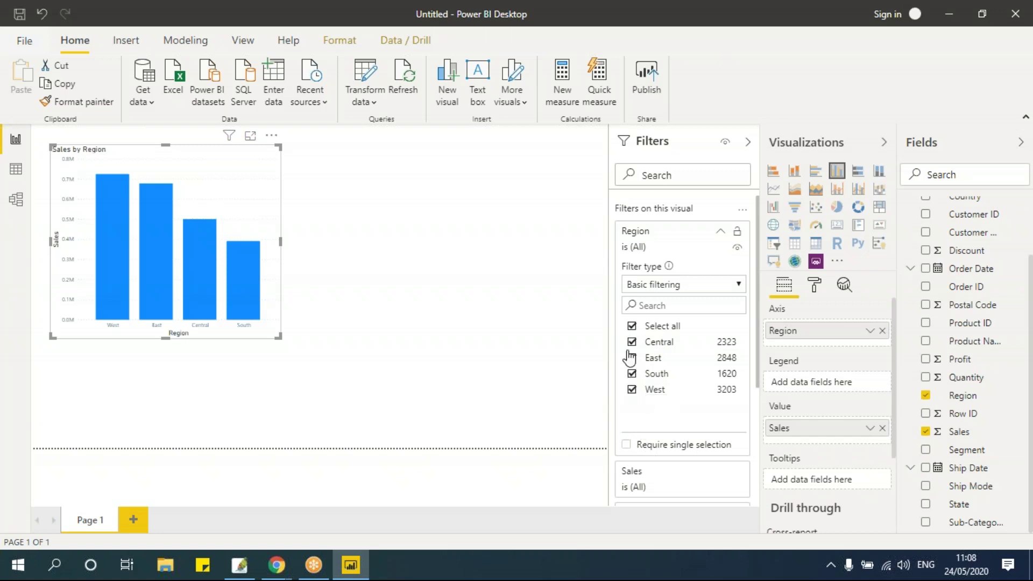
Step: Try requiring a single selection in the Region filter while excluding Central and East, and restore multiple selection with all regions
click(627, 446)
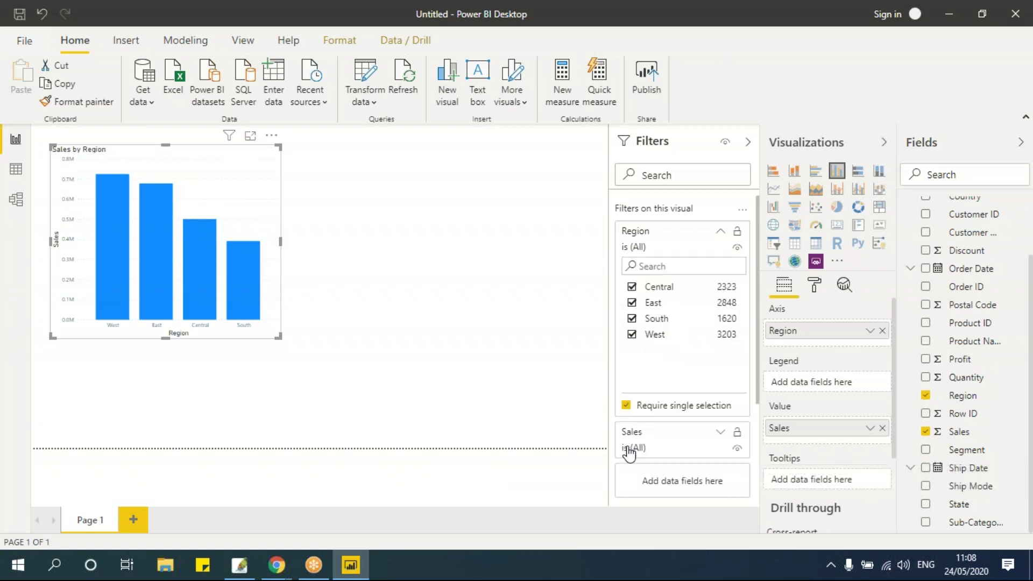
click(632, 286)
click(632, 302)
click(632, 319)
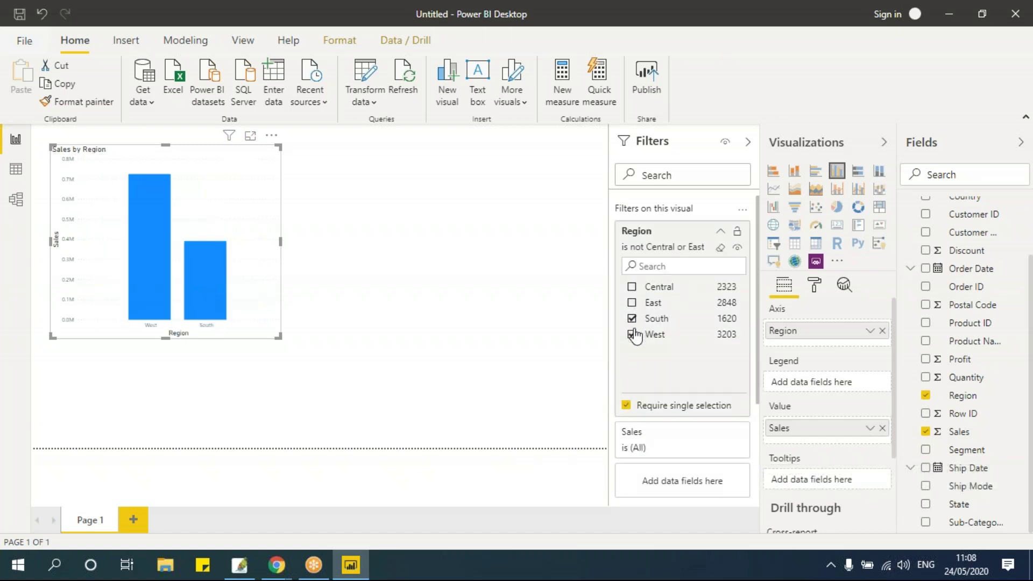
click(632, 335)
click(633, 335)
click(647, 407)
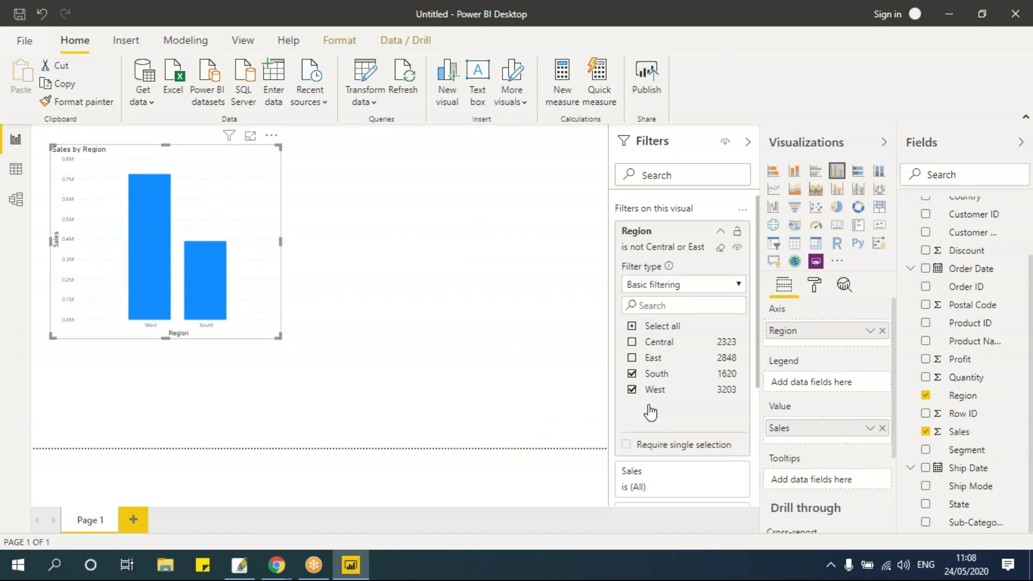
click(633, 328)
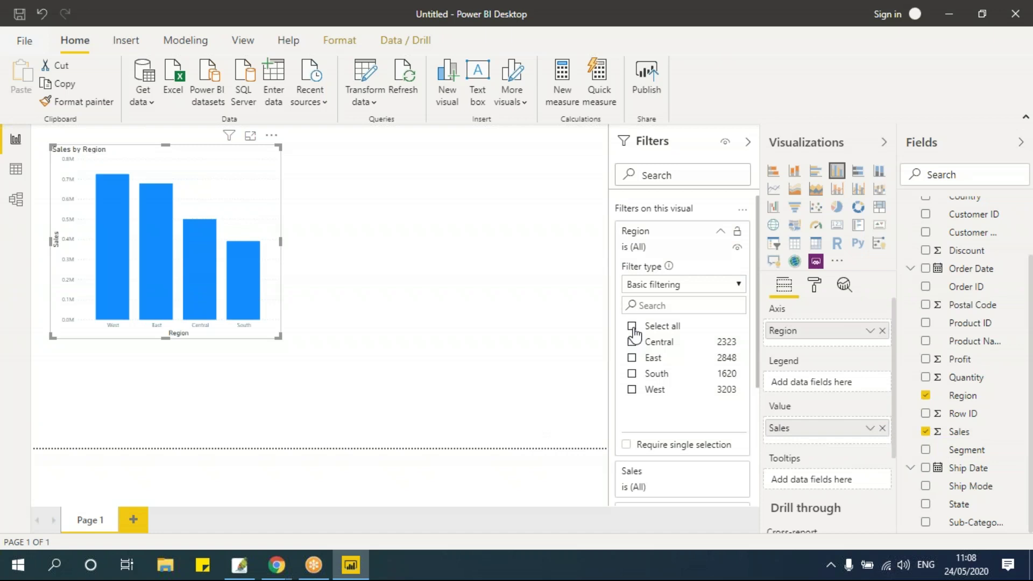
click(632, 328)
Step: Try advanced filtering on Region with the contains condition, and return the filter type to basic filtering
click(741, 285)
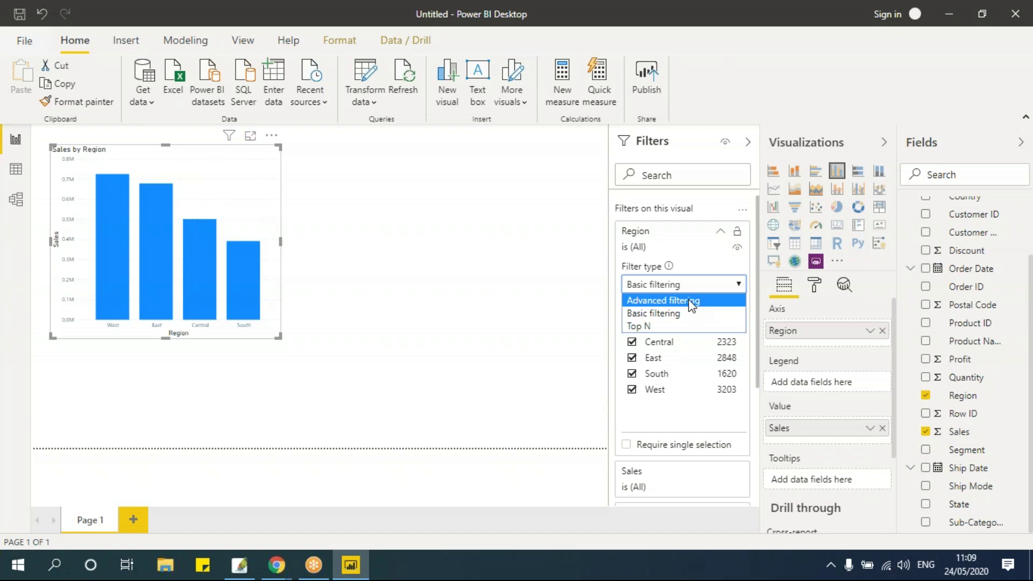
click(691, 303)
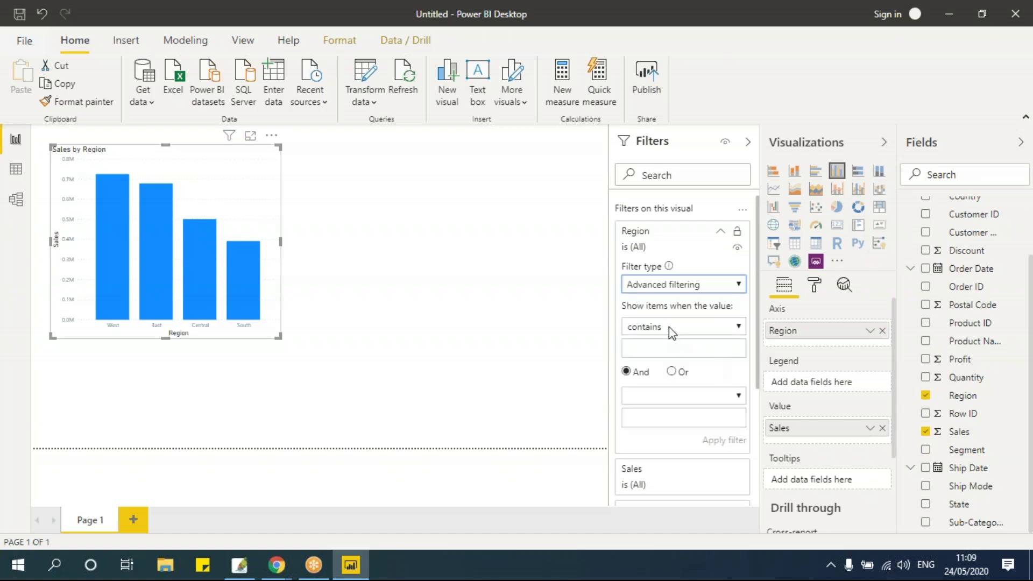
click(669, 327)
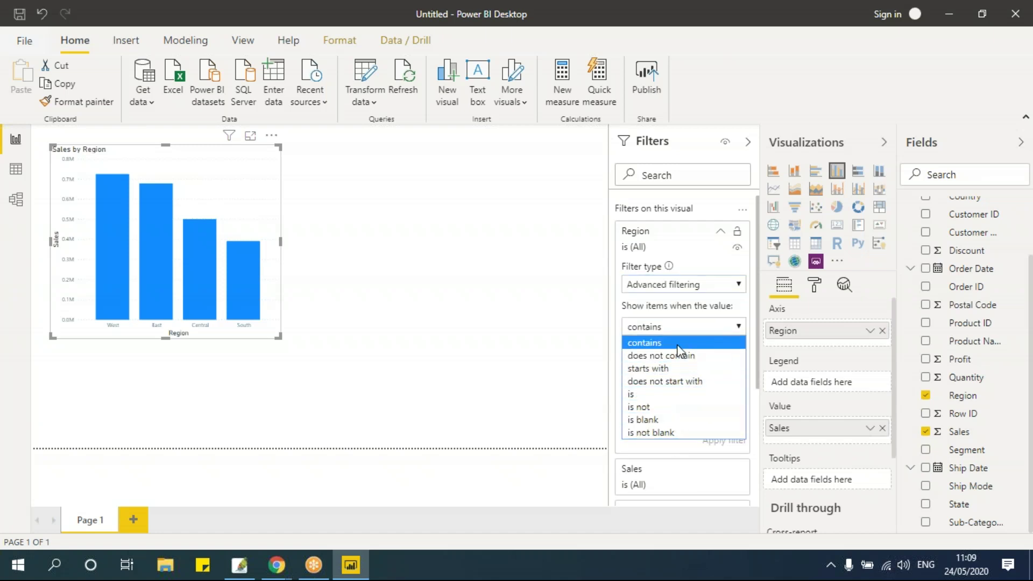
click(677, 344)
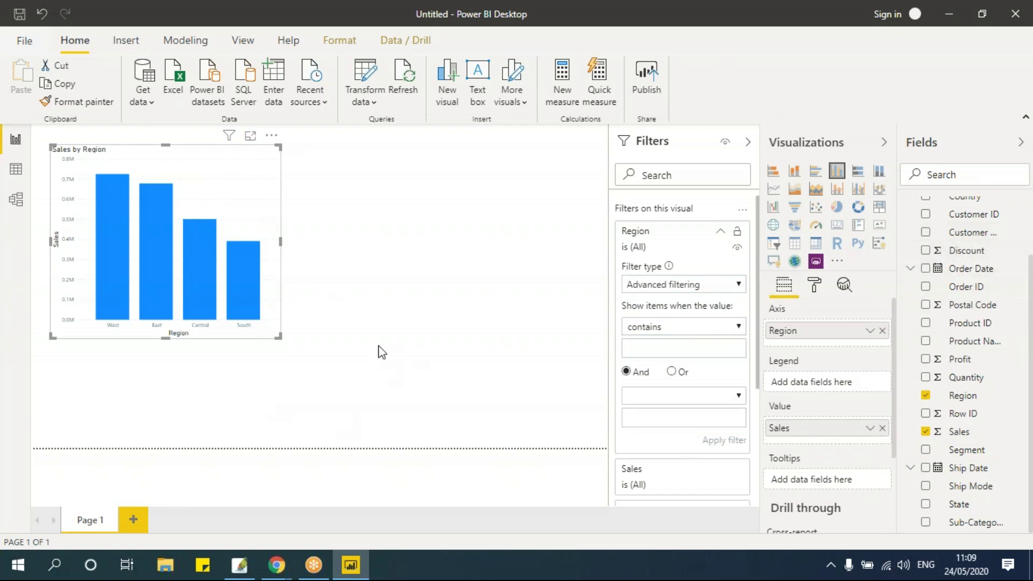
click(679, 290)
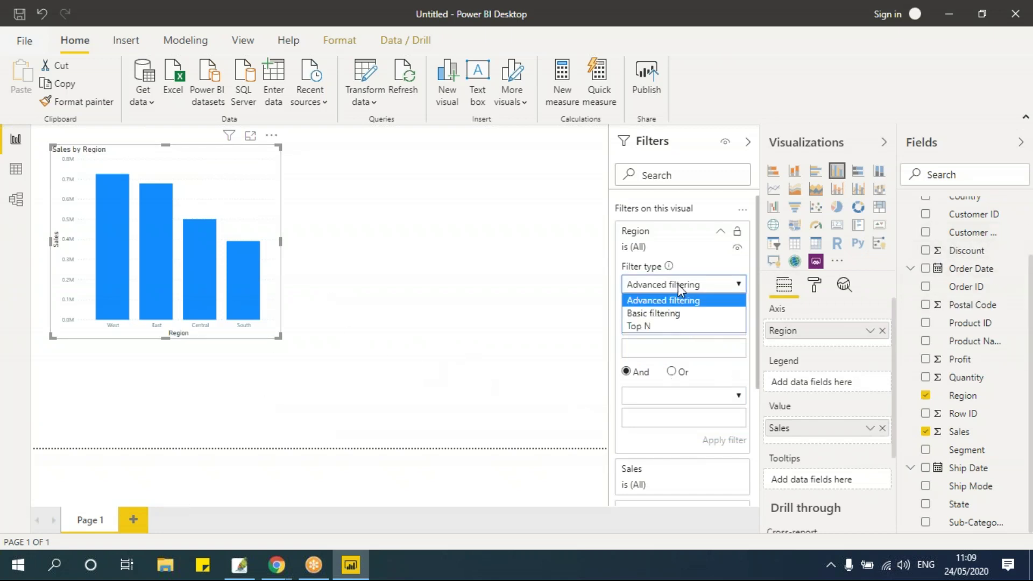
click(670, 313)
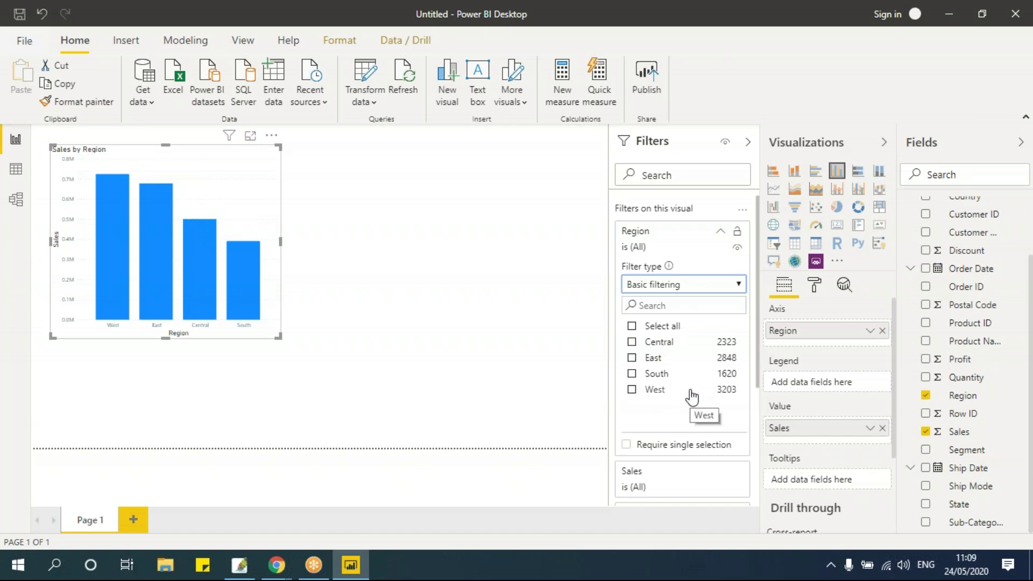
Step: Filter the chart to show items whose Sales value is greater than or equal to 2500
scroll(690, 397, down, 4)
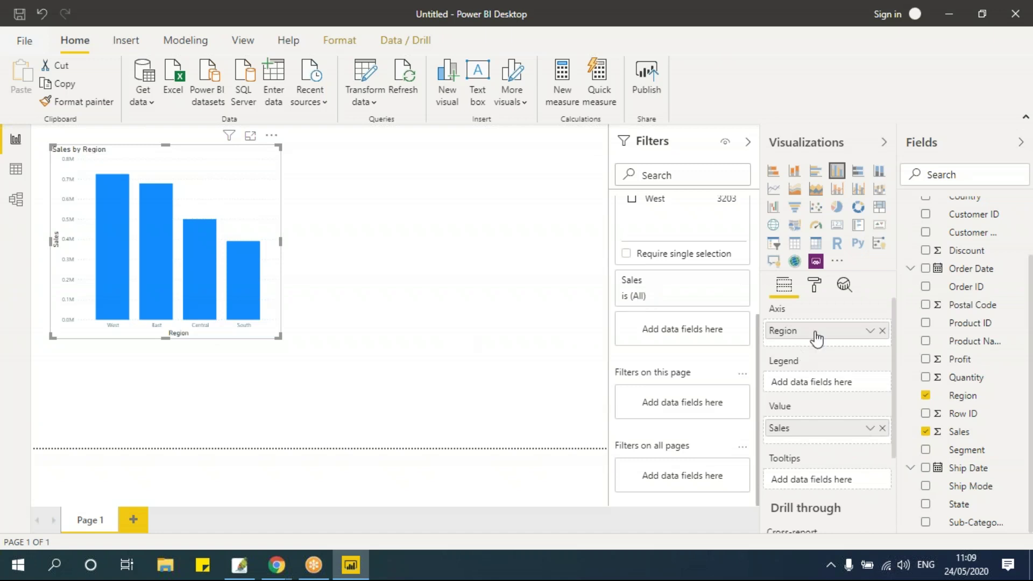
click(720, 280)
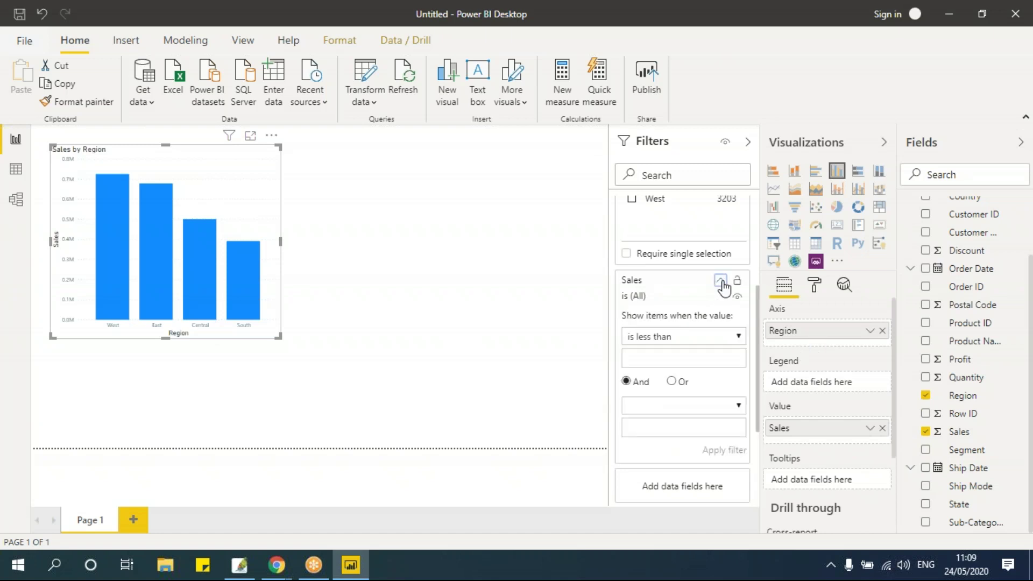
click(670, 337)
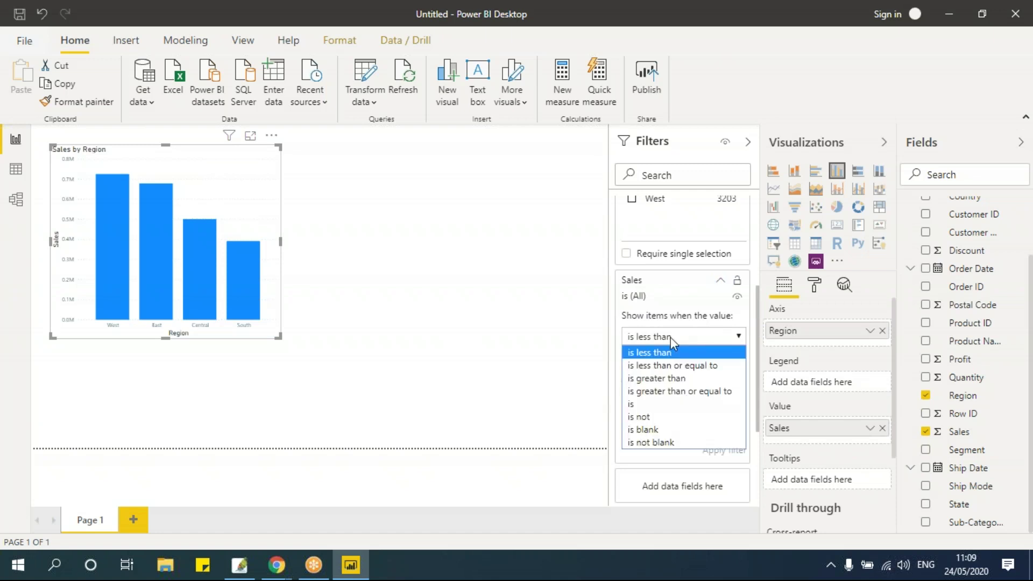
click(673, 391)
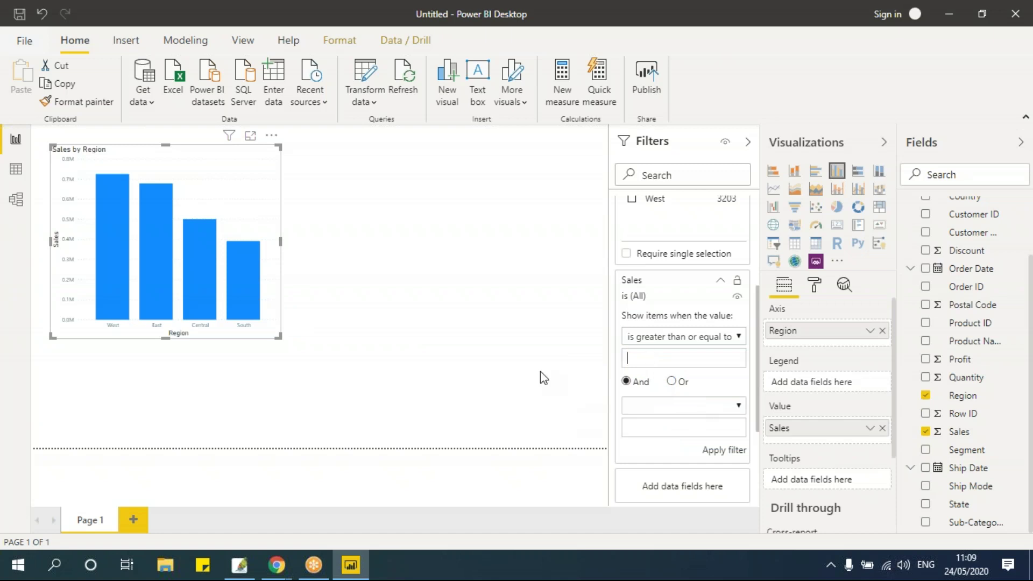
text(2500)
click(726, 452)
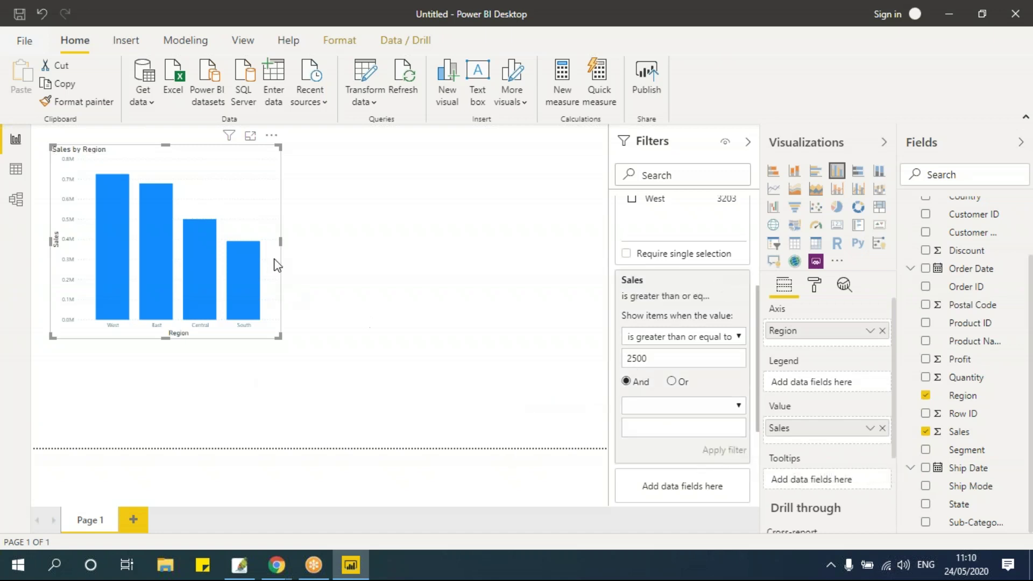
Step: Raise the Sales filter threshold to 500000 and apply it to the chart
double_click(628, 358)
text(50)
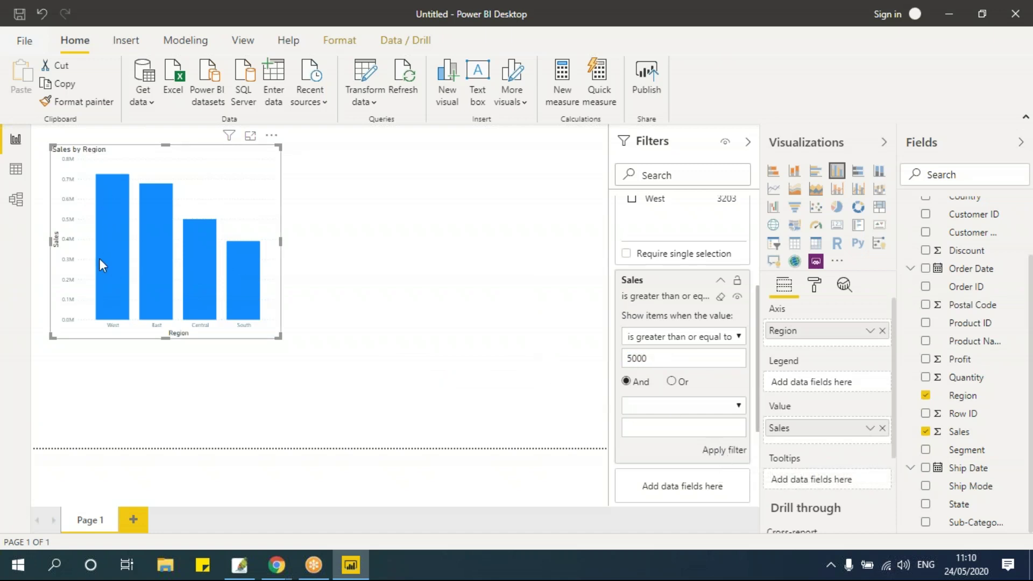
mouse_move(246, 264)
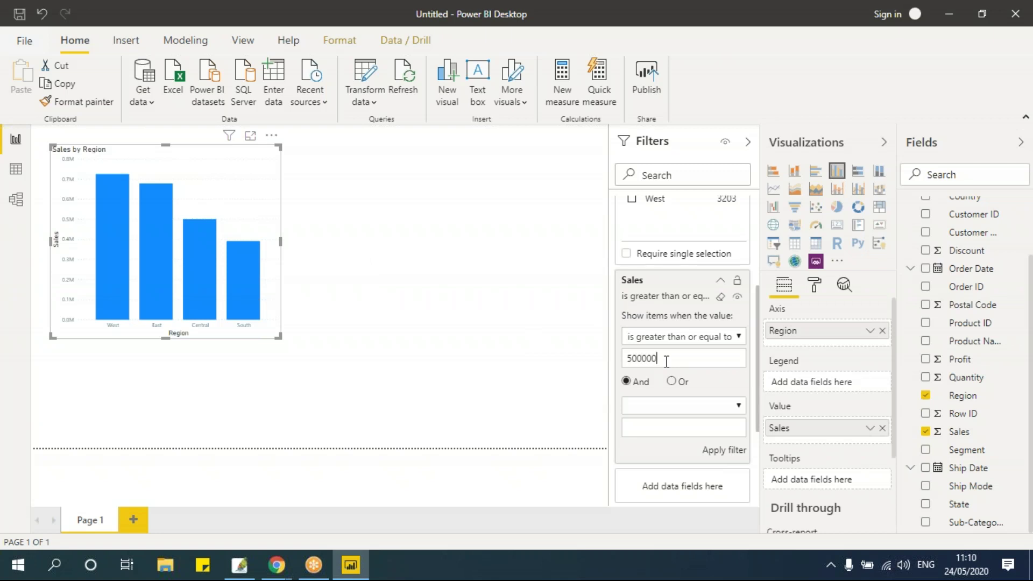
click(716, 452)
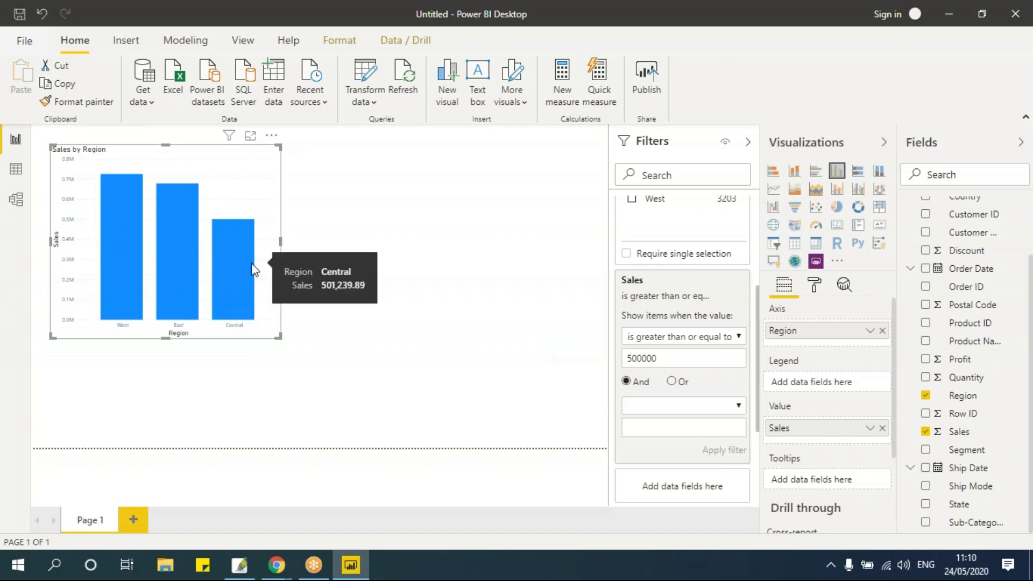
Step: Collapse the Region and Sales filter cards and add the Category field to the filters on this visual
scroll(683, 323, up, 4)
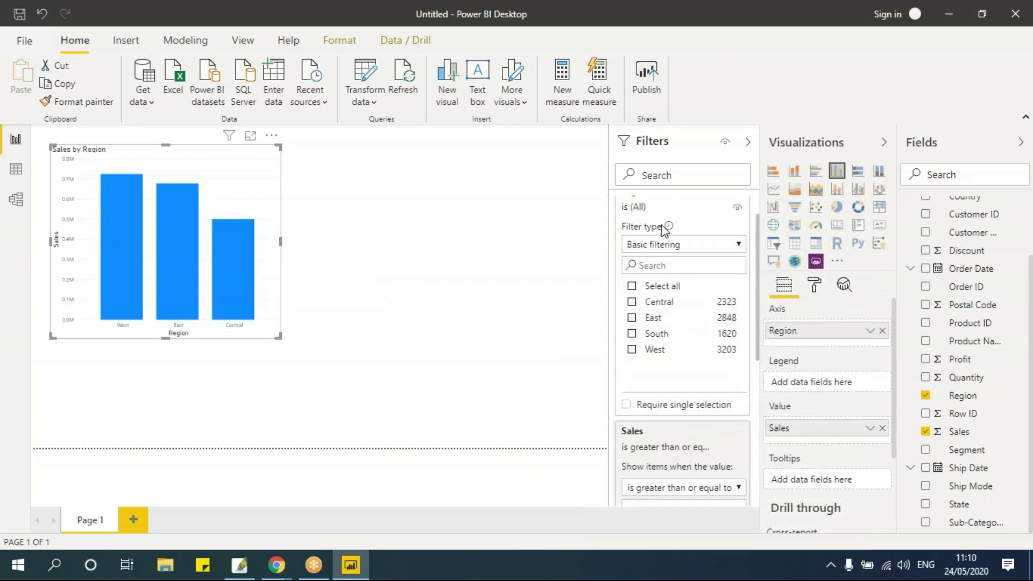
scroll(667, 232, up, 1)
click(720, 232)
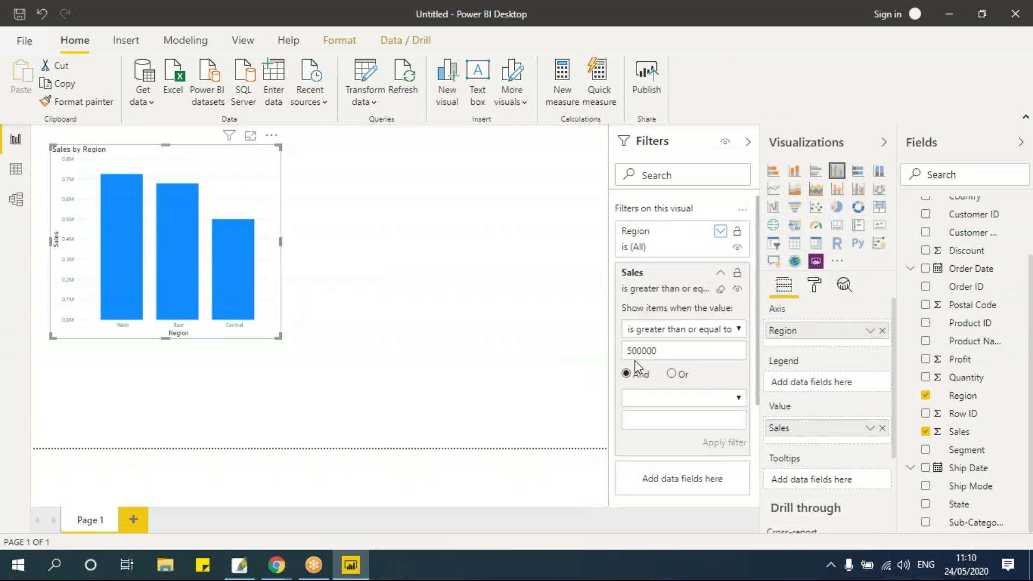
click(721, 272)
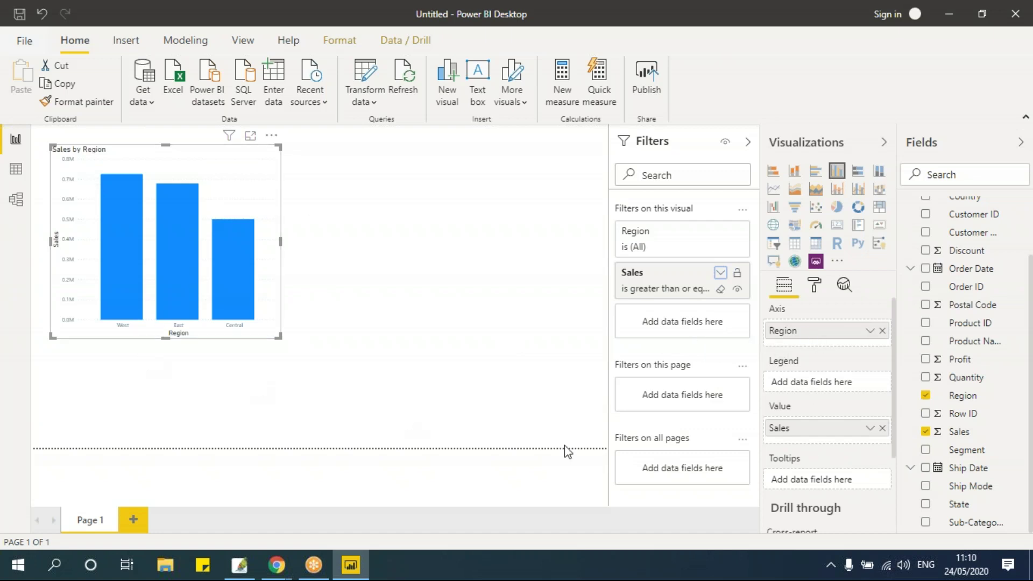
scroll(1001, 298, up, 3)
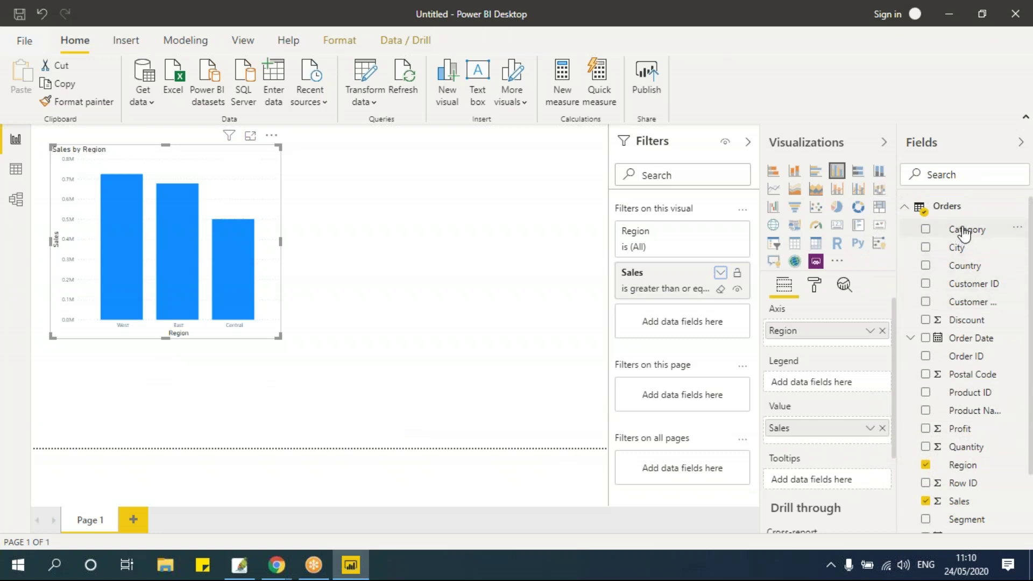
drag(934, 230, 681, 339)
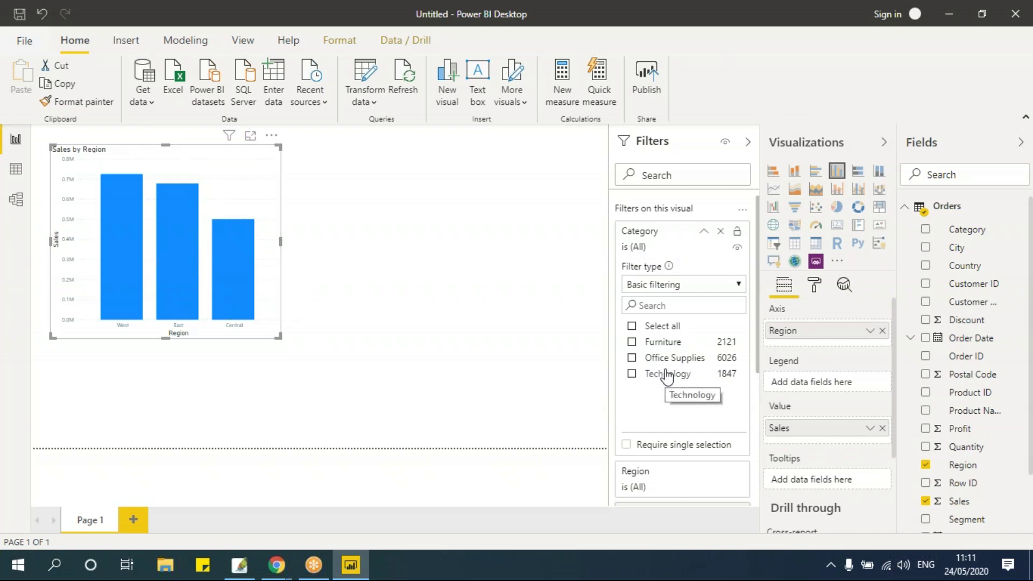
Step: Try filtering the chart by Category with Furniture, adding Office Supplies and Technology to the selection
click(632, 342)
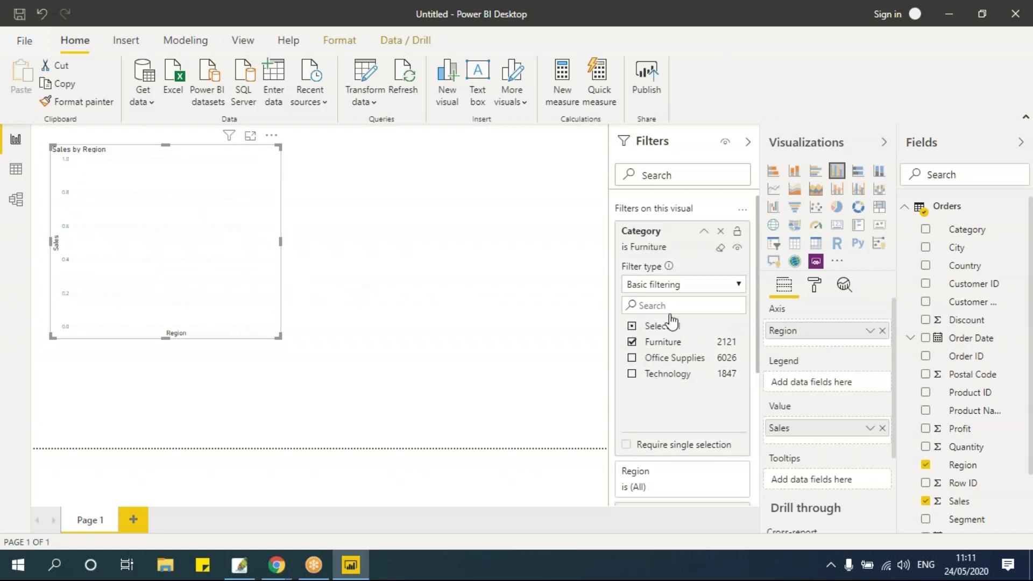
scroll(676, 391, down, 3)
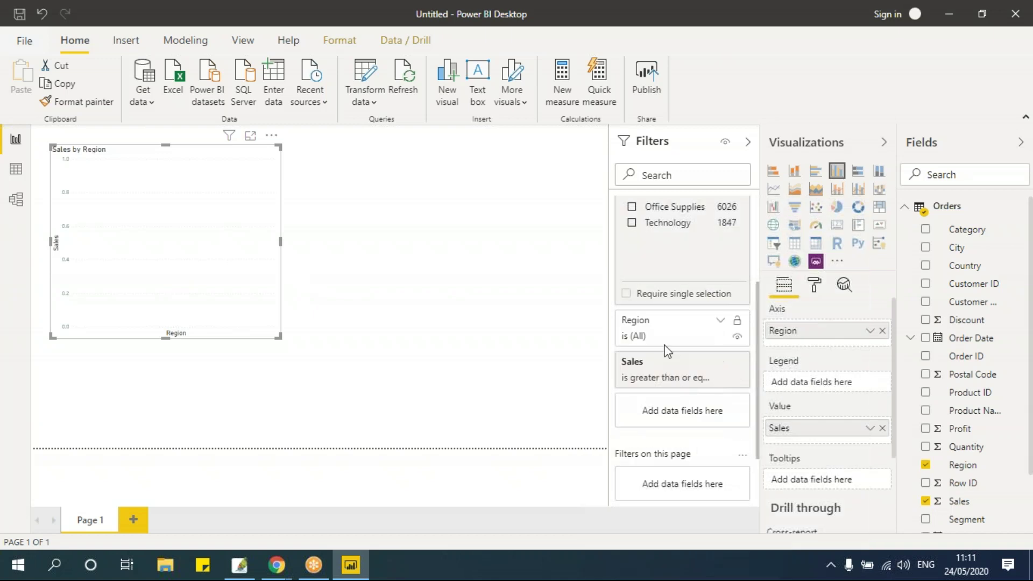
click(669, 379)
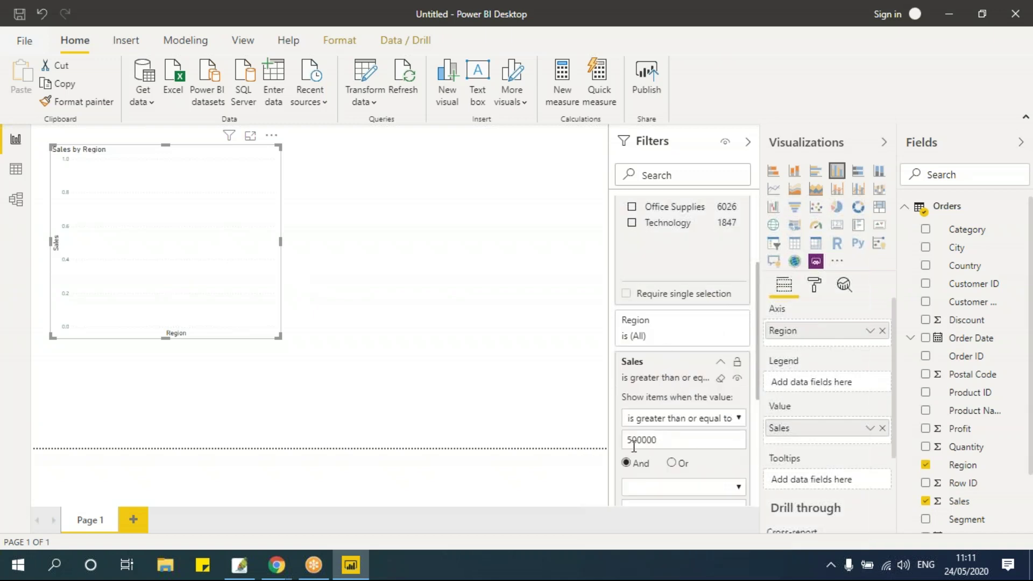
scroll(658, 424, up, 3)
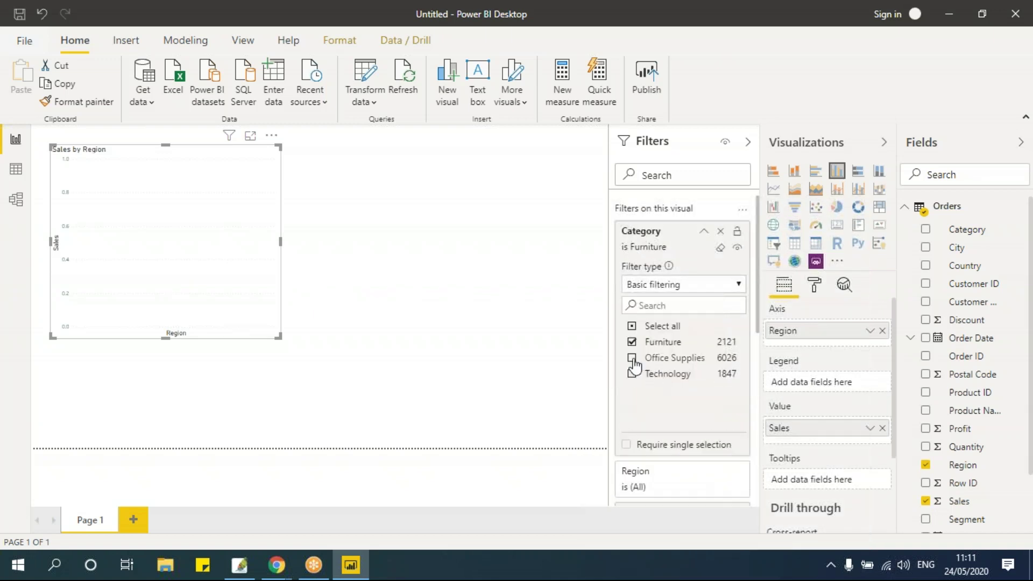
click(632, 359)
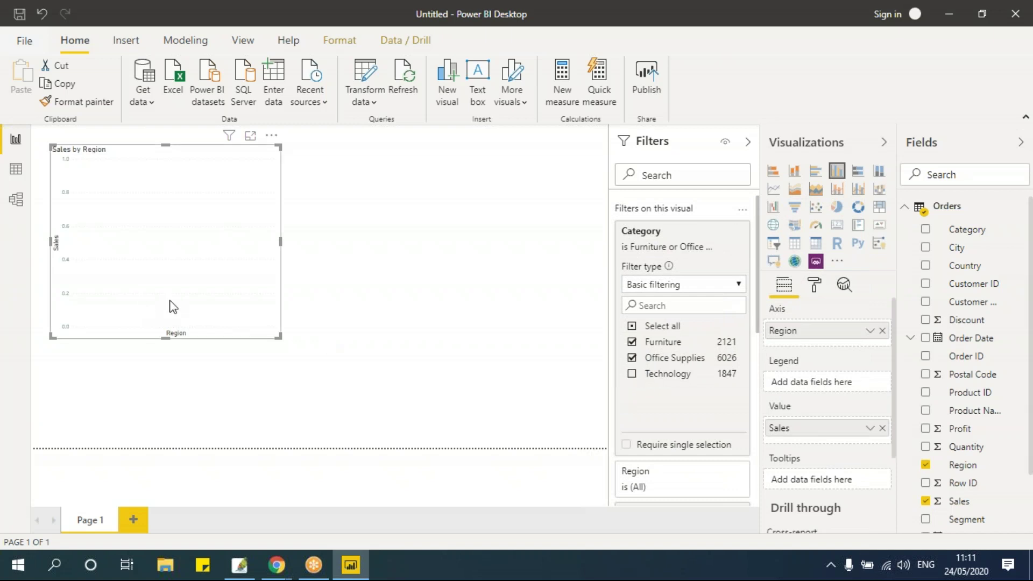
click(631, 373)
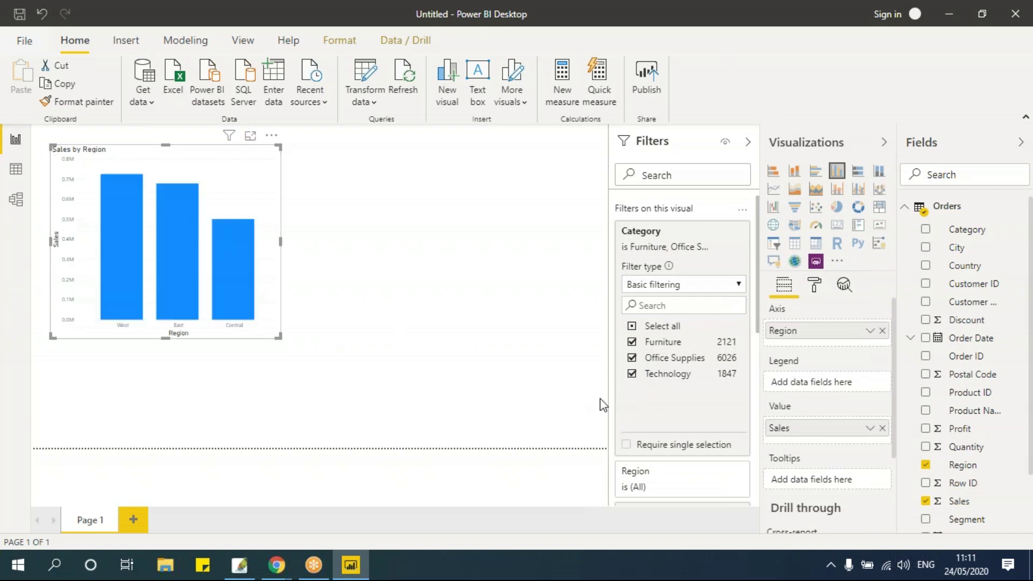
Step: Review the Sales filter's comparison options and threshold, and reselect the Sales by Region chart
scroll(696, 457, down, 4)
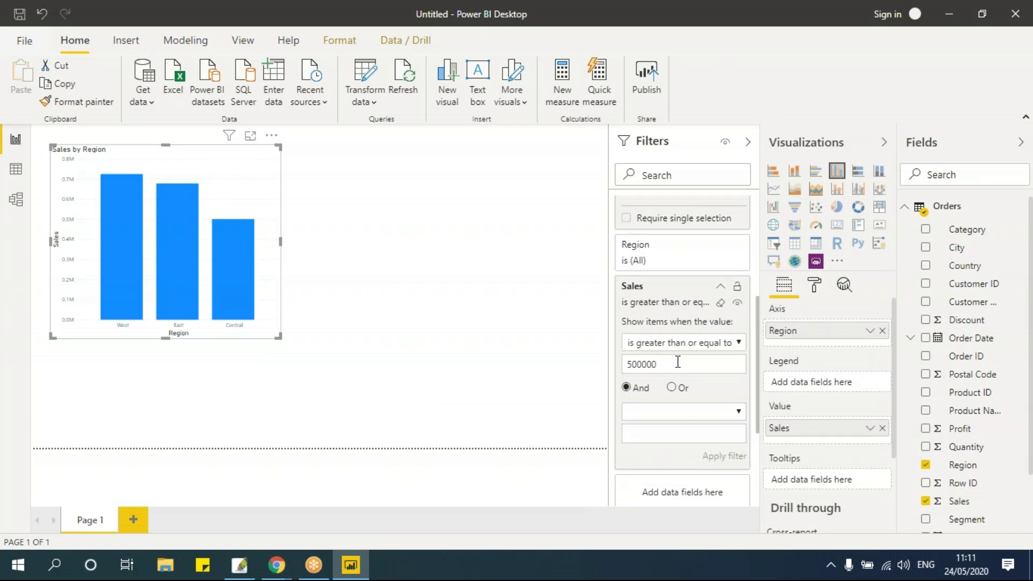
click(737, 346)
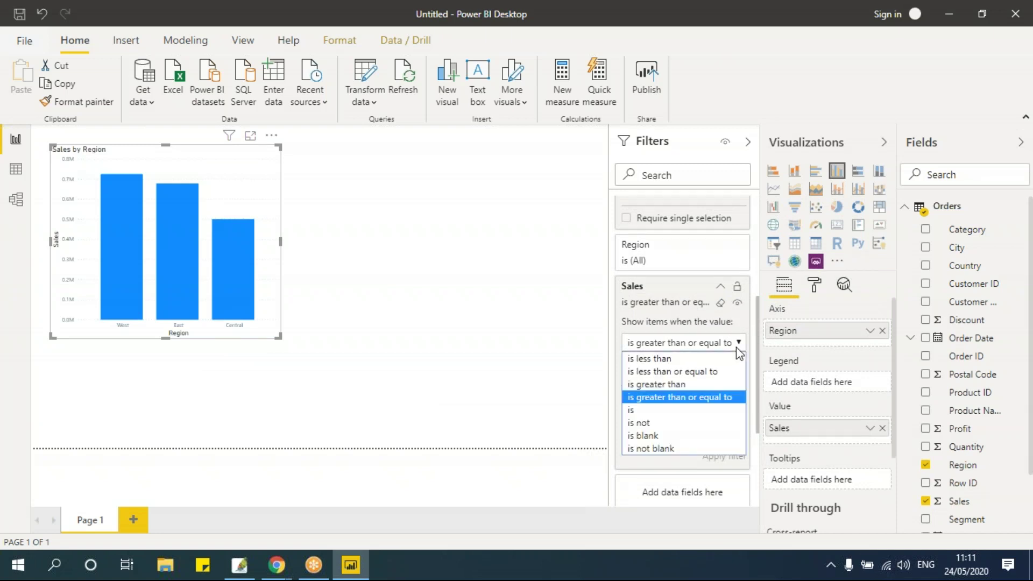
click(694, 307)
click(738, 311)
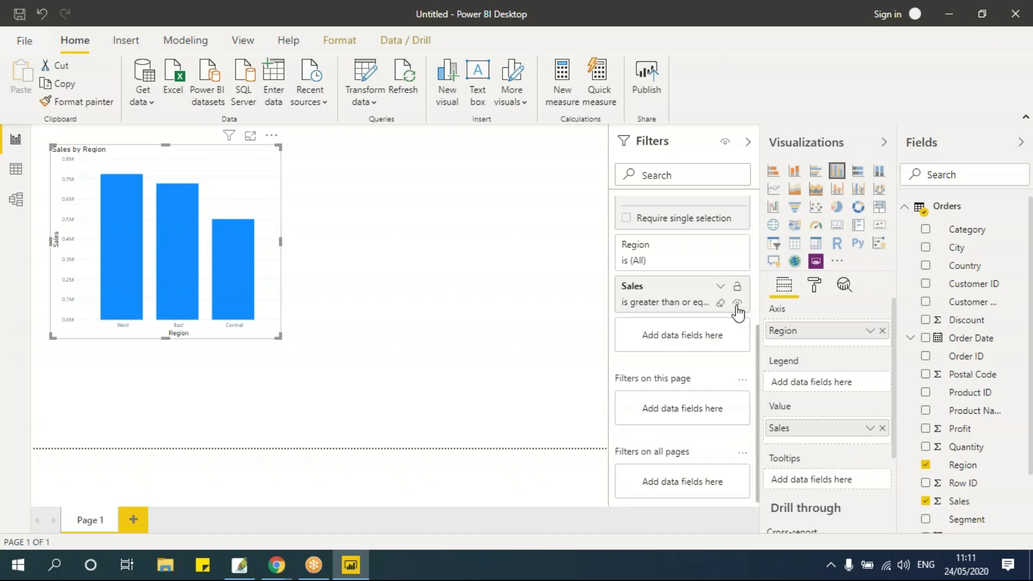
click(719, 286)
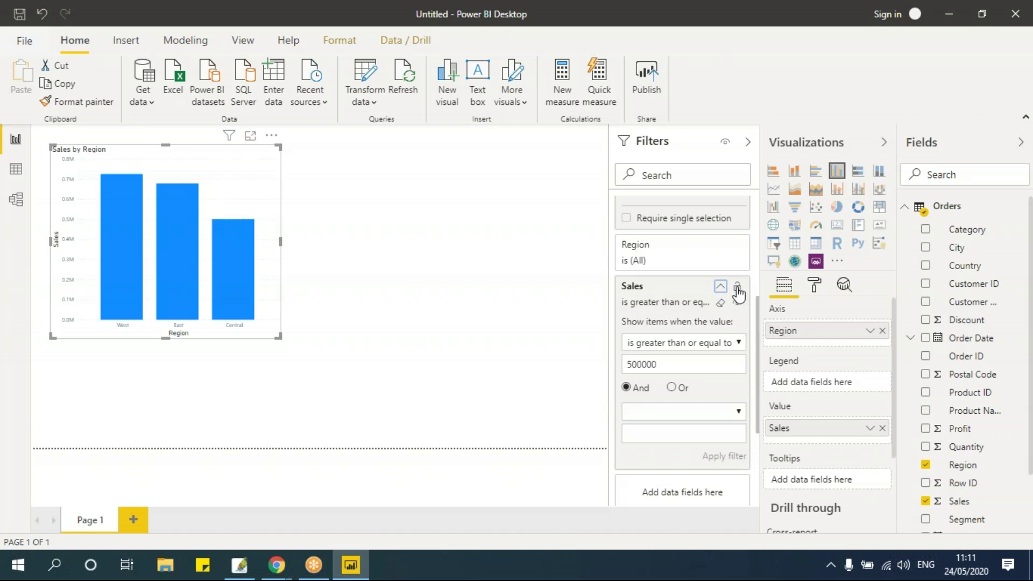
double_click(682, 372)
key(BackSpace)
click(532, 325)
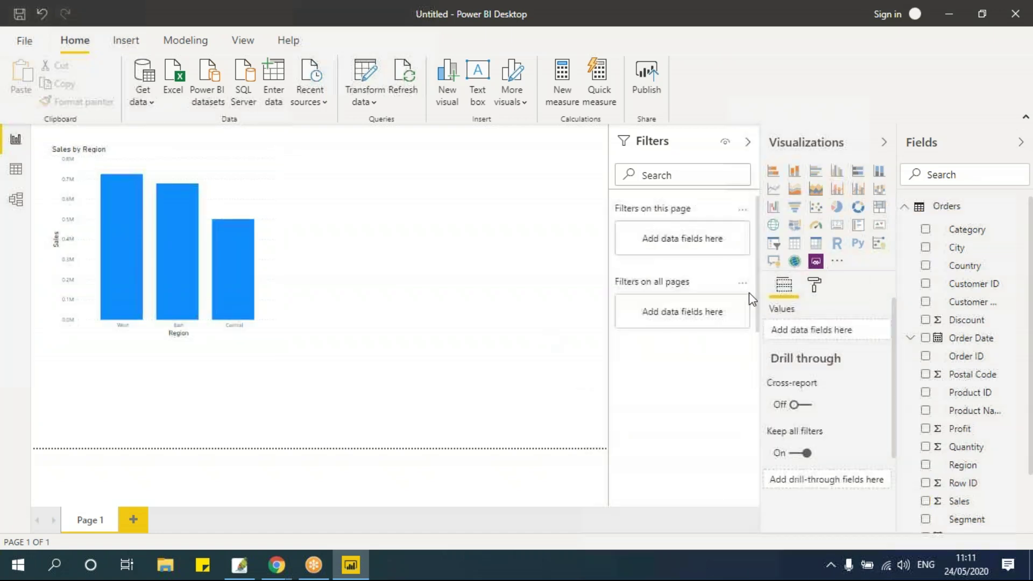
click(214, 158)
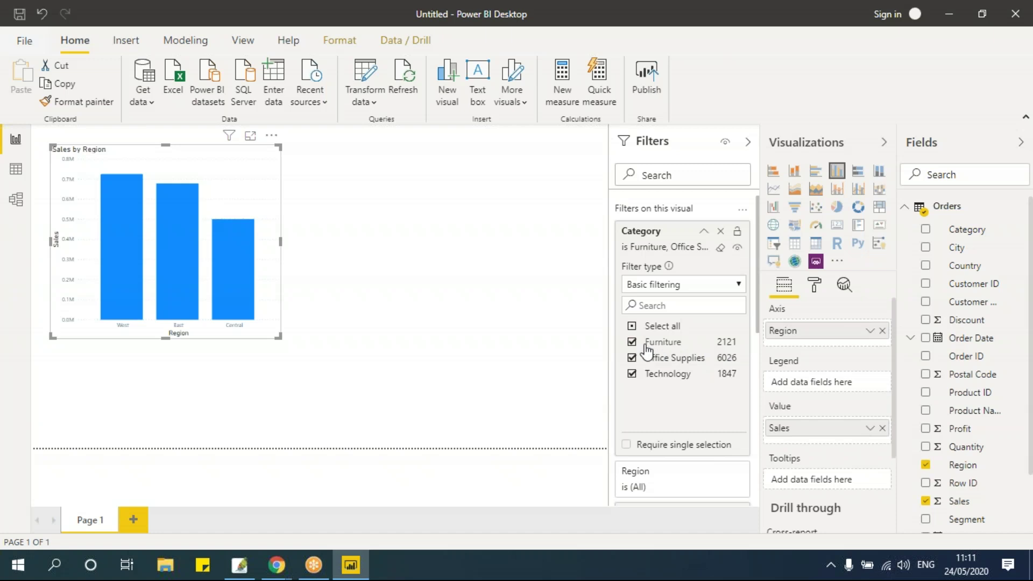
Step: Clear the Category selection and try filtering the chart to Furniture and Technology, toggling Furniture to compare
click(633, 328)
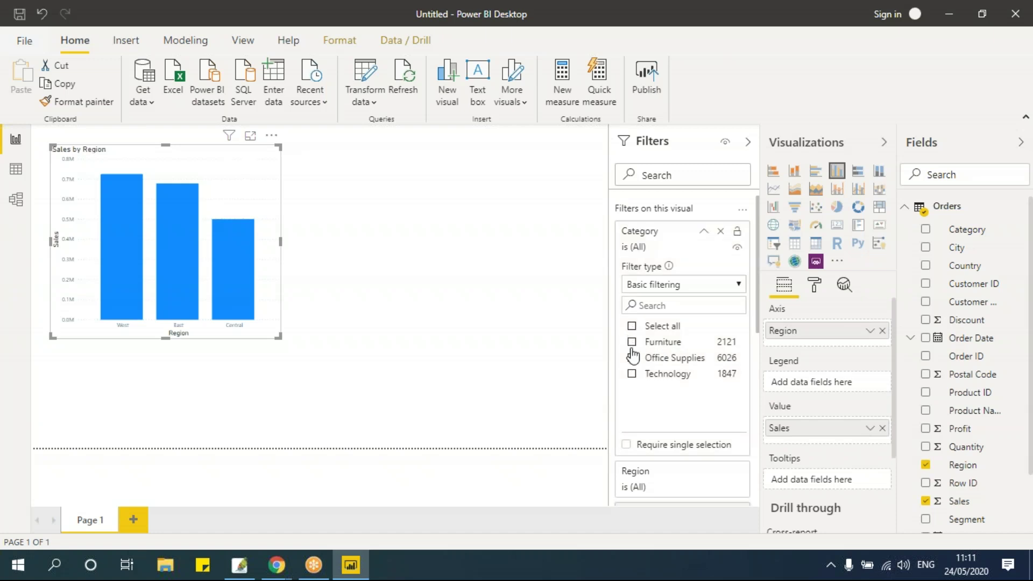
click(632, 342)
click(632, 373)
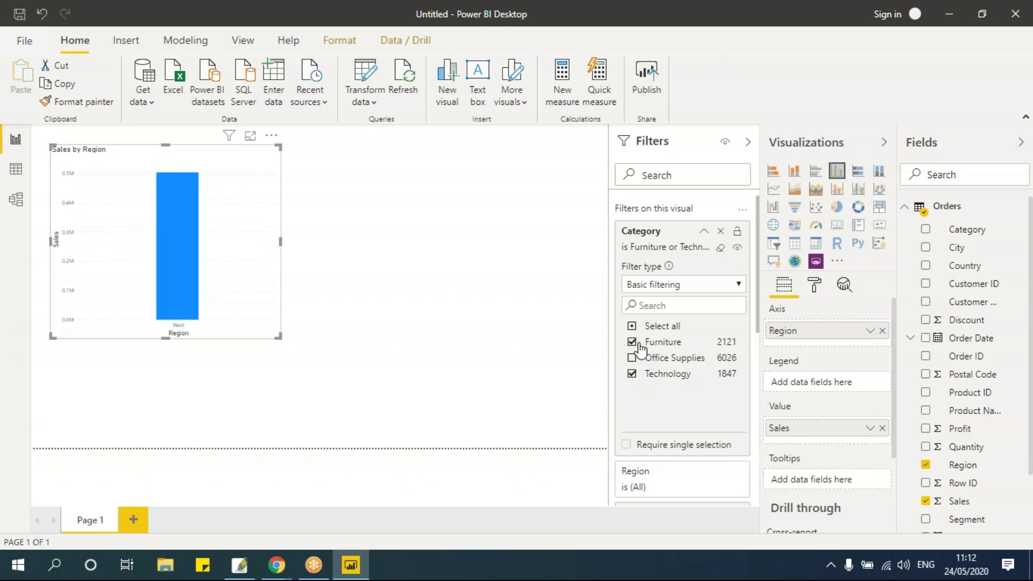
click(633, 342)
scroll(705, 401, down, 2)
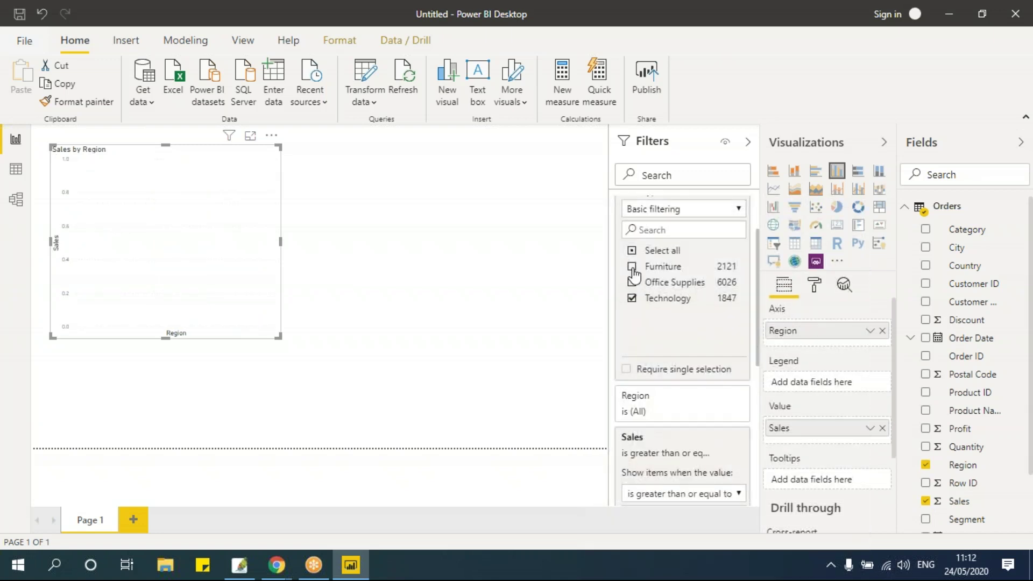
Step: Clear the Sales condition from the chart's visual filters and collapse the Sales filter card
scroll(698, 424, down, 4)
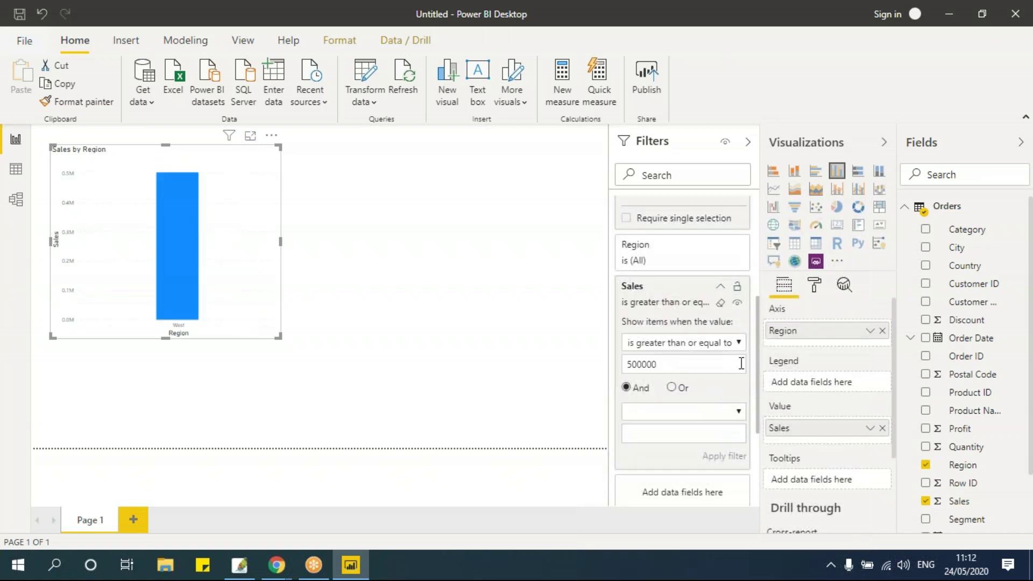
click(721, 306)
click(662, 299)
scroll(663, 300, up, 4)
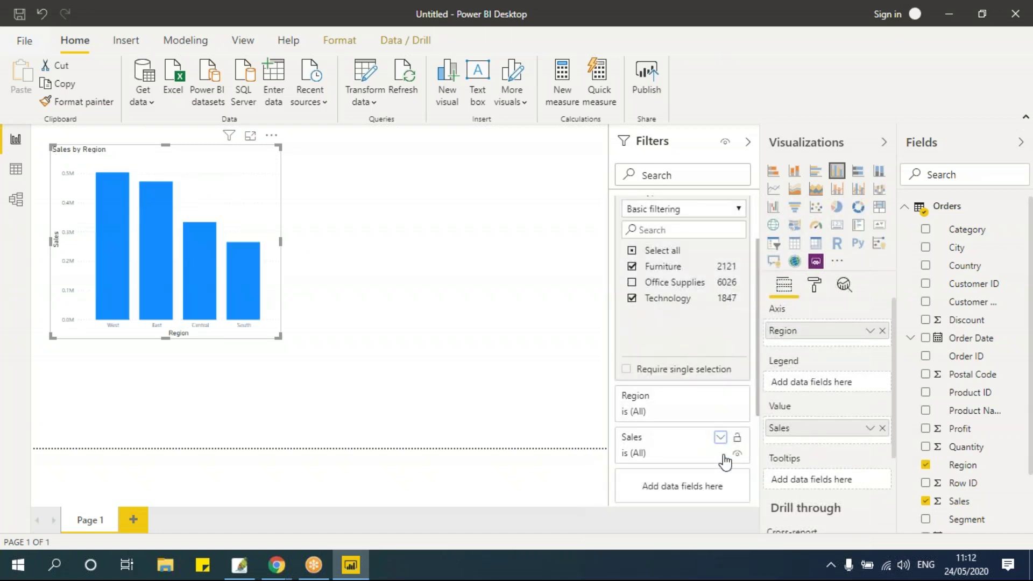
Step: Try the Category filter on Furniture alone and on Technology alone, returning it to all categories
scroll(710, 383, up, 1)
scroll(710, 383, up, 1)
click(632, 357)
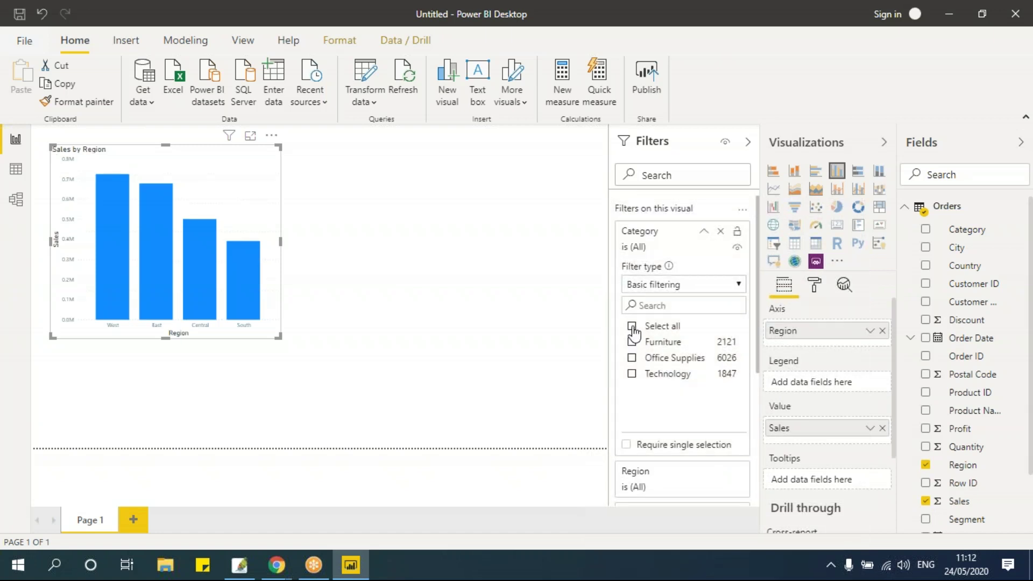
click(632, 325)
click(632, 342)
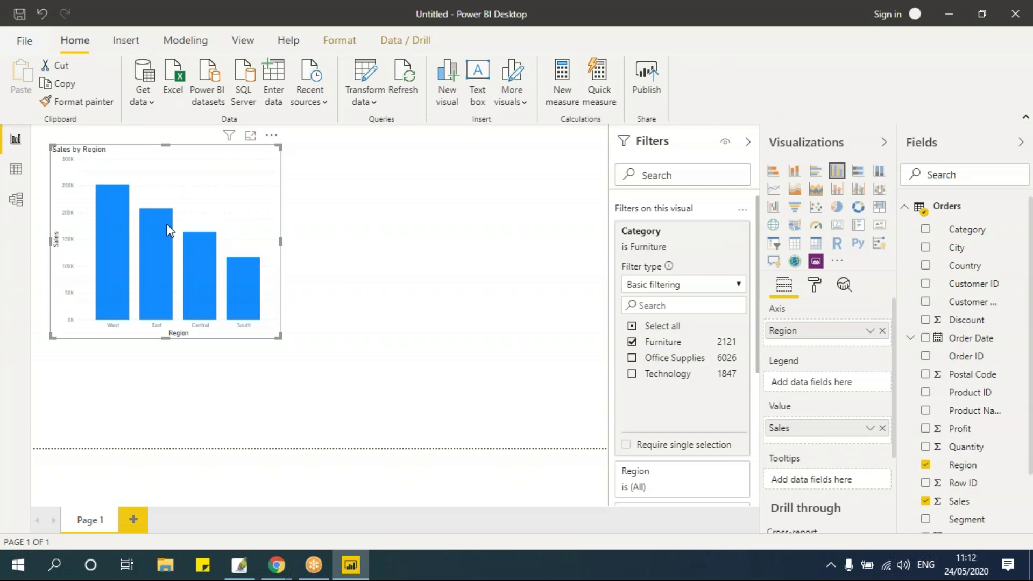
click(632, 342)
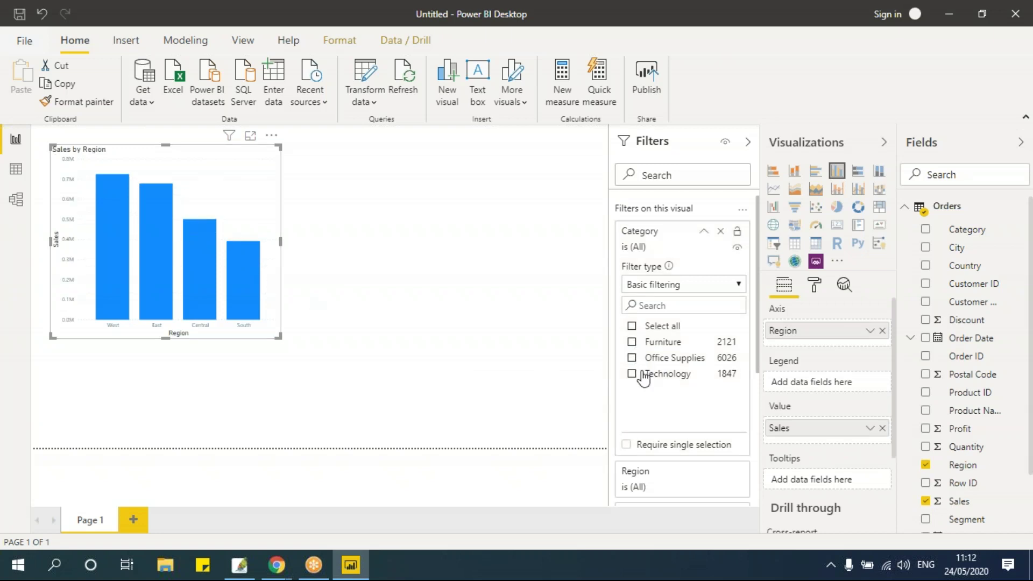
click(632, 374)
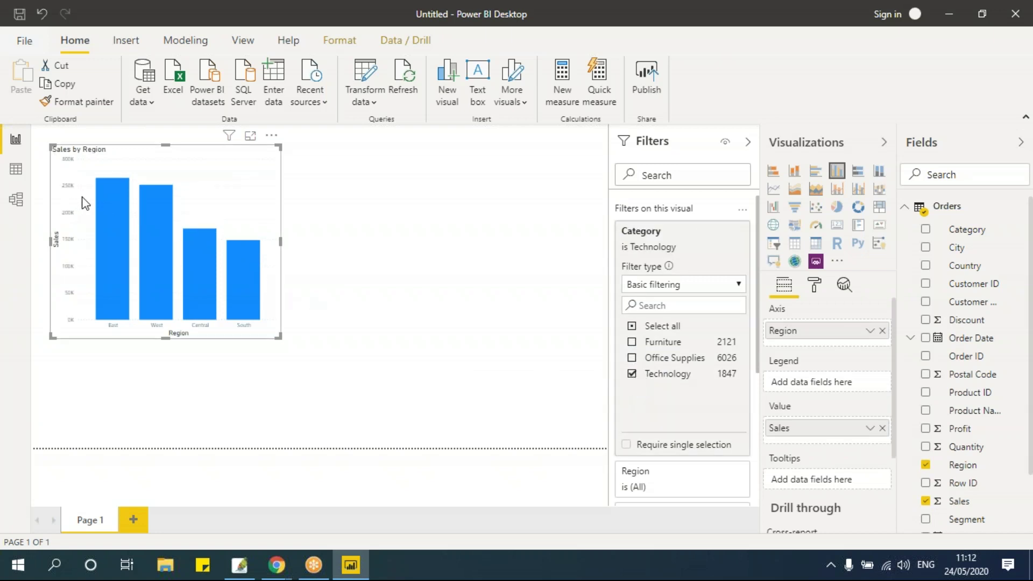
click(632, 374)
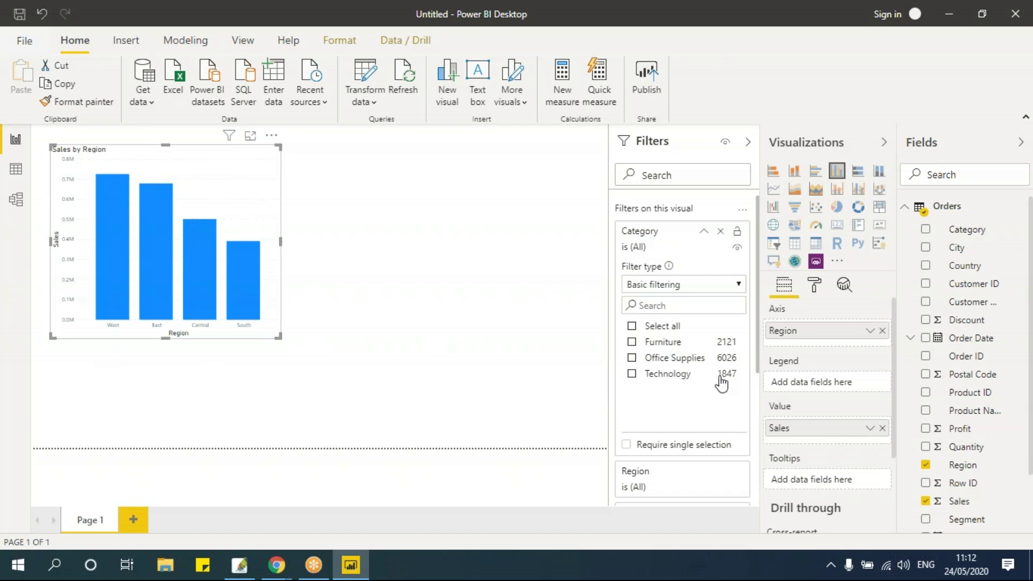
scroll(688, 380, down, 4)
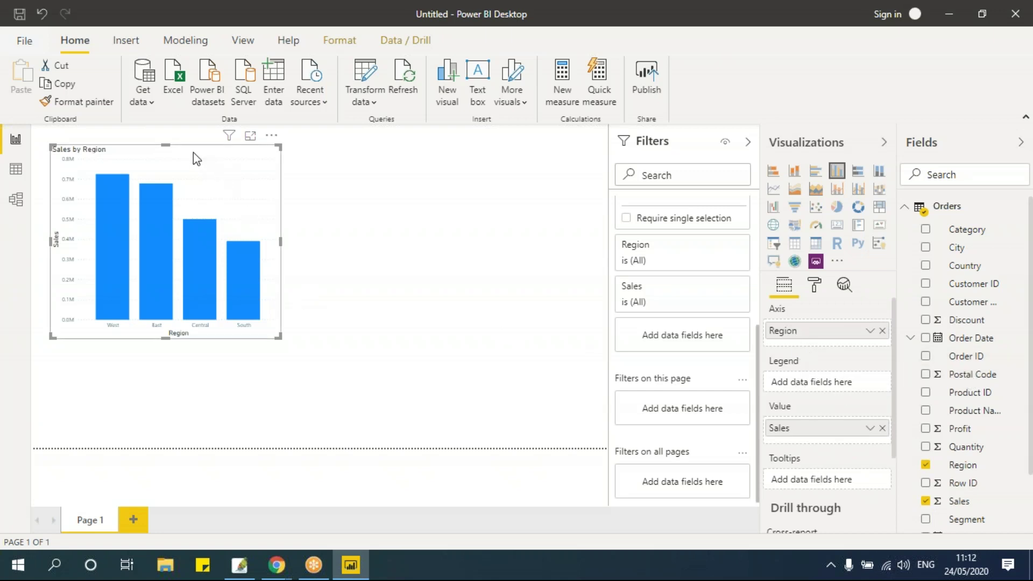
drag(967, 229, 627, 301)
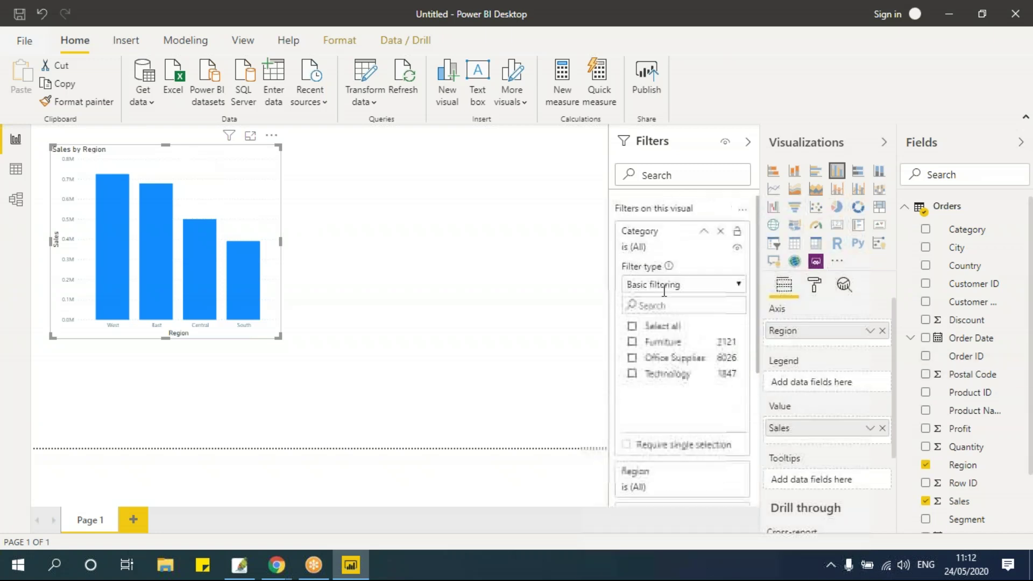
Step: Shift the Sales by Region chart slightly, shrink it from its lower-right corner, and deselect it
drag(203, 174, 189, 157)
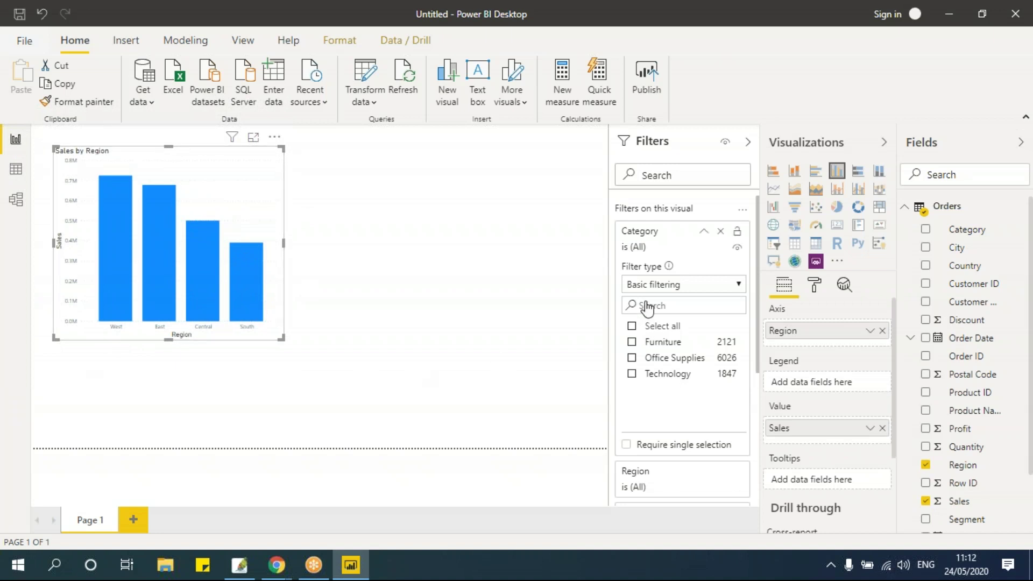
scroll(673, 380, down, 5)
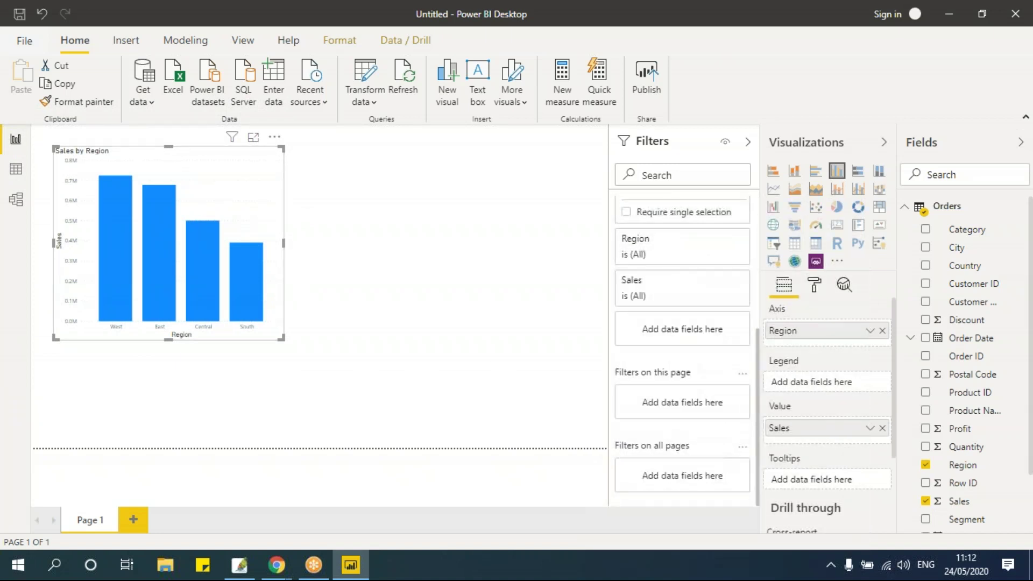
click(450, 250)
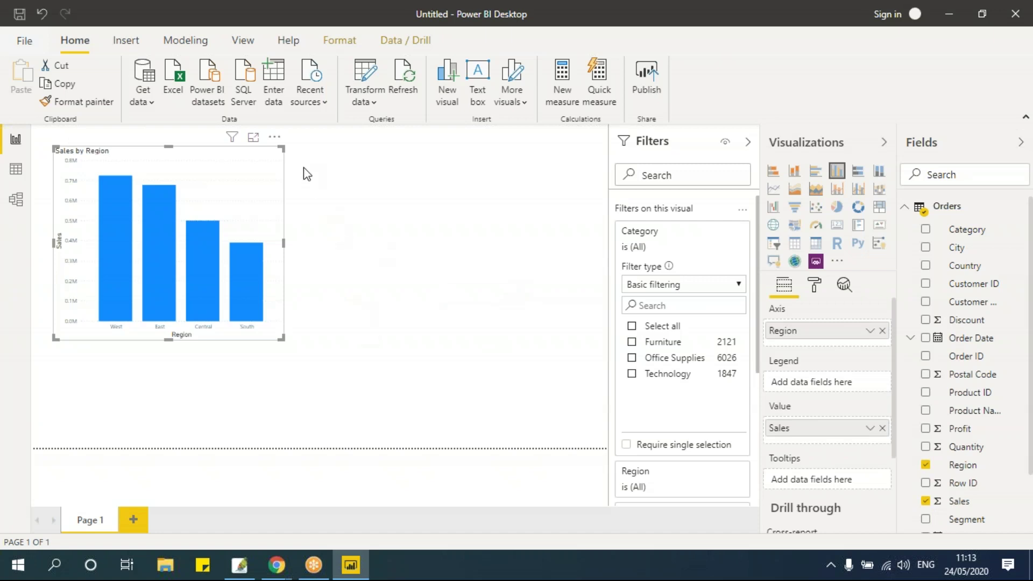
drag(281, 337, 218, 277)
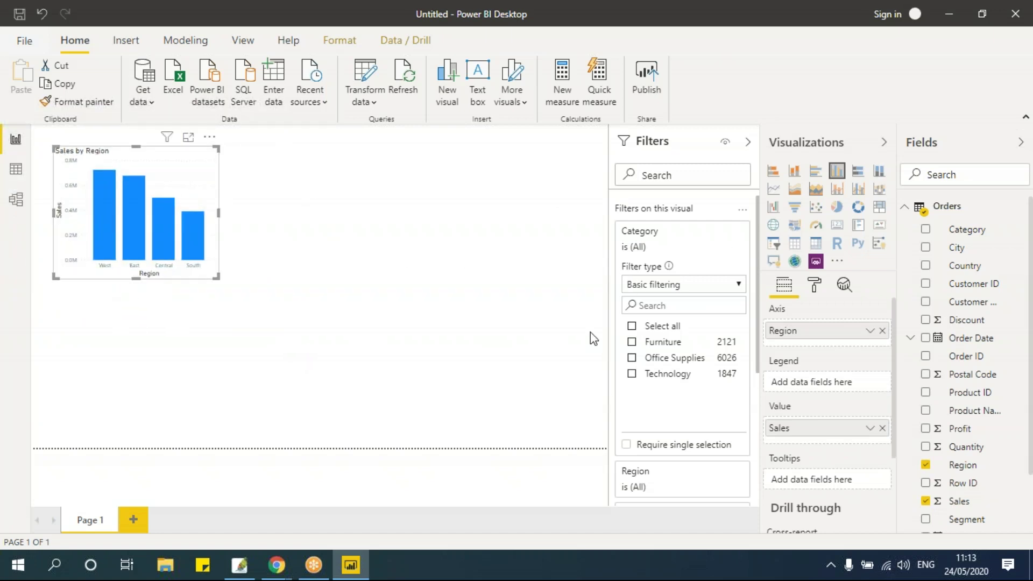
scroll(715, 462, down, 4)
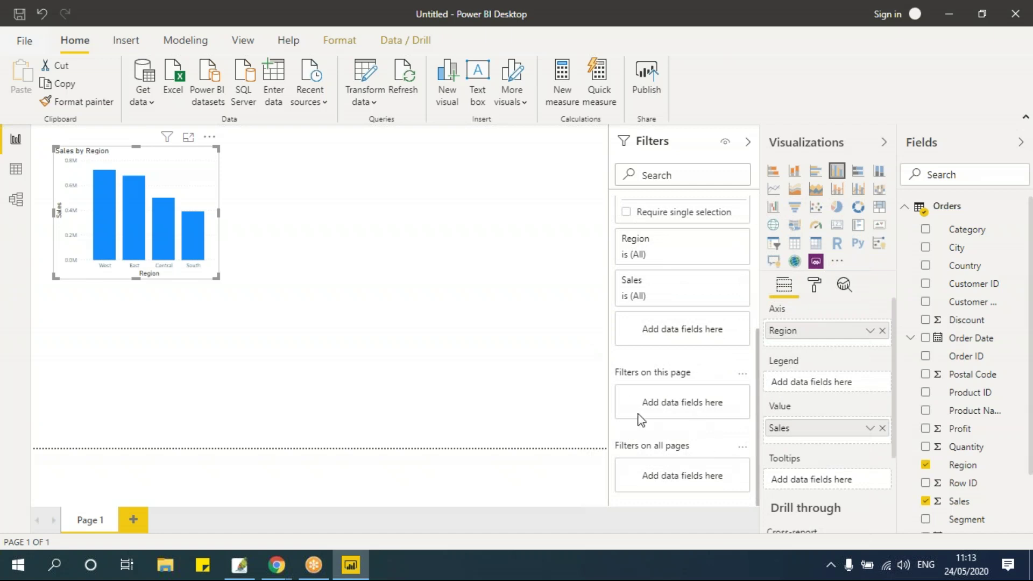
click(133, 431)
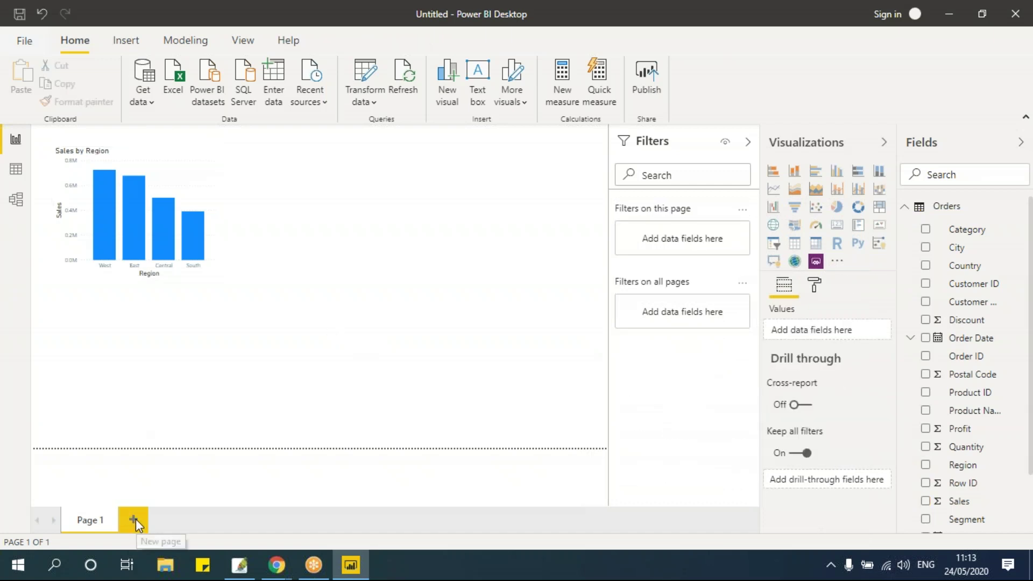
Step: Add a second report page with a table of Customer Name and Profit, and enlarge the table
click(134, 519)
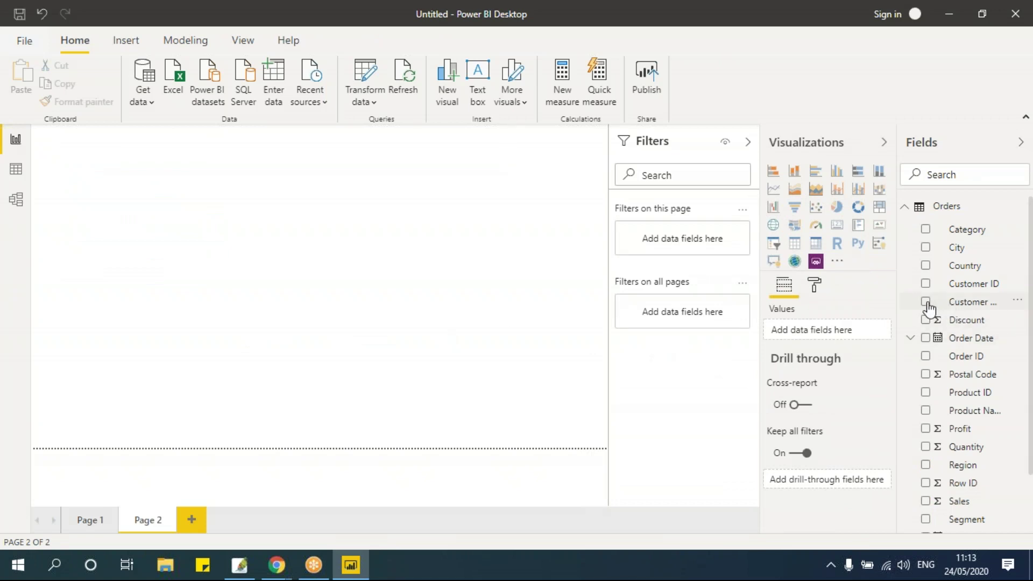
click(974, 302)
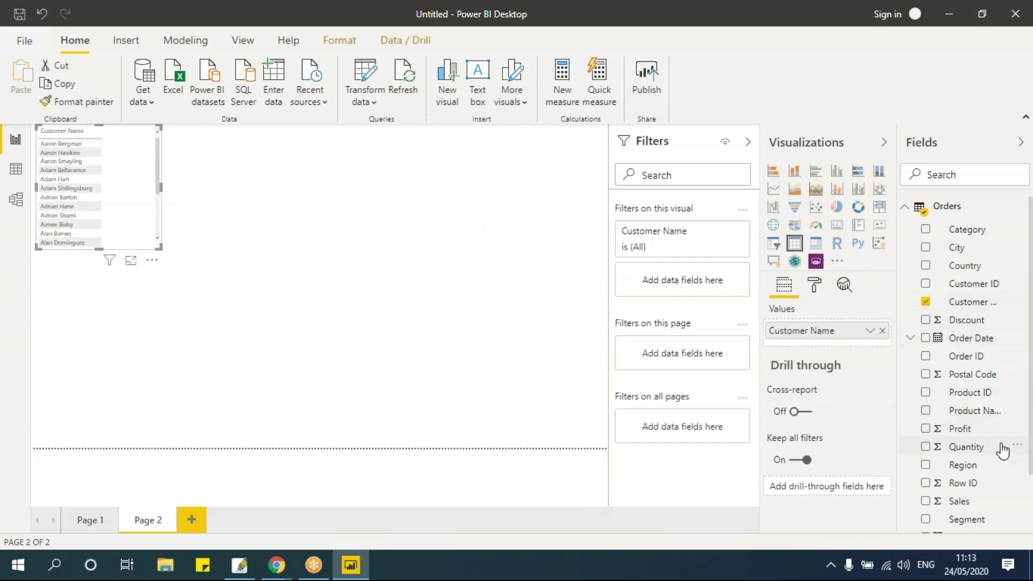
scroll(995, 441, down, 2)
click(925, 358)
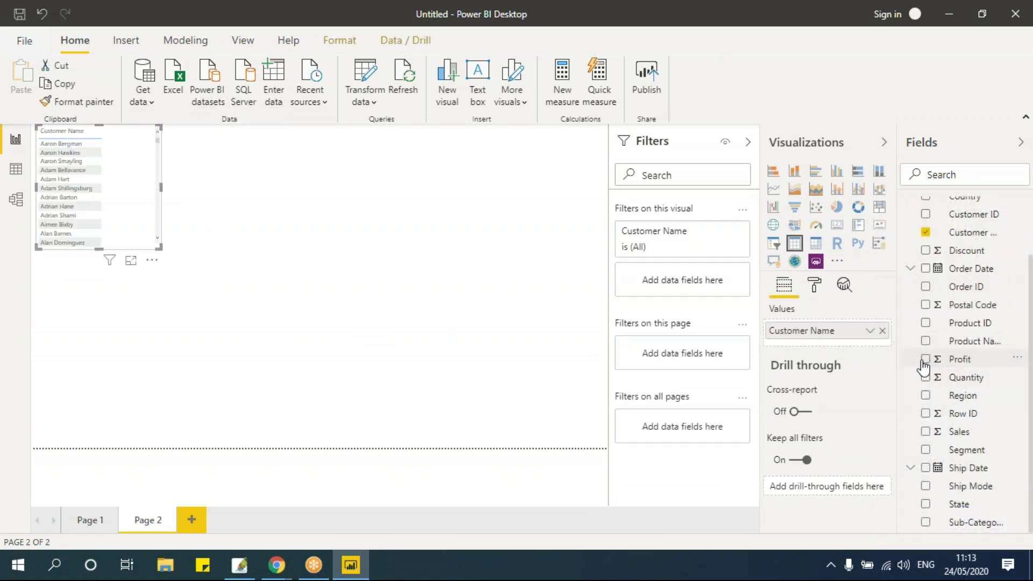
drag(161, 249, 255, 383)
Step: Delete the stray empty bar chart, convert the table to a clustered bar chart and enlarge it to the page's lower edge
click(258, 367)
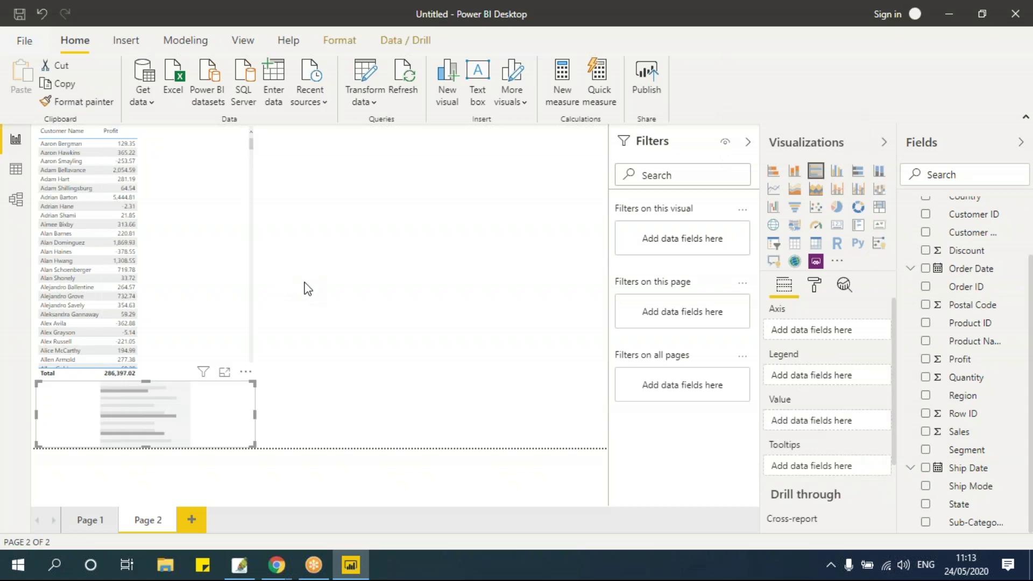
key(Delete)
click(240, 195)
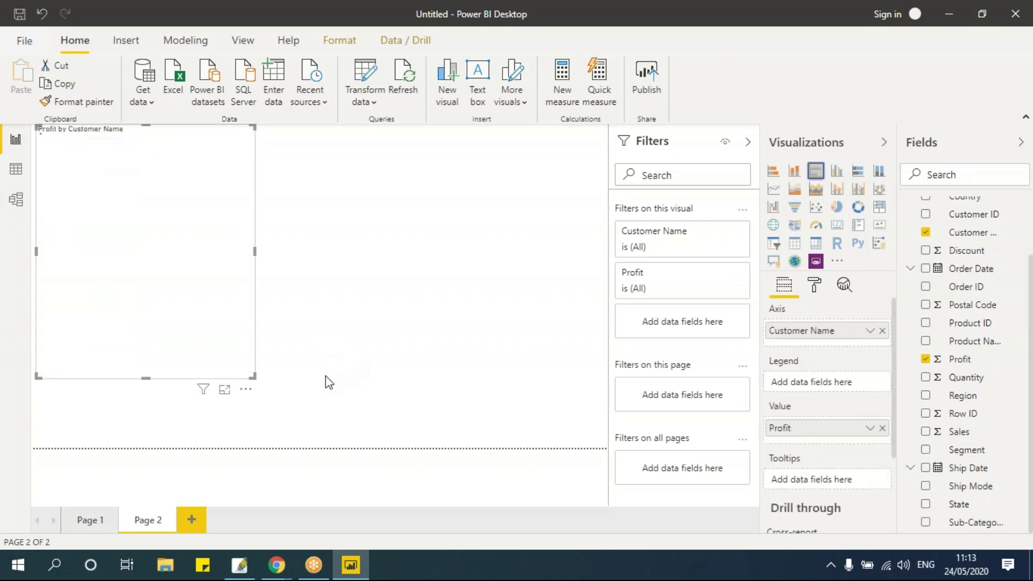
drag(250, 376, 295, 449)
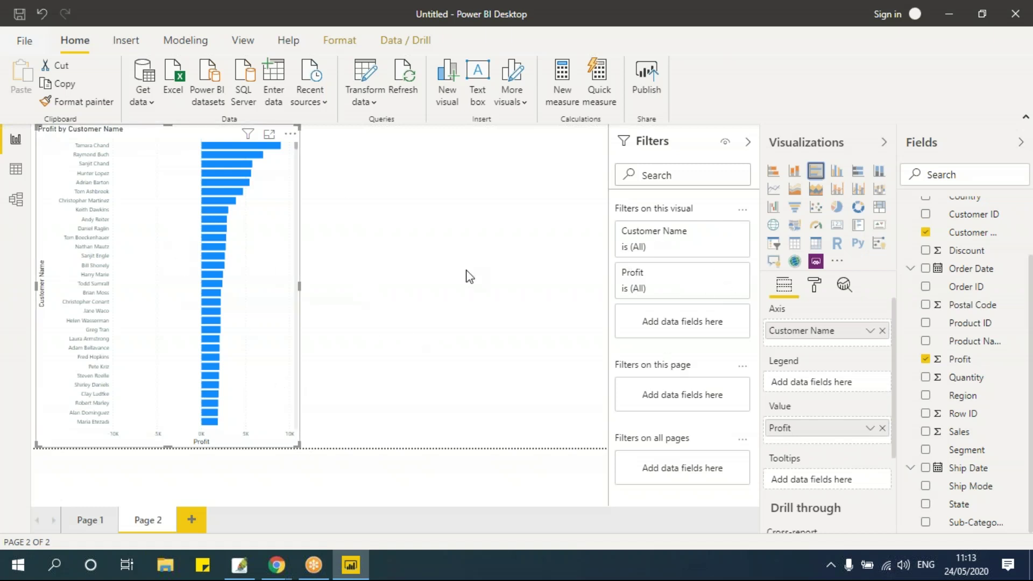
Step: Filter the Profit by Customer Name chart to the first six customers in the Customer Name list
click(721, 232)
click(632, 341)
click(632, 358)
click(631, 373)
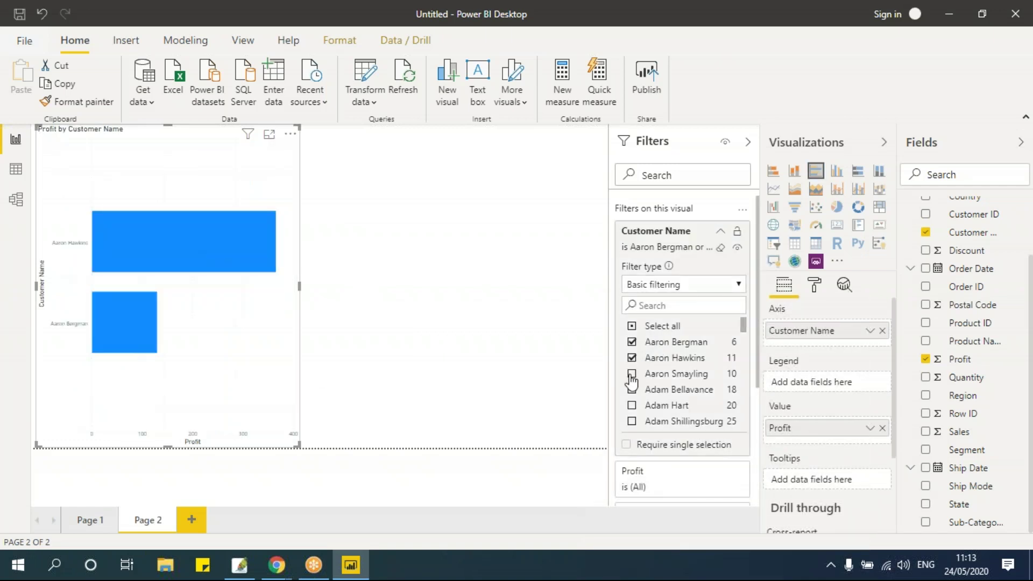
click(632, 389)
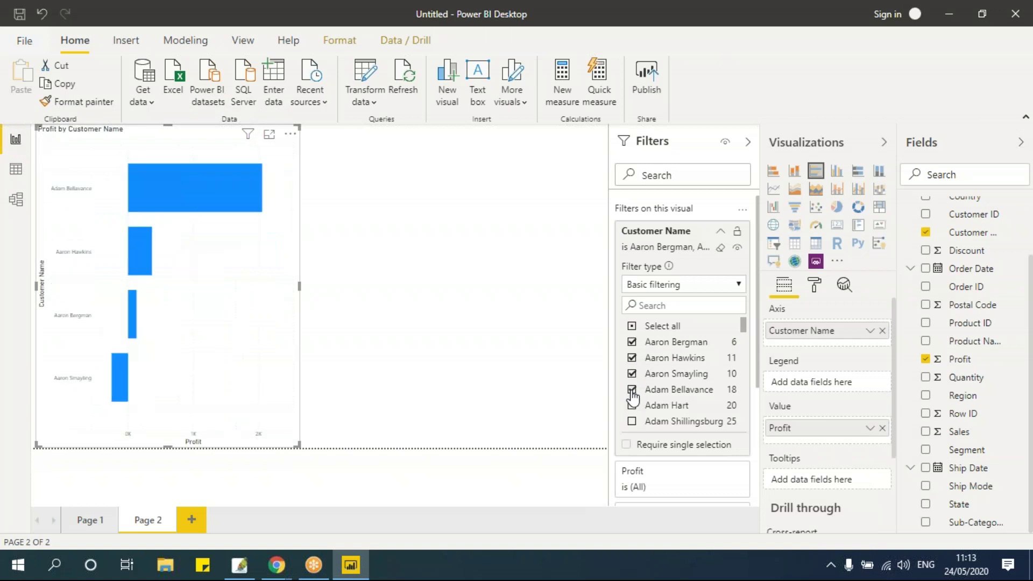
click(632, 405)
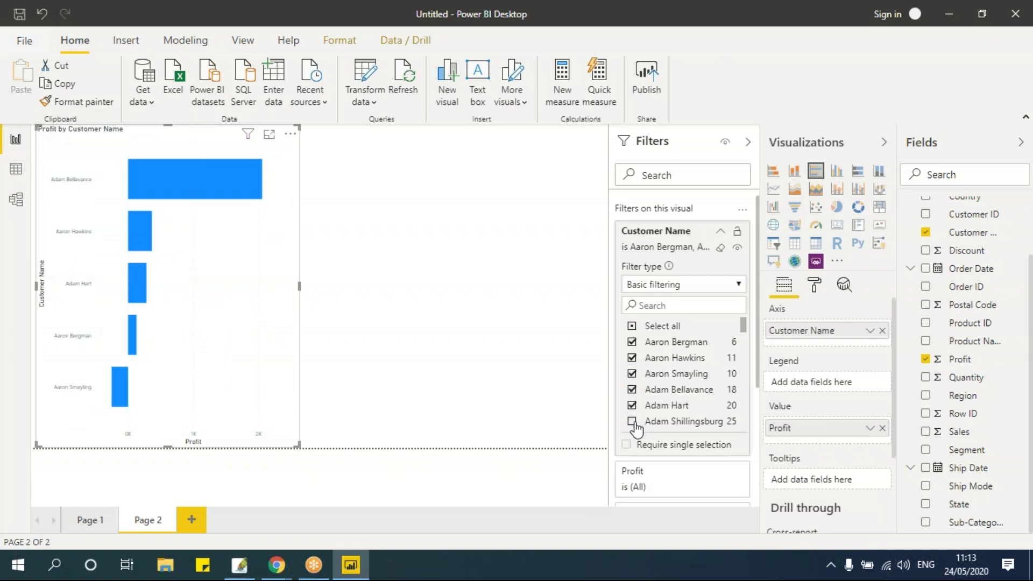
click(632, 421)
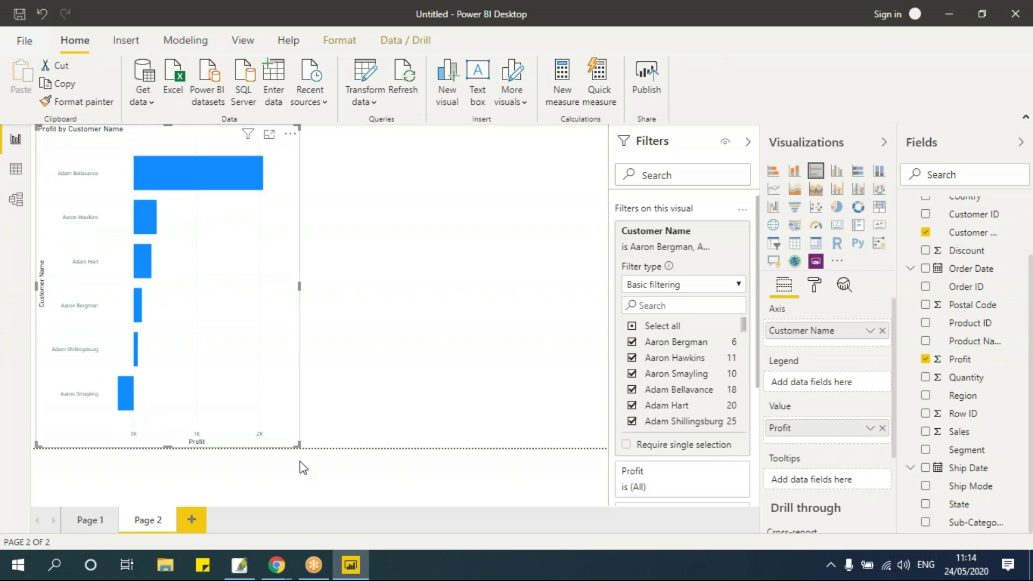
Step: Return the Customer Name filter to all customers, look through the chart down to its lowest profits, and collapse the filter card
click(632, 326)
click(632, 326)
drag(296, 146, 301, 433)
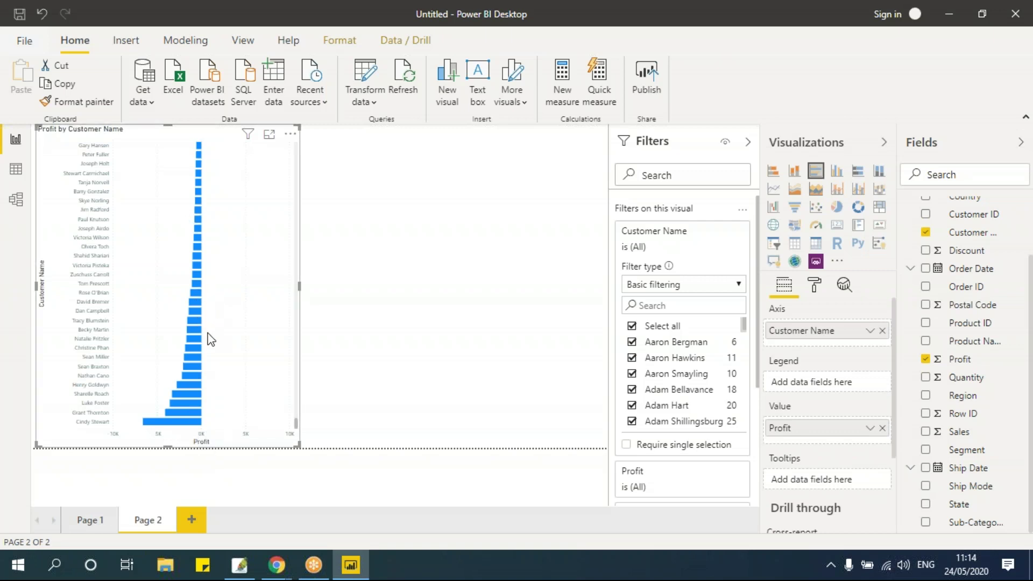
click(663, 230)
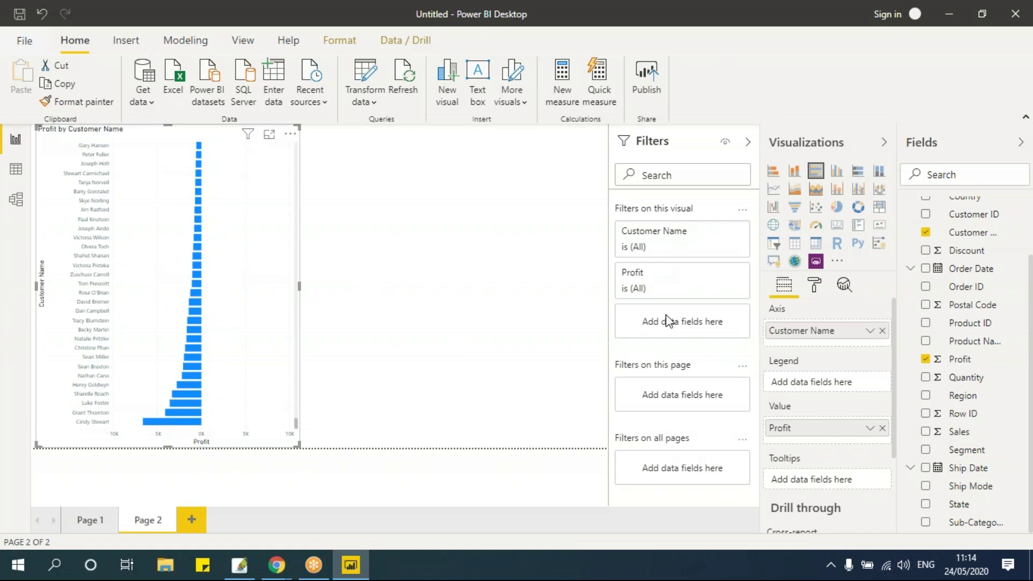
Step: Filter the chart to Profit greater than or equal to 0 and check the remaining bars from end to end
click(720, 272)
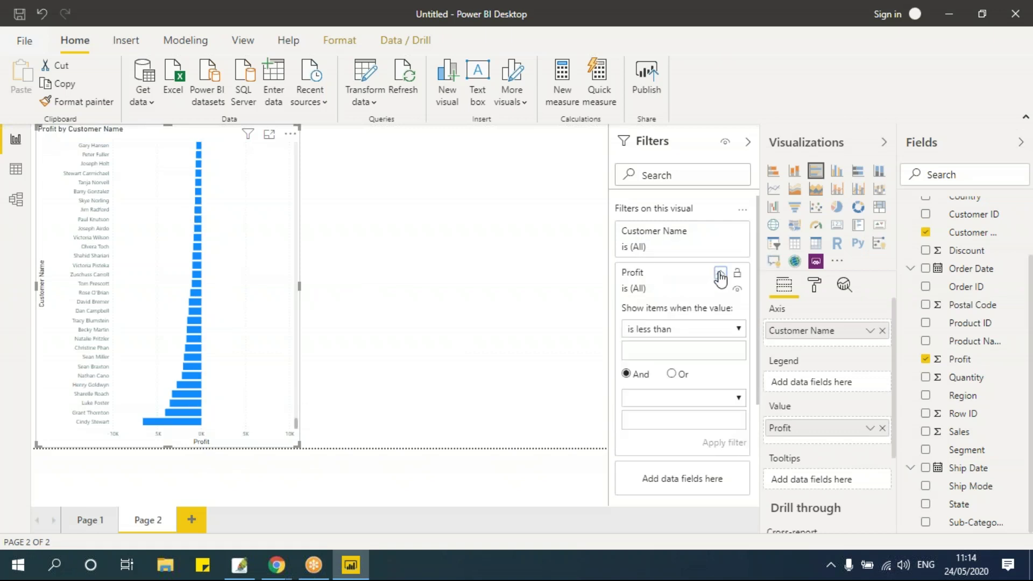
click(674, 329)
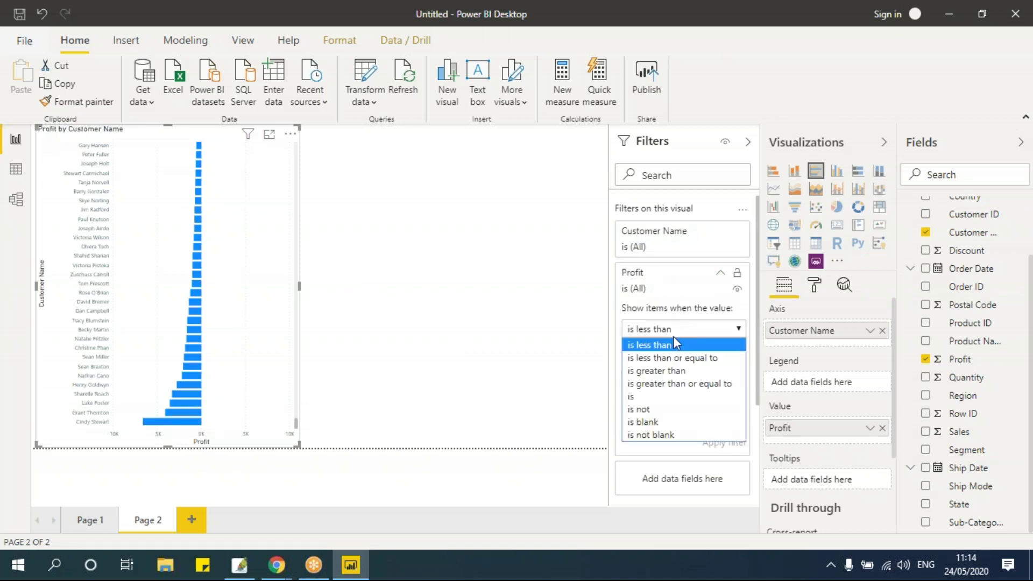
click(681, 384)
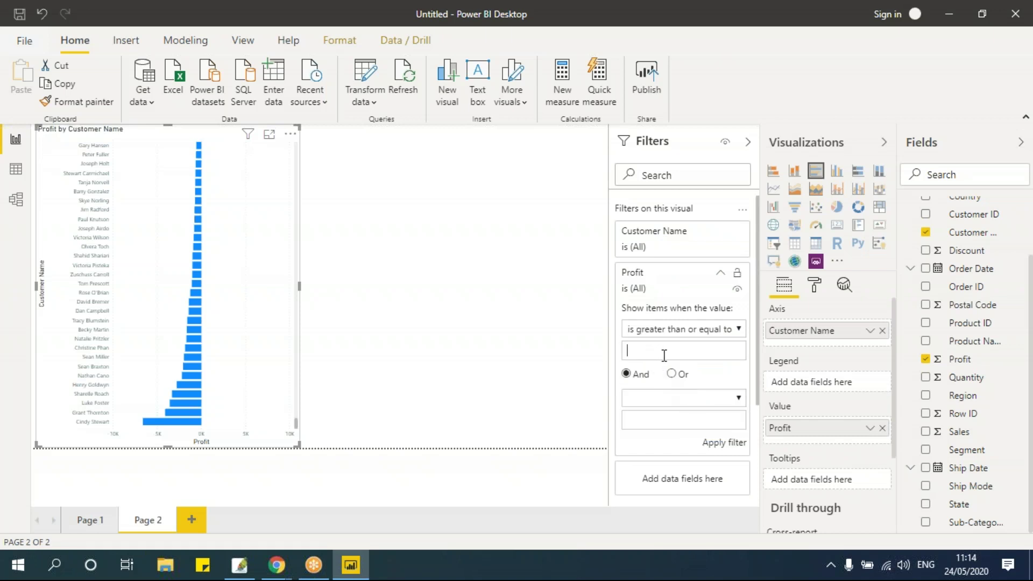
click(727, 444)
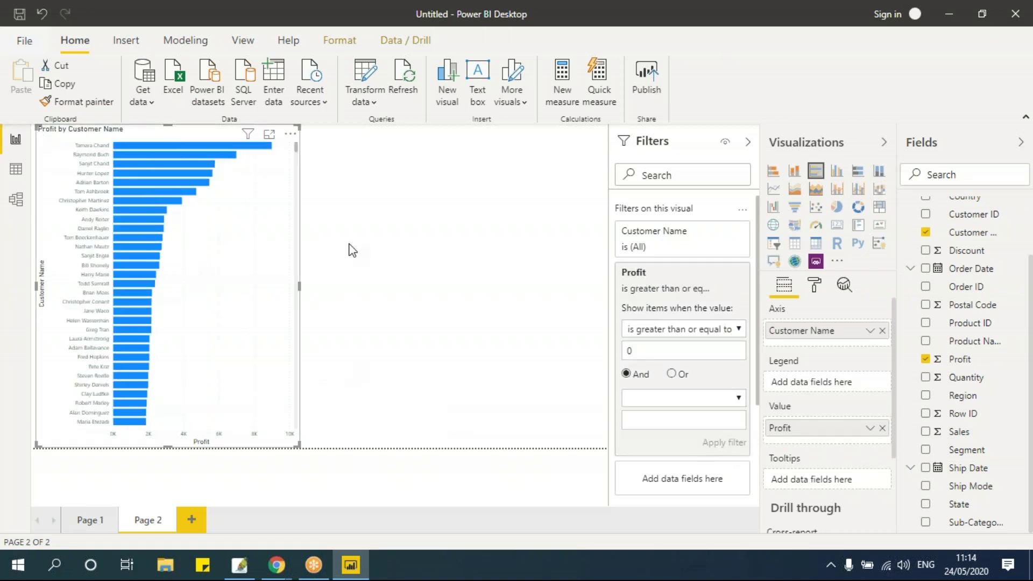
scroll(297, 154, down, 3)
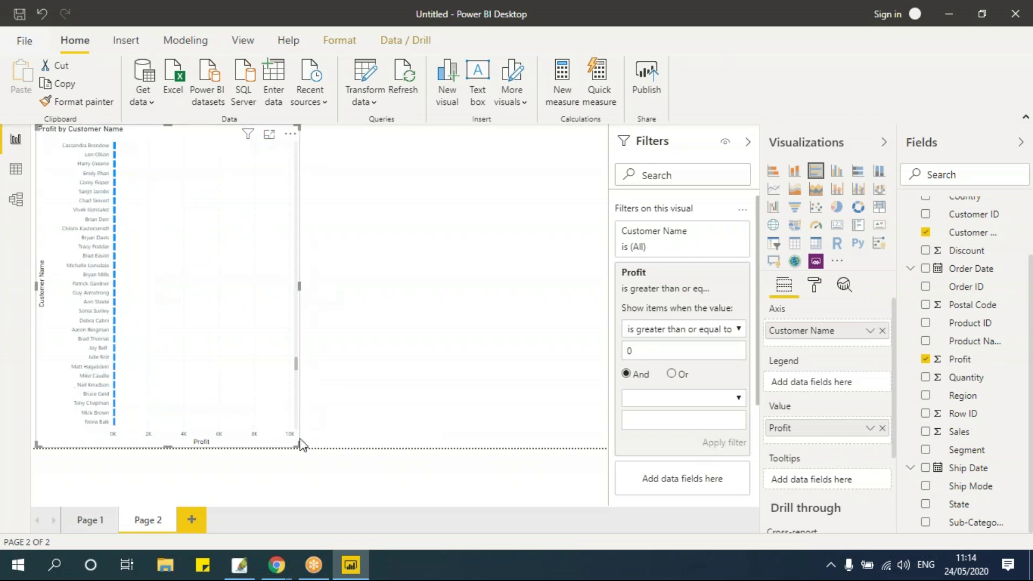
scroll(305, 155, up, 3)
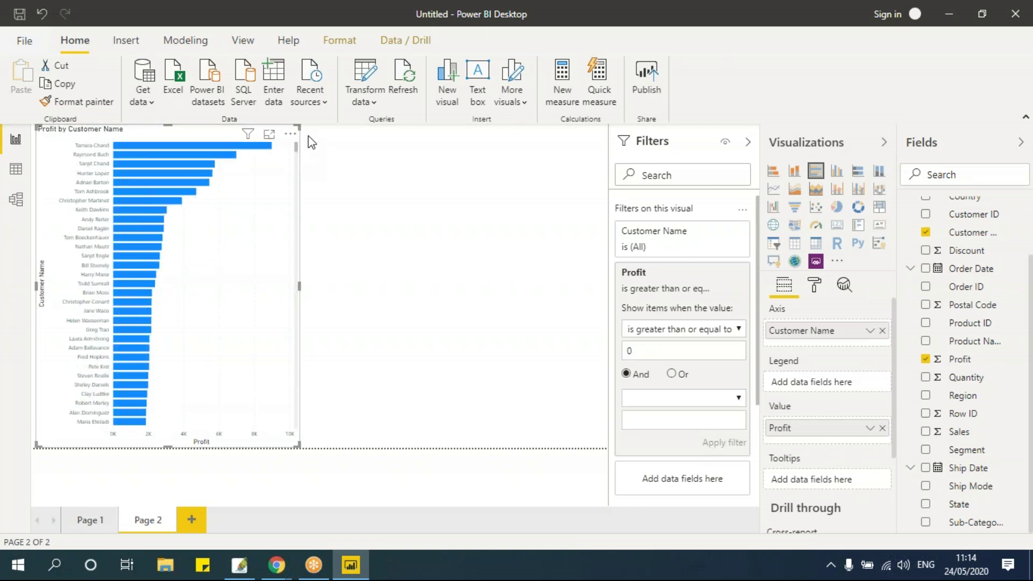
click(457, 313)
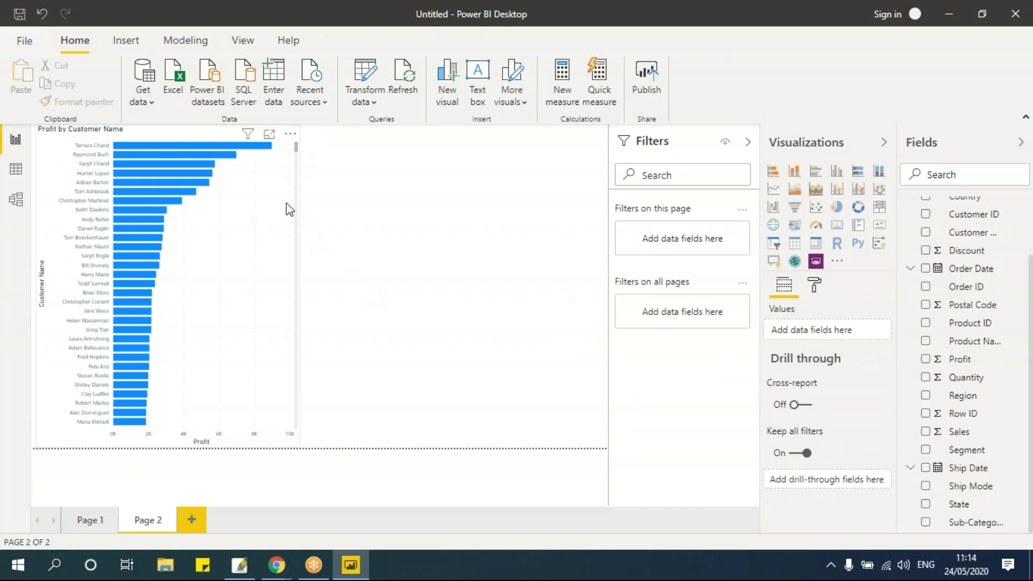
click(286, 207)
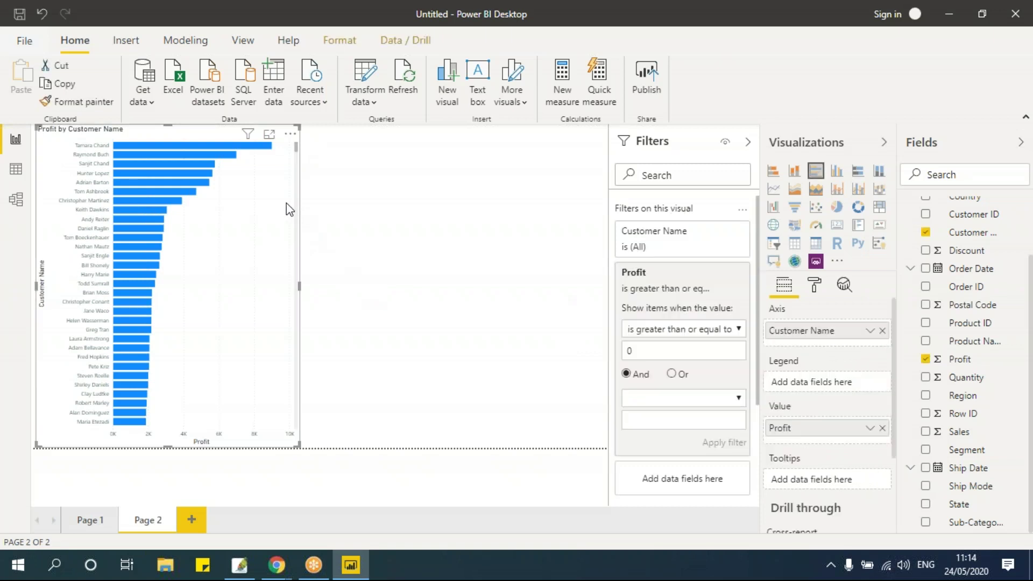
scroll(700, 357, down, 2)
scroll(700, 357, up, 2)
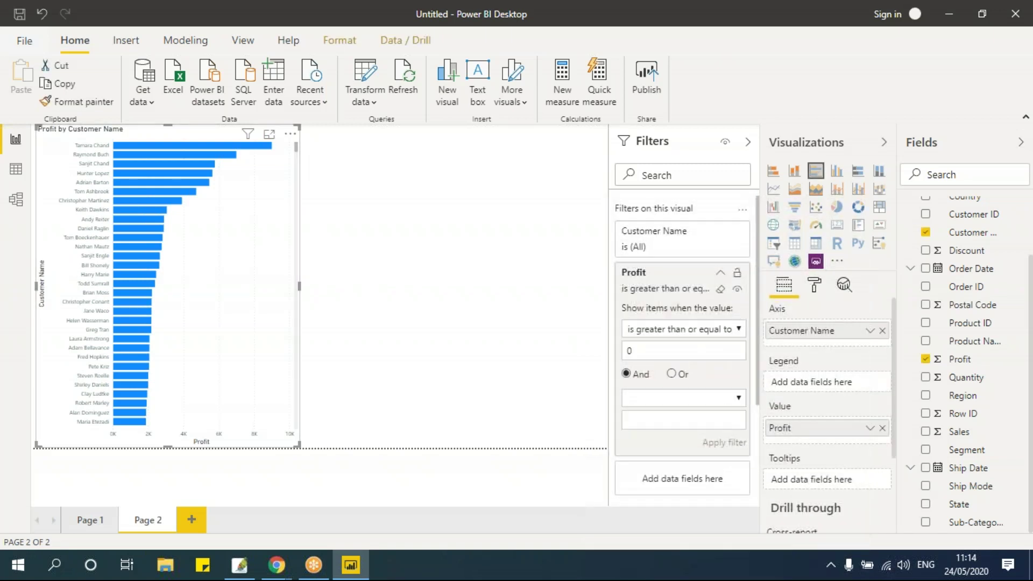
Step: Switch the Customer Name filter to advanced filtering, apply the condition starts with "A", and check the chart's bars
click(655, 274)
click(669, 241)
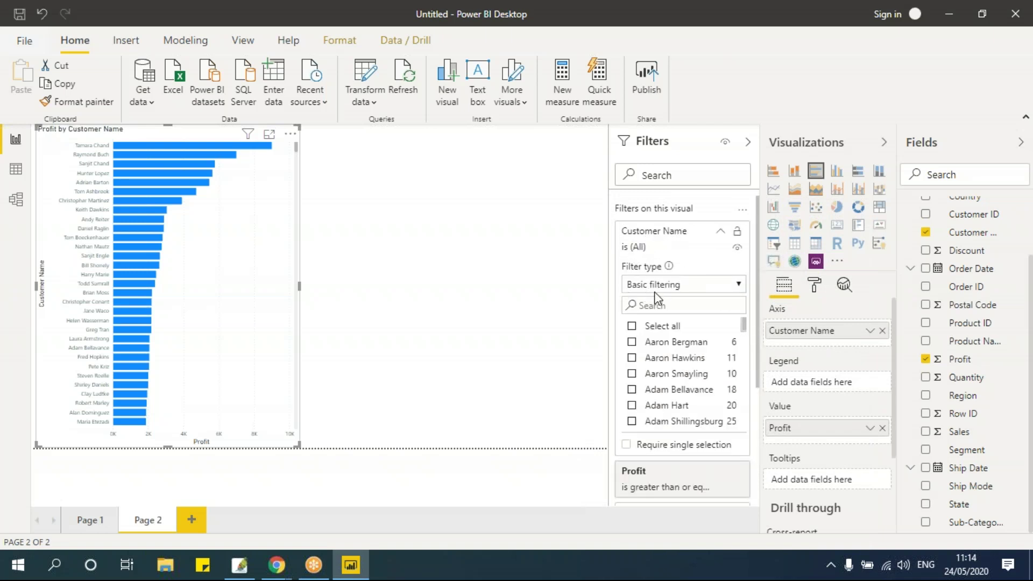
click(740, 285)
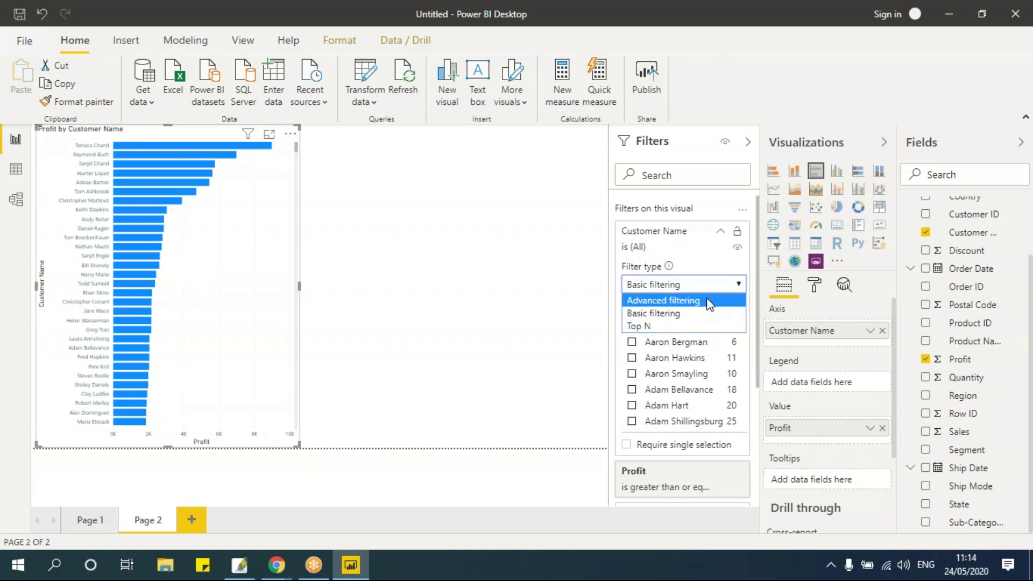
click(663, 301)
click(679, 328)
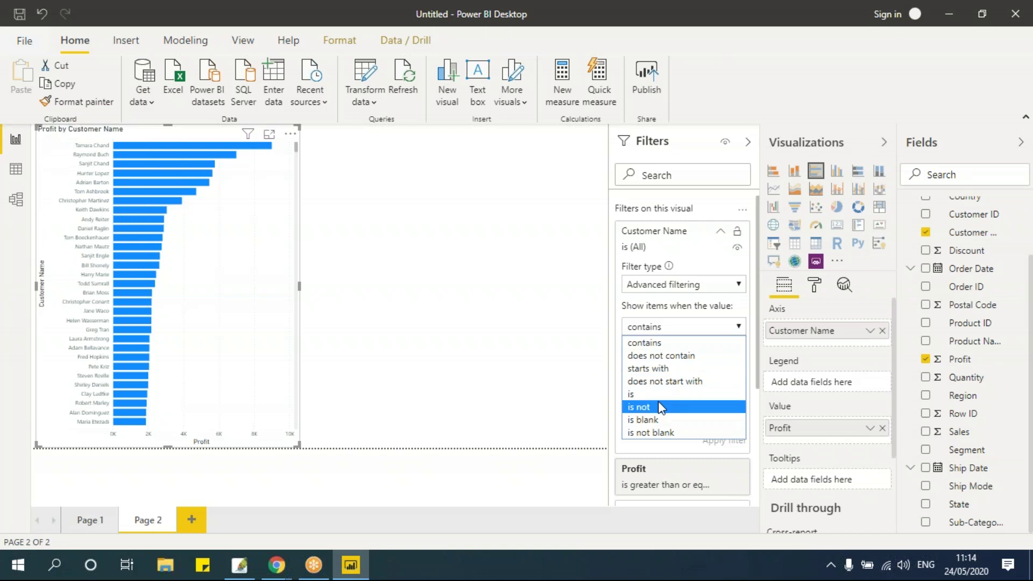
click(663, 369)
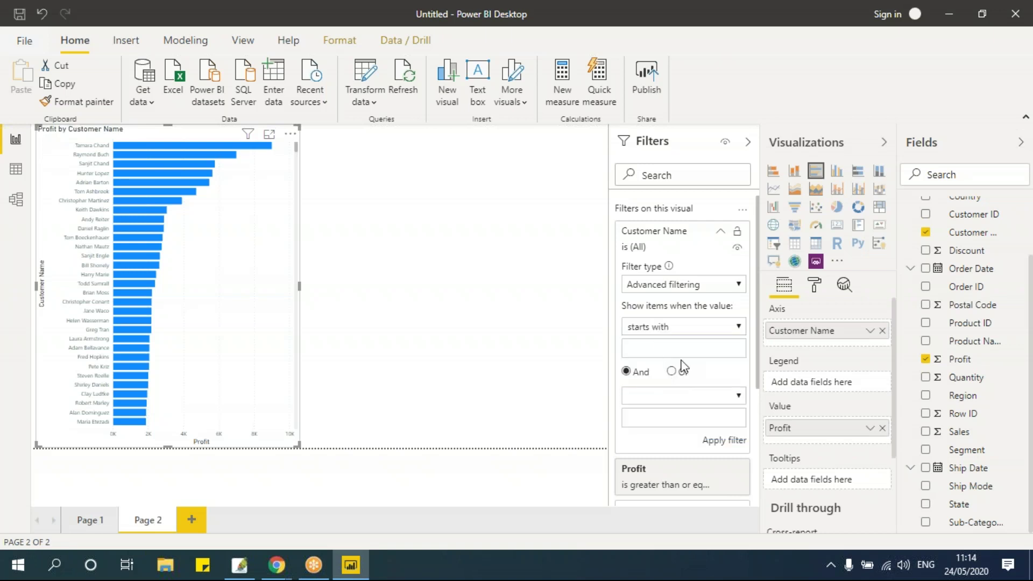
click(729, 441)
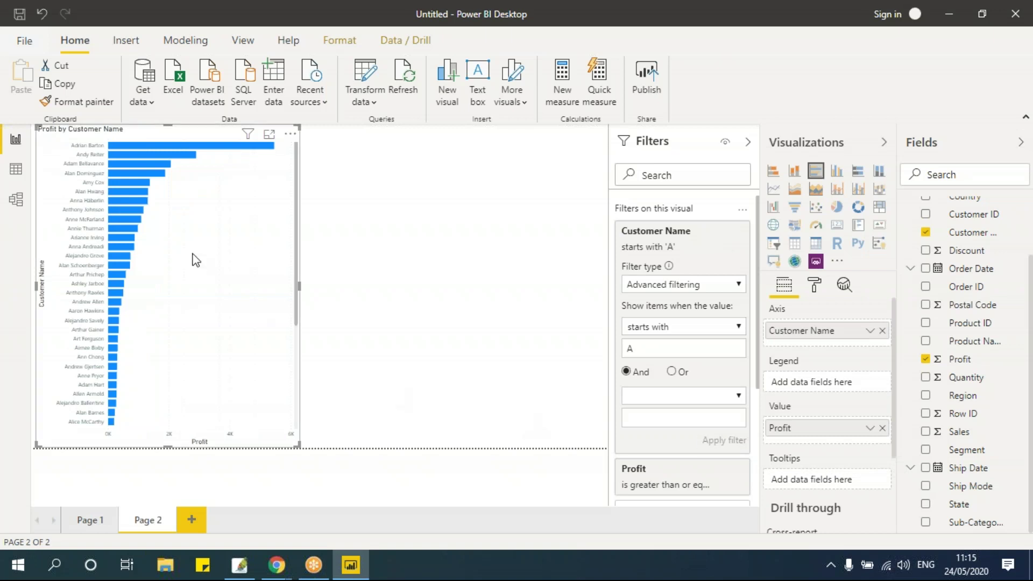
drag(300, 254, 301, 415)
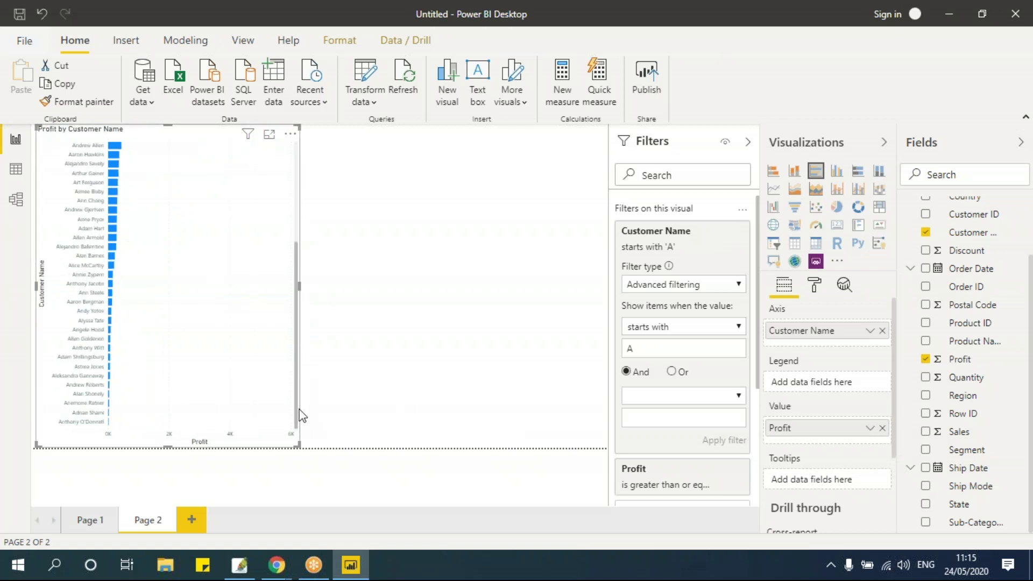
click(319, 359)
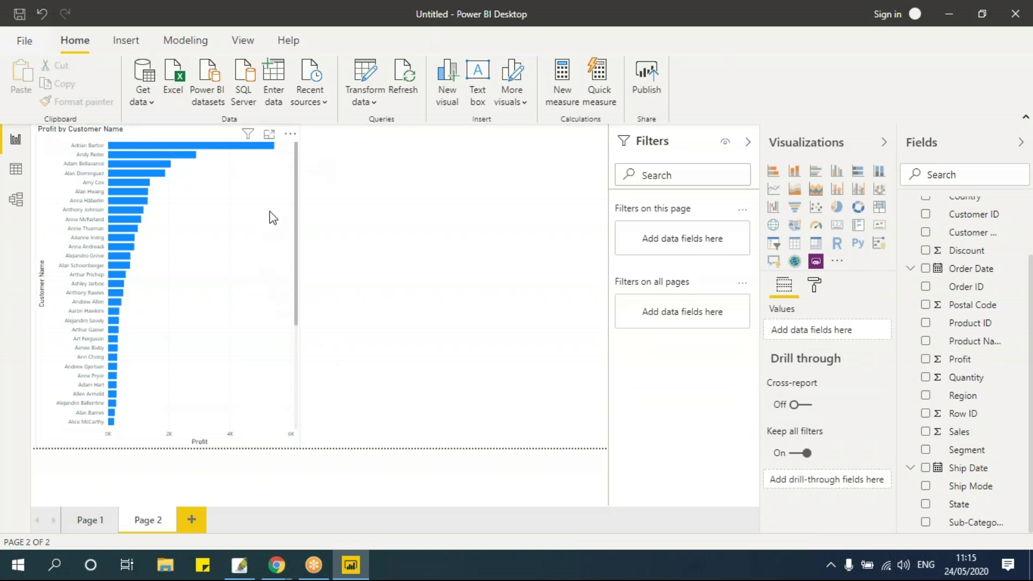
Step: Change the Customer Name condition to starts with "S" and apply it to the chart
click(273, 217)
drag(715, 341, 578, 348)
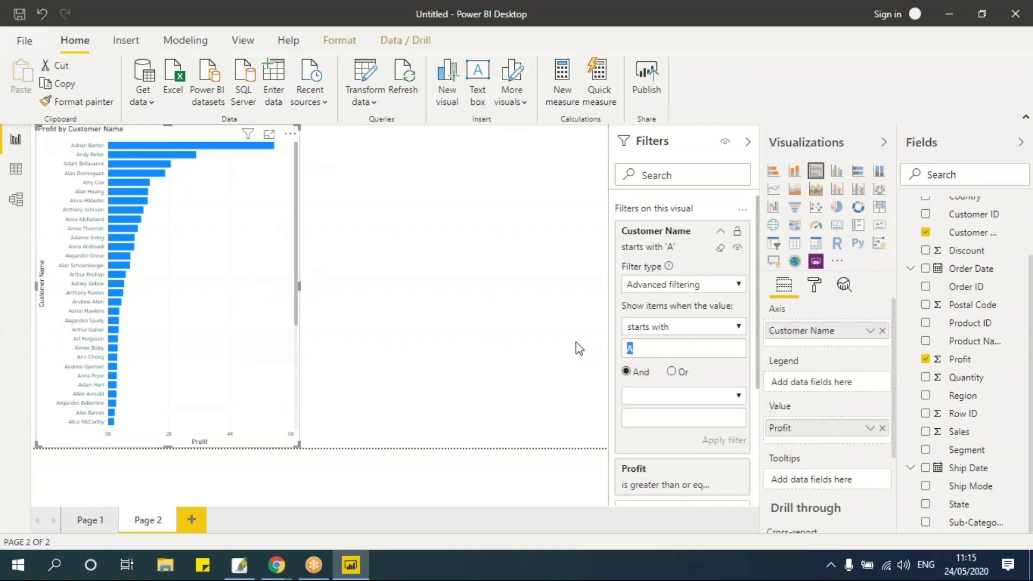
text(S)
click(720, 441)
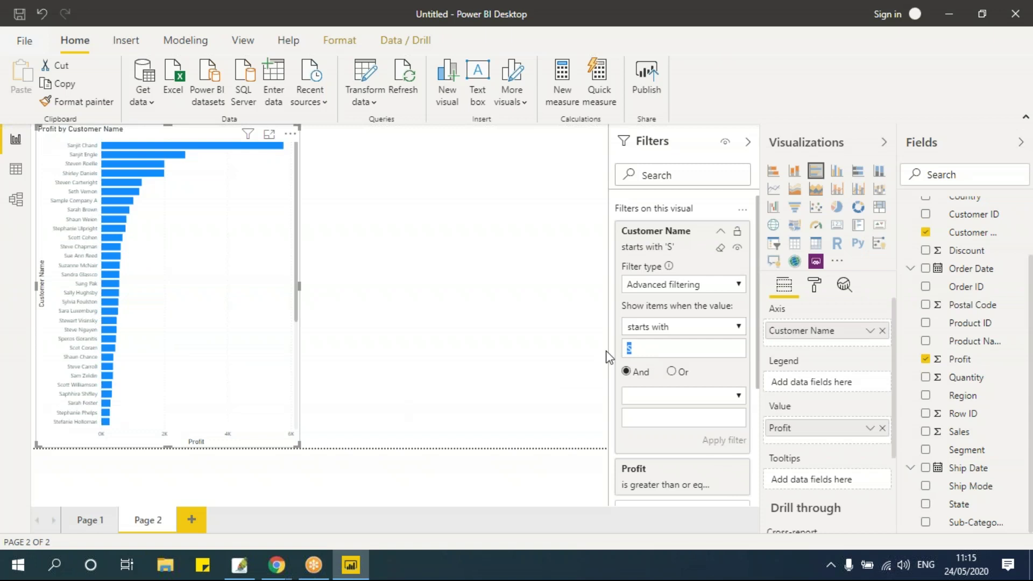
Step: Change the Customer Name condition to contains "are" and apply it to the chart
click(676, 327)
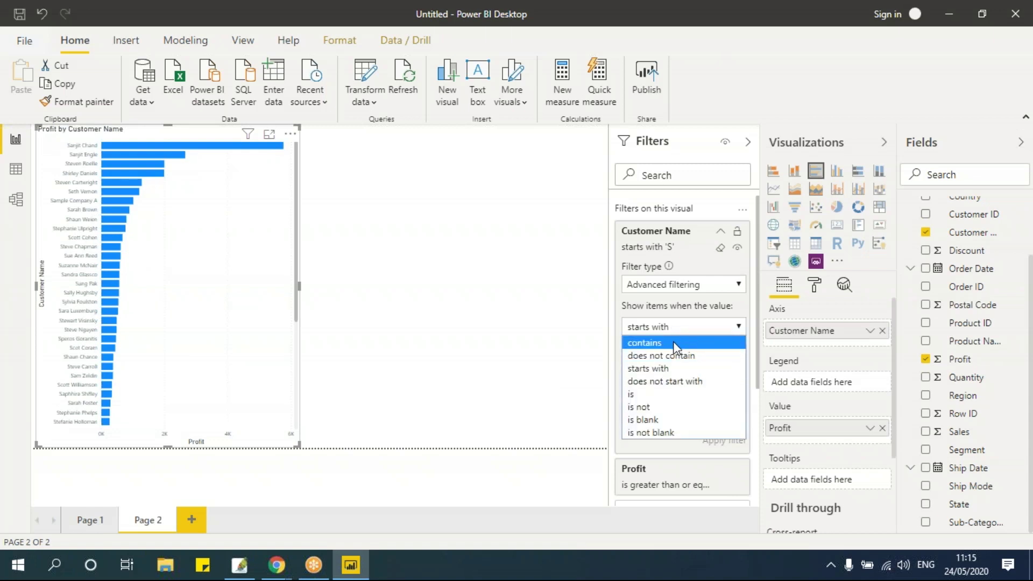
click(673, 341)
double_click(629, 348)
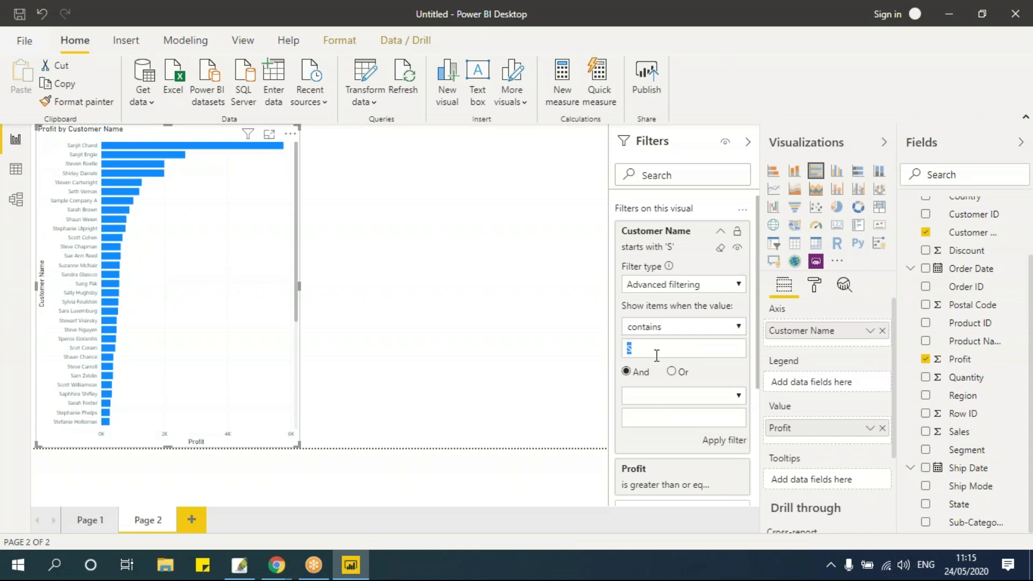
text(are)
click(726, 440)
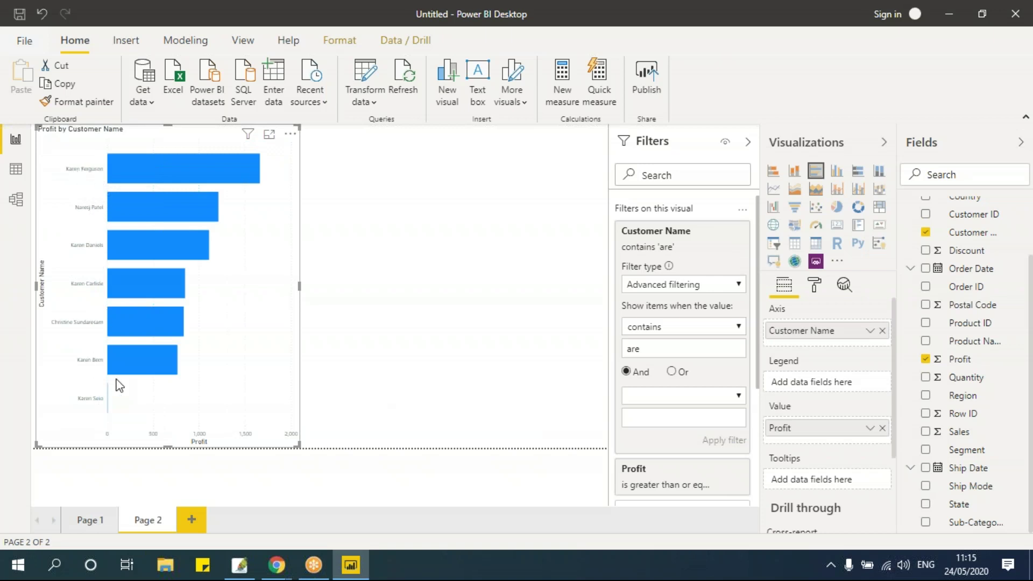
Step: Examine the conditions available for the Customer Name advanced filter, keeping contains "are"
double_click(660, 350)
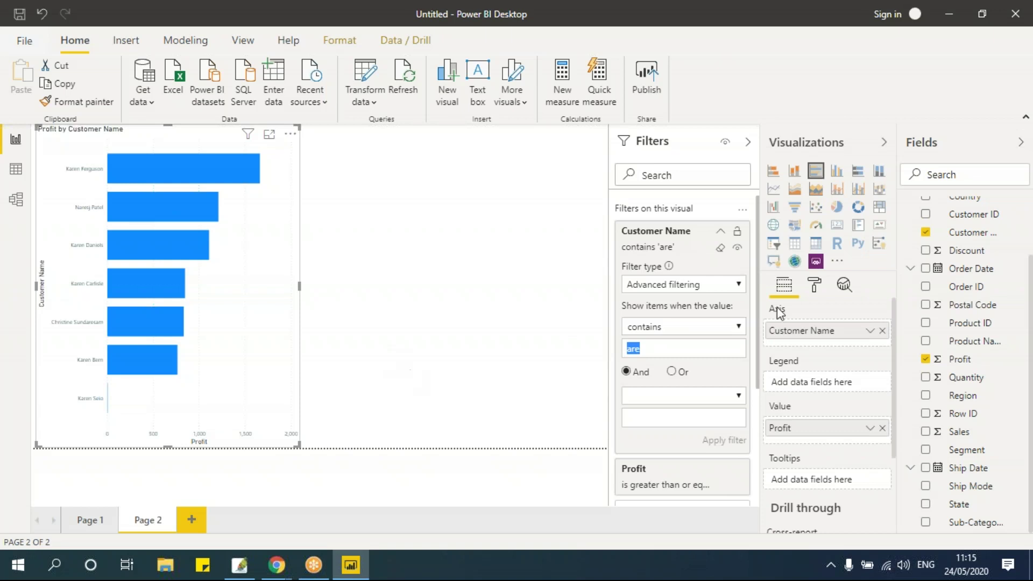
click(693, 288)
click(690, 286)
click(671, 326)
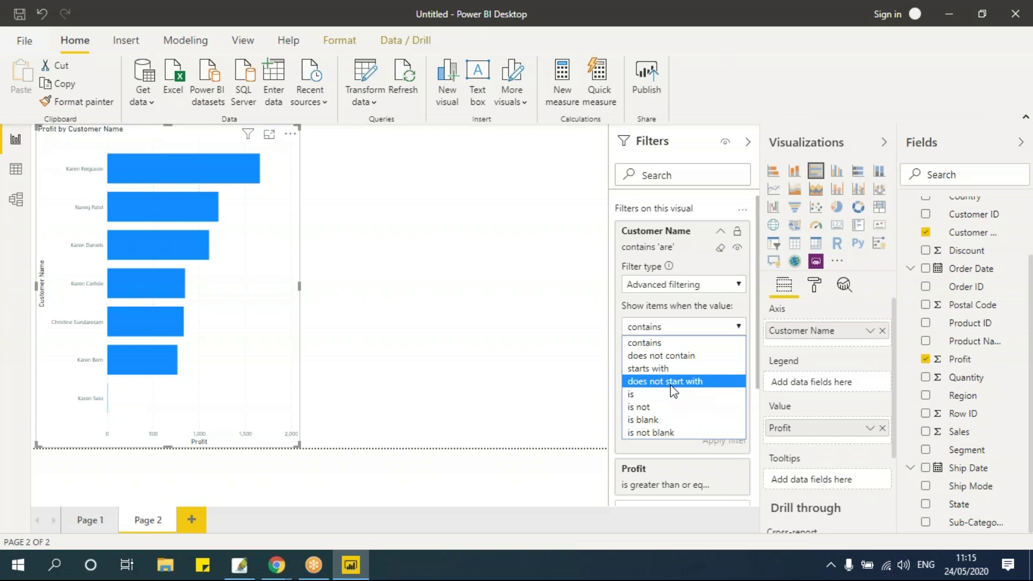
click(662, 343)
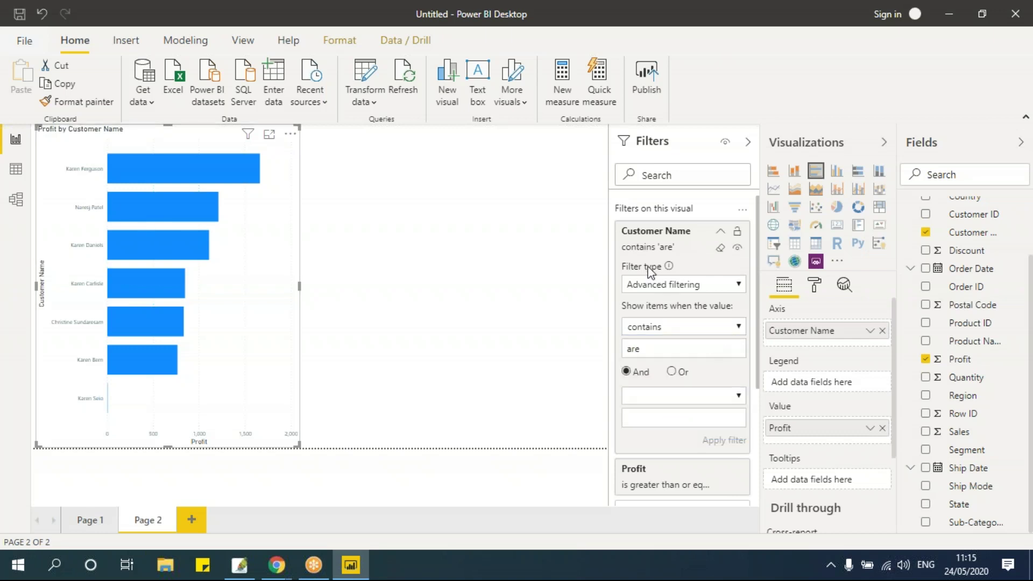
click(664, 323)
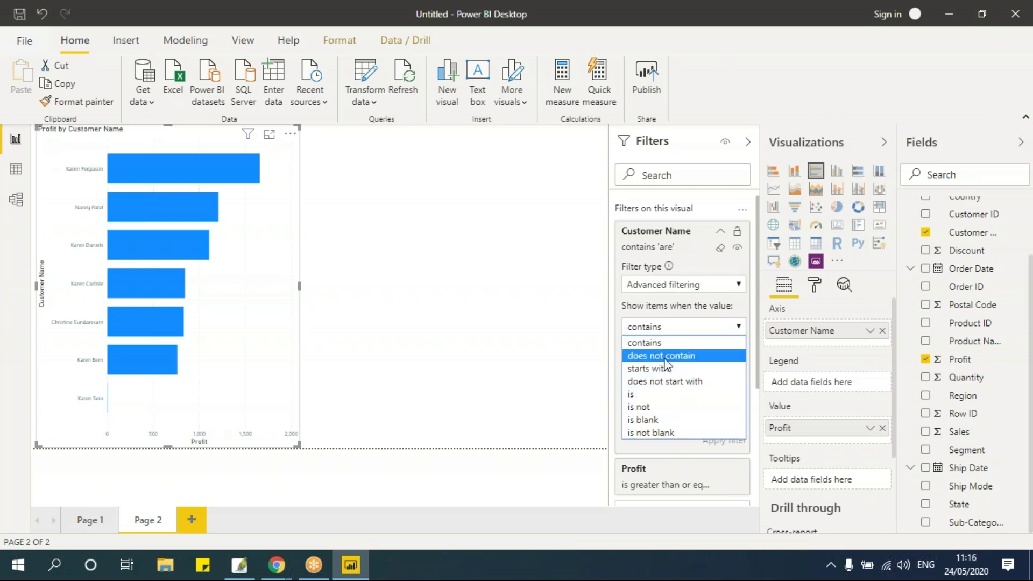
click(644, 343)
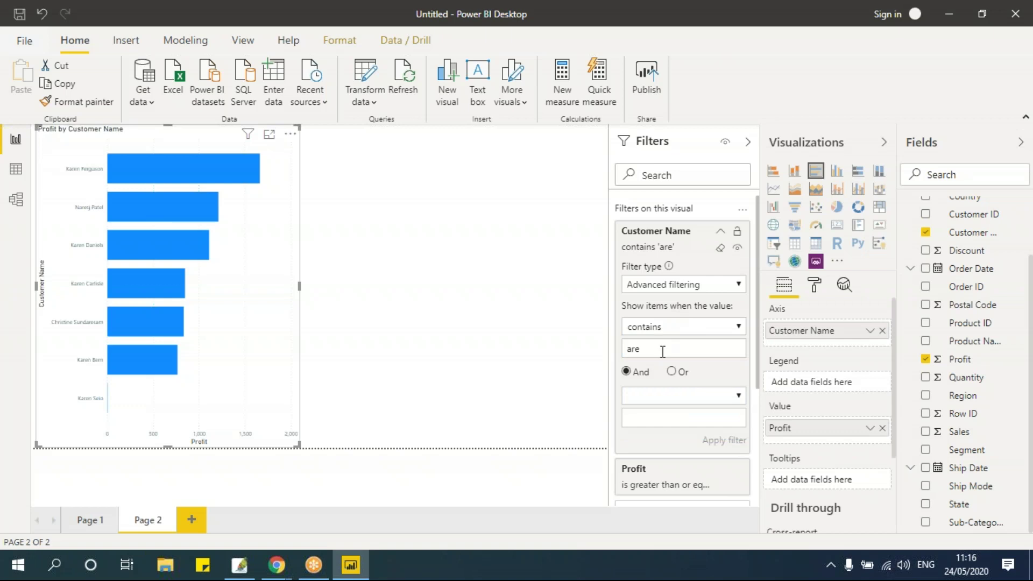
Step: Reset the Customer Name filter to basic filtering and select all customers
click(740, 285)
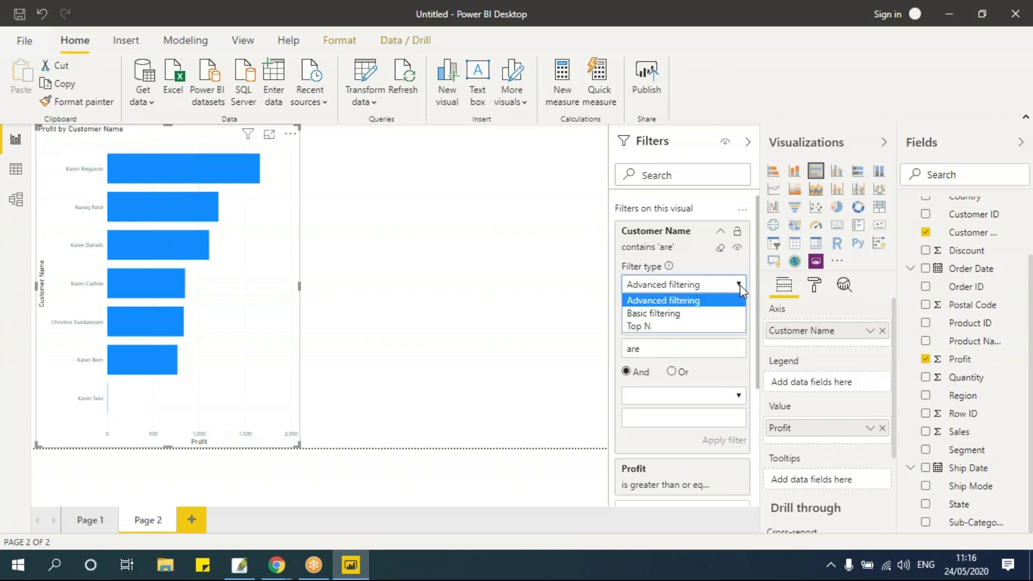
click(683, 327)
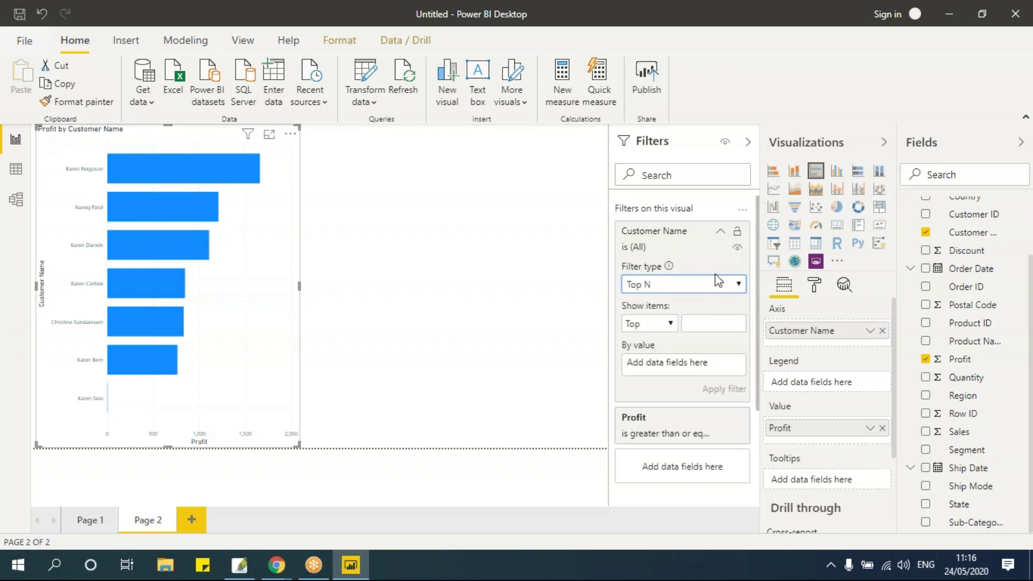
click(679, 284)
click(680, 314)
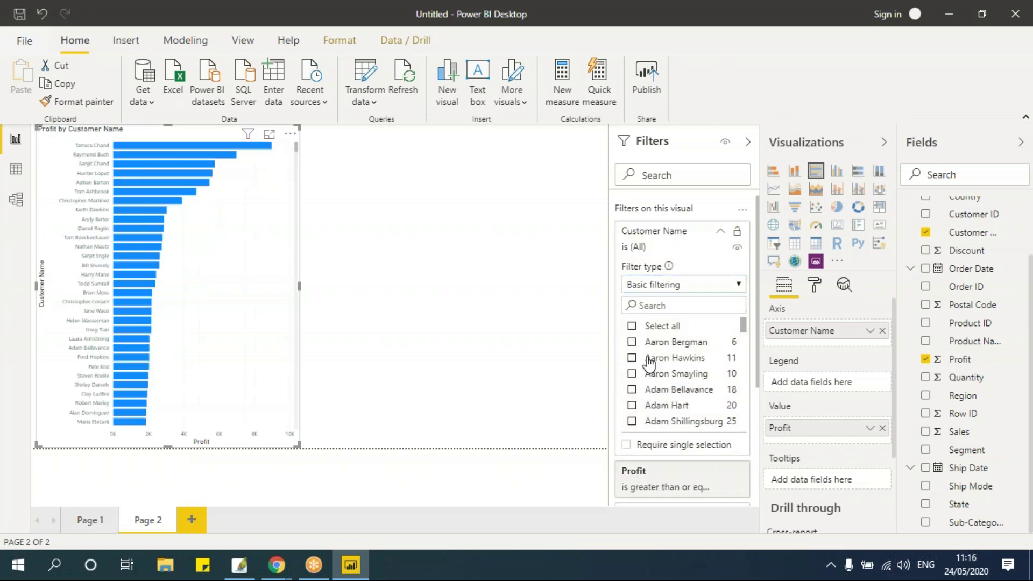
click(631, 326)
Step: Check the chart's full range of bars and apply a Top N filter on Customer Name showing the top 10 by Profit
click(666, 283)
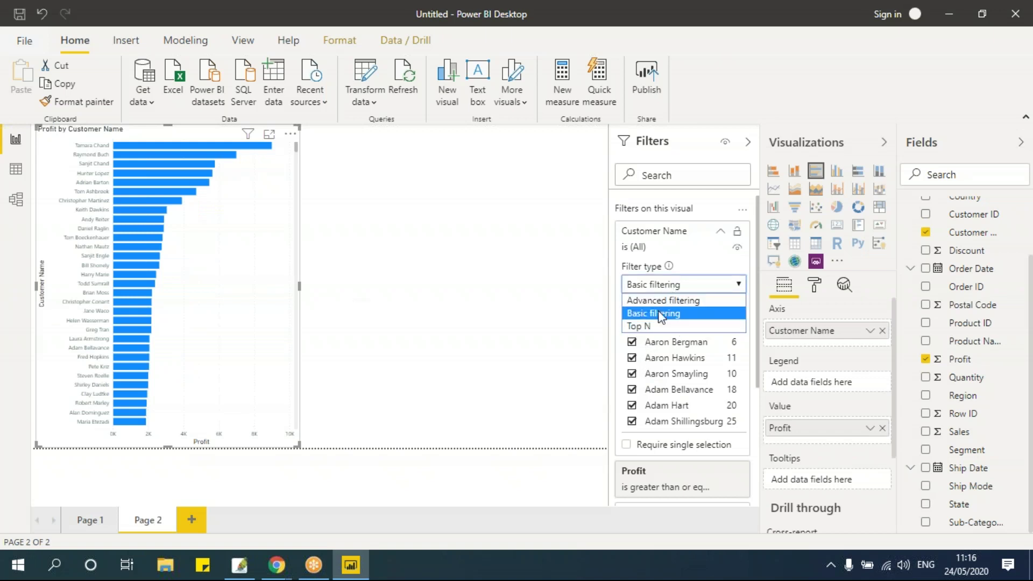
click(660, 328)
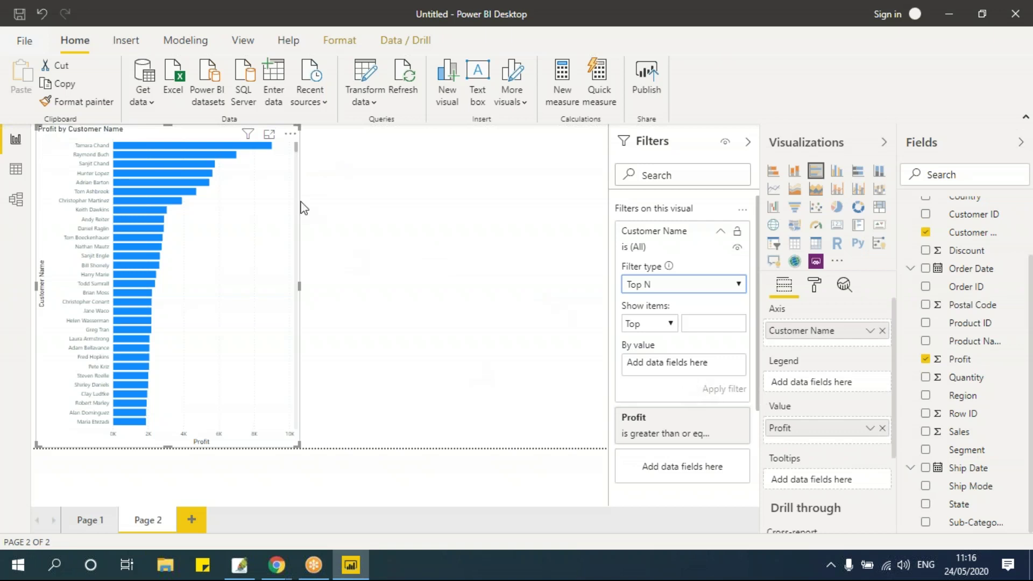
click(295, 279)
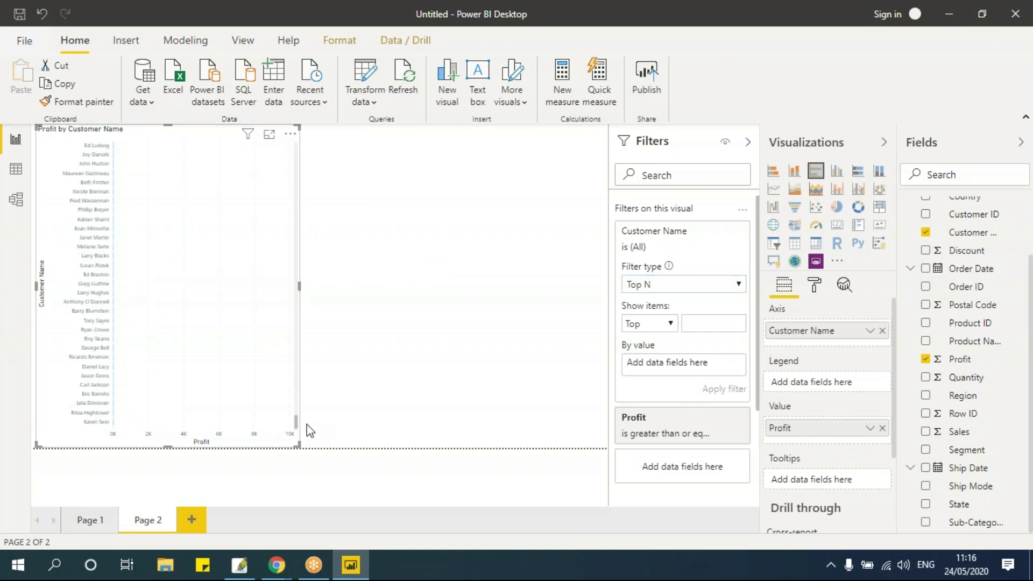
click(391, 348)
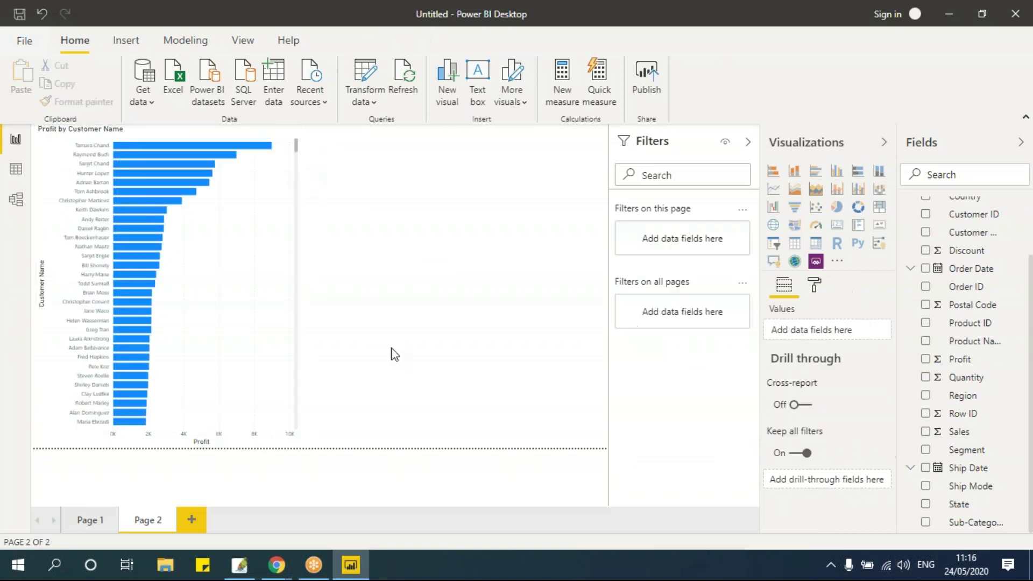
click(285, 222)
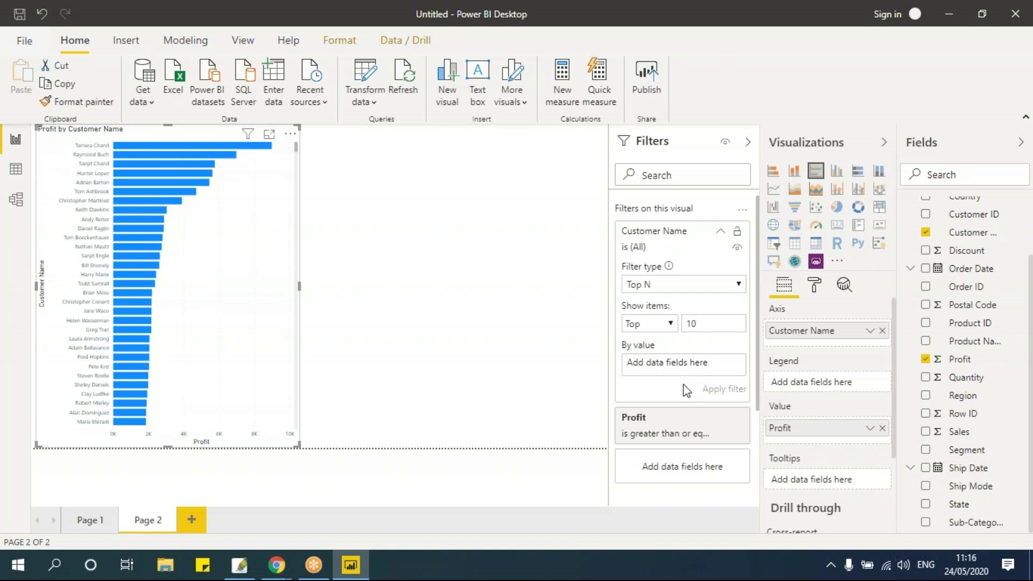
drag(971, 361, 709, 367)
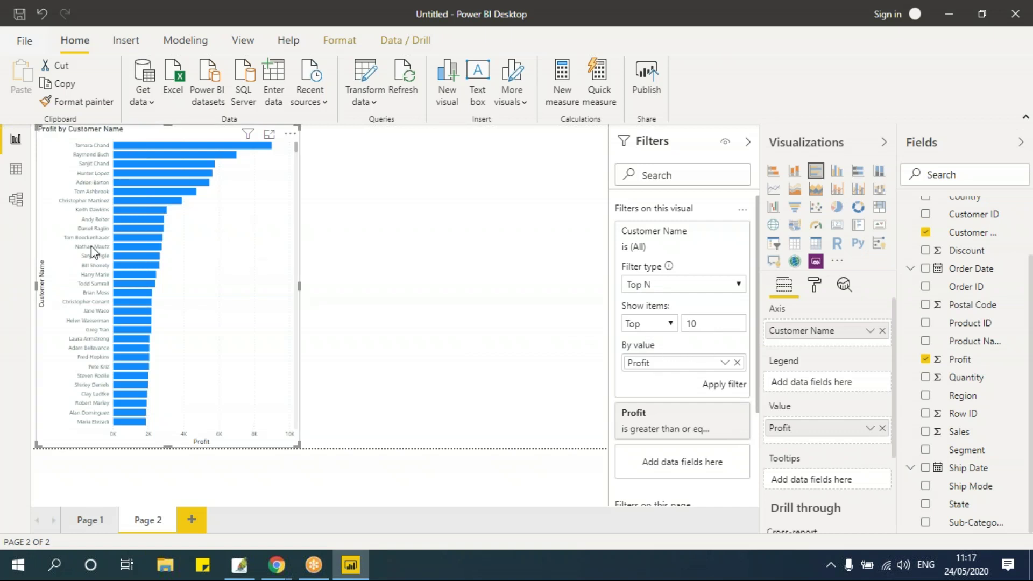
click(718, 385)
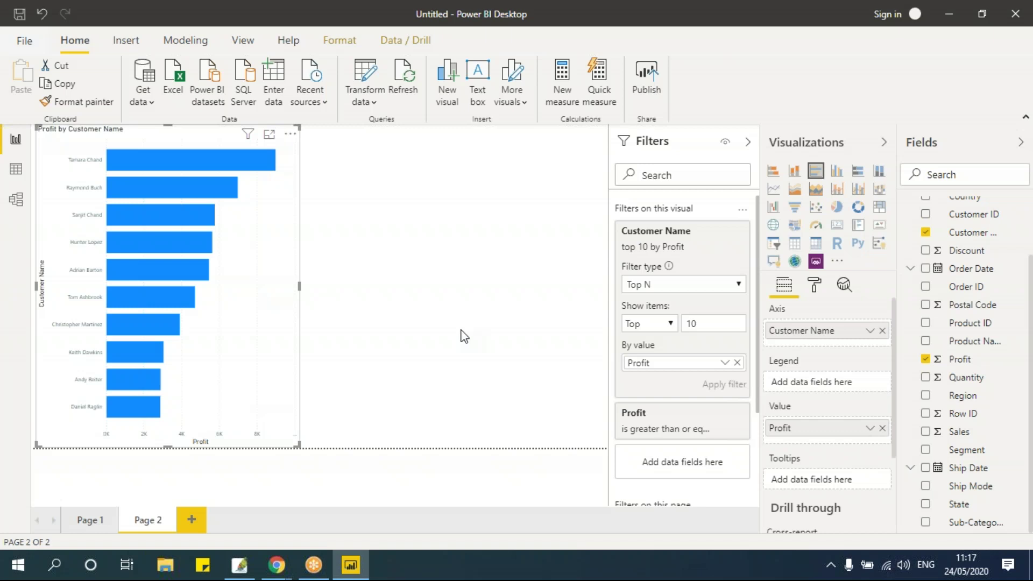
Step: Review the basic, advanced and Top N options of the Customer Name filter, including the Top and Bottom choices, keeping Top N
click(685, 288)
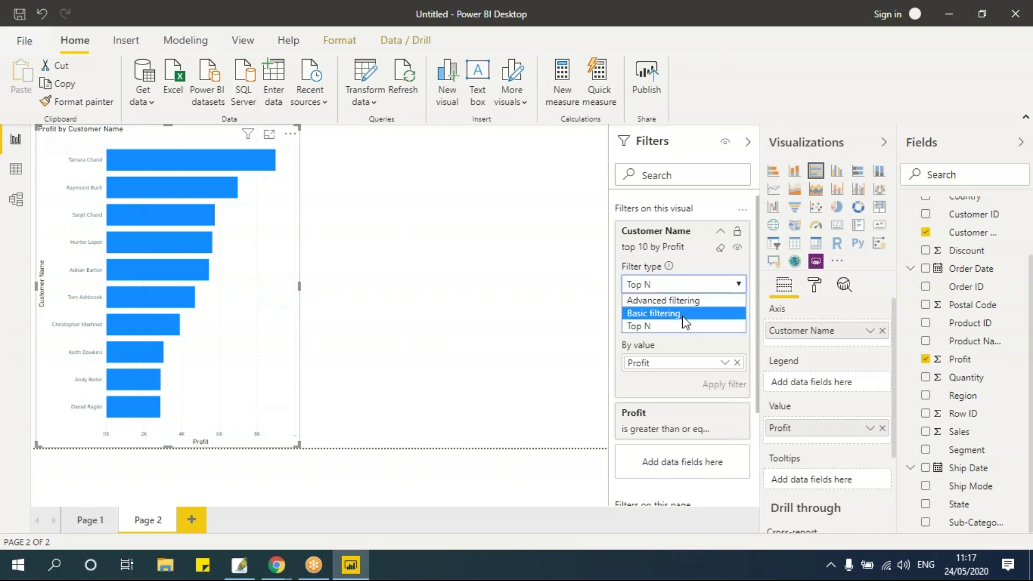
click(684, 313)
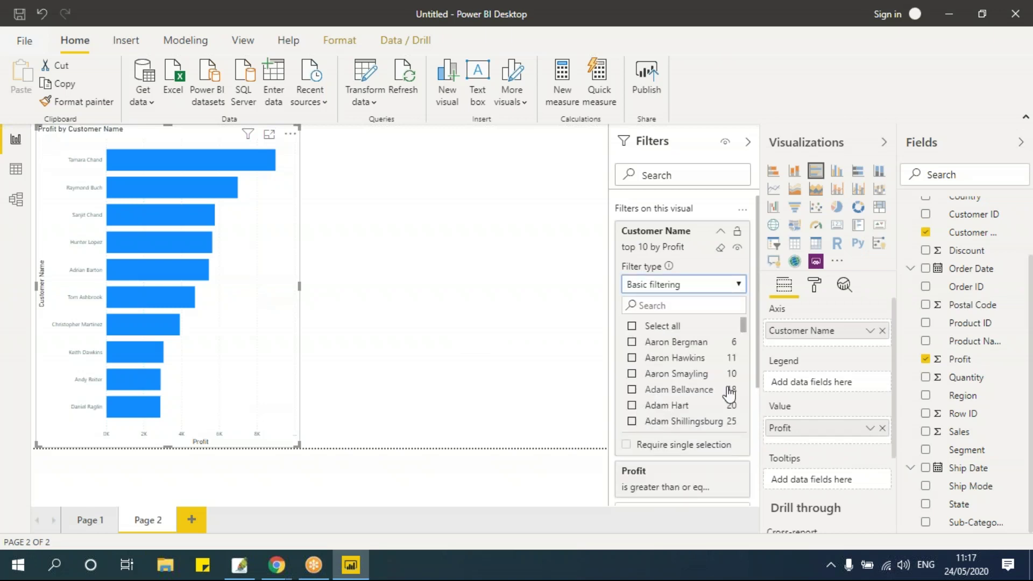
scroll(746, 328, down, 10)
scroll(748, 334, up, 10)
click(682, 286)
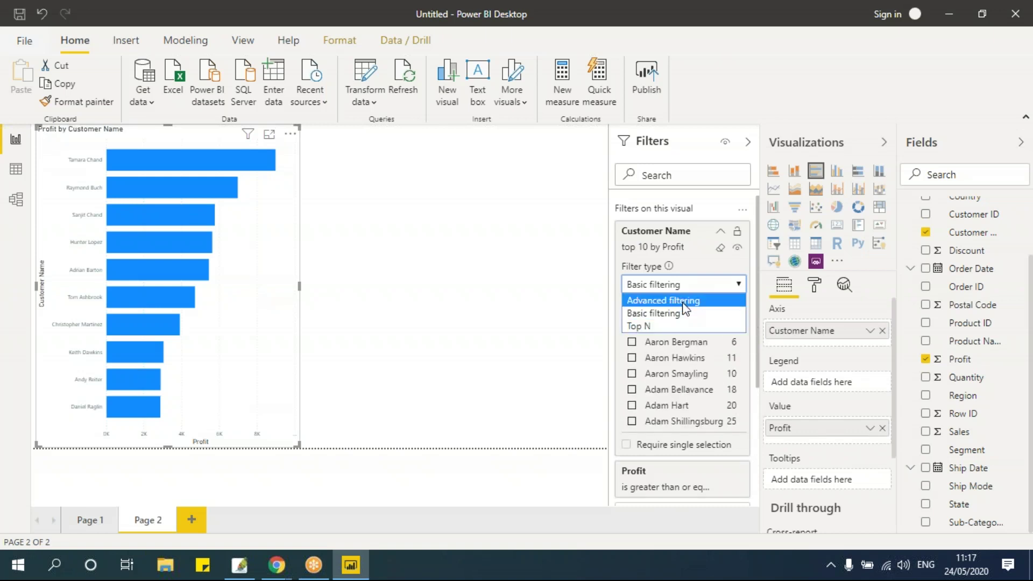
click(682, 301)
click(679, 326)
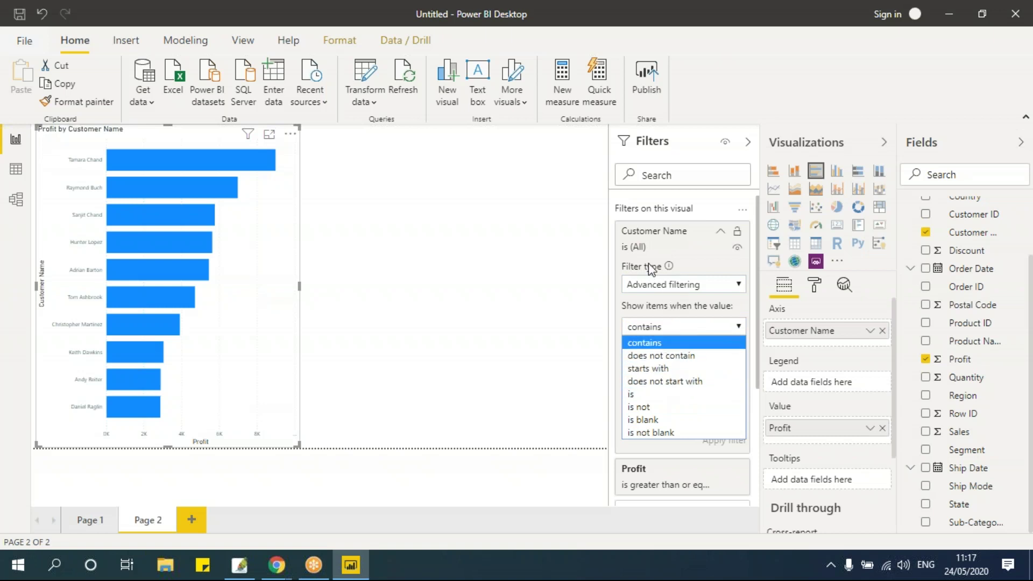
click(667, 341)
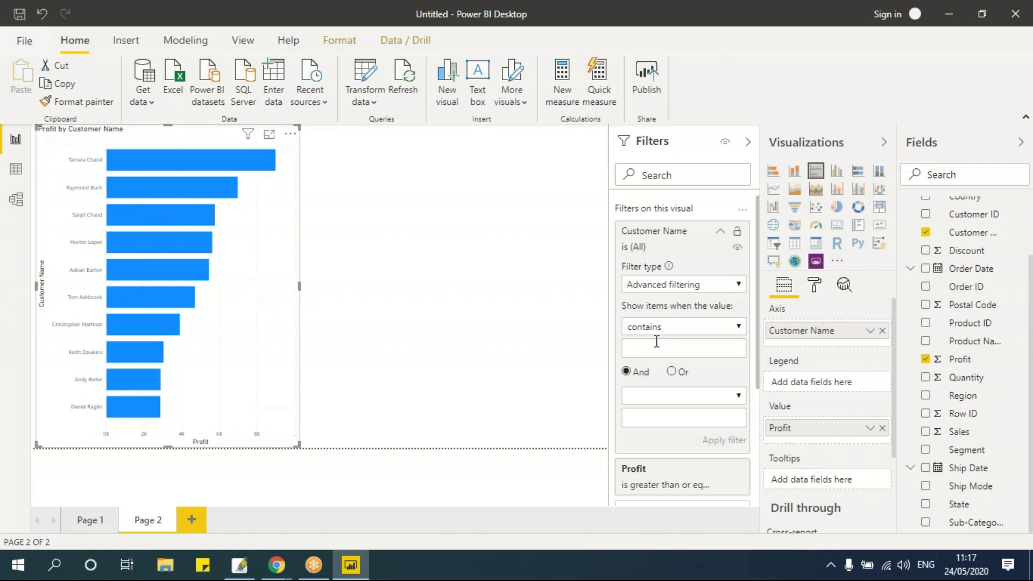
click(669, 286)
click(667, 327)
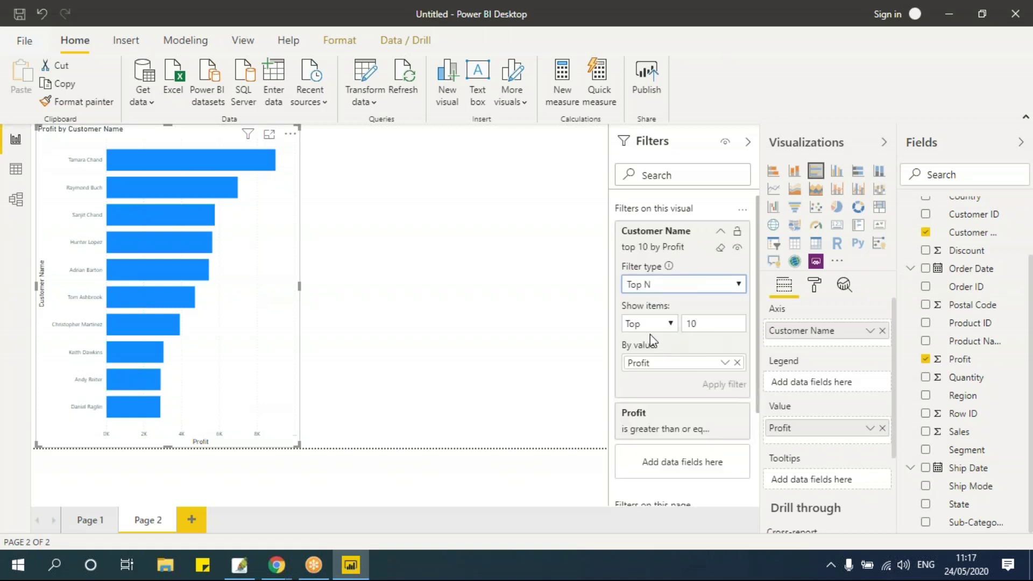
click(670, 325)
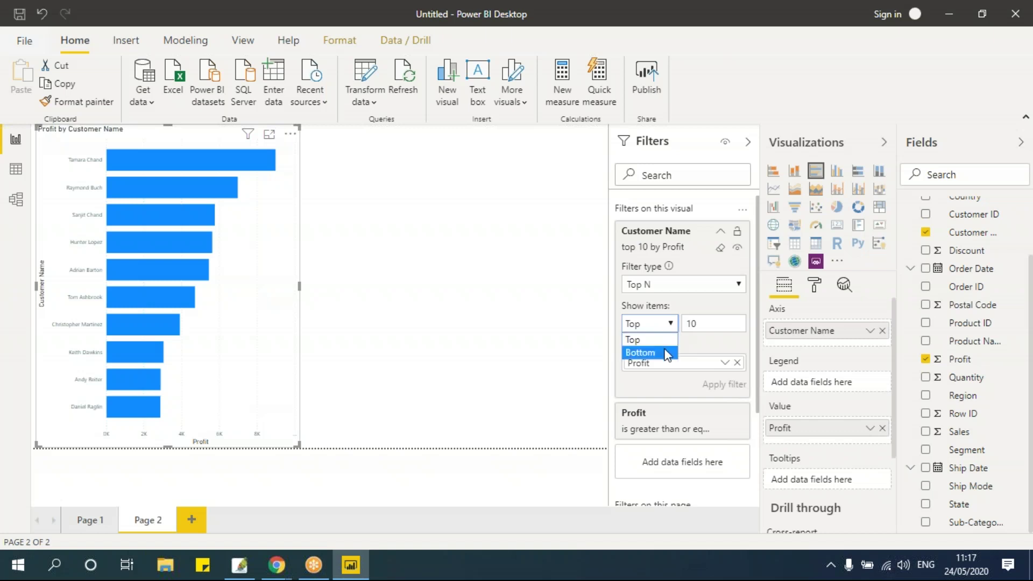
click(715, 348)
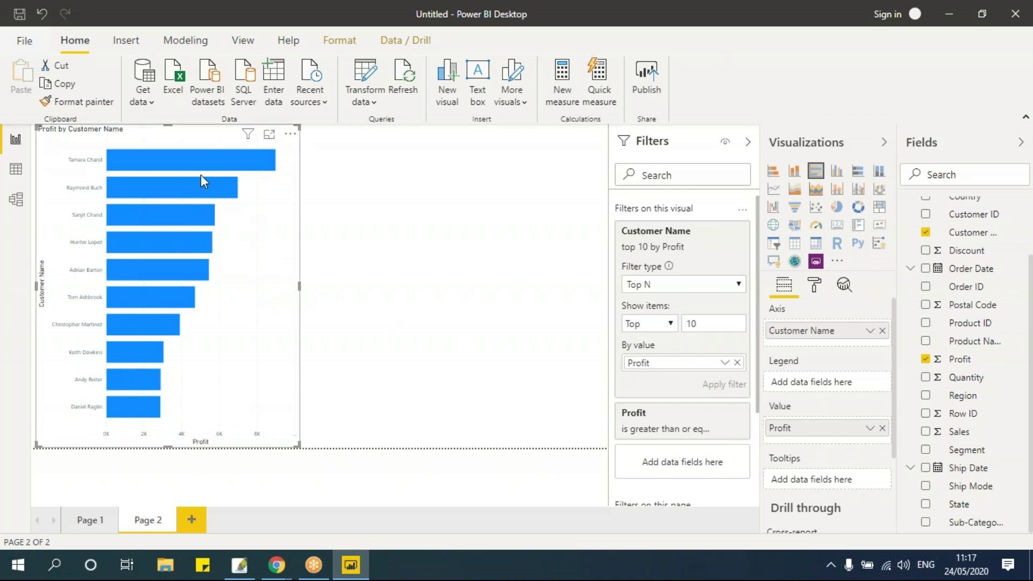
Step: Change the Customer Name Top N filter to the top 5 by Profit and apply it
drag(705, 323, 627, 323)
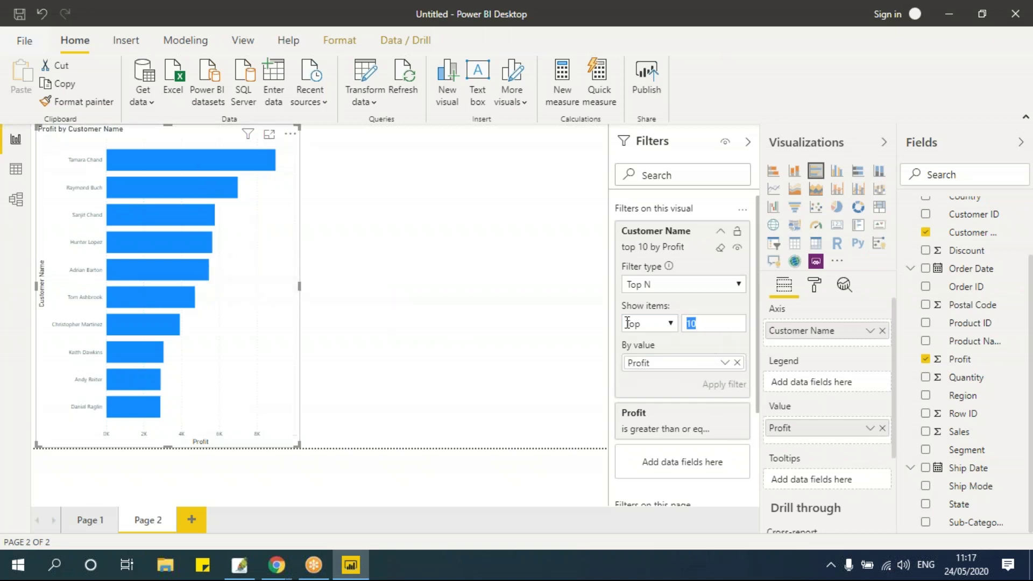
text(5)
click(724, 384)
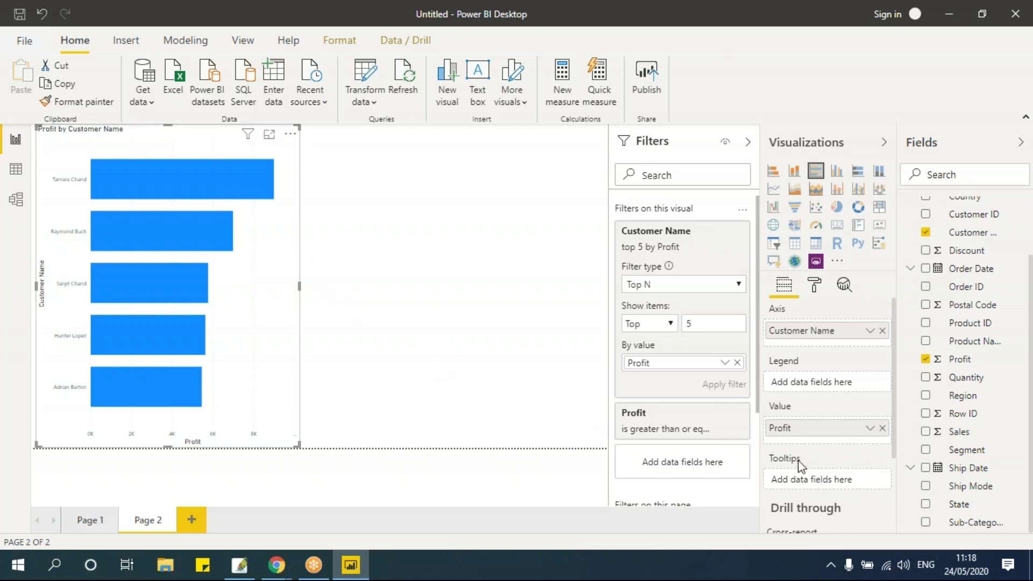
Step: Go to Page 1, resize the Sales by Region chart and shift it slightly down and left on the canvas
scroll(723, 461, down, 3)
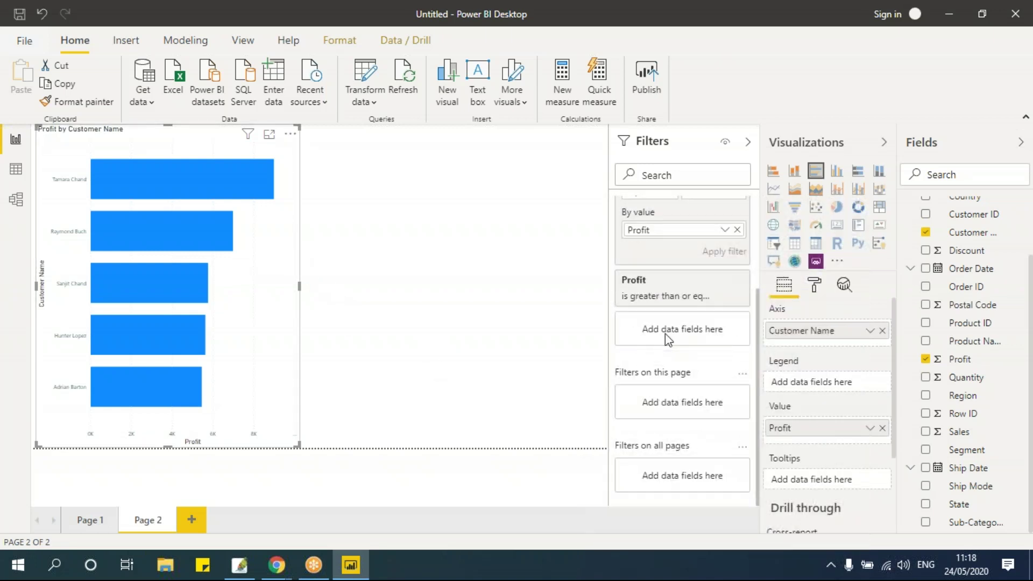
click(383, 327)
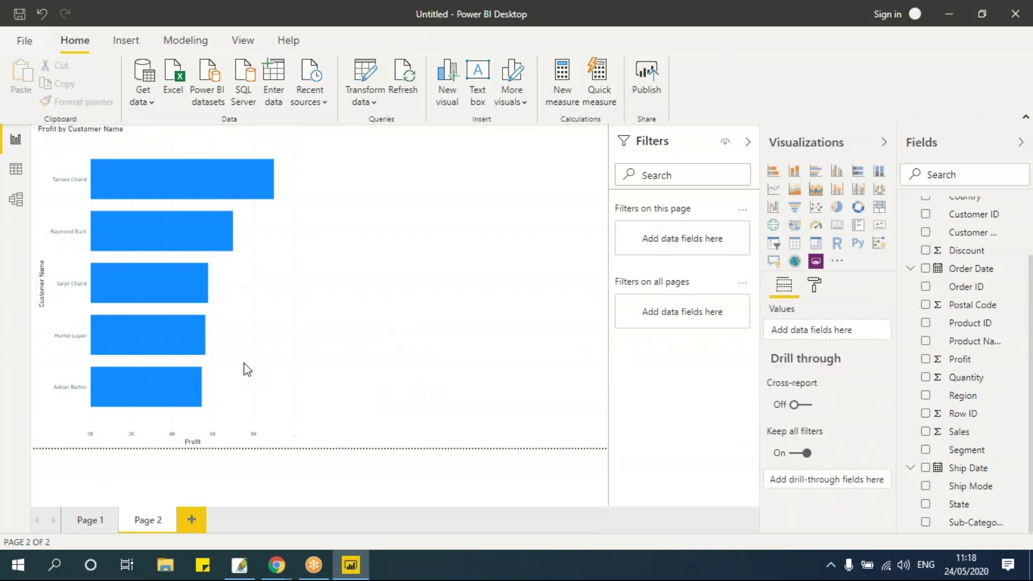
click(90, 520)
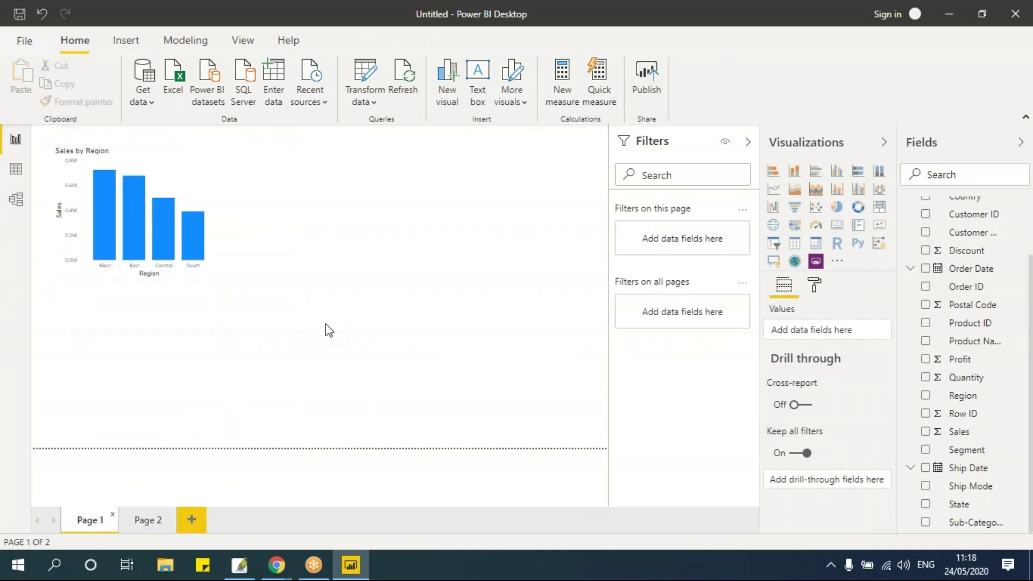
drag(220, 285, 235, 298)
drag(147, 159, 140, 179)
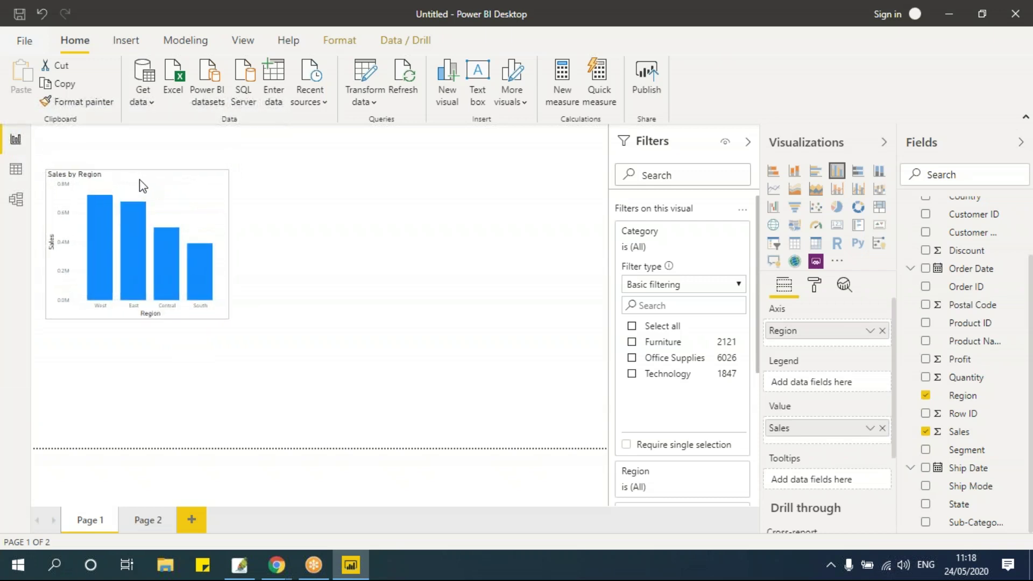
click(361, 243)
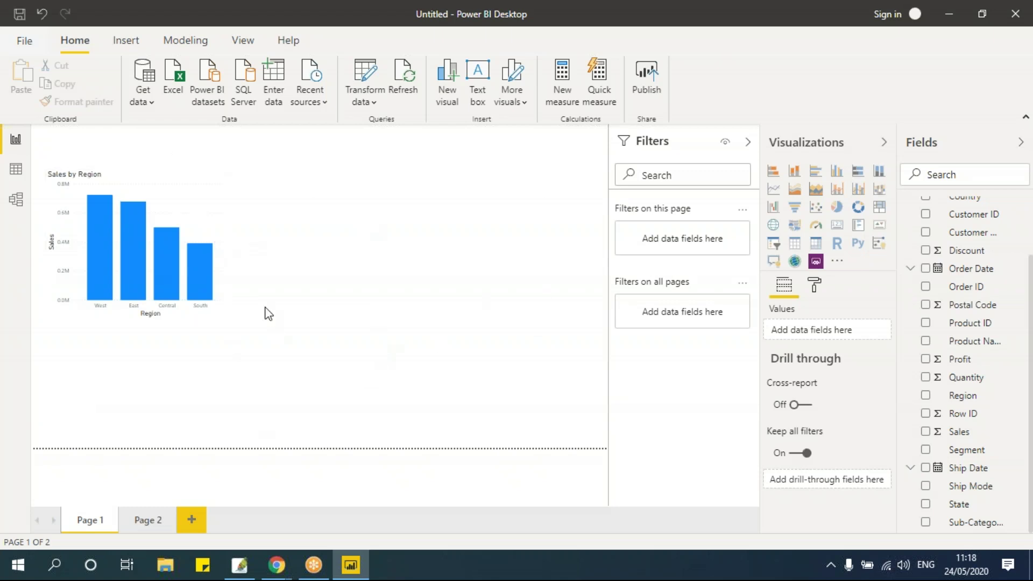
click(230, 319)
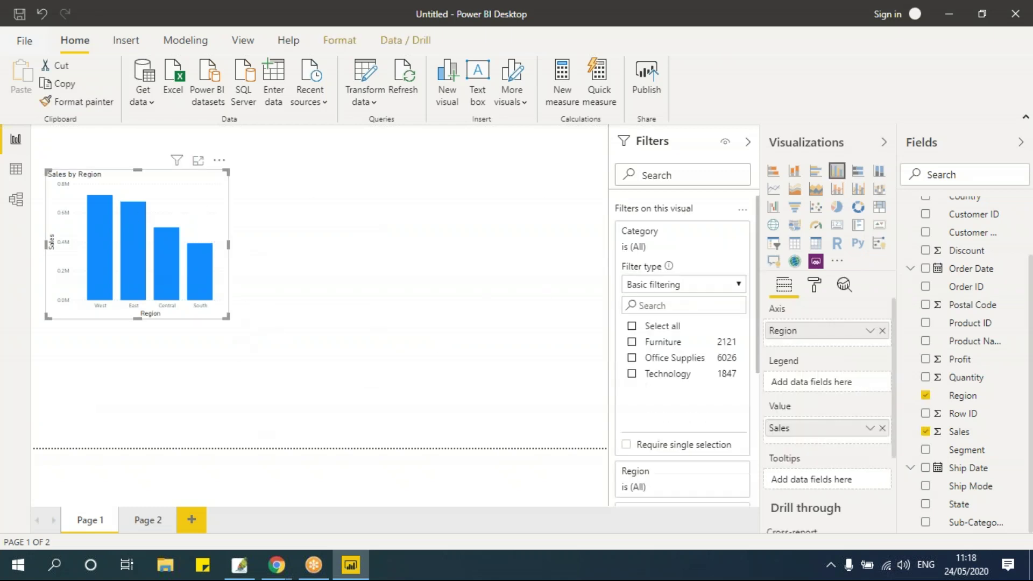
drag(229, 319, 231, 313)
click(313, 239)
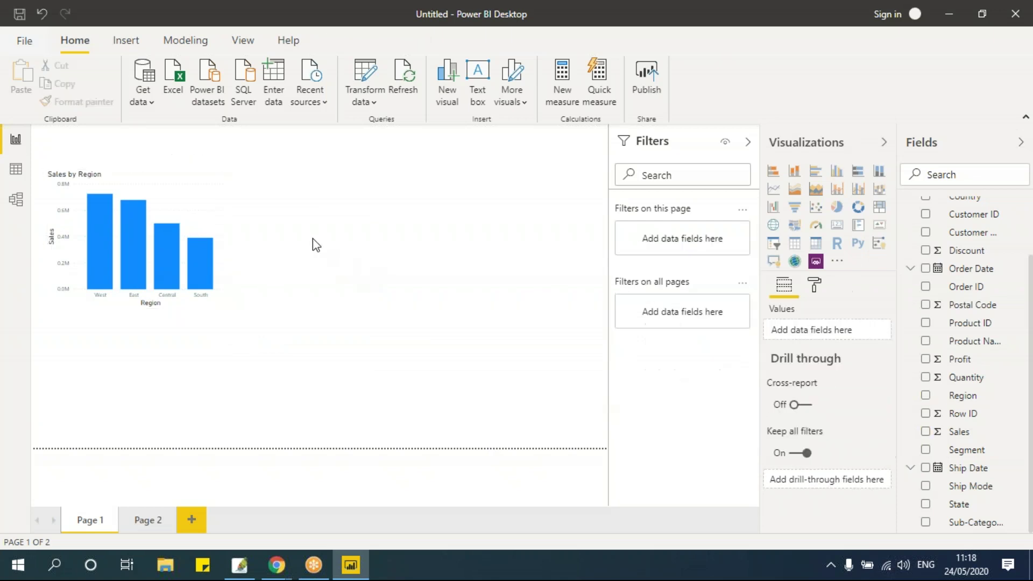
Step: Add a pie chart of Profit by Ship Mode beside the Sales by Region chart and enlarge it slightly
click(836, 207)
drag(160, 326, 363, 184)
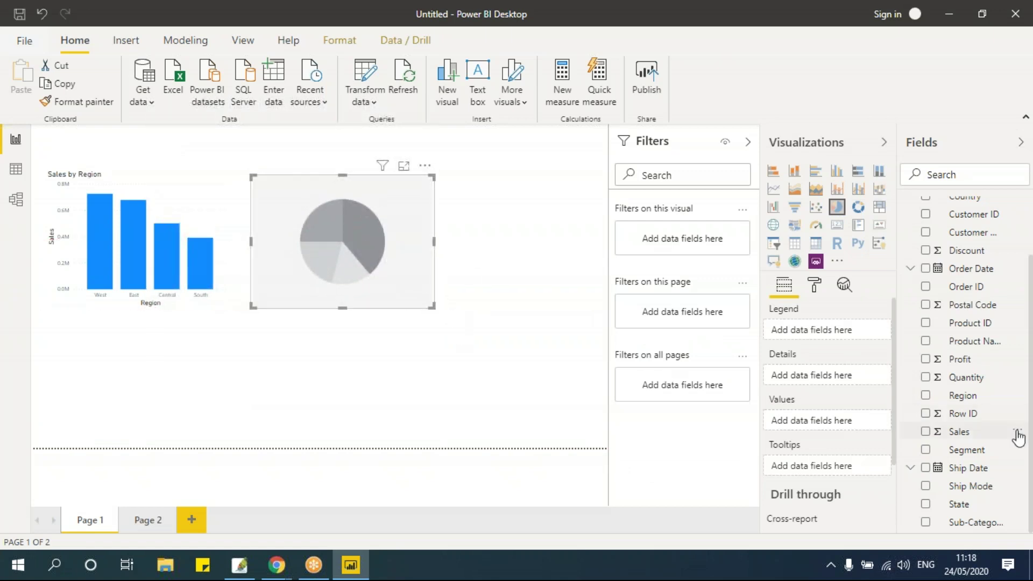
click(925, 358)
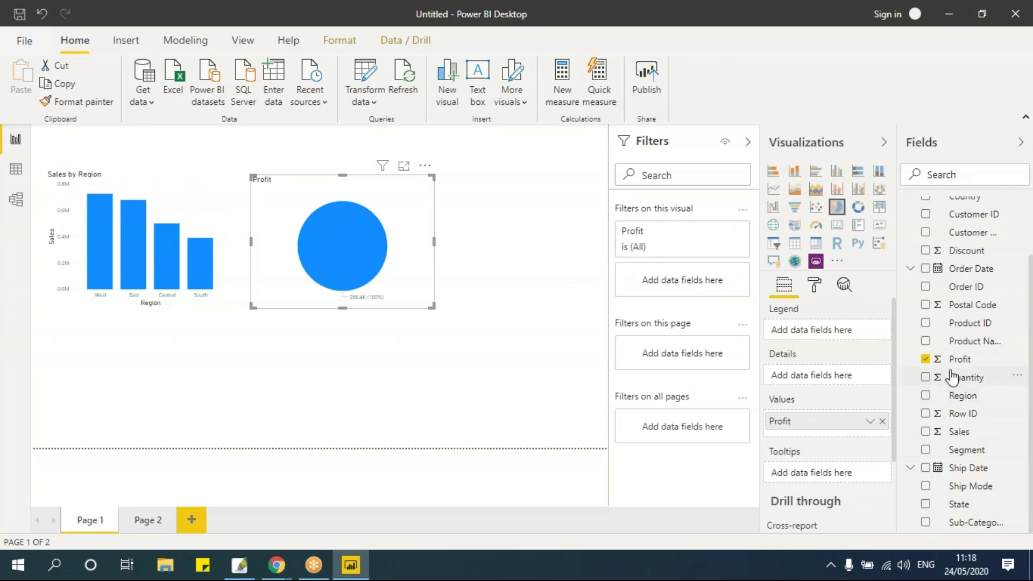
scroll(951, 376, up, 2)
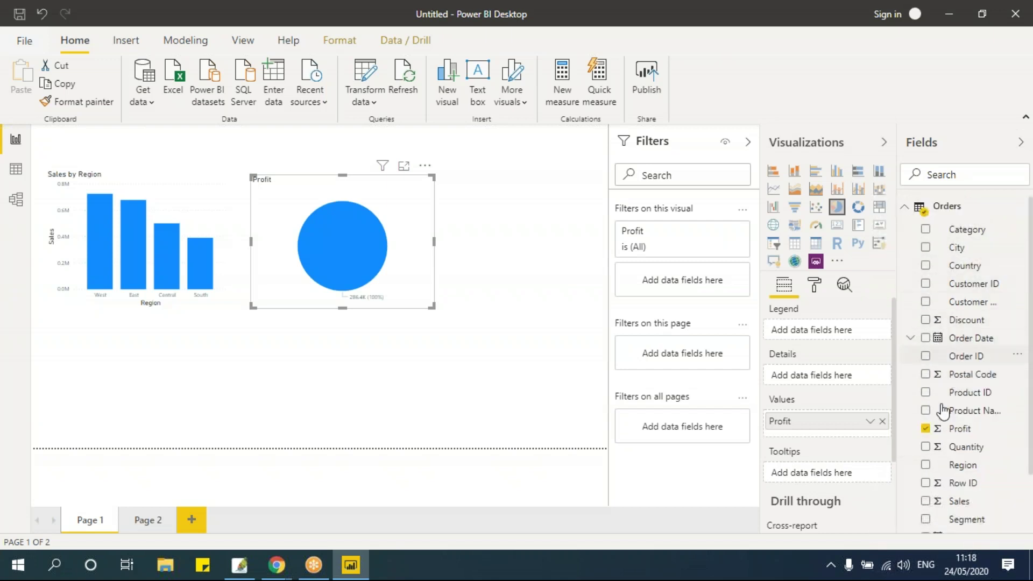
scroll(976, 457, down, 1)
scroll(976, 460, down, 1)
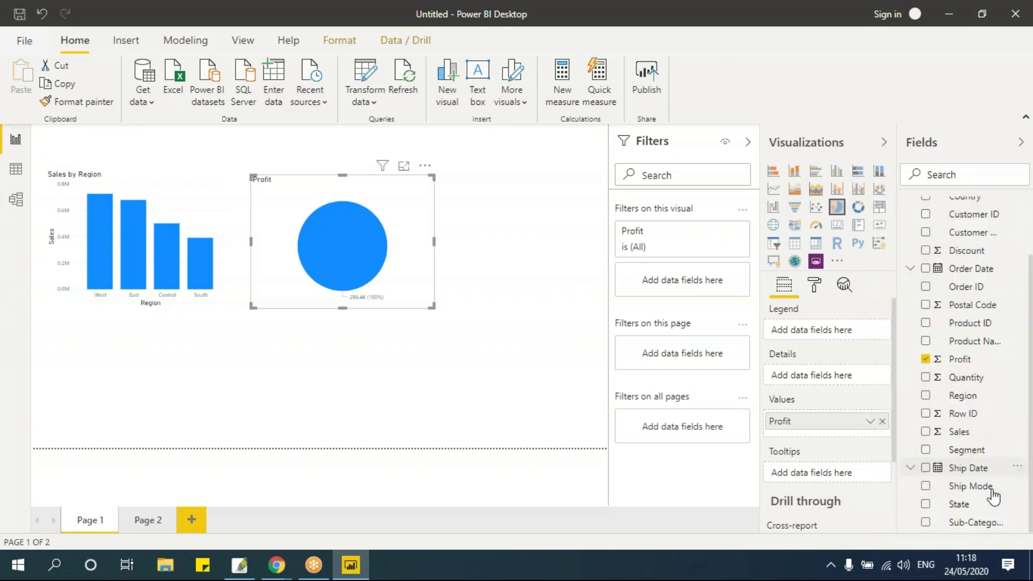
click(963, 486)
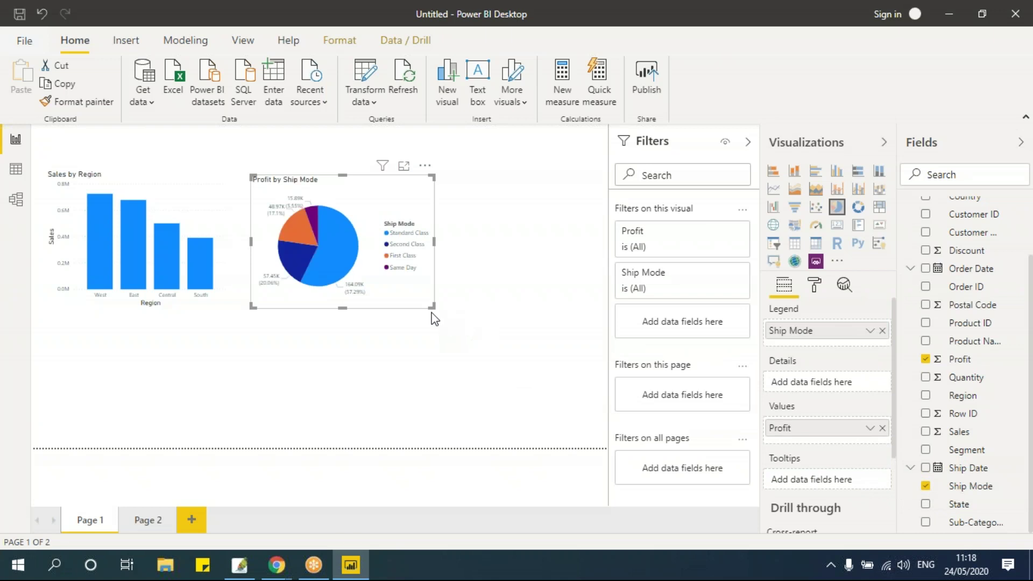
drag(433, 308, 444, 312)
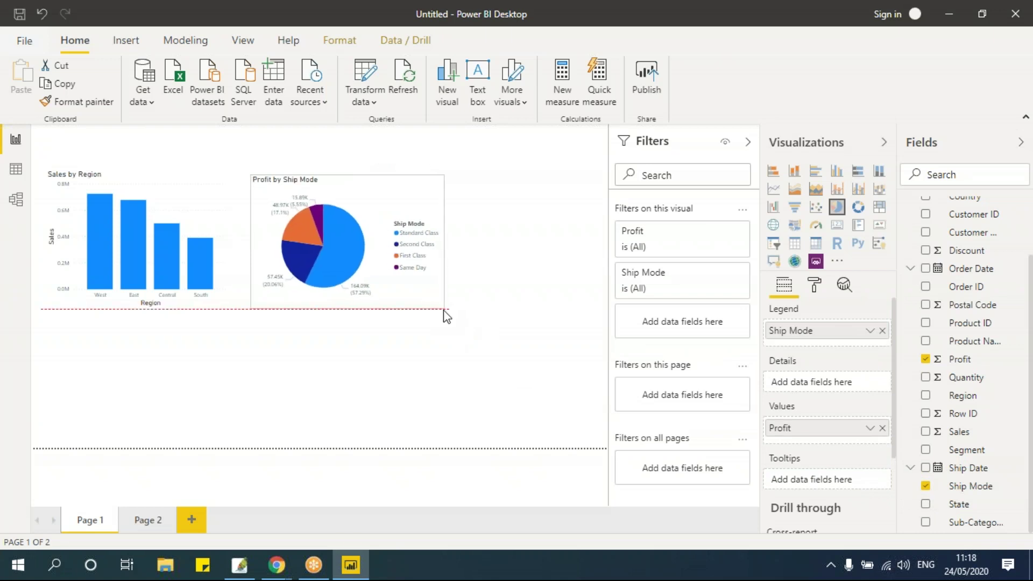
click(489, 357)
Step: Add a column chart of Sales by Order Date below the existing charts and widen it to span both
scroll(977, 386, up, 1)
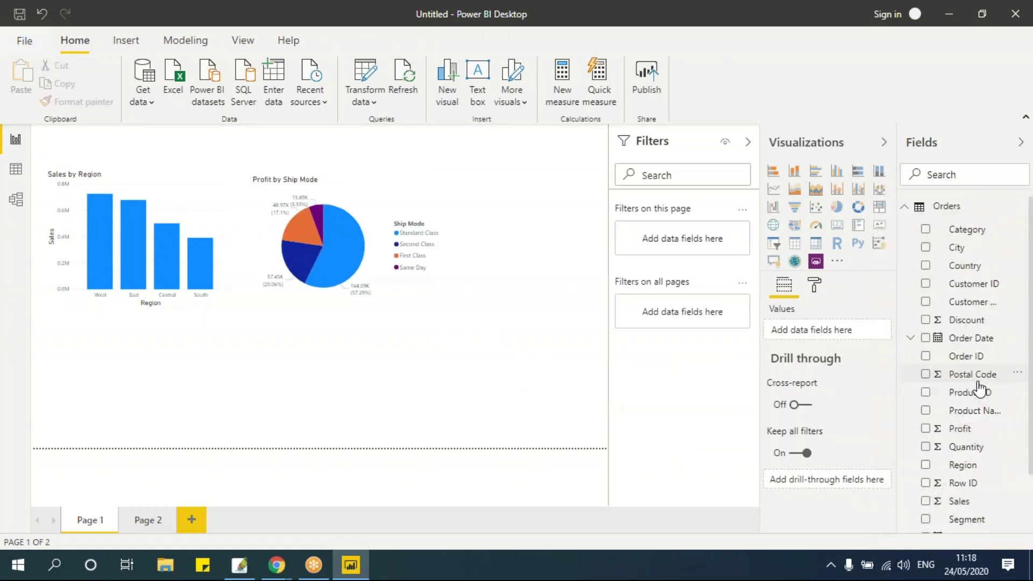
click(925, 339)
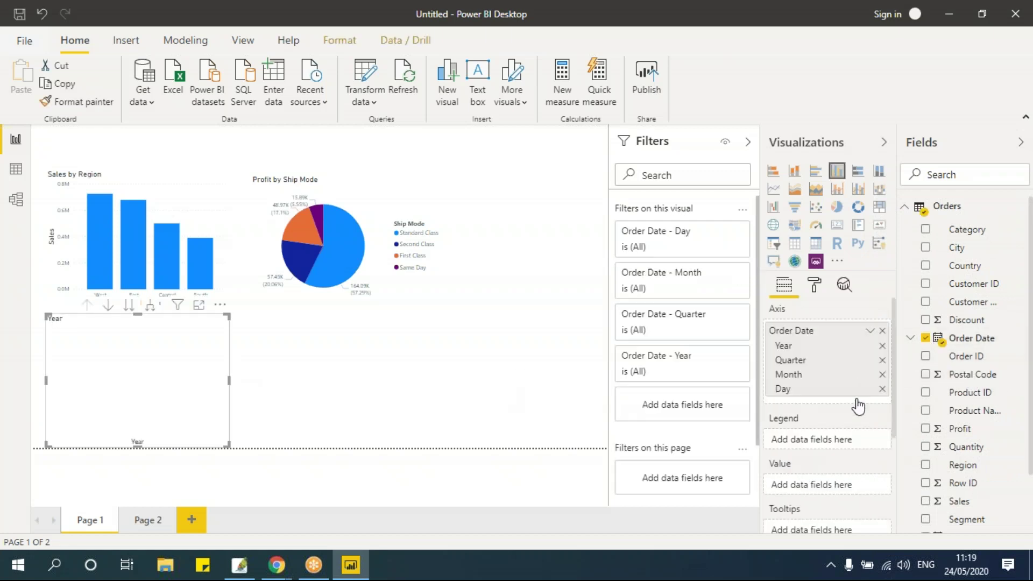
scroll(960, 476, down, 1)
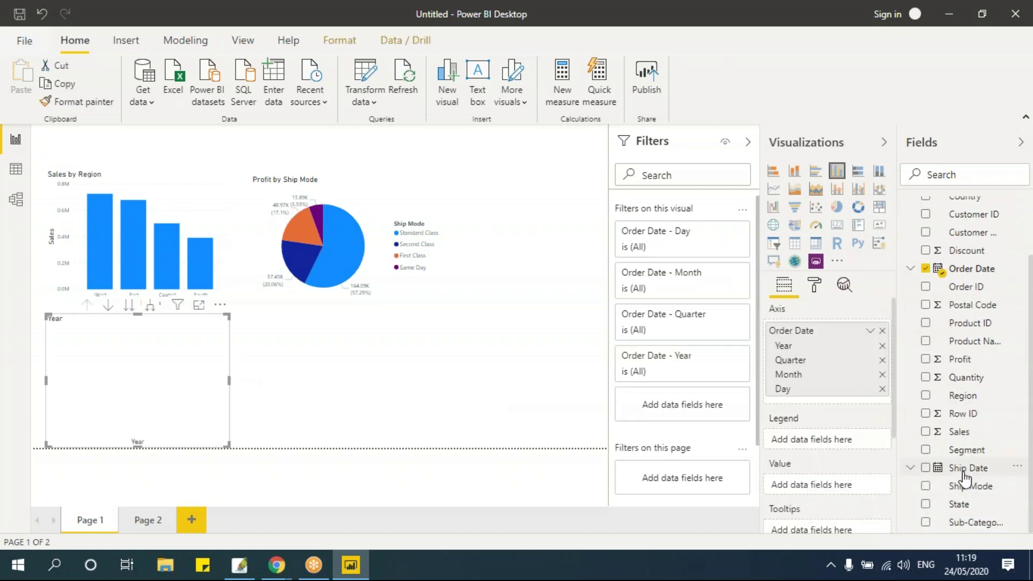
click(925, 431)
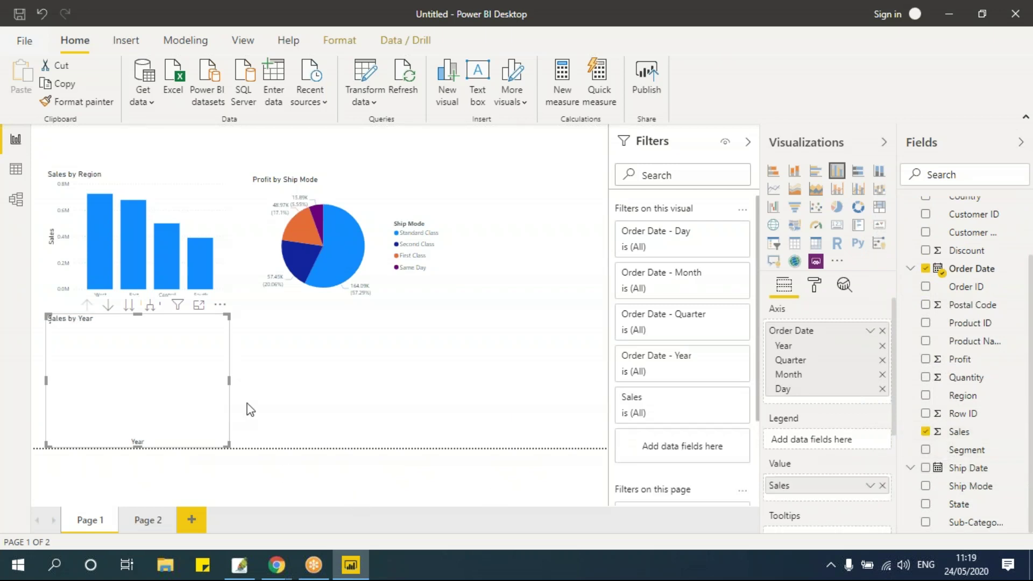
drag(229, 381, 465, 400)
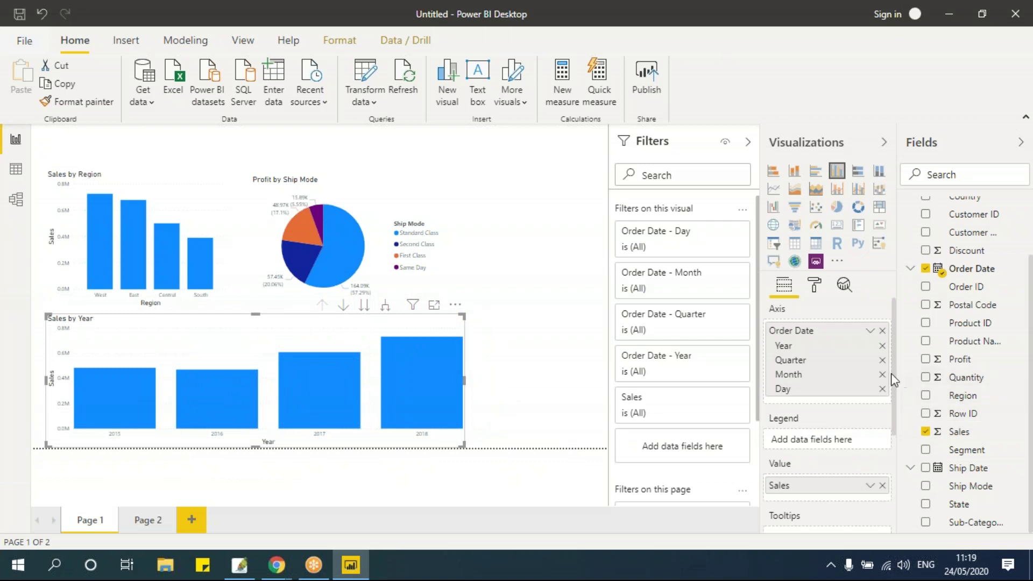
Step: Reduce the Order Date axis of the Sales chart to Month only and convert it to a wider line chart
click(882, 346)
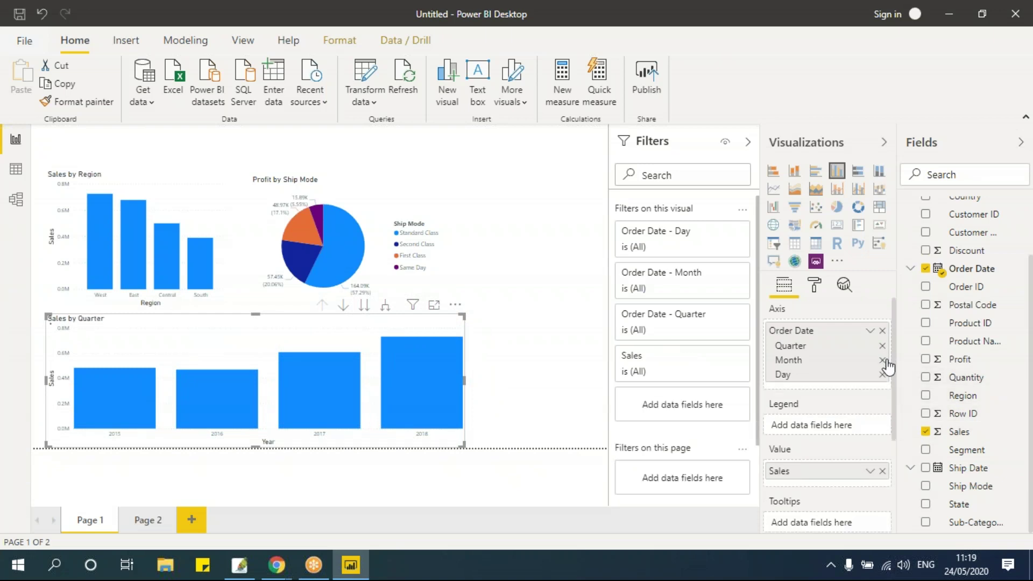
click(882, 346)
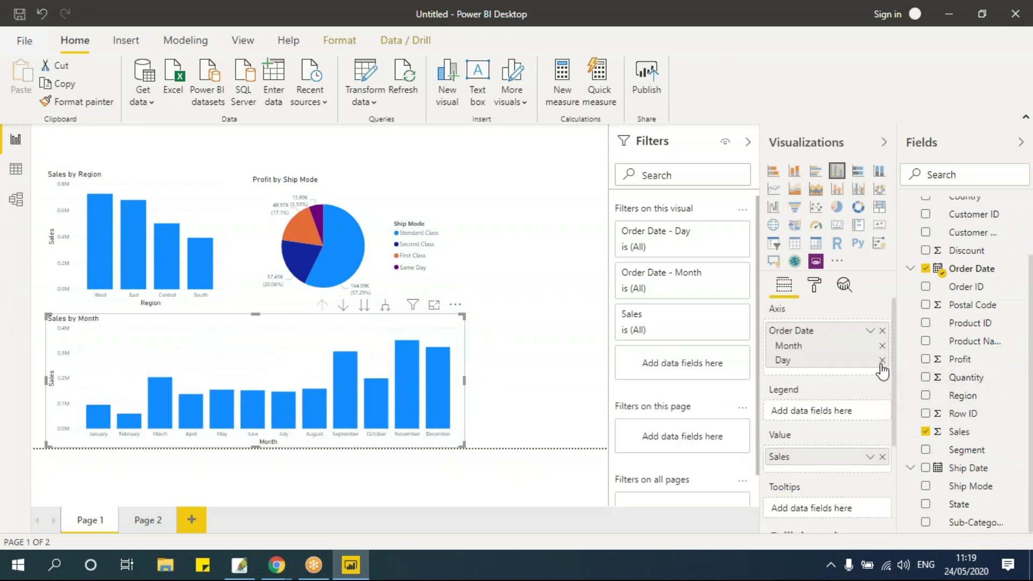
click(774, 189)
drag(466, 384, 550, 383)
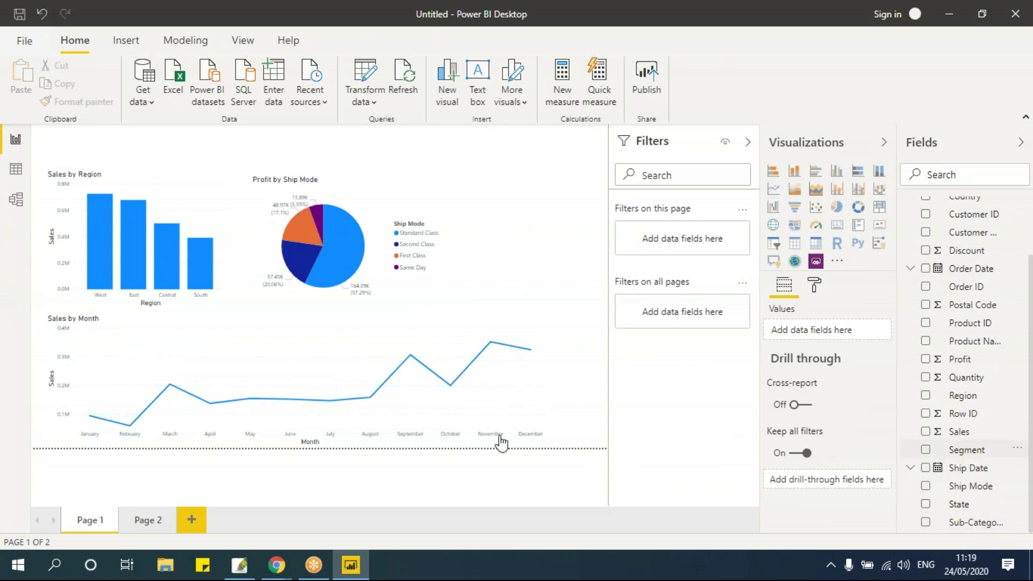
Step: Split the Sales by Month line chart by Segment, using Segment as its legend rather than as a separate table
drag(500, 442, 484, 226)
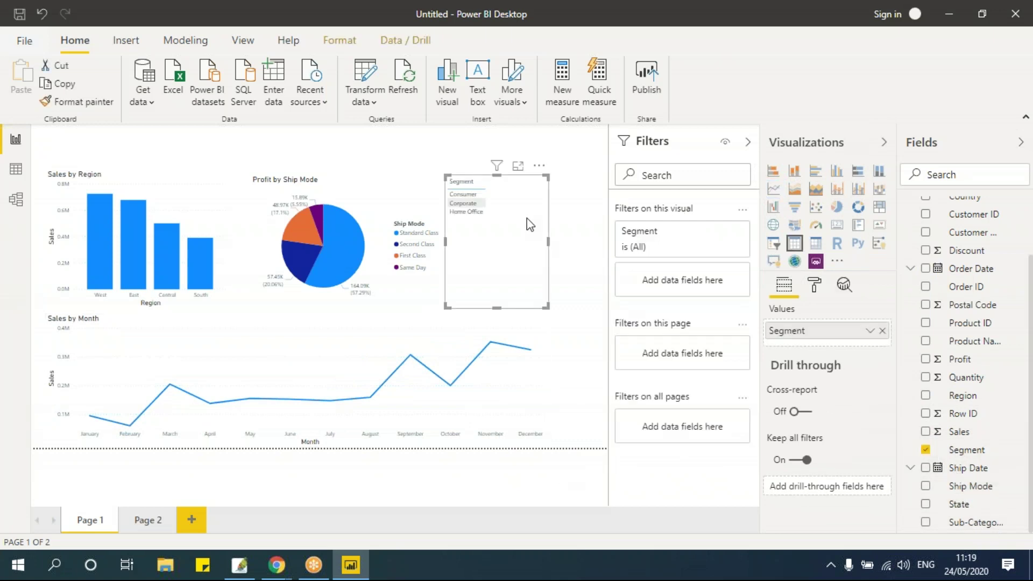
key(Delete)
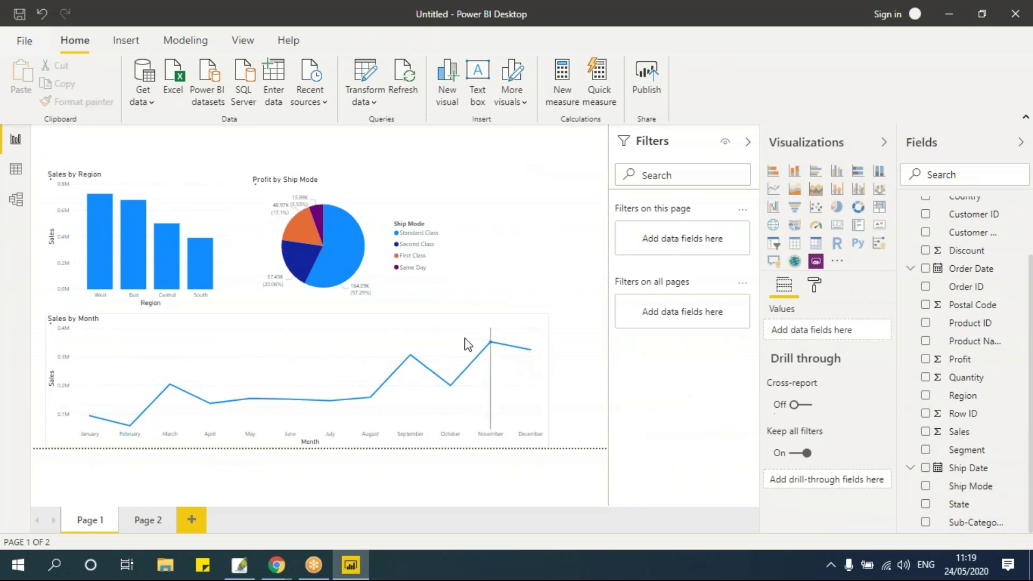
click(467, 345)
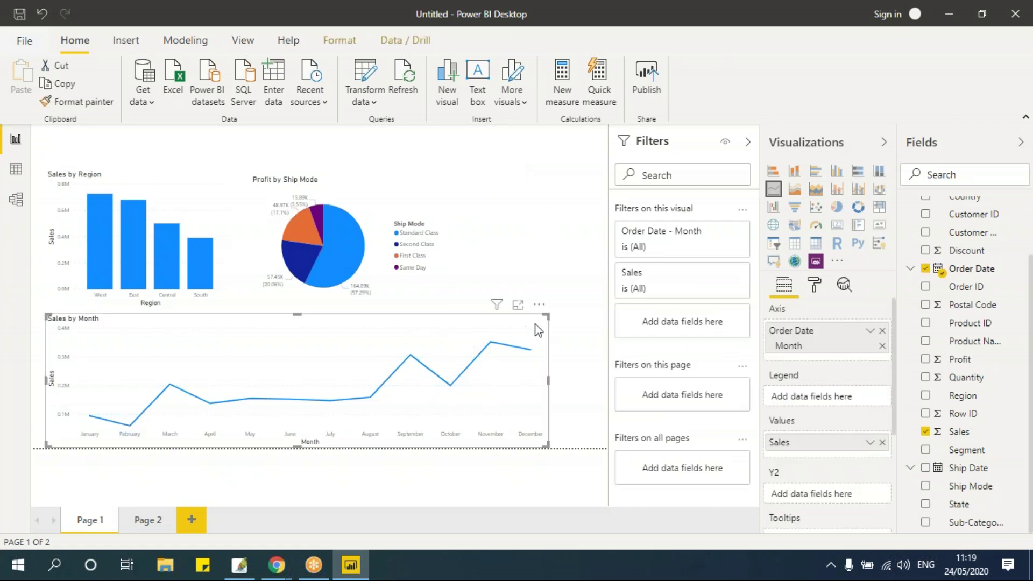
click(925, 449)
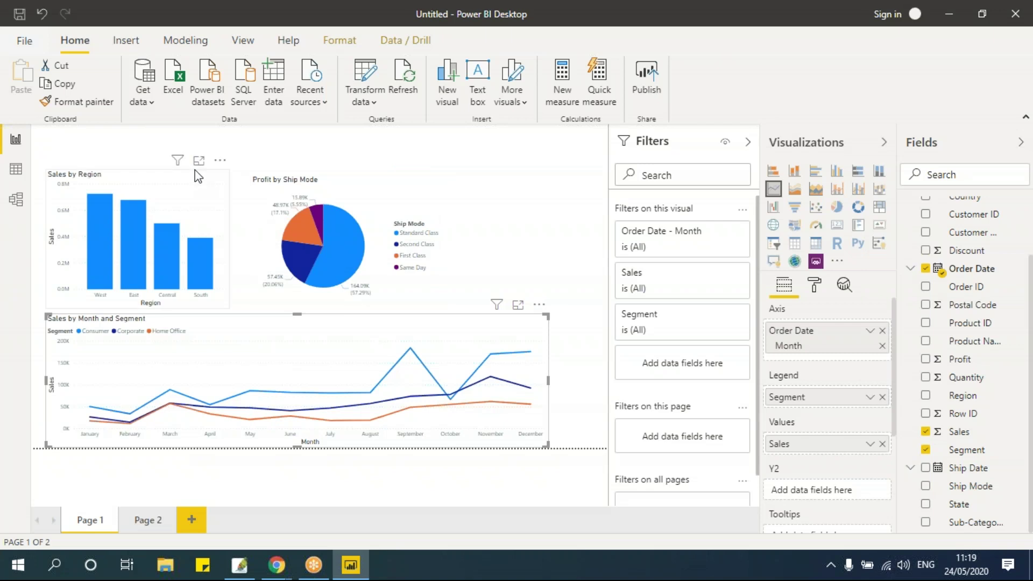
Step: Examine the visual, page and all-pages filter sections for the Sales by Region chart, leaving no chart selected
click(184, 230)
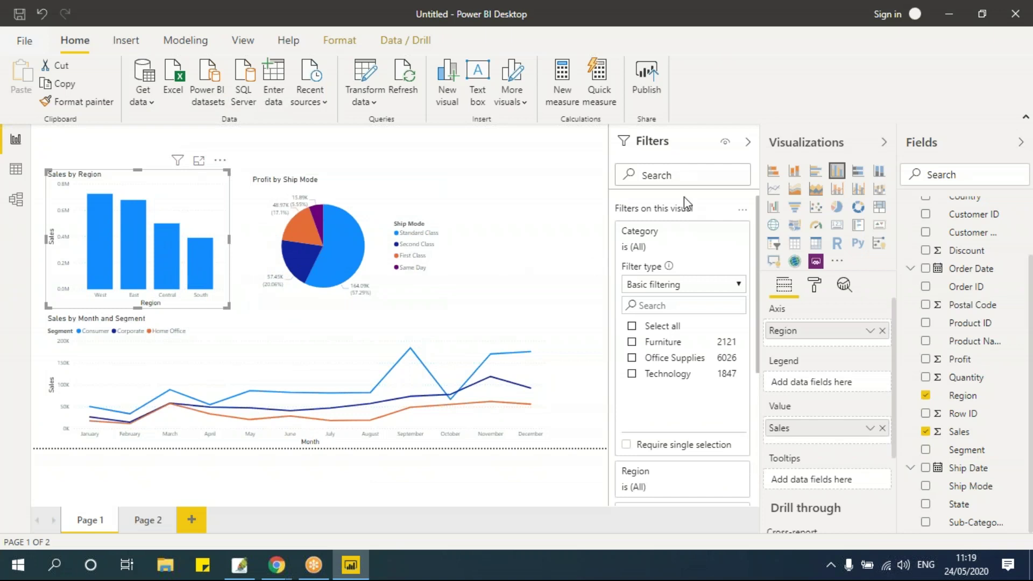
scroll(698, 400, down, 4)
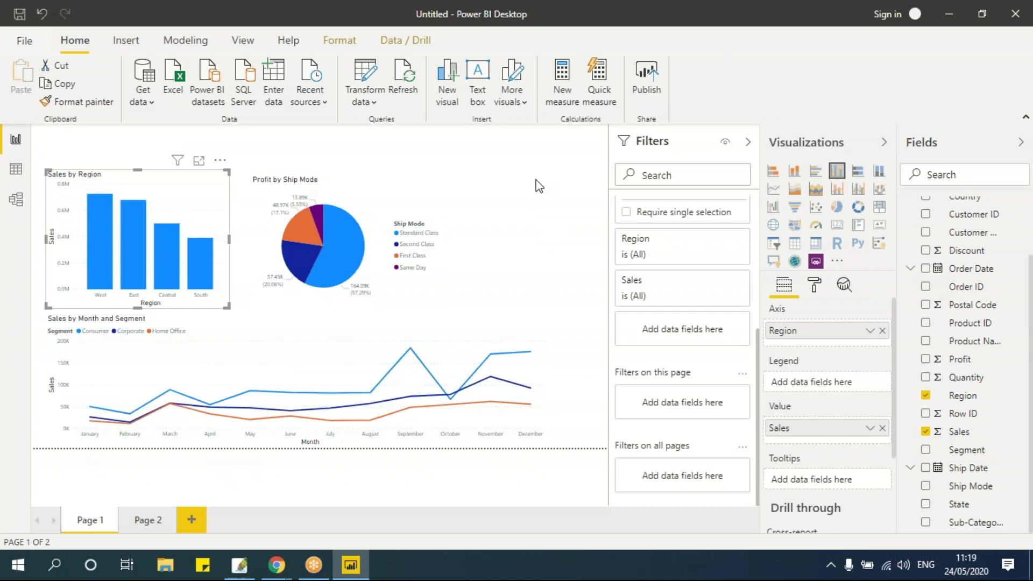
click(496, 266)
Step: Add Category as a page-level filter and check its available filter types, keeping Basic filtering
scroll(977, 293, up, 3)
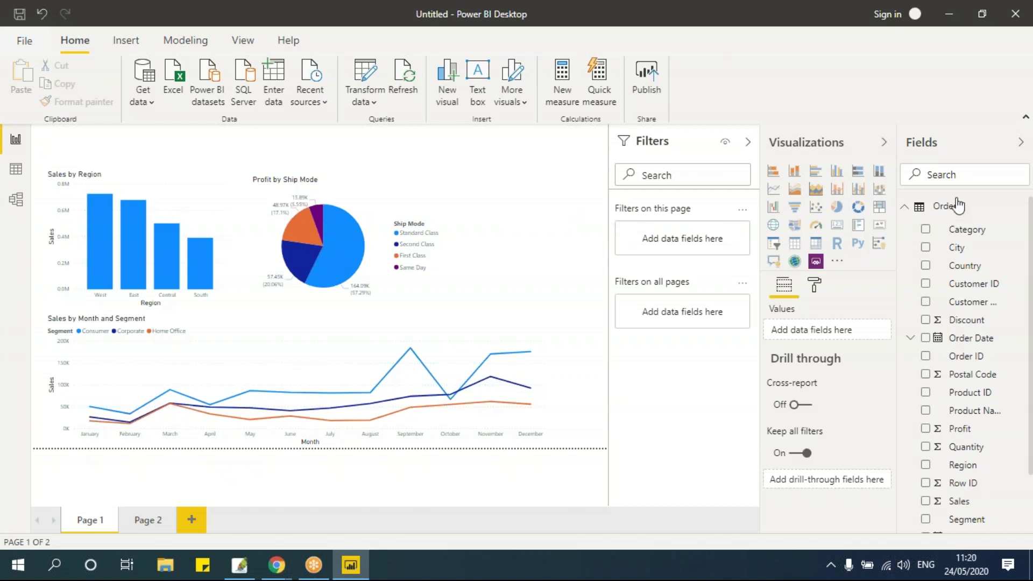
drag(968, 235, 689, 249)
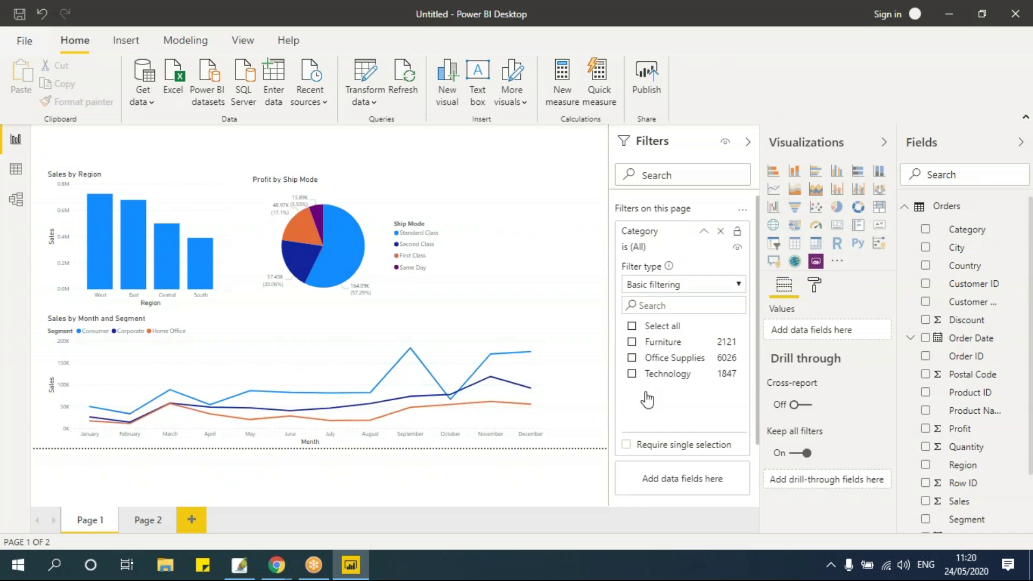
click(738, 285)
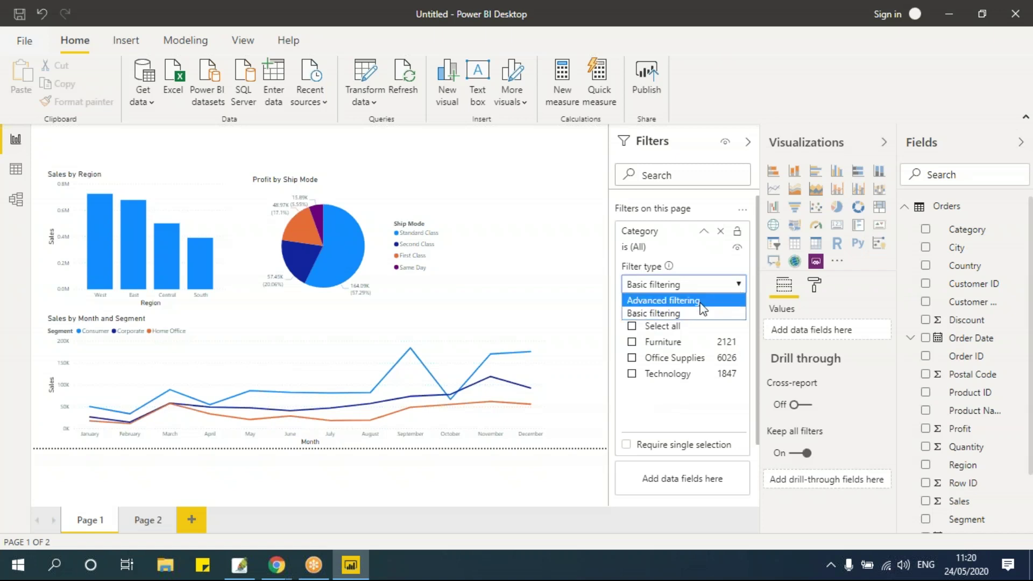
click(578, 231)
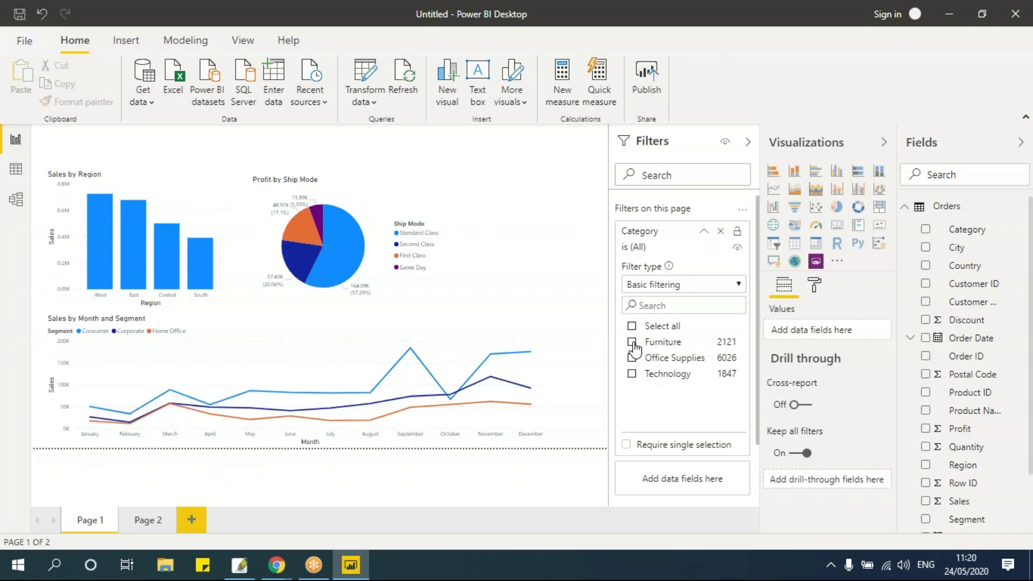
Step: Filter the page by Category to Furniture, switch it to Office Supplies, and finish with only Technology selected
click(632, 342)
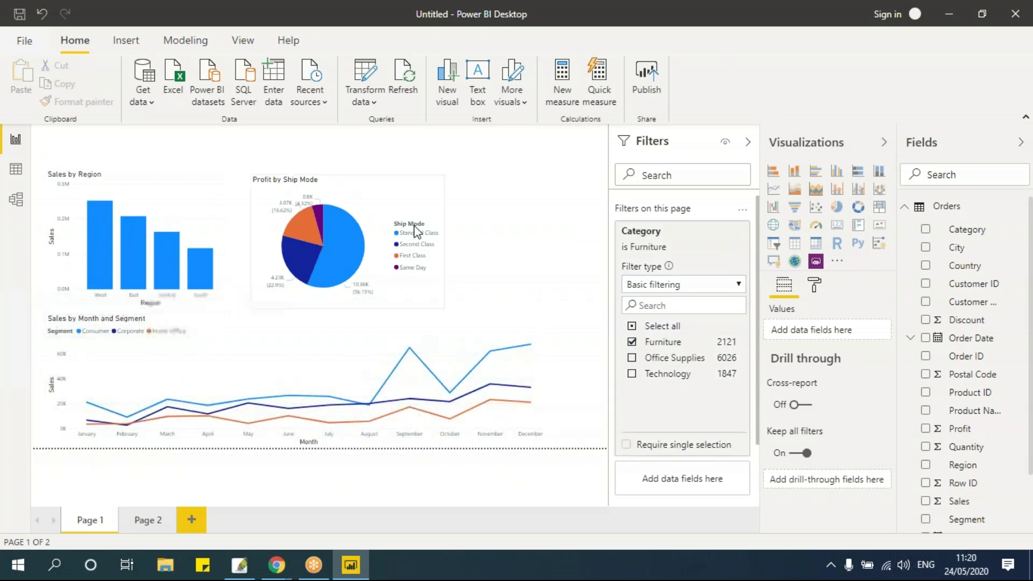
mouse_move(367, 410)
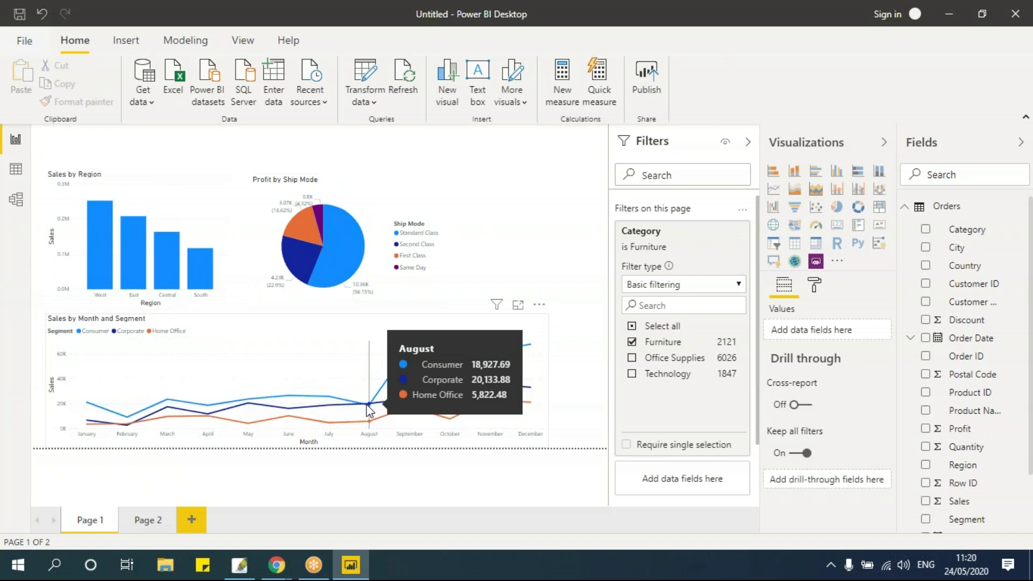
click(633, 357)
click(632, 343)
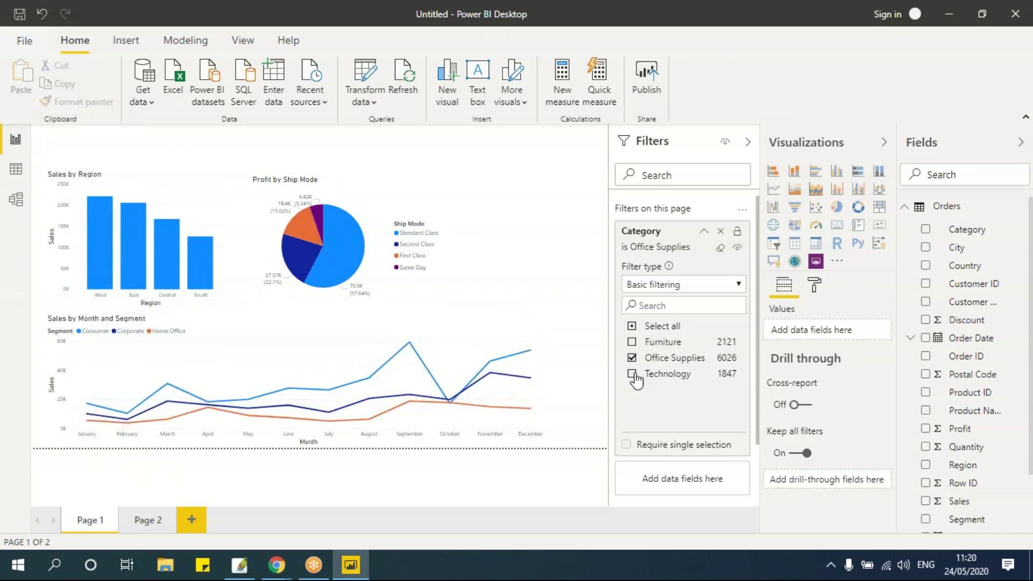
click(633, 372)
click(632, 359)
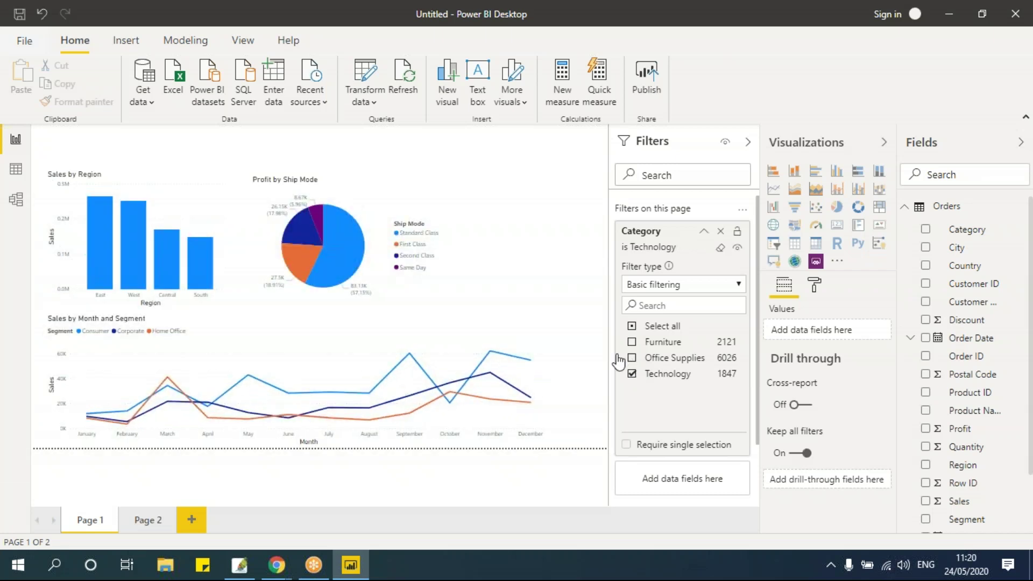
Step: Align the pie chart with the top of the bar chart and add an enlarged table of Product Name and Quantity beside it
drag(350, 188, 340, 176)
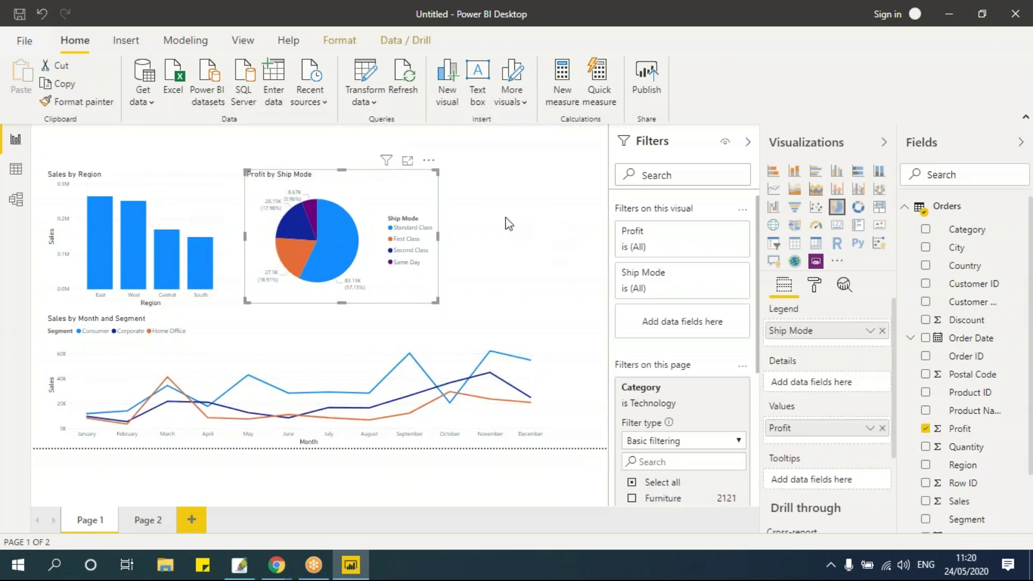
click(508, 223)
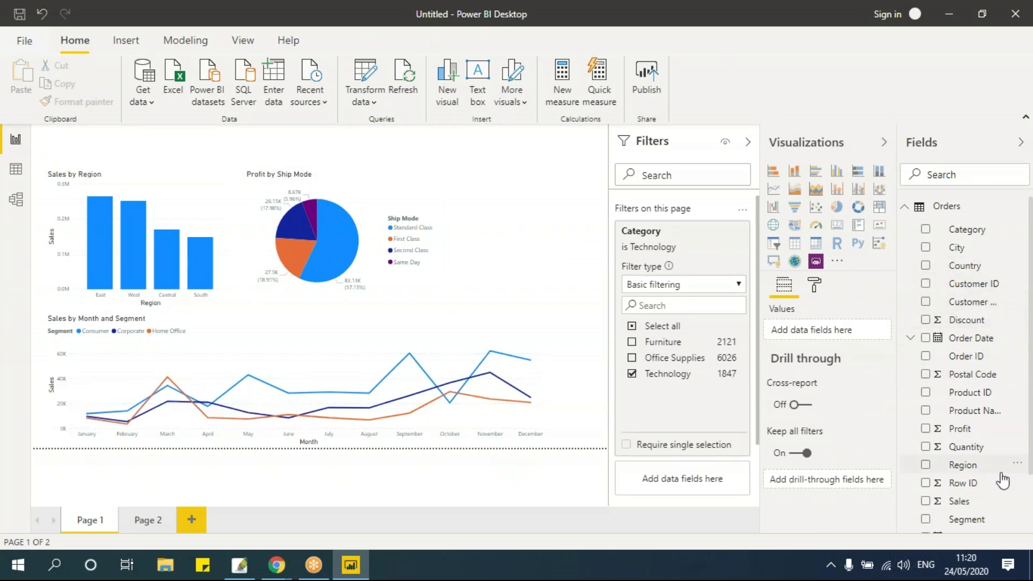
scroll(1001, 480, down, 3)
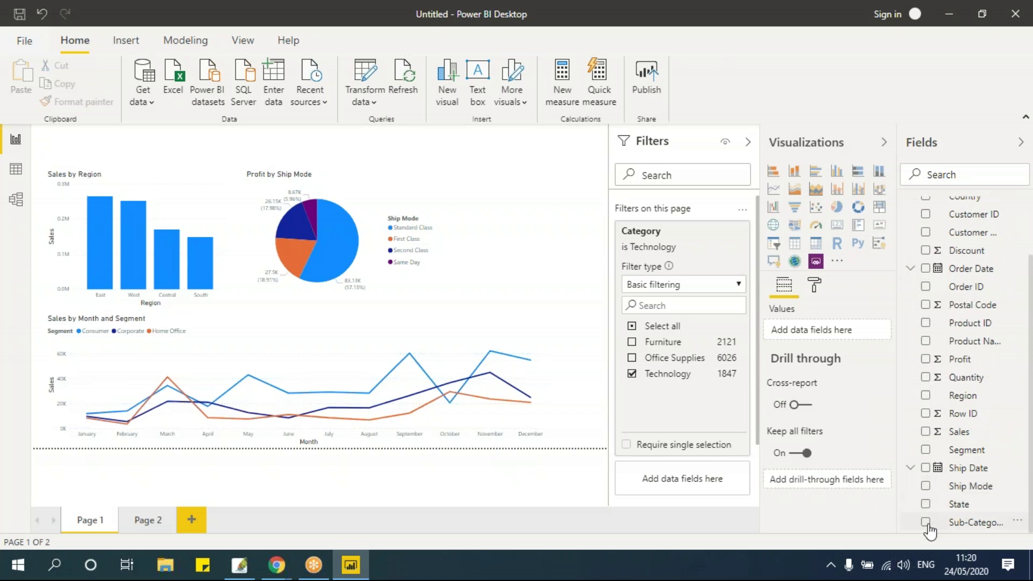
scroll(944, 430, up, 3)
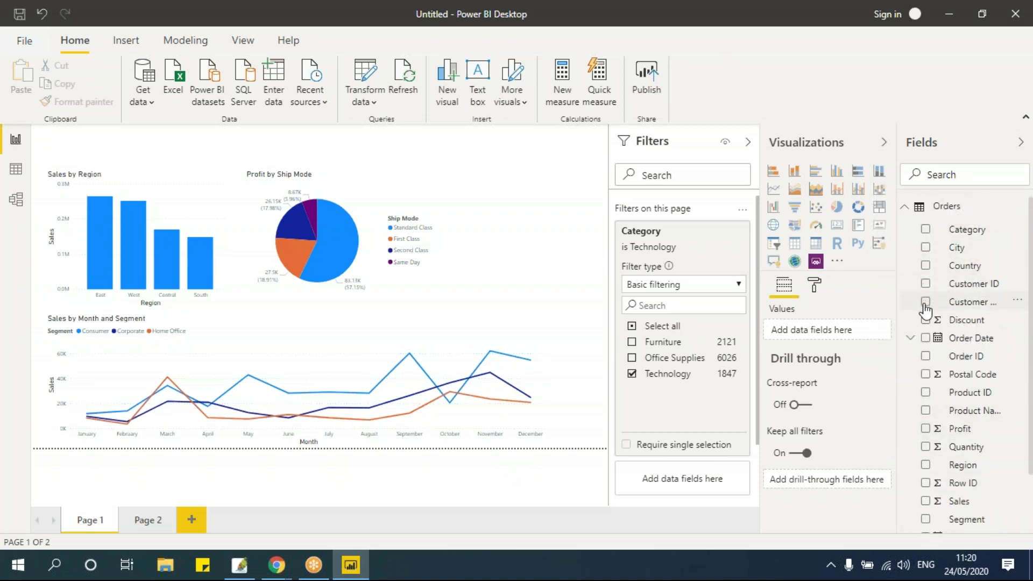
click(925, 412)
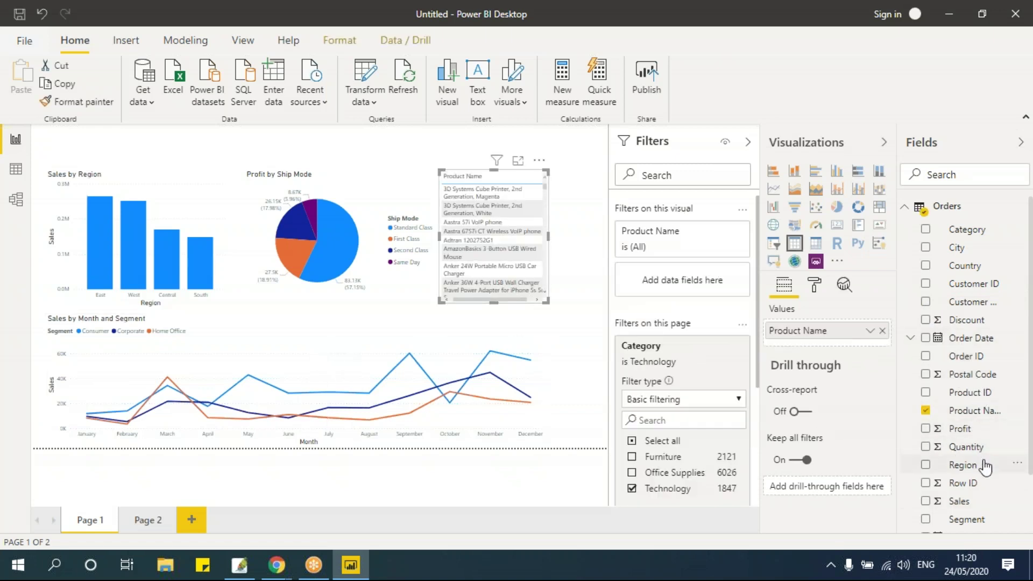
scroll(984, 467, down, 2)
click(925, 377)
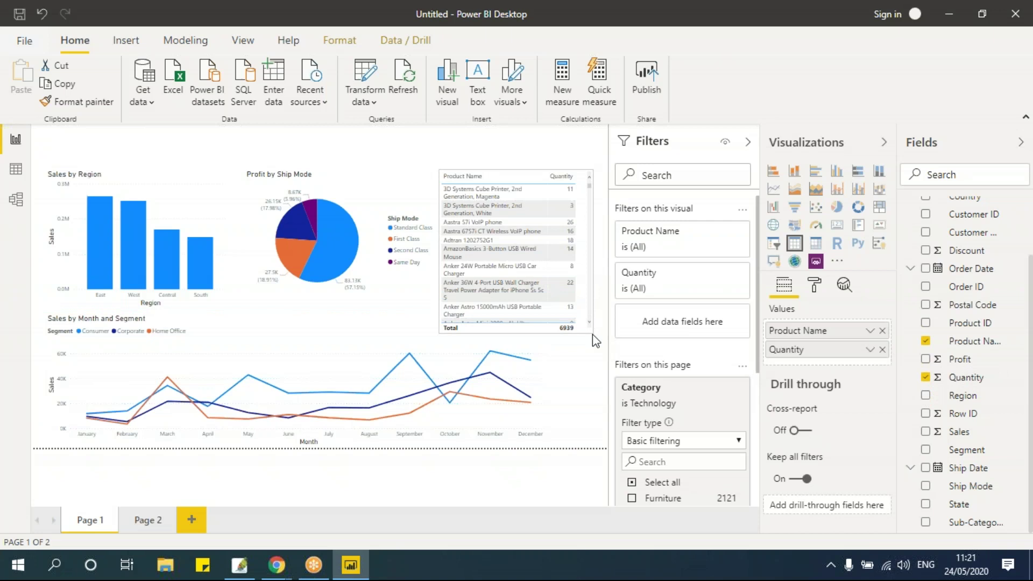
click(592, 334)
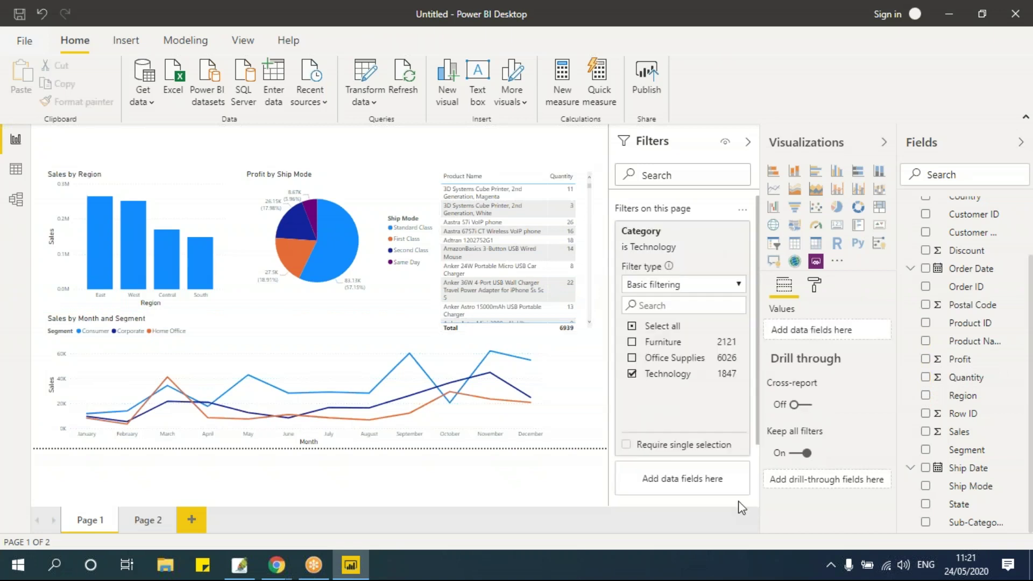
Step: Switch the page's Category filter to only Furniture and bring the Product Name column of the table into view
click(632, 373)
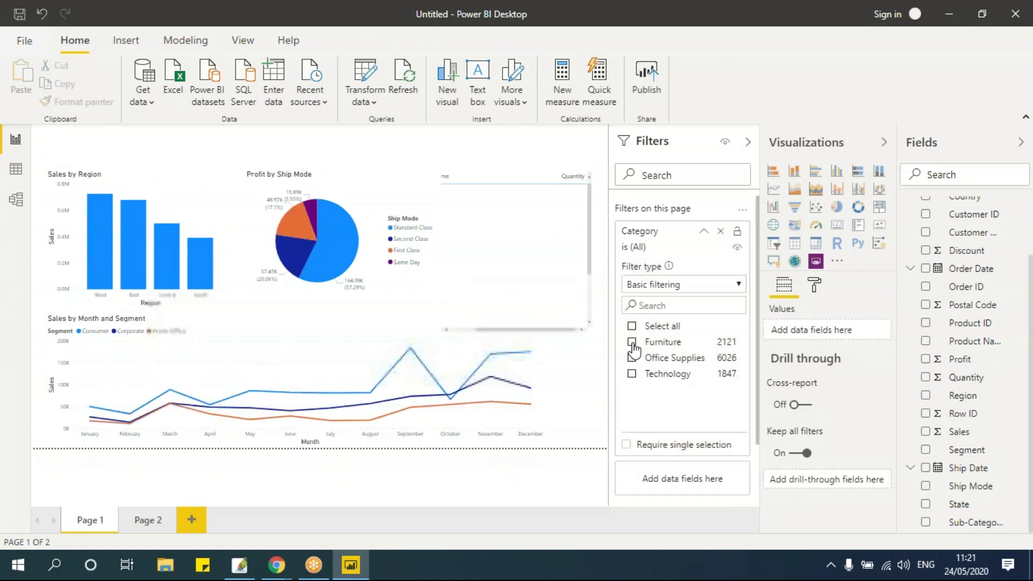
click(632, 342)
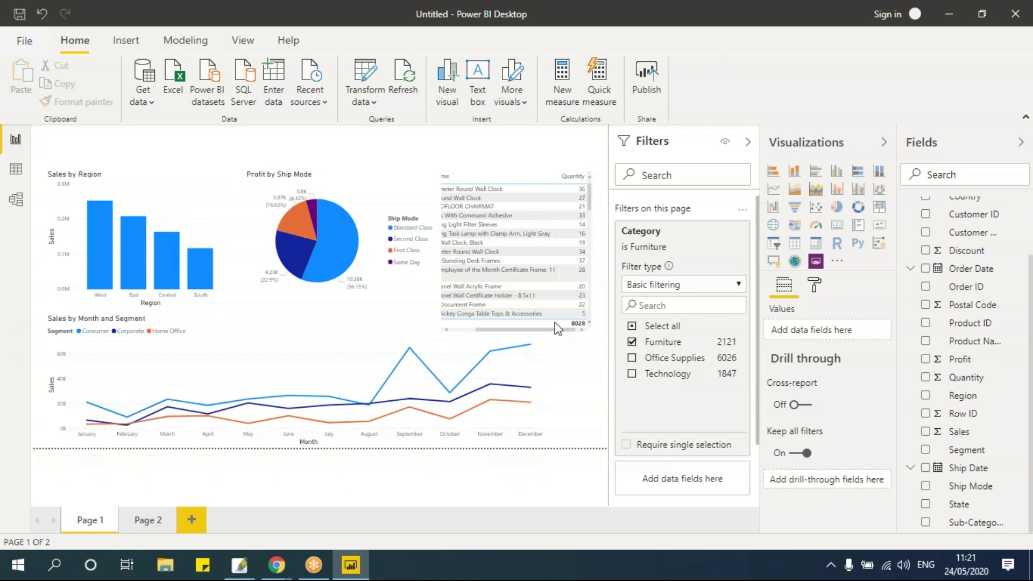
drag(514, 331, 461, 340)
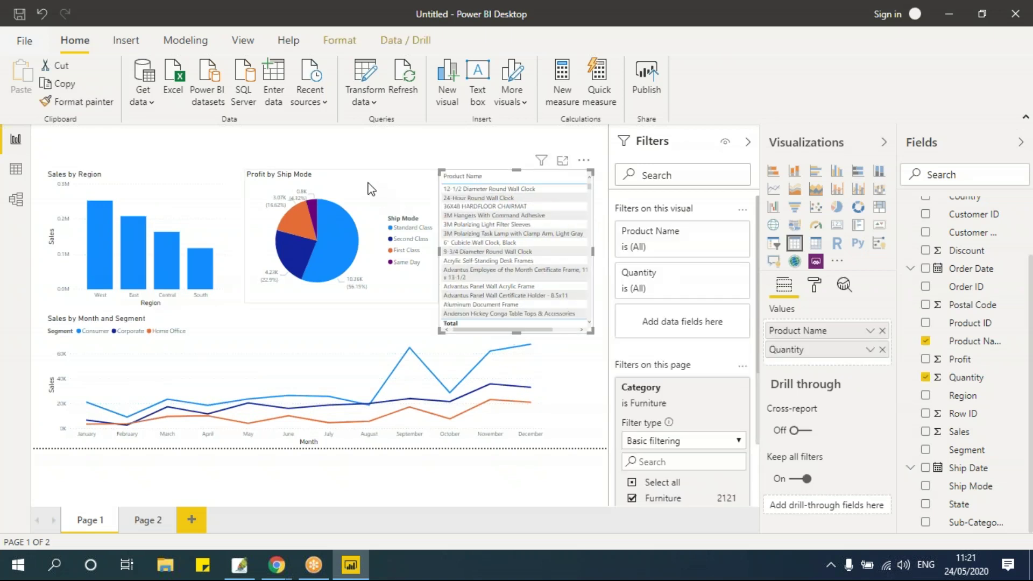
Step: Move the Profit by Ship Mode pie chart closer to the bar chart and widen the product table to meet it
drag(366, 184, 346, 177)
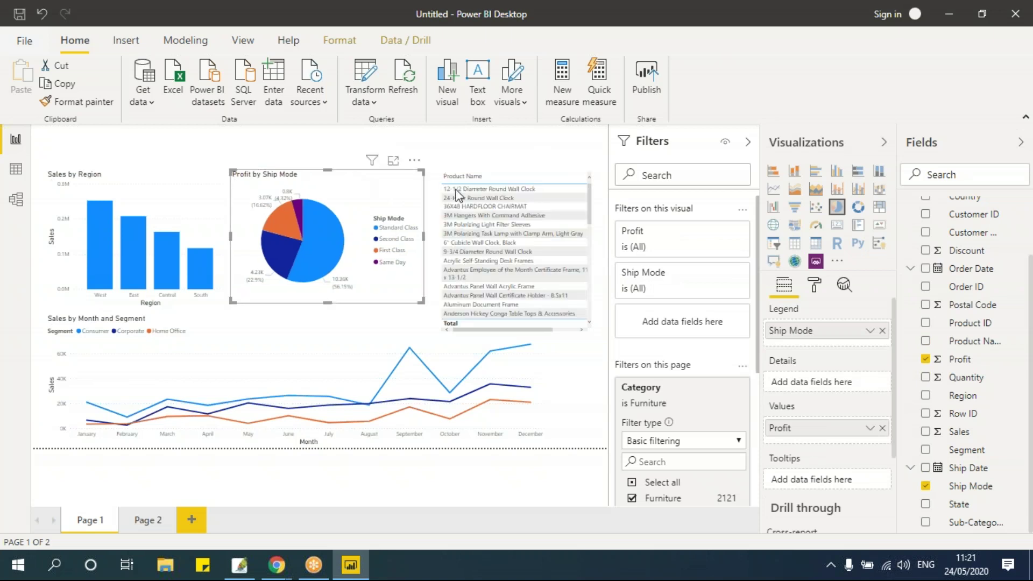
click(499, 177)
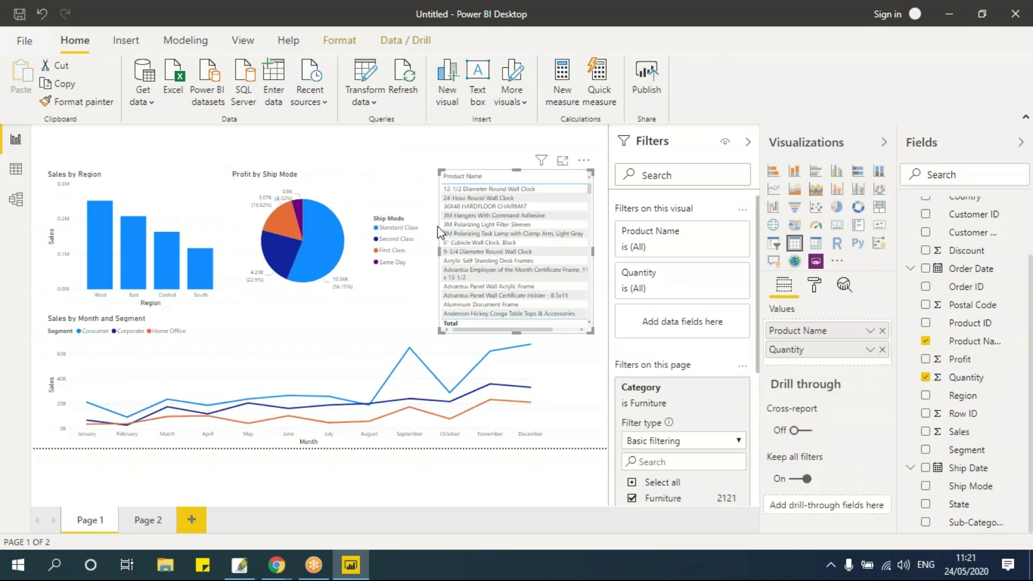
drag(434, 259, 428, 257)
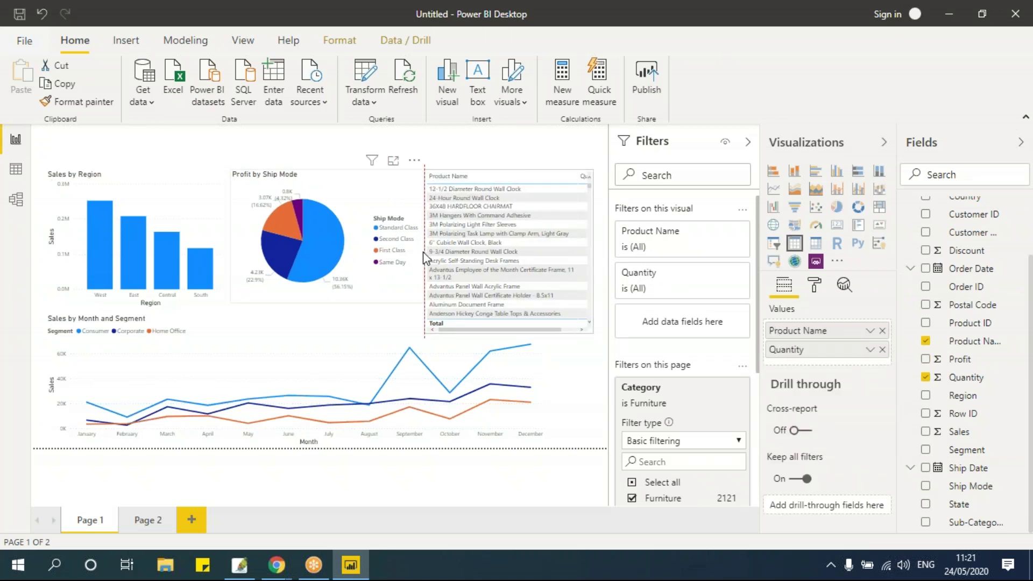
click(519, 342)
scroll(555, 337, right, 1)
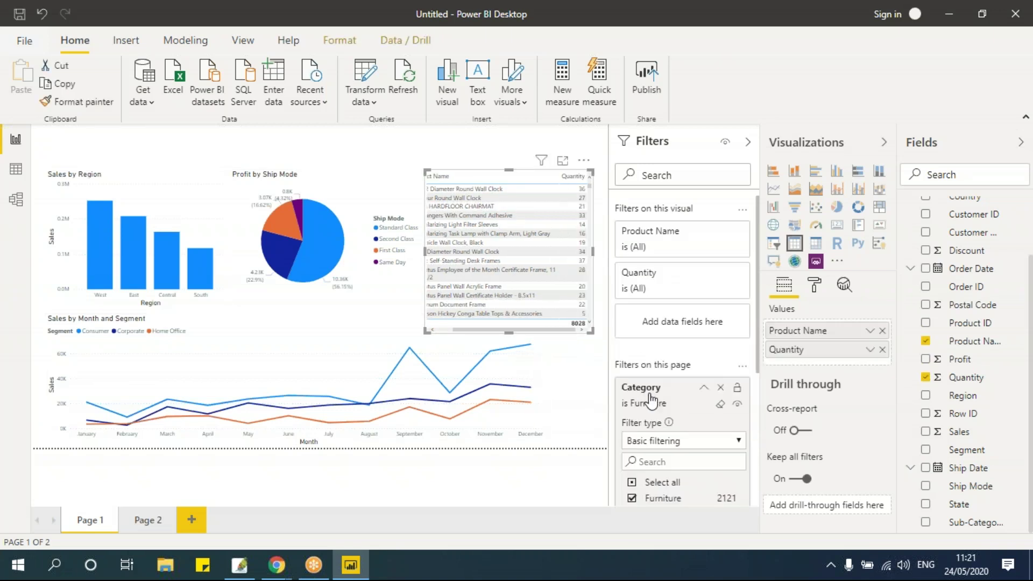
Step: With no visual selected, change the page's Category filter to only Office Supplies and check the line chart's August values
click(510, 155)
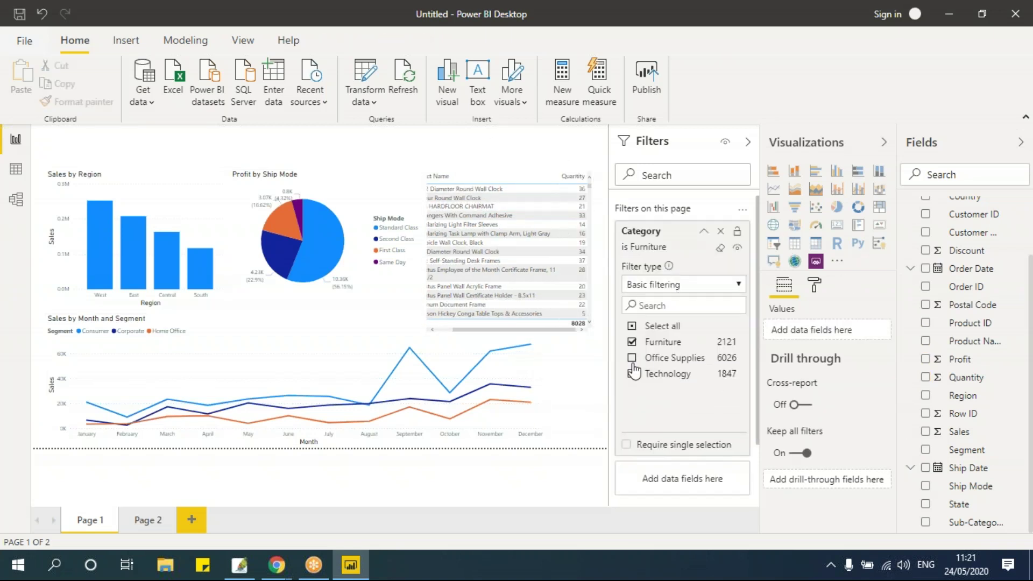
click(632, 359)
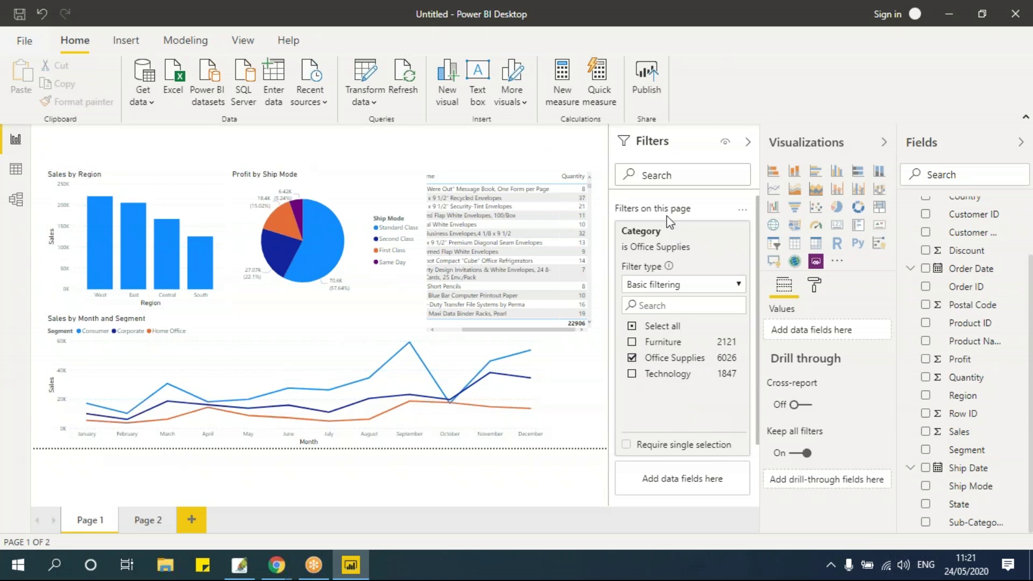
mouse_move(388, 417)
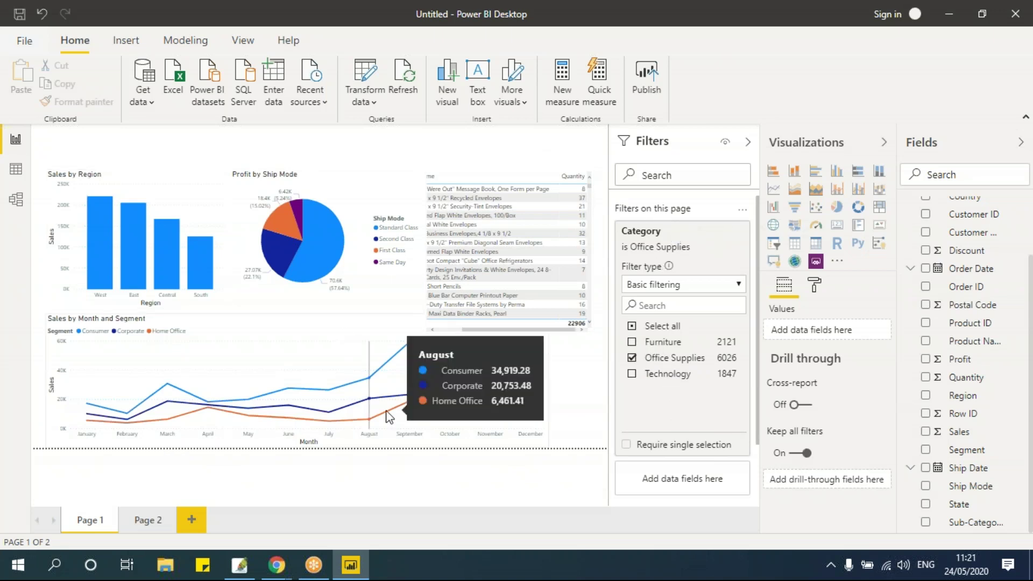
Step: On Page 2, shrink the Profit by Customer Name bar chart and place it in the canvas's upper-left corner
click(151, 523)
drag(301, 449, 224, 334)
drag(217, 212, 220, 241)
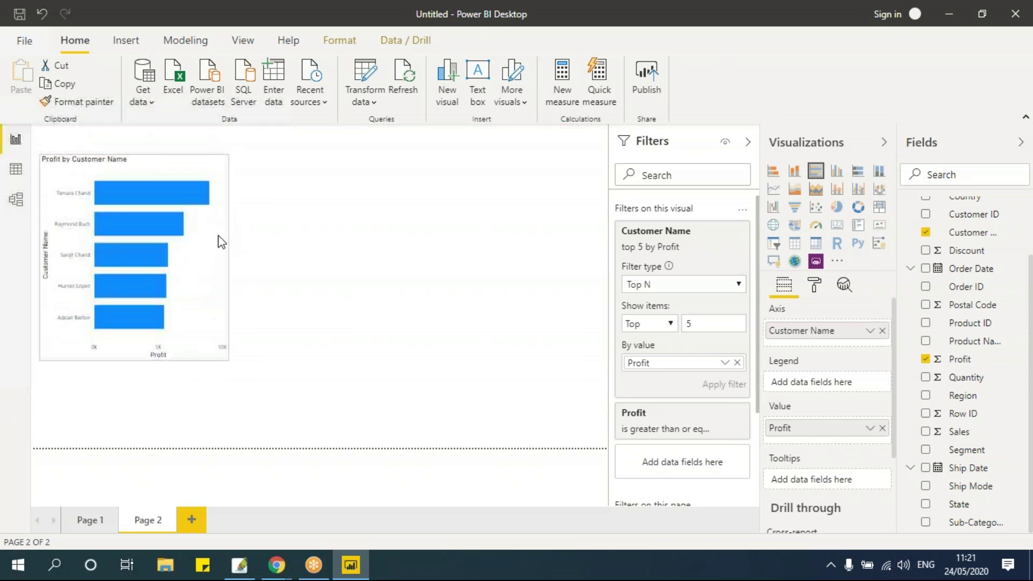
click(577, 302)
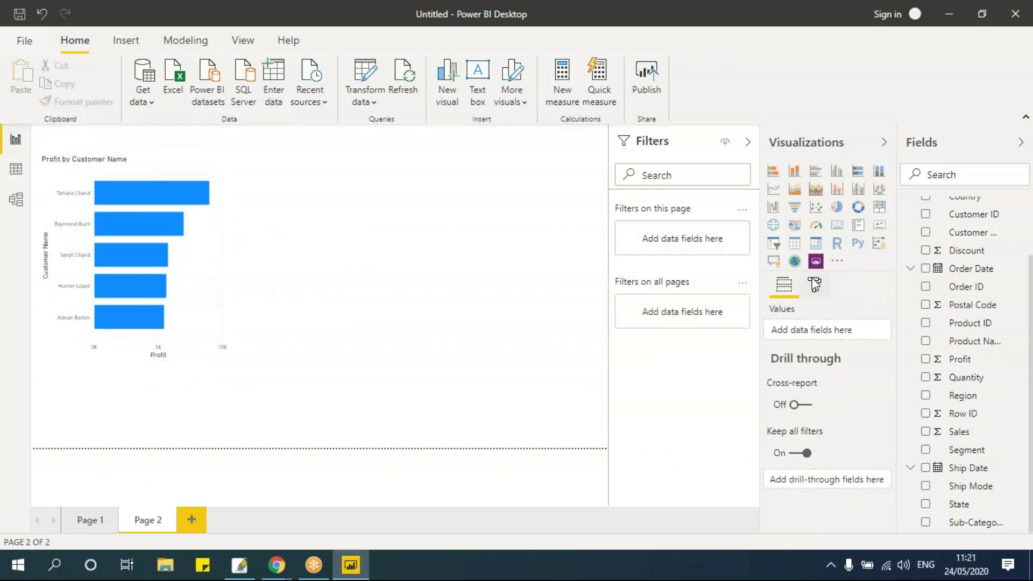
Step: Insert a map visual beside the Profit by Customer Name chart and enlarge it to fill the remaining page width
click(772, 225)
drag(76, 375, 273, 182)
drag(421, 247, 579, 339)
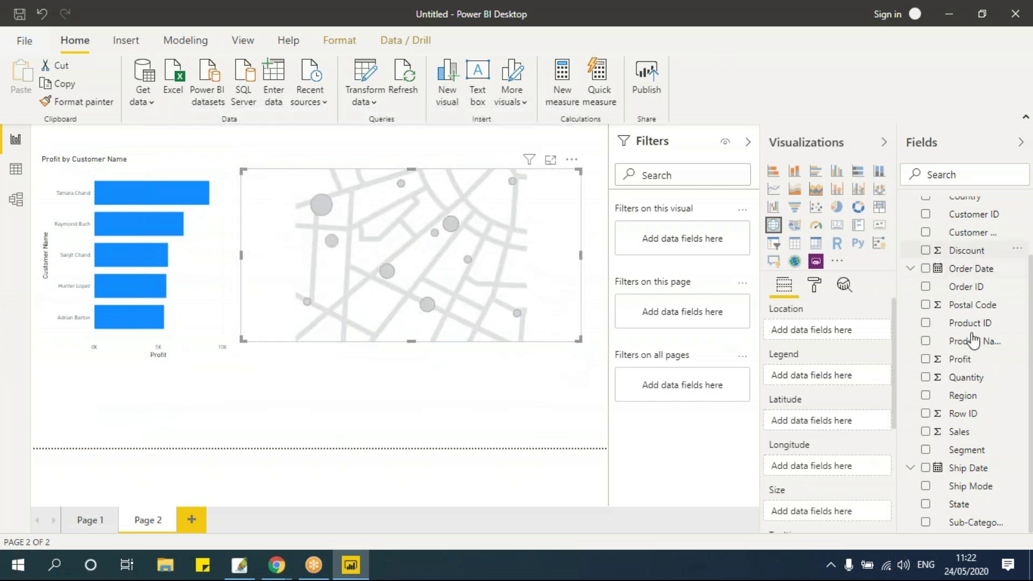
Step: Plot Sales by State on the map, using Sales as the bubble size and State as the location
scroll(949, 338, up, 2)
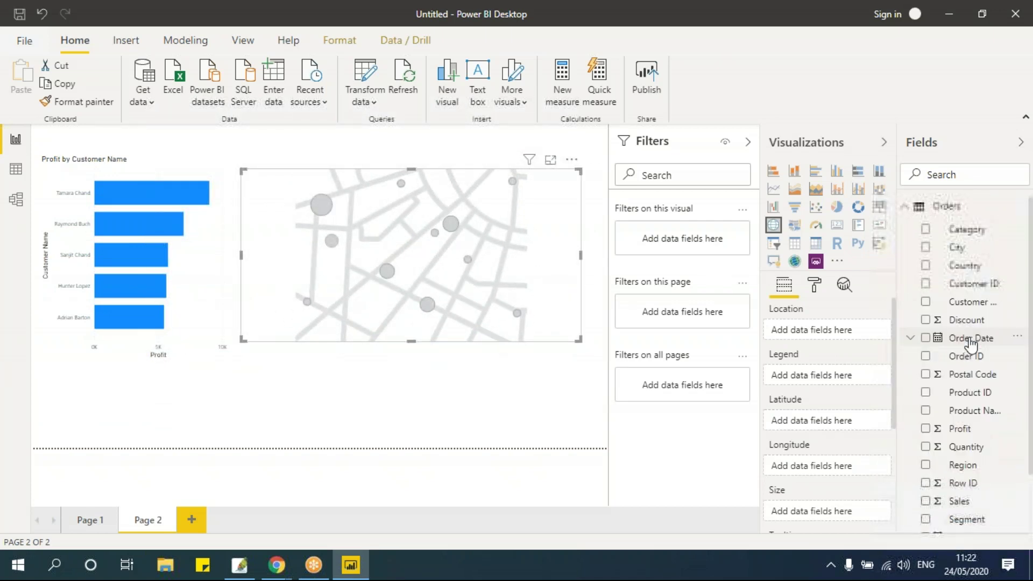
scroll(927, 446, down, 2)
click(926, 432)
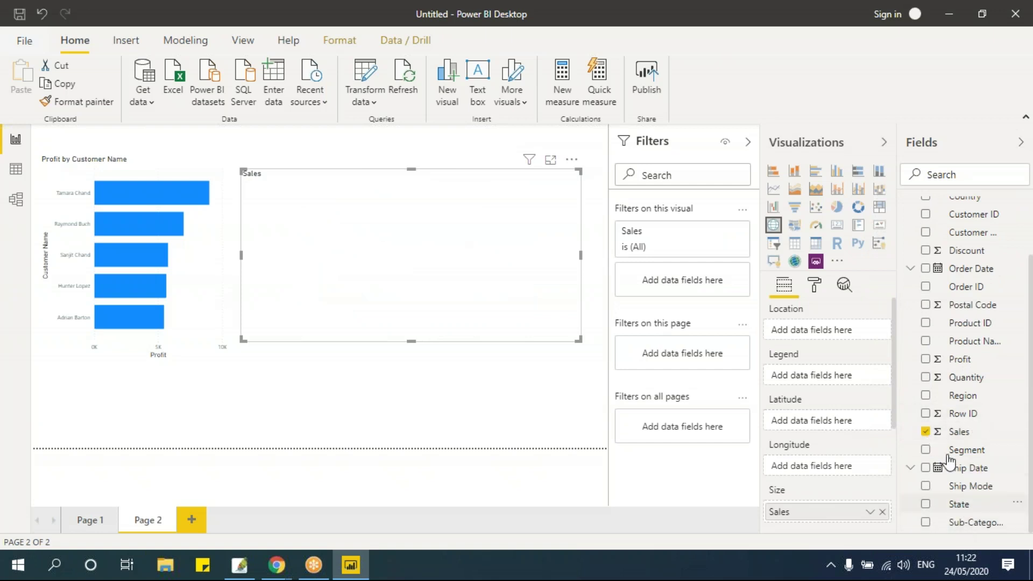
click(925, 505)
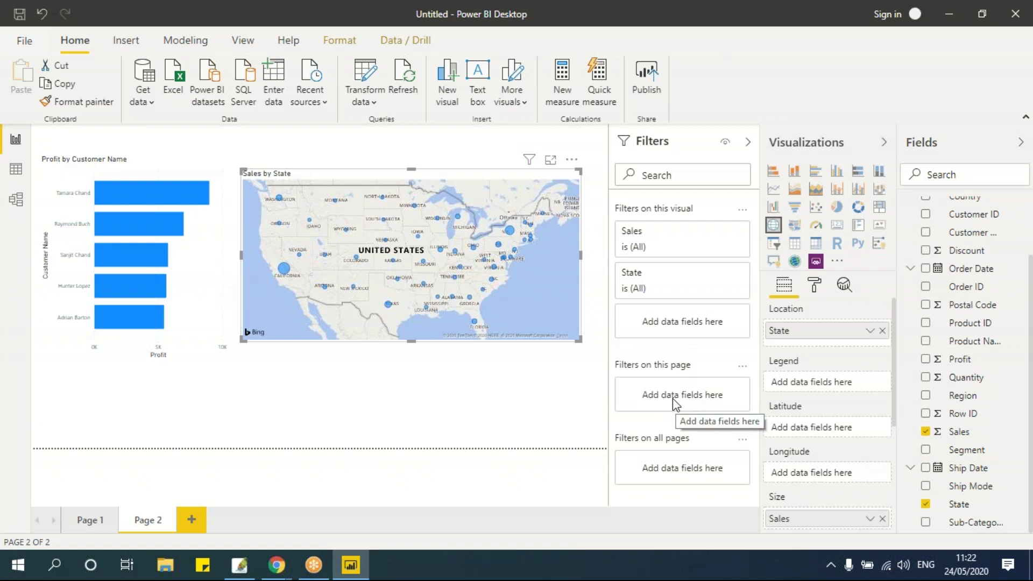
Step: Add Region as a page-level filter on Page 2, leaving no visual selected
click(586, 406)
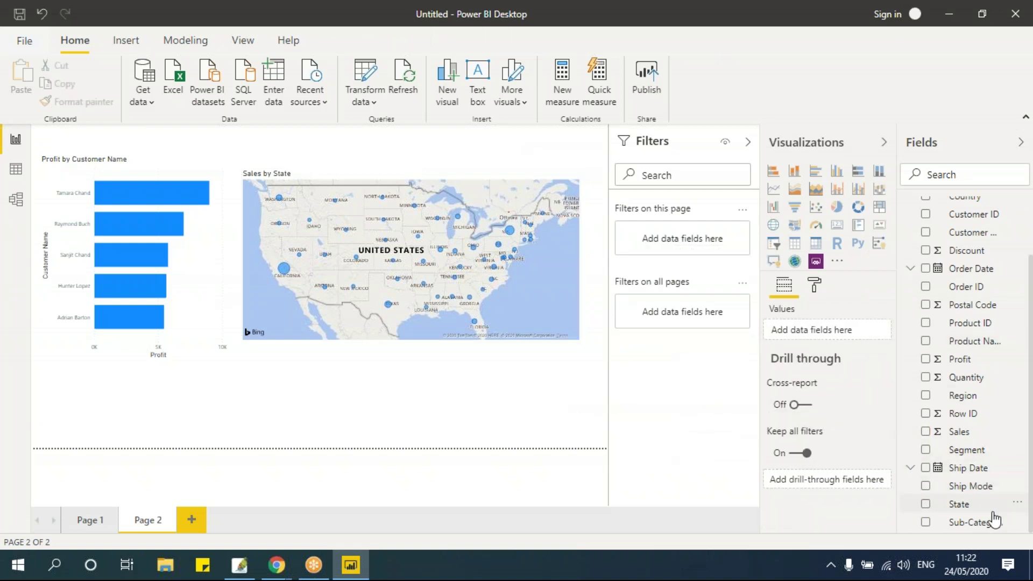
scroll(986, 371, up, 2)
scroll(986, 374, down, 2)
drag(970, 401, 686, 237)
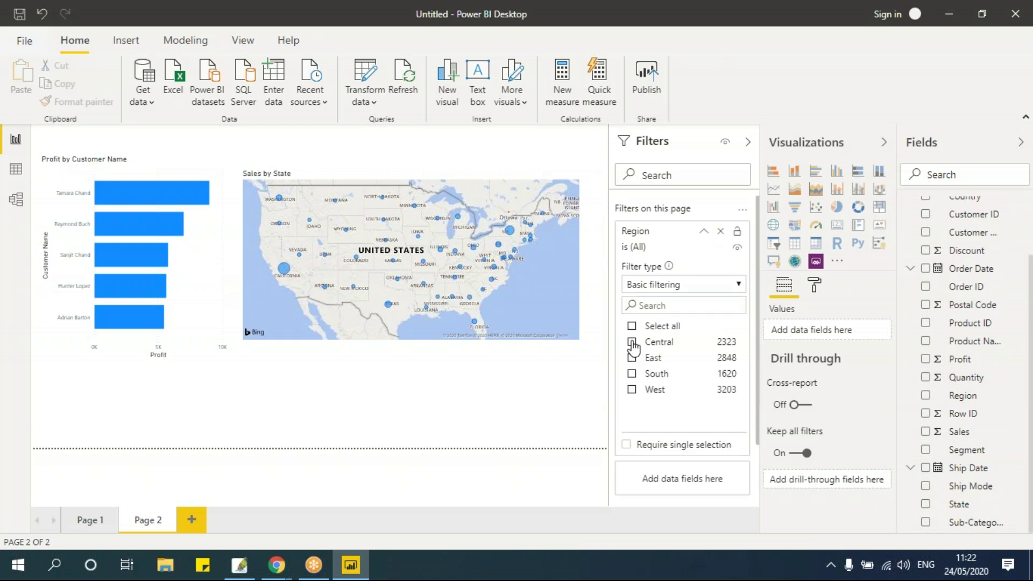
Step: Filter Page 2 by Region to Central, add East, try East alone, and finish with only Central selected
click(632, 342)
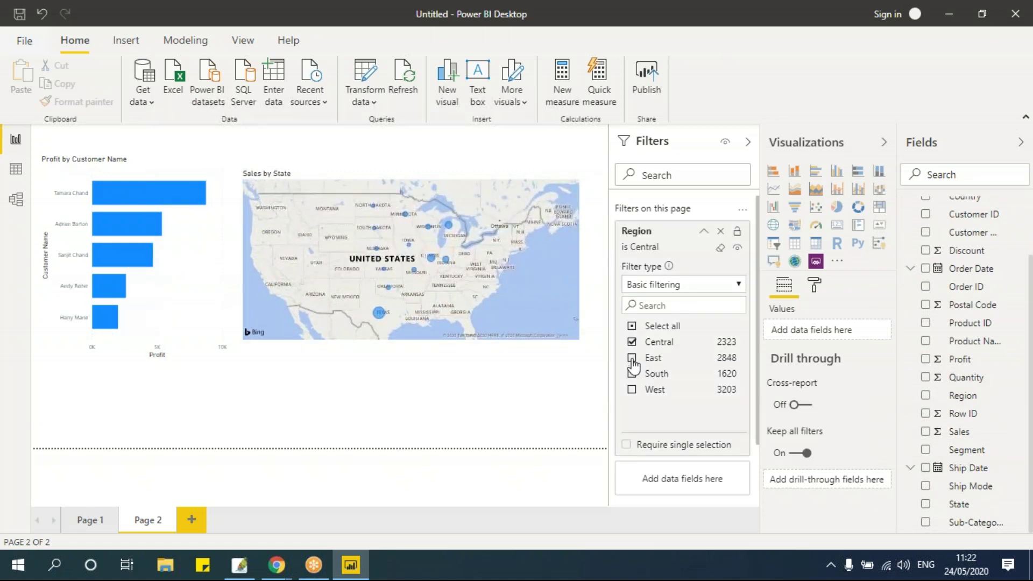
click(633, 359)
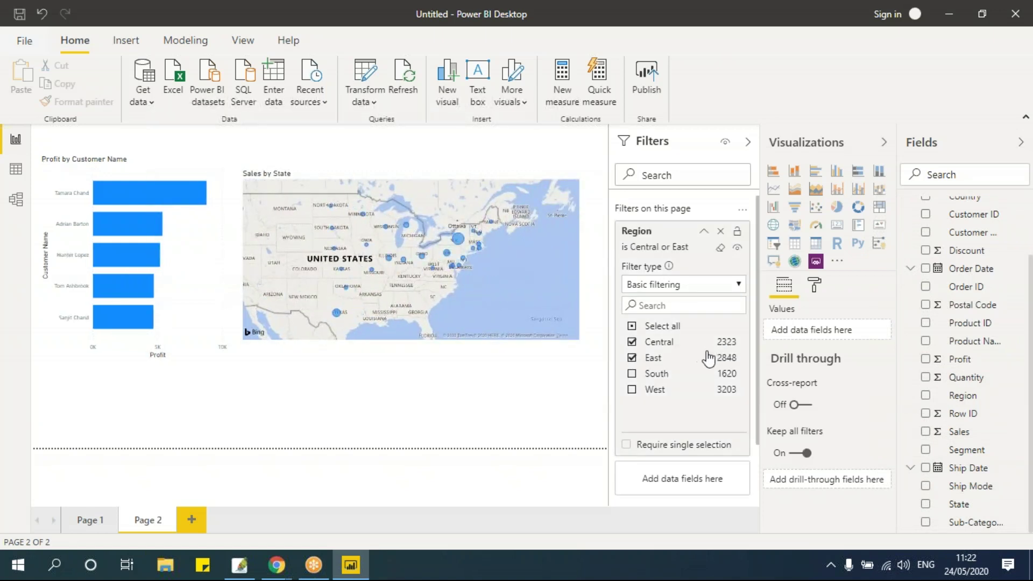
click(632, 342)
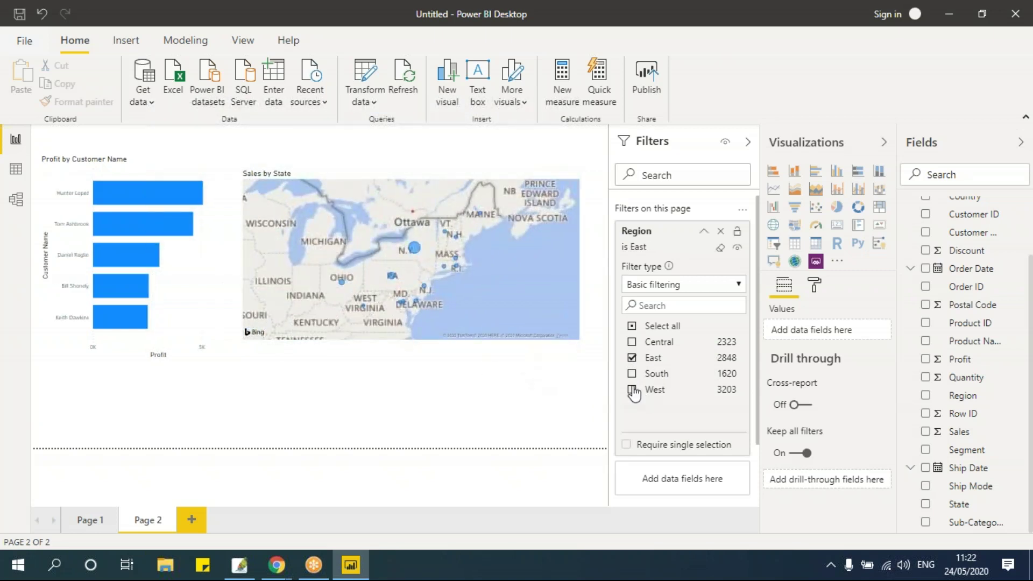
click(632, 342)
click(632, 359)
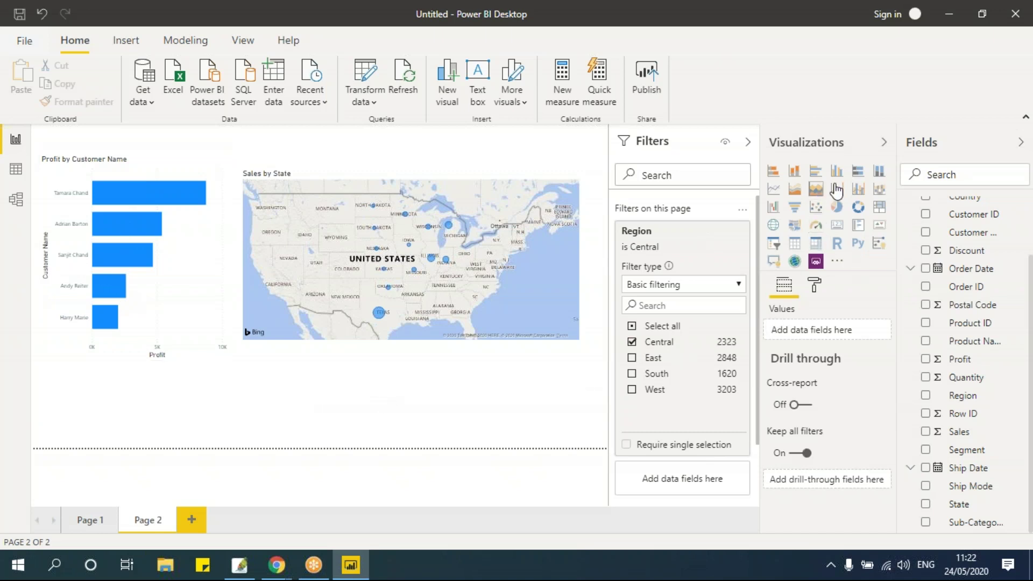
Step: Insert a pie chart of Profit by Segment beneath the bar chart, shortening the bar chart and enlarging the pie chart to fit
click(836, 207)
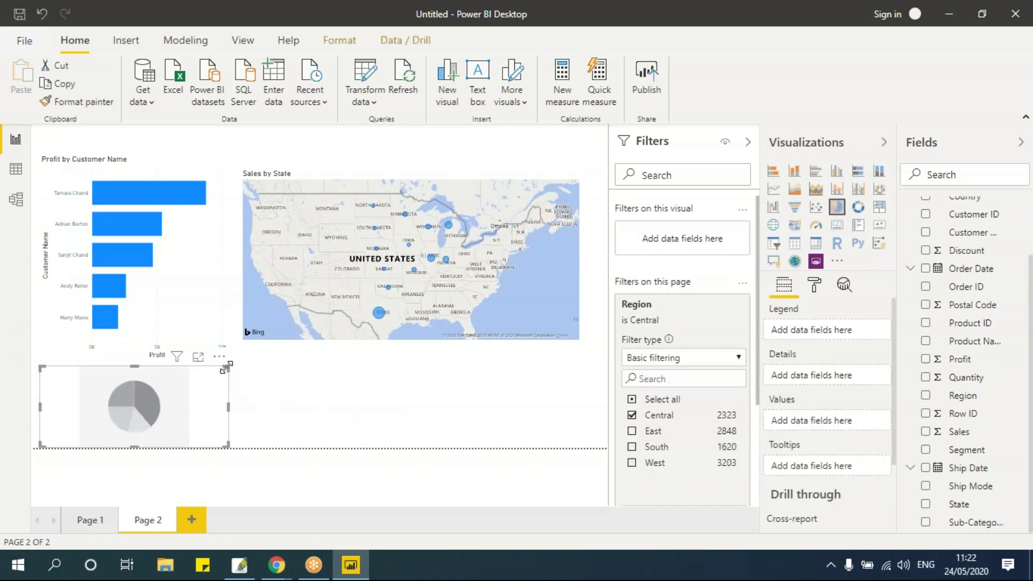
click(138, 362)
drag(138, 361, 135, 317)
click(72, 380)
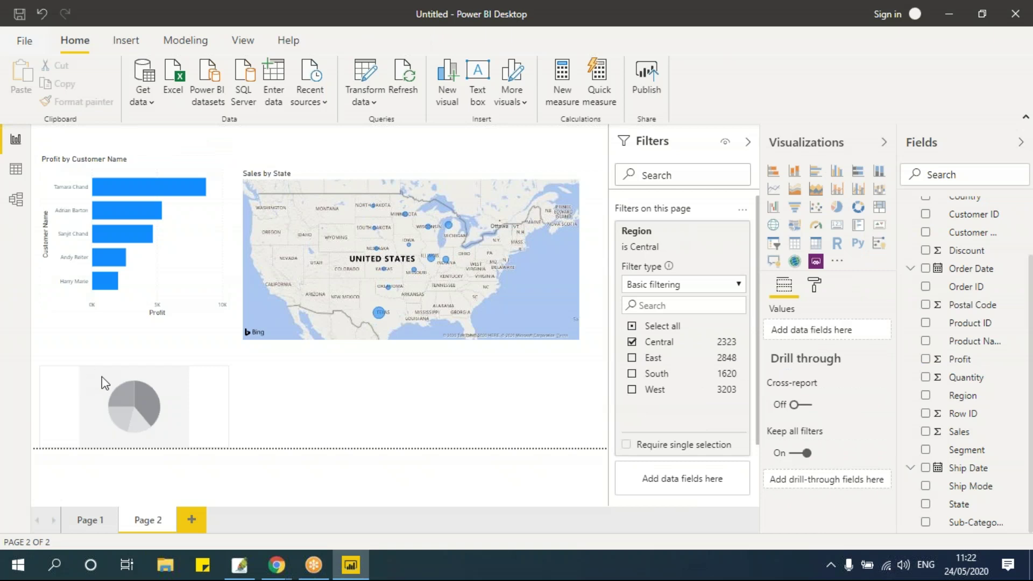
click(133, 366)
drag(134, 365, 144, 327)
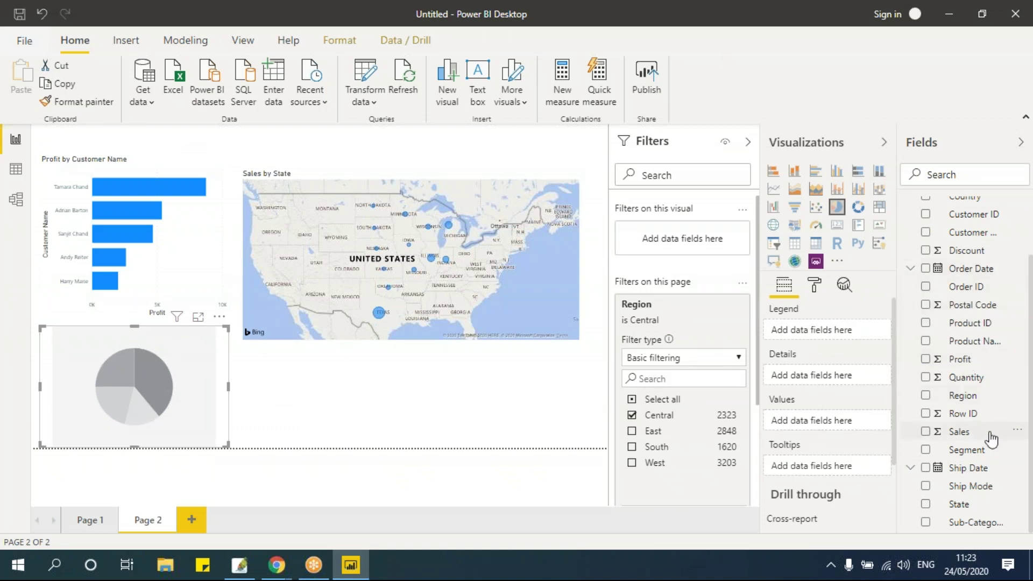
click(927, 452)
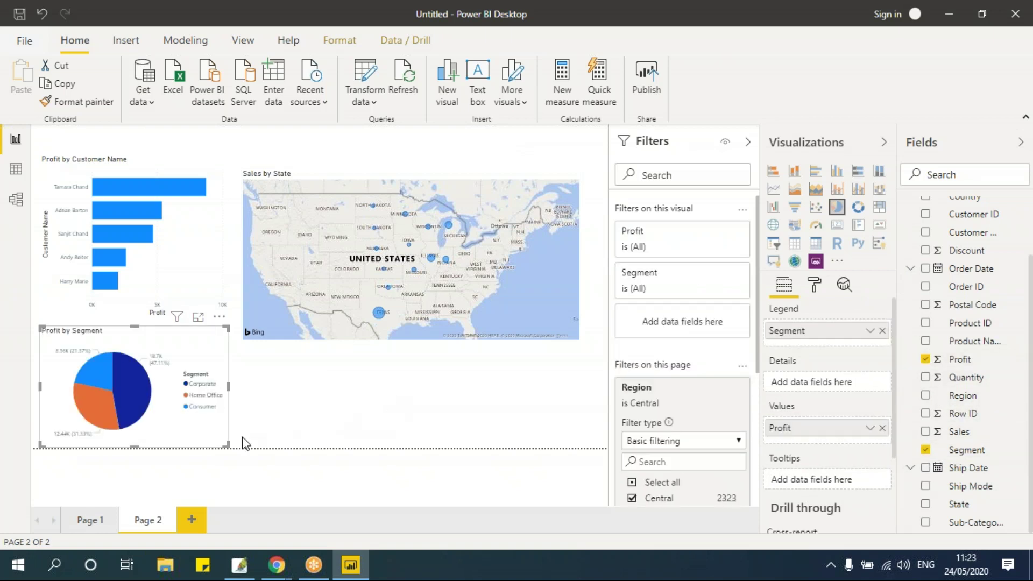
Step: Deselect the pie chart and switch the page's Region filter to only West
click(473, 433)
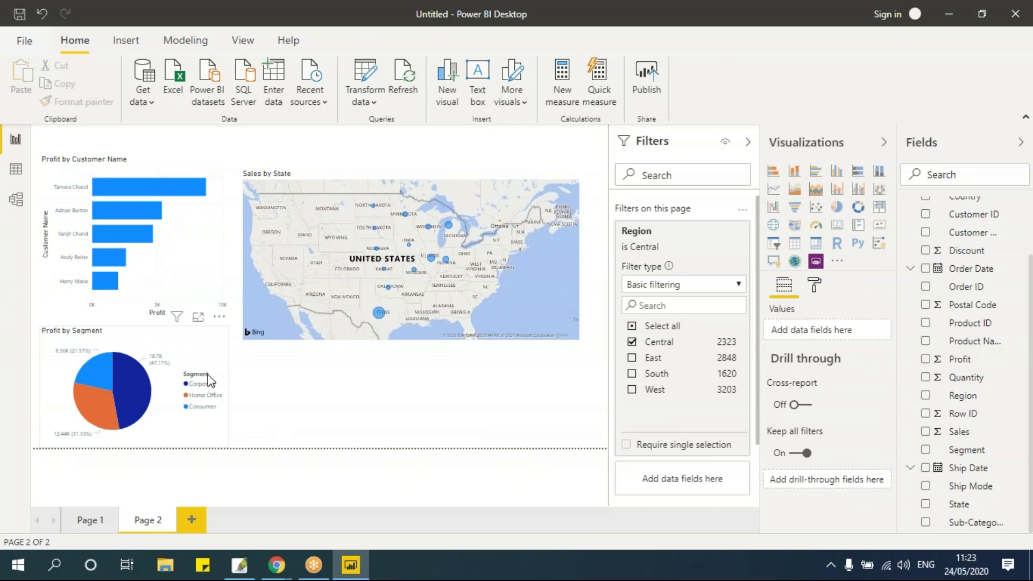
click(632, 390)
click(632, 342)
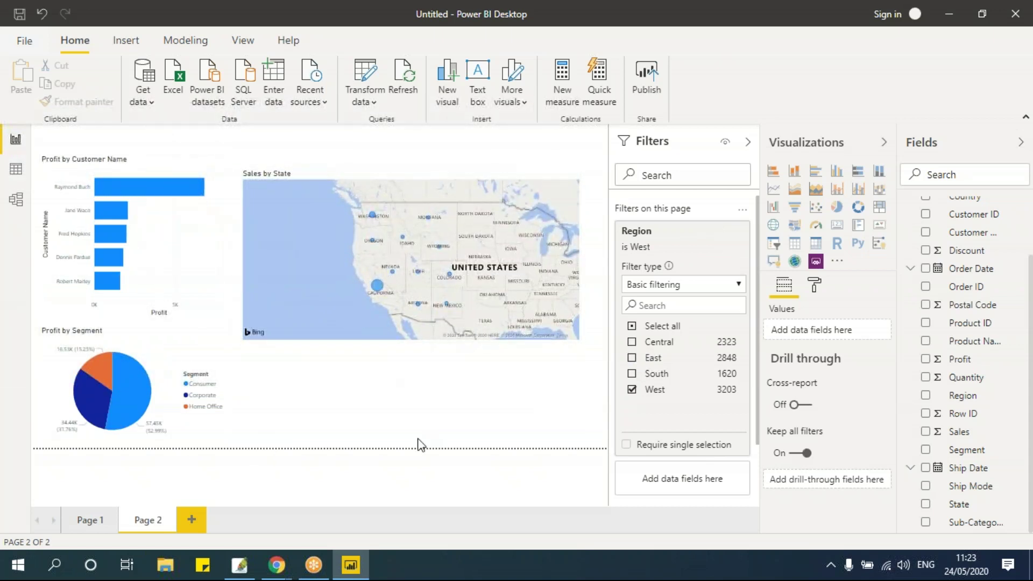
Step: Compare the page-level filters on Page 1 and Page 2, ending on Page 1
click(97, 530)
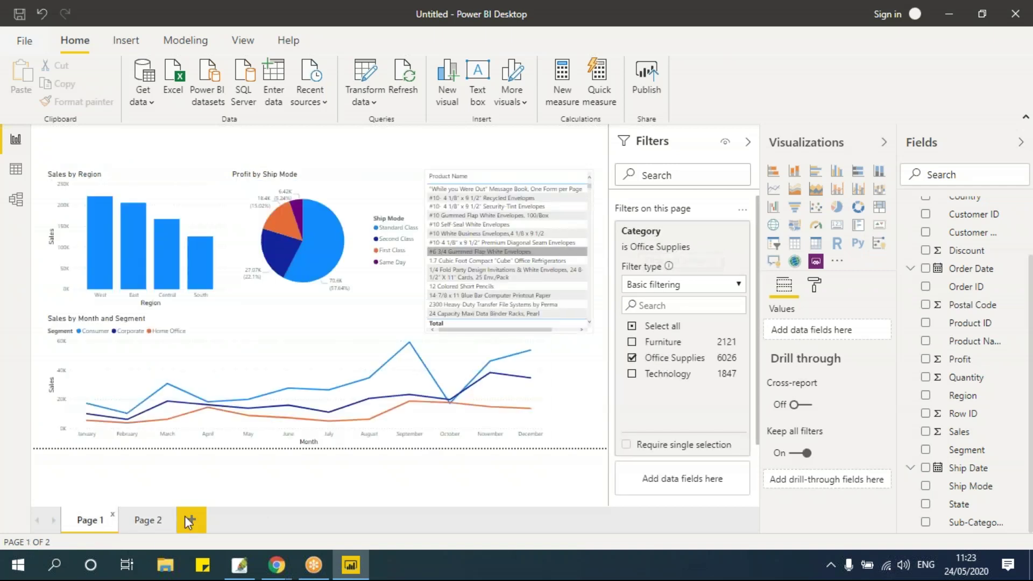
click(150, 530)
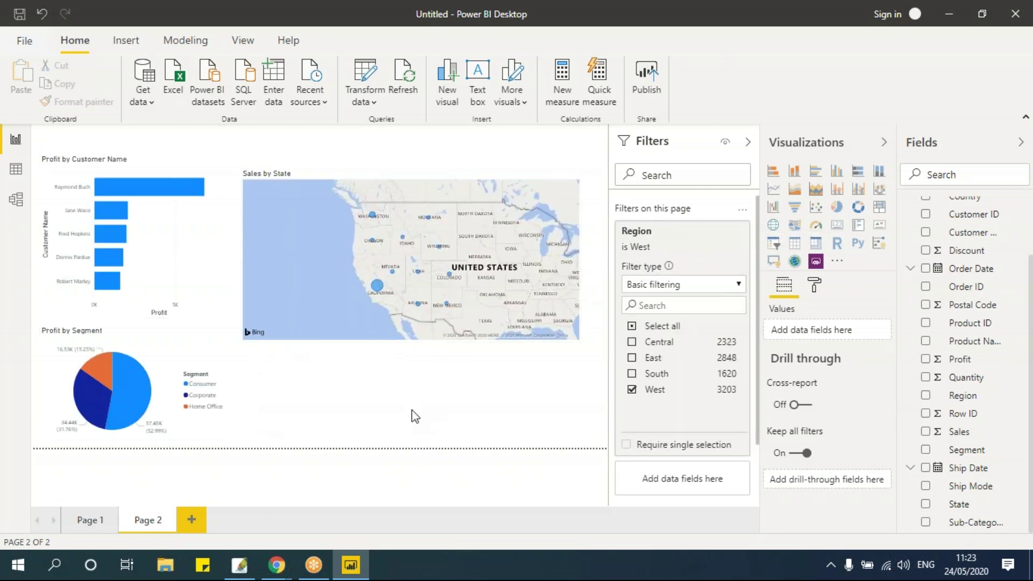
click(90, 520)
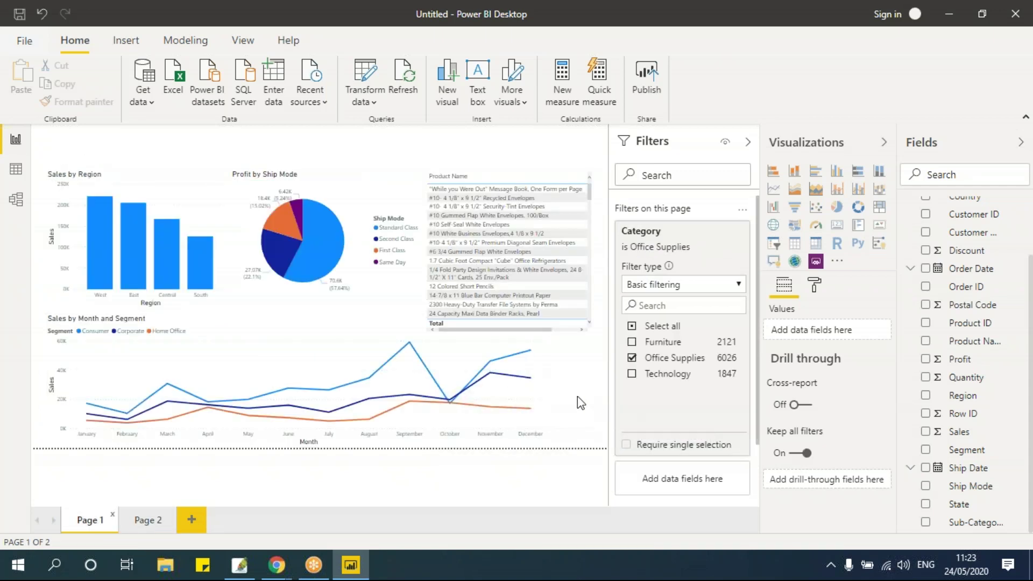
Step: Add Sub-Category as a filter on all pages of the report
scroll(710, 484, down, 3)
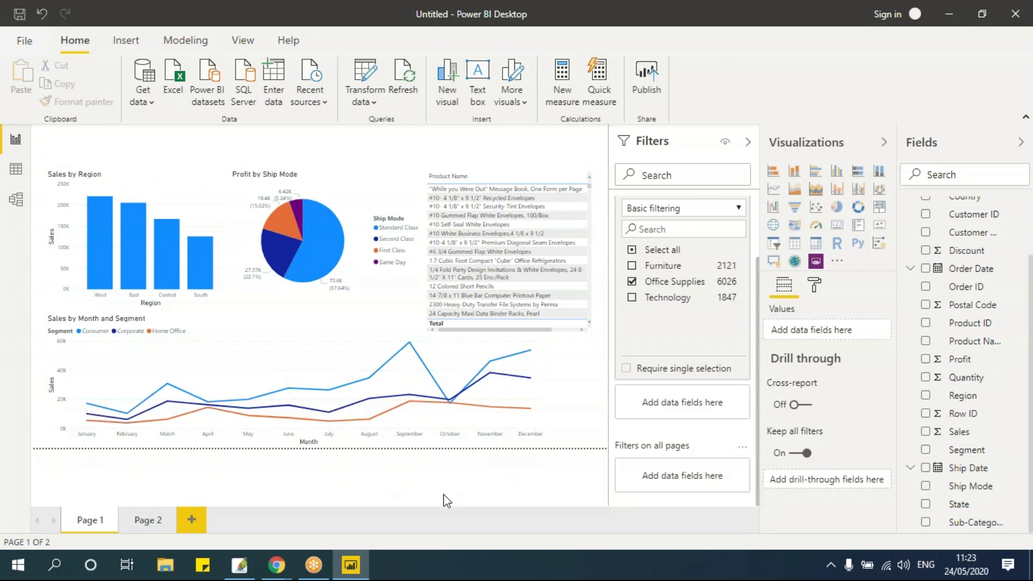
scroll(998, 380, up, 3)
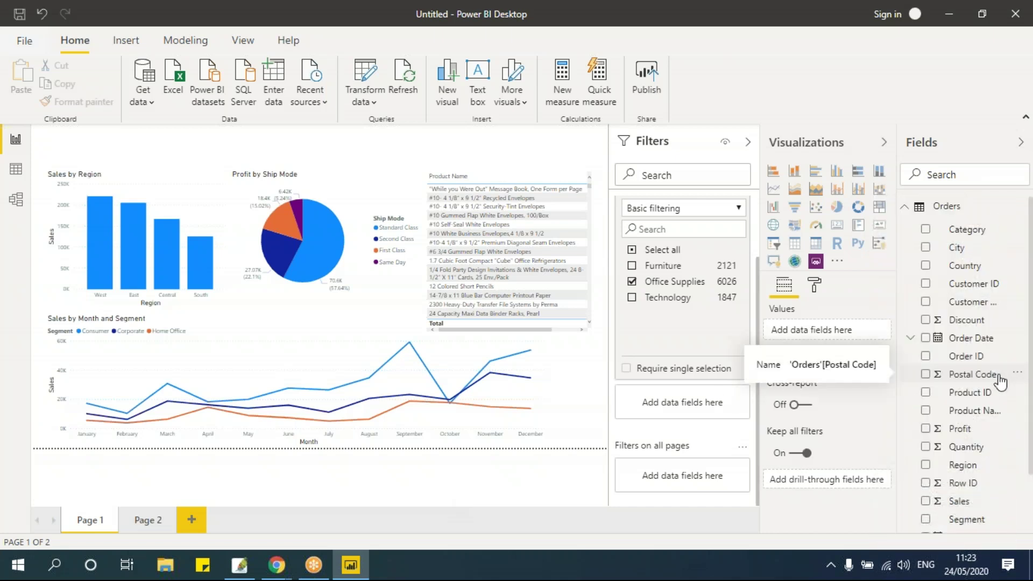
scroll(1000, 381, down, 2)
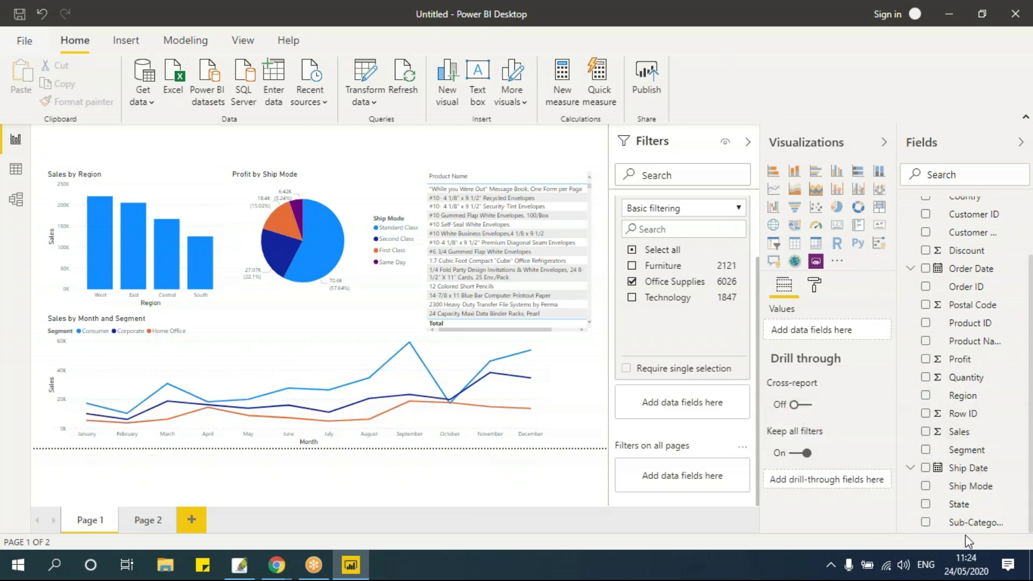
drag(966, 529, 631, 500)
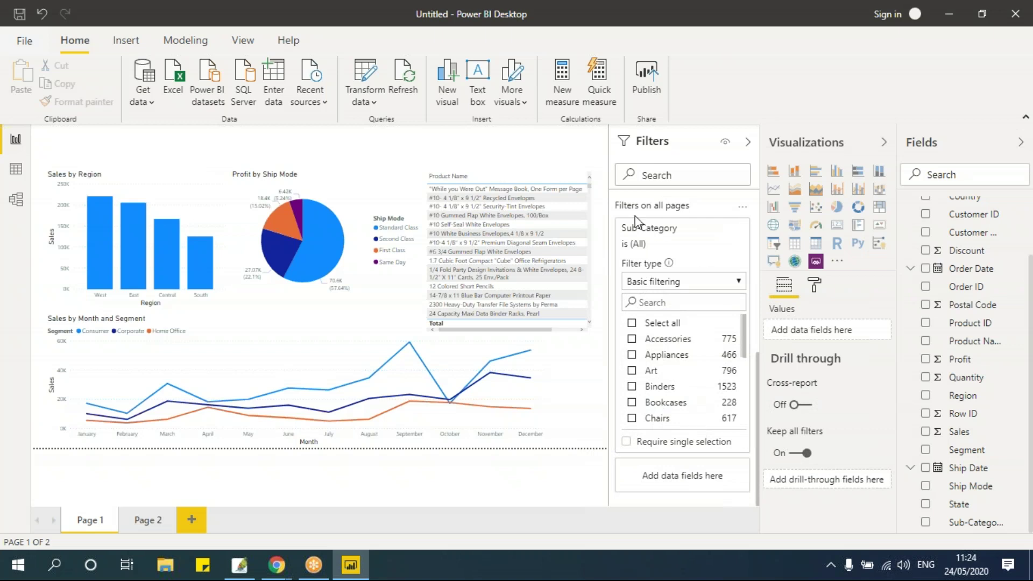
Step: Check the all-pages Sub-Category filter on Page 2, add a third report page, and return to Page 1
click(152, 522)
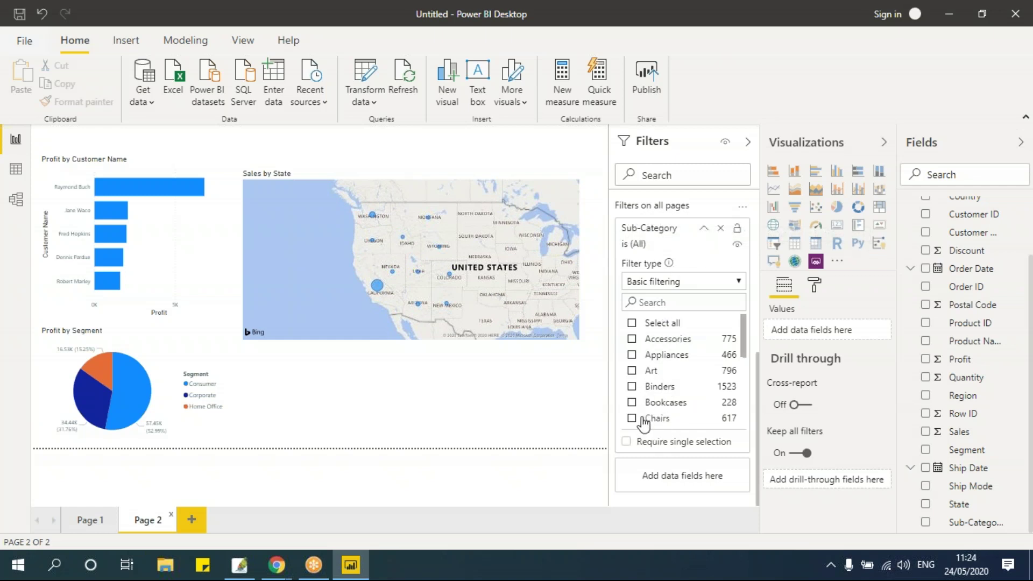
click(99, 524)
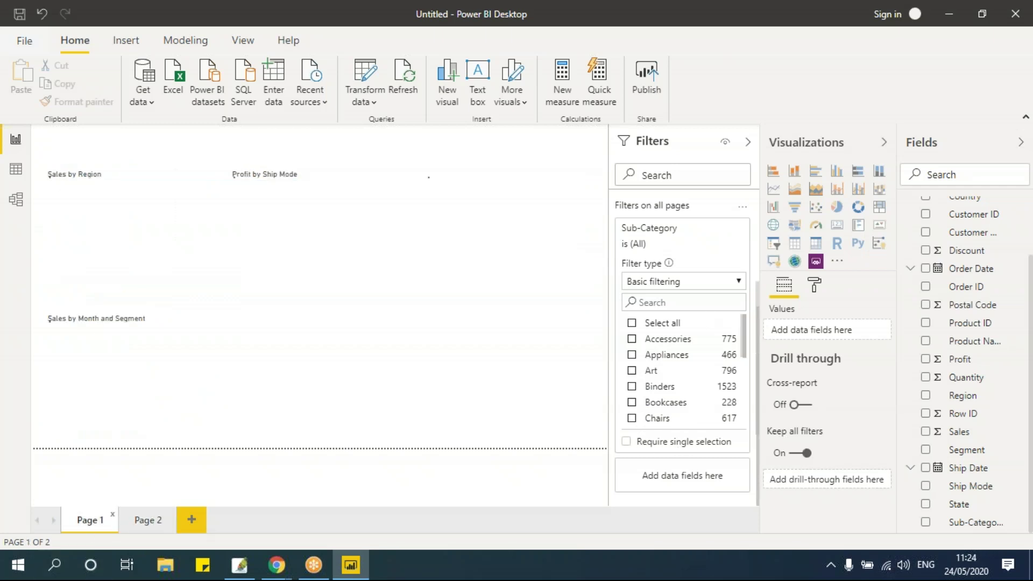
click(194, 520)
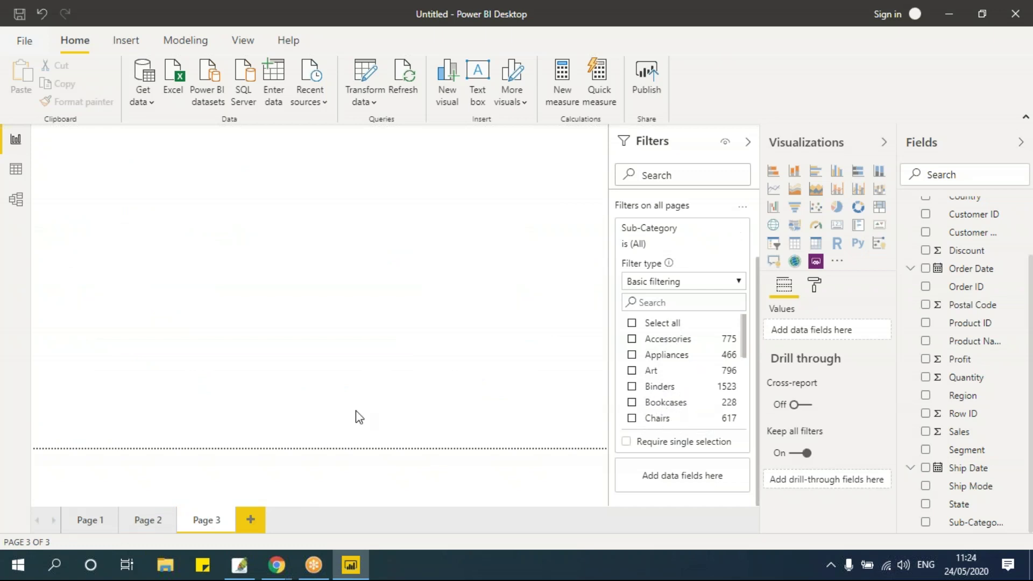
click(93, 521)
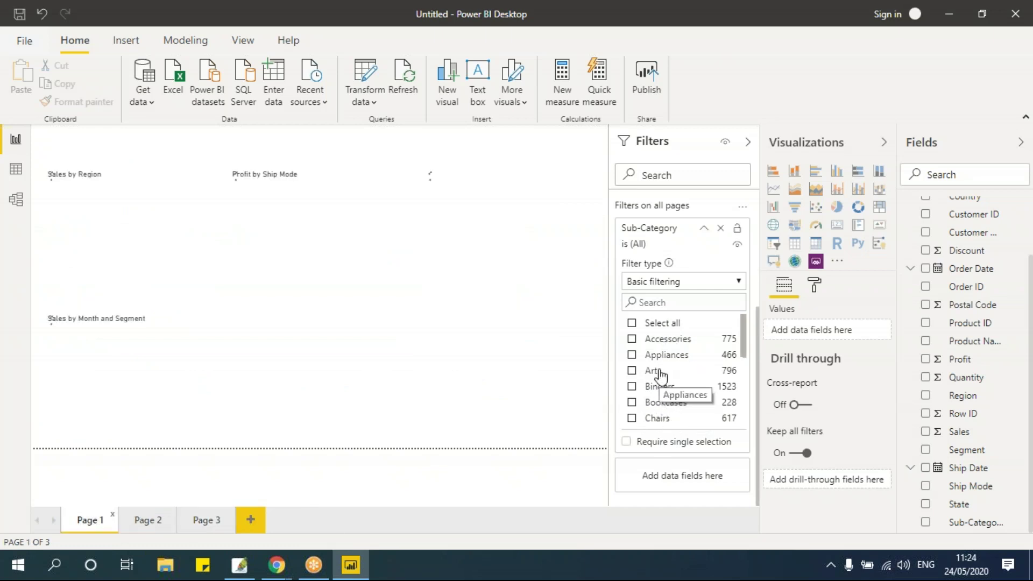
Step: Set the all-pages Sub-Category filter to Accessories, Appliances, Art, Binders and Bookcases
scroll(644, 423, down, 3)
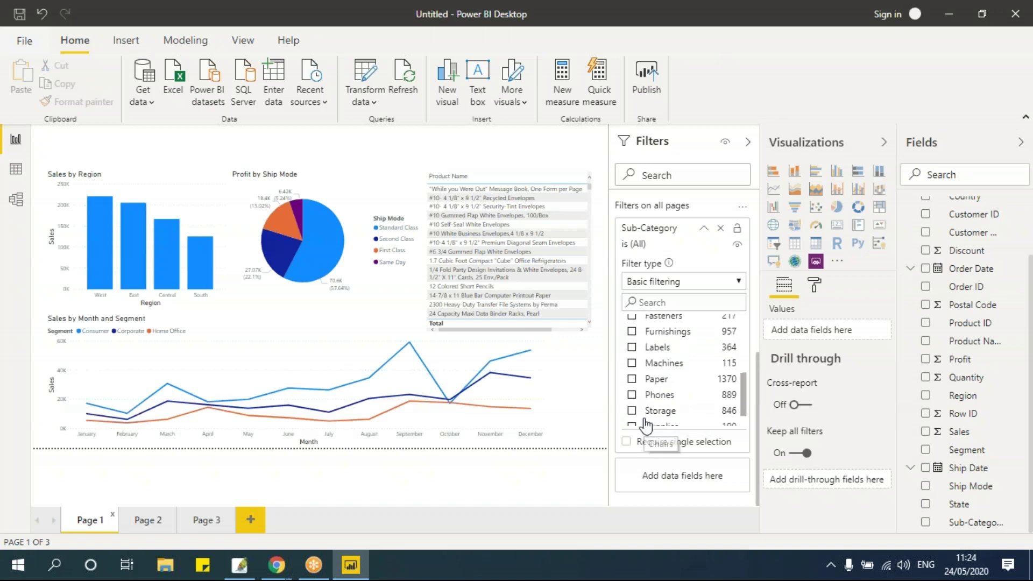
scroll(645, 425, up, 3)
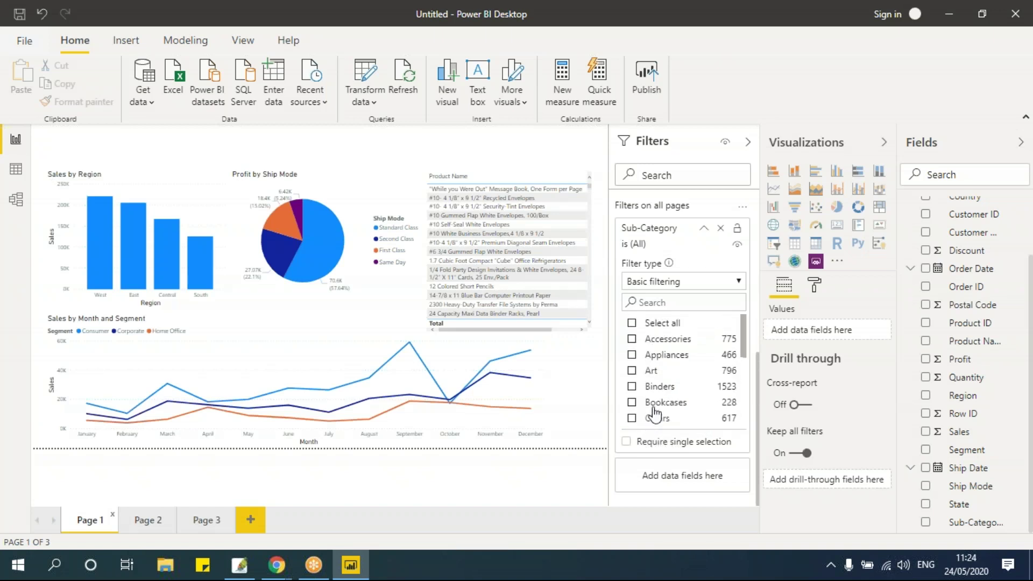
click(632, 370)
click(632, 387)
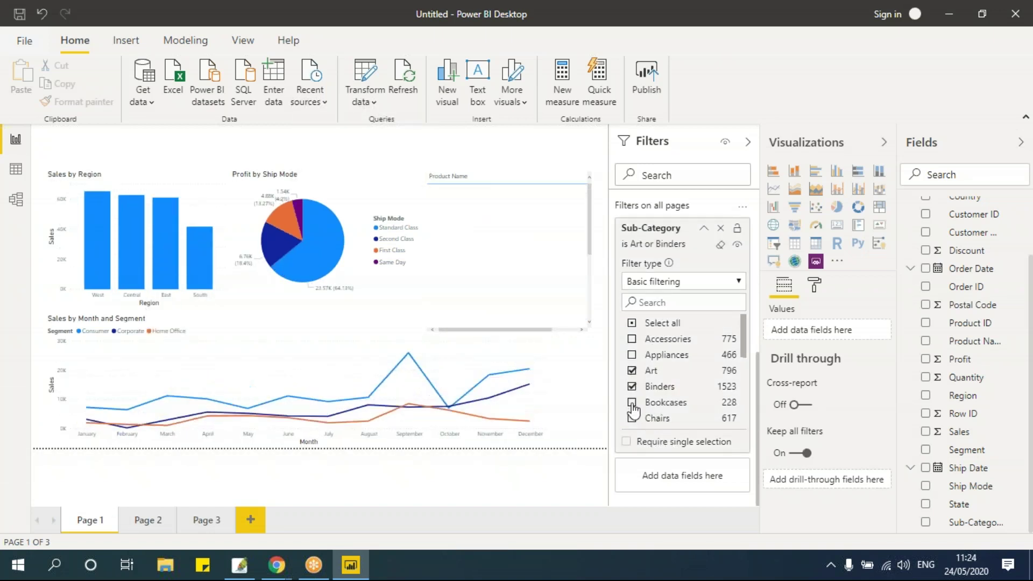
click(632, 403)
click(633, 338)
click(634, 354)
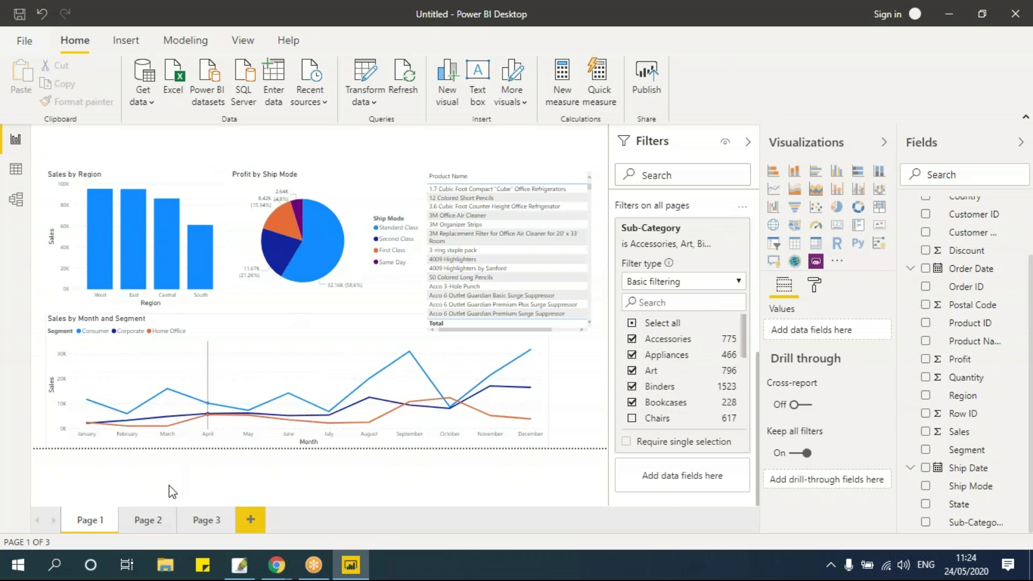
Step: Check how the Sub-Category filter applies on Page 2 and Page 3, ending on Page 1
click(154, 520)
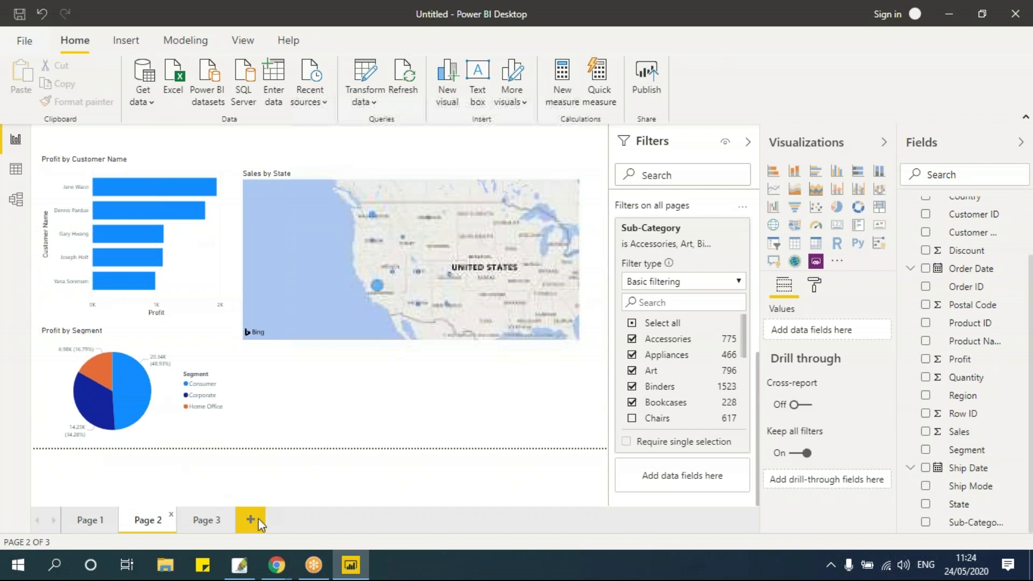
click(212, 528)
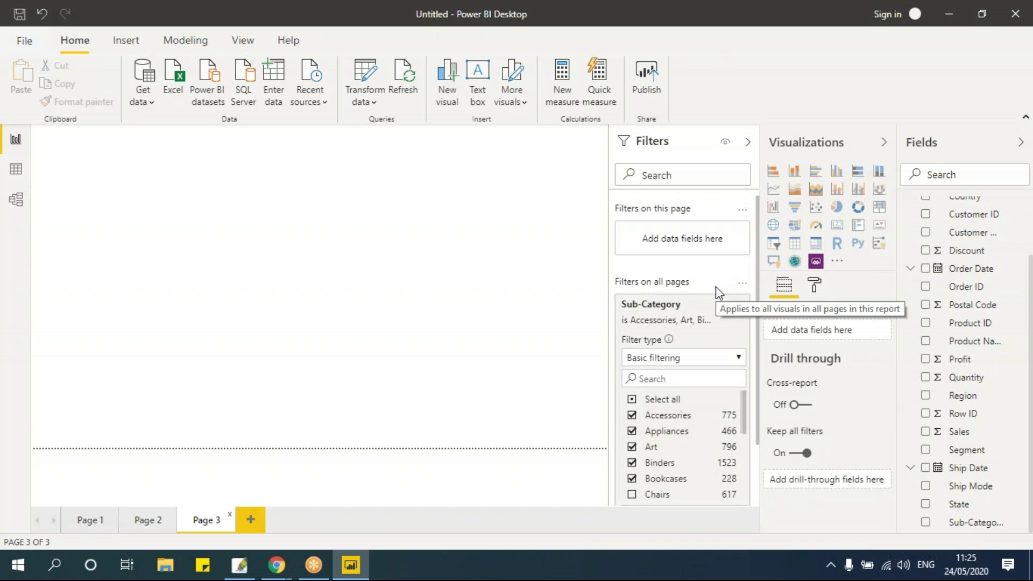
click(92, 523)
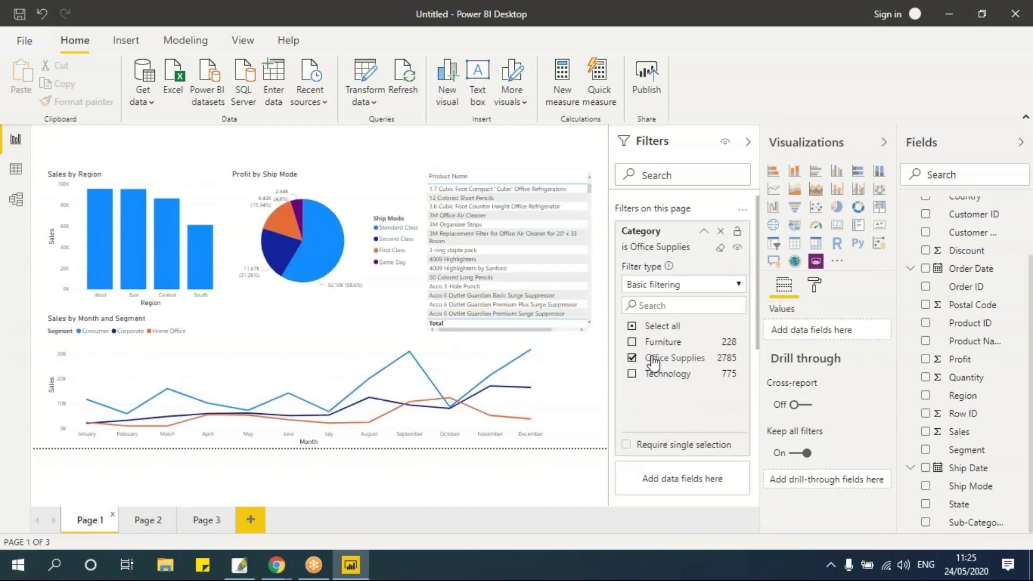
Step: Examine the visual, page and all-pages filters of the Sales by Region chart, including the available filter types, keeping Basic filtering
click(167, 183)
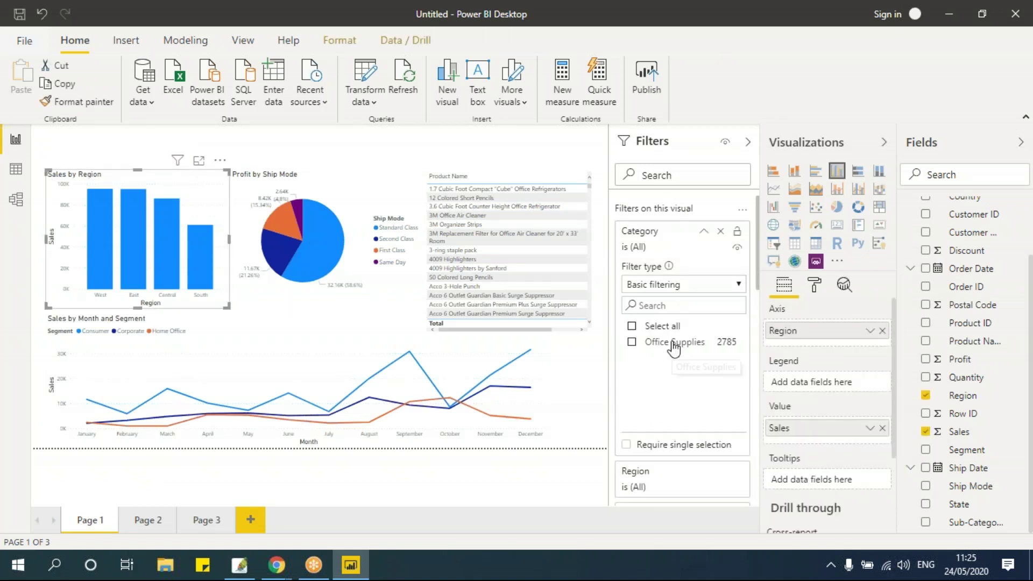
click(673, 343)
scroll(673, 349, down, 1)
scroll(674, 349, up, 1)
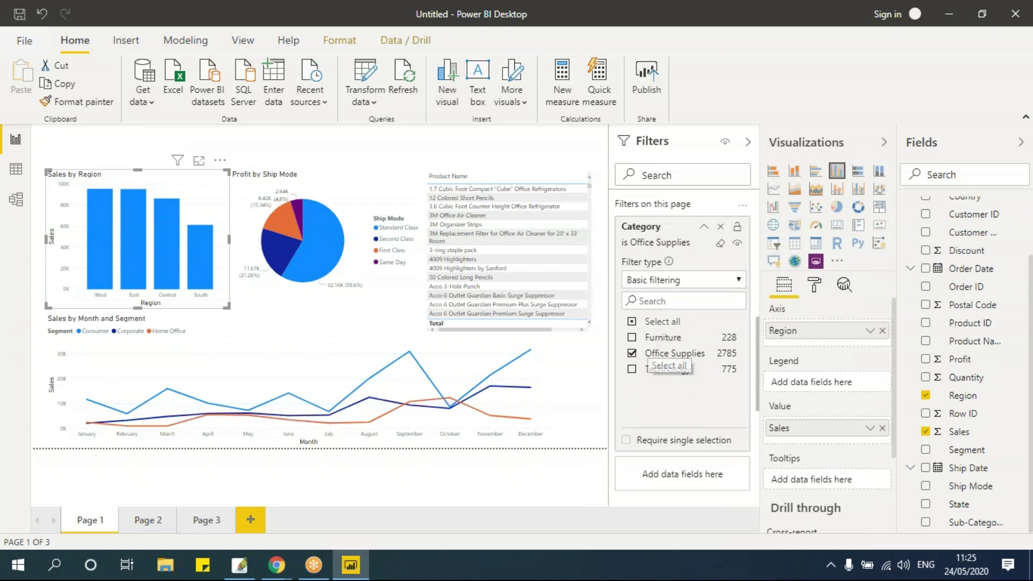
scroll(672, 355, down, 5)
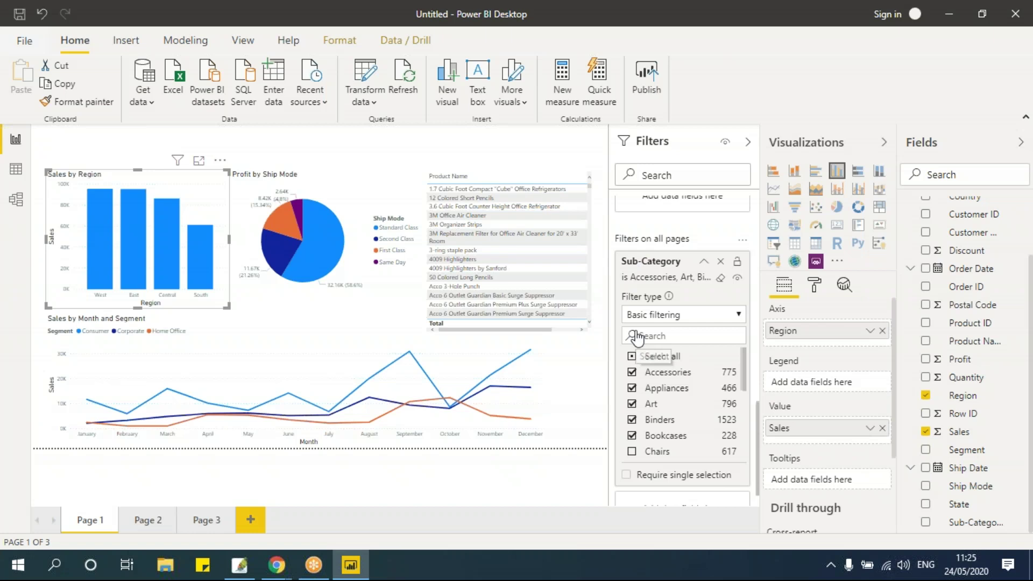
click(679, 315)
scroll(682, 333, up, 5)
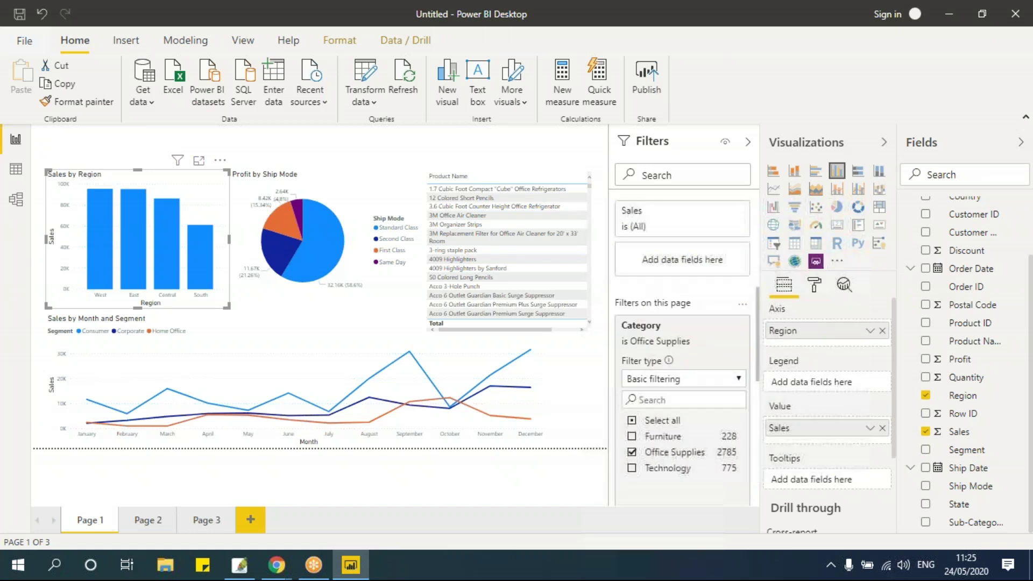
scroll(652, 266, up, 5)
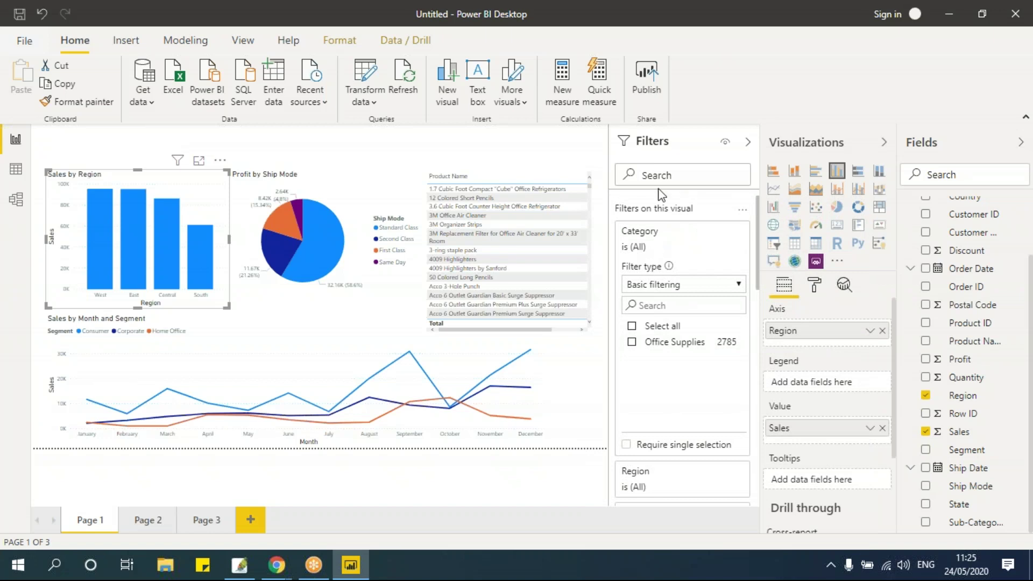
scroll(699, 350, down, 6)
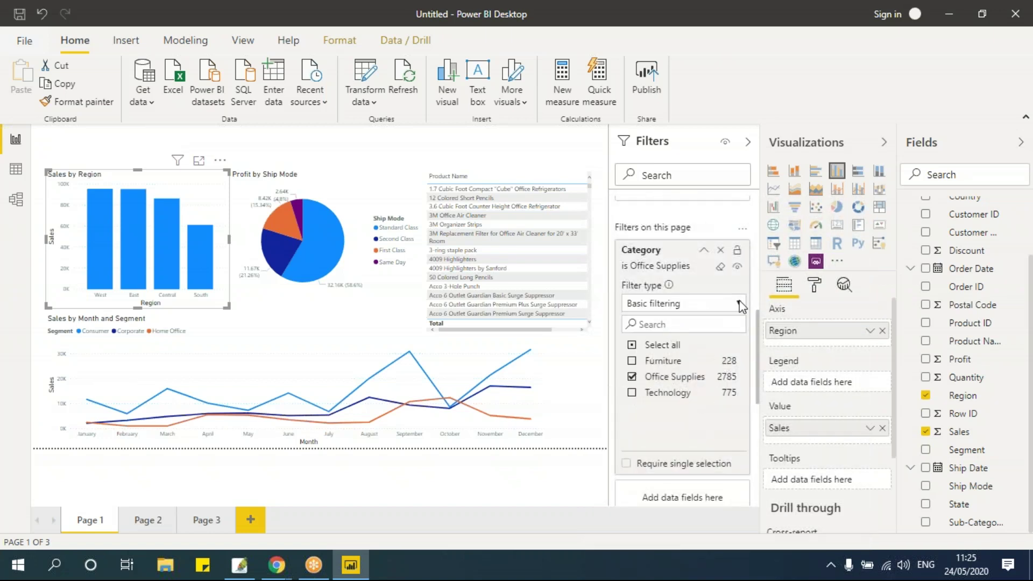
click(740, 303)
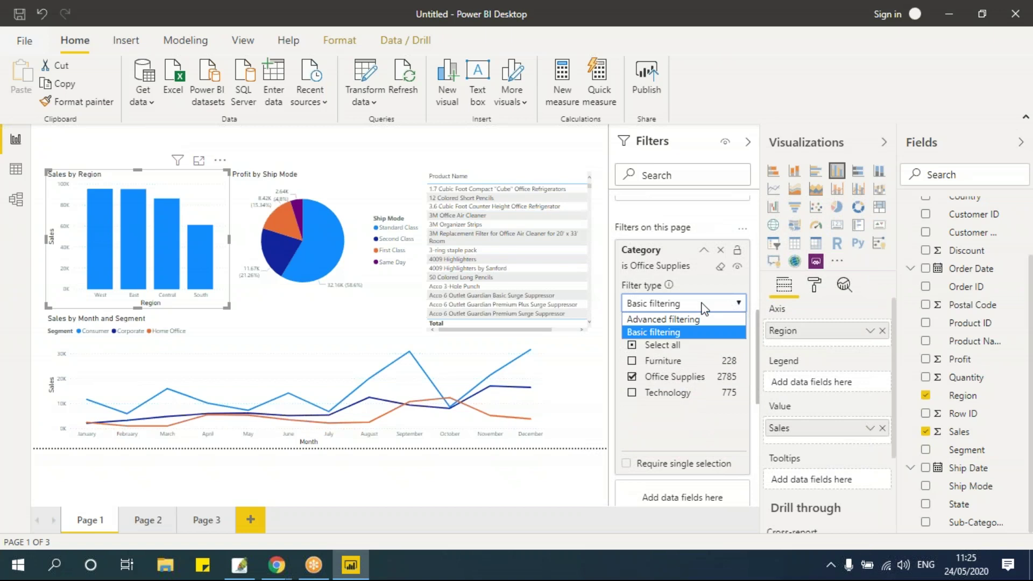
click(680, 332)
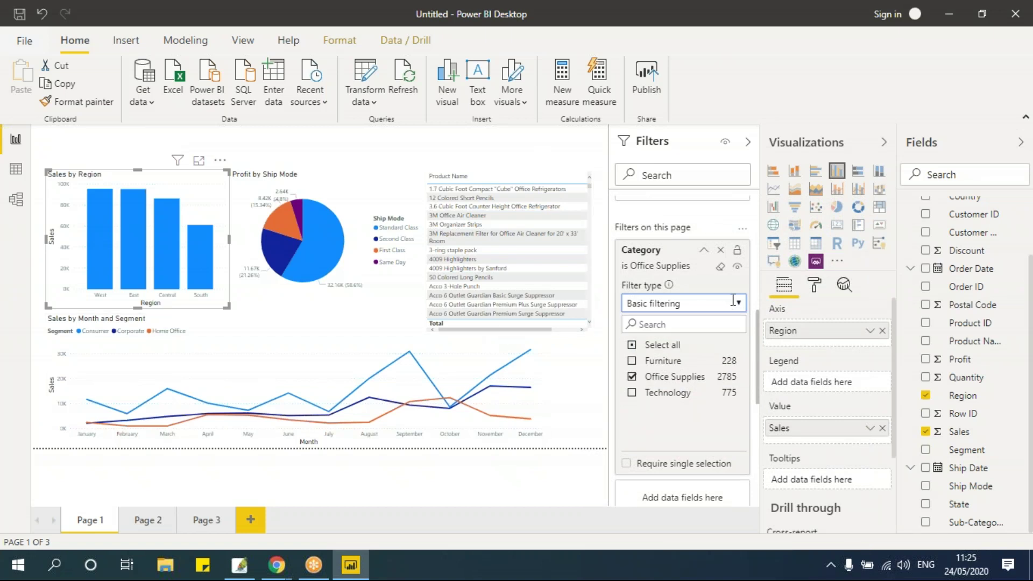
Step: Clear the Category page filter on Page 1, and clear and remove the Region page filter on Page 2
click(720, 267)
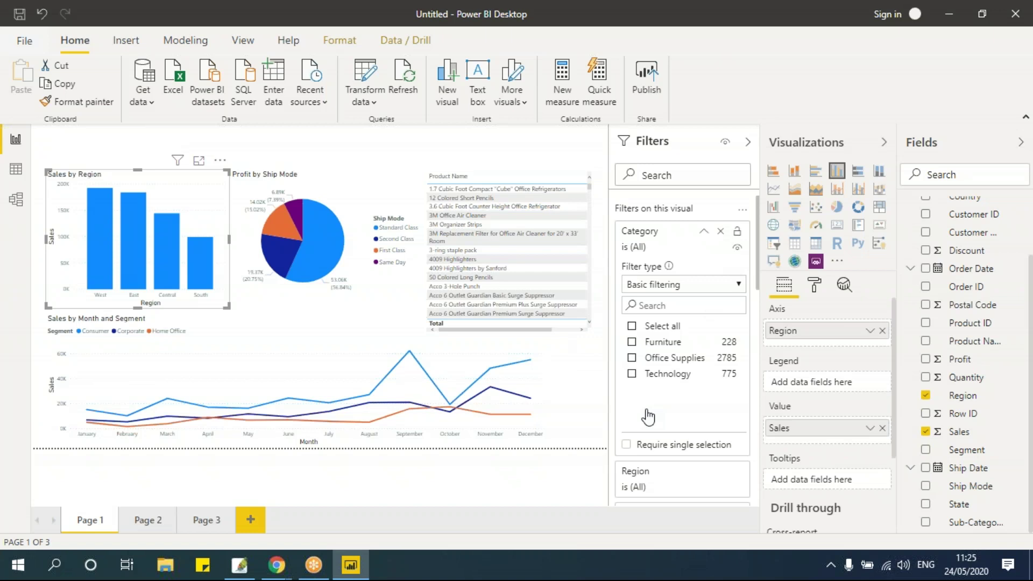
click(160, 519)
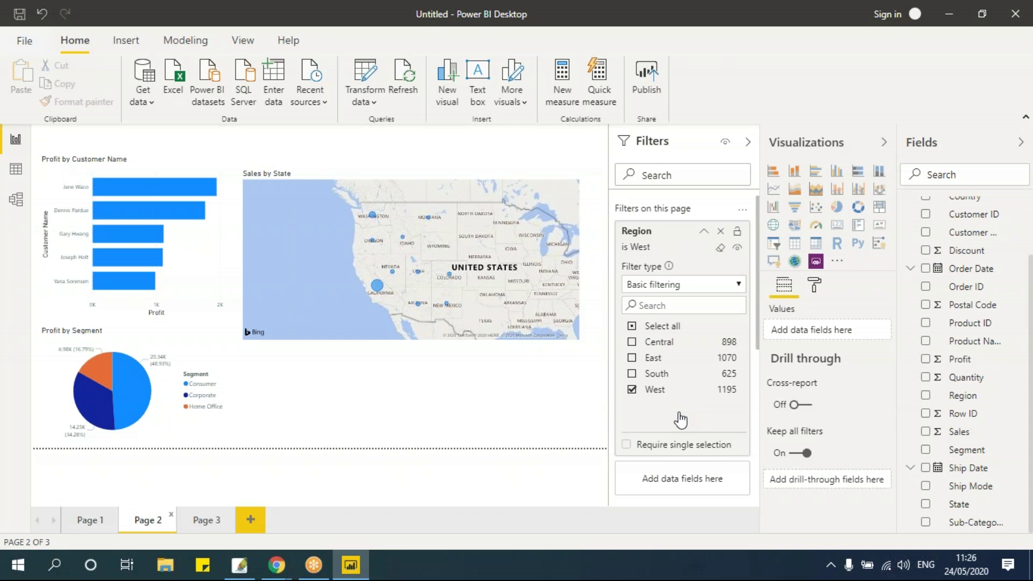
click(720, 247)
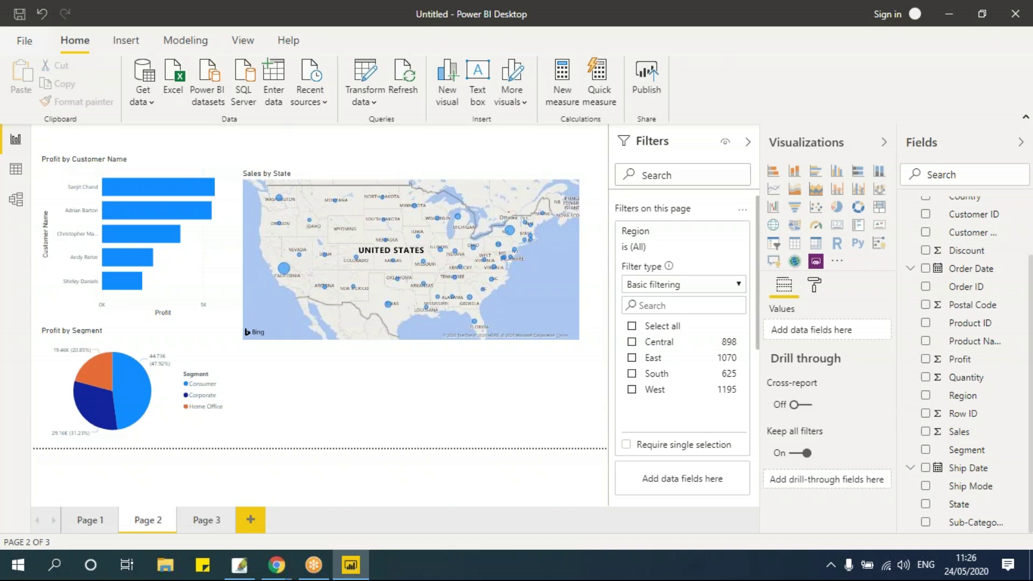
mouse_move(677, 250)
click(720, 233)
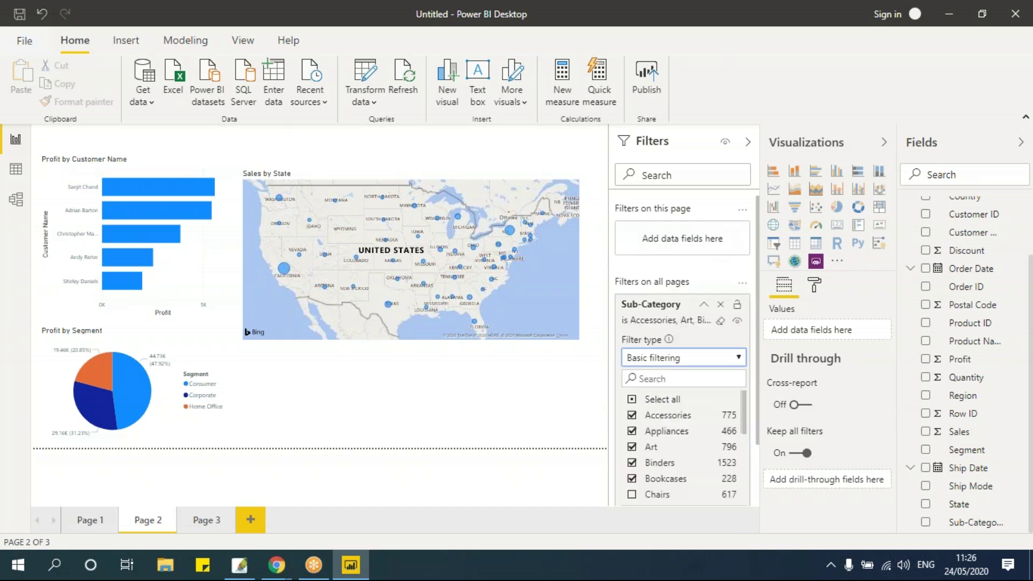
Step: Remove the Sub-Category filter from all pages and the Category filter from Page 1
click(720, 301)
click(86, 518)
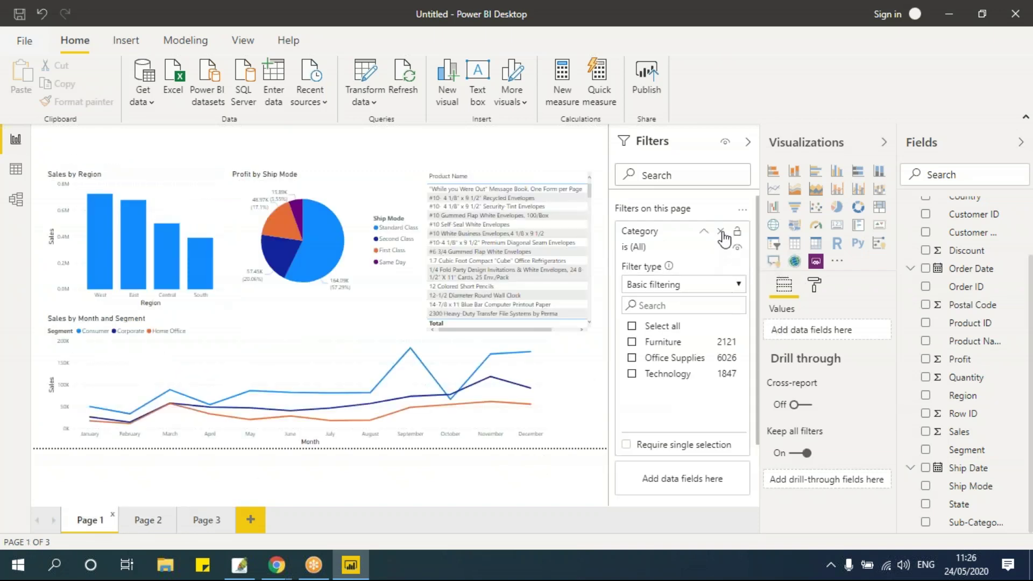
click(721, 233)
Step: Check Page 3 for remaining filters and return to the charts on Page 1
click(207, 519)
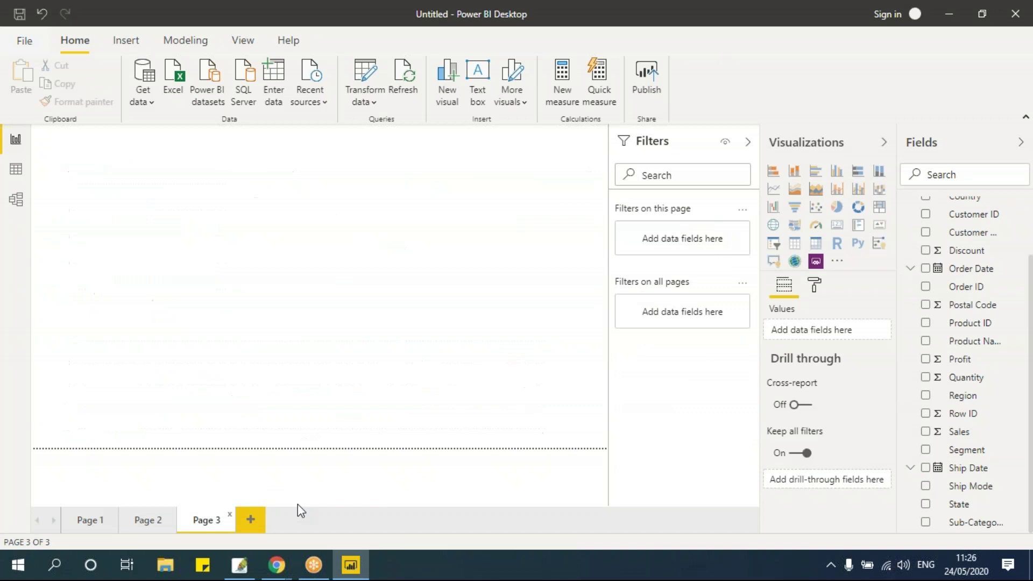
click(97, 522)
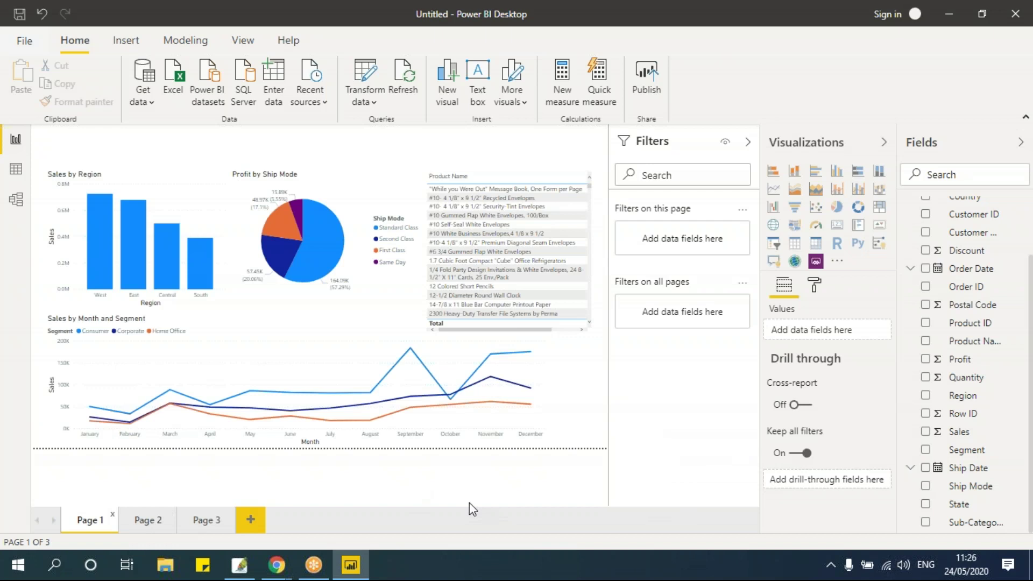
mouse_move(497, 394)
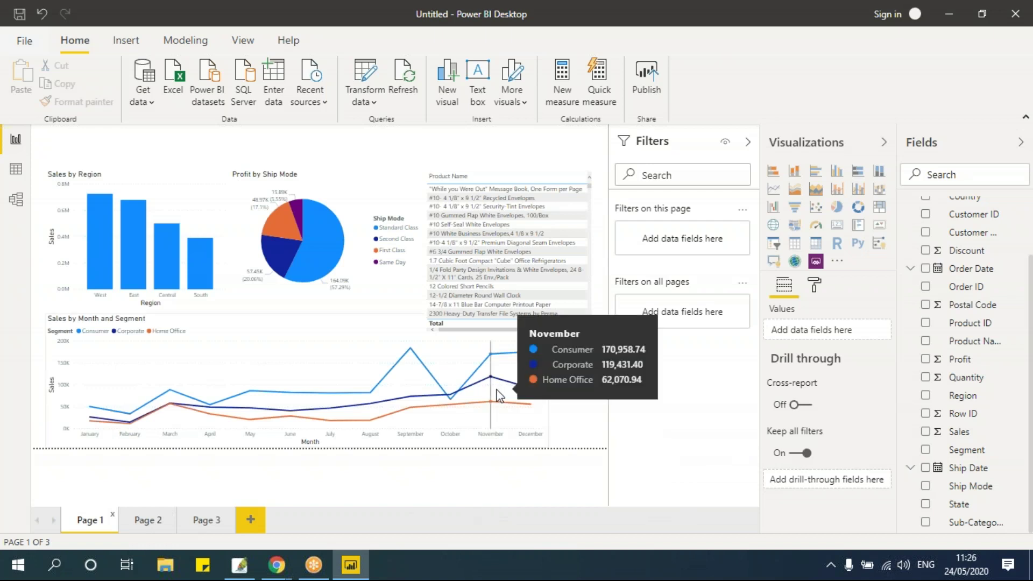
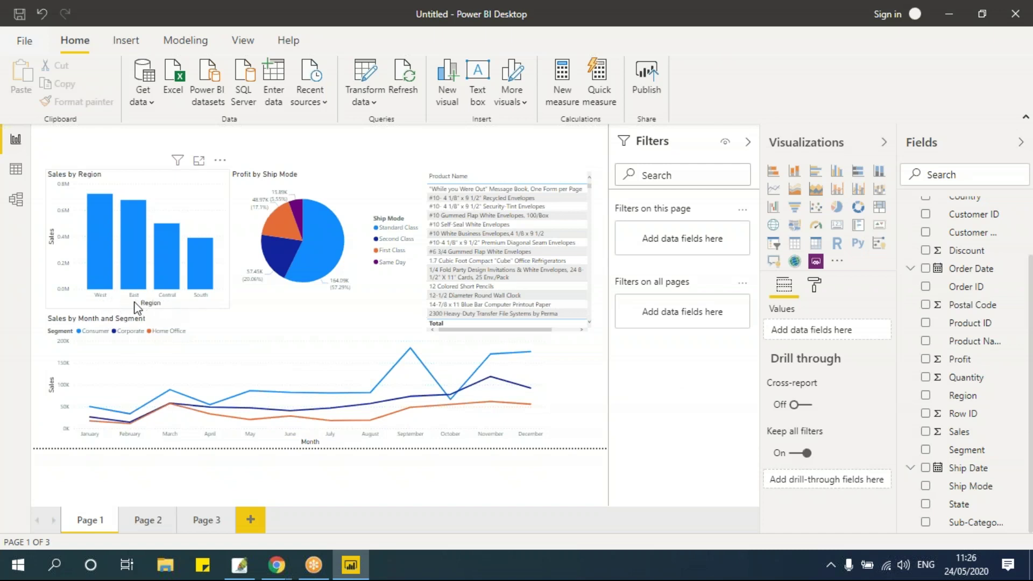
mouse_move(161, 371)
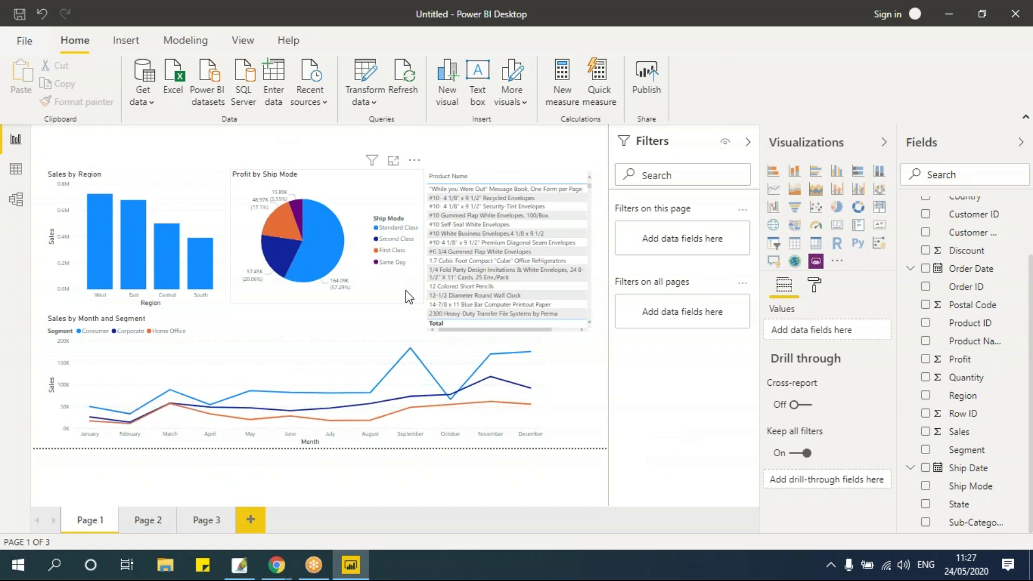
Step: Open the Orders query in Power Query Editor and refresh its outdated data preview
click(366, 102)
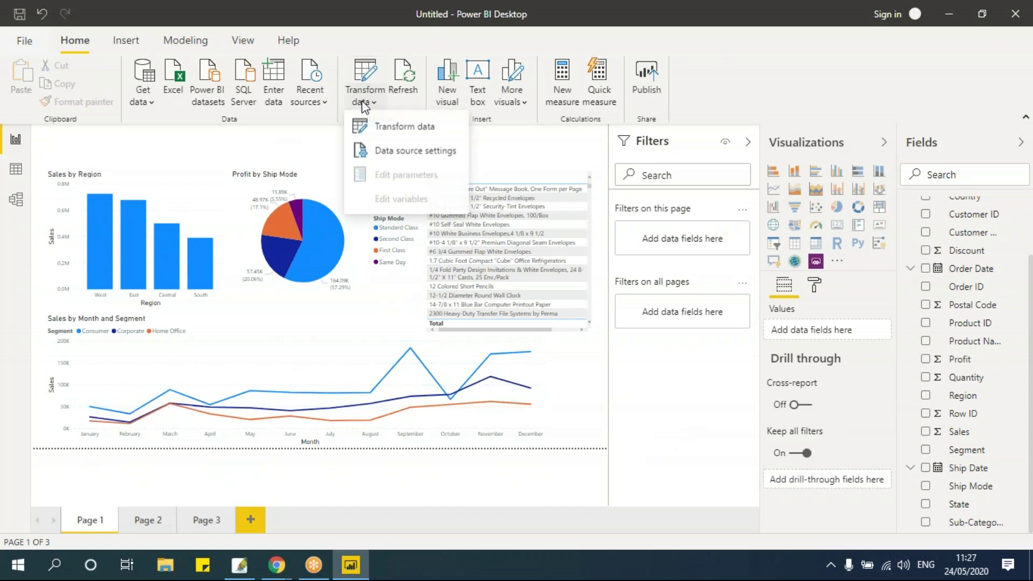
click(378, 129)
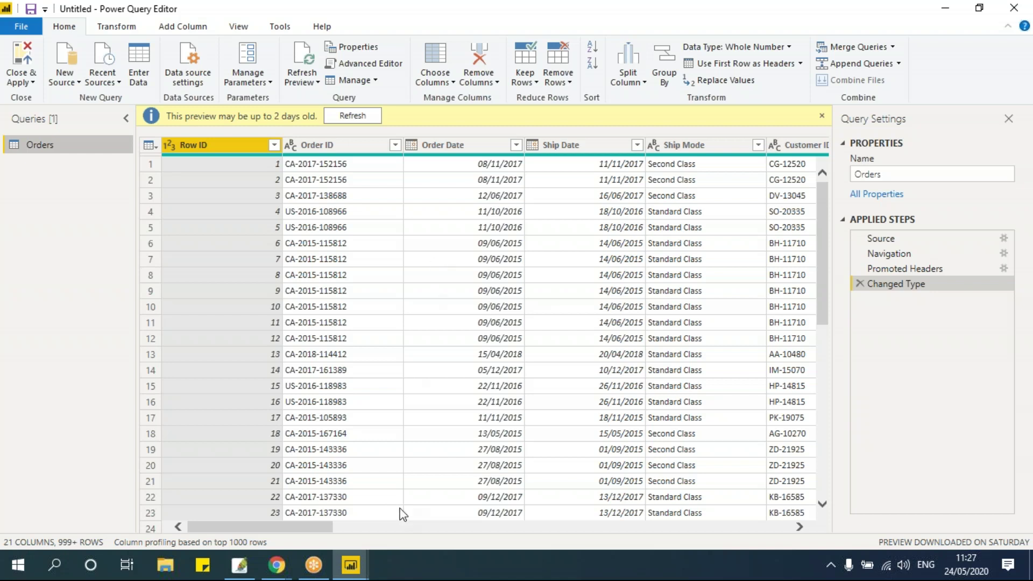
drag(312, 529, 431, 535)
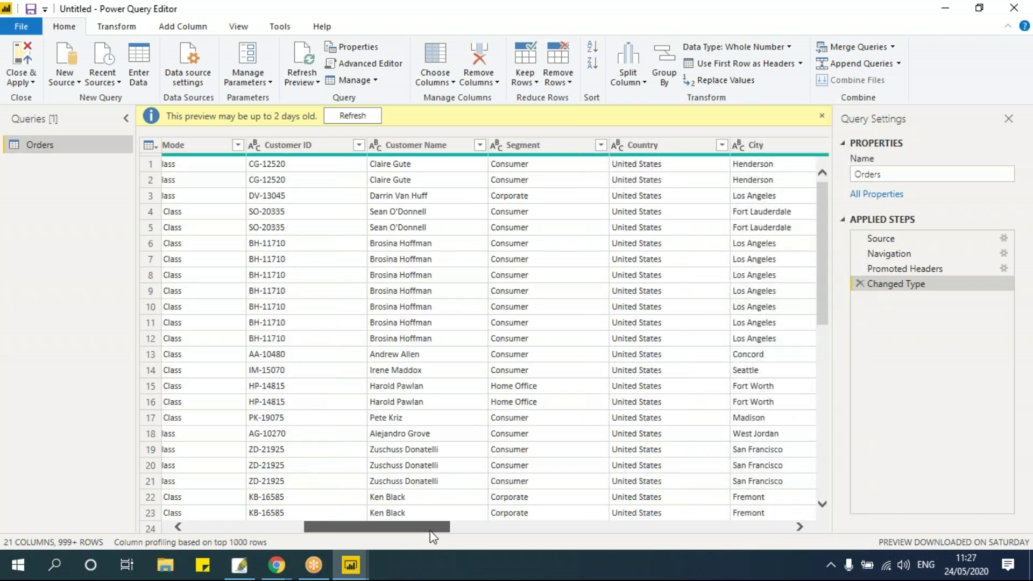
click(359, 115)
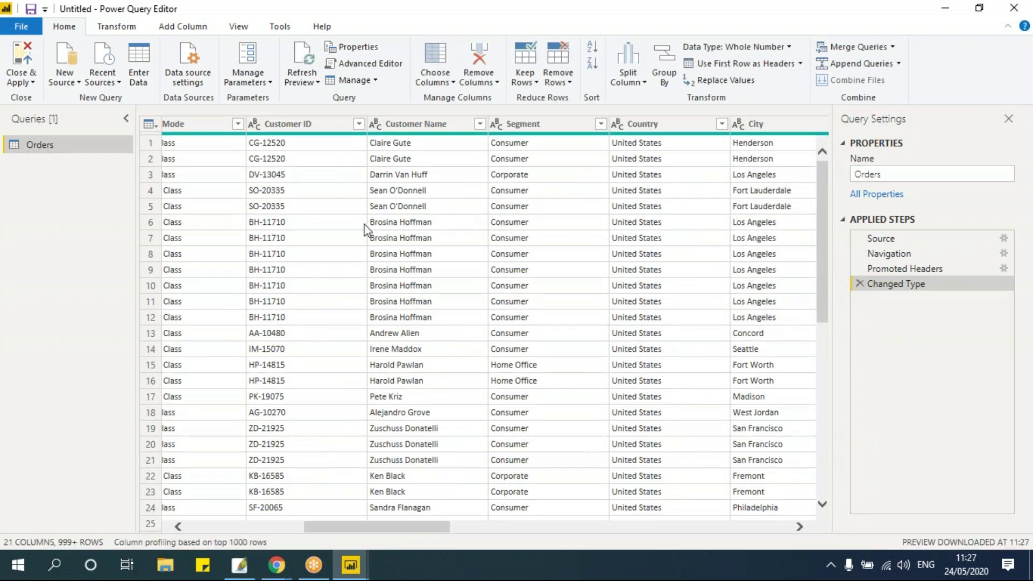
Step: Filter the Region column of the Orders query to keep only Central and East
drag(422, 531, 541, 530)
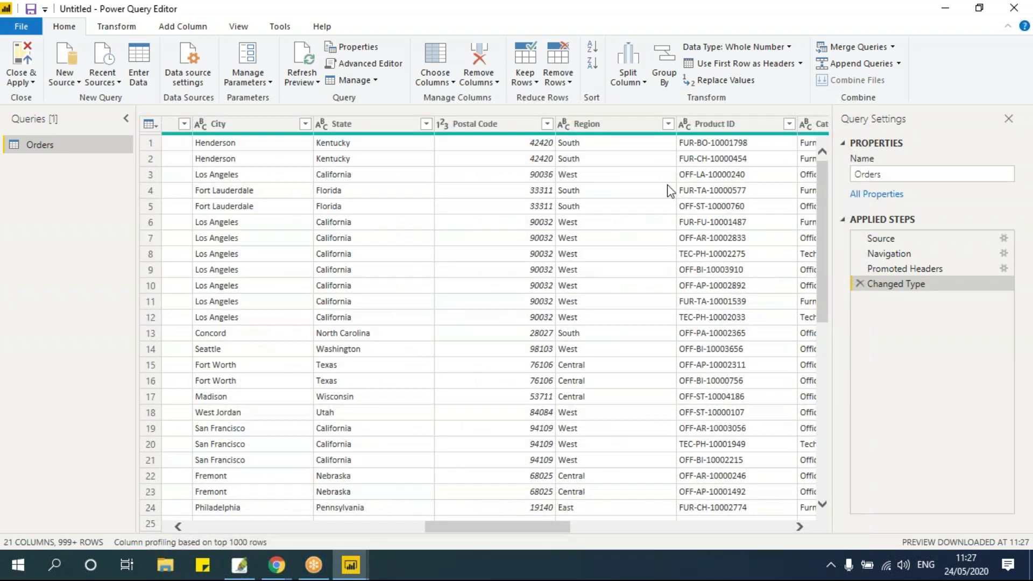
click(618, 124)
click(668, 123)
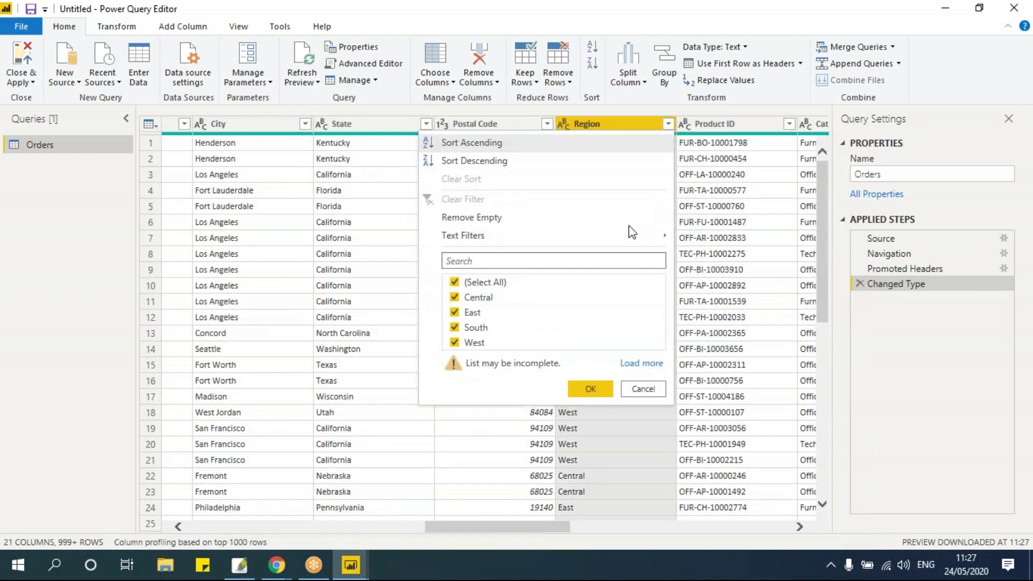
click(455, 283)
click(455, 297)
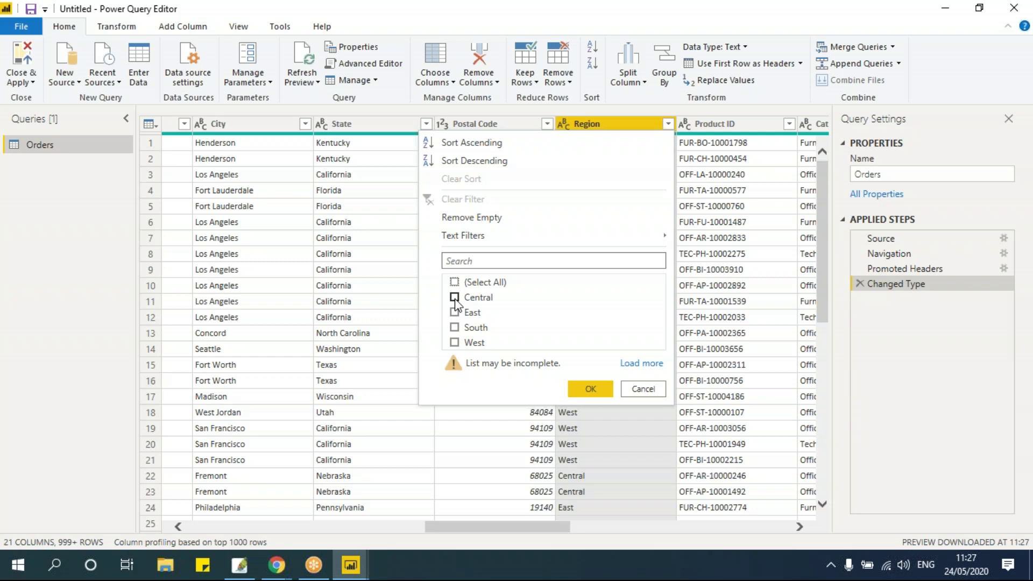
click(590, 388)
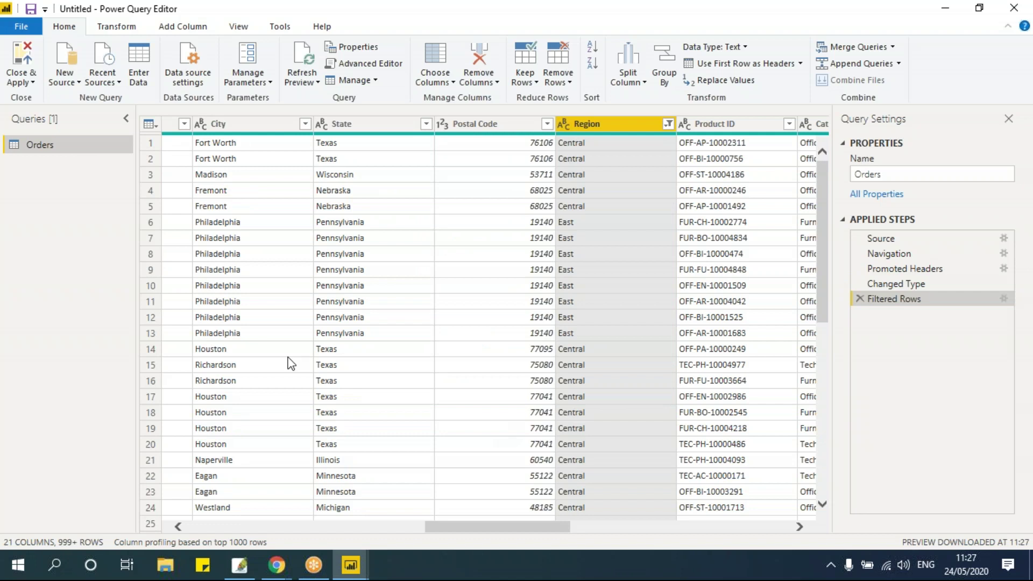
Step: Apply the query change and check the charts on Page 1 and Page 2 of the report in Power BI Desktop
click(24, 83)
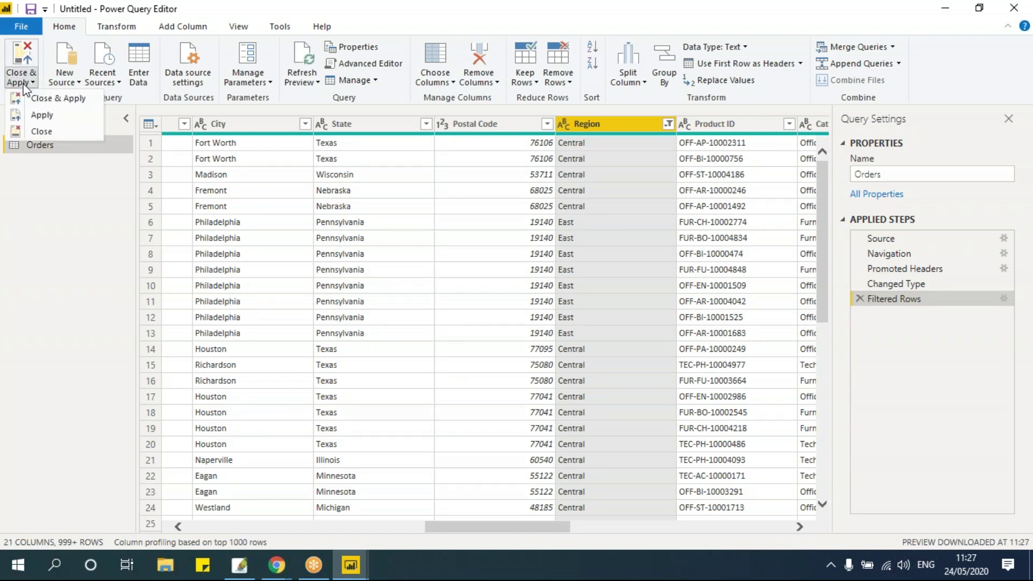
click(38, 114)
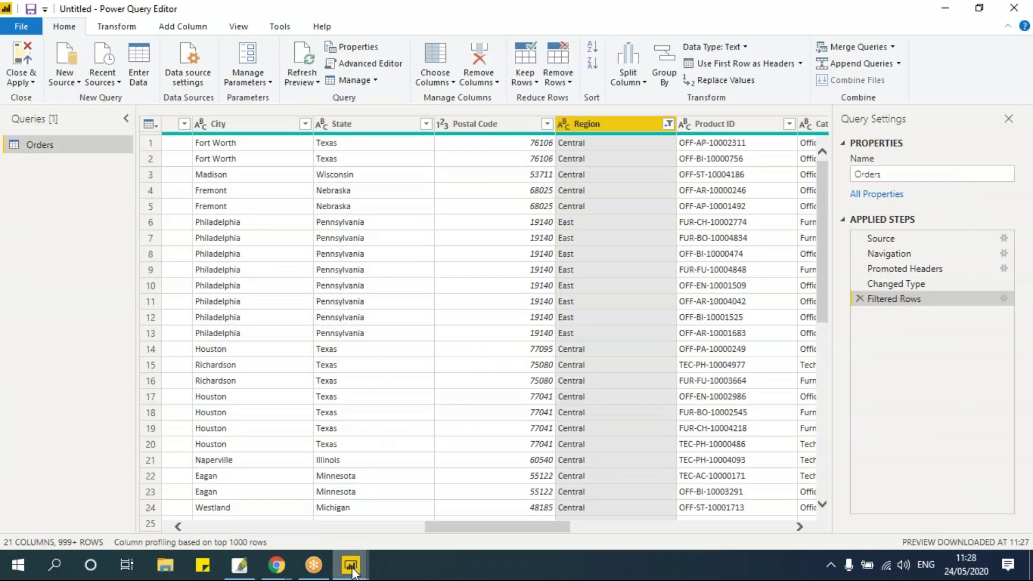
click(301, 516)
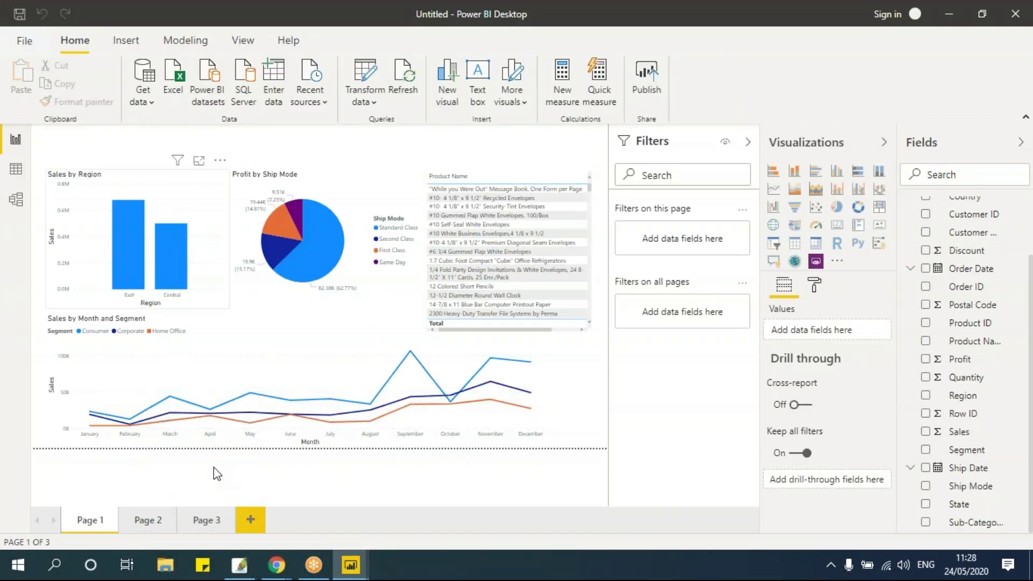
click(161, 523)
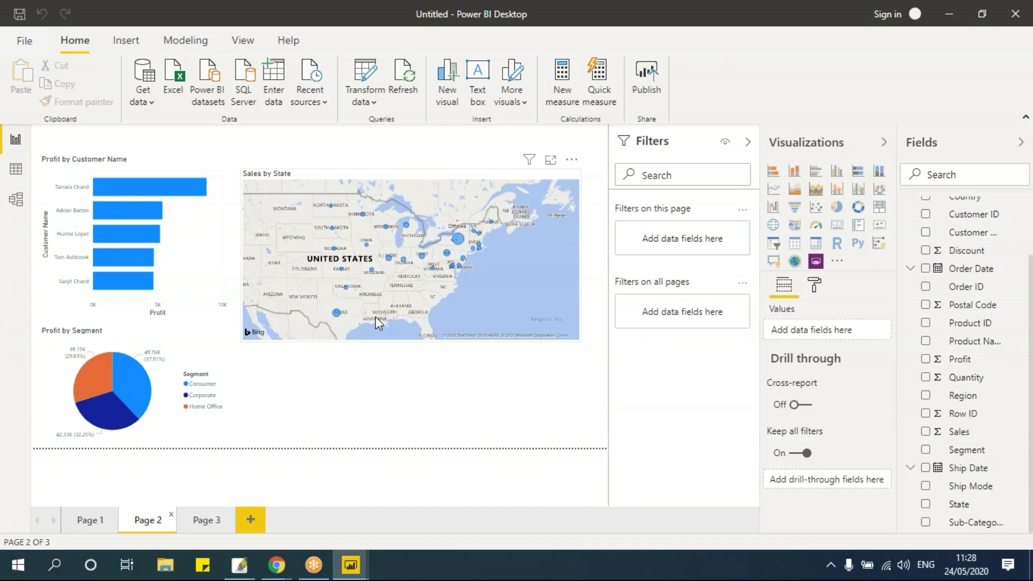
click(96, 520)
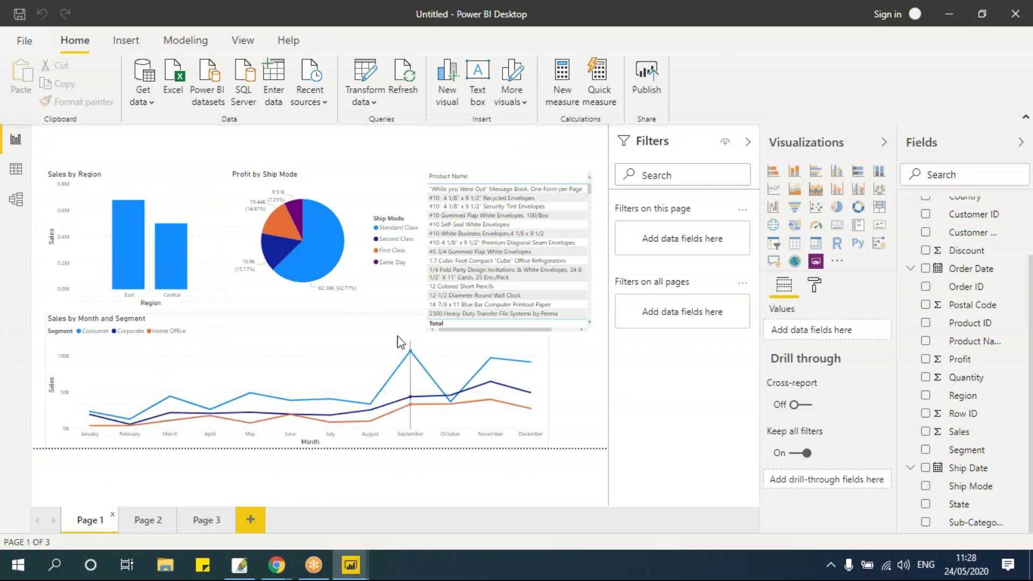
Step: Remove the Category filter from the Sales by Region visual and compare its Region filter values with the Region column in Power Query Editor
click(170, 180)
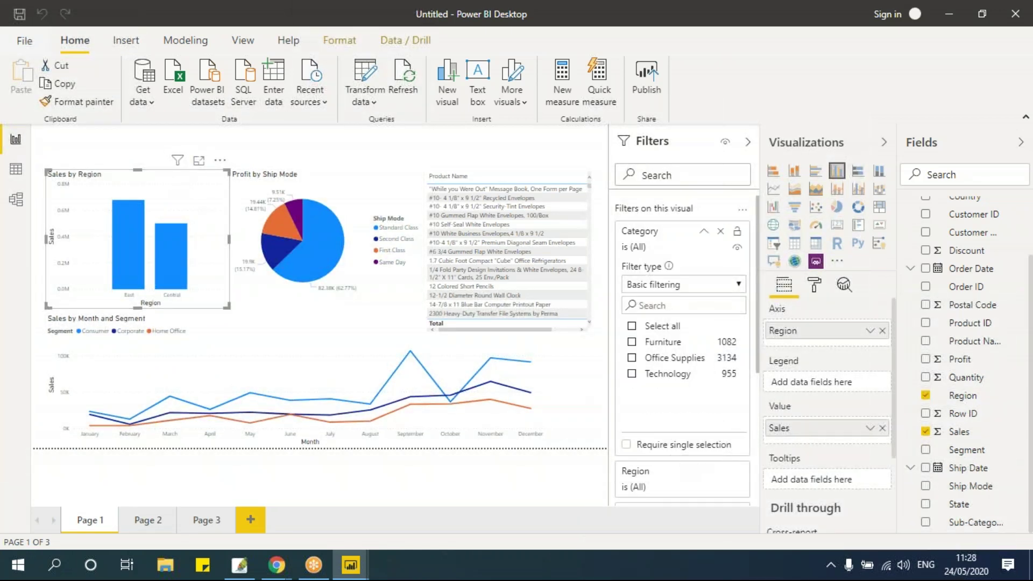
click(721, 233)
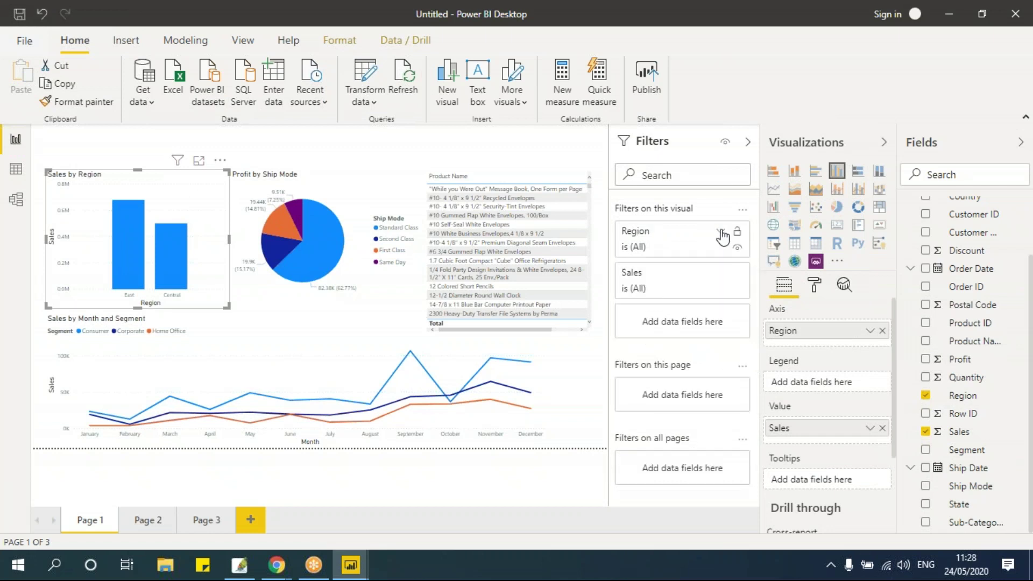
click(721, 232)
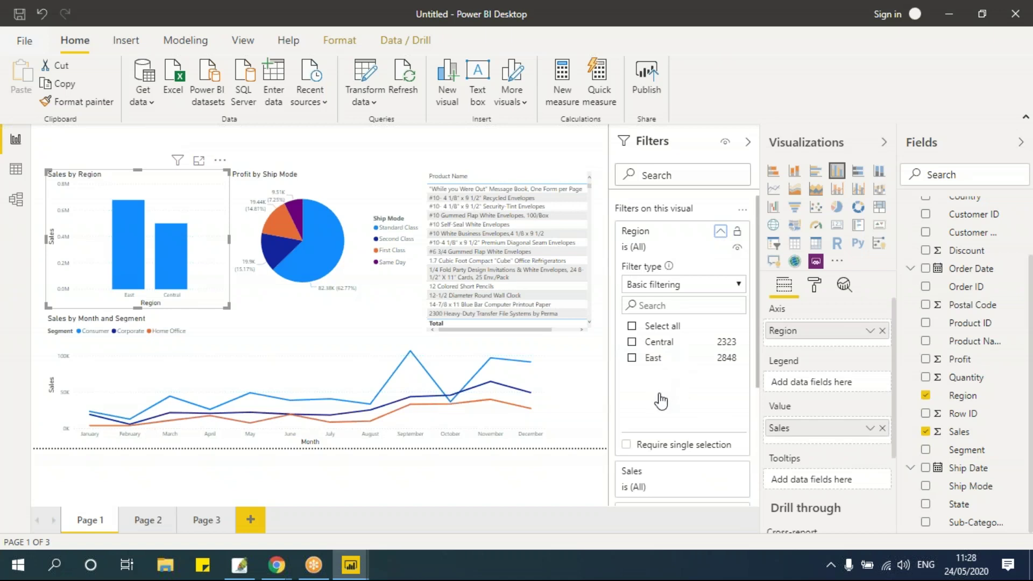
mouse_move(351, 565)
click(432, 530)
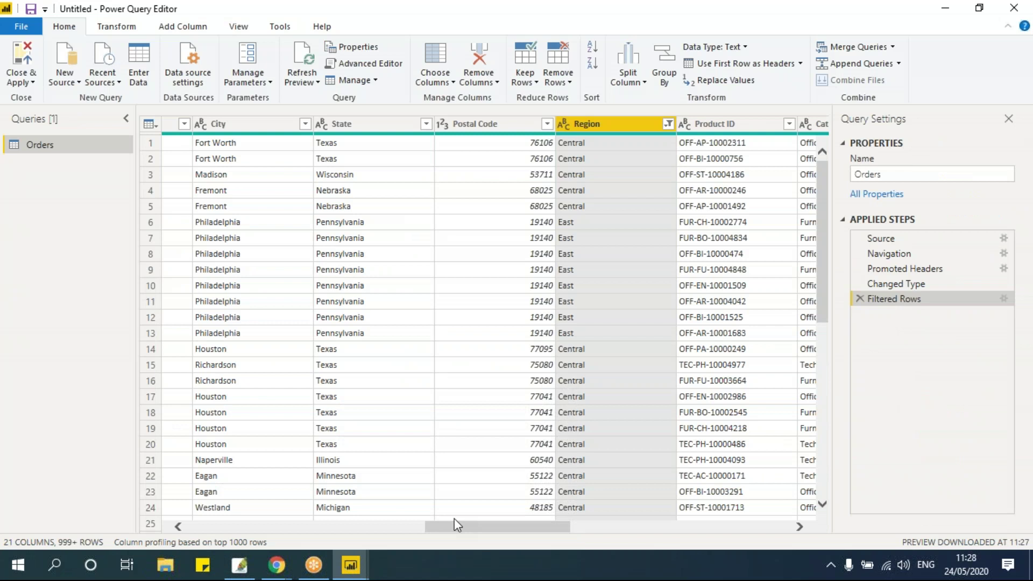
click(350, 565)
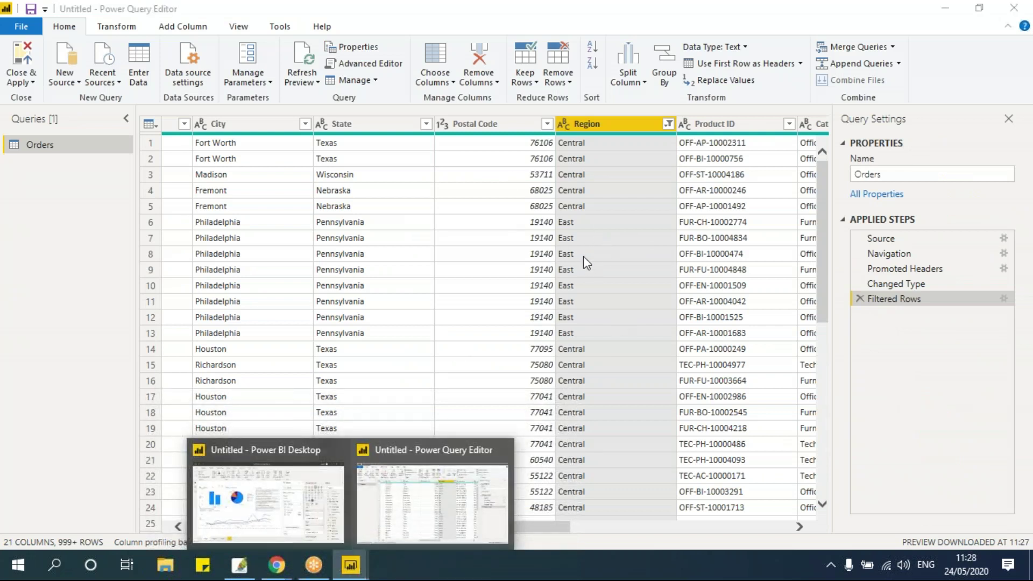
click(287, 542)
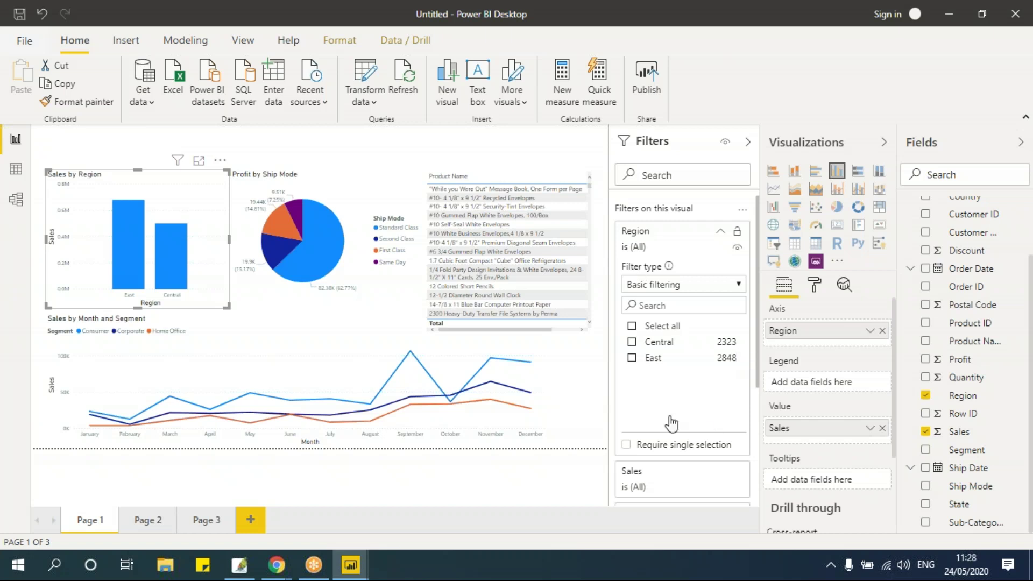
Step: In Power Query Editor, hide the query settings and filter Sub-Category to Accessories, Appliances, Art, Binders, Bookcases, Chairs and Copiers
mouse_move(350, 564)
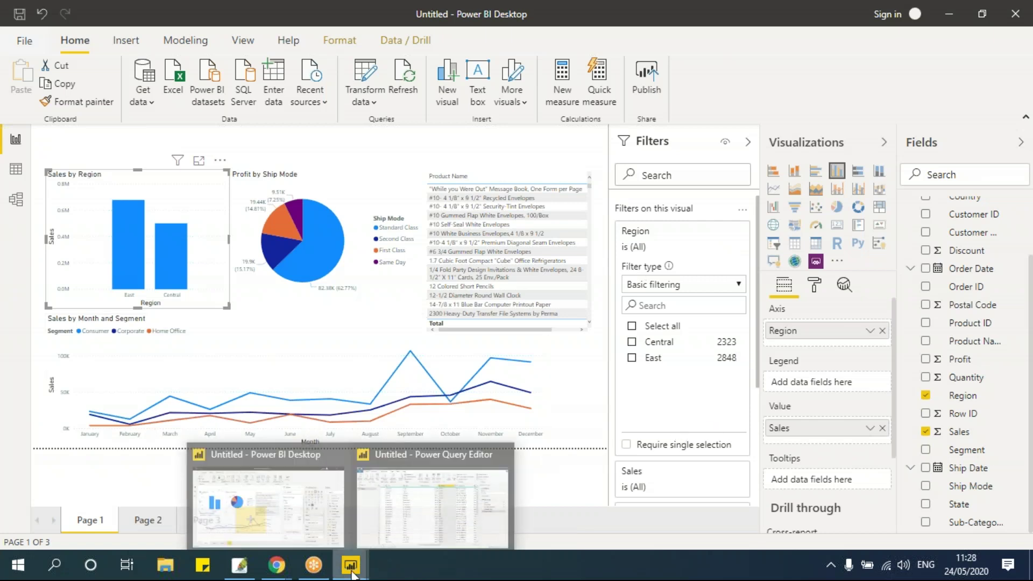
click(406, 514)
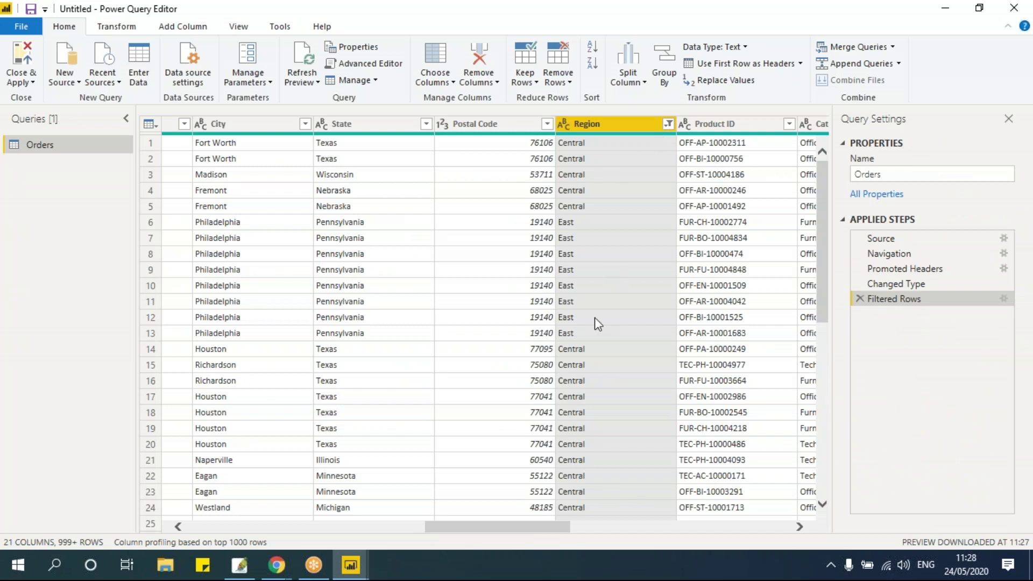
click(1007, 119)
drag(562, 526, 728, 528)
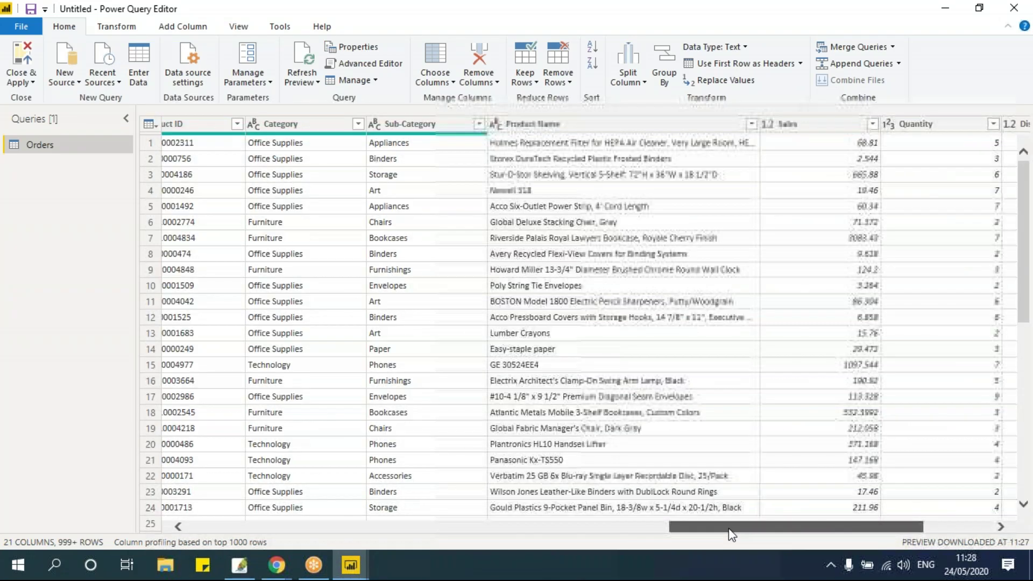
click(478, 124)
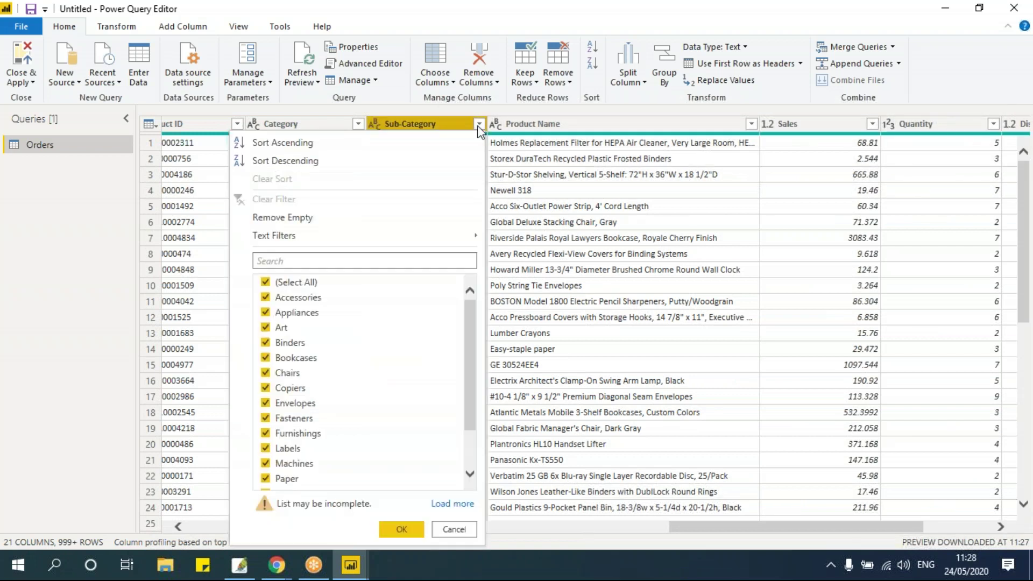
click(265, 281)
click(265, 297)
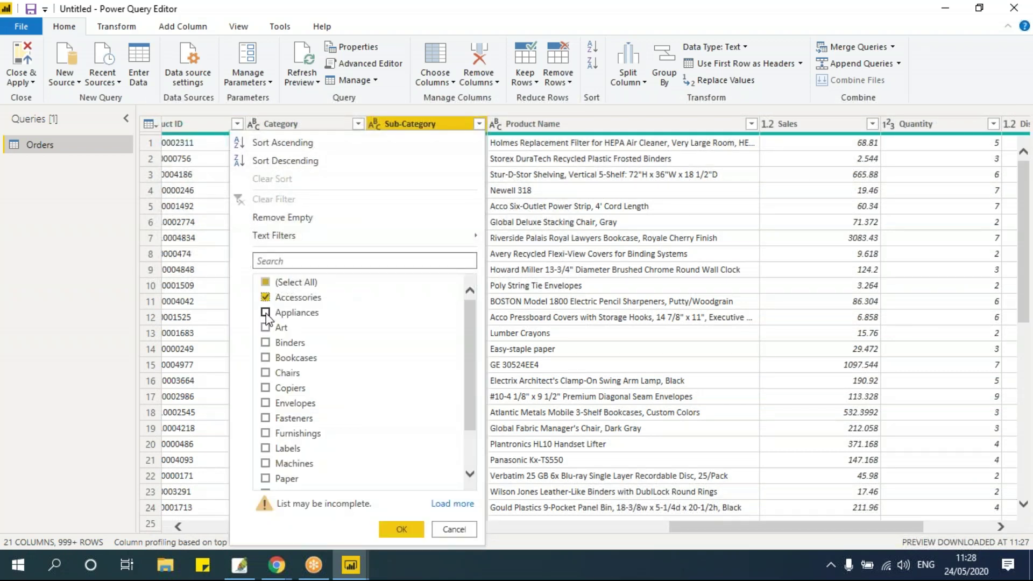
click(265, 328)
click(265, 342)
click(265, 358)
click(265, 373)
click(265, 388)
click(401, 529)
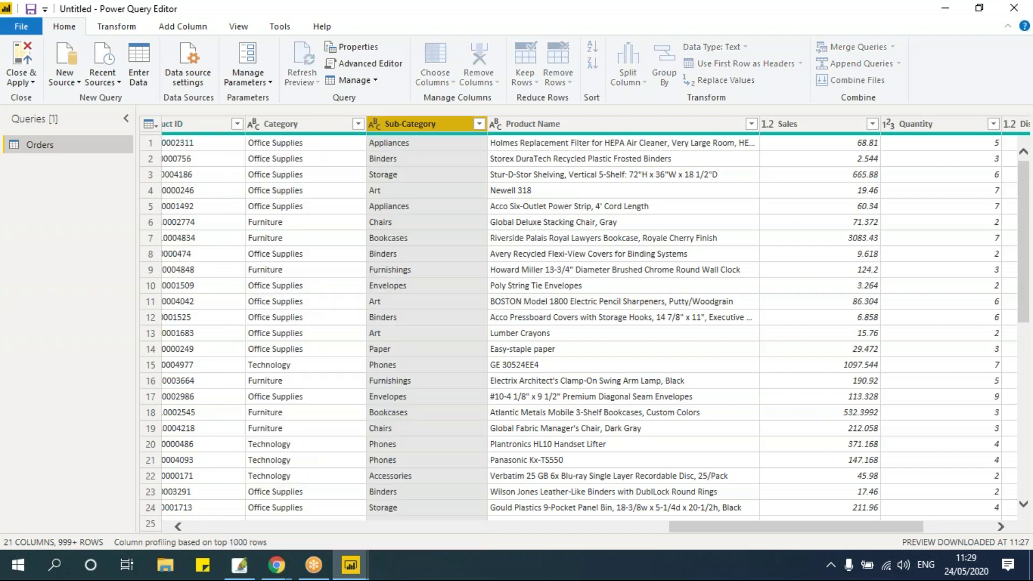
Step: Check the report in Power BI Desktop, return to Power Query Editor and apply the pending Sub-Category filter
click(350, 564)
click(307, 520)
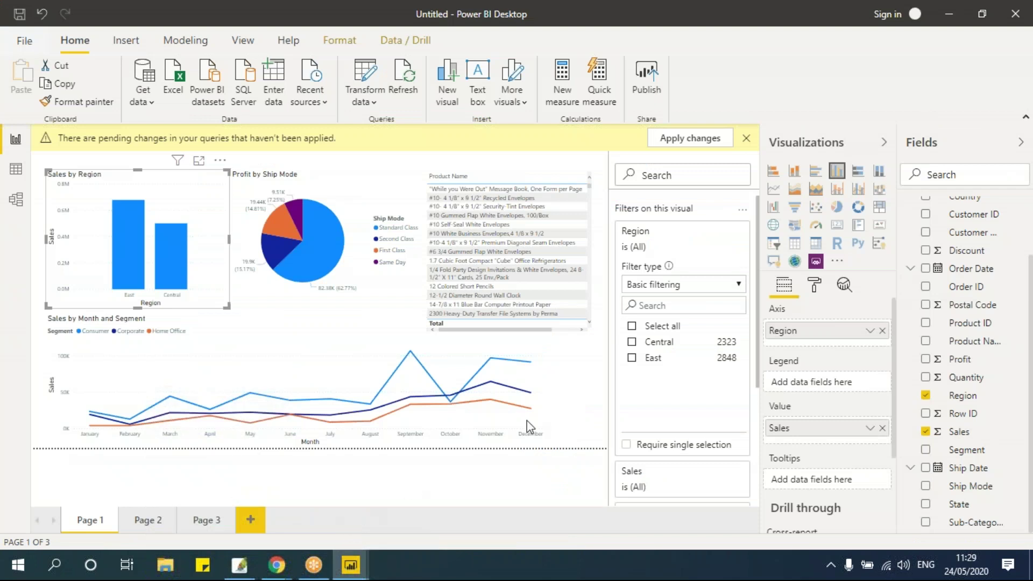
click(350, 564)
click(428, 523)
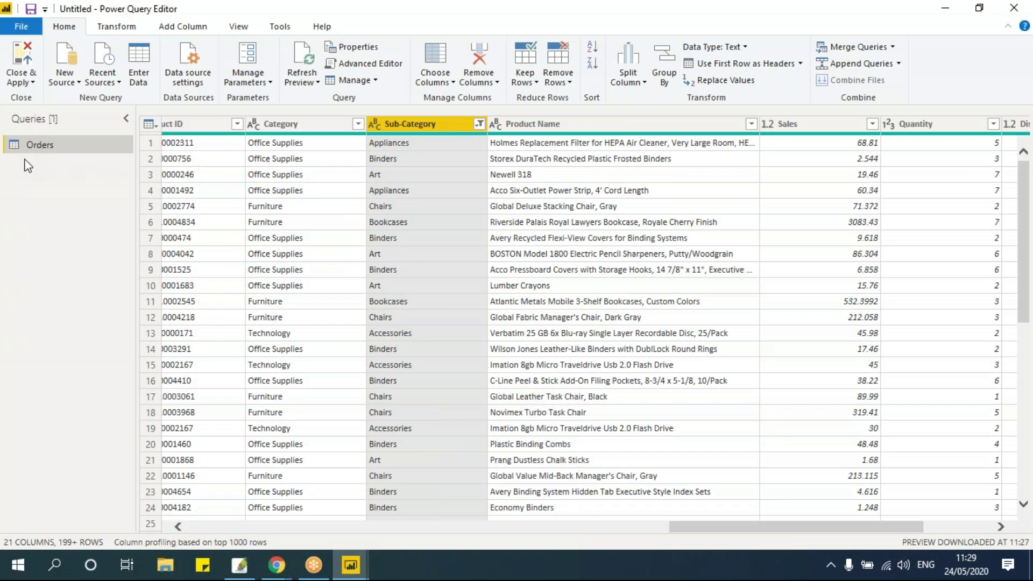
click(24, 80)
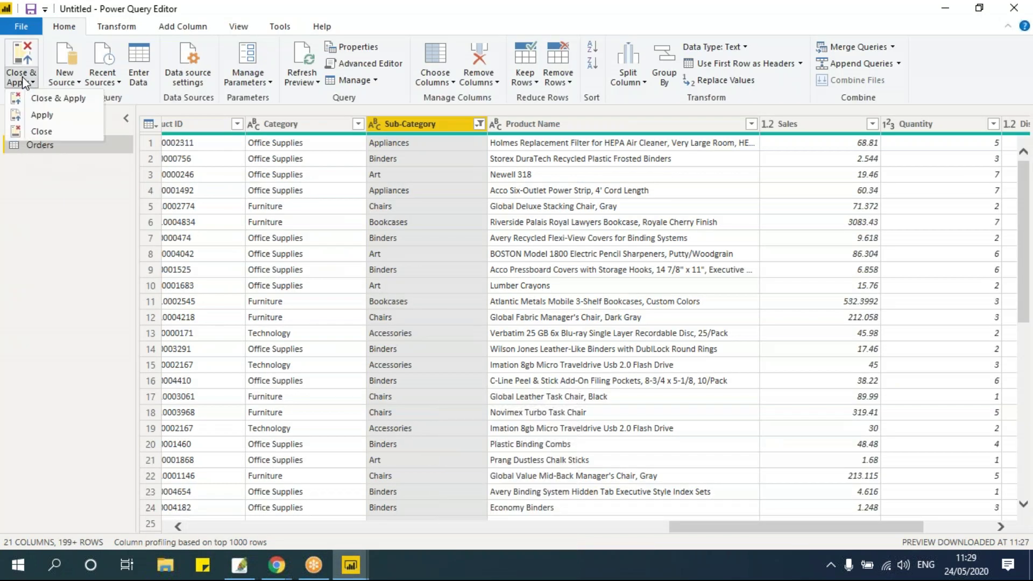
click(40, 131)
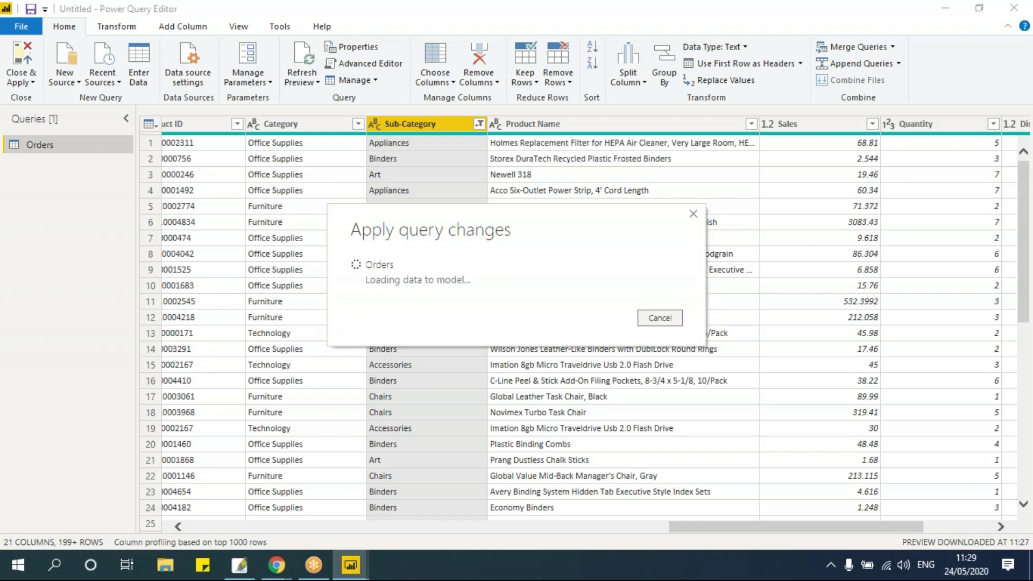
Step: Switch to Page 2 of the report in Power BI Desktop and add Sub-Category as a filter on this page
mouse_move(350, 563)
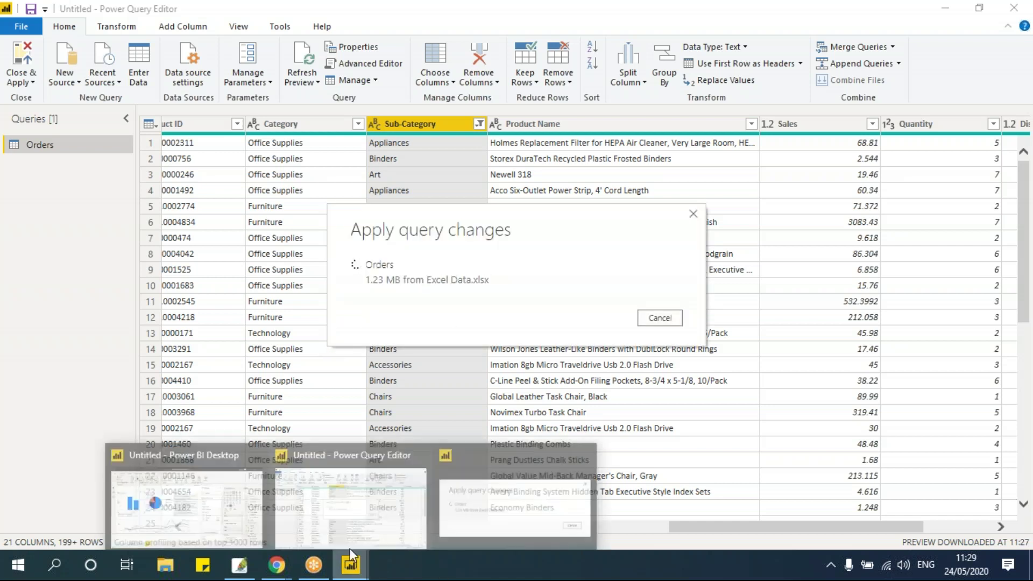
mouse_move(263, 514)
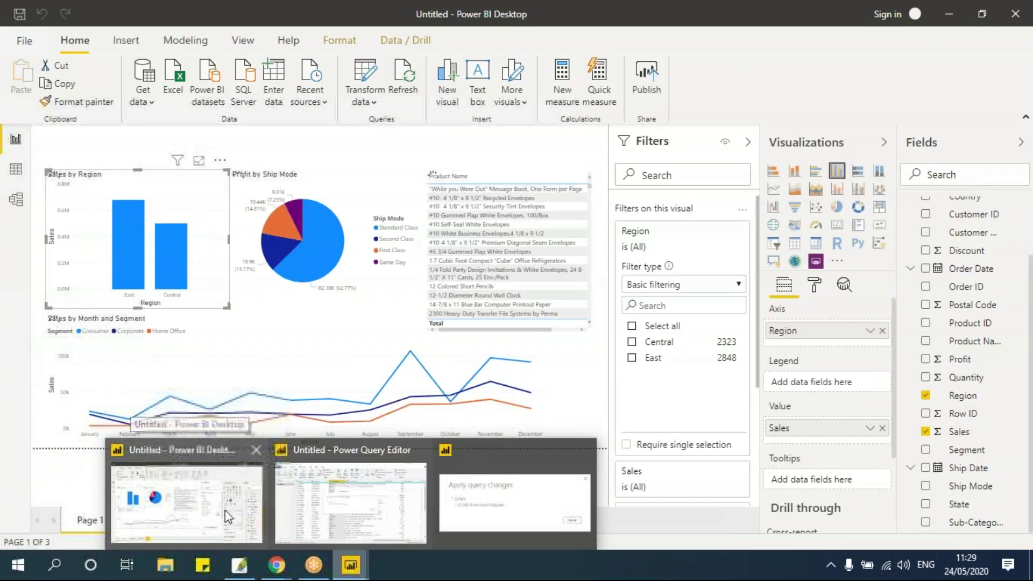
mouse_move(428, 509)
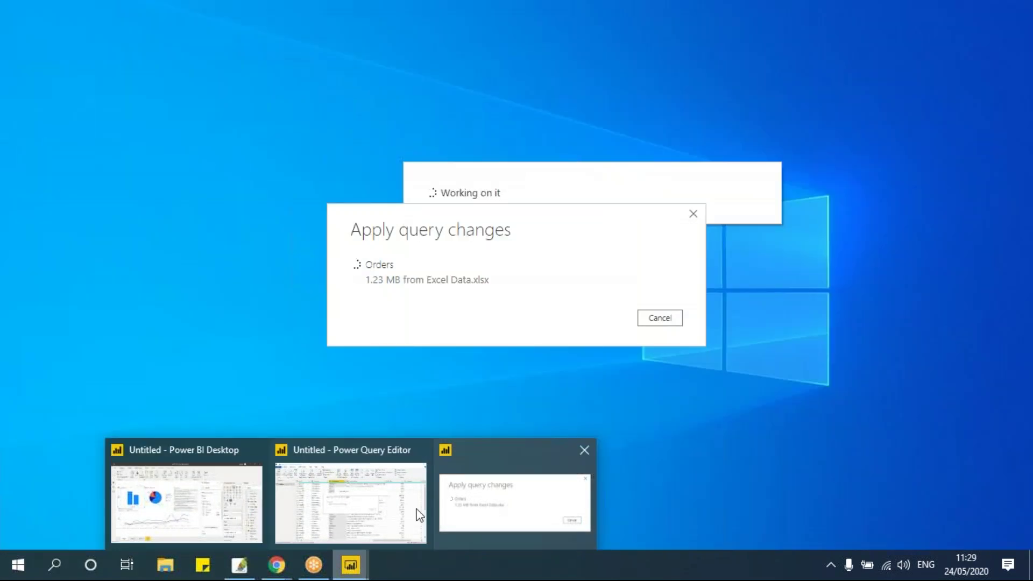
click(346, 493)
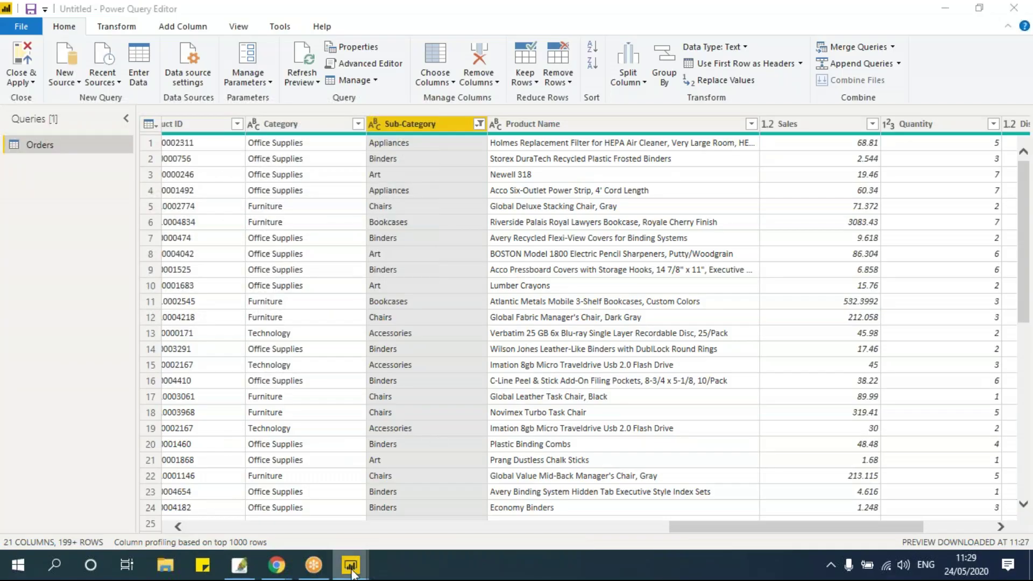
mouse_move(350, 564)
click(283, 544)
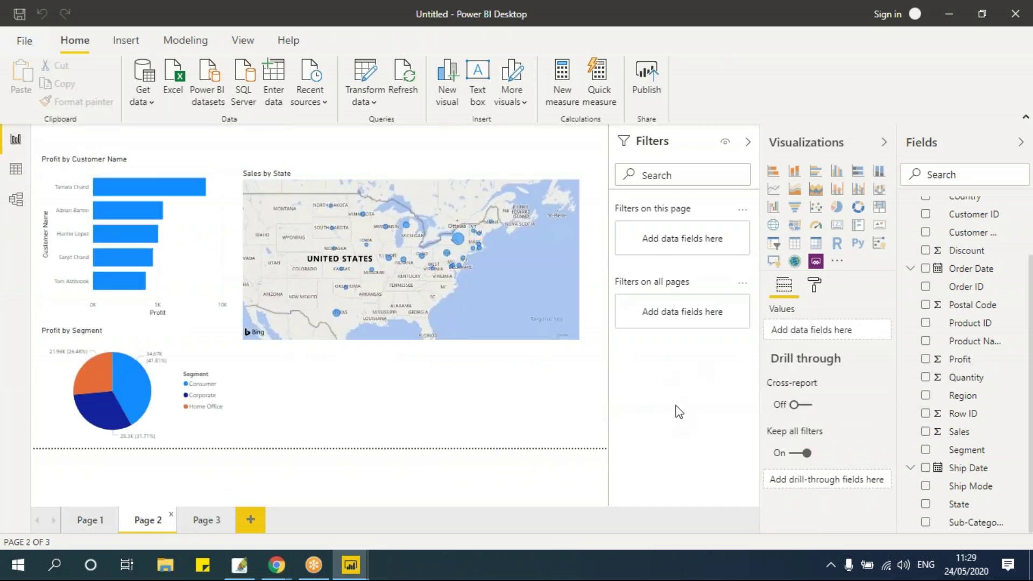
drag(1000, 525, 702, 238)
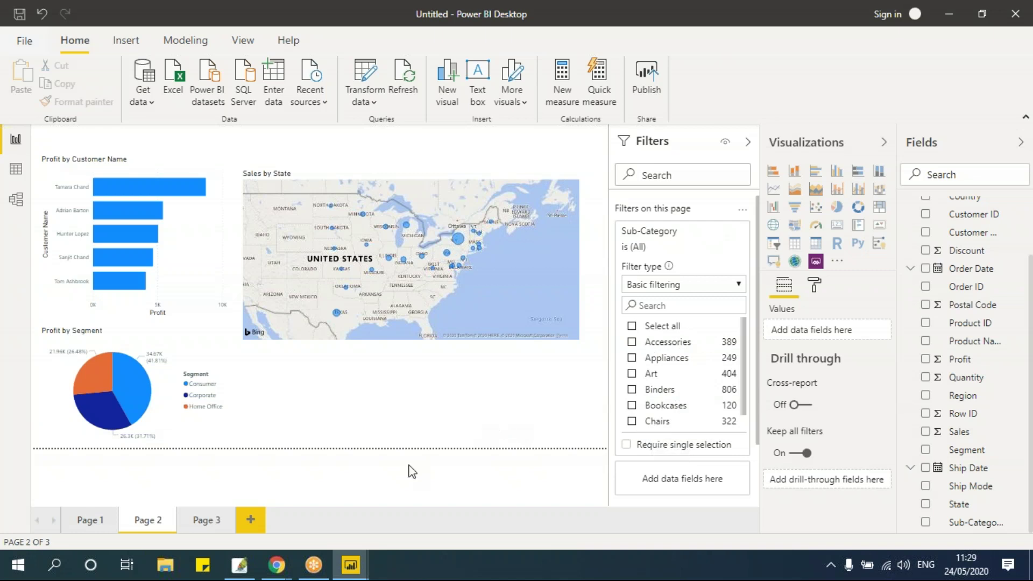
Step: Switch to Power Query Editor and filter the Orders Profit column to rows greater than or equal to 0
mouse_move(351, 565)
click(388, 533)
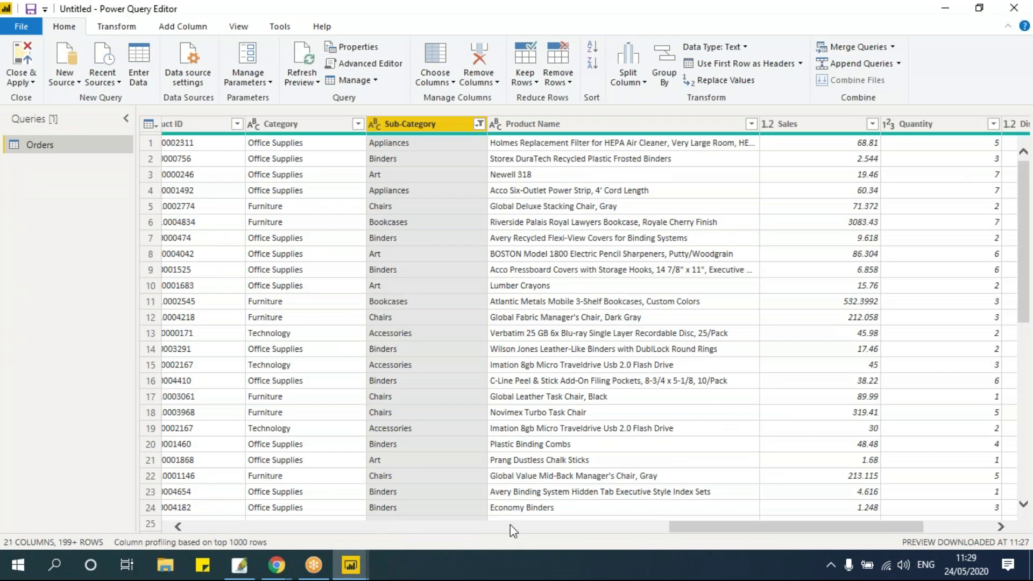
drag(731, 526, 797, 527)
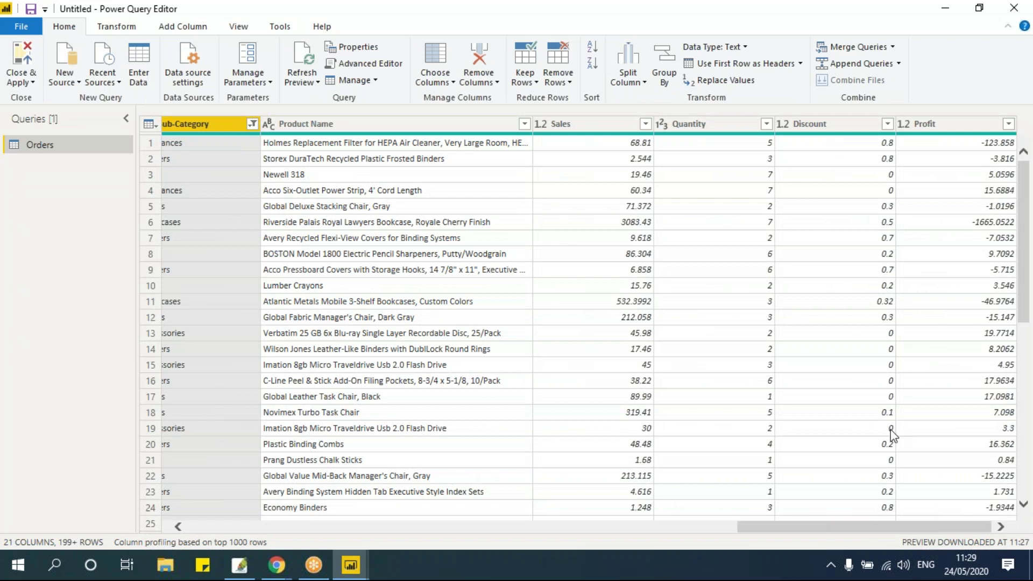
click(1008, 123)
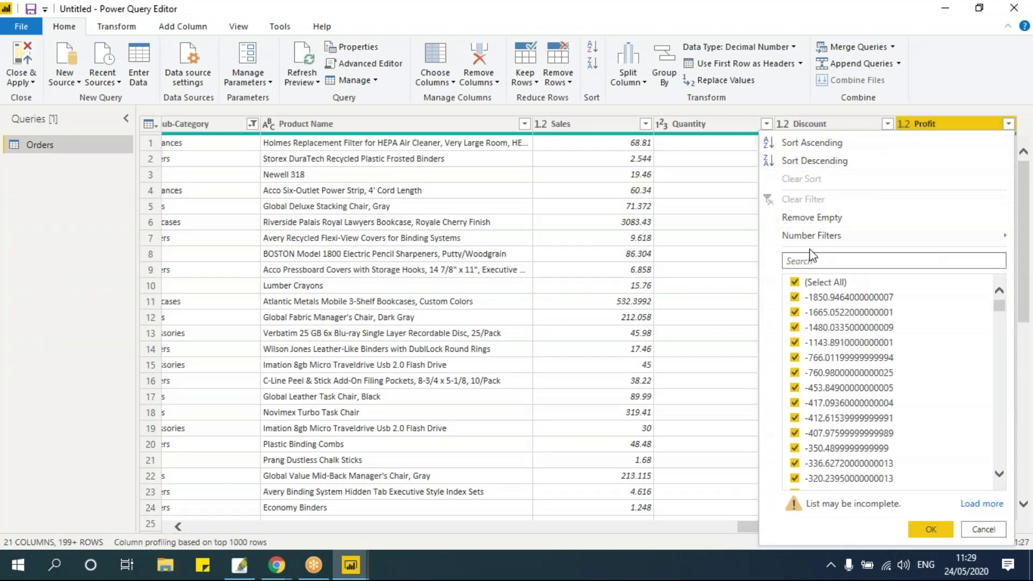
mouse_move(798, 241)
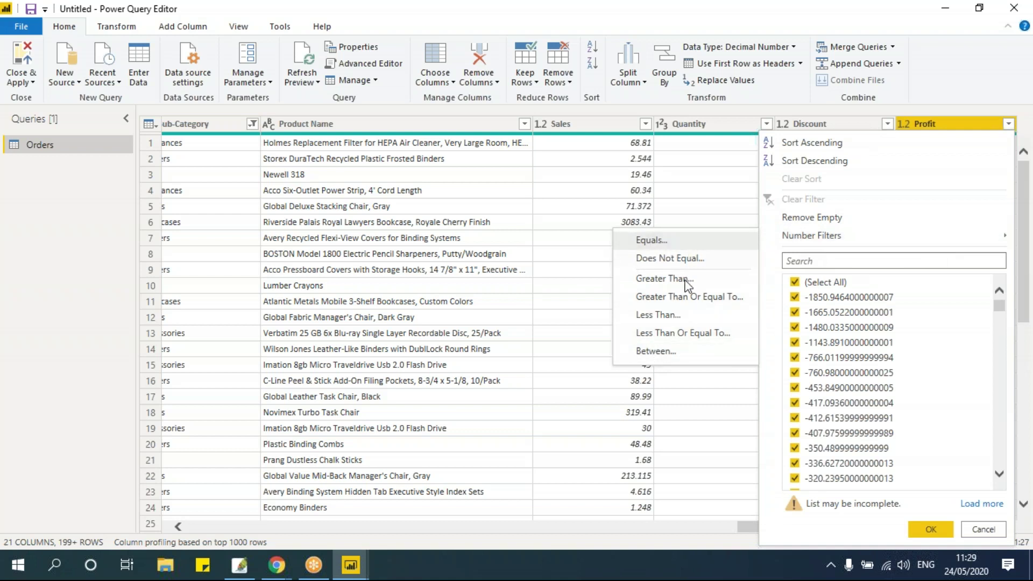
click(686, 299)
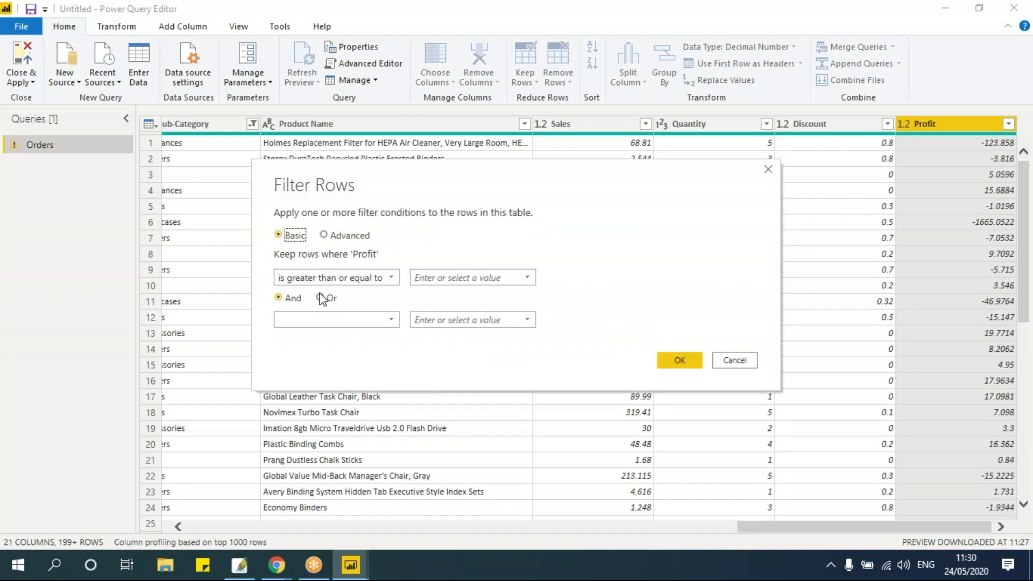
click(469, 280)
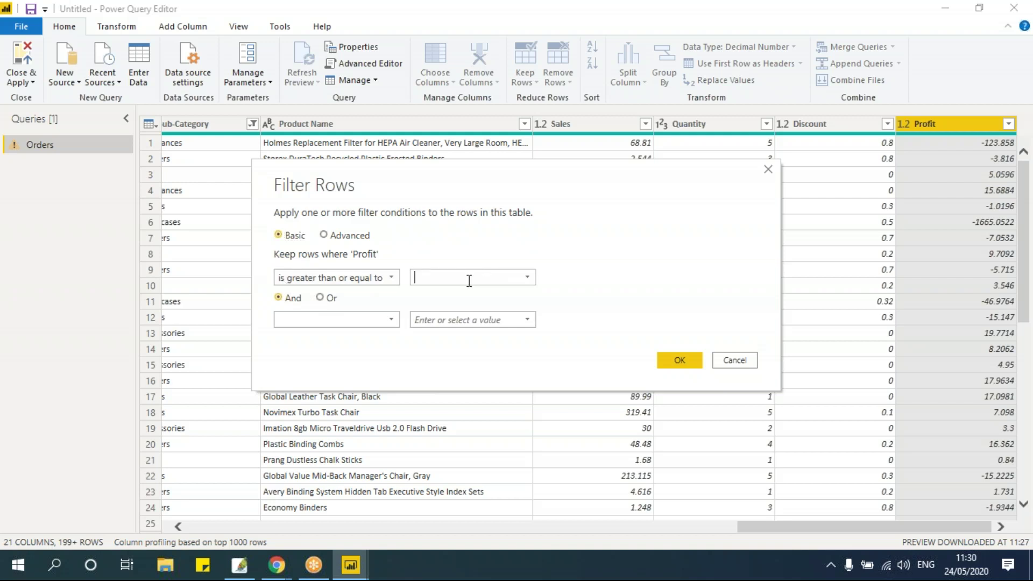
text(0)
click(679, 360)
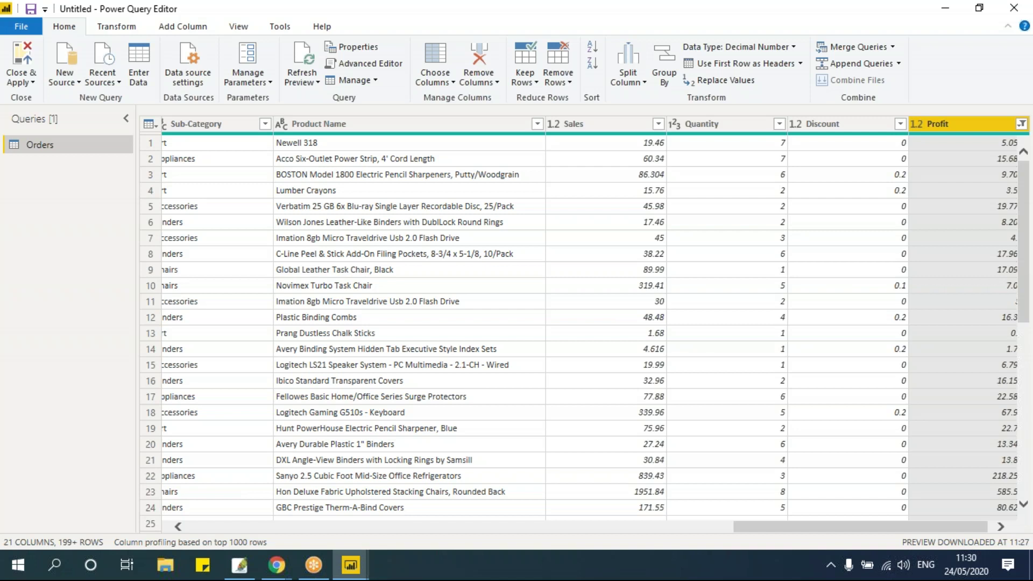
Step: Return to Power BI Desktop and clear the top 5 Customer Name filter from the Profit by Customer Name chart on Page 2
click(351, 565)
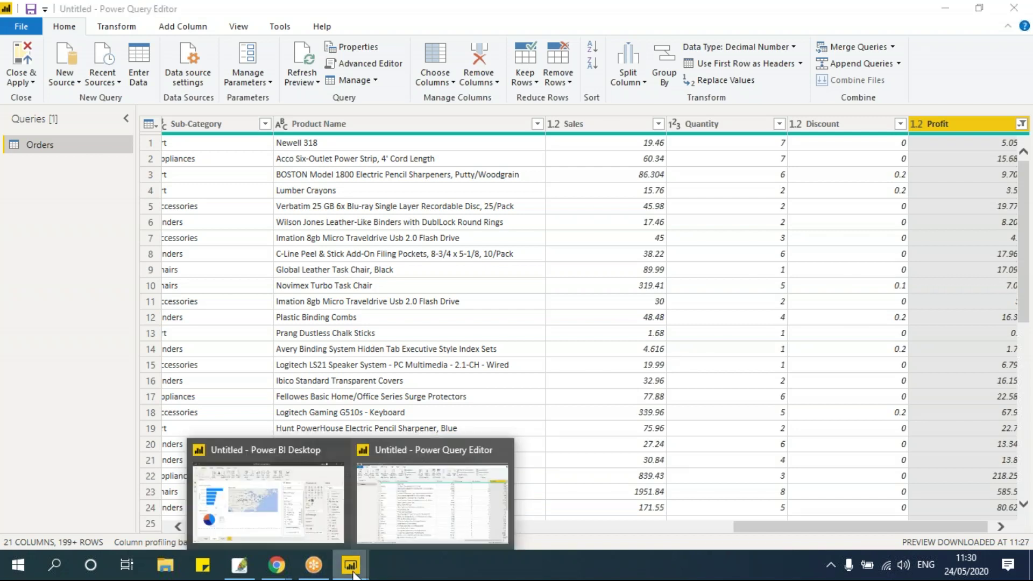
click(318, 514)
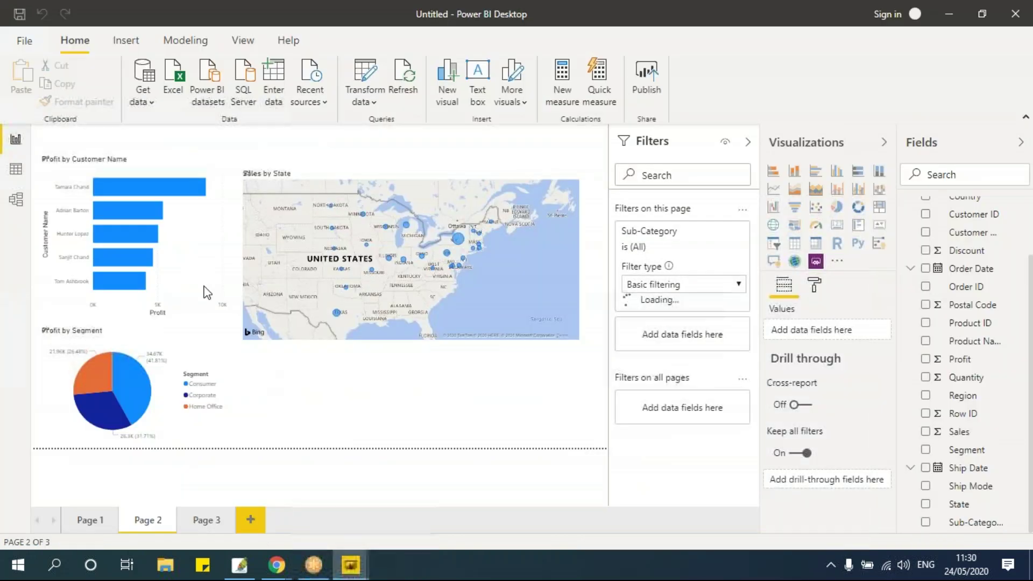
click(154, 165)
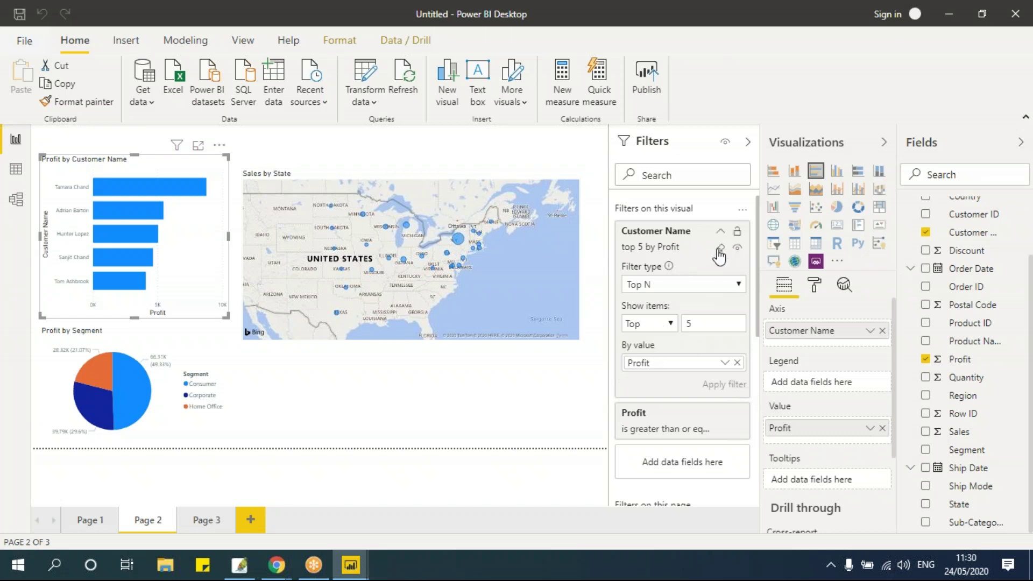
click(720, 248)
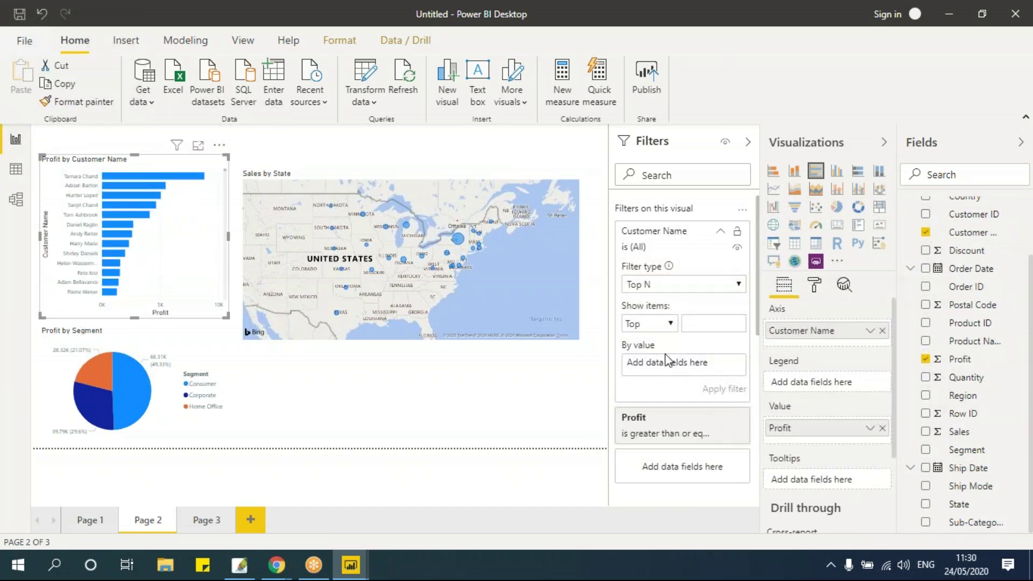
mouse_move(225, 171)
mouse_down()
mouse_move(225, 309)
mouse_move(234, 169)
mouse_up()
click(514, 442)
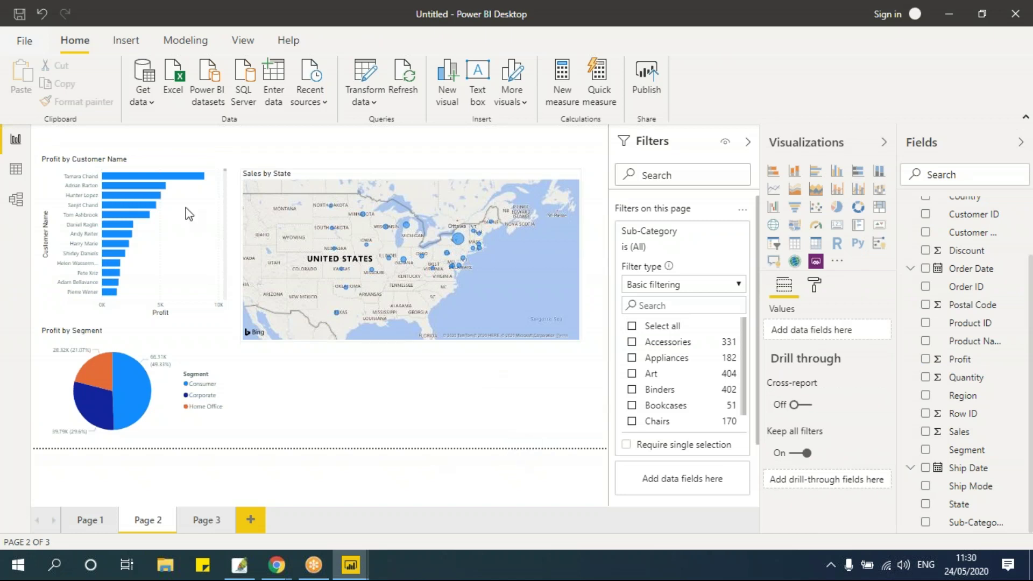
click(167, 161)
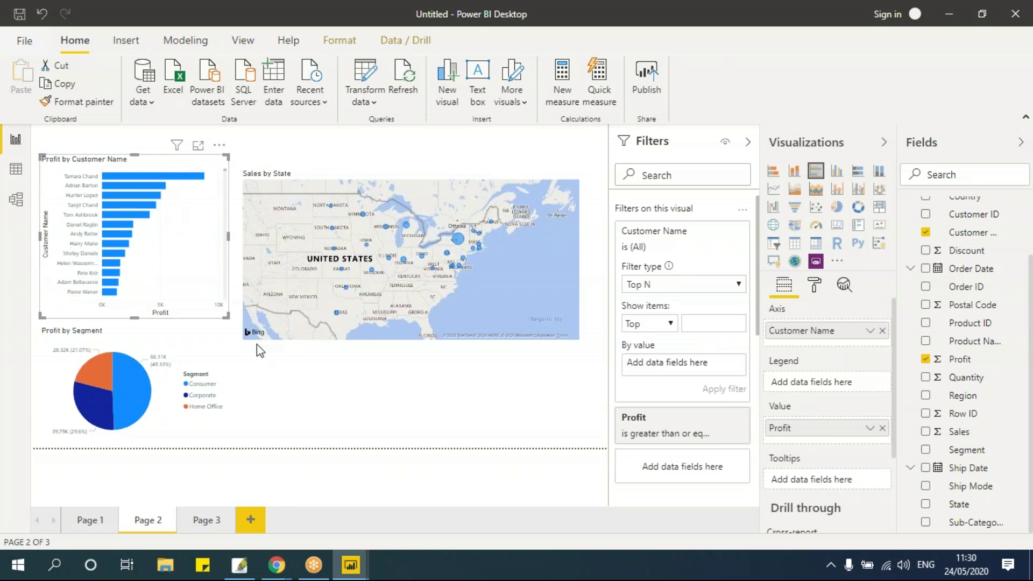
Step: Compare the filtered Orders data in Power Query Editor with the Page 2 visuals in Power BI Desktop
mouse_move(370, 559)
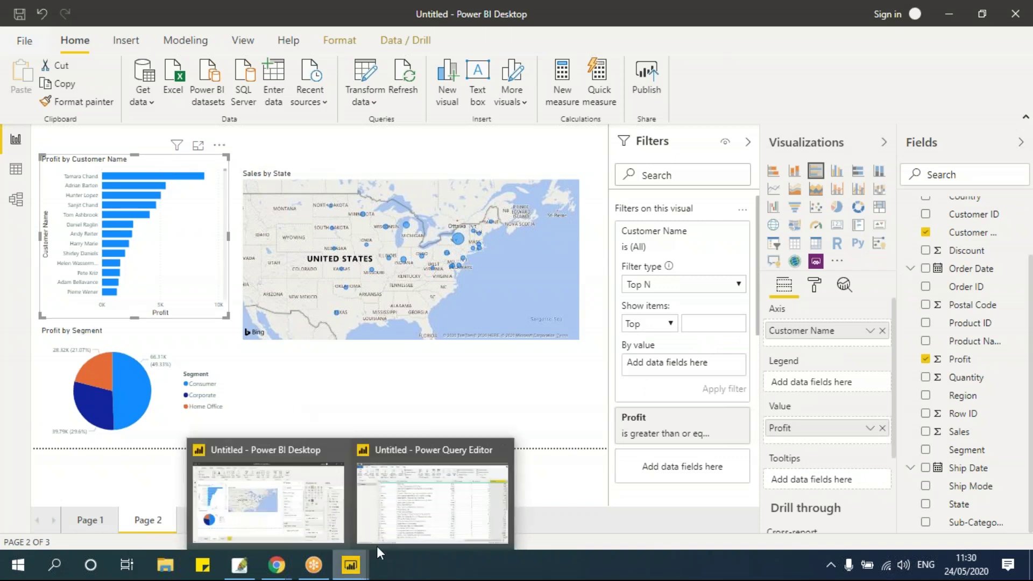
click(398, 484)
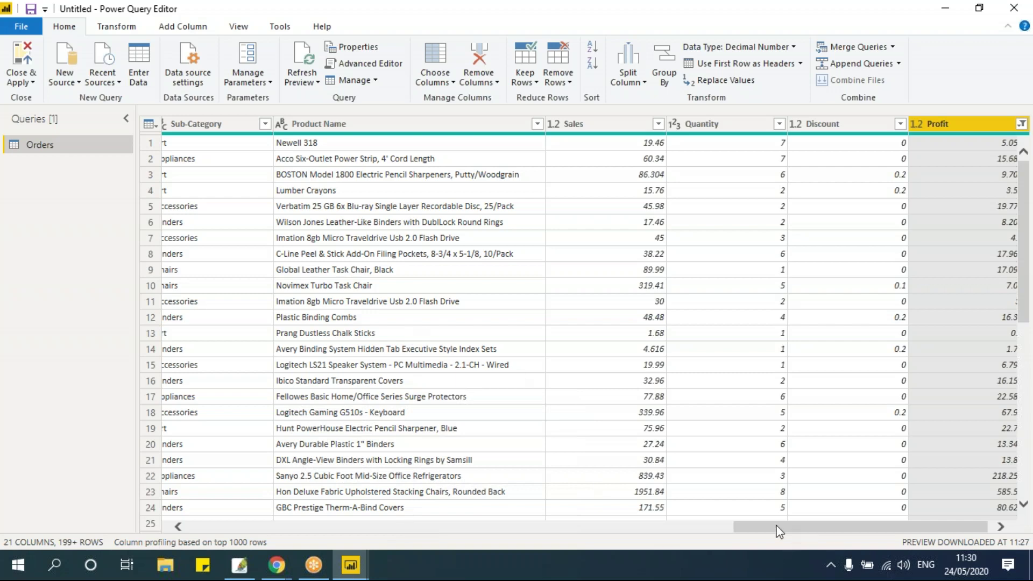
drag(775, 527, 159, 521)
mouse_move(348, 567)
click(335, 541)
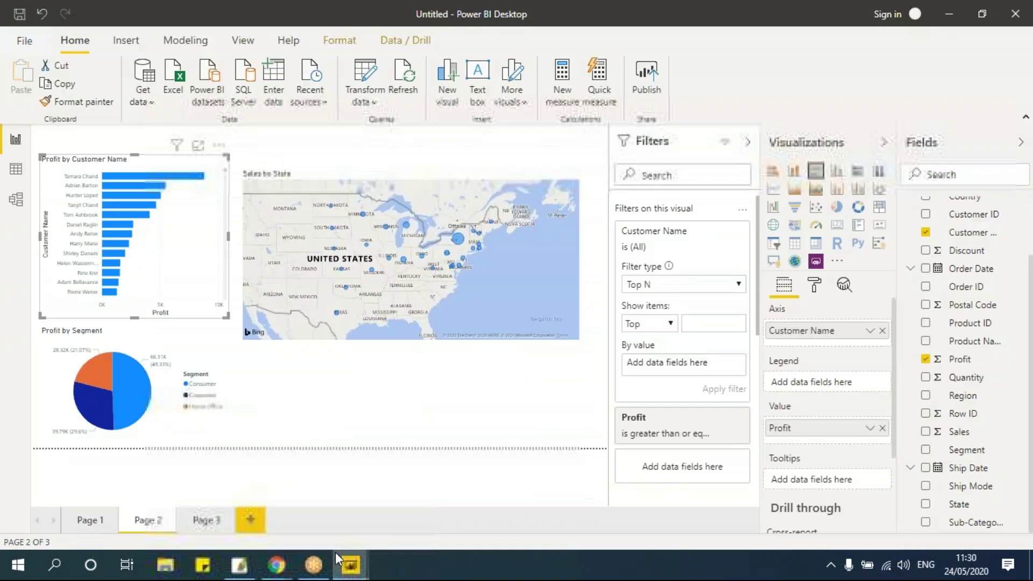
click(386, 534)
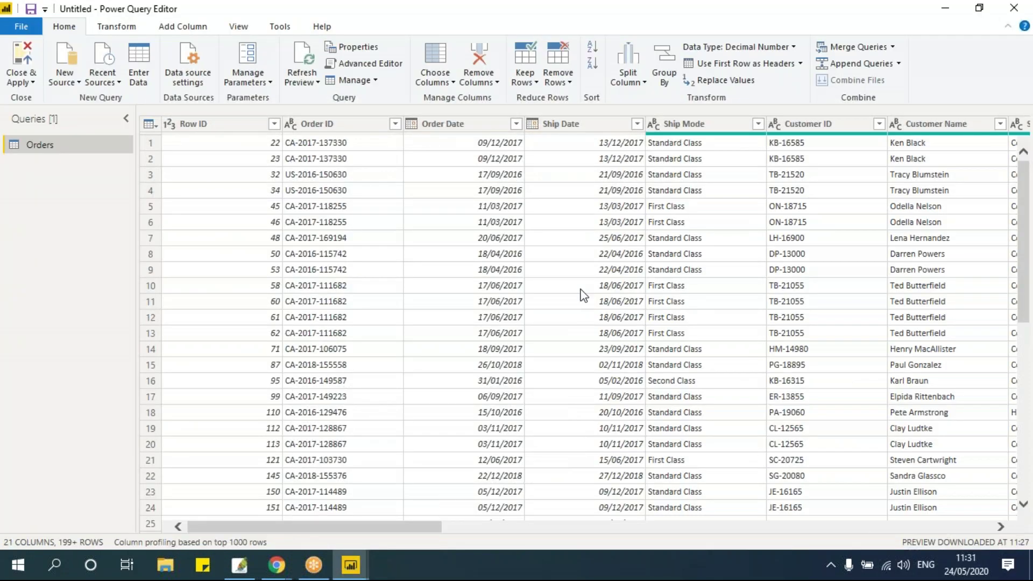
mouse_move(350, 564)
click(312, 479)
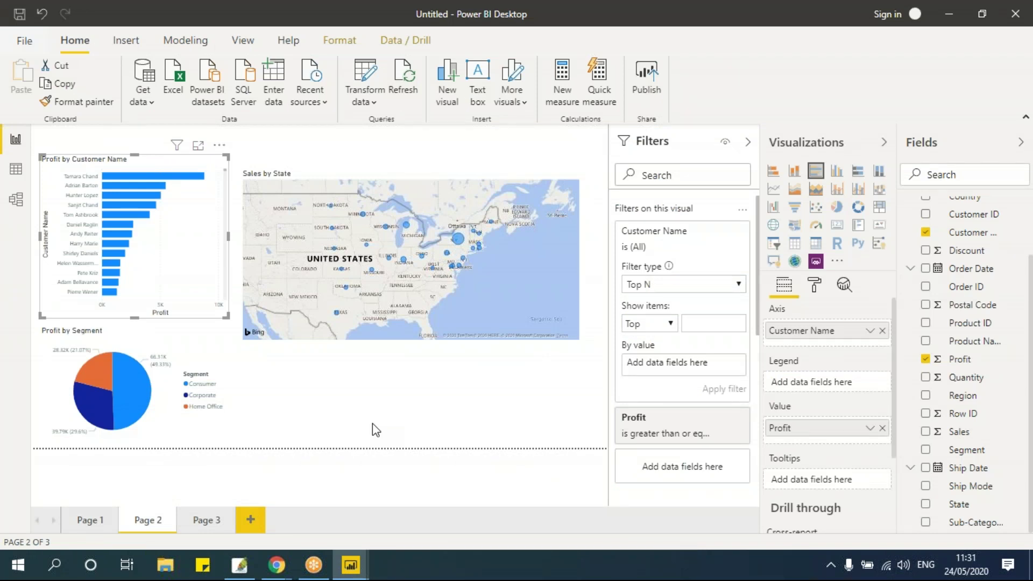
Step: Examine the Region filter values of the Sales by Region chart on Page 1 against the Orders query in Power Query Editor
click(88, 521)
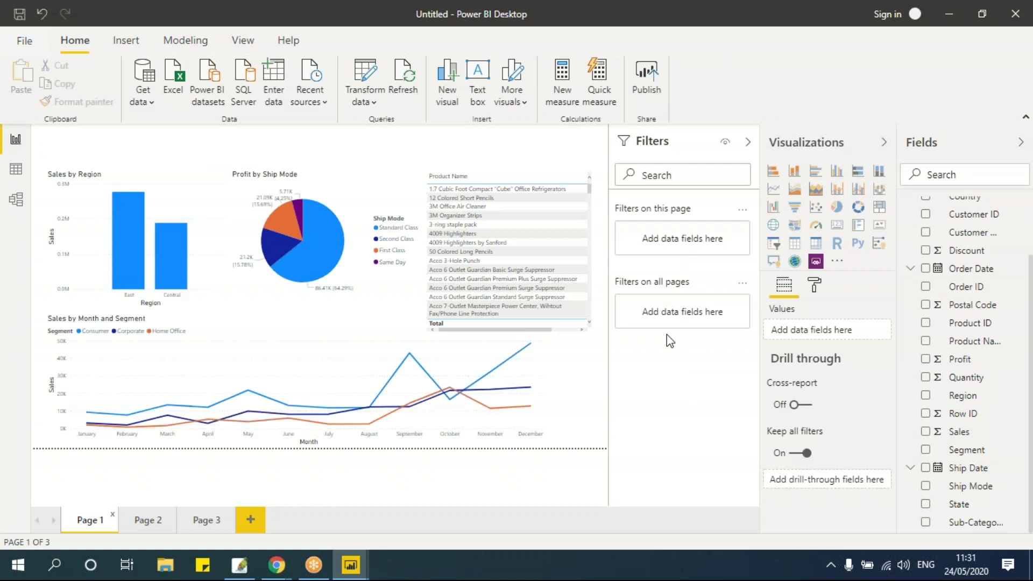
click(157, 177)
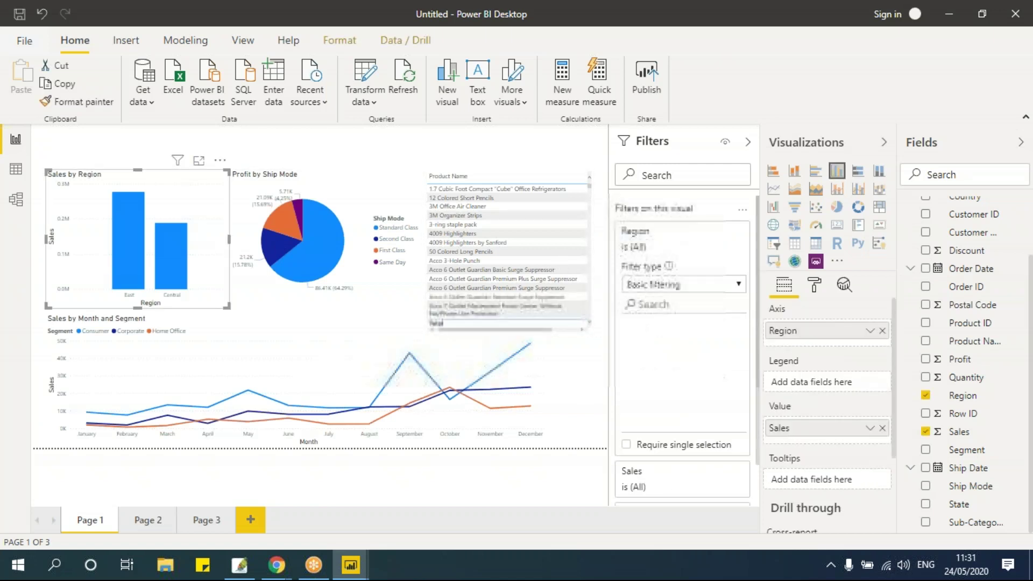
mouse_move(524, 421)
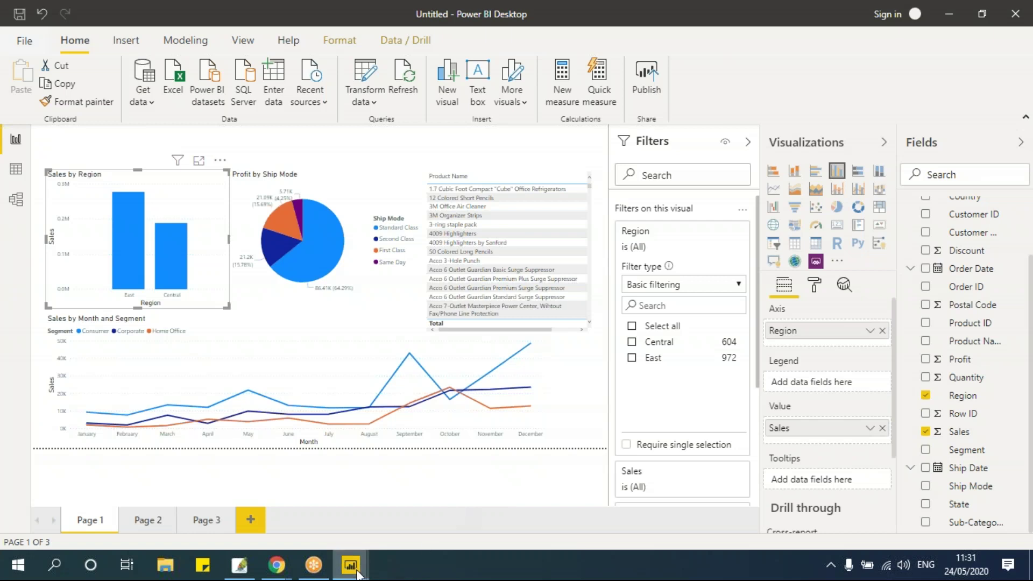
mouse_move(350, 565)
click(420, 526)
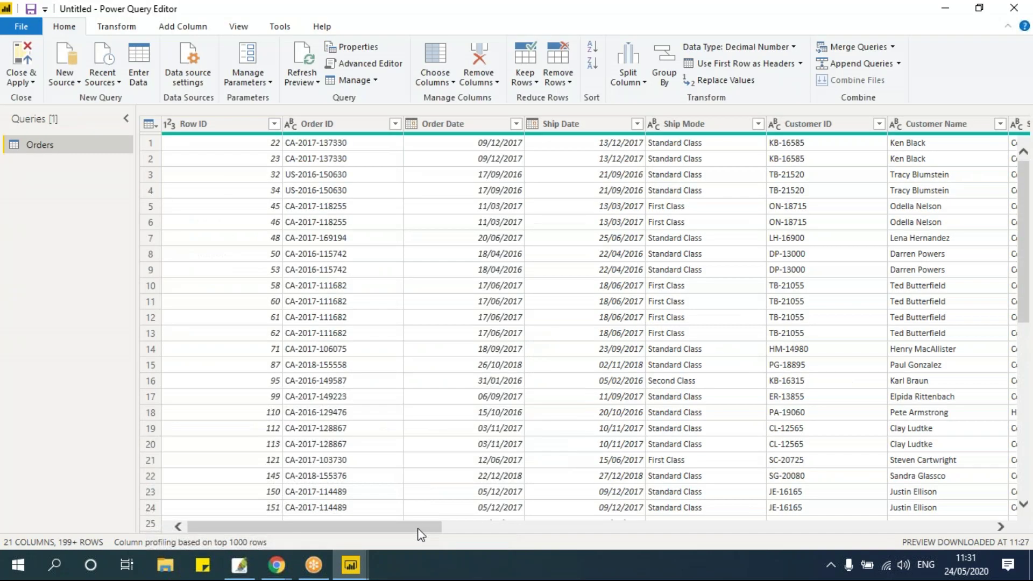
click(323, 522)
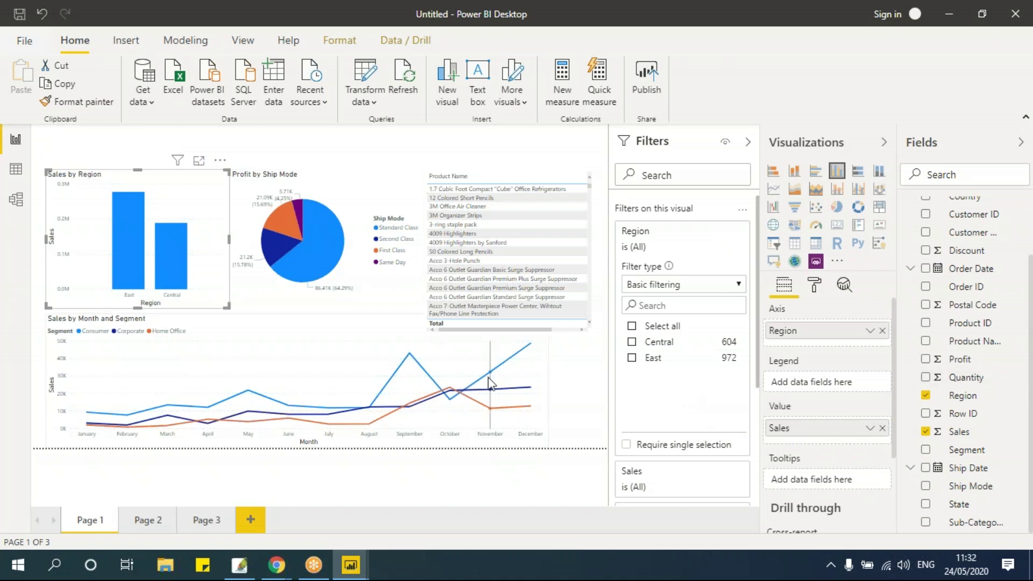
mouse_move(490, 383)
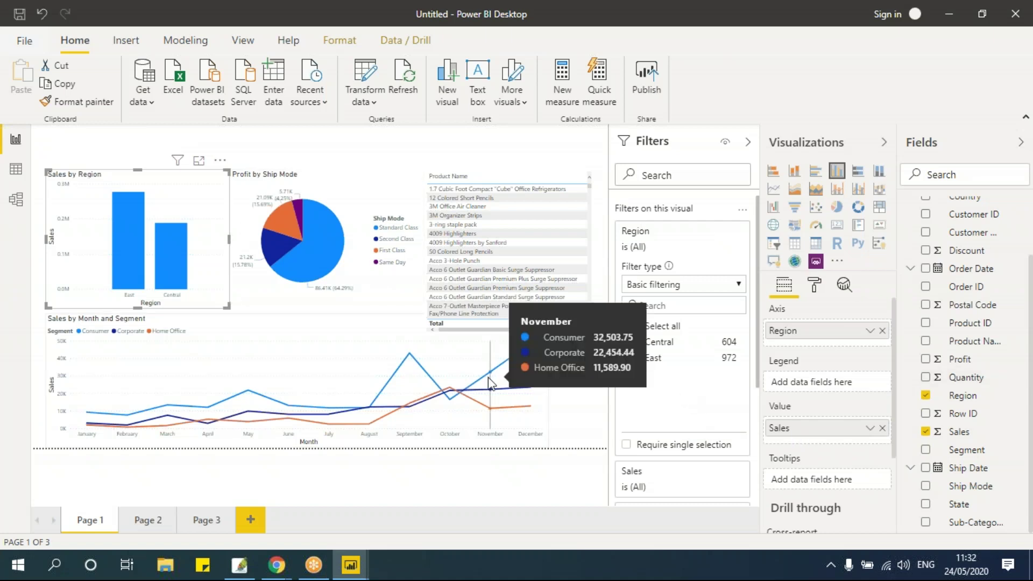
click(552, 482)
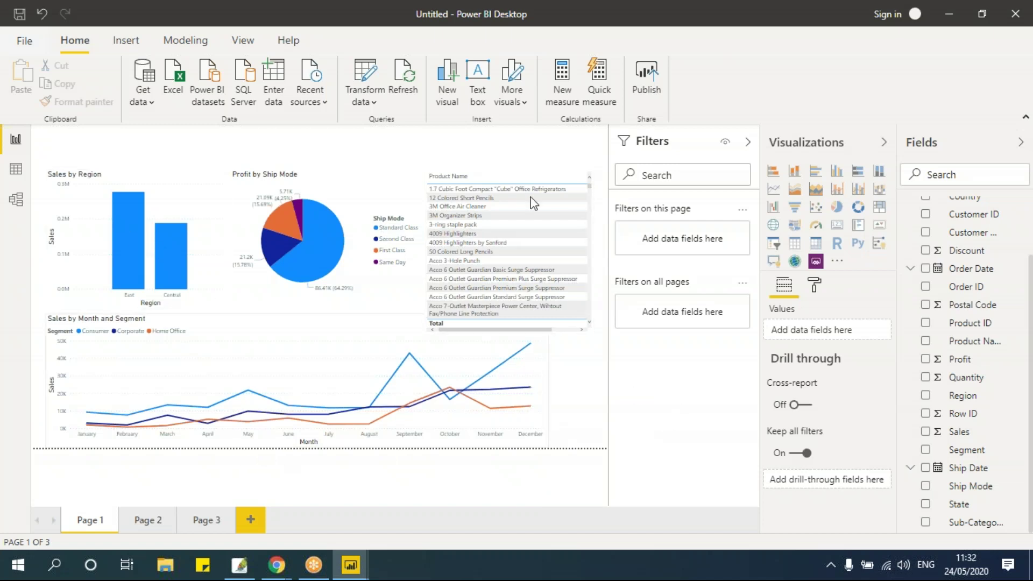
Step: Replace the Product Name and Quantity table on Page 1 with a new table of Category and enlarge it
click(505, 173)
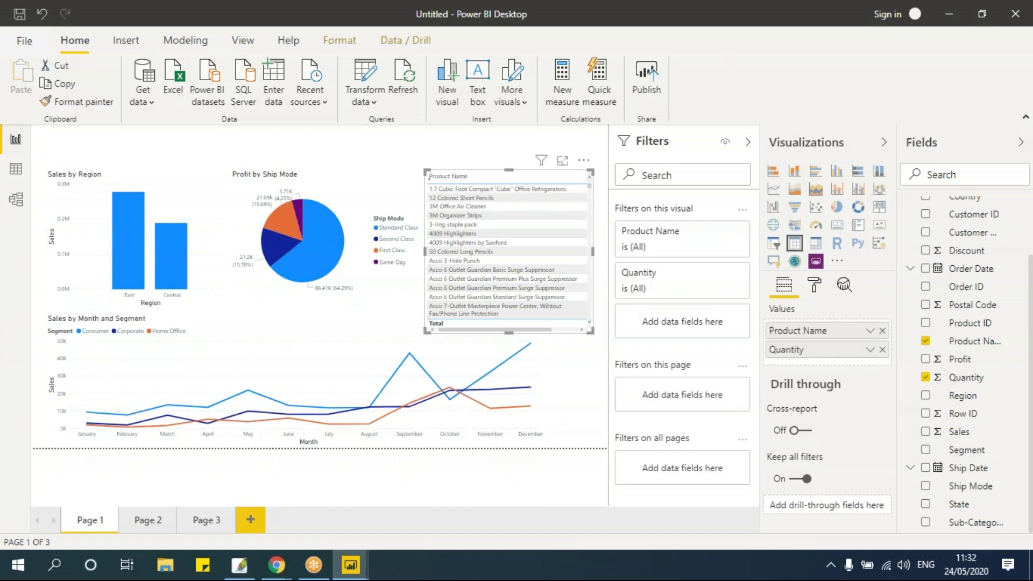
key(Delete)
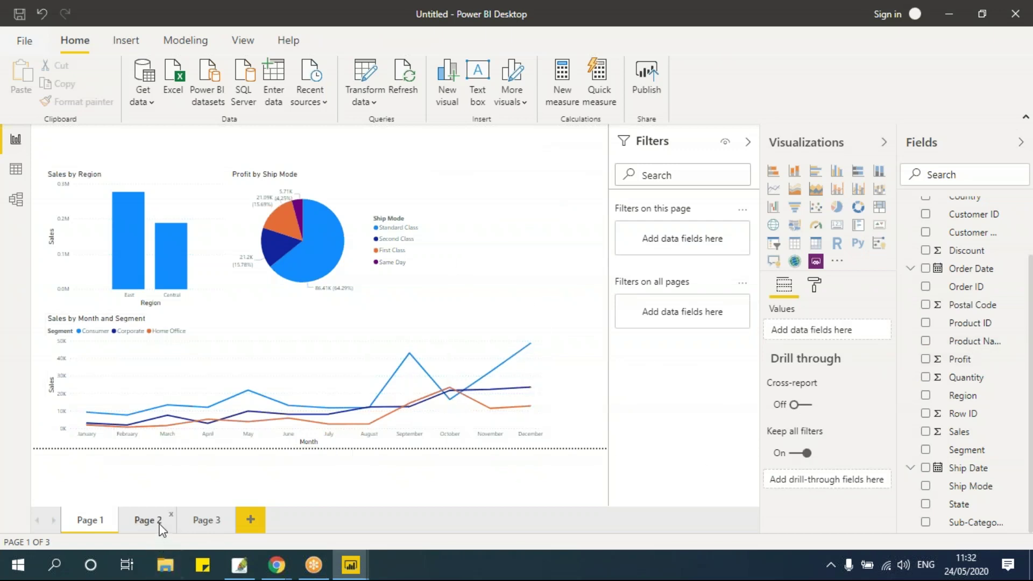
scroll(942, 322, up, 2)
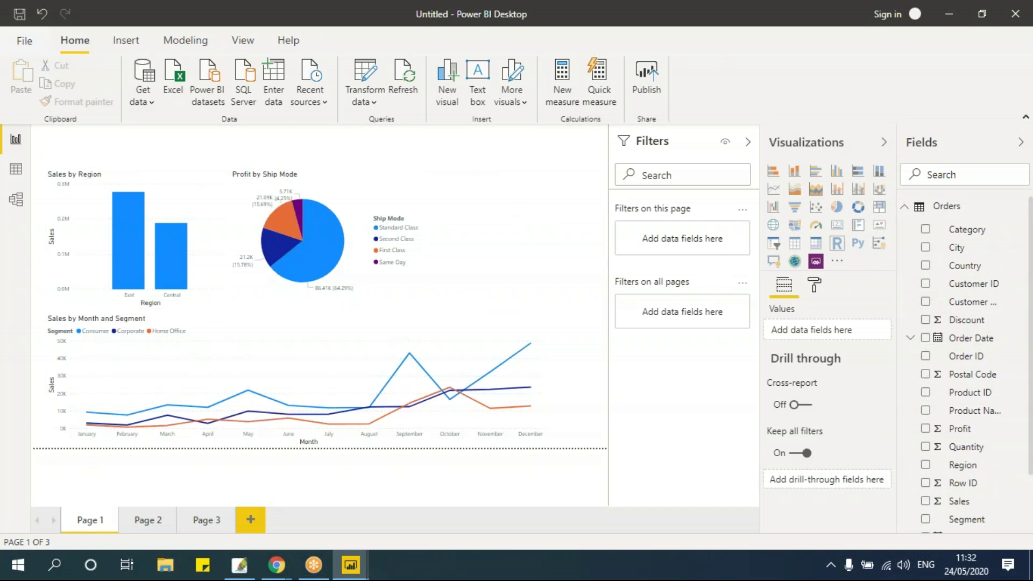
drag(747, 282, 457, 277)
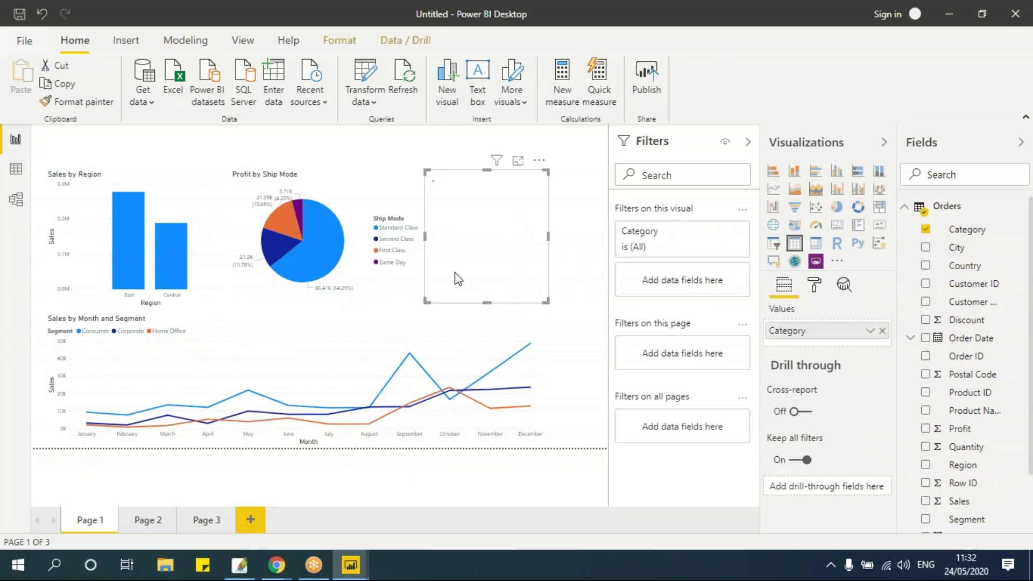
drag(547, 300, 600, 312)
click(620, 307)
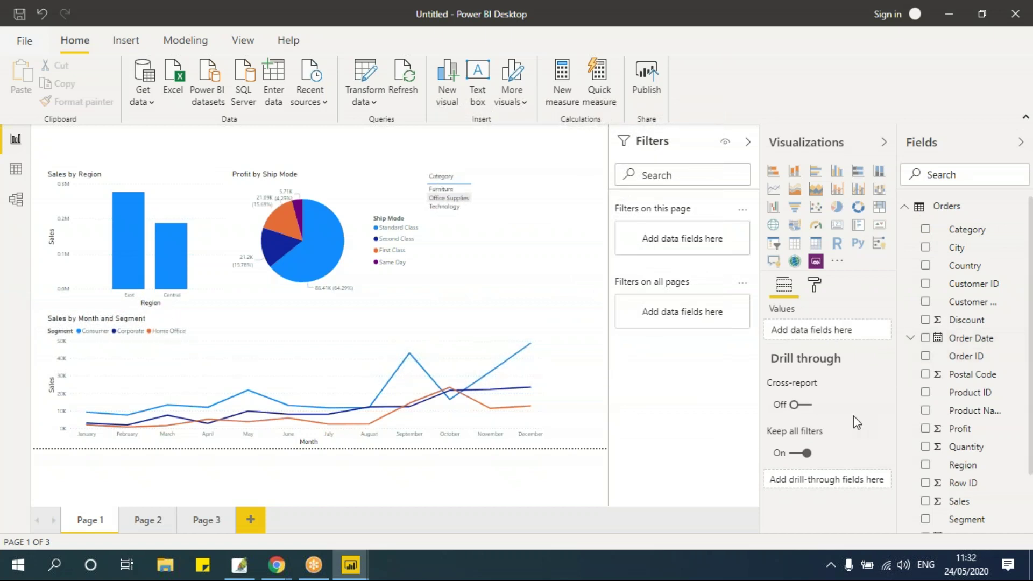
Step: Add Sales and Sub-Category to the Category table, placing Sub-Category between Category and Sales
click(925, 502)
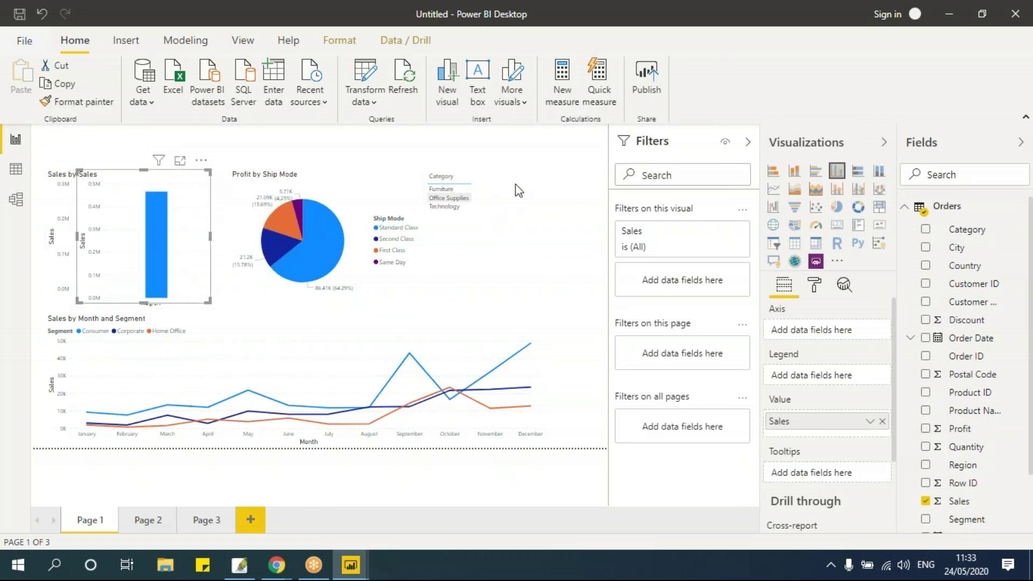
key(Delete)
click(500, 187)
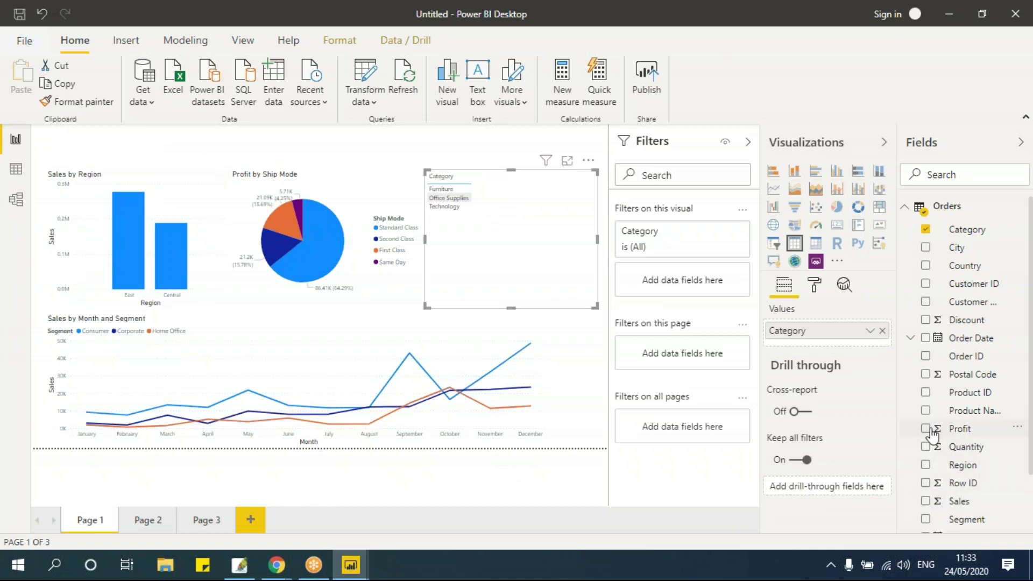
click(925, 500)
scroll(949, 468, down, 2)
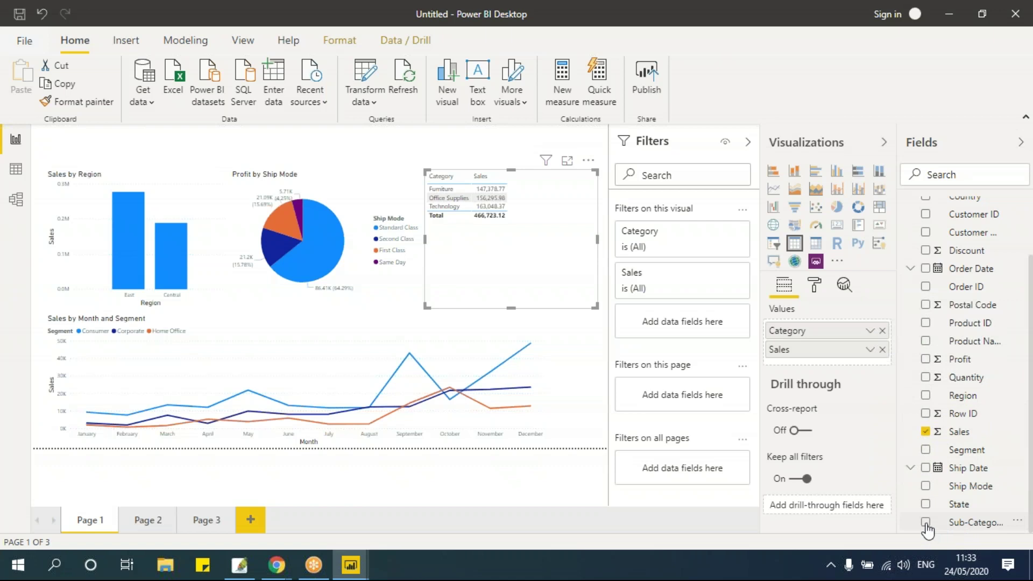
drag(986, 521, 806, 366)
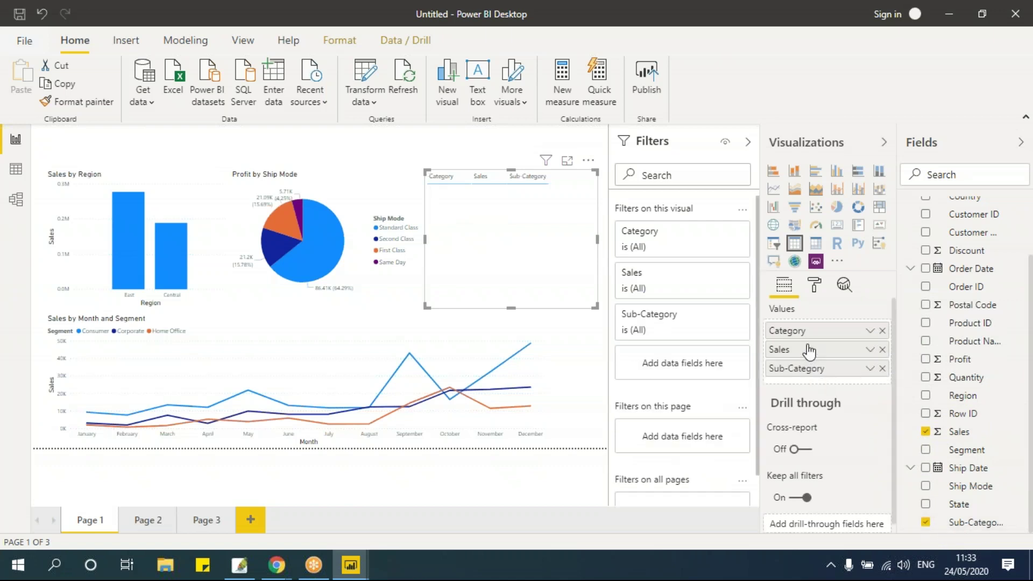
drag(805, 378, 809, 344)
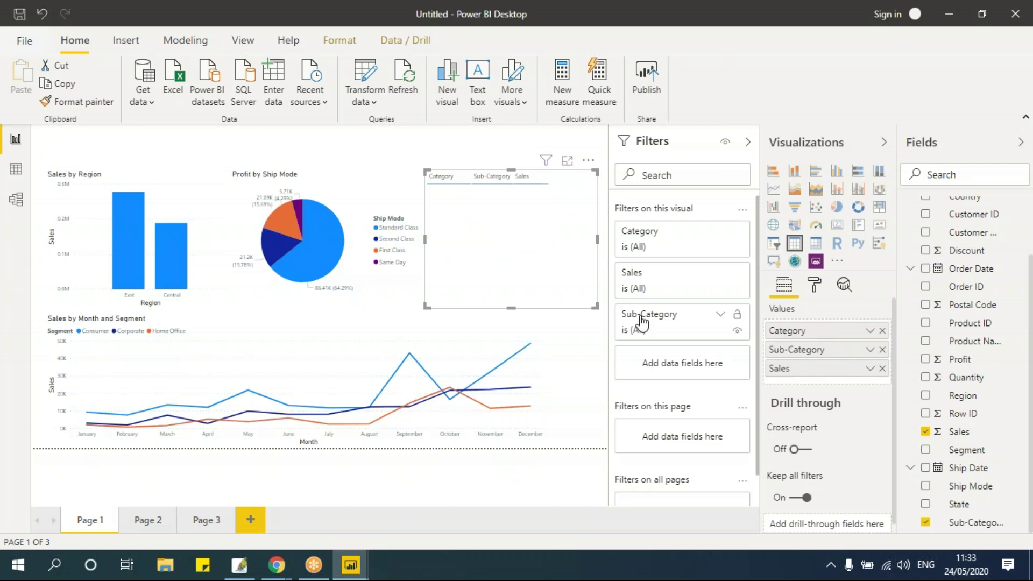
Step: Reduce the height of the Category, Sub-Category and Sales table on Page 1
drag(595, 307, 598, 295)
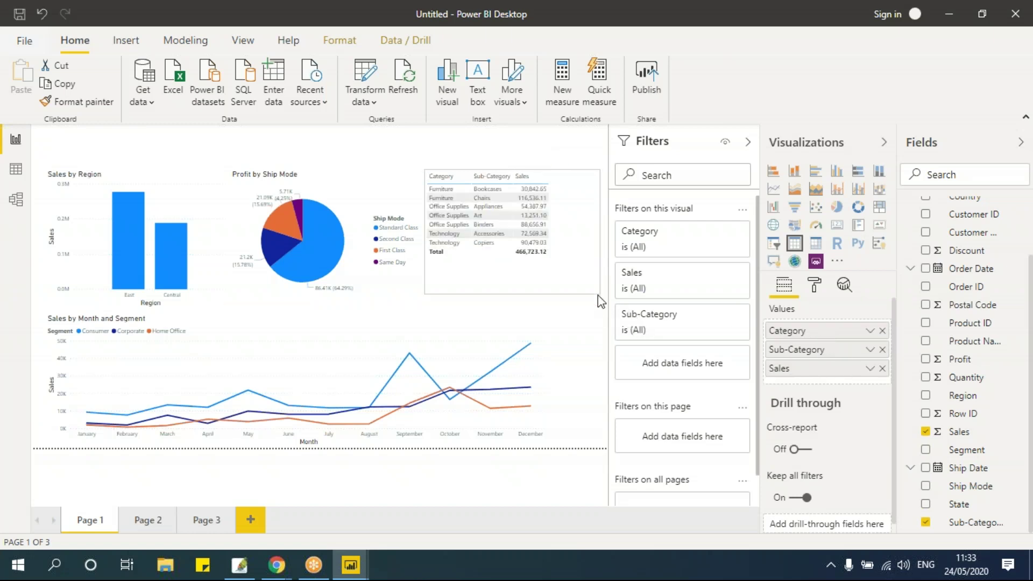
click(576, 180)
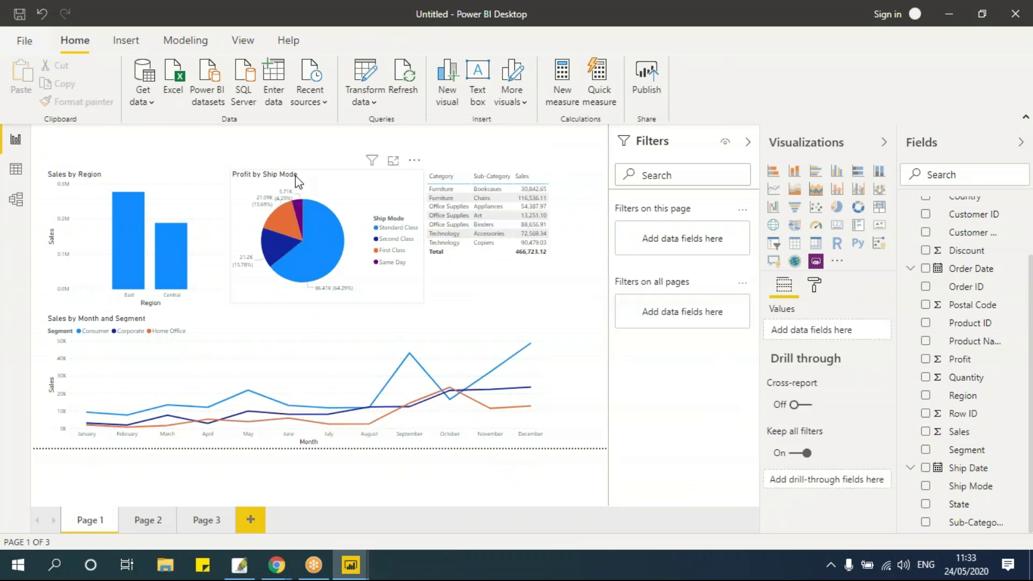
click(316, 233)
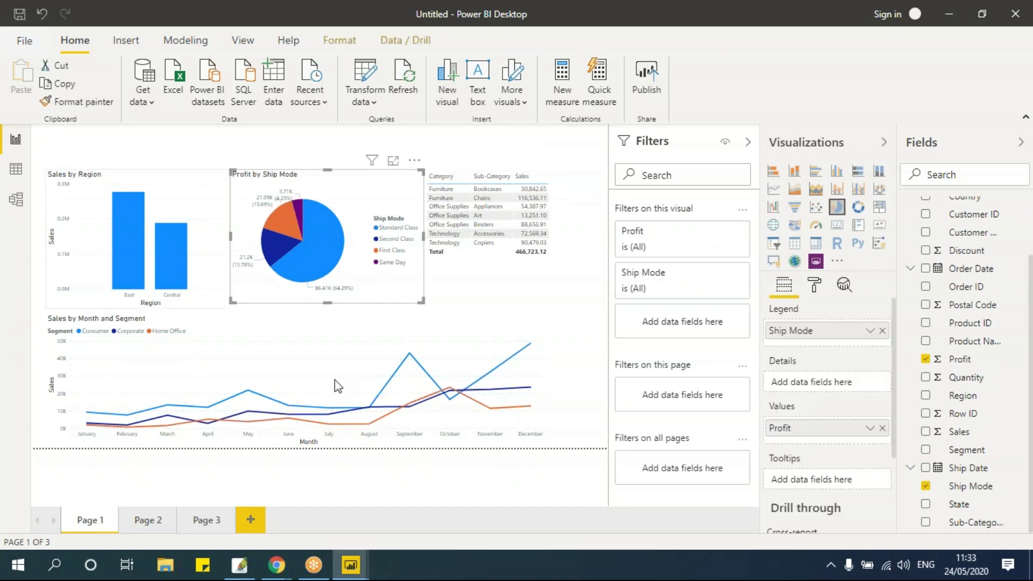
click(572, 154)
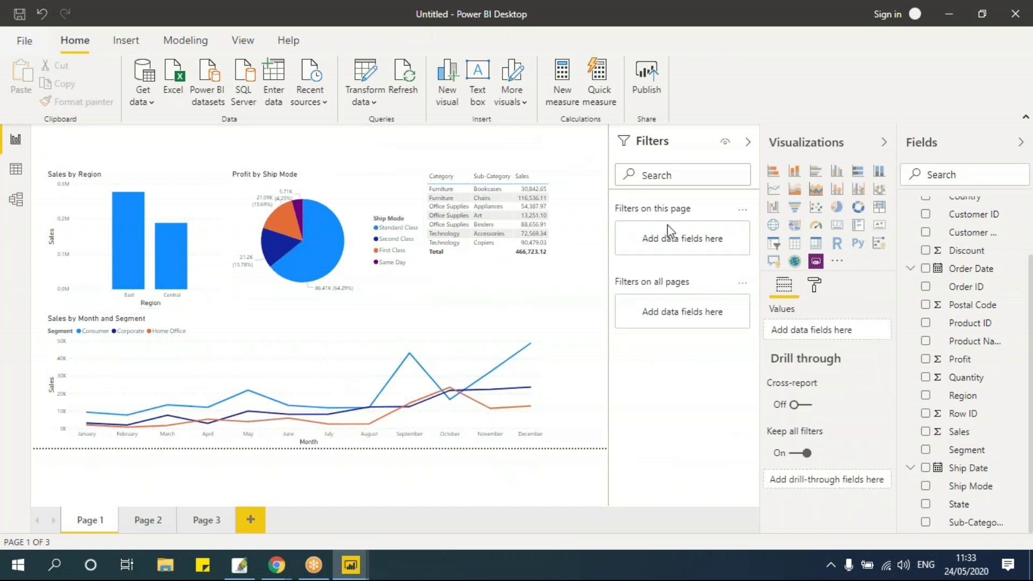
Step: Add a Sub-Category slicer to Page 1, enlarge it to list all sub-categories and place it below the table
click(775, 249)
drag(212, 302, 197, 142)
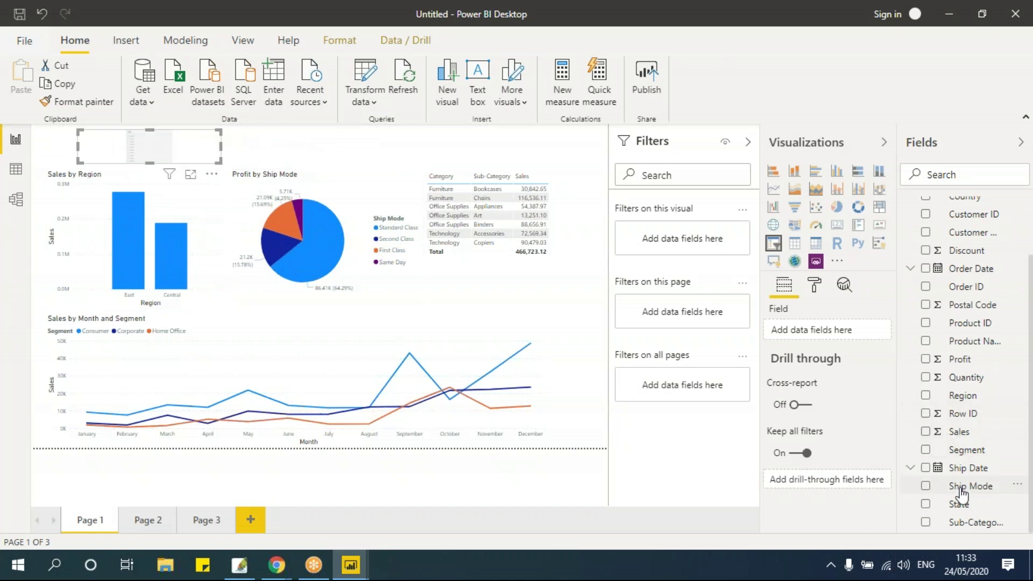
click(926, 522)
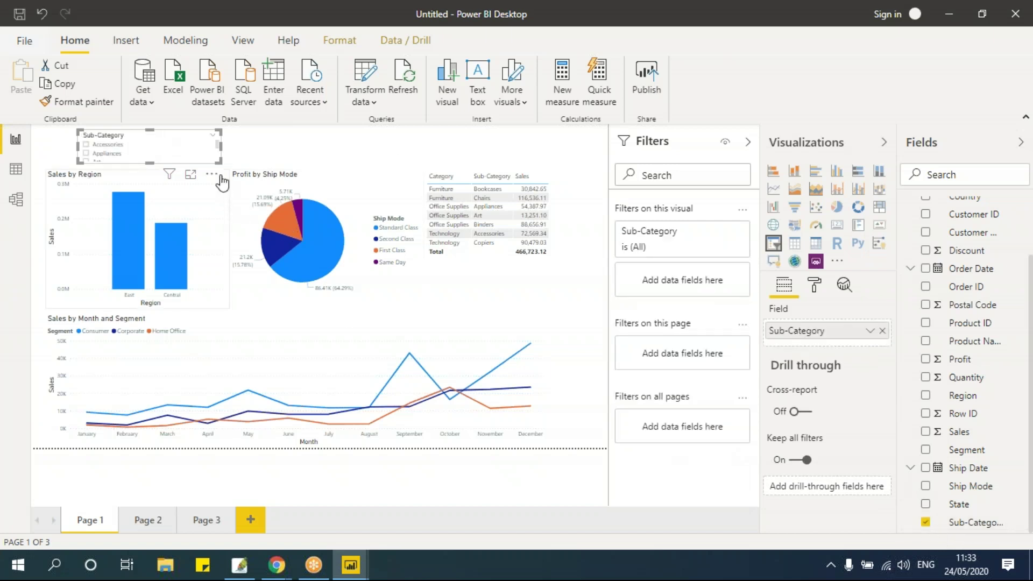
drag(219, 162, 203, 215)
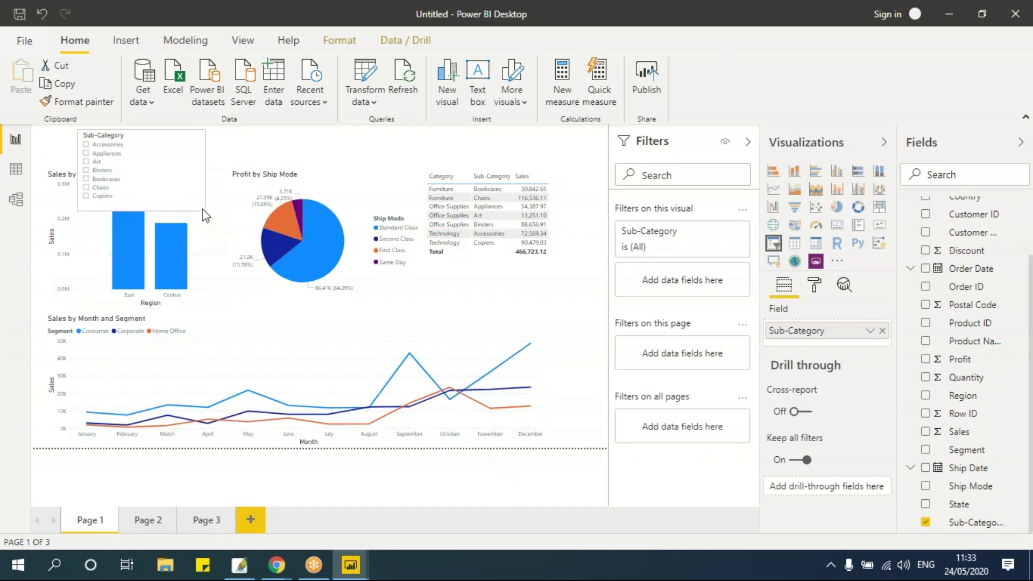
drag(163, 145, 503, 272)
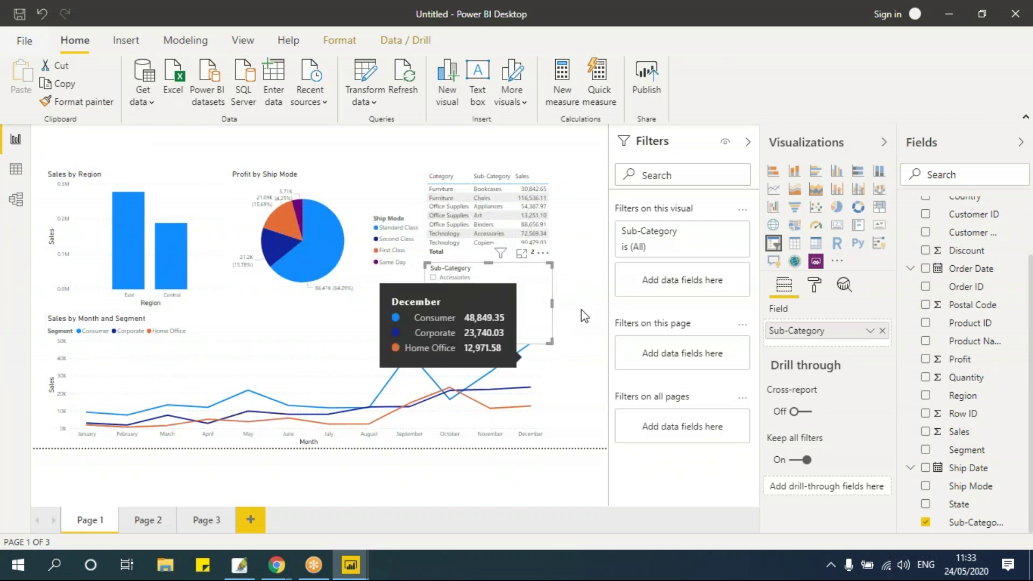
Step: Select the sub-categories from Accessories to Chairs one at a time in the slicer and compare how the Page 1 visuals respond
click(435, 278)
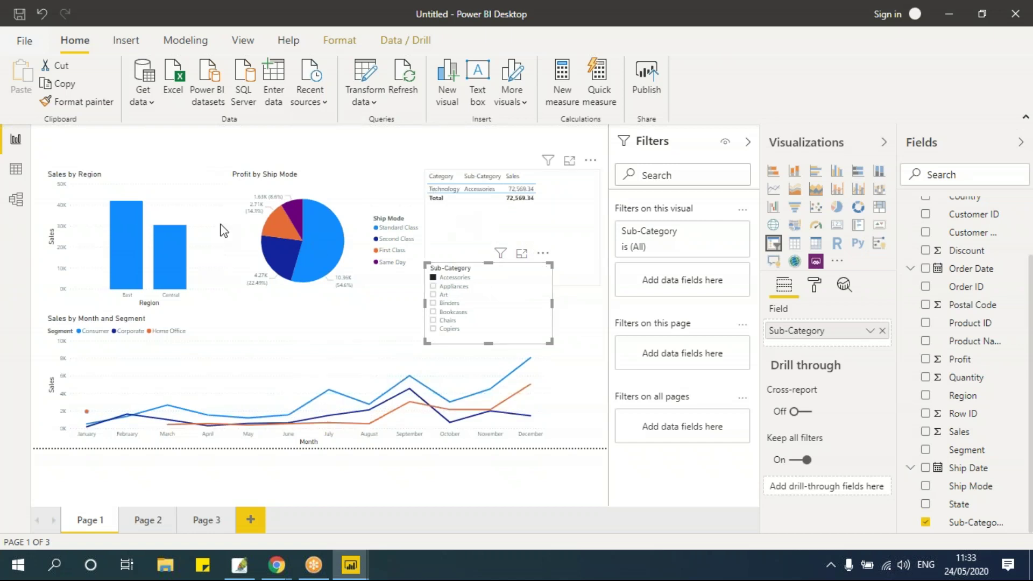
click(433, 287)
click(433, 295)
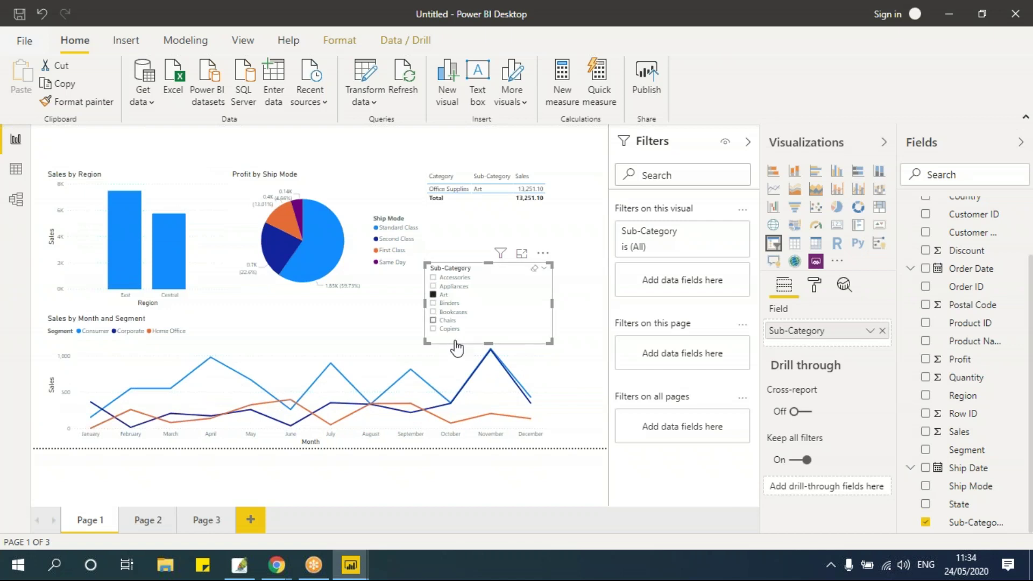
click(433, 303)
click(434, 313)
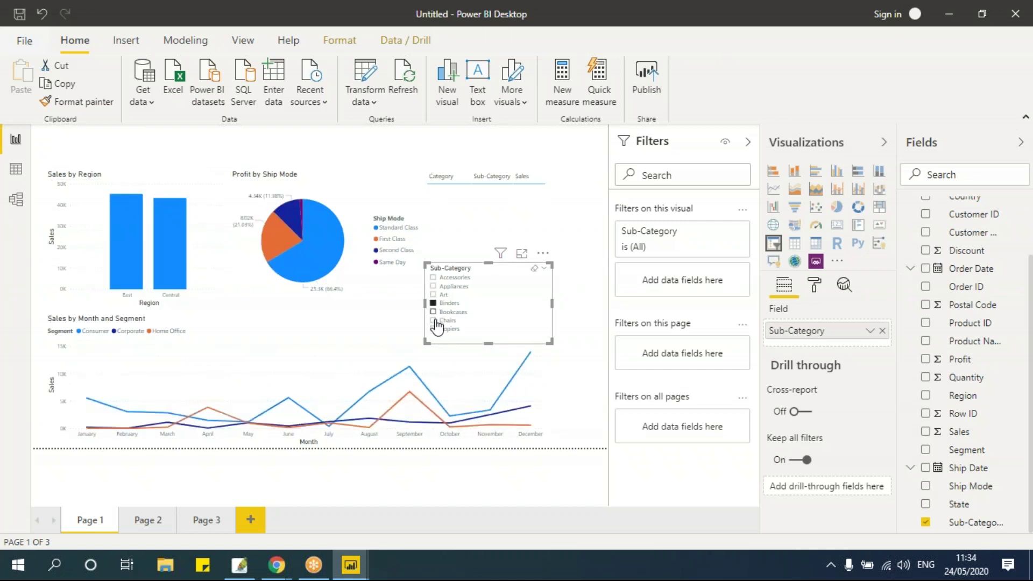
click(434, 321)
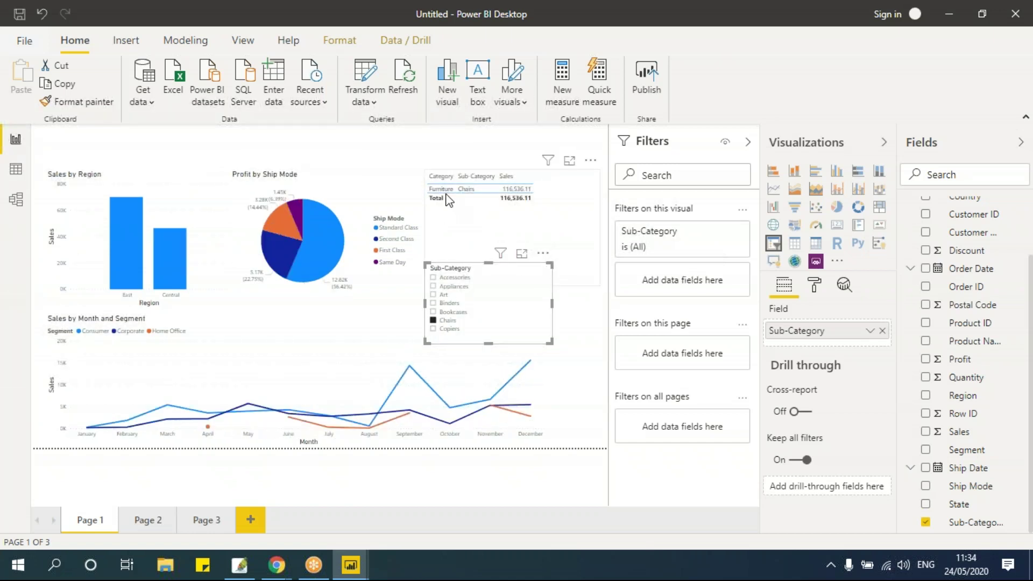
click(434, 278)
click(434, 286)
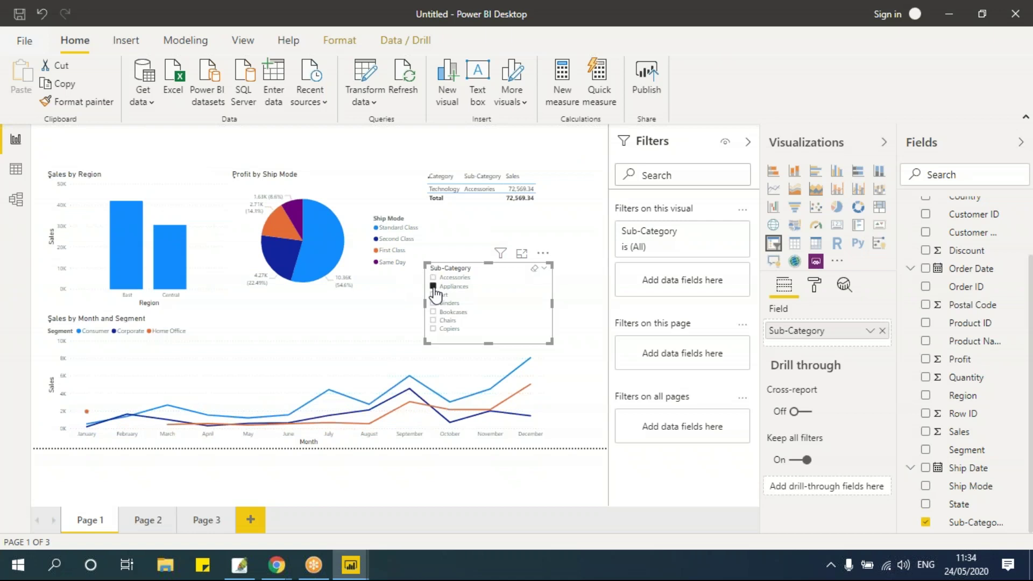
click(433, 303)
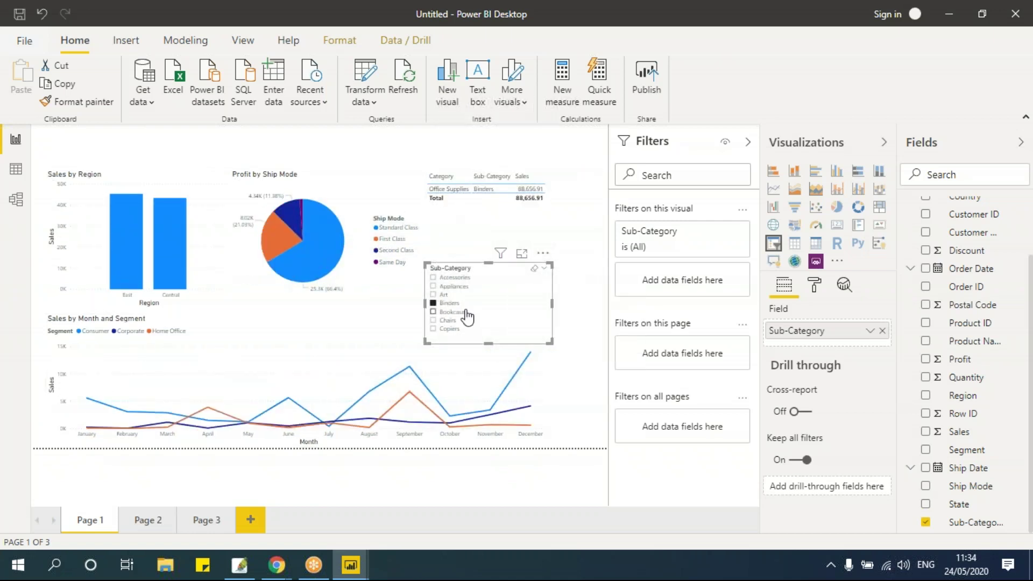
mouse_move(462, 372)
Step: Shift the Sub-Category slicer slightly and check the visuals for Accessories, Appliances and Art in turn
drag(530, 261, 537, 262)
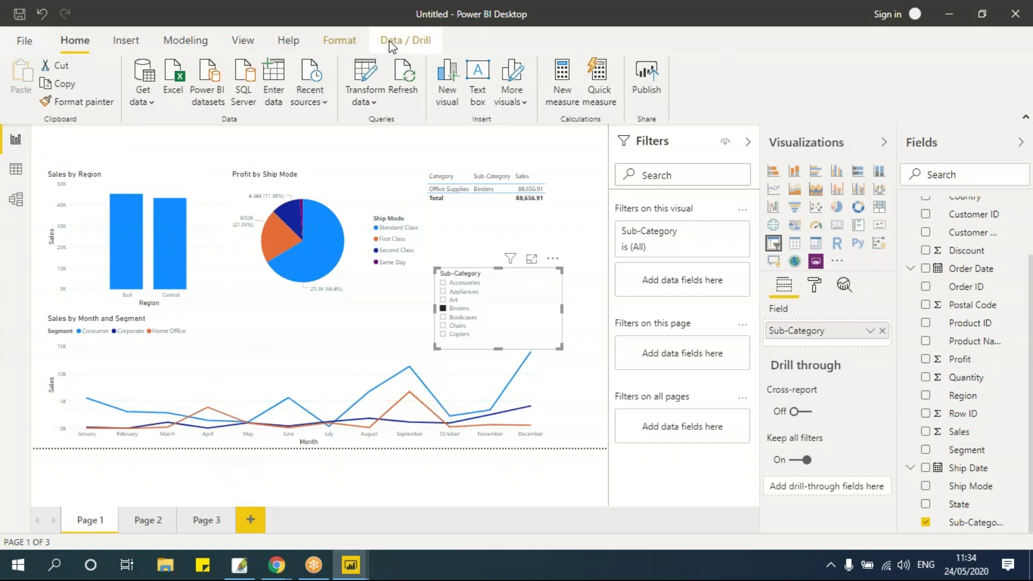
click(352, 45)
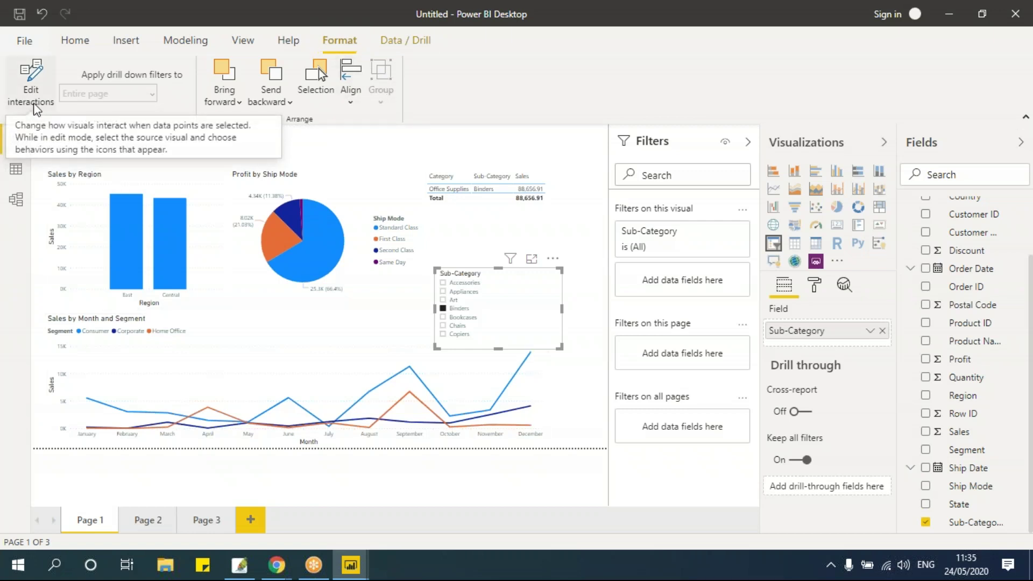
click(443, 283)
click(443, 291)
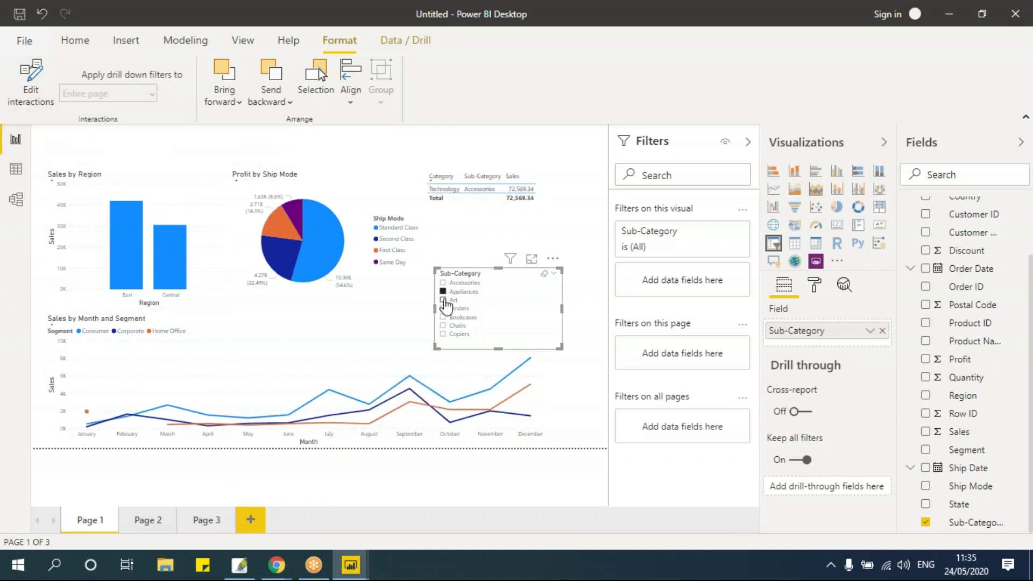
click(443, 300)
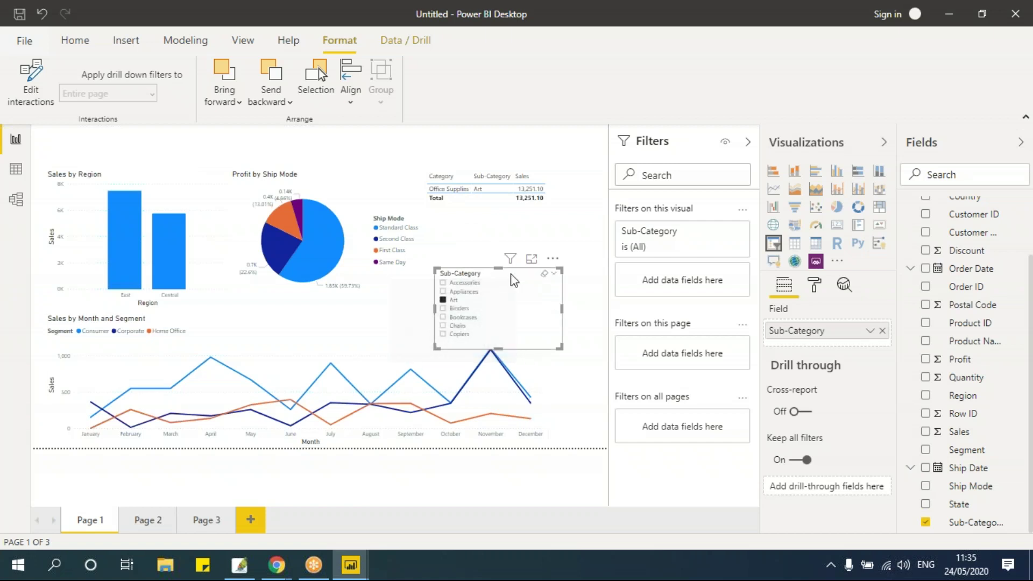
Step: Turn on Edit interactions and set the slicer's interaction with the Category table to None, moving the slicer clear of the interaction controls
drag(521, 272, 556, 227)
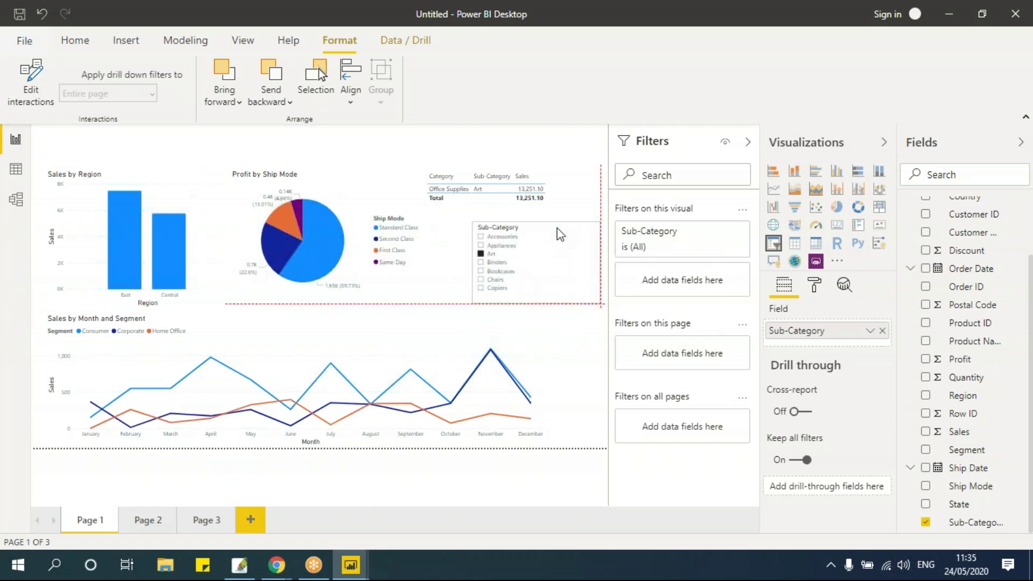
click(38, 102)
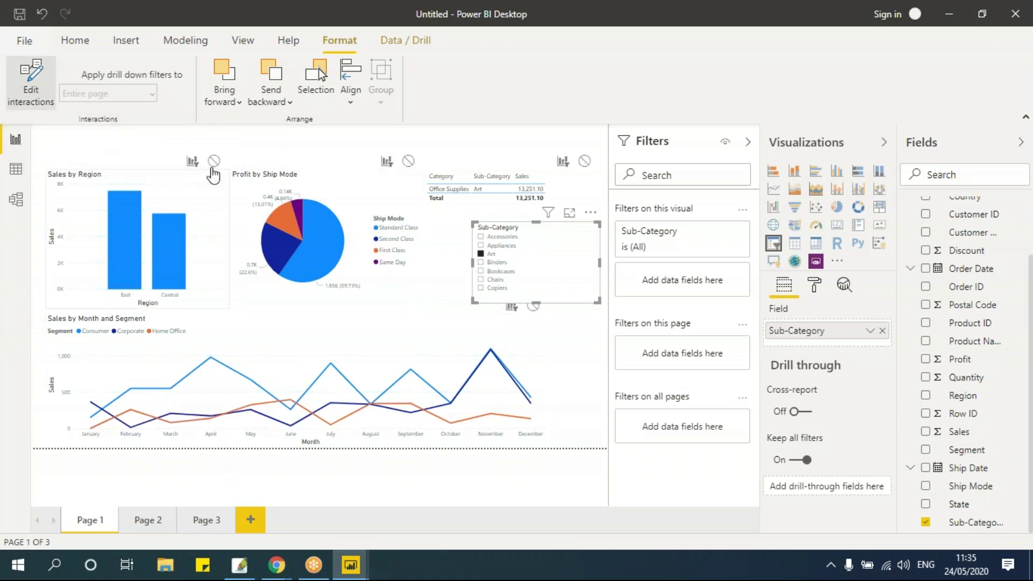
mouse_move(550, 223)
mouse_down()
mouse_move(544, 351)
mouse_move(567, 215)
mouse_up()
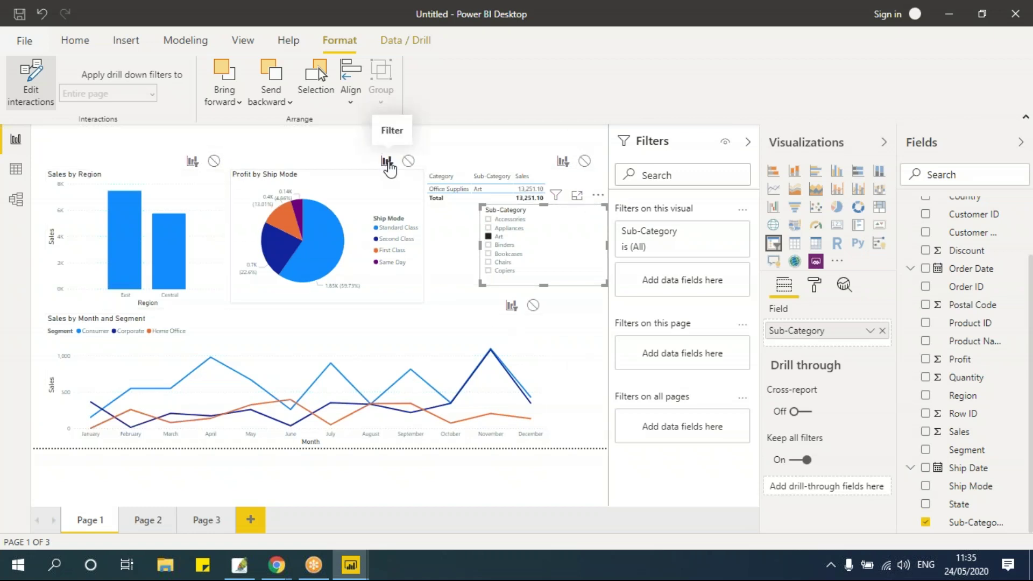
click(585, 162)
drag(568, 218, 524, 318)
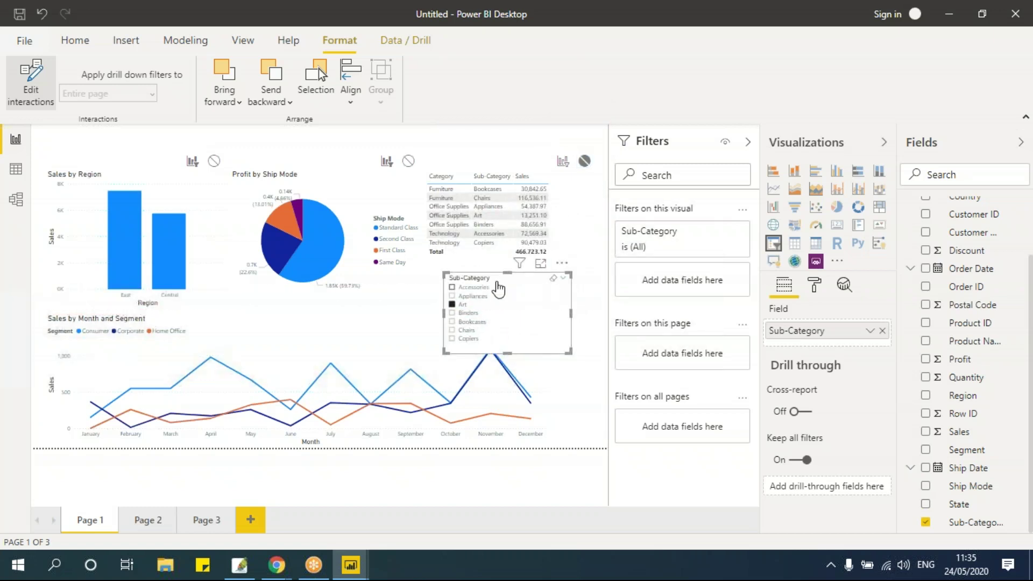
Step: Select Appliances, Art and Binders in turn in the slicer to check which Page 1 visuals it still filters
click(453, 289)
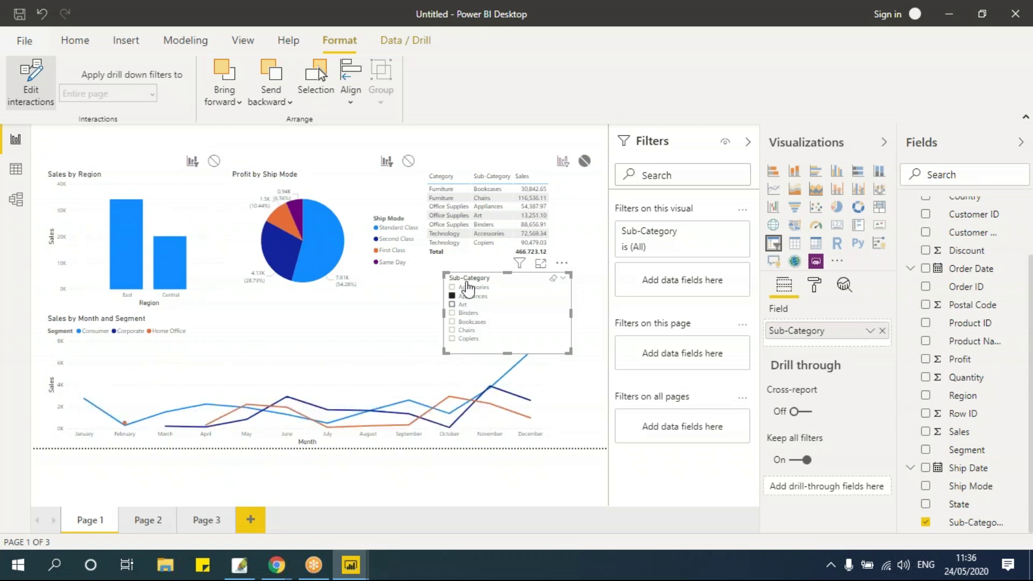
click(452, 305)
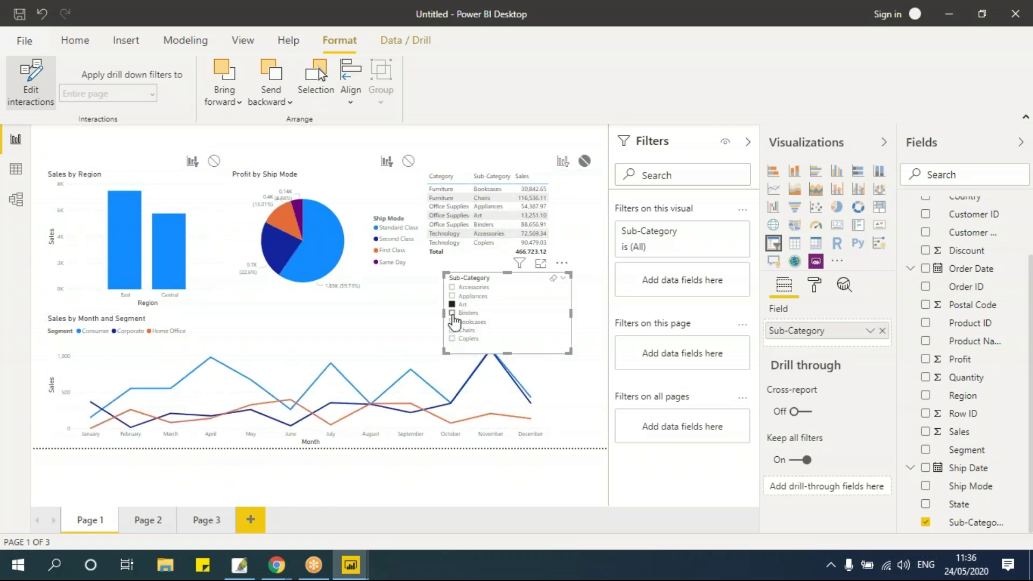
click(452, 313)
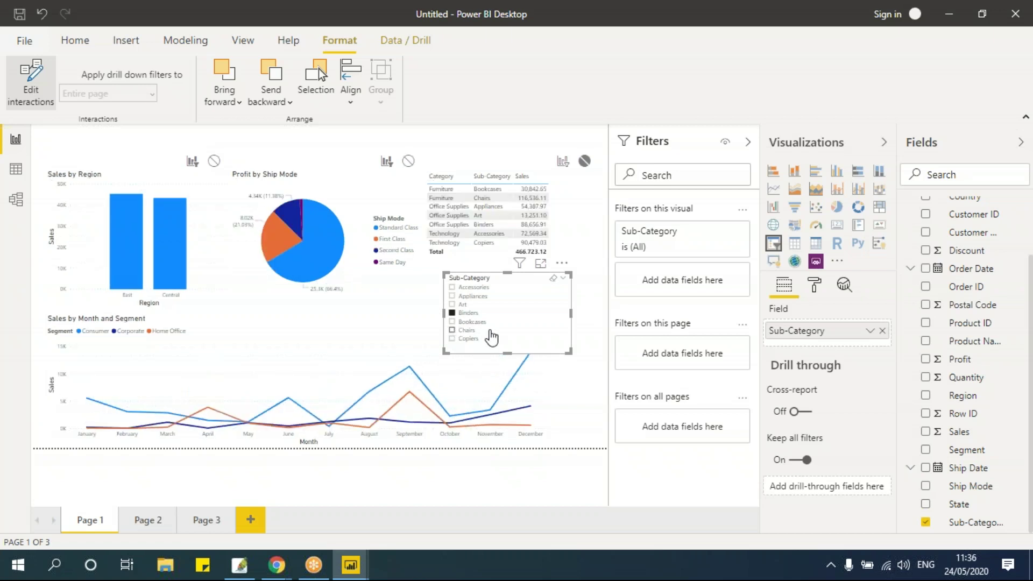
click(256, 328)
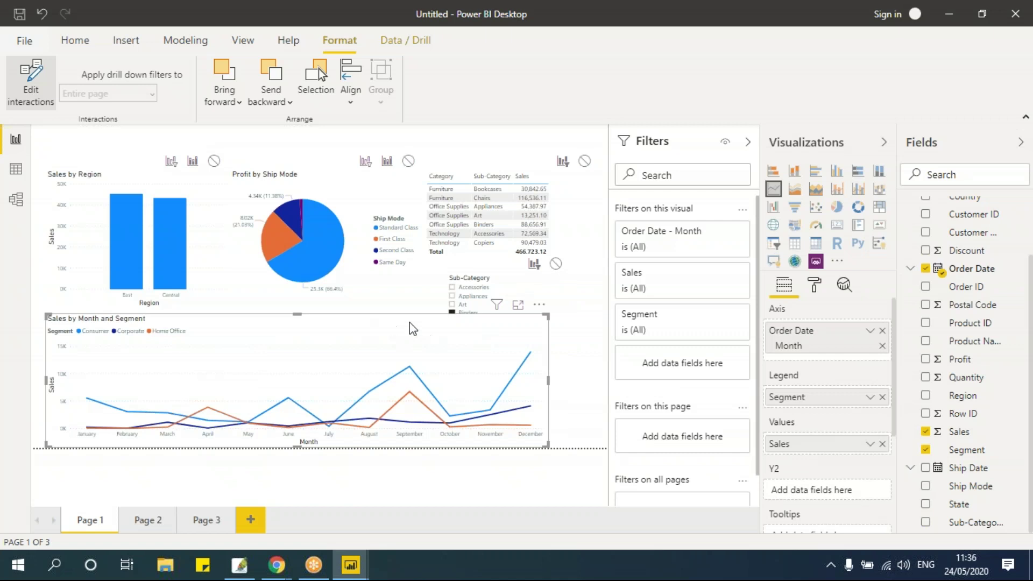
click(518, 284)
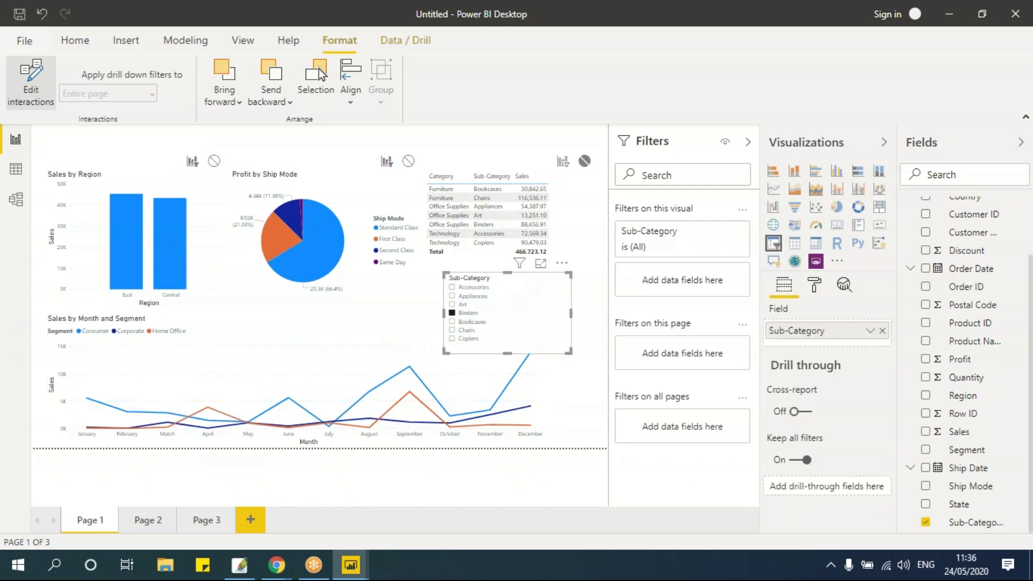
Step: Set the slicer's interaction with the Sales by Month and Segment chart to None and shrink the slicer
drag(517, 283, 376, 281)
click(532, 306)
drag(423, 347, 417, 294)
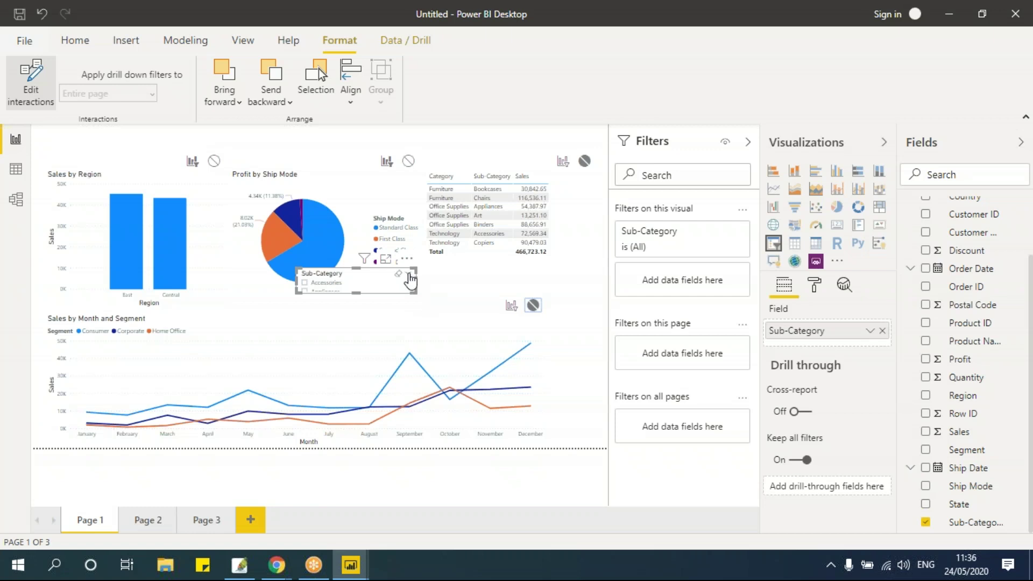
Step: Convert the Sub-Category slicer to a dropdown above the Sales by Region chart, with Copiers selected
click(410, 278)
click(423, 262)
drag(256, 220, 131, 138)
click(156, 149)
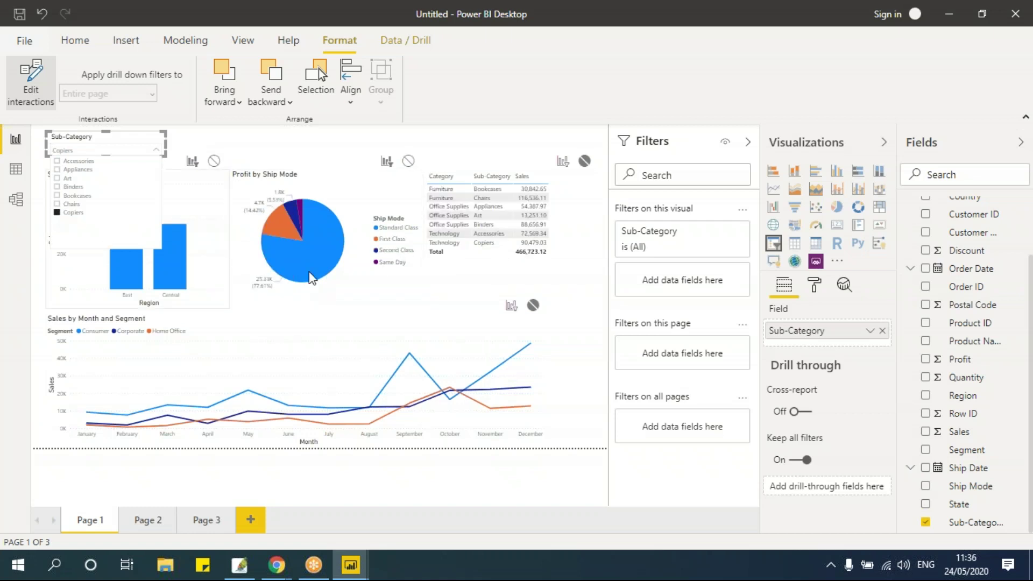
key(Escape)
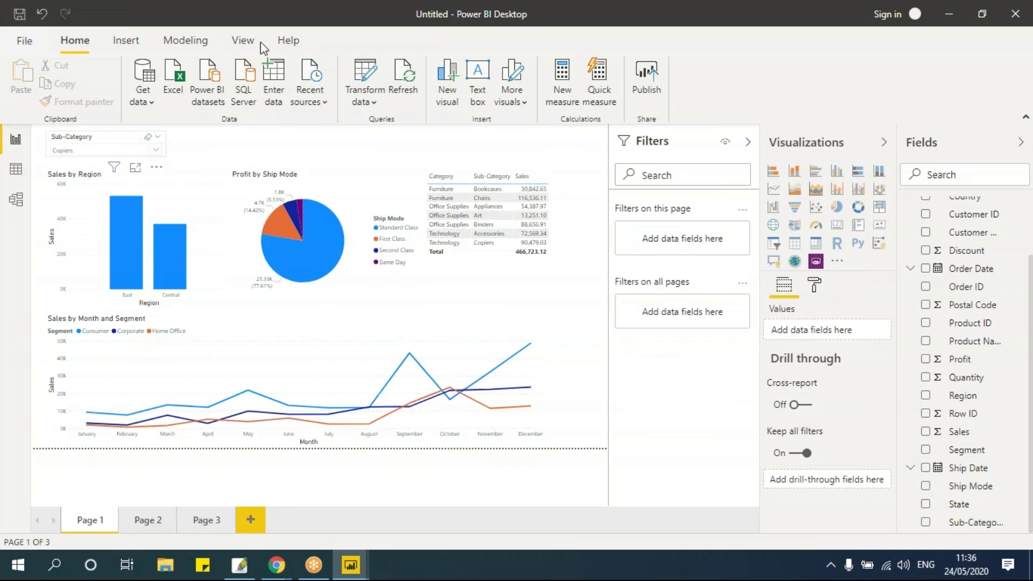
Step: Turn off Edit interactions and choose Art in the Sub-Category dropdown slicer
click(243, 40)
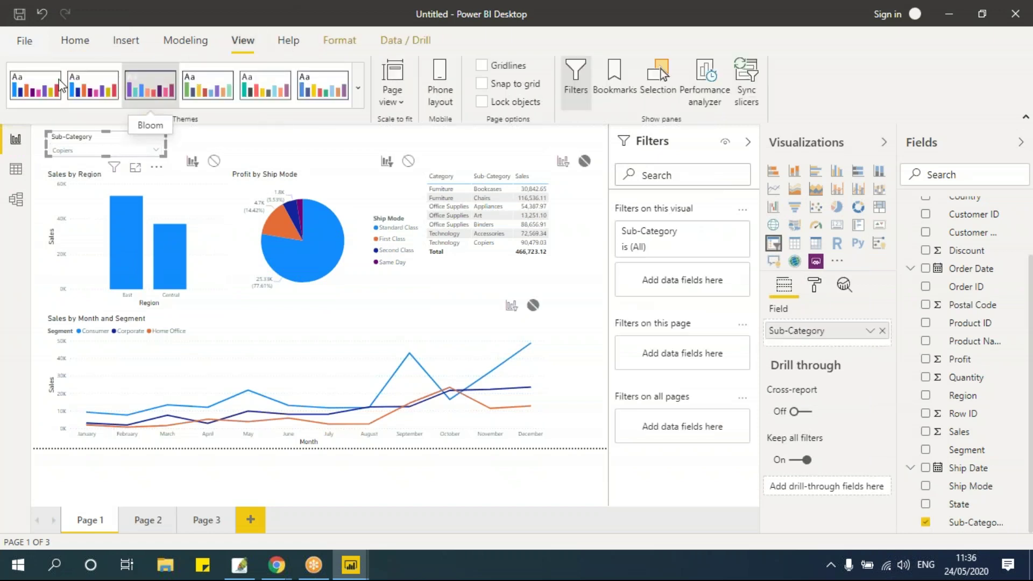
click(340, 40)
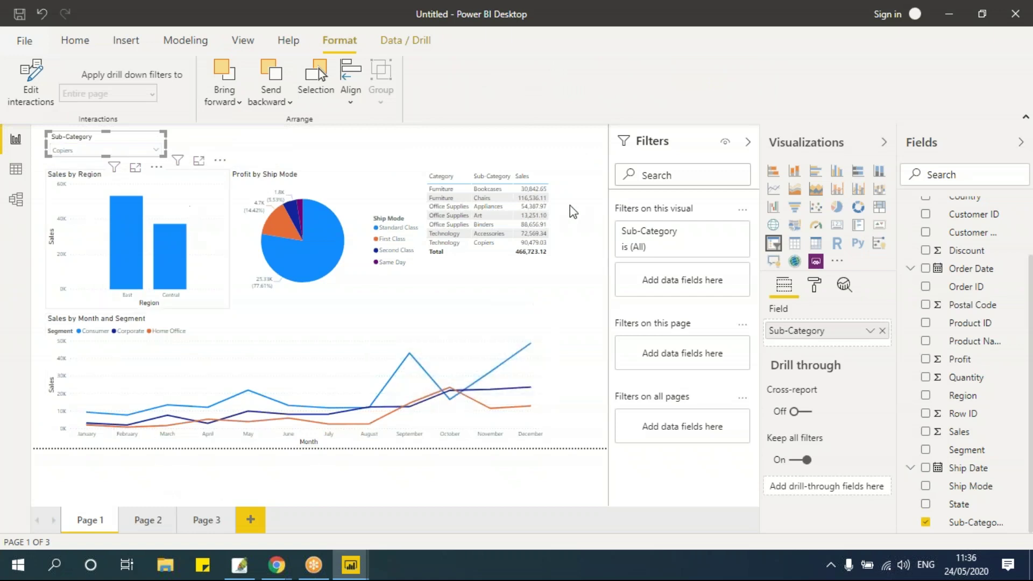
click(392, 147)
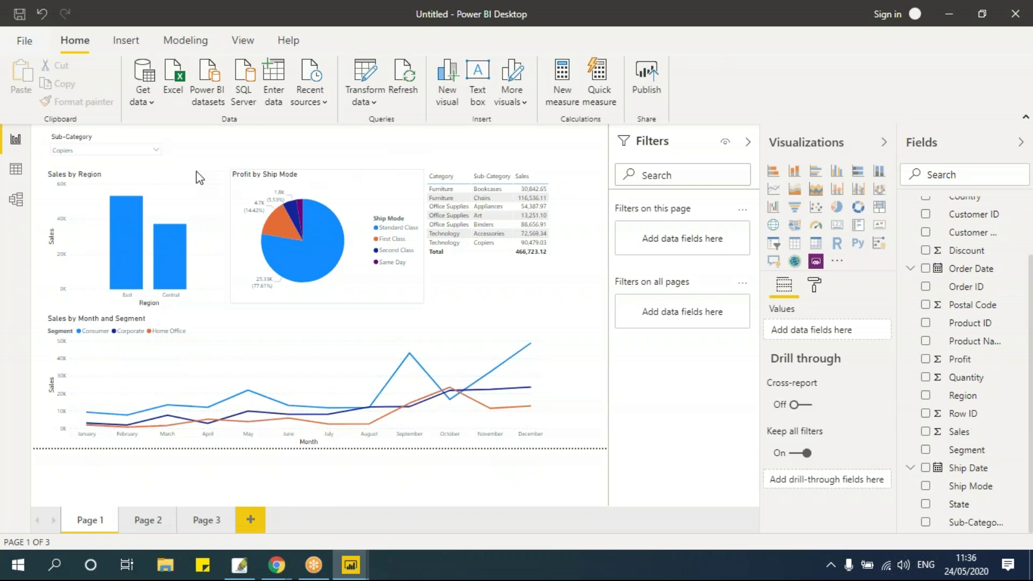
click(156, 150)
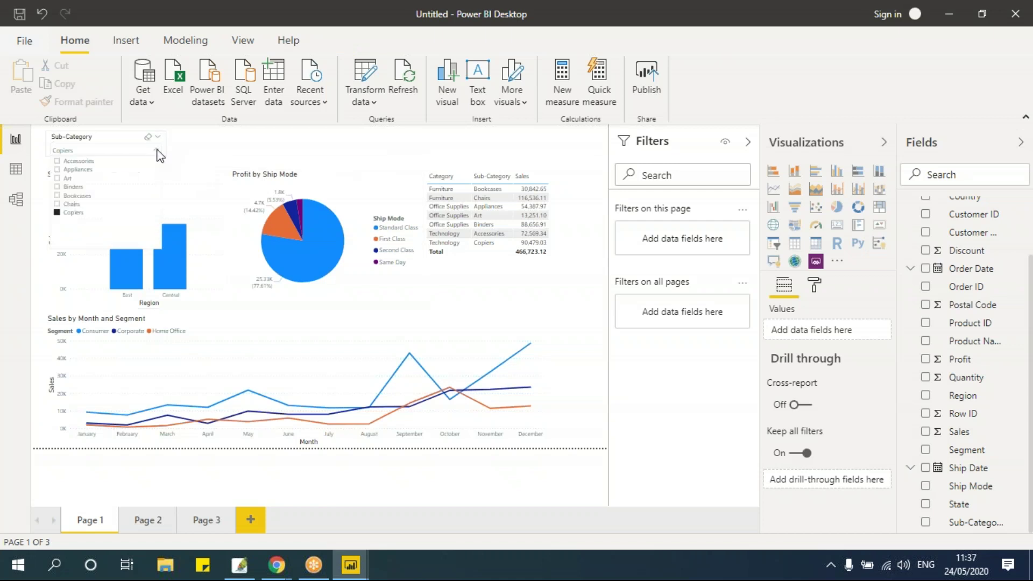
click(57, 178)
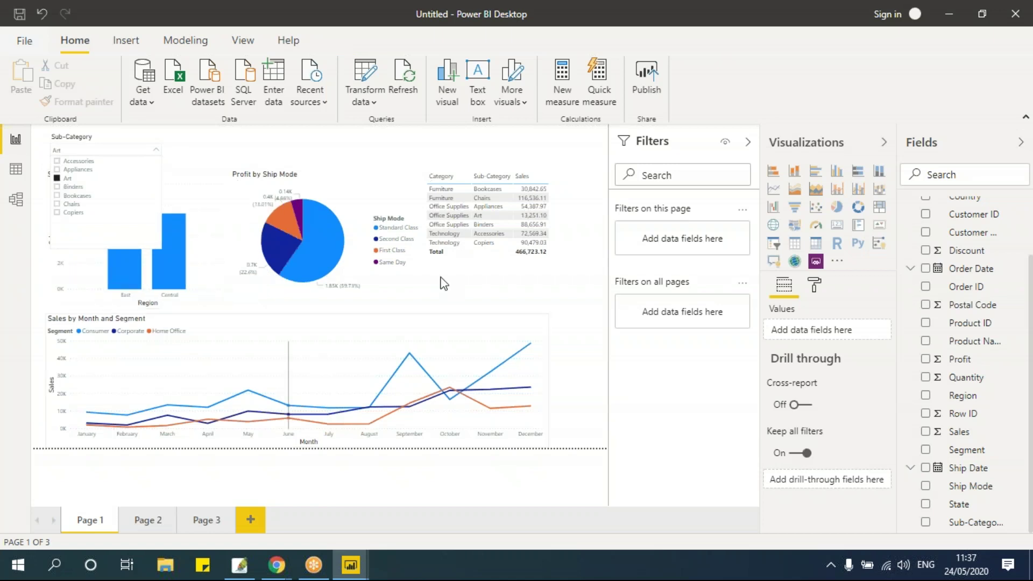
Step: Select the East and Central bars of the Sales by Region chart in turn to check how the other visuals respond
click(450, 323)
click(422, 343)
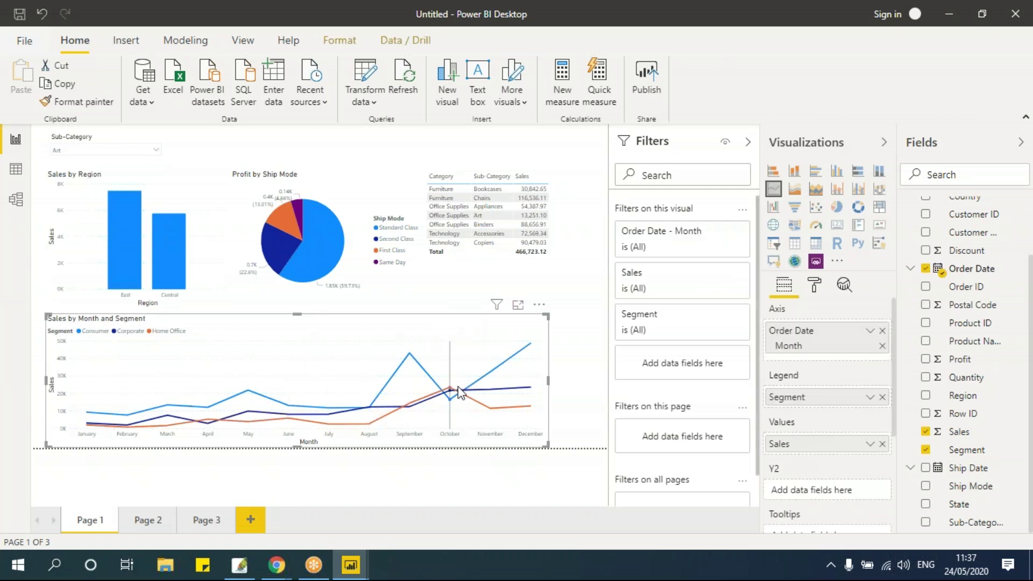
mouse_move(460, 391)
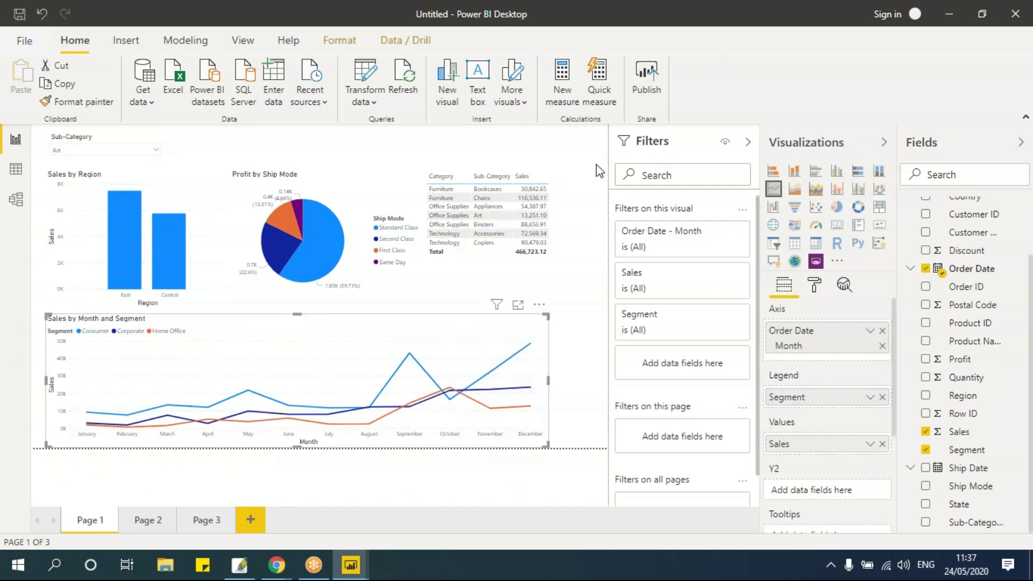
click(391, 290)
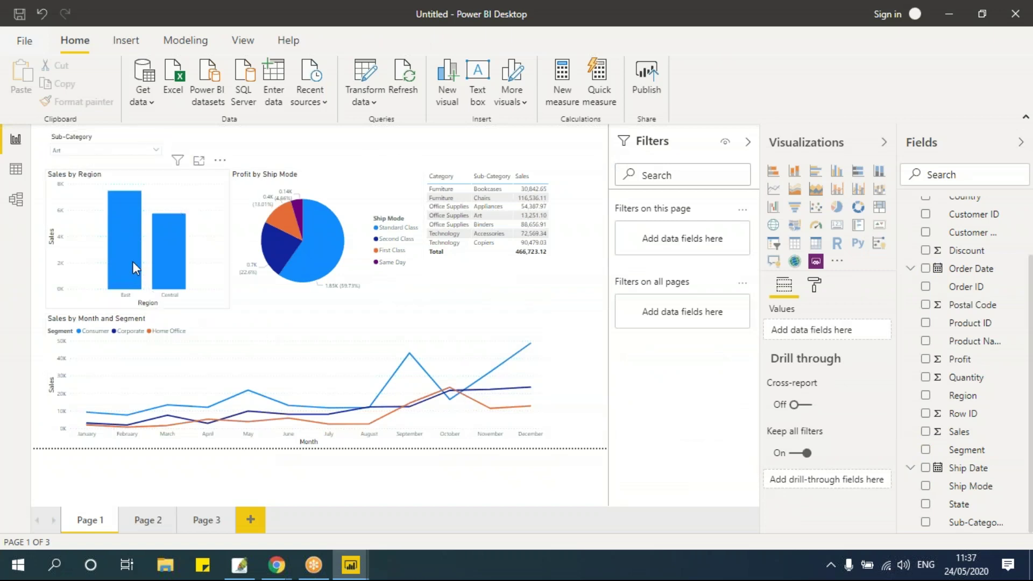
mouse_move(132, 261)
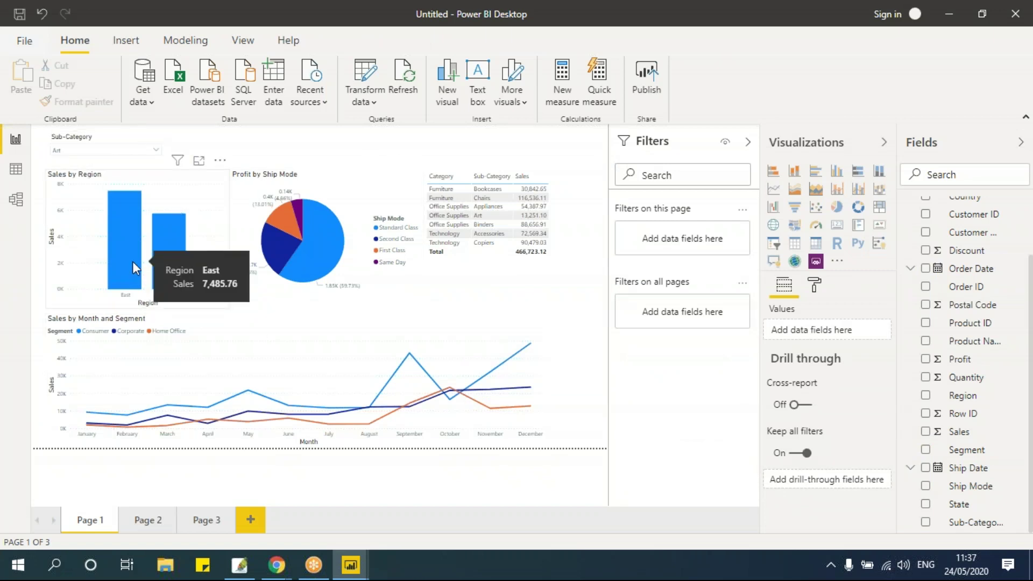
click(133, 261)
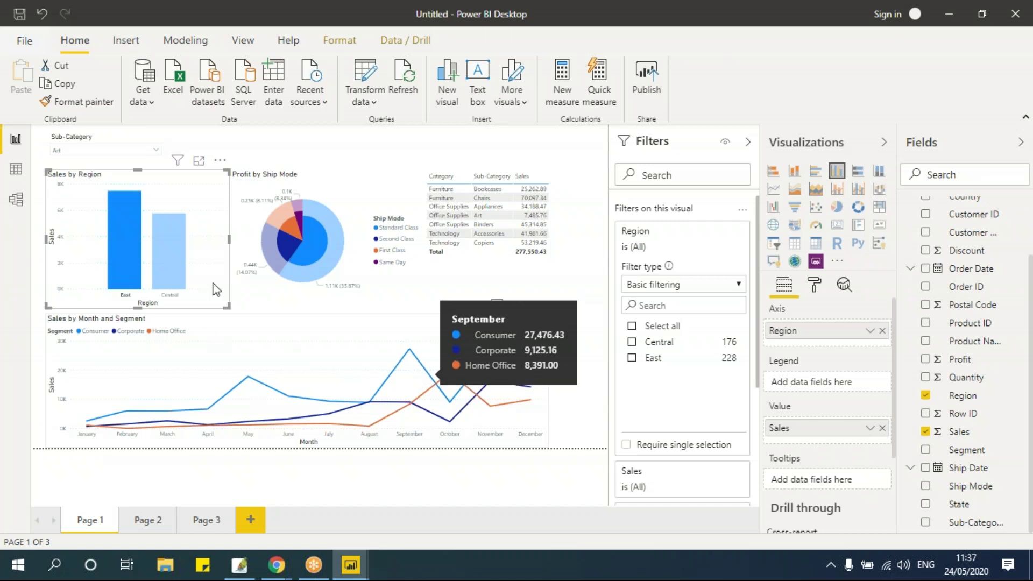
click(170, 264)
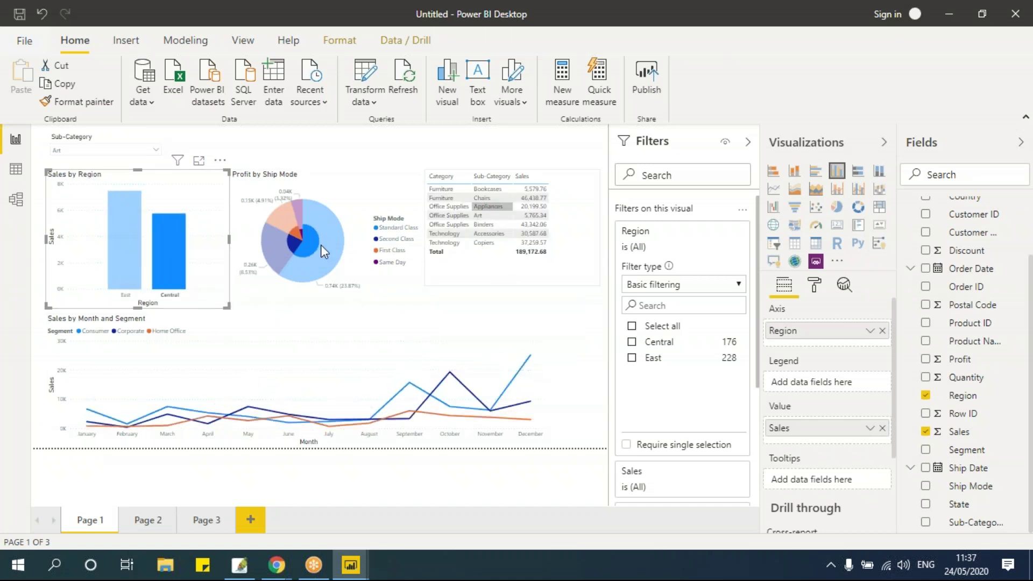
Step: Select the Standard Class pie slice and several rows of the sales table, ending with Accessories, to check their cross-filtering
mouse_move(318, 251)
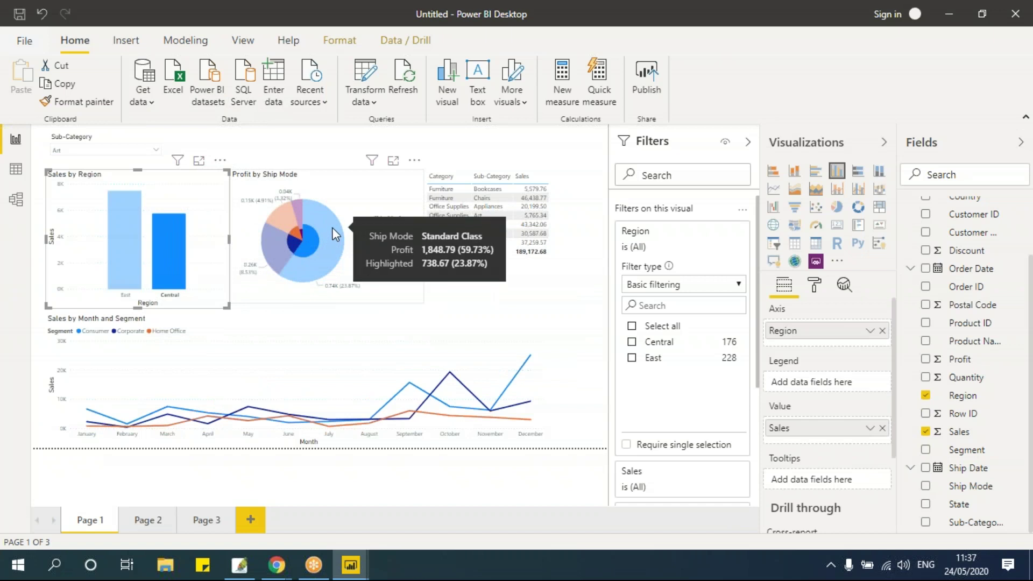
click(328, 238)
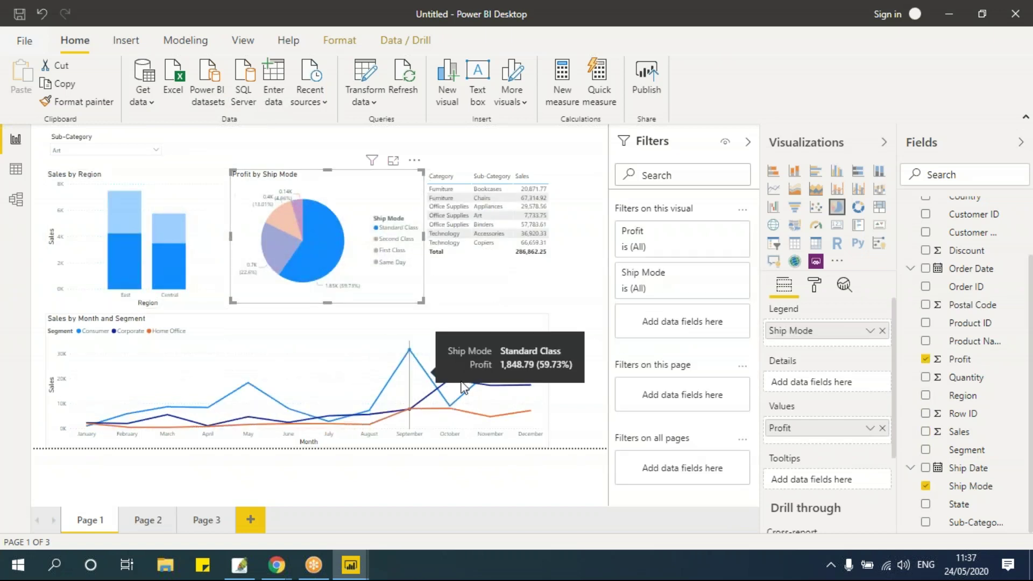
click(483, 187)
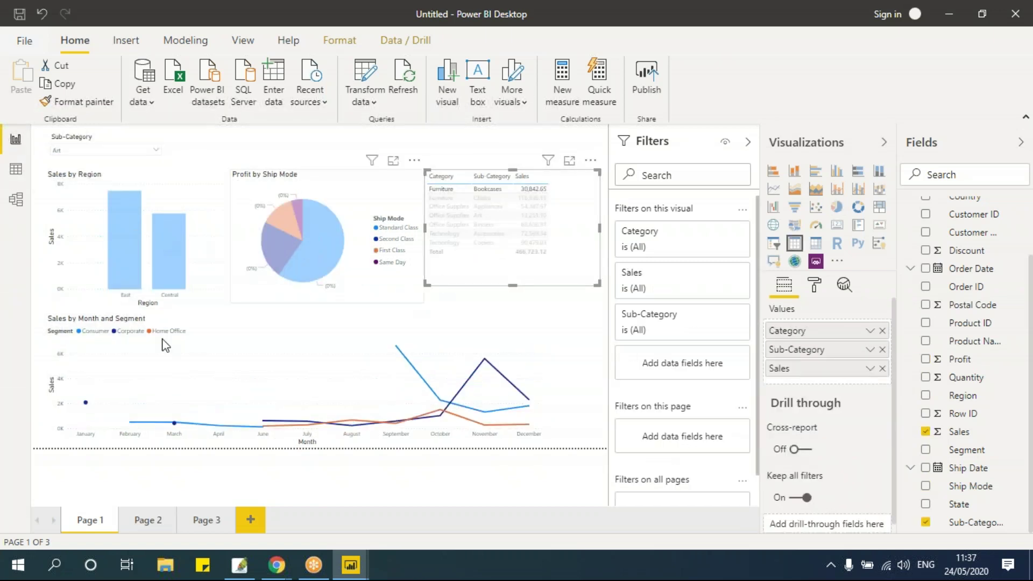
click(486, 215)
click(486, 208)
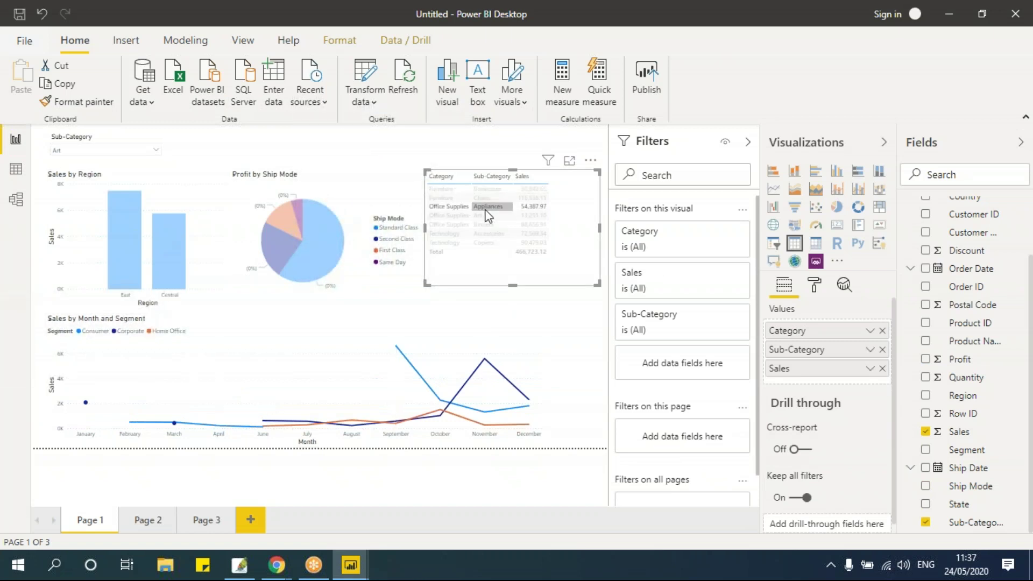
click(446, 217)
click(446, 217)
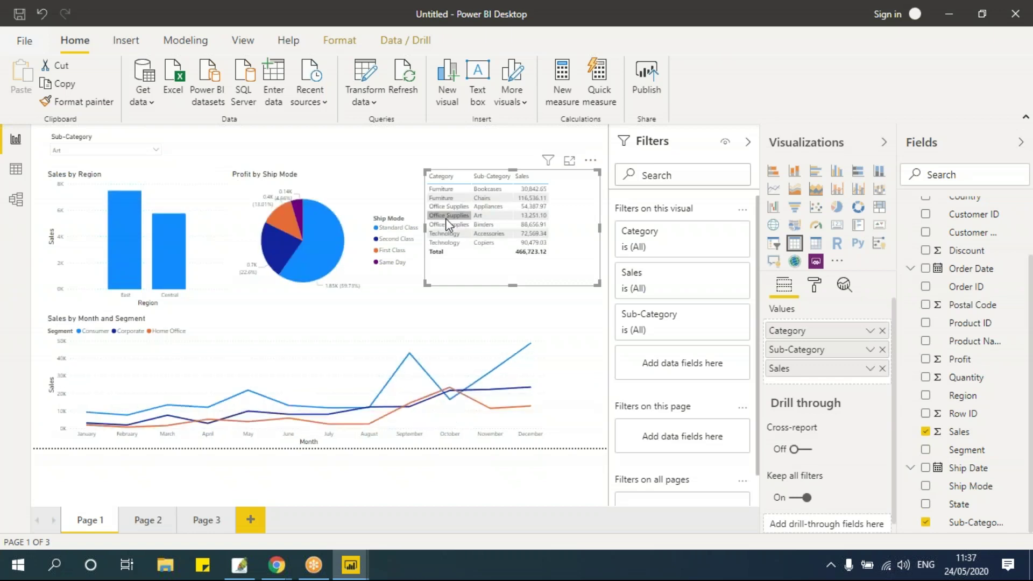
click(447, 233)
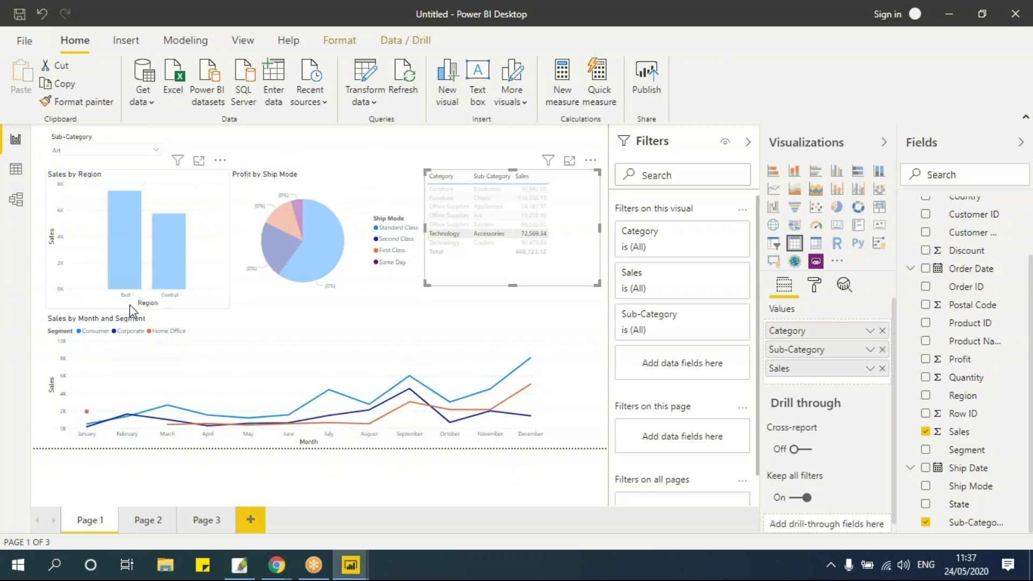
Step: Highlight the East and Central bars again and compare the effect on the Profit by Ship Mode and Sales by Month and Segment charts
click(133, 247)
click(134, 246)
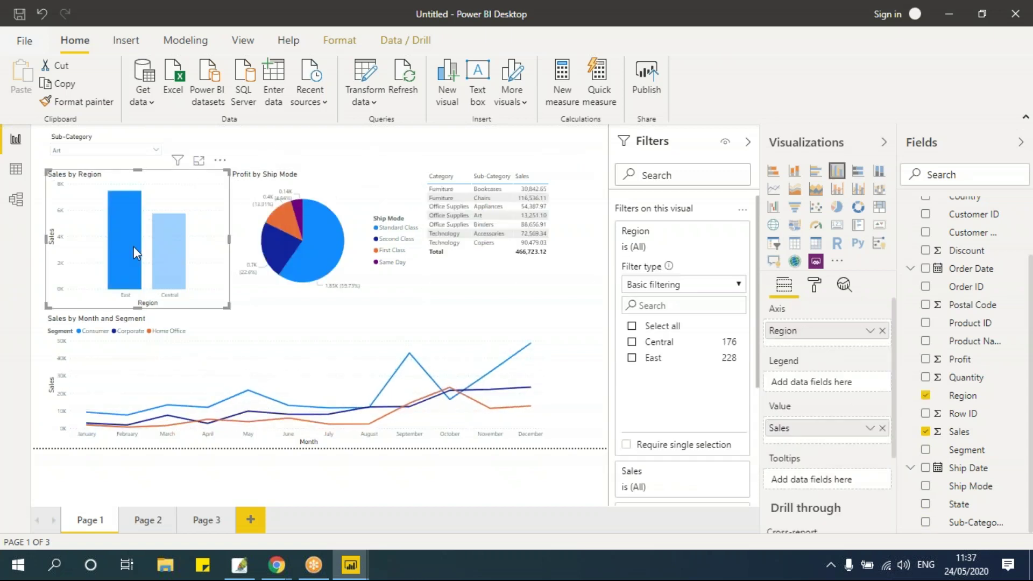
click(325, 175)
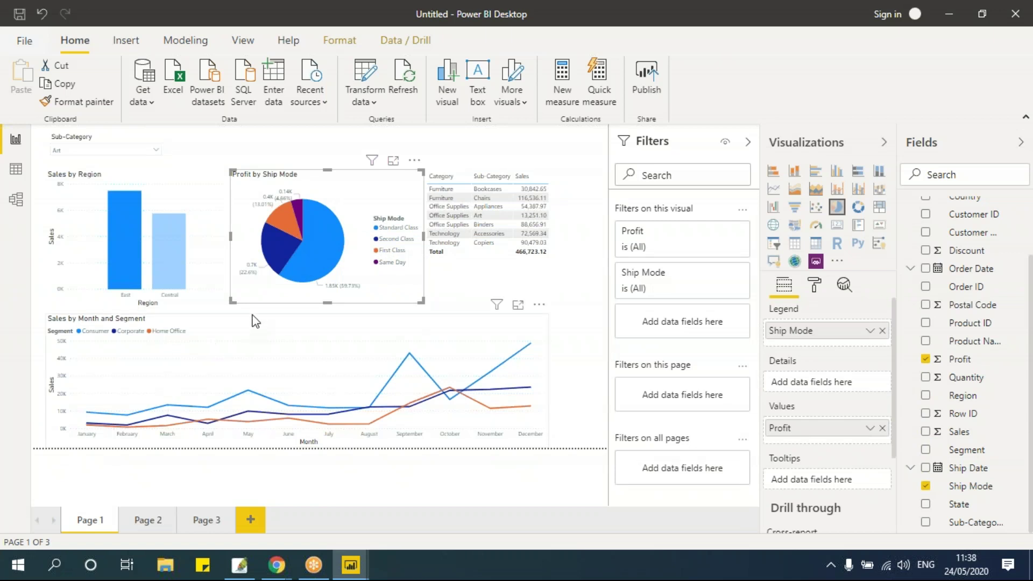
click(229, 386)
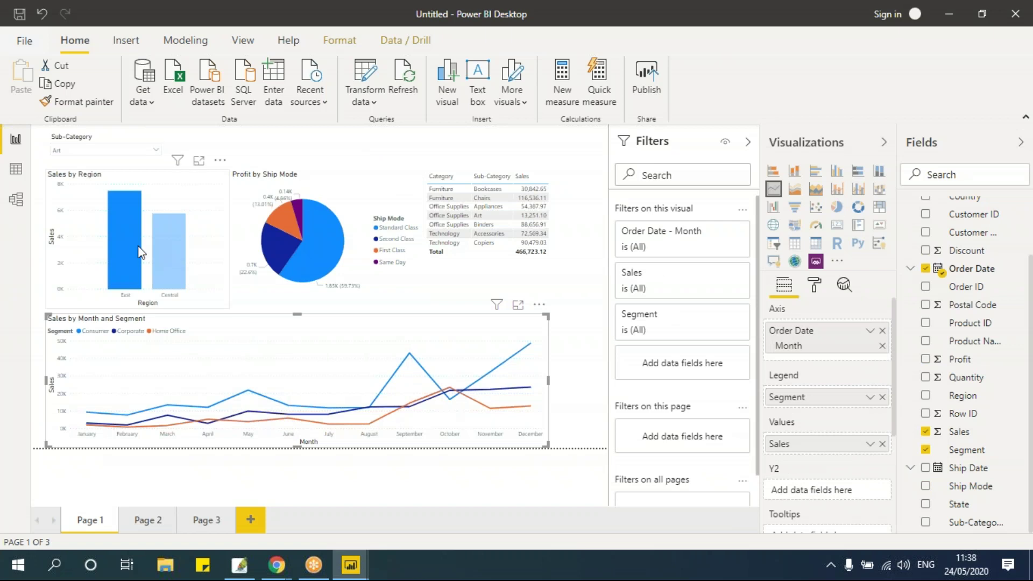
click(170, 247)
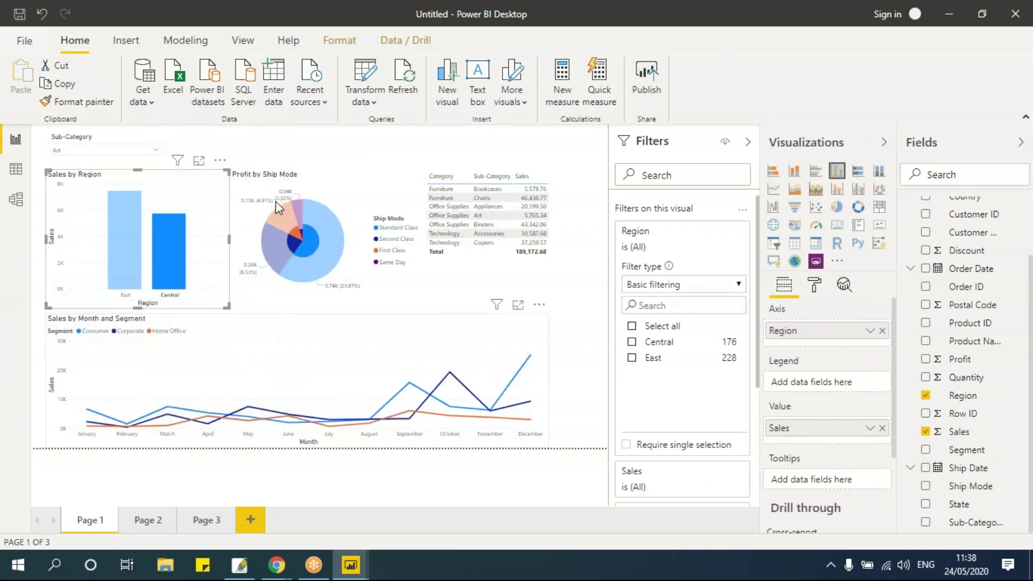
click(345, 183)
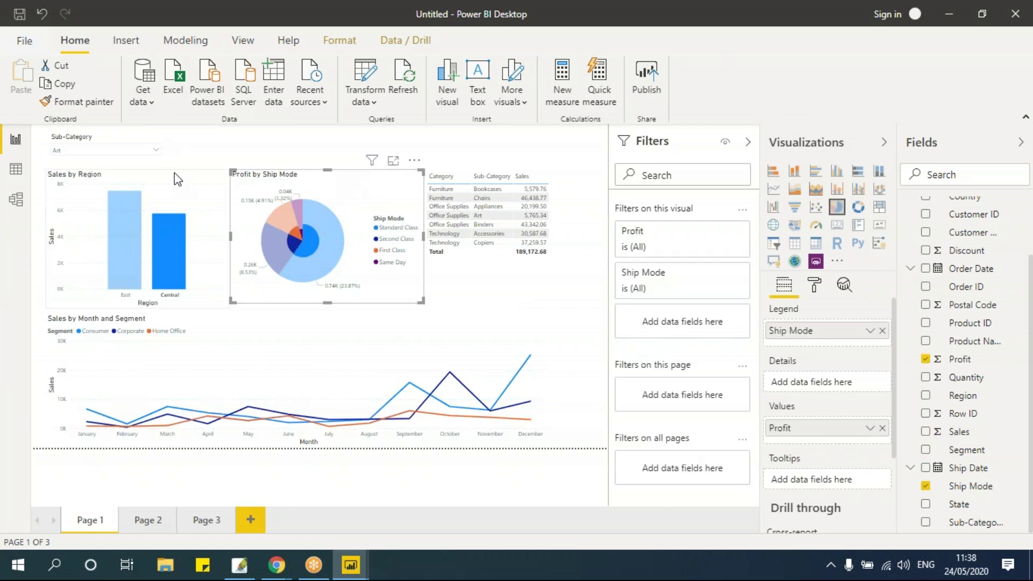
Step: Turn on Edit interactions and set the Sales by Region chart's interaction with the Profit by Ship Mode pie and the sales table to None
click(207, 229)
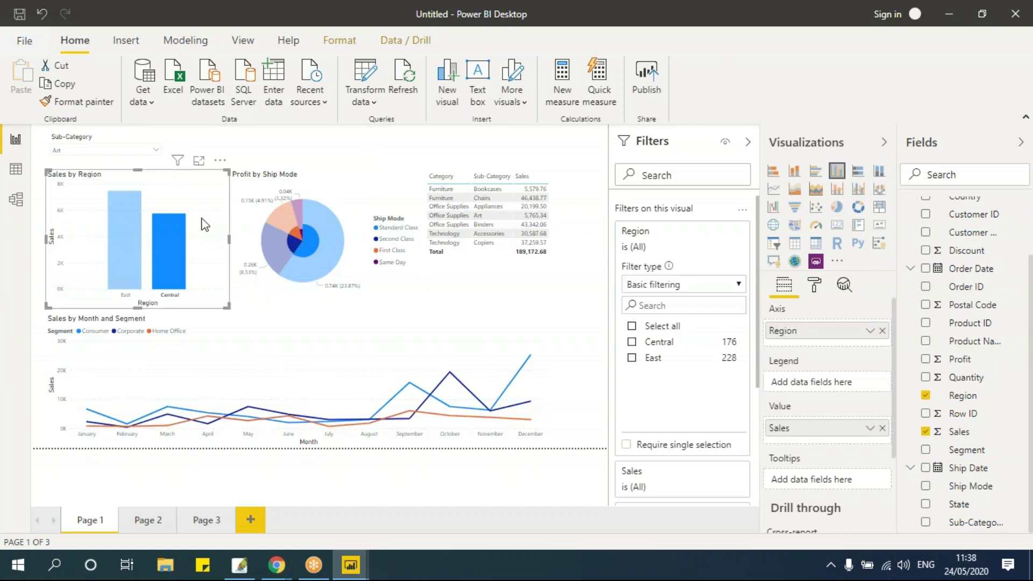
click(346, 43)
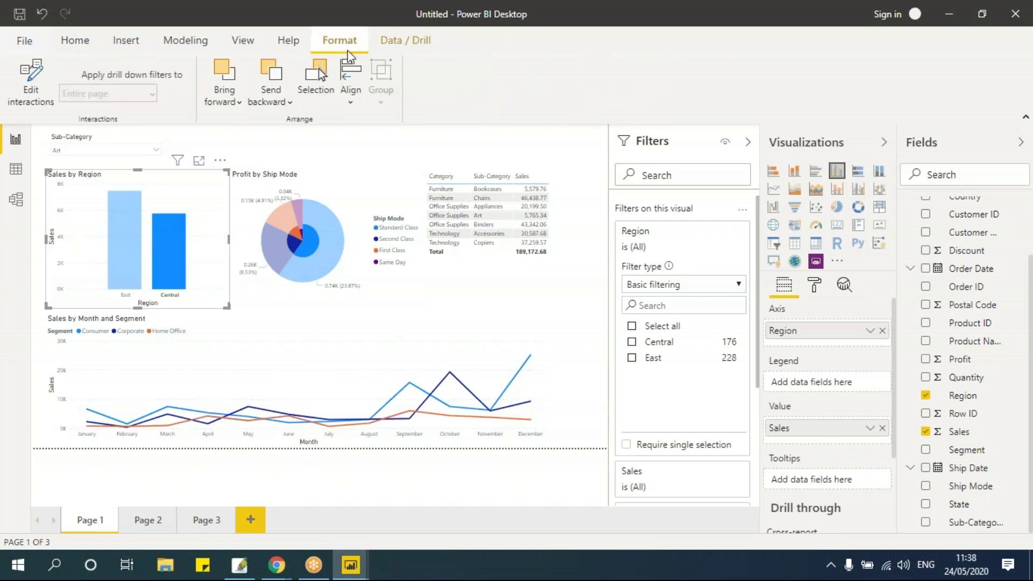
click(43, 91)
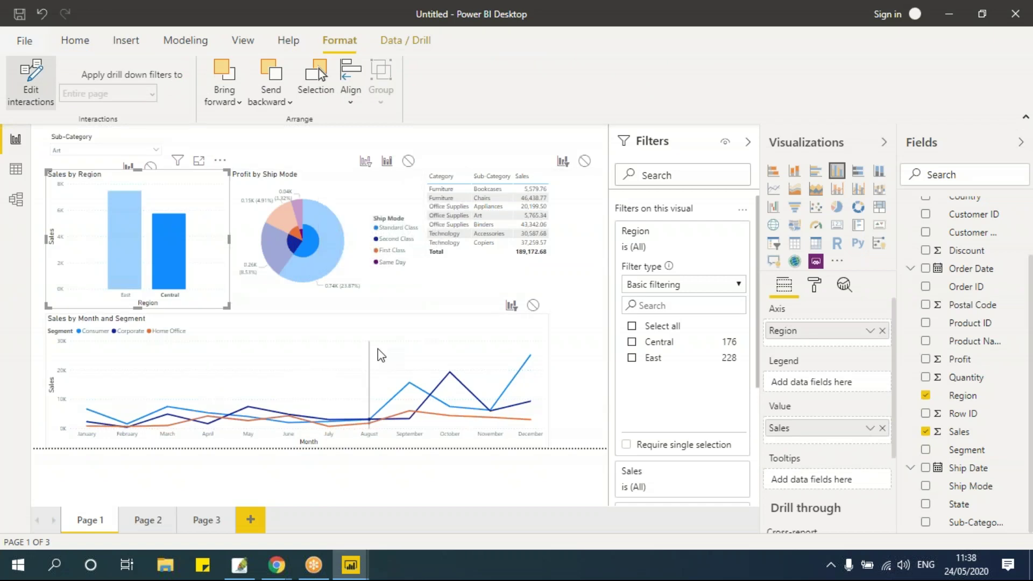
click(123, 144)
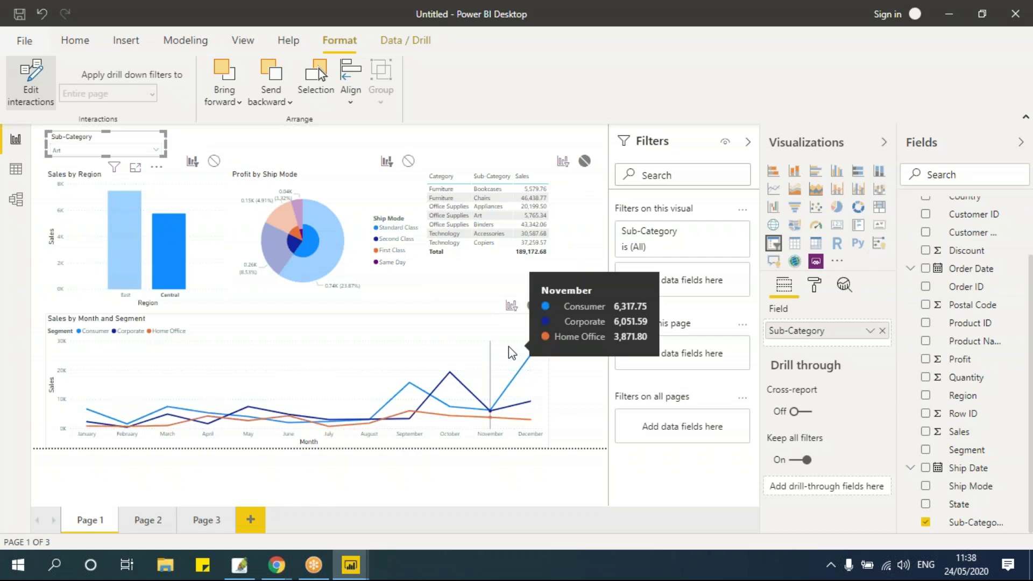
click(169, 180)
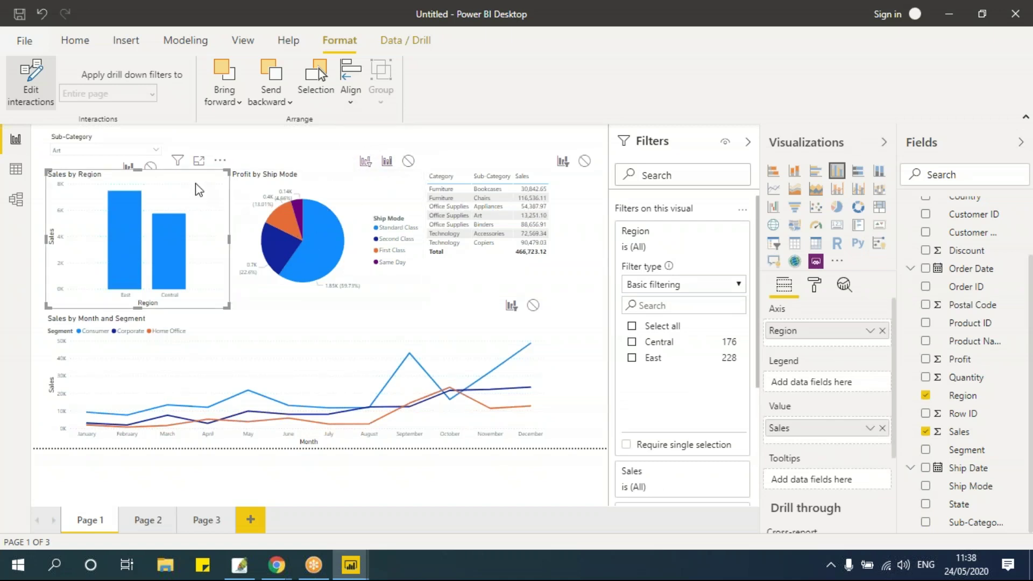
click(408, 162)
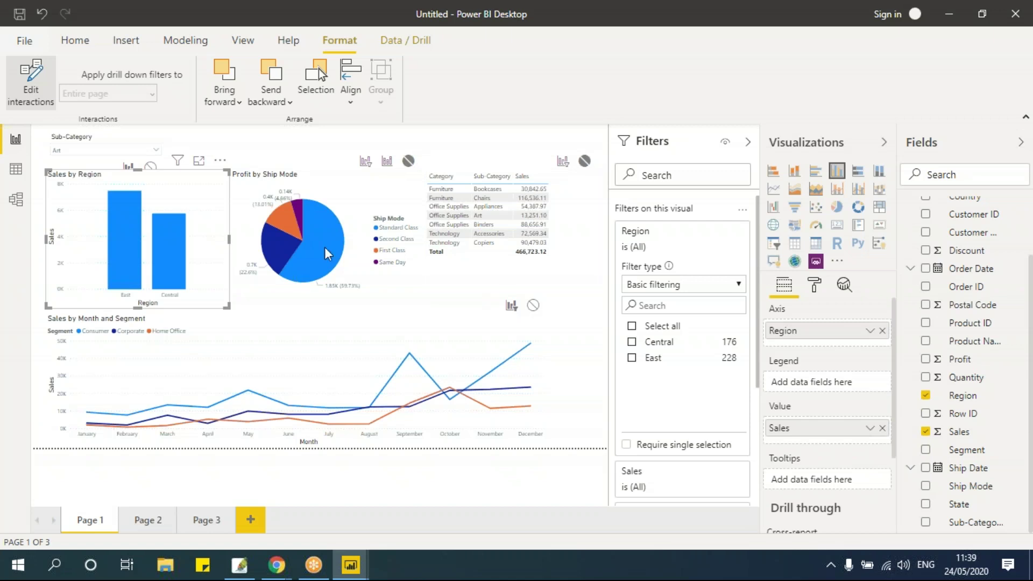
click(441, 147)
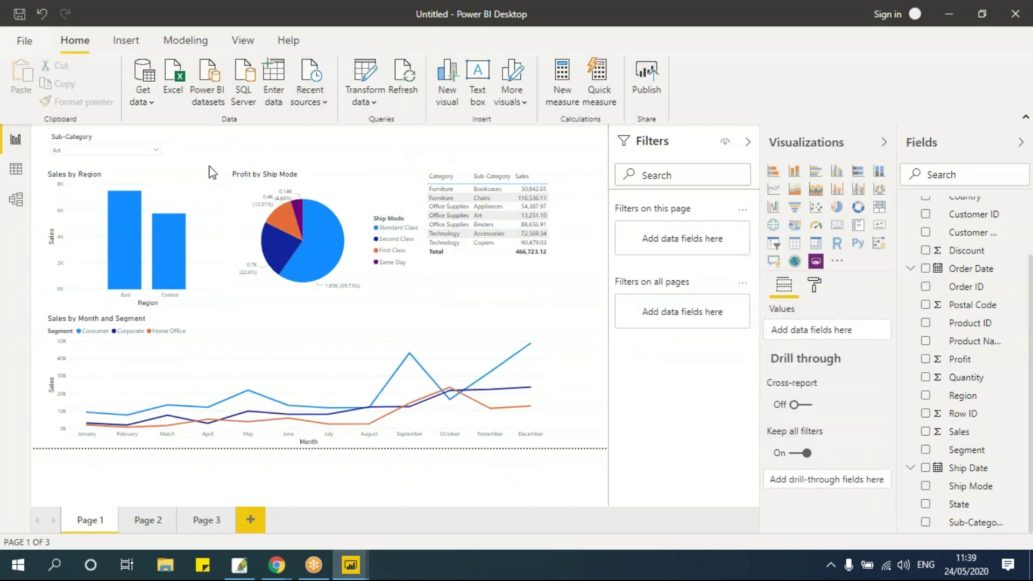
Step: Turn off Edit interactions with the Sales by Region chart selected, and clear the selection
click(137, 226)
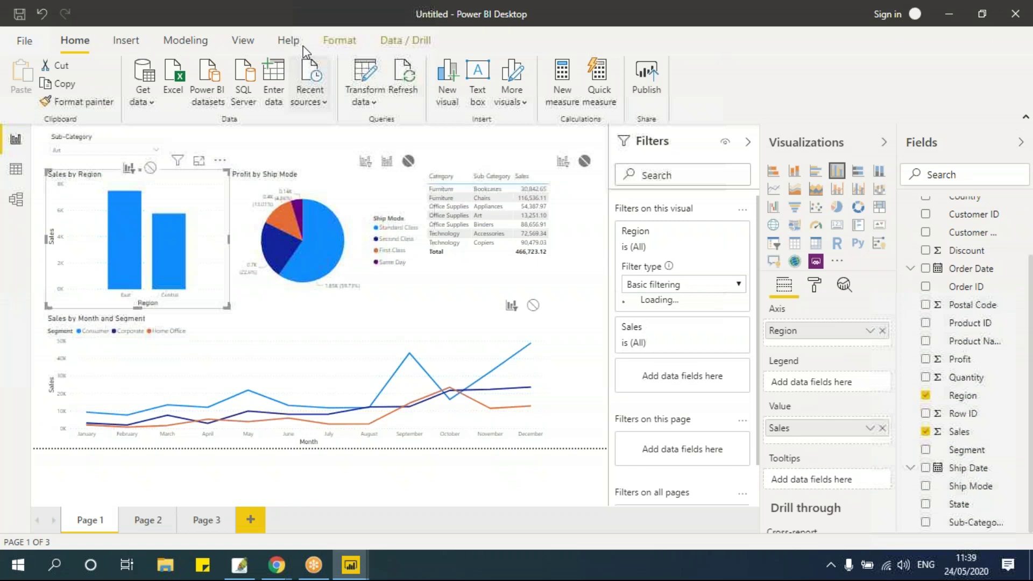
click(337, 46)
click(31, 80)
click(46, 95)
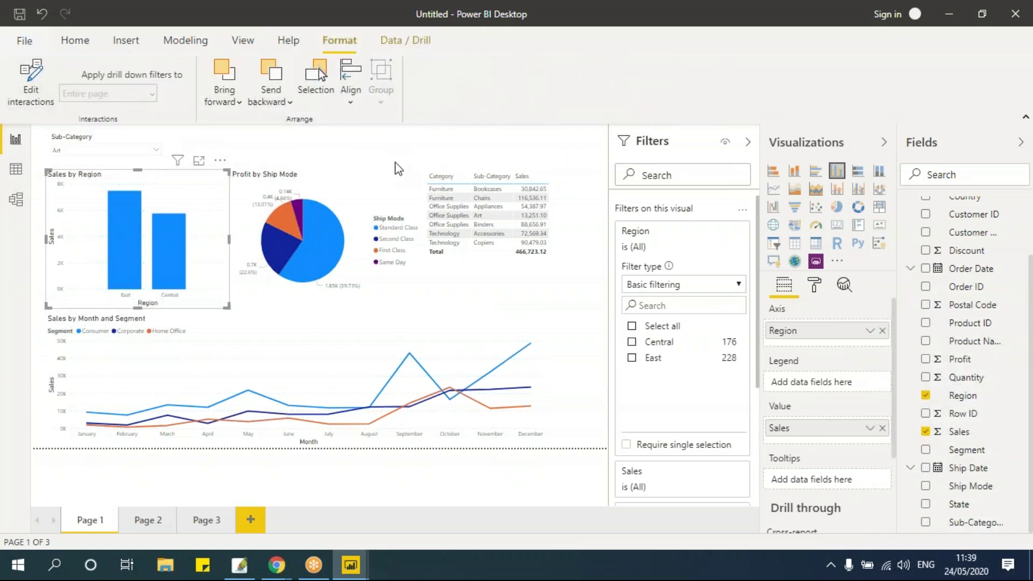
click(466, 157)
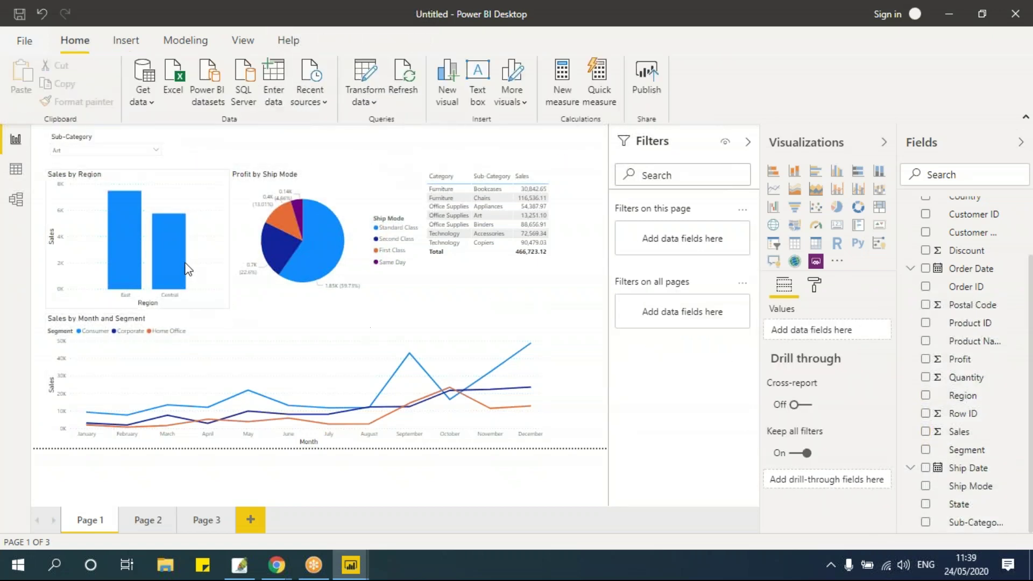
Step: Select the East, Central and East bars in turn to test which visuals the Sales by Region chart still filters
click(123, 242)
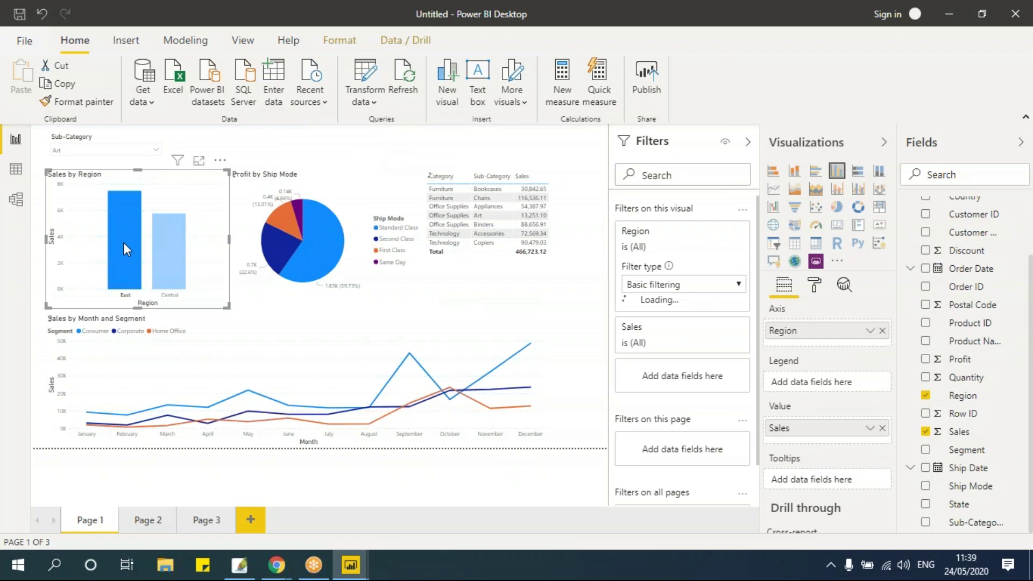
click(176, 247)
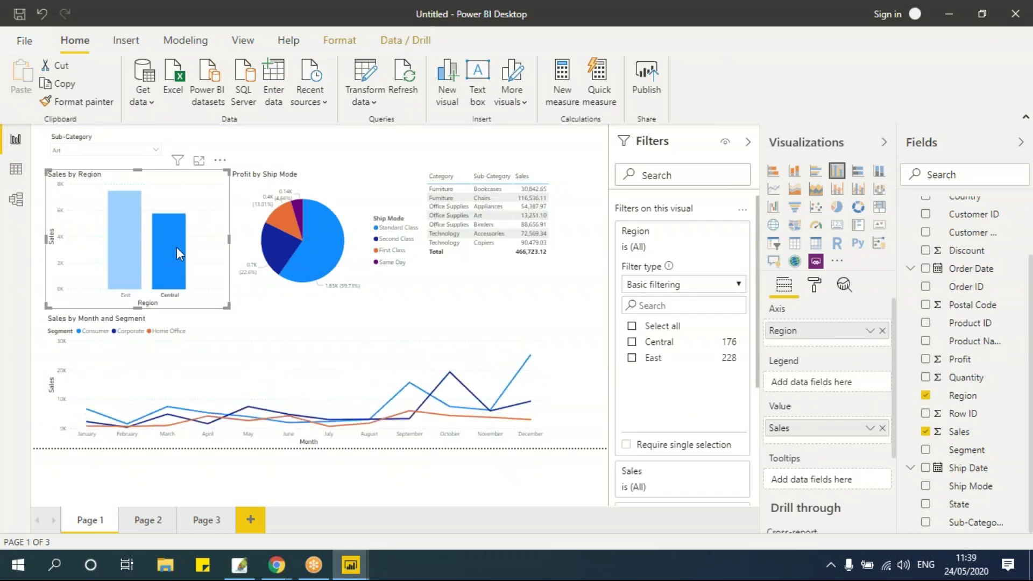
click(115, 244)
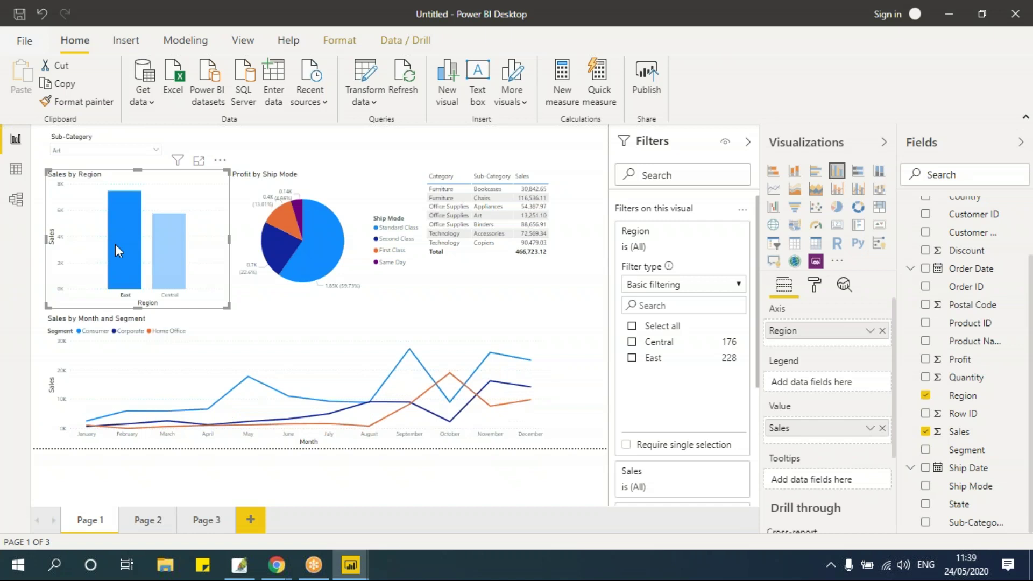
Step: Open Page 3, switch to the Power Query Editor and inspect the filter values of the Region column in Orders
click(205, 522)
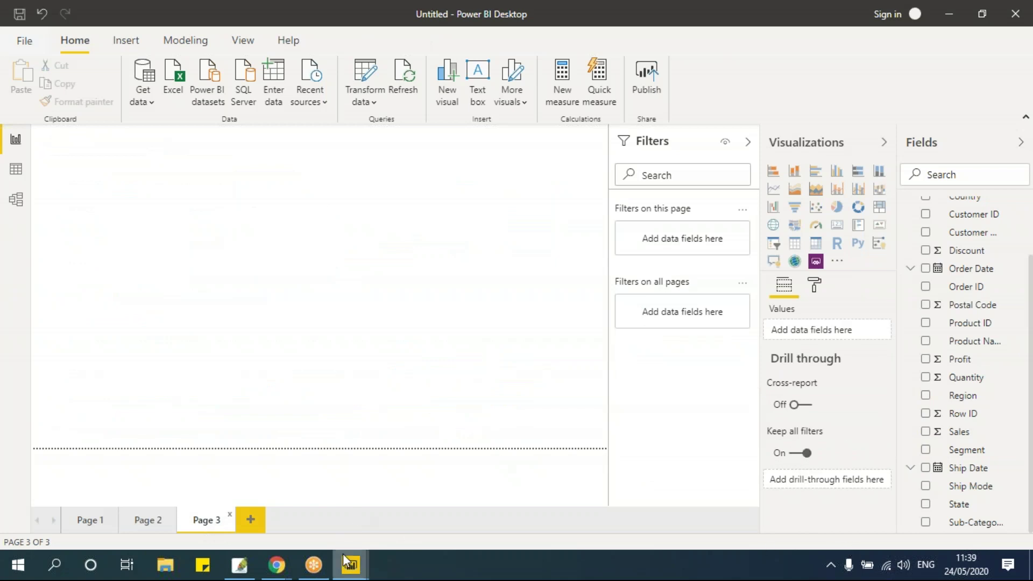
click(356, 575)
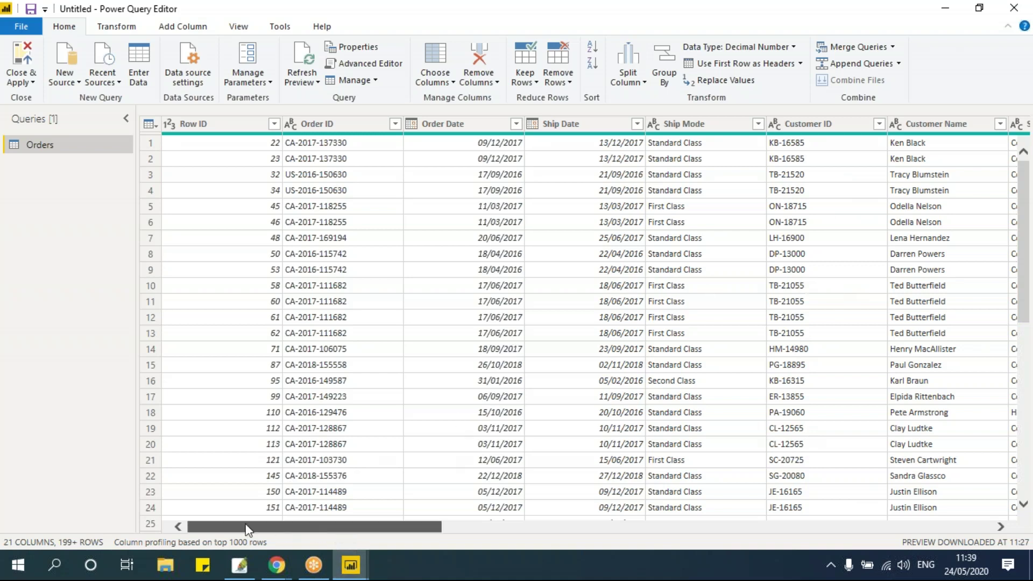
drag(235, 525, 583, 559)
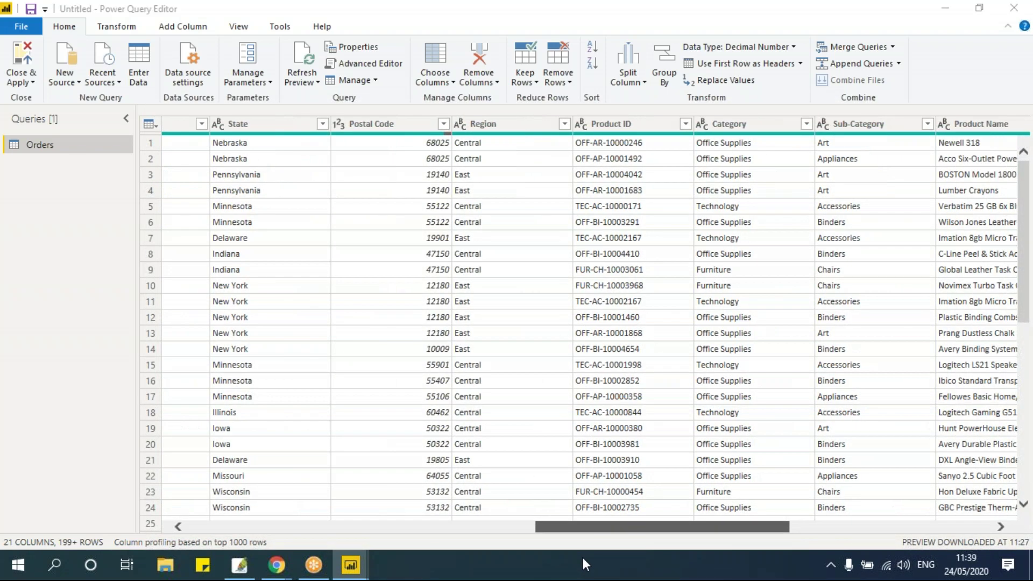
click(564, 127)
click(565, 125)
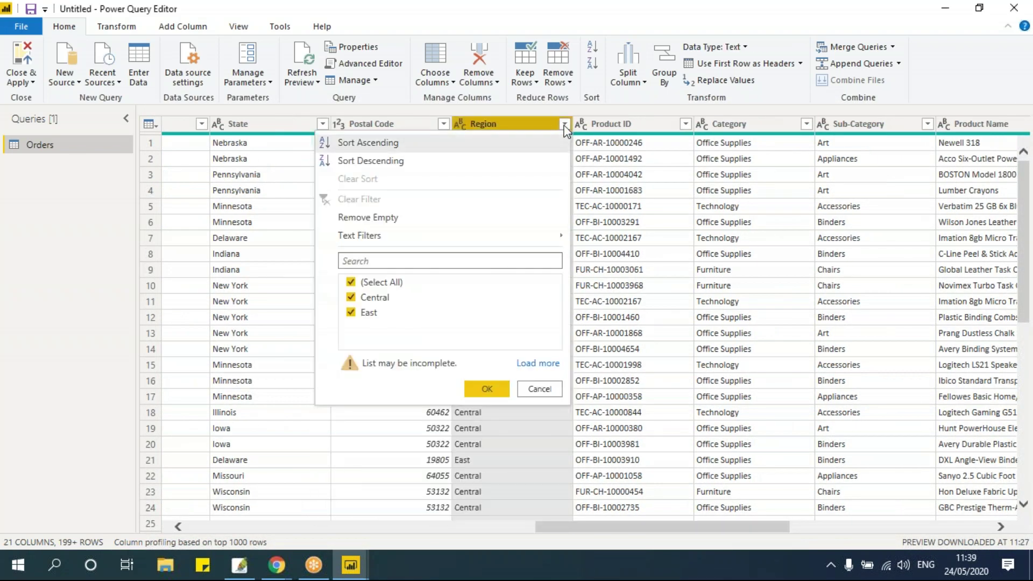
click(564, 125)
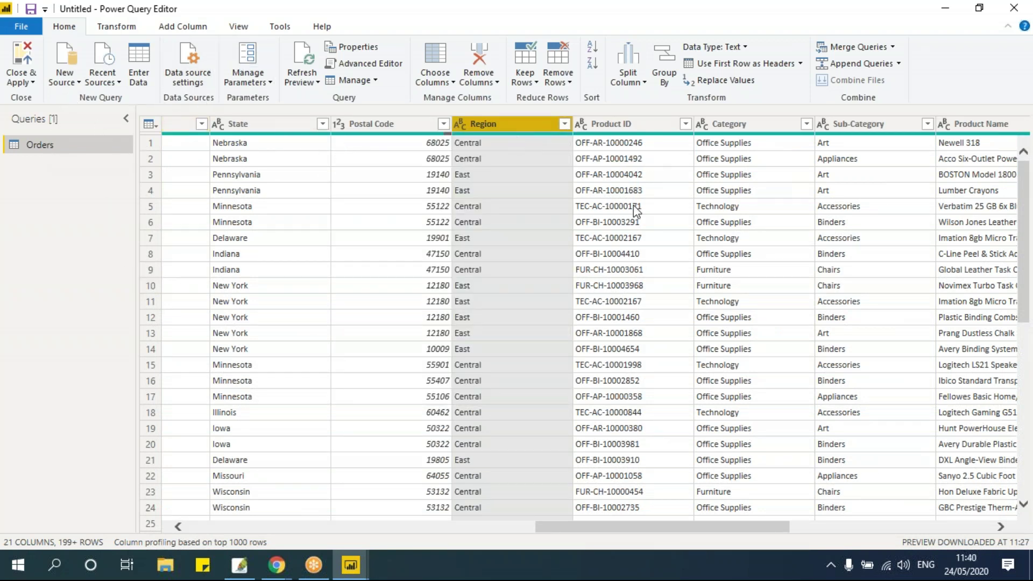
Step: Clear the filter on the Profit column of the Orders query
drag(566, 527, 716, 527)
drag(840, 530, 892, 527)
click(1008, 124)
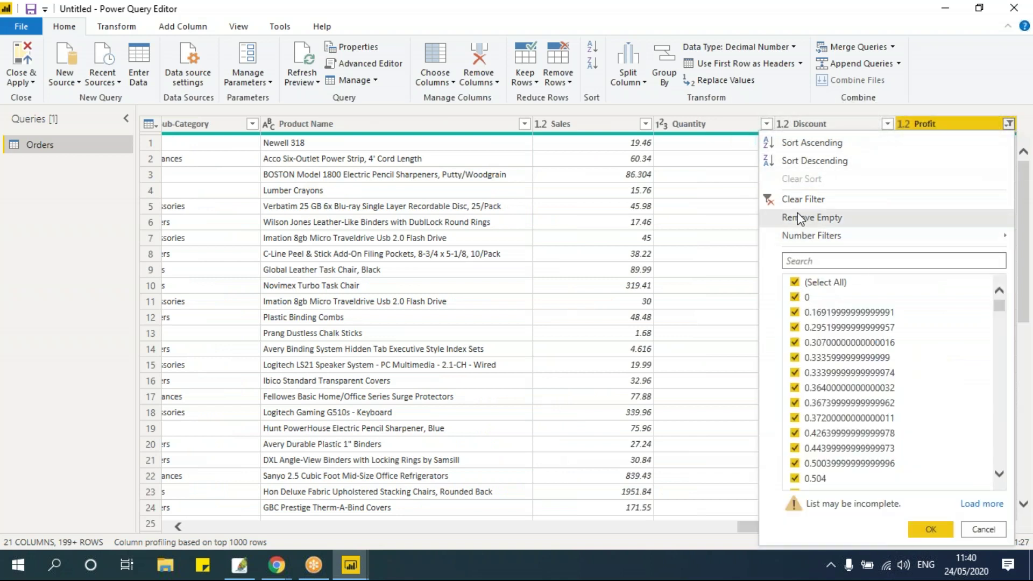
click(801, 199)
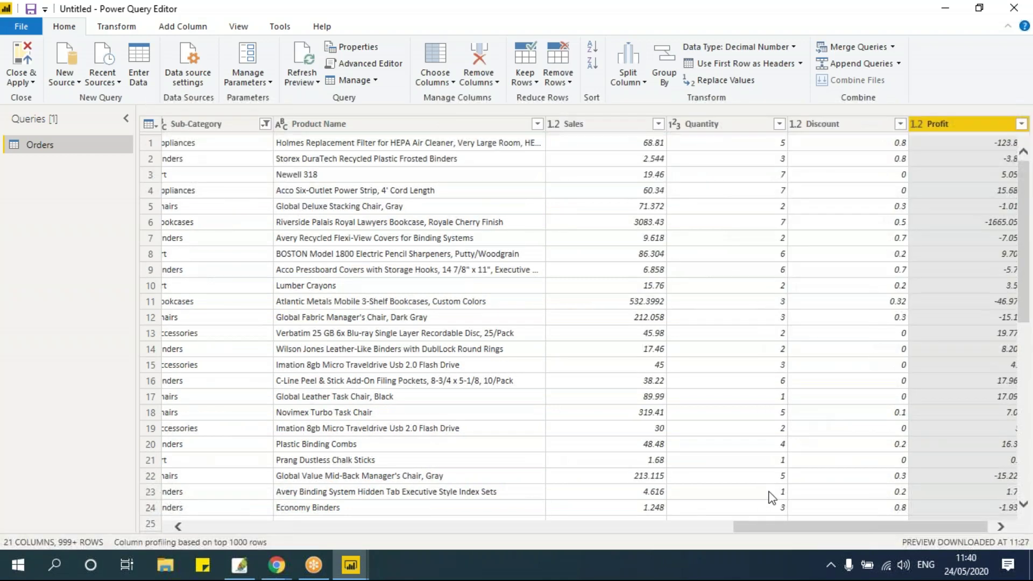
Step: Clear the filters on the Sub-Category and Region columns of the Orders query
click(215, 124)
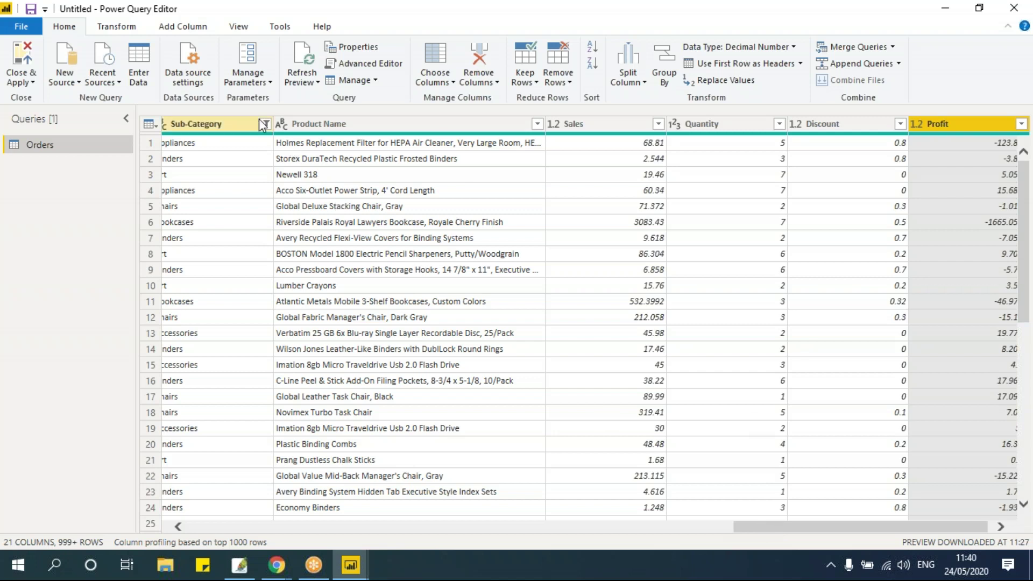
click(274, 124)
click(69, 199)
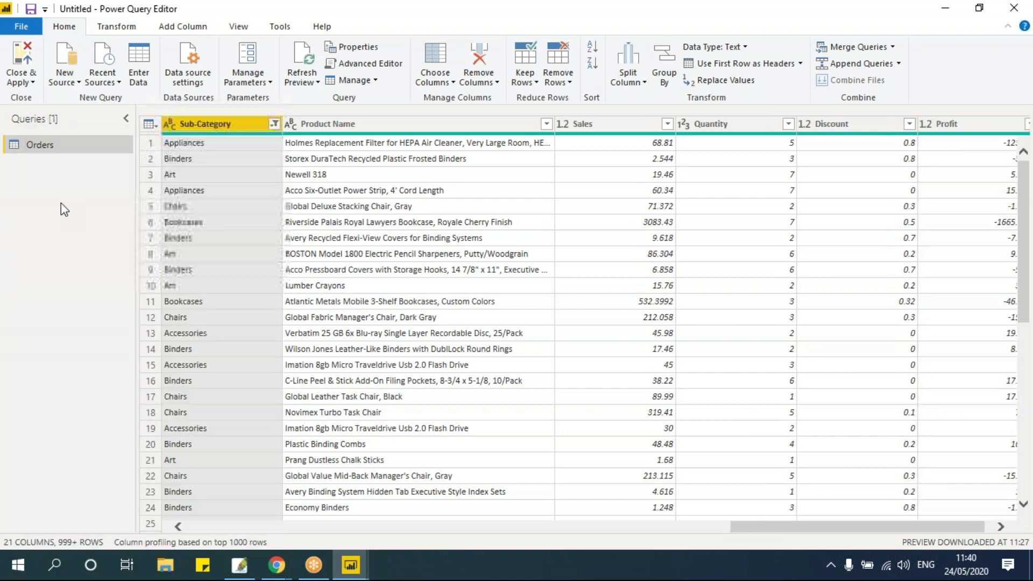
drag(753, 529, 563, 537)
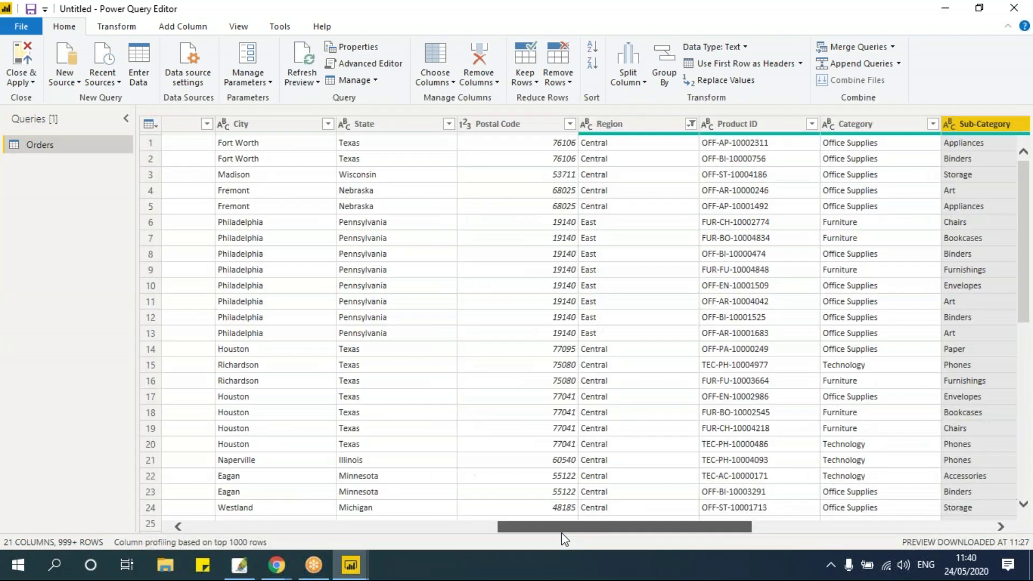
click(691, 124)
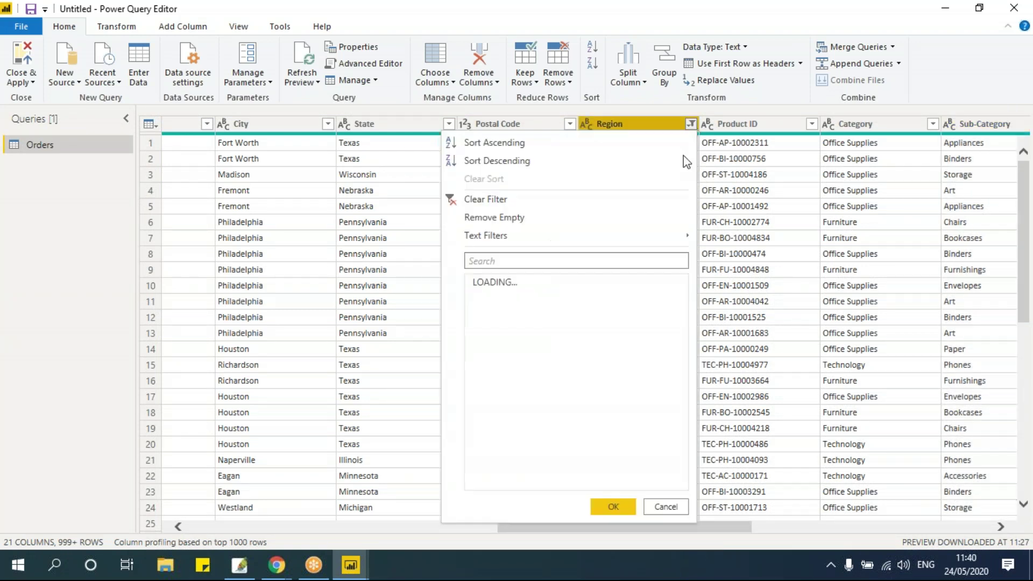
click(485, 199)
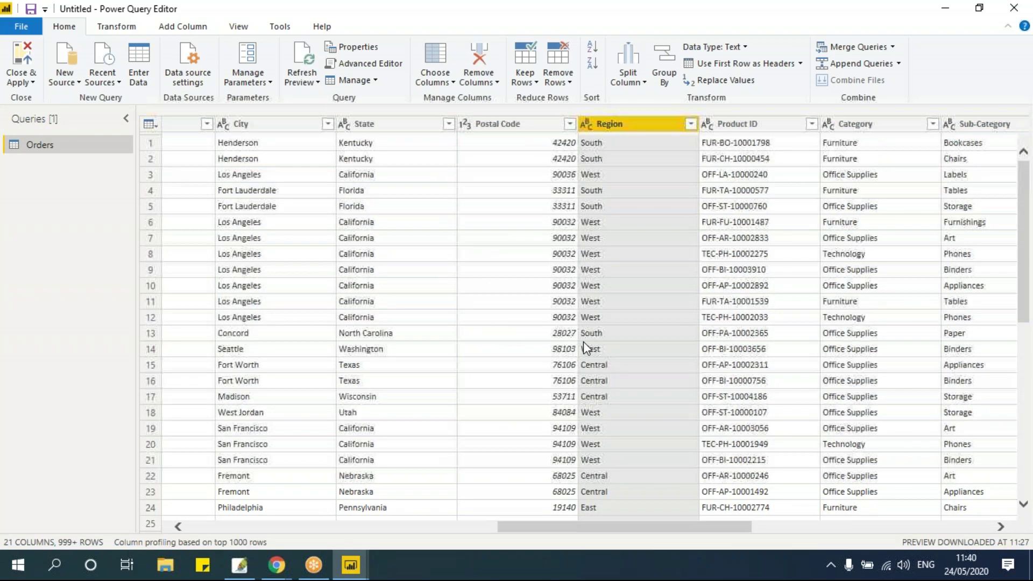
Step: Apply the query changes without closing the Power Query Editor and return to the Power BI Desktop report window
click(25, 83)
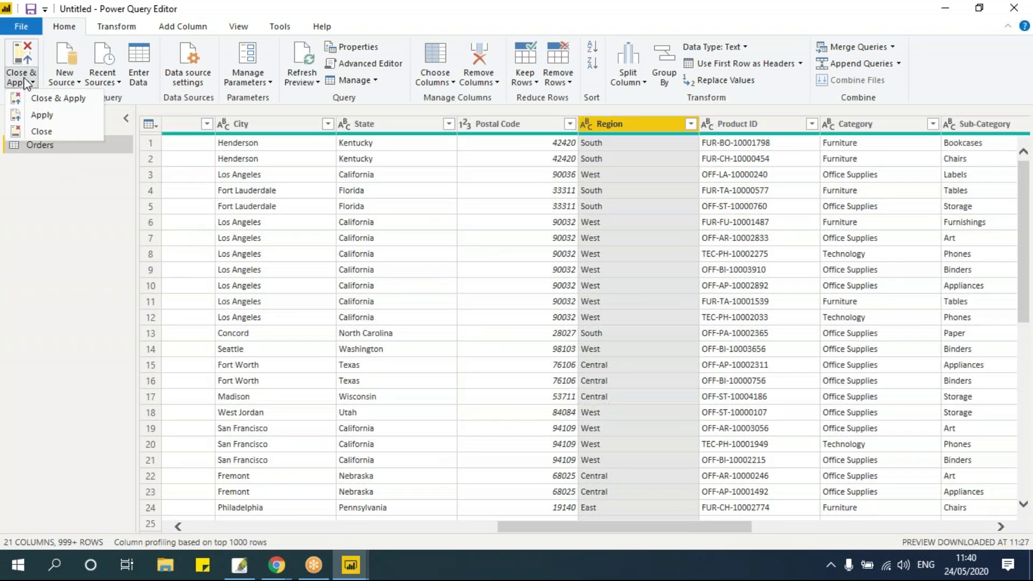
click(37, 116)
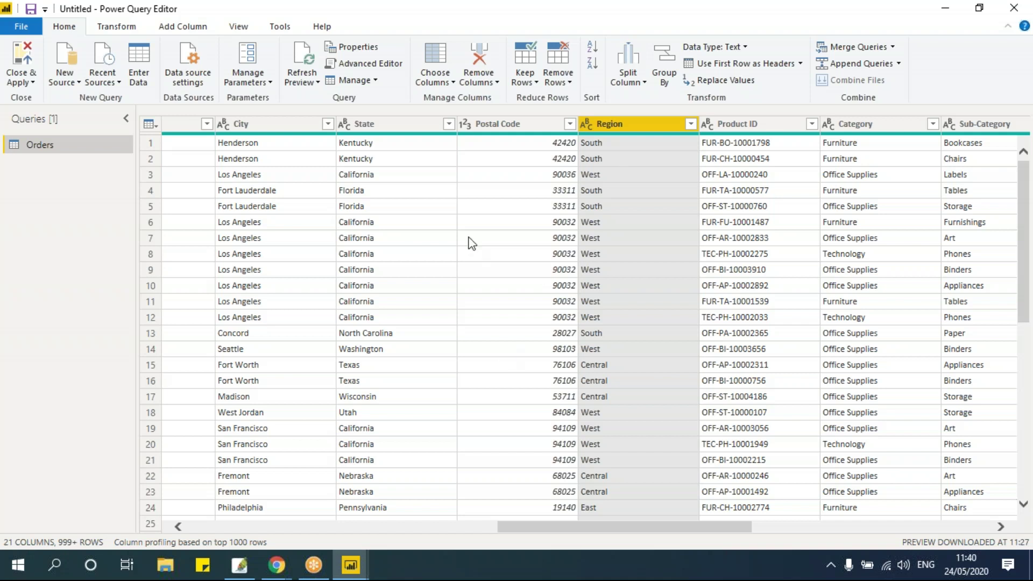
click(344, 562)
click(308, 511)
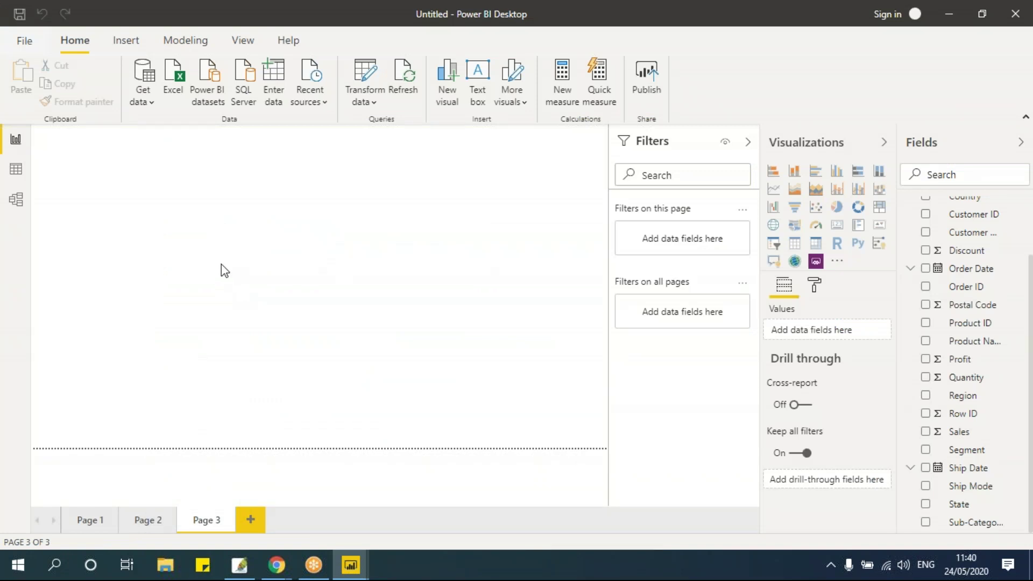
Step: Add a clustered column chart of Sales by Region to Page 3 and widen it slightly
click(838, 177)
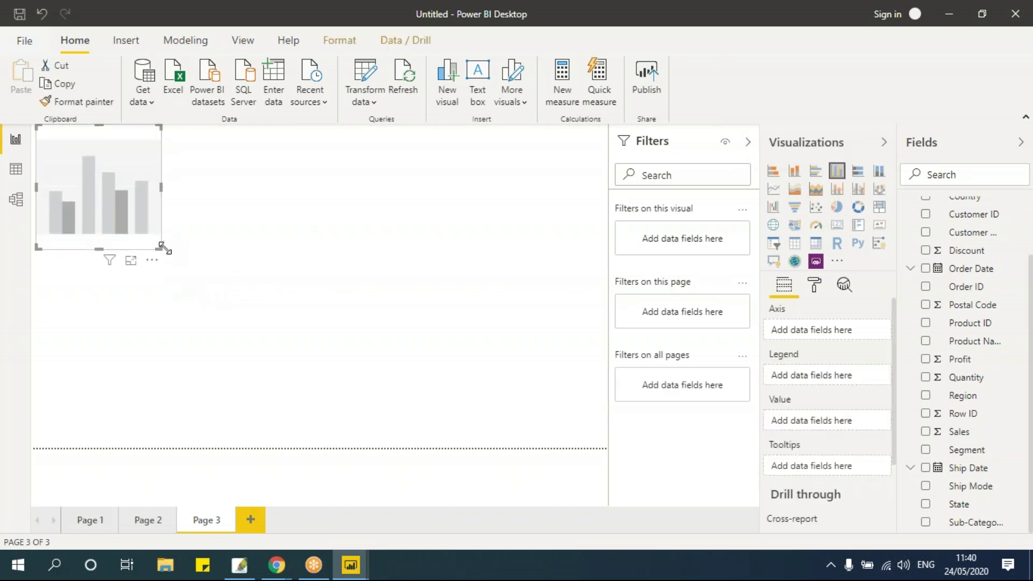
click(925, 395)
click(926, 433)
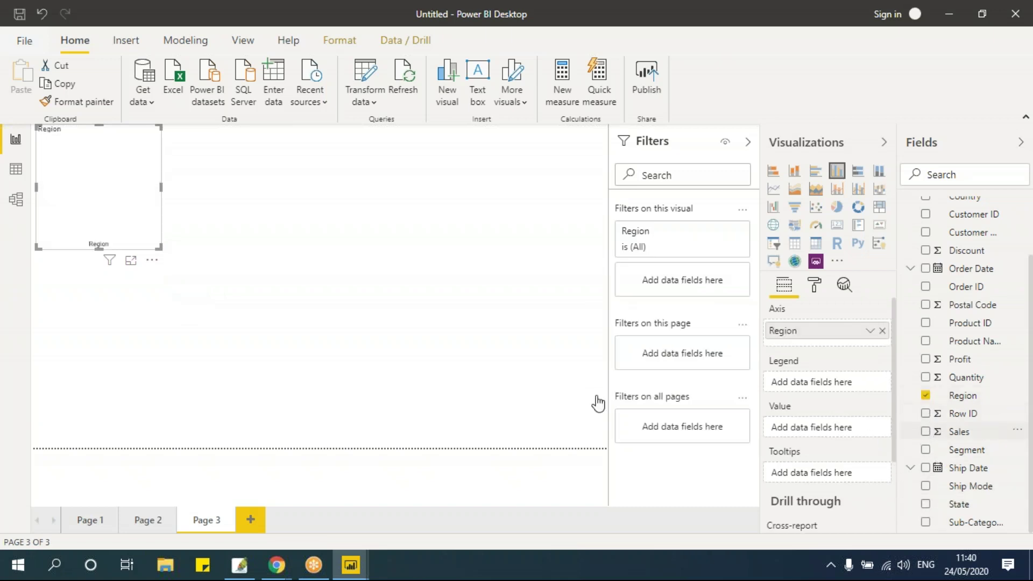
drag(159, 250, 185, 251)
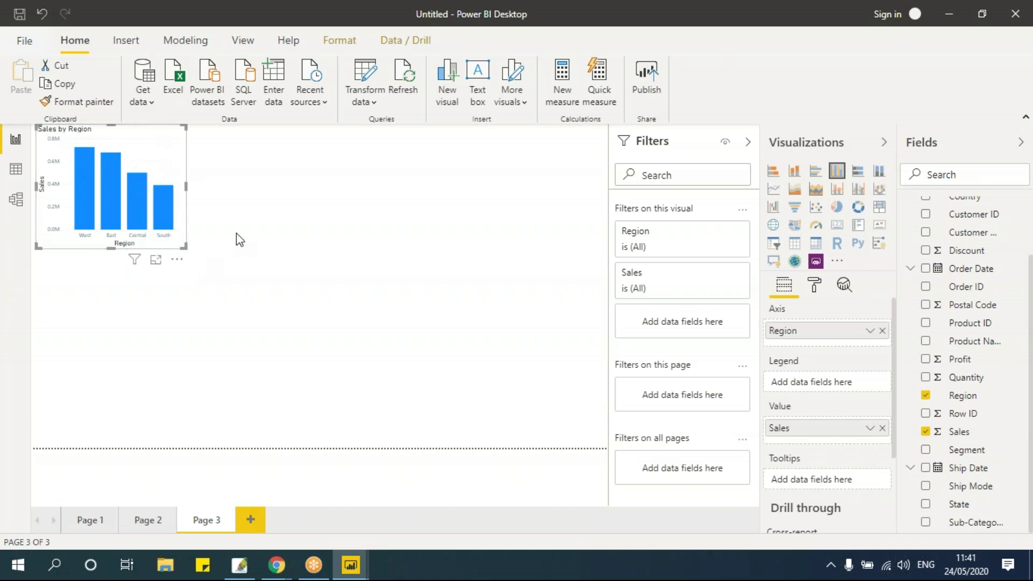
Step: Add a second clustered column chart beside the Sales by Region chart, align the two and widen the new one to roughly double
click(394, 256)
click(836, 171)
drag(75, 264, 270, 153)
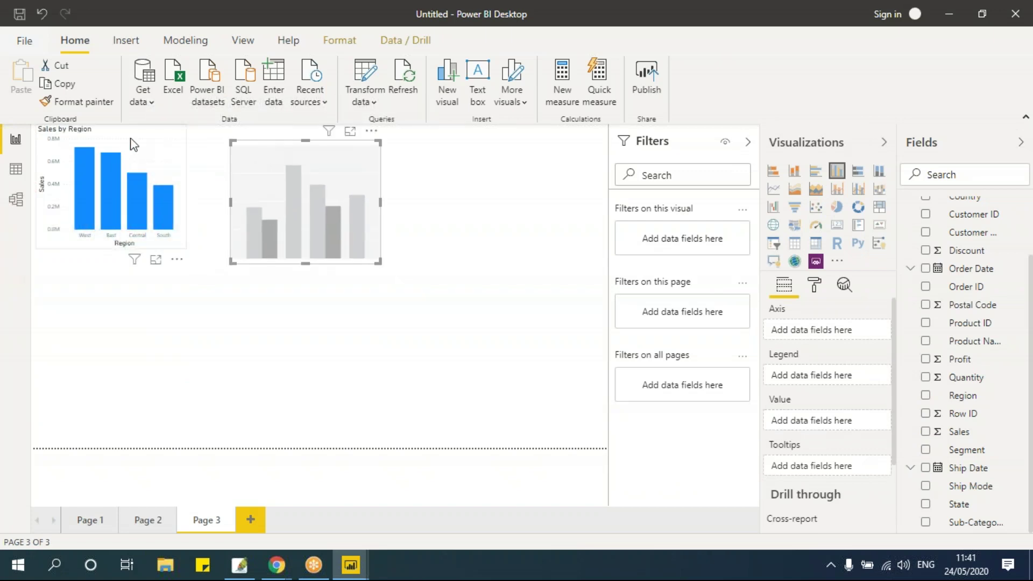
drag(147, 137, 156, 161)
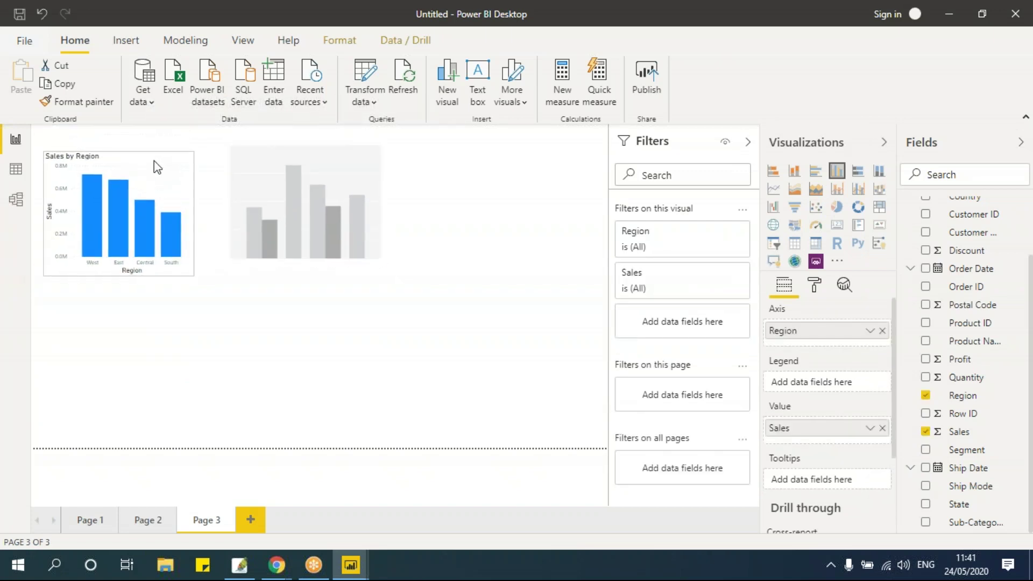
drag(262, 149, 322, 198)
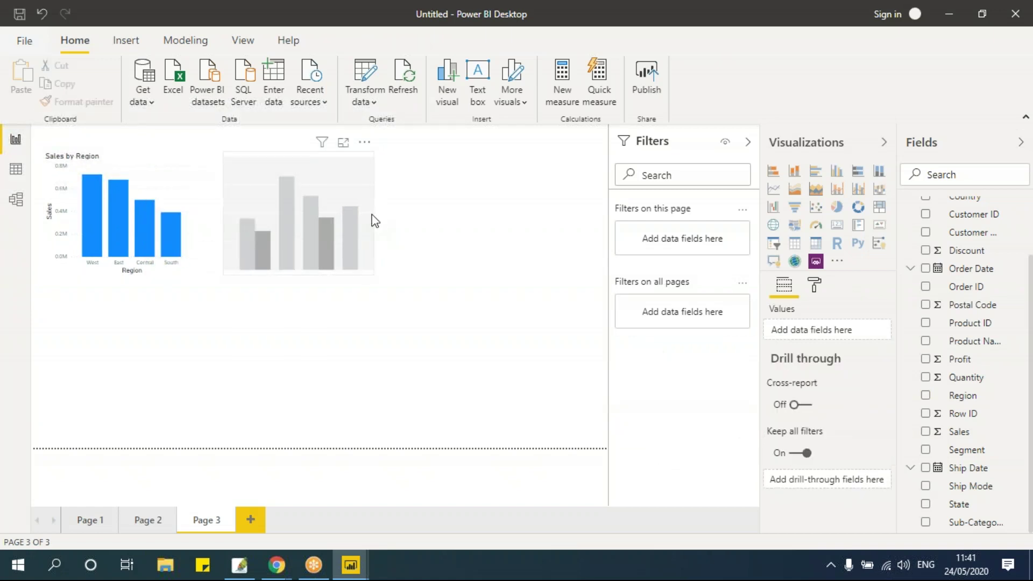
drag(374, 213, 550, 214)
Step: Plot Sales by State in the empty second column chart
scroll(983, 362, up, 2)
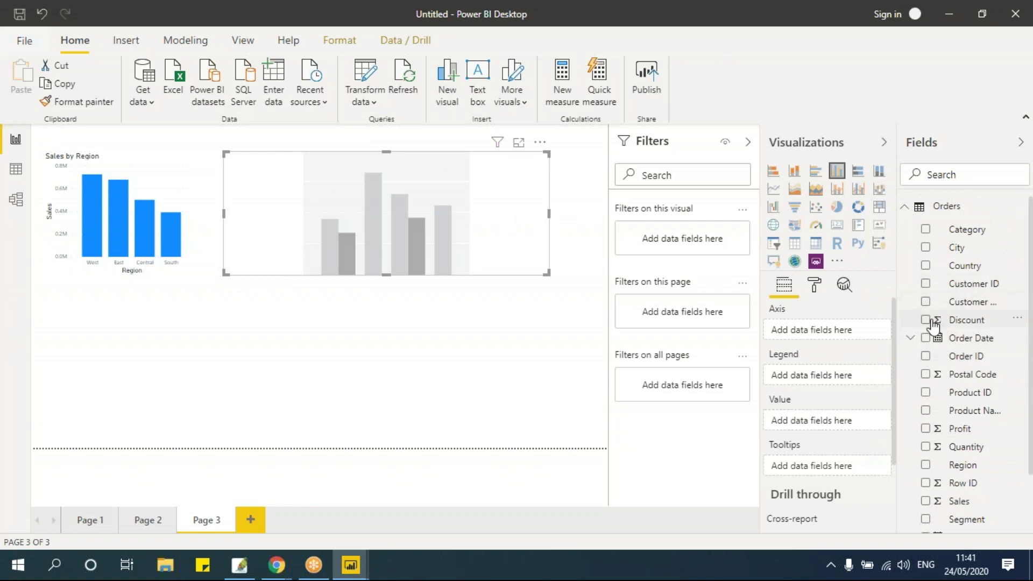
scroll(926, 435, down, 2)
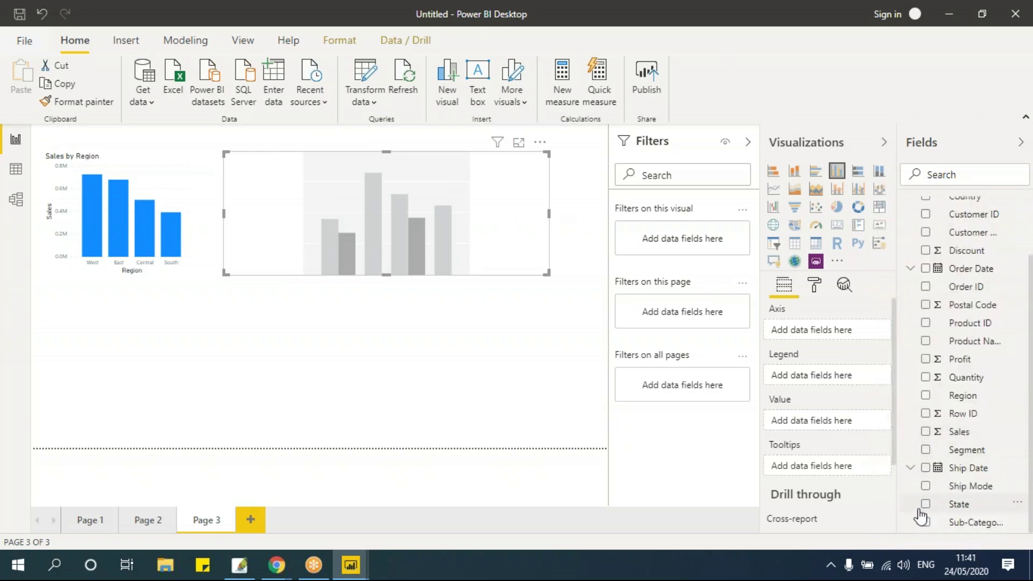
click(925, 432)
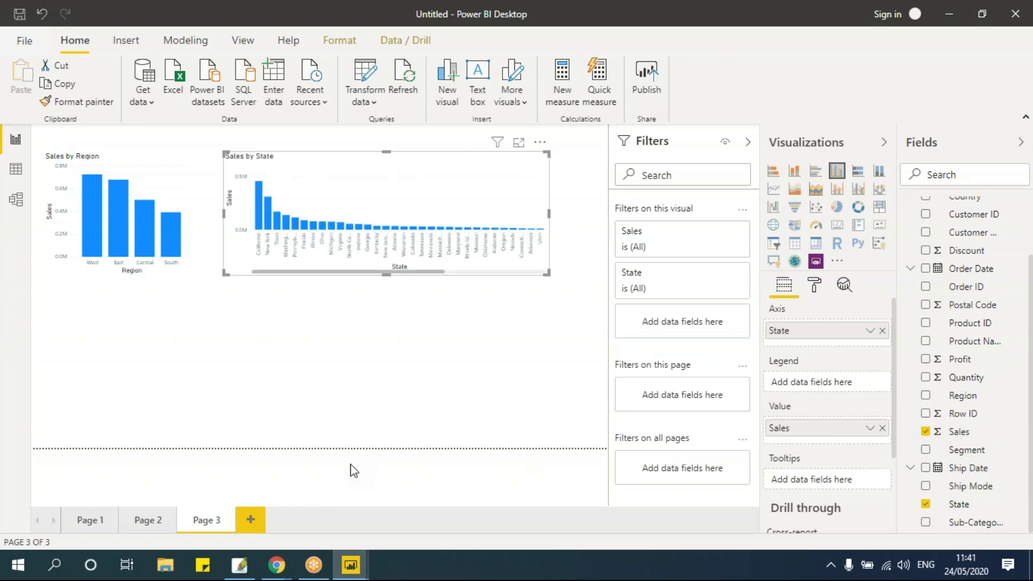
Step: Move the Sales by State chart below the Sales by Region chart and enlarge it to nearly the full page width
mouse_move(94, 234)
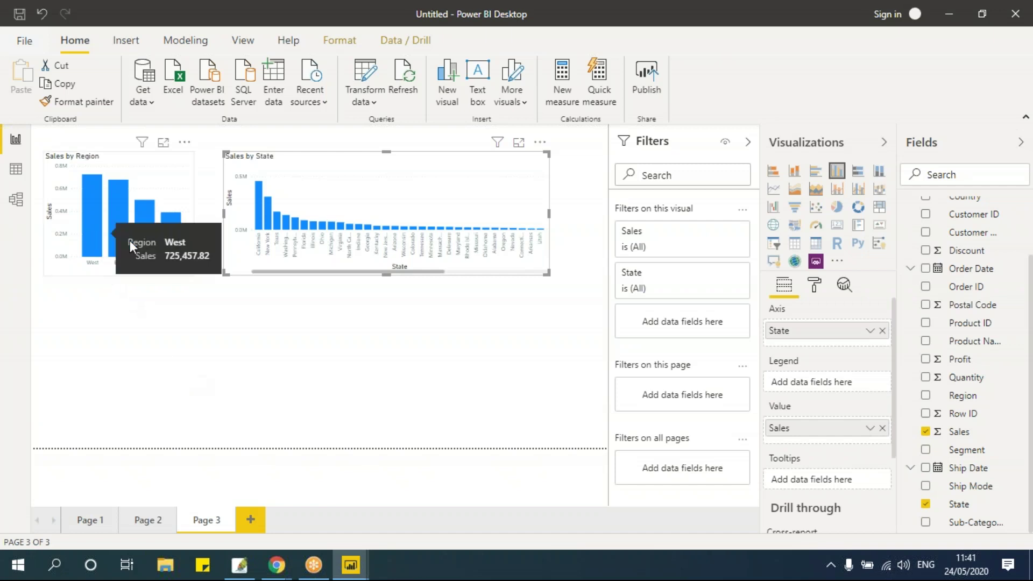
drag(382, 157, 164, 285)
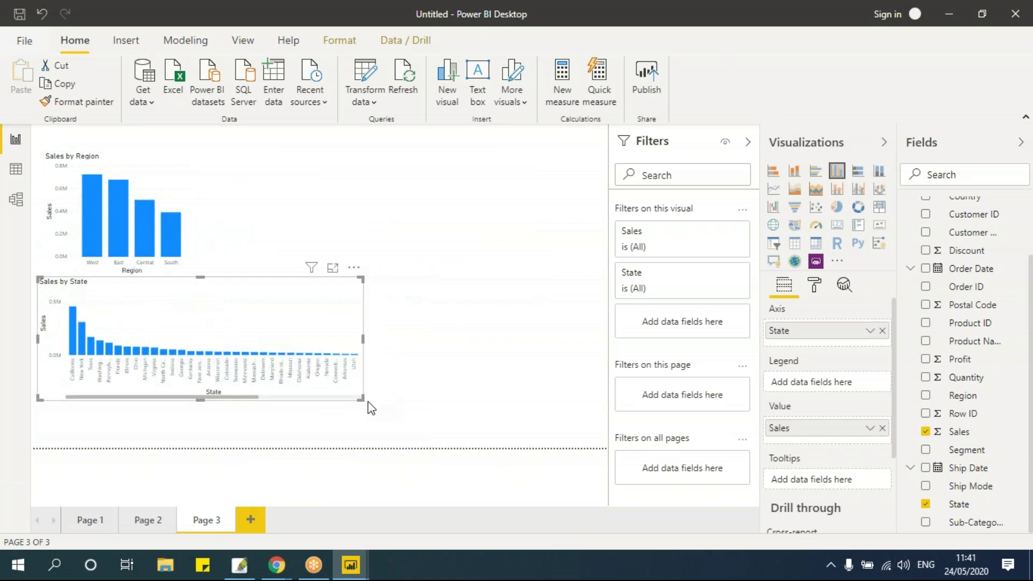
drag(360, 398, 598, 433)
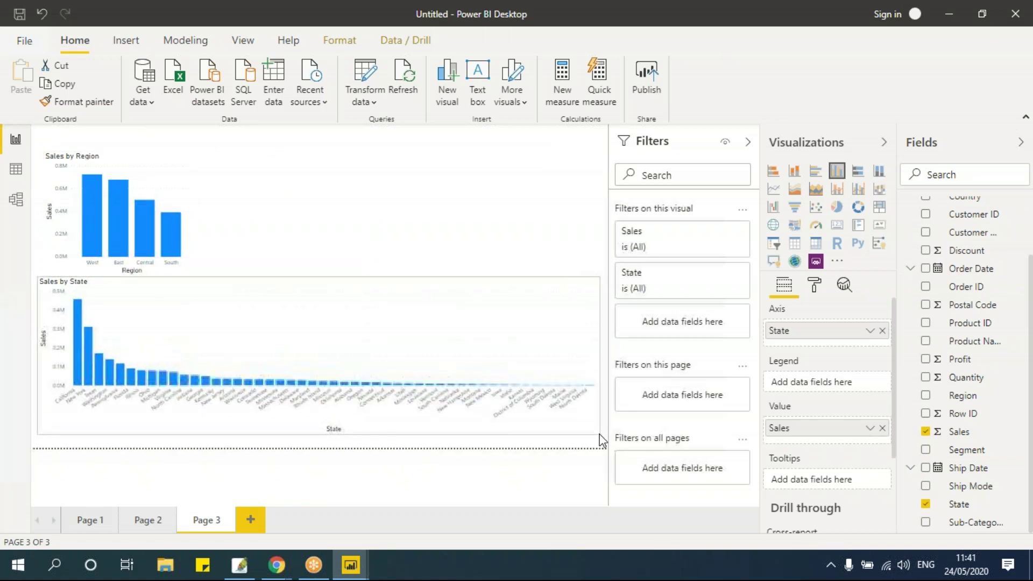
Step: Select the West bar in the Sales by Region chart to examine its effect on the Sales by State chart
click(92, 224)
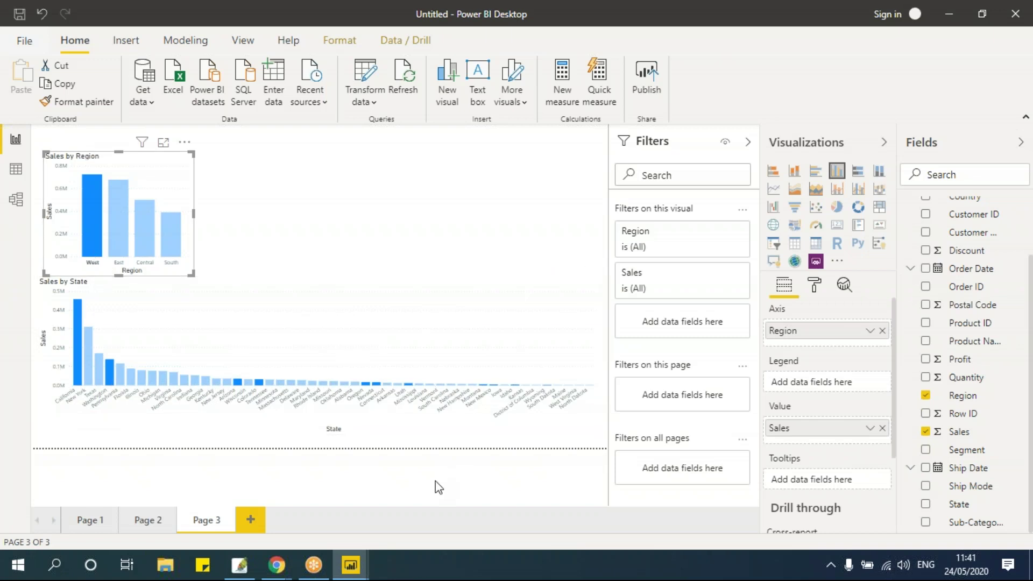
Step: Highlight the South and Central regions in the Sales by Region chart, and turn on interaction editing for it
click(168, 230)
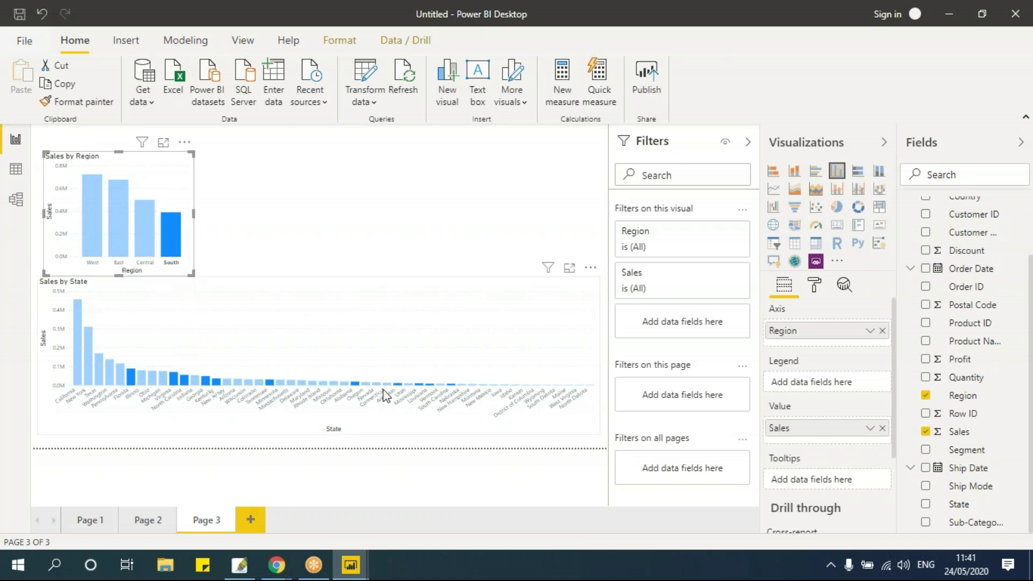
click(142, 227)
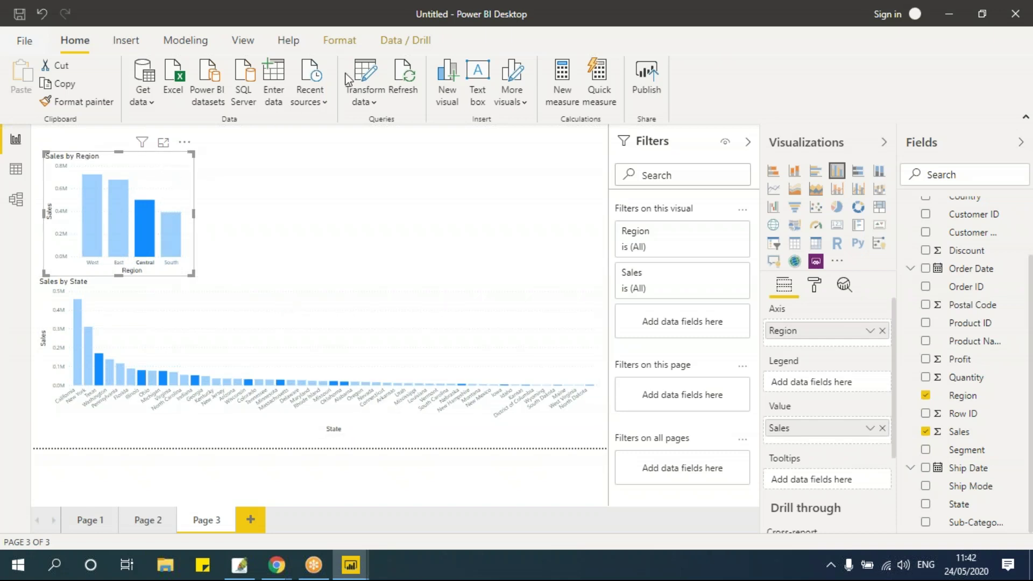
click(354, 41)
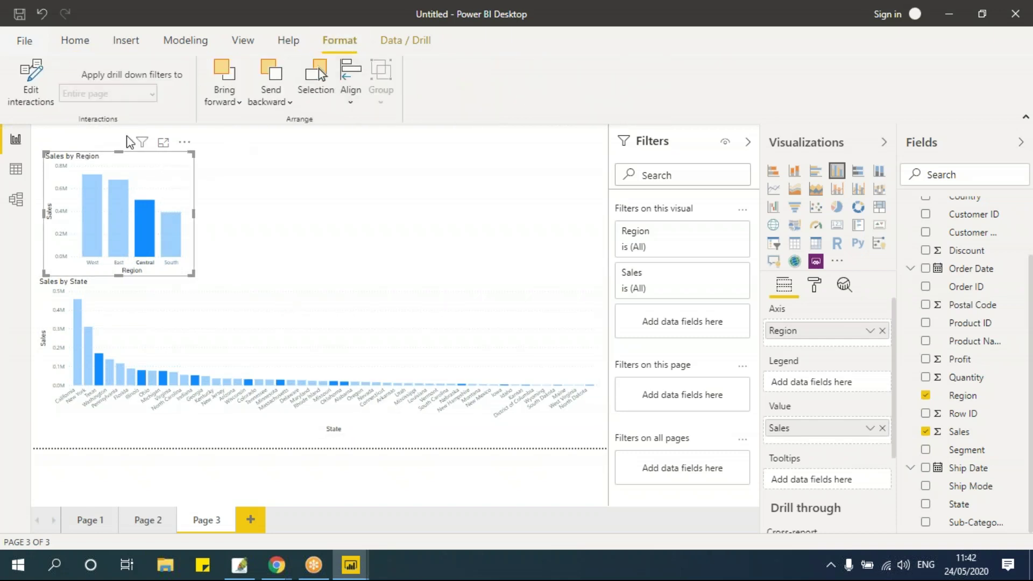
click(37, 86)
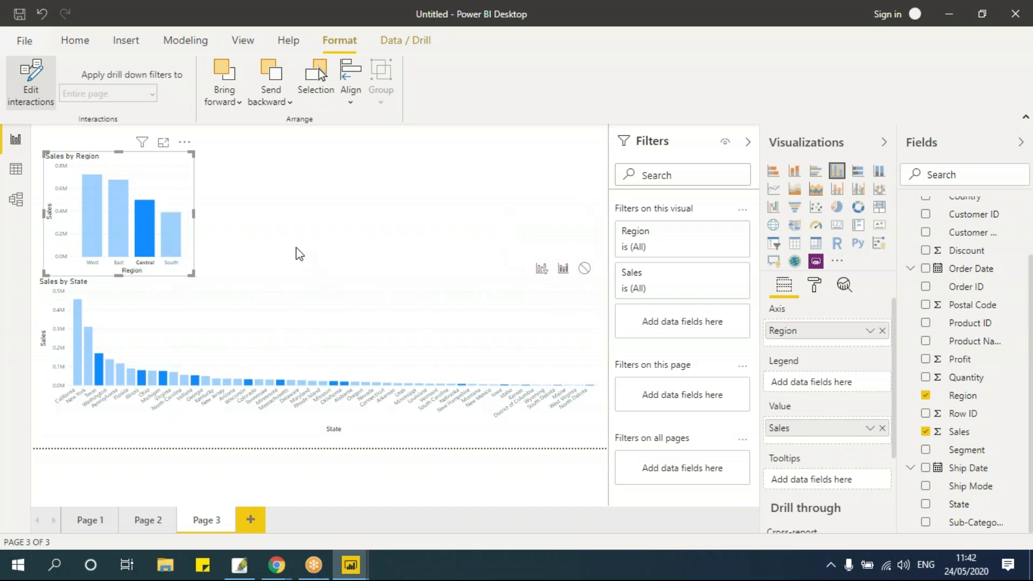
Step: Reselect the Sales by Region chart and test its effect on Sales by State with the South and West regions
click(565, 276)
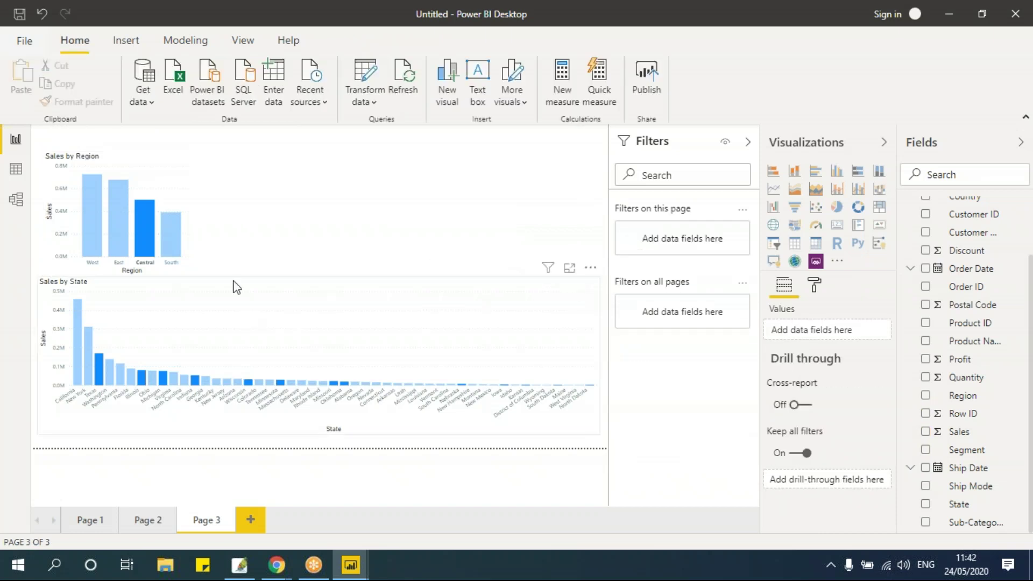
click(143, 161)
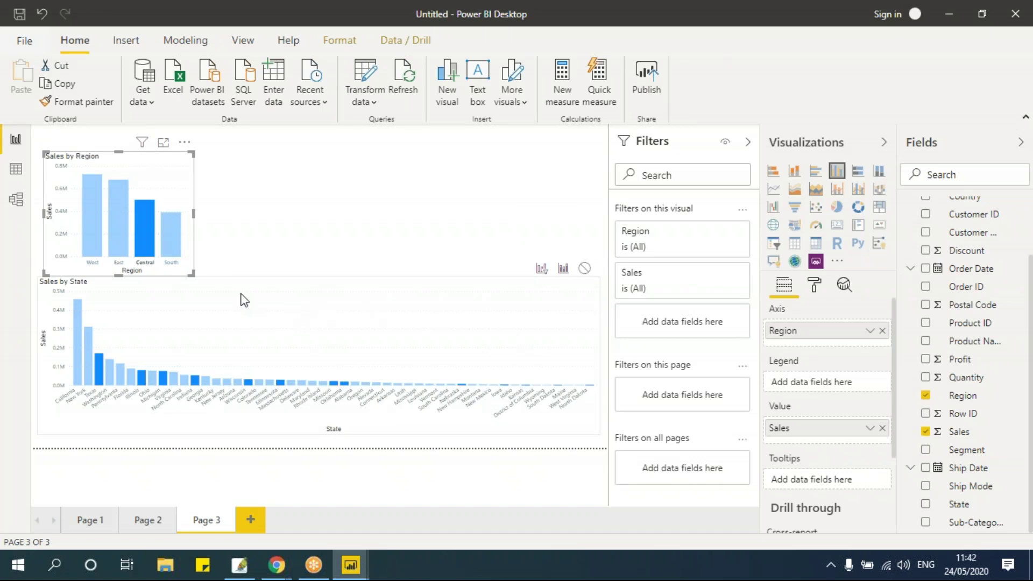
click(173, 228)
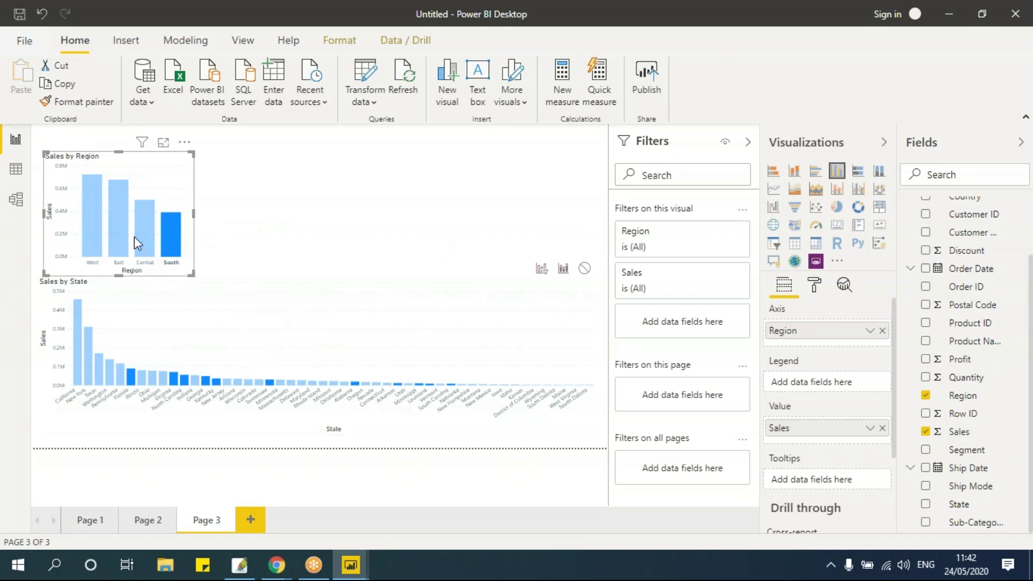
click(100, 222)
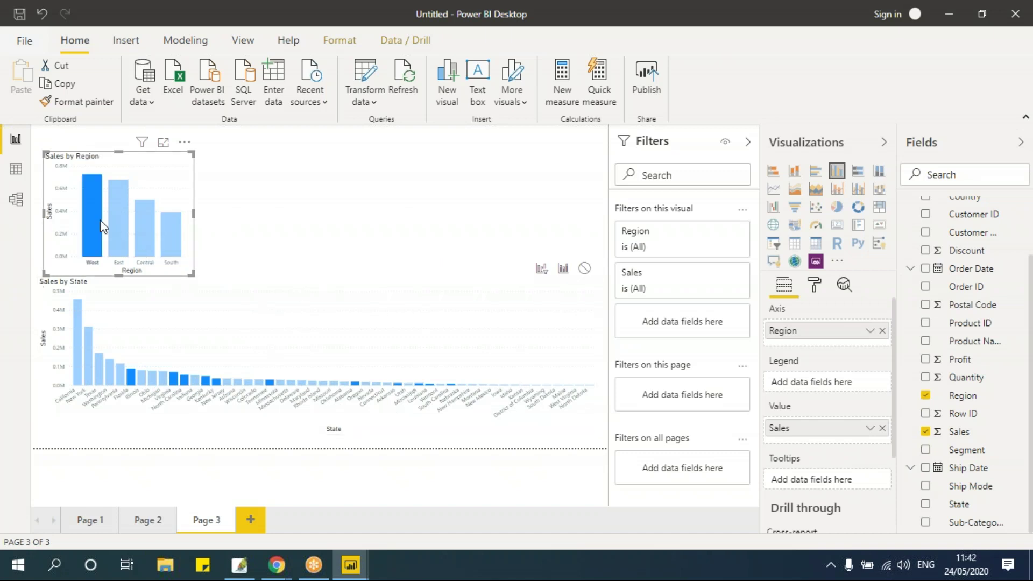
Step: On Page 1, make Sales by Region highlight the Profit by Ship Mode pie chart, and test it with West and East
click(90, 519)
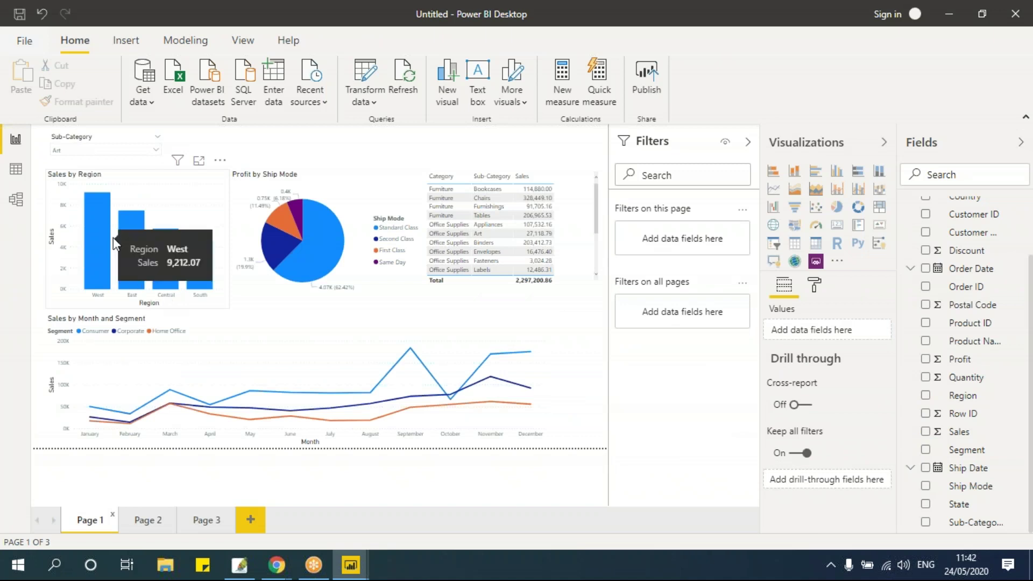
click(170, 179)
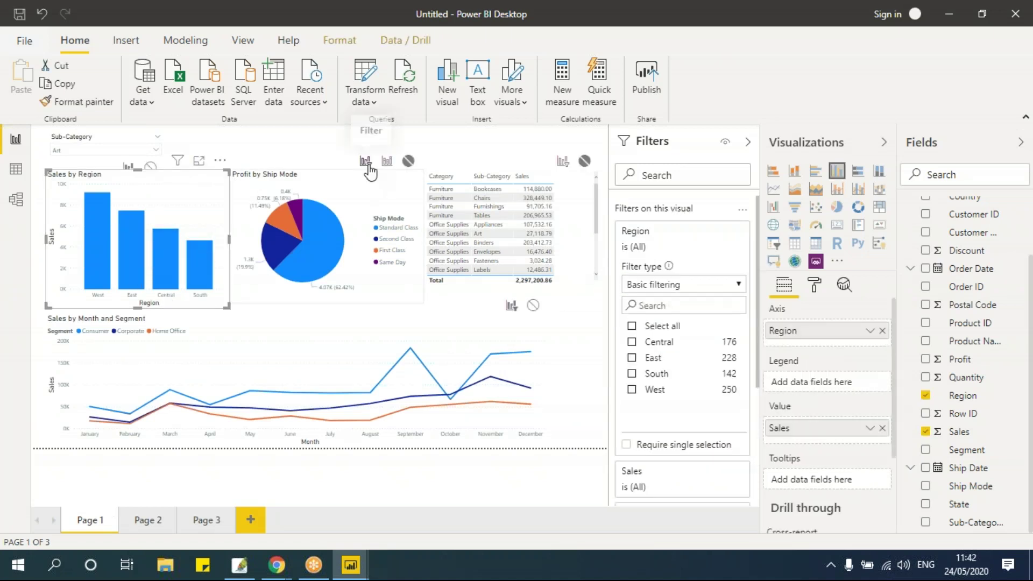
click(387, 161)
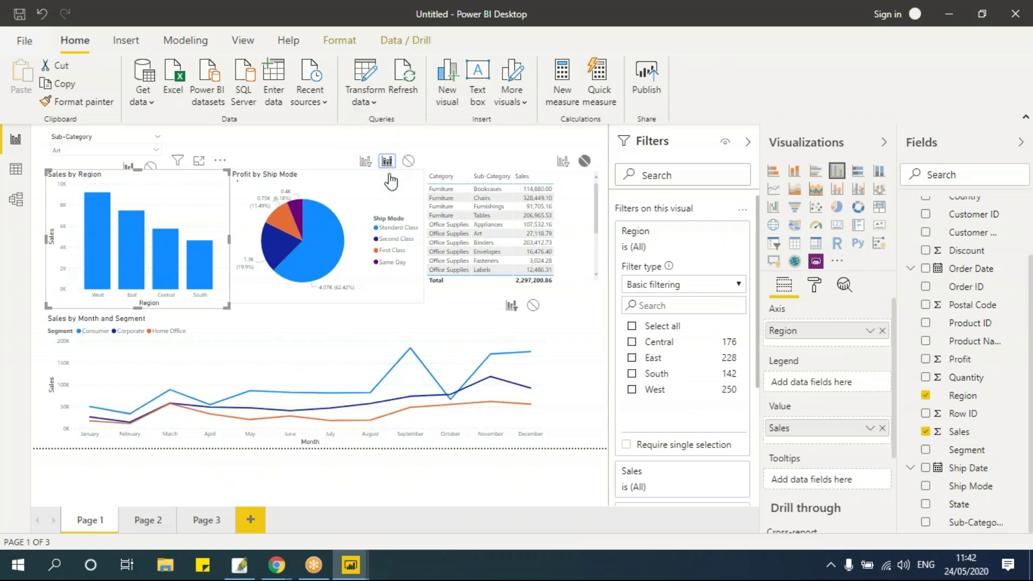
click(91, 223)
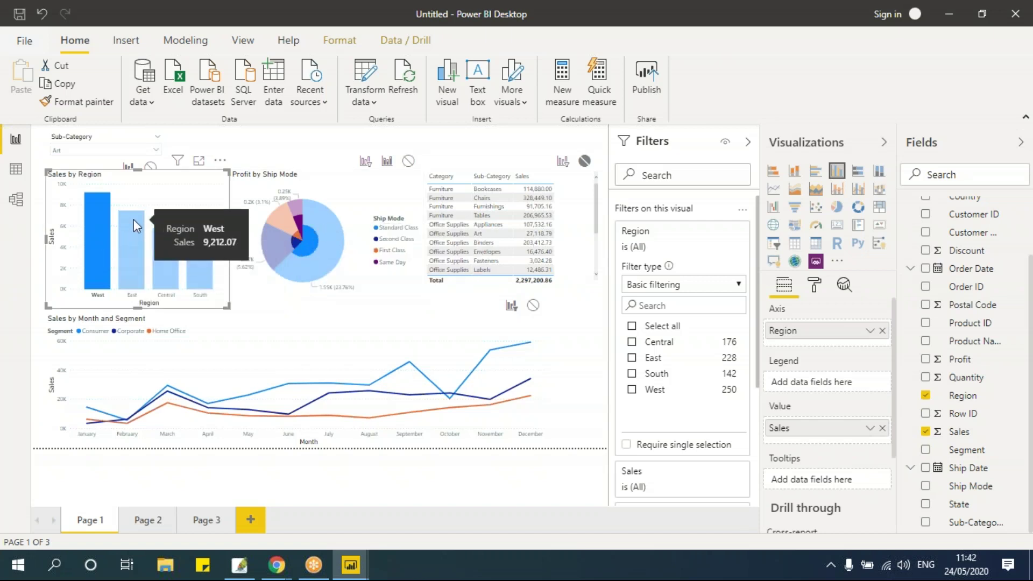
key(Right)
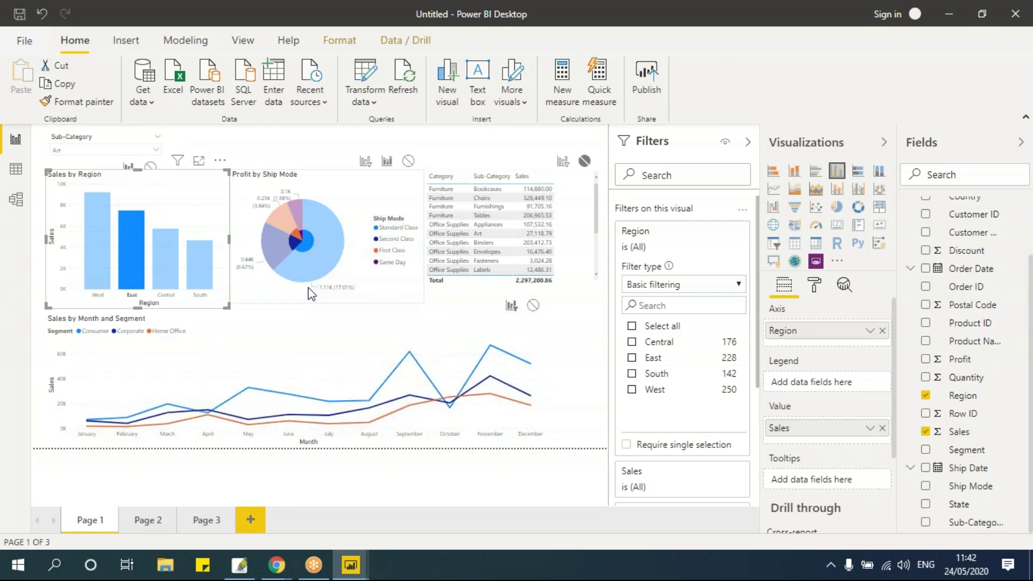
Step: On Page 3, make Sales by Region filter the Sales by State chart, and test it with West, East, Central and South
click(212, 522)
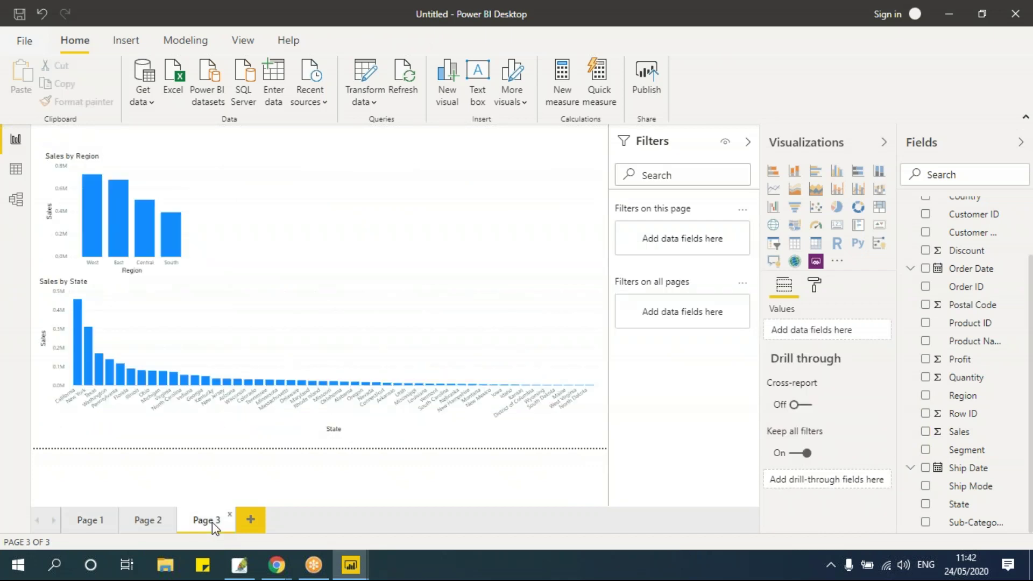
click(92, 228)
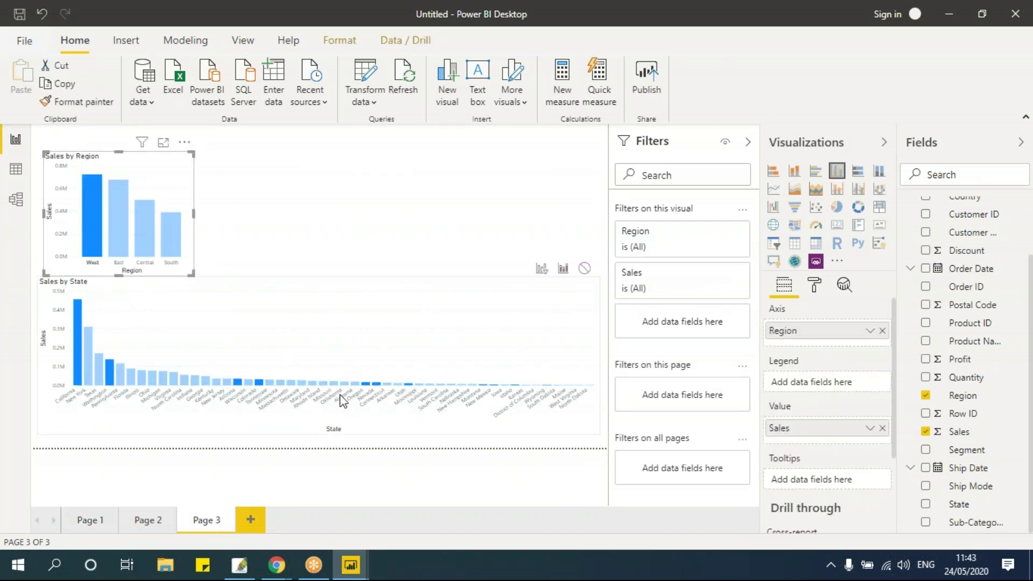
click(542, 274)
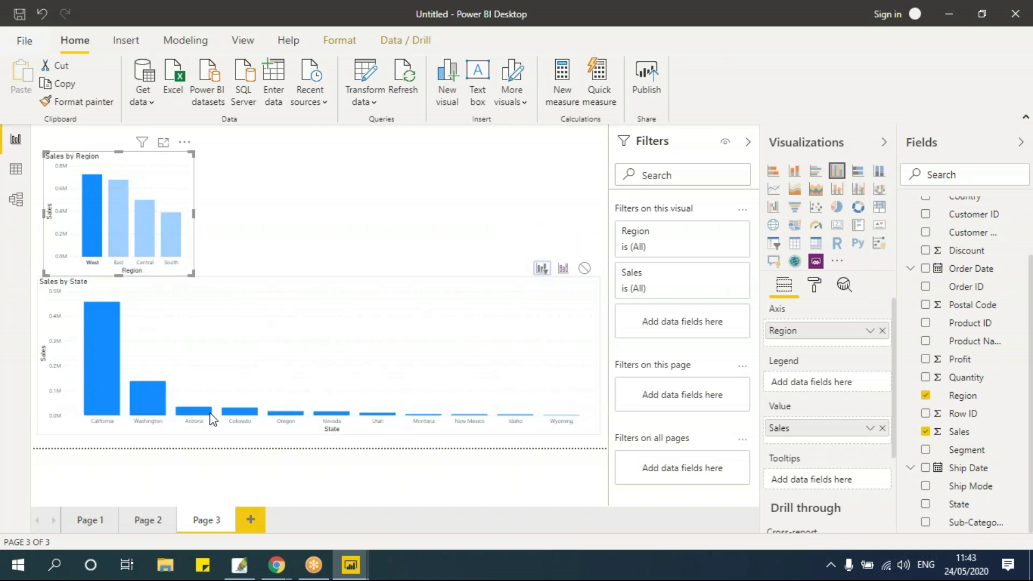
click(127, 239)
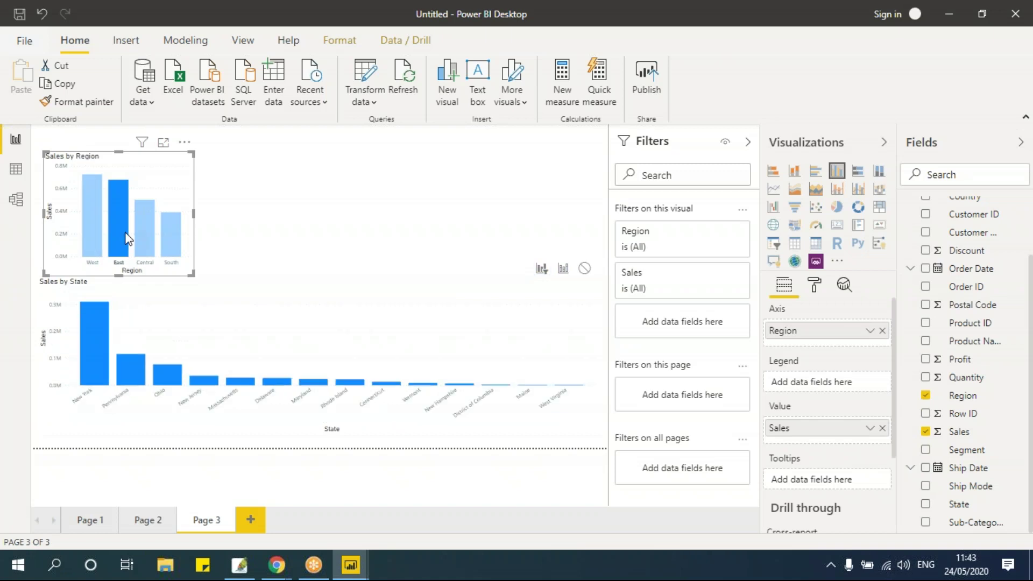
click(140, 235)
click(173, 237)
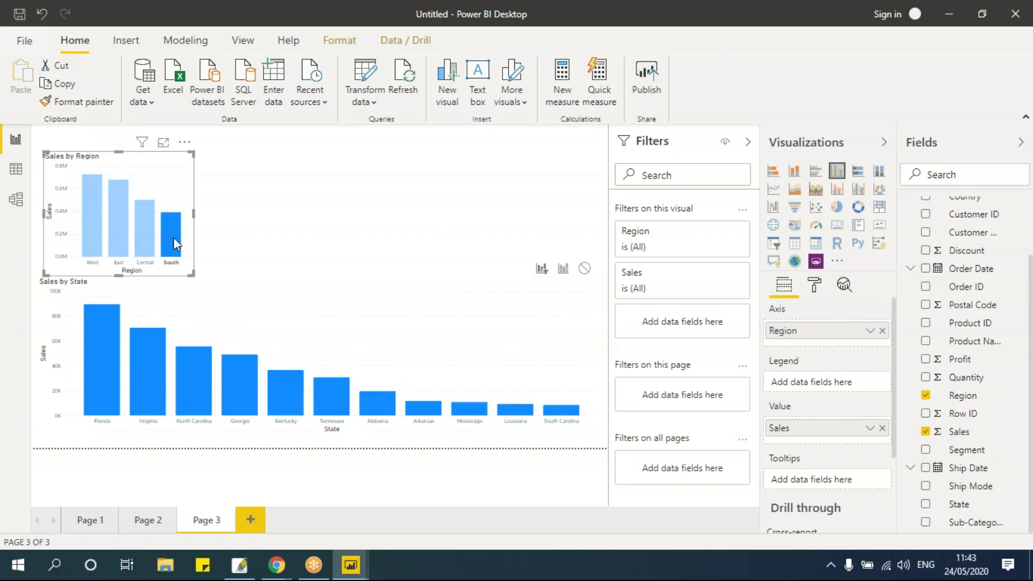
Step: Set the Sales by Region interaction with Sales by State to none, and test it with all four regions
click(584, 268)
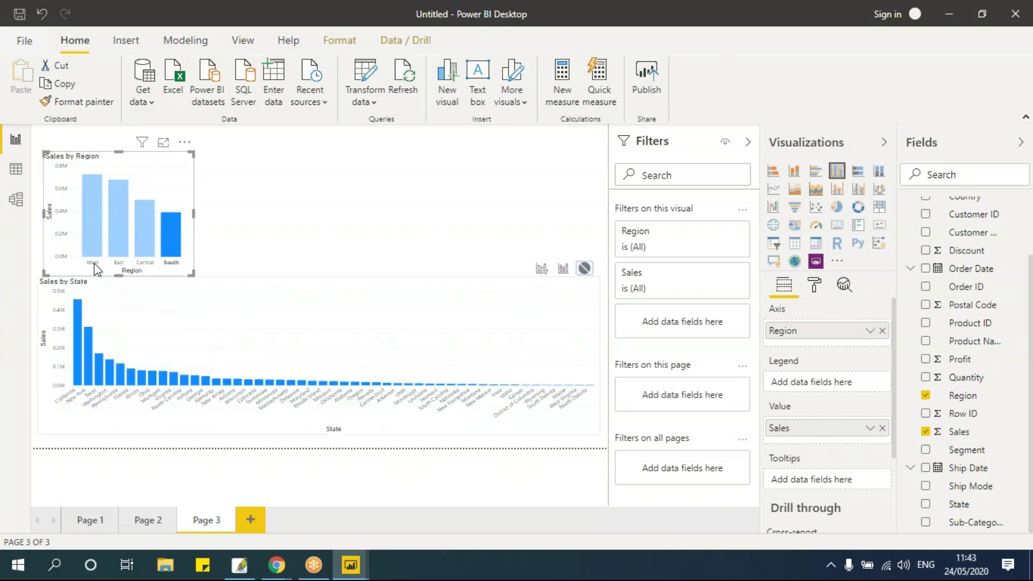
click(84, 237)
click(119, 233)
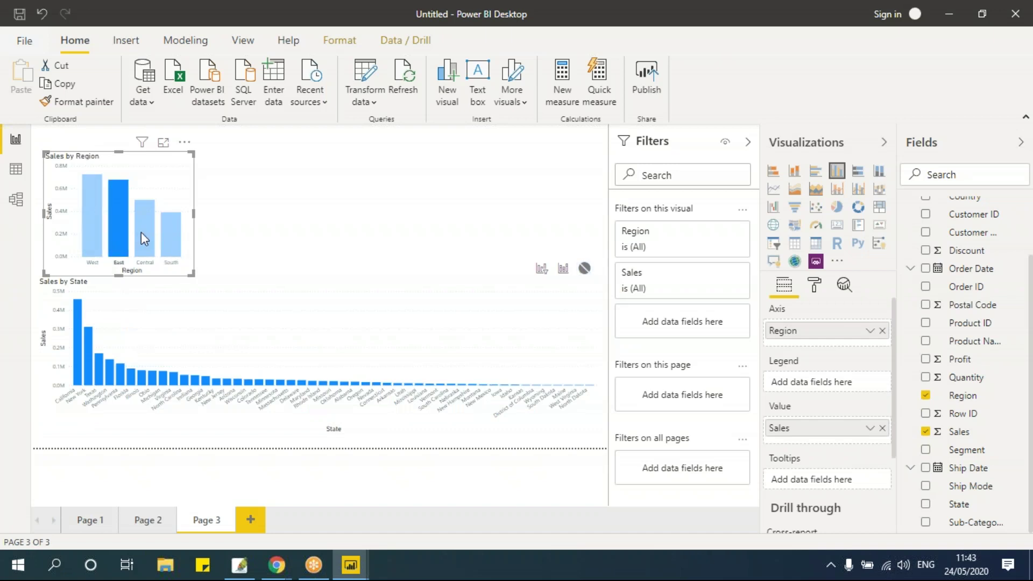
click(141, 232)
click(169, 231)
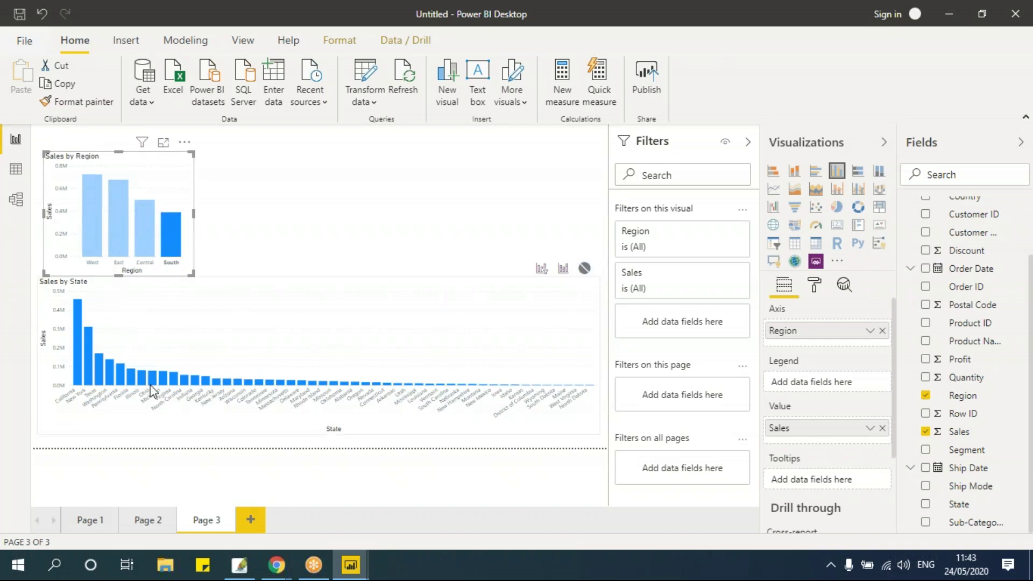
Step: Change the Sales by Region interaction with Sales by State to highlight, and test it with West, East and Central
click(232, 290)
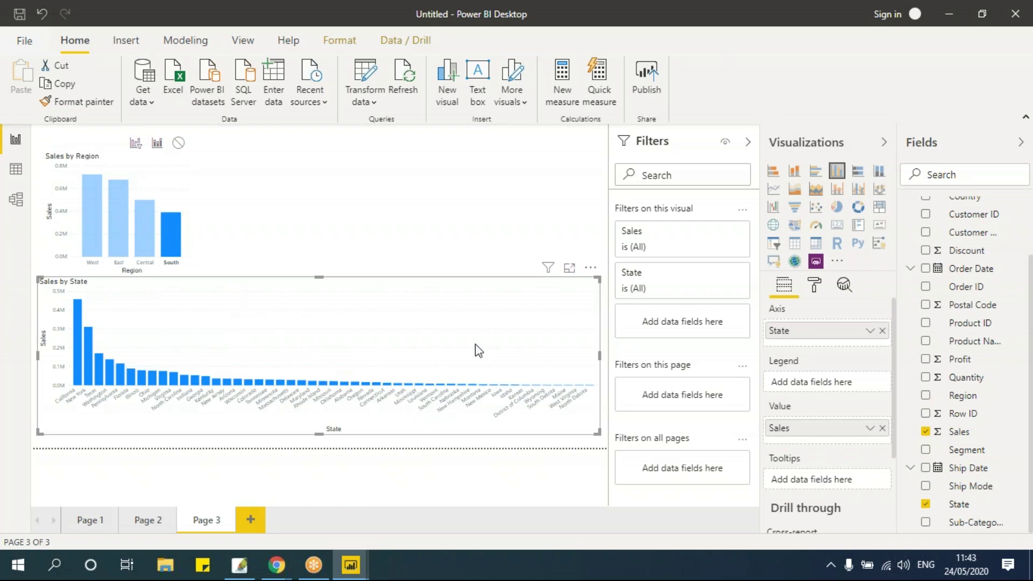
click(138, 167)
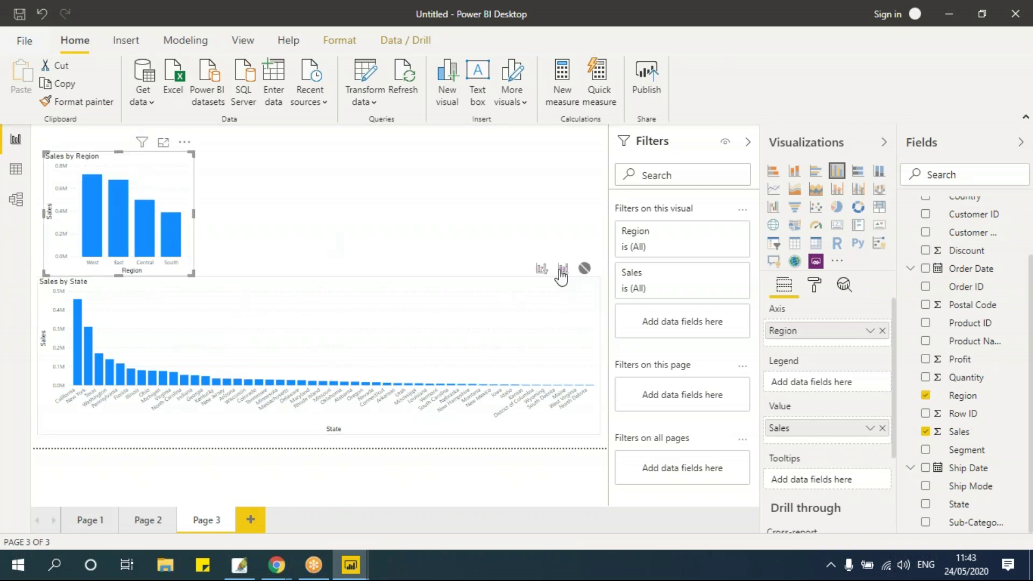
click(563, 269)
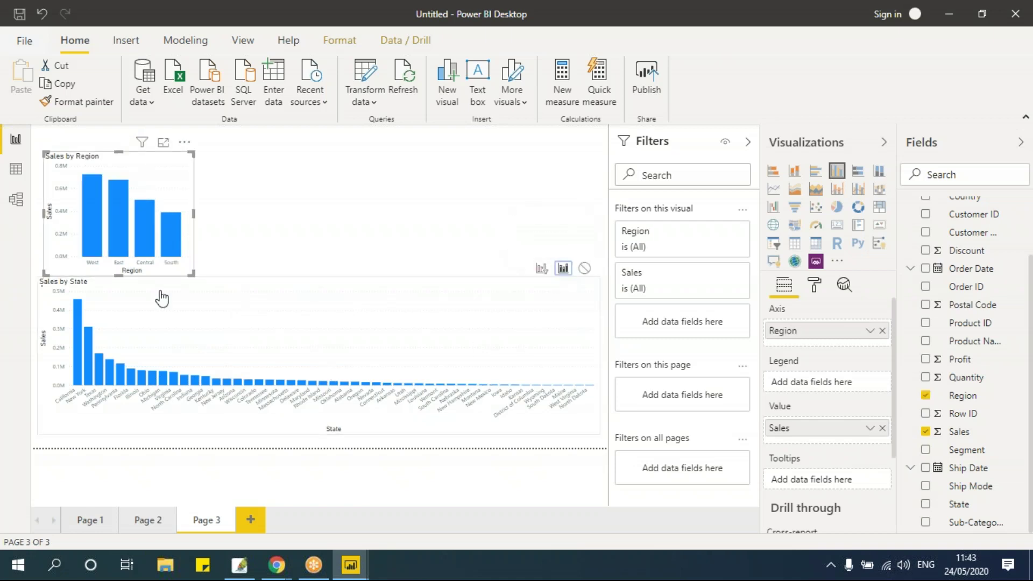
click(91, 225)
click(114, 226)
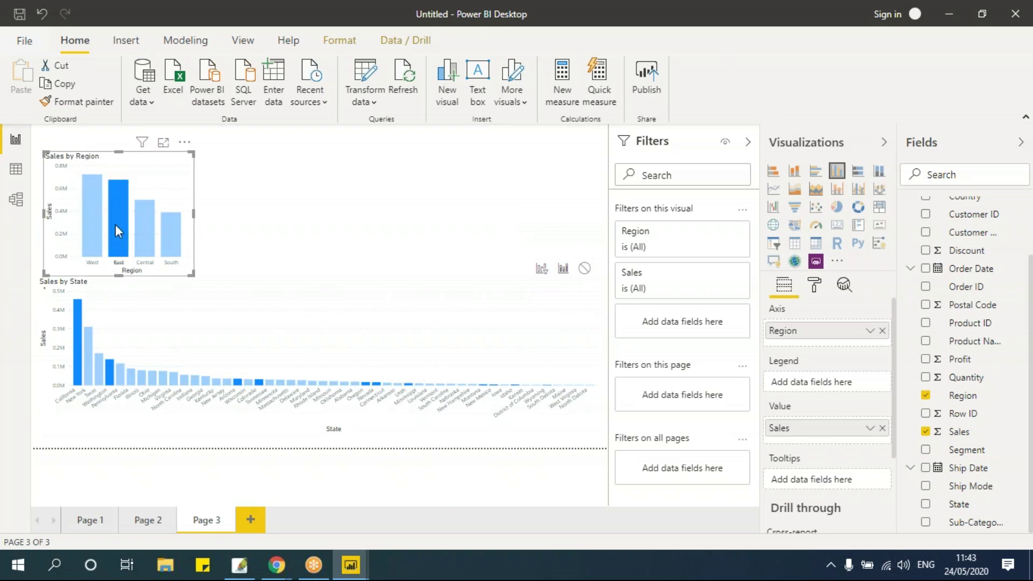
click(156, 232)
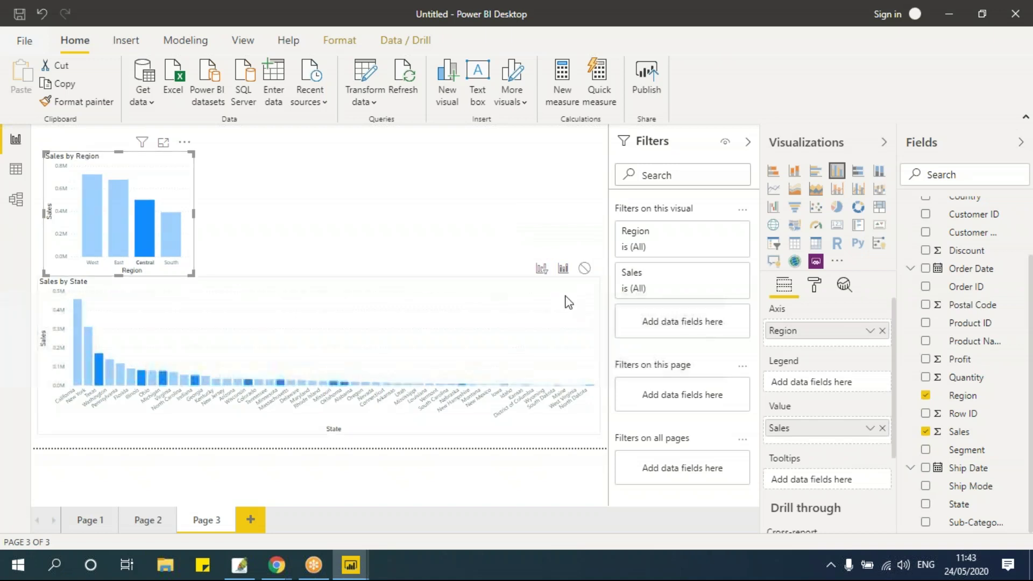
Step: Switch the Sales by State interaction back to filter, and test it with the West, East and South regions
click(542, 268)
click(99, 228)
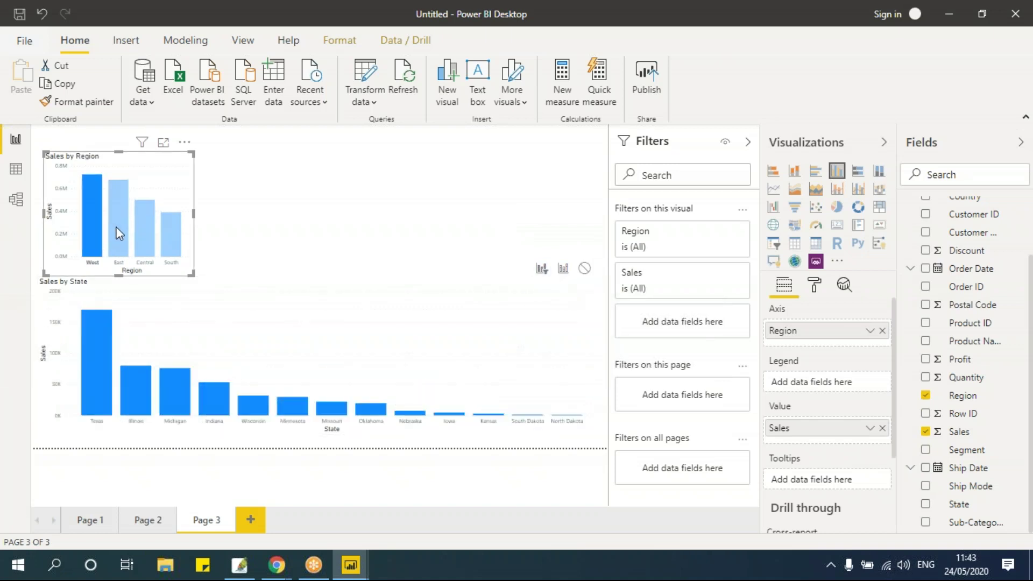
click(115, 227)
click(172, 248)
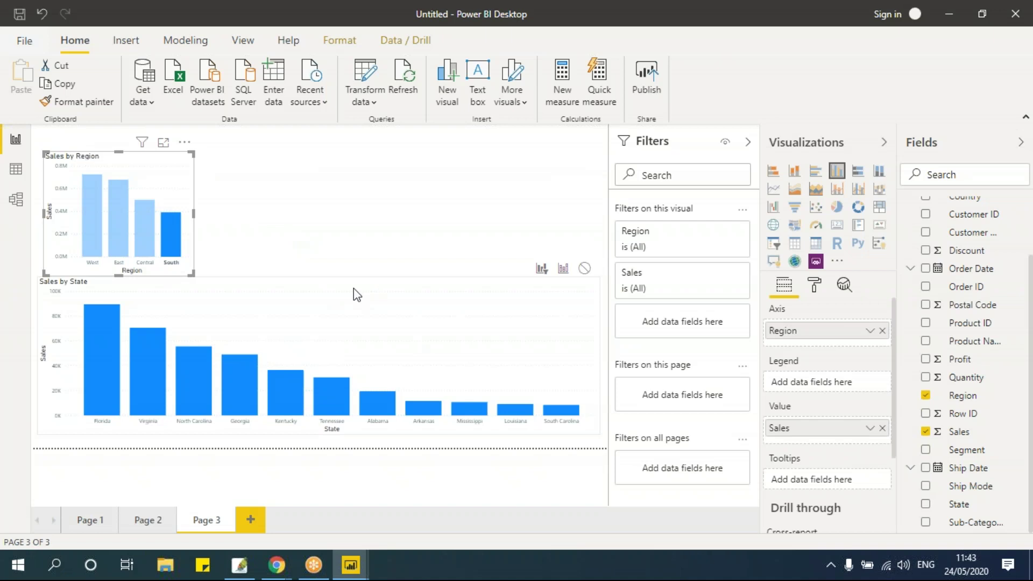
click(83, 214)
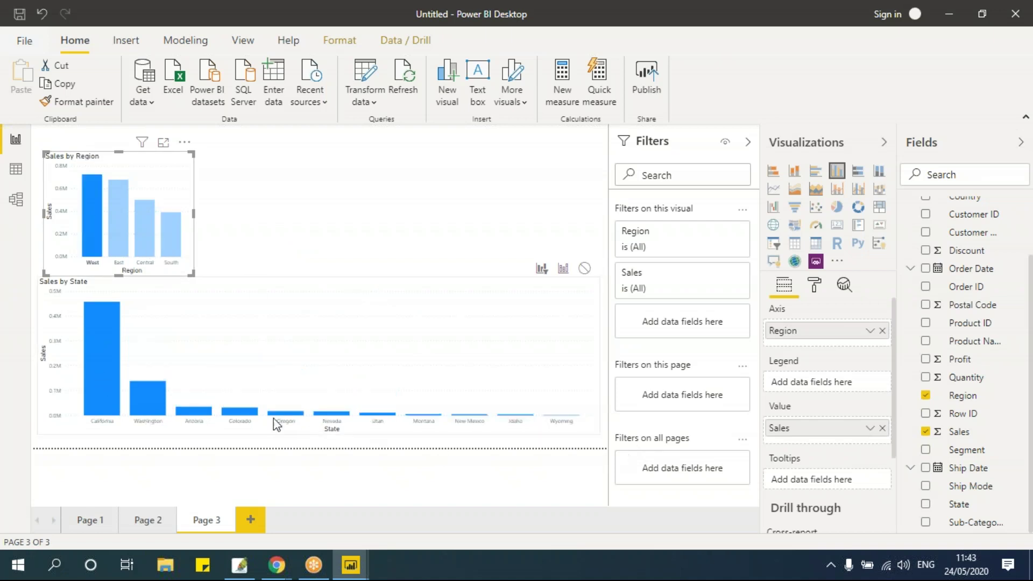
Step: Return the Sales by State interaction to highlight, and select the East region in Sales by Region
click(563, 267)
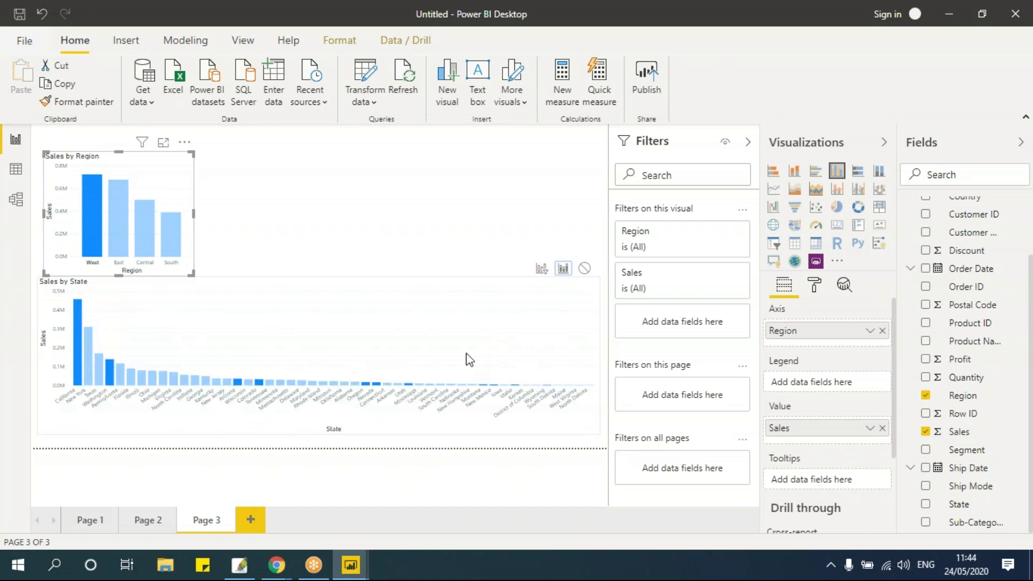
click(114, 238)
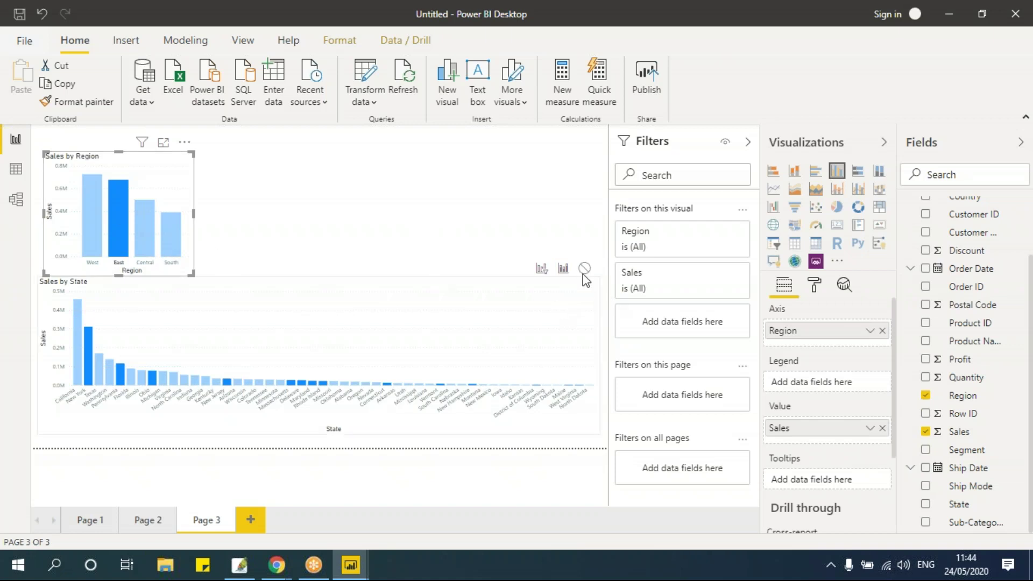
click(87, 518)
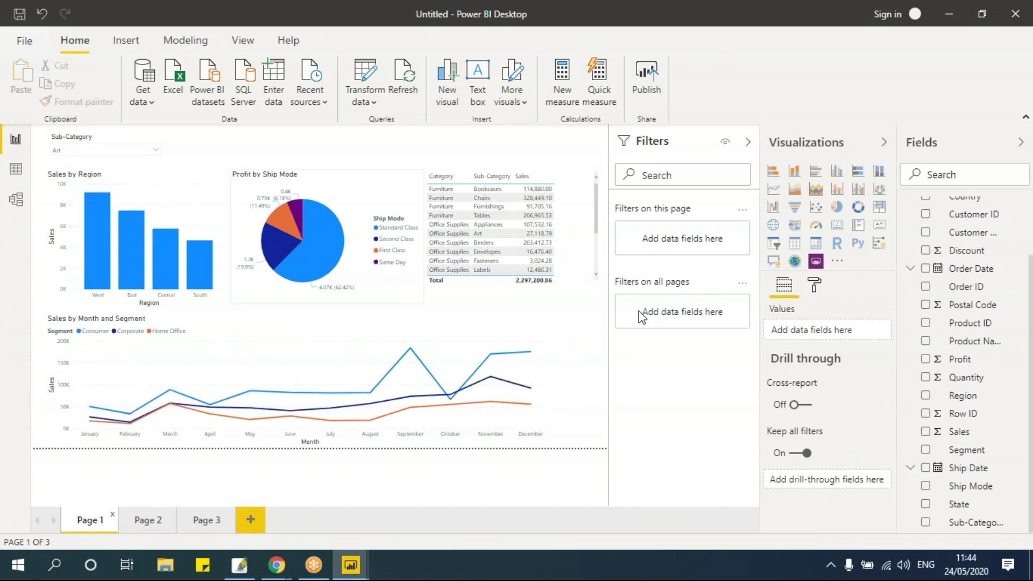
mouse_move(346, 393)
click(203, 521)
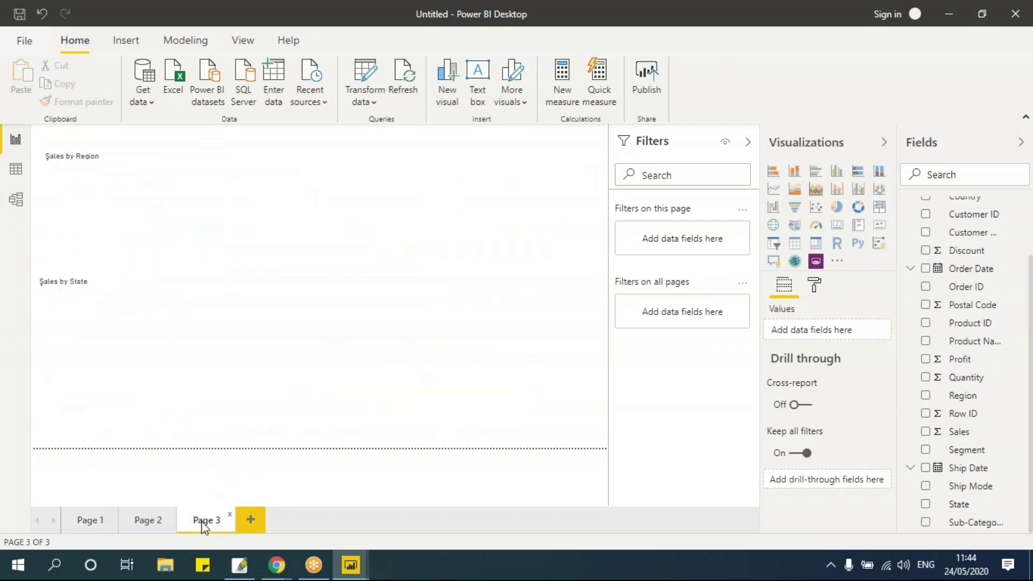
Step: Add a new report page and create a table visual on it showing the Category field
click(249, 518)
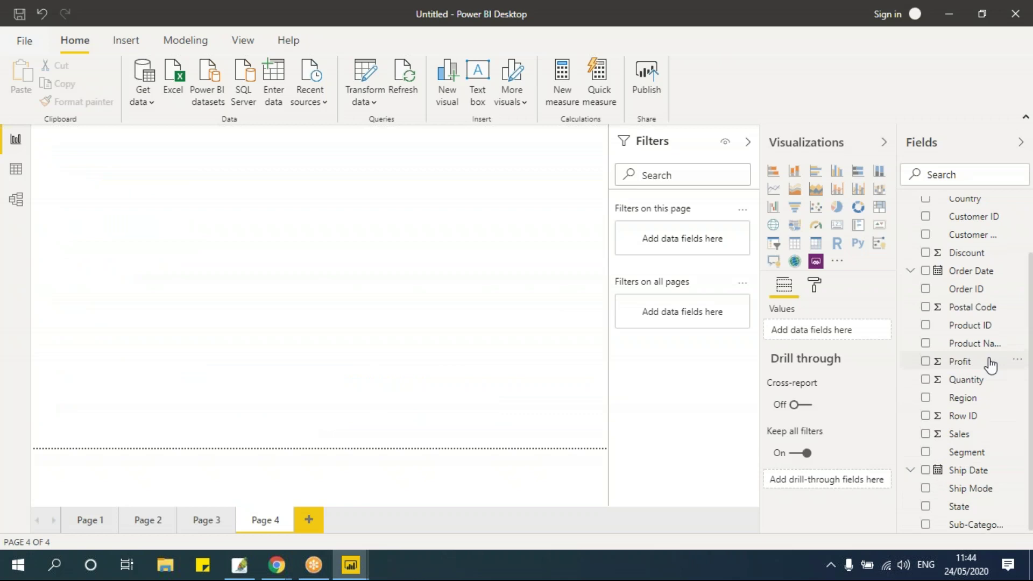
scroll(986, 357, up, 3)
click(926, 230)
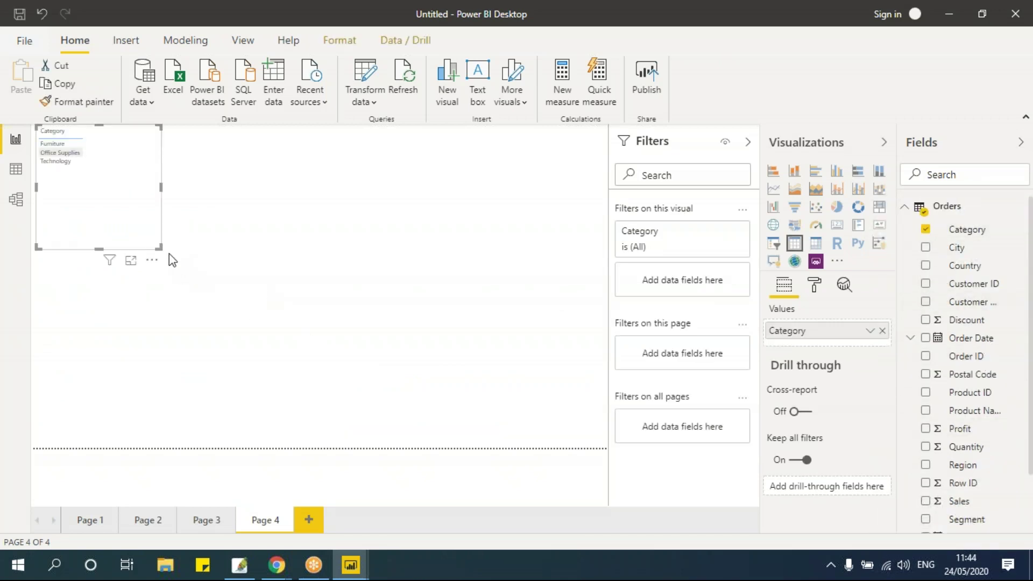
Step: Convert the Category table into a slicer, shrink it, and move it slightly inward on the page
click(773, 243)
drag(159, 248, 125, 188)
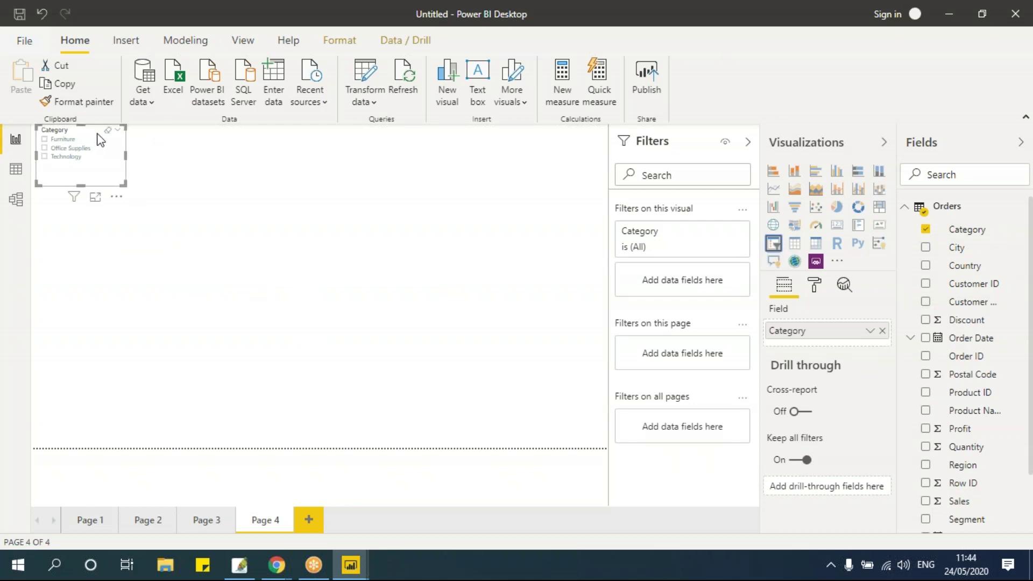
drag(99, 138, 122, 180)
Step: Set the text size of the Category slicer's items to 19 pt
click(814, 285)
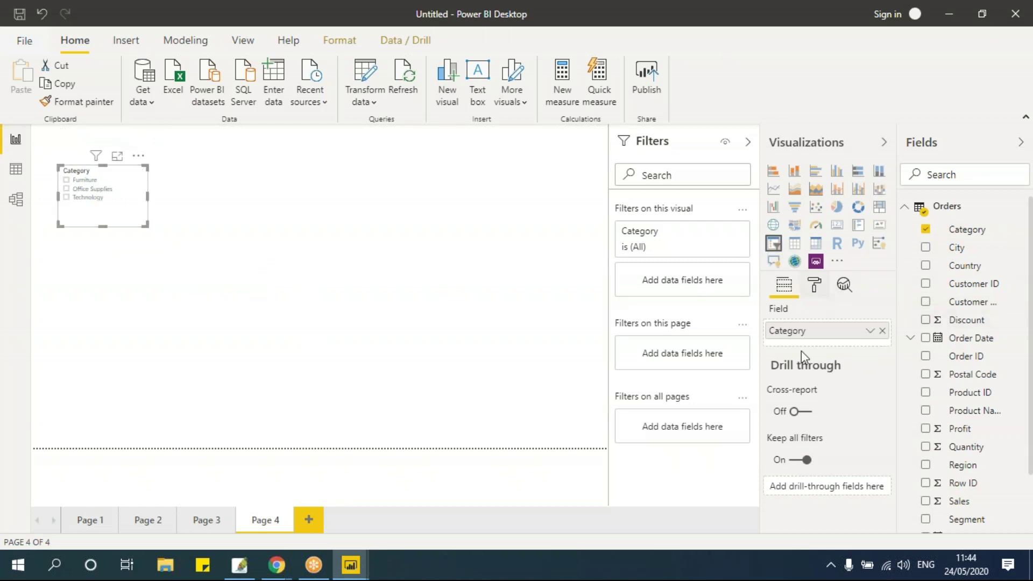
scroll(835, 422, down, 1)
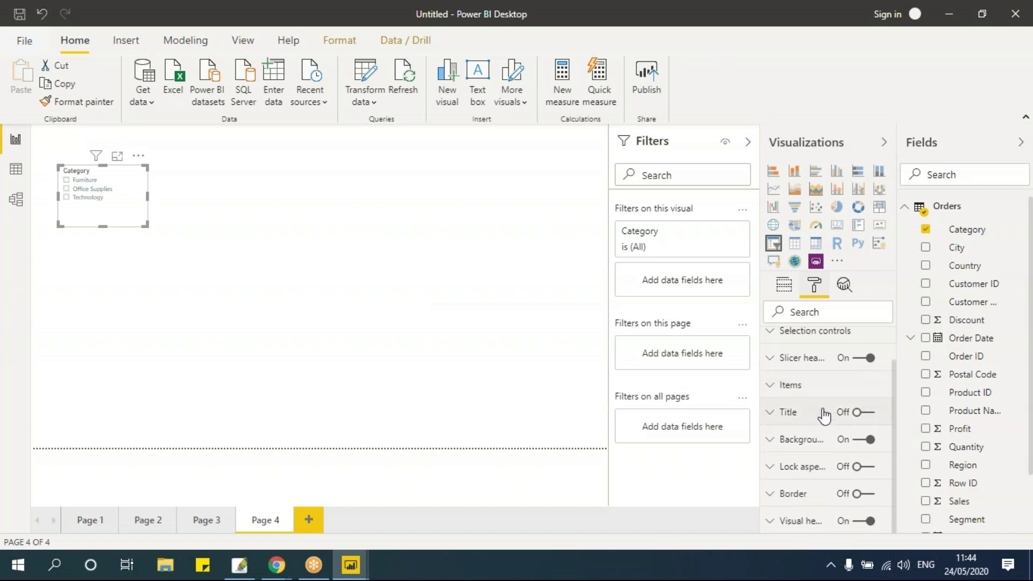
scroll(809, 458, up, 1)
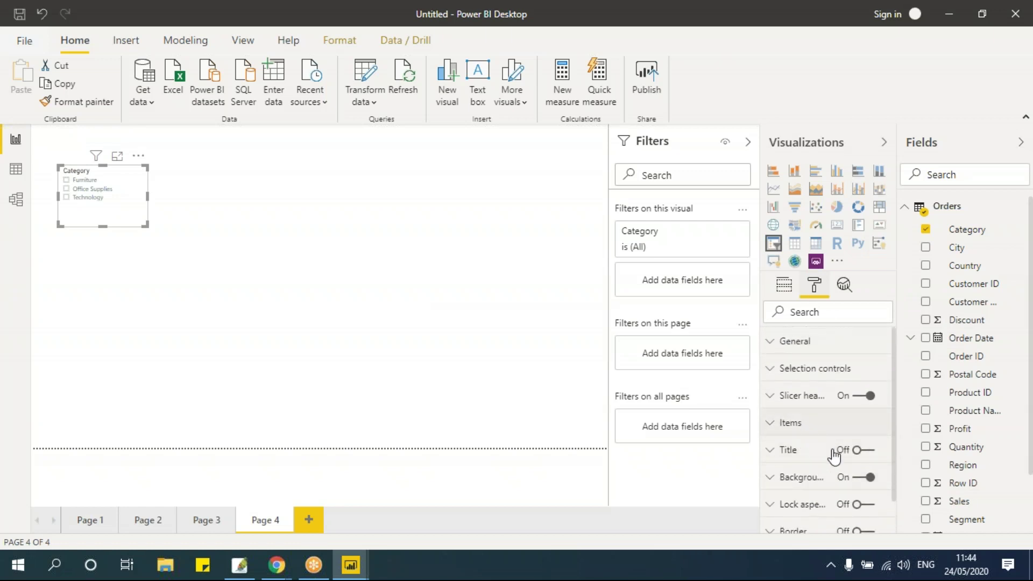
click(791, 423)
scroll(819, 414, down, 3)
click(816, 382)
click(816, 382)
click(816, 382)
click(816, 382)
click(816, 382)
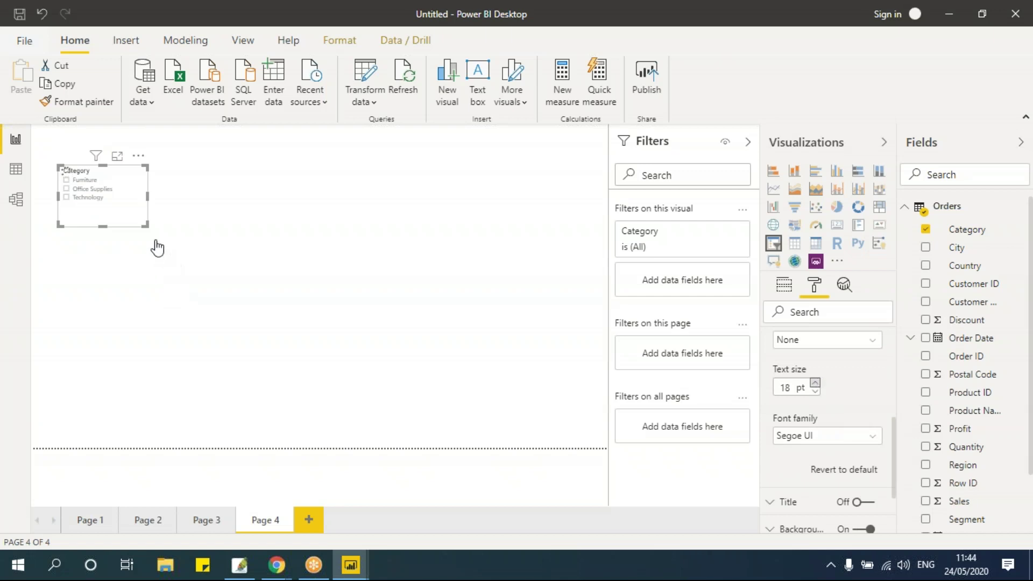
Step: Enlarge the Category slicer to suit its bigger item text, and shift it slightly toward the page edge
drag(146, 227, 200, 303)
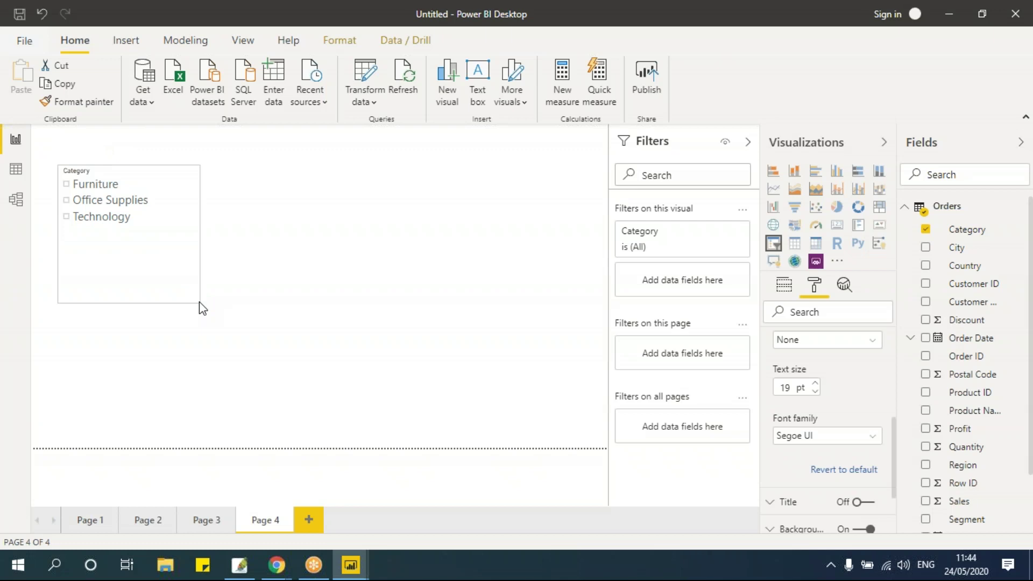
drag(161, 173, 152, 176)
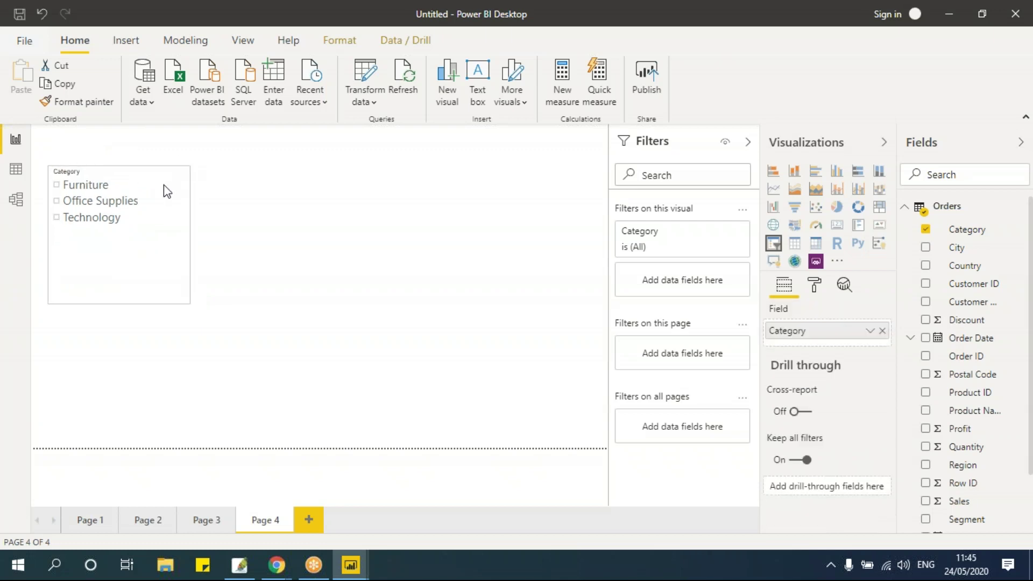
click(297, 237)
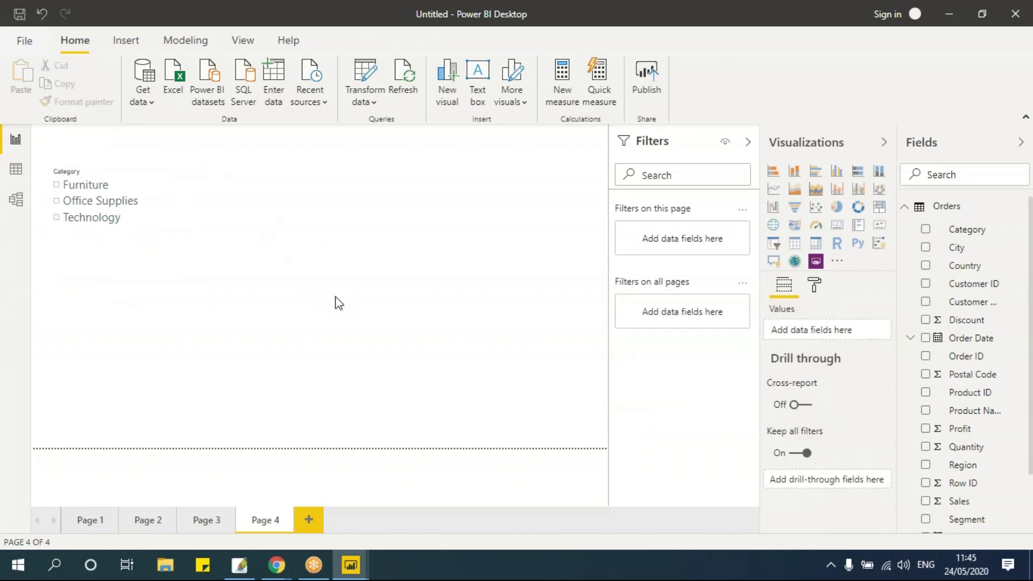
Step: Duplicate the Category slicer and place the copy beside the original, aligned with it
click(124, 178)
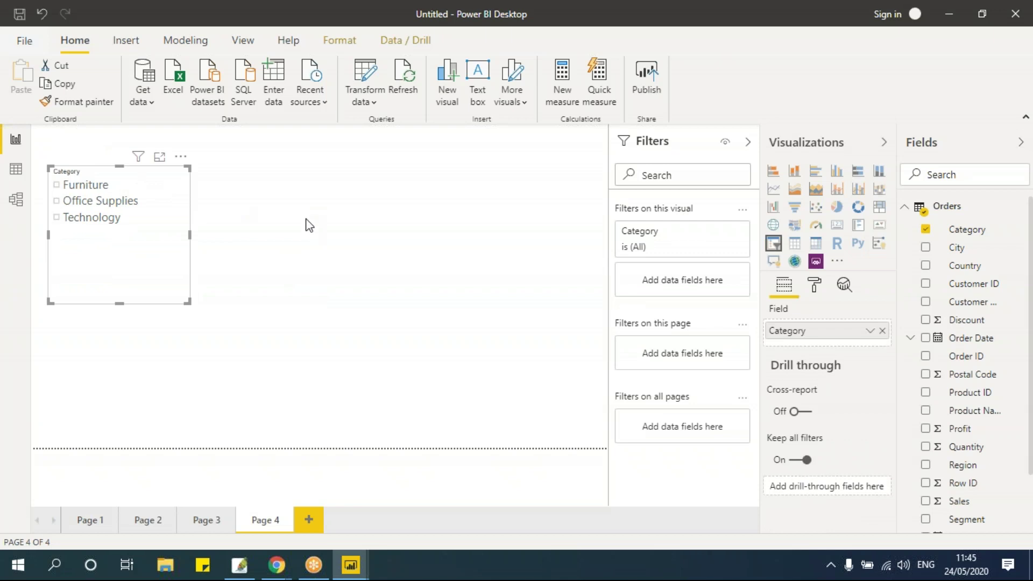
click(257, 215)
click(157, 194)
key(ctrl+c)
key(ctrl+v)
drag(269, 201, 289, 178)
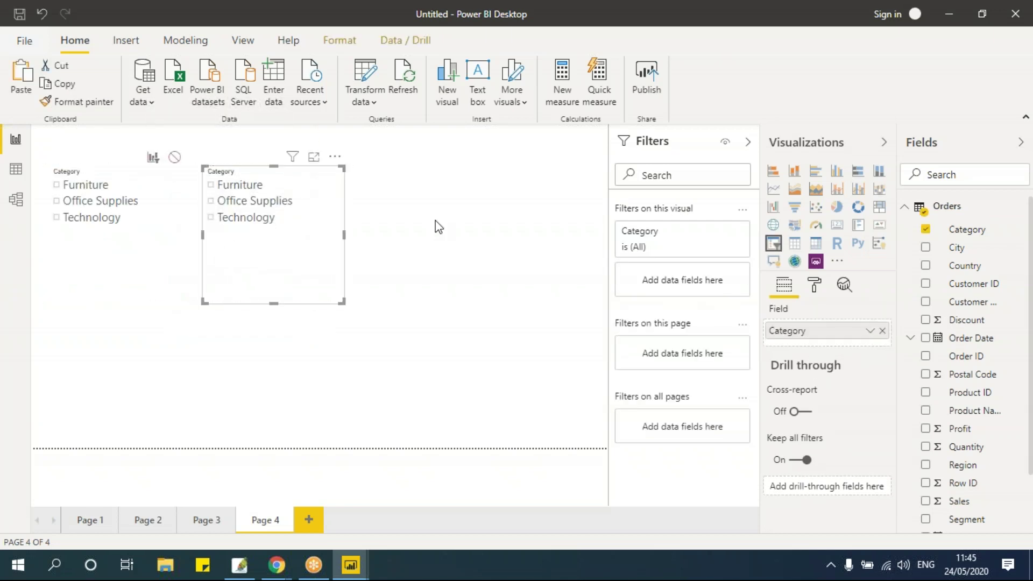
Step: Replace Category with the Sub-Category field in the copied slicer, and enlarge and reposition it next to the Category slicer
scroll(982, 466, down, 3)
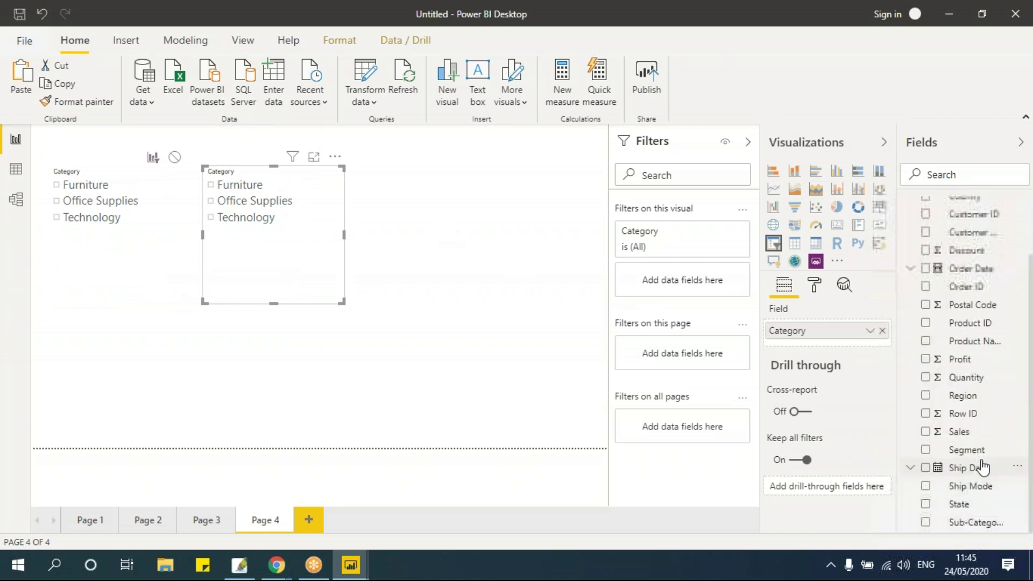
click(882, 330)
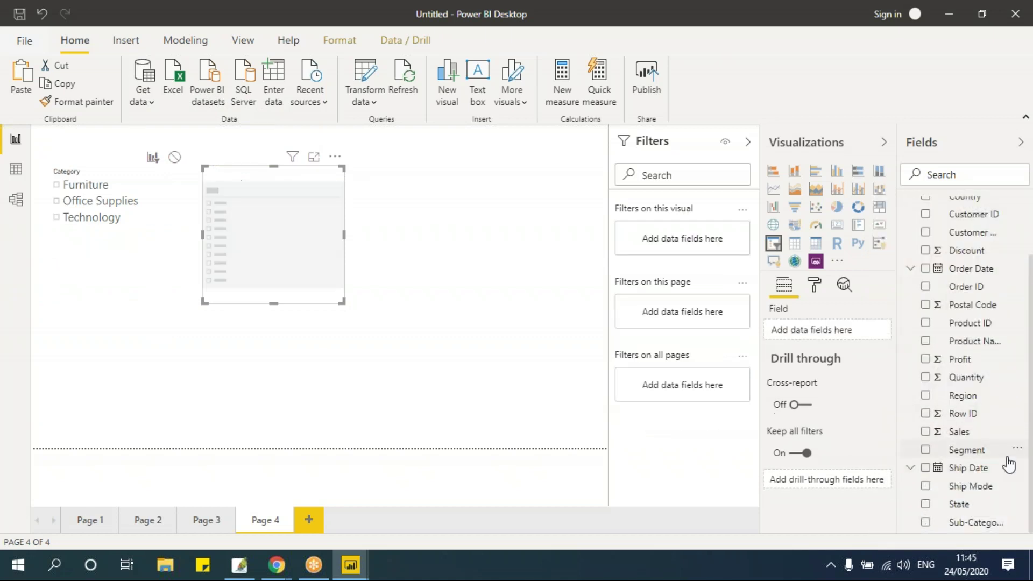
click(925, 522)
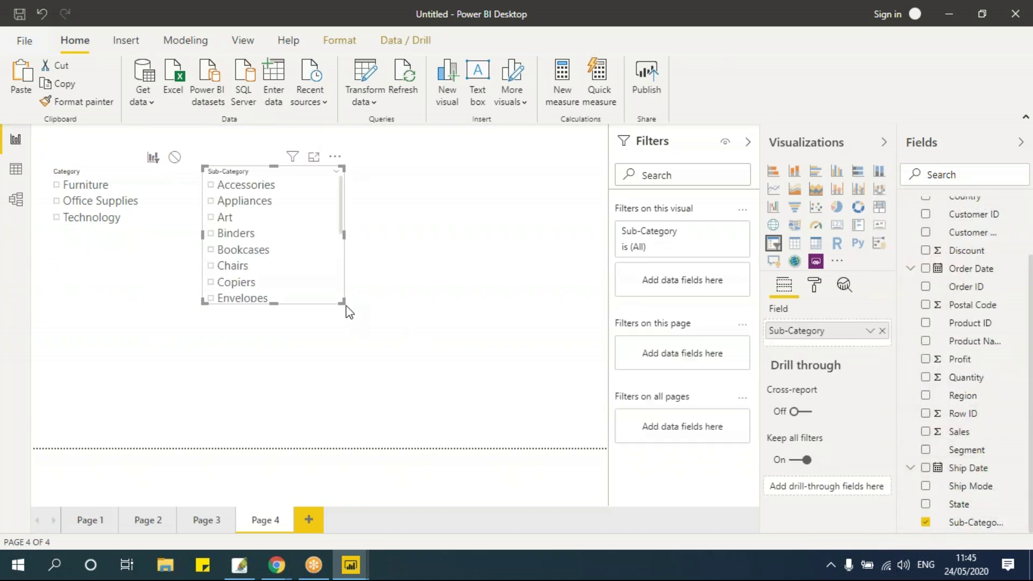
drag(340, 302, 406, 417)
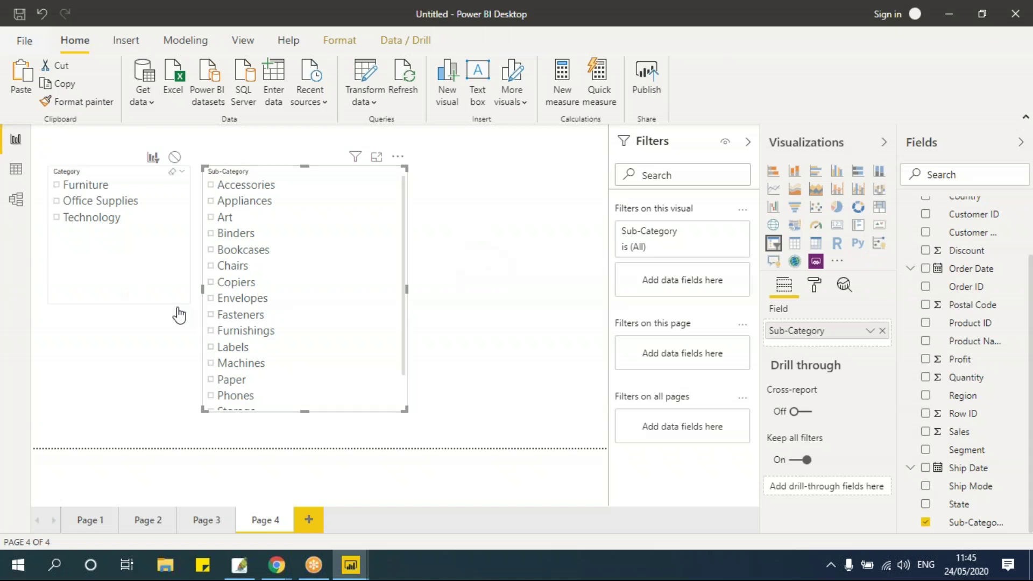
drag(271, 178, 255, 175)
click(449, 212)
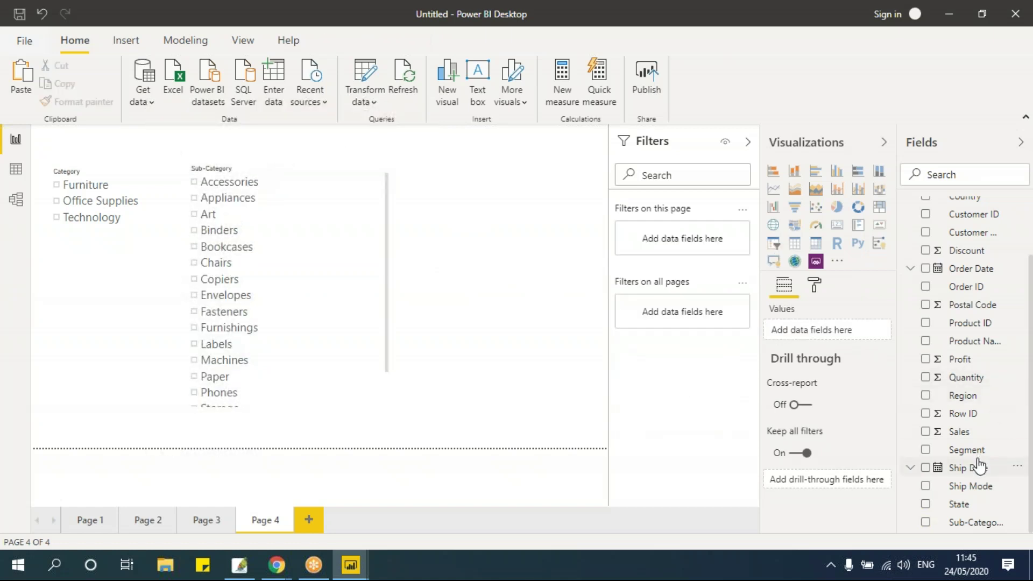
Step: Add a pie chart beside the slicers with Segment as the legend and Sales as the values
click(926, 452)
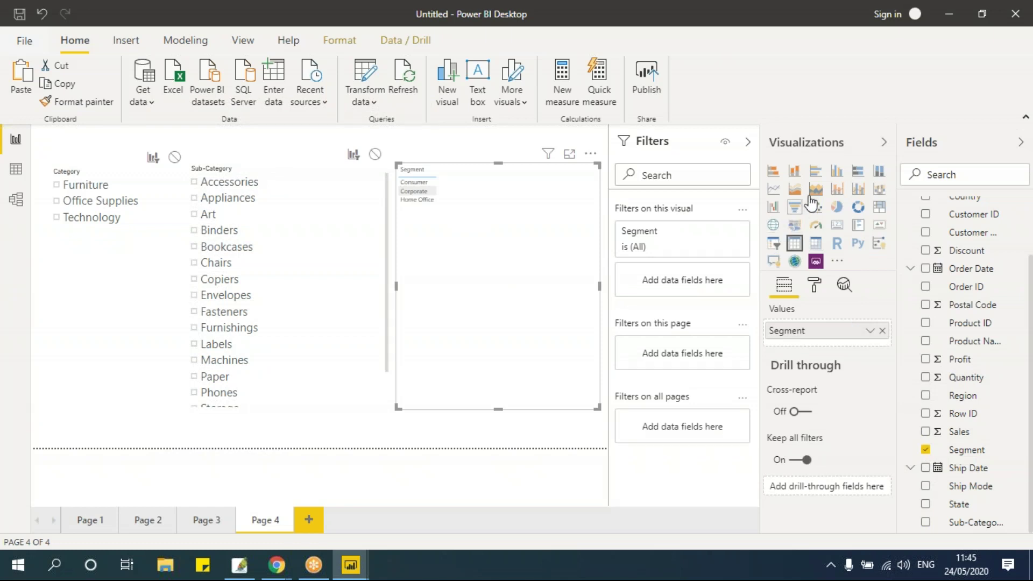
click(837, 206)
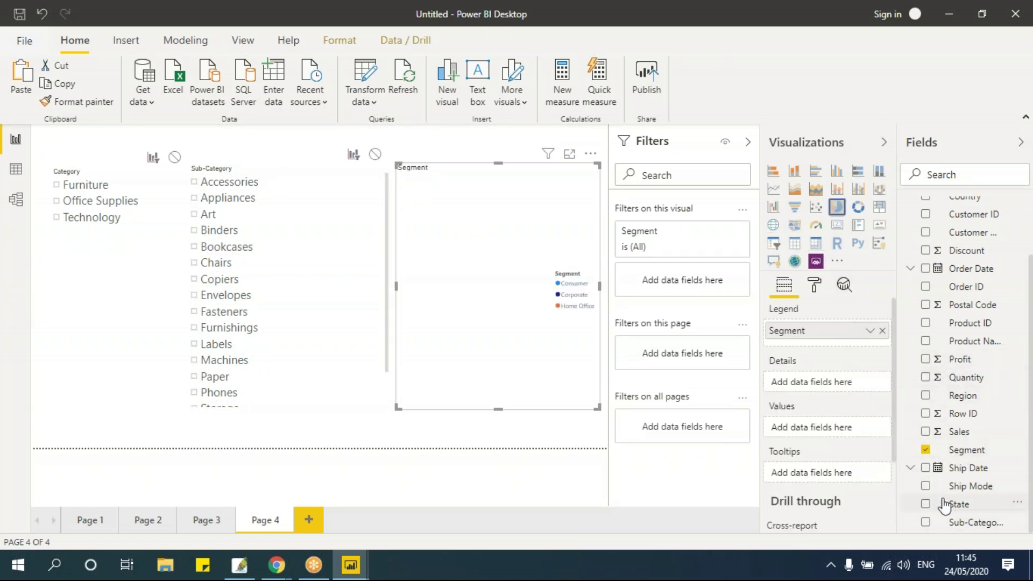
click(925, 432)
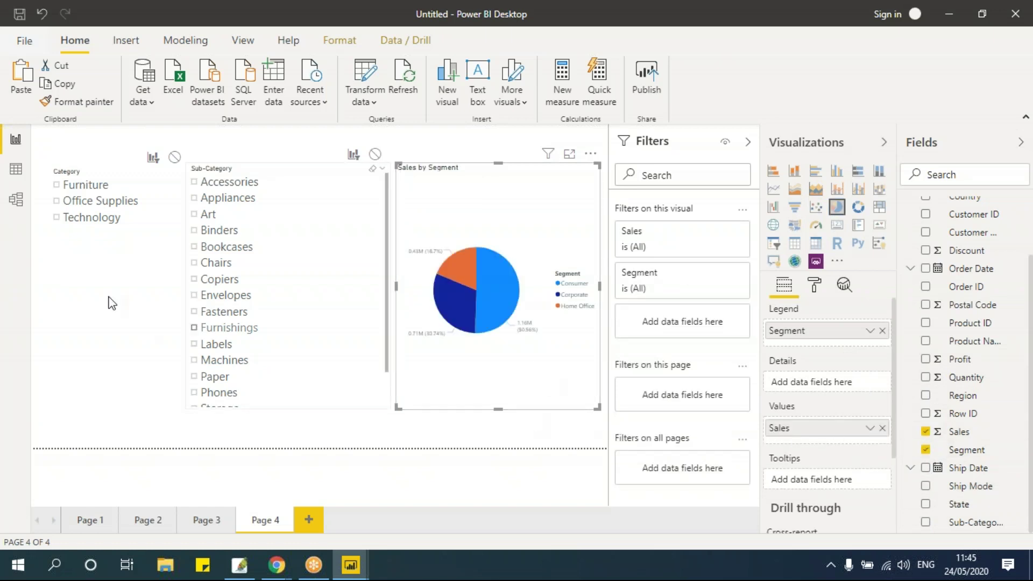
Step: Try the Category slicer with Furniture and Office Supplies, and move the Sub-Category slicer slightly away from it
click(57, 186)
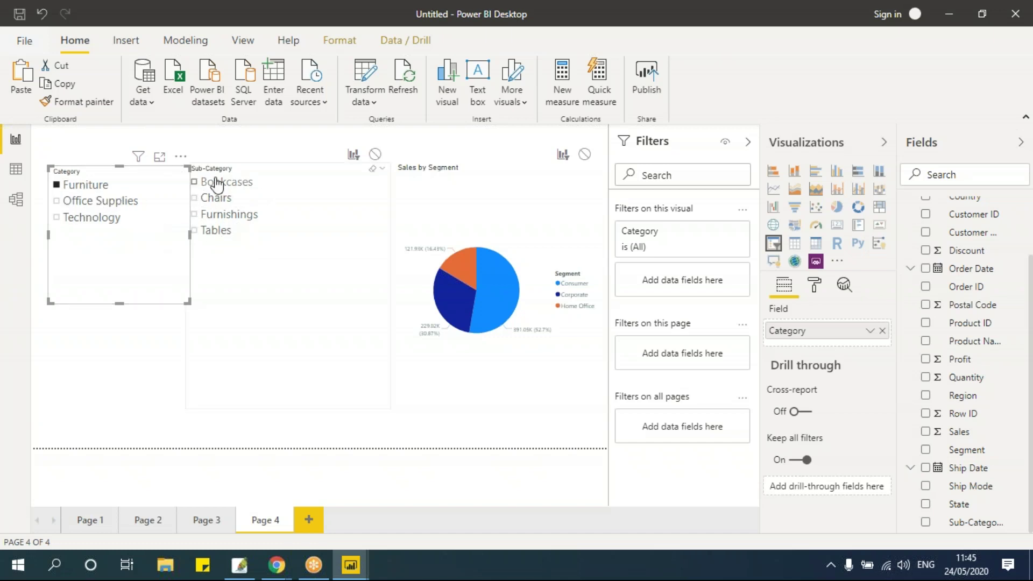
click(57, 202)
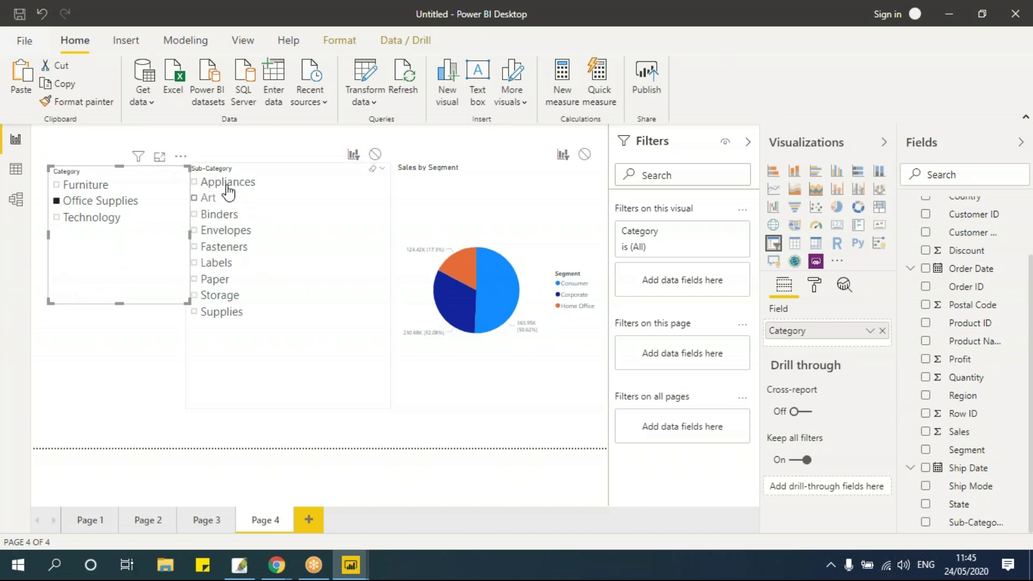
drag(257, 168, 272, 168)
Step: Test the Sub-Category slicer with Appliances, Binders and Fasteners, and clear the selections in both slicers
click(210, 183)
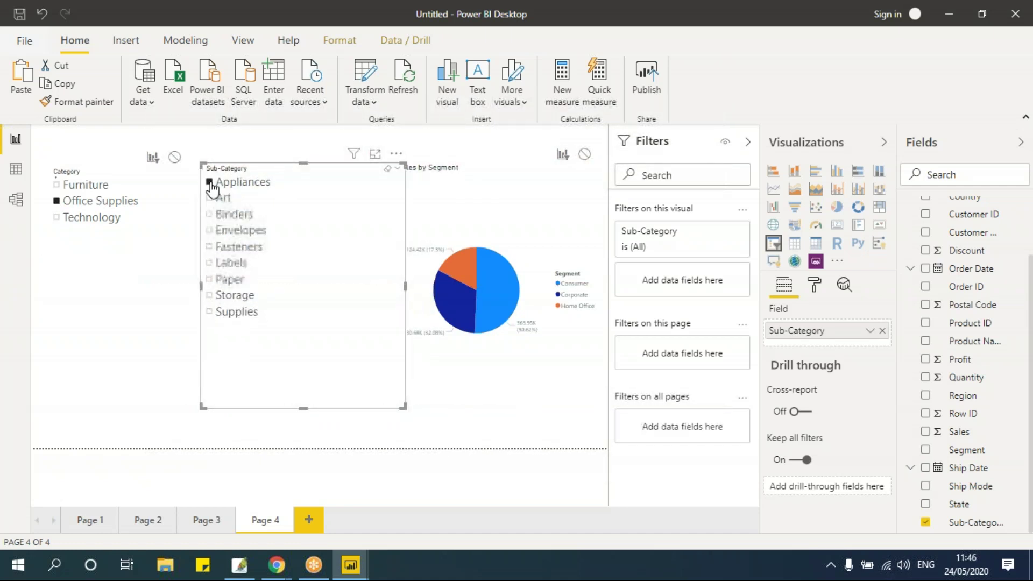
click(209, 215)
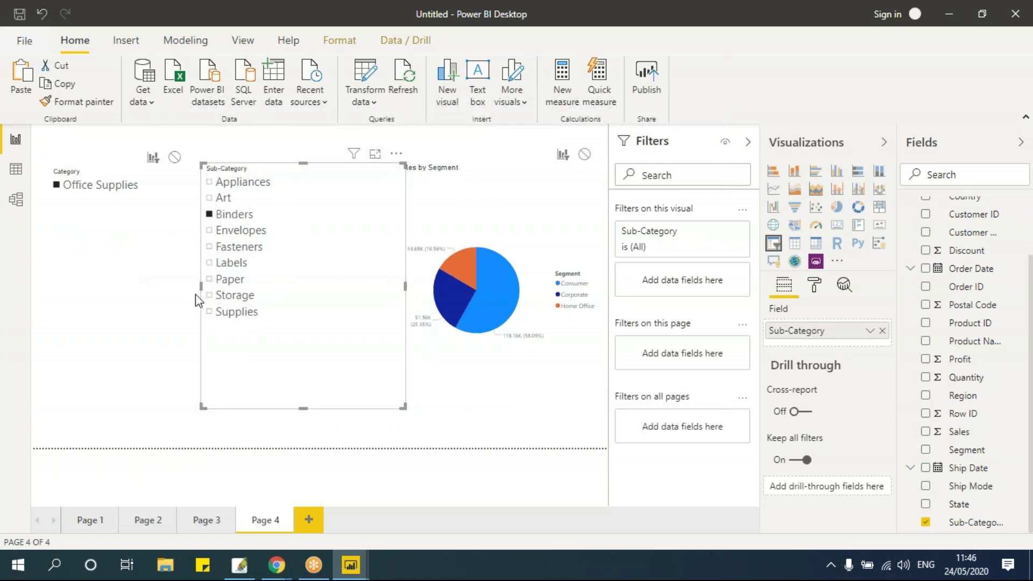
click(209, 247)
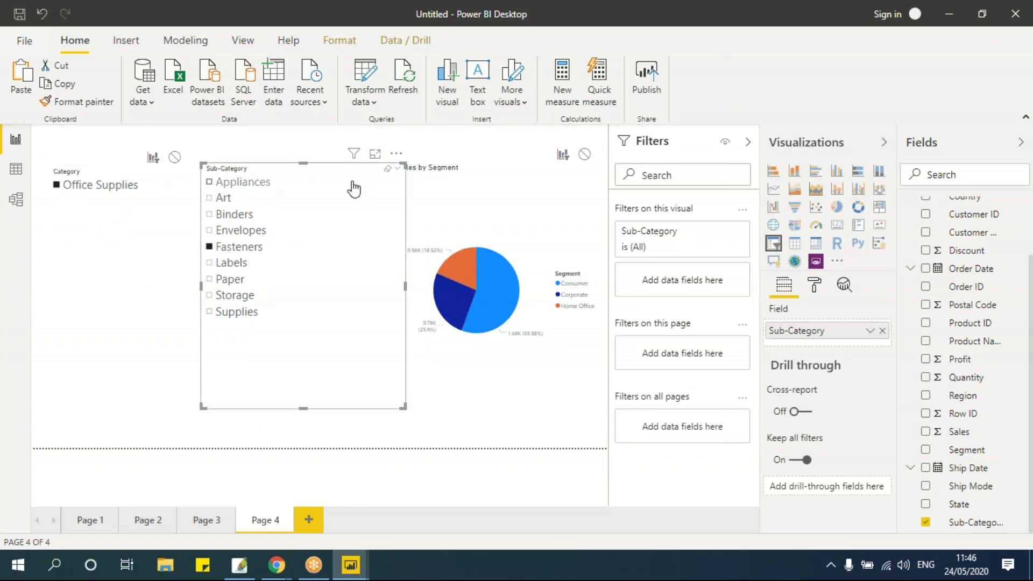
click(387, 170)
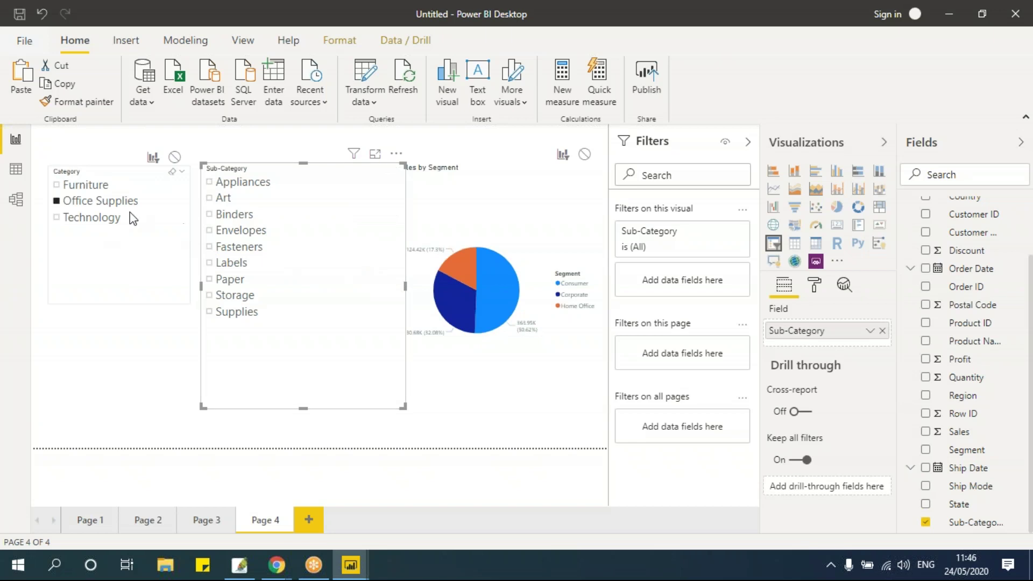
click(152, 281)
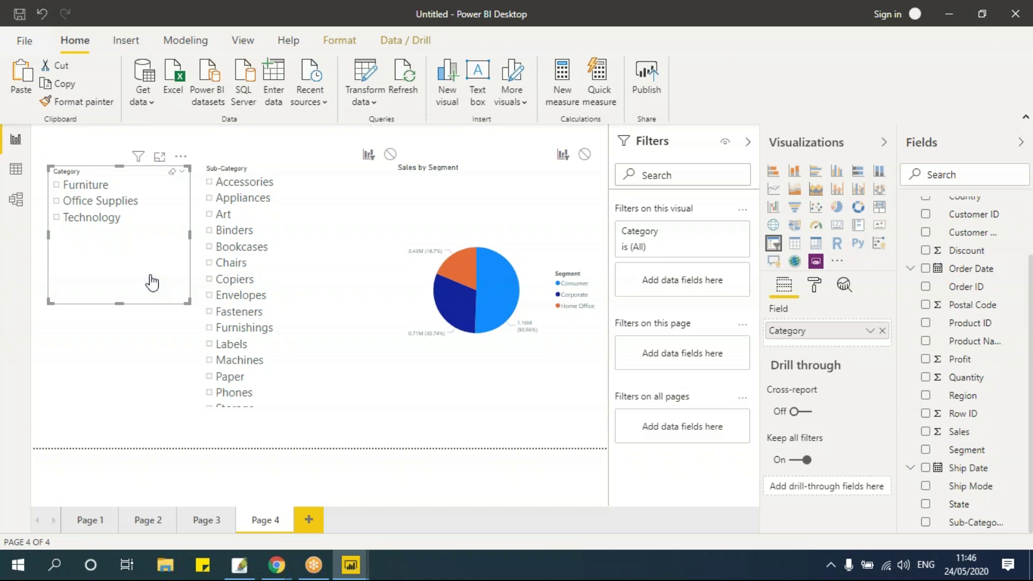
Step: On Page 3, compare the cross-highlighting by selecting West in Sales by Region and California in Sales by State
click(200, 522)
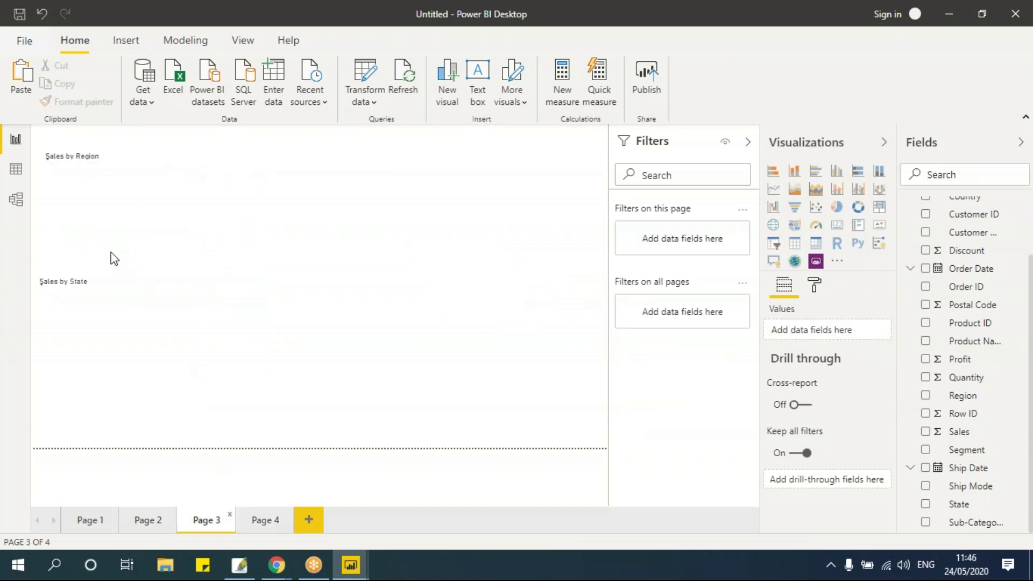
click(94, 197)
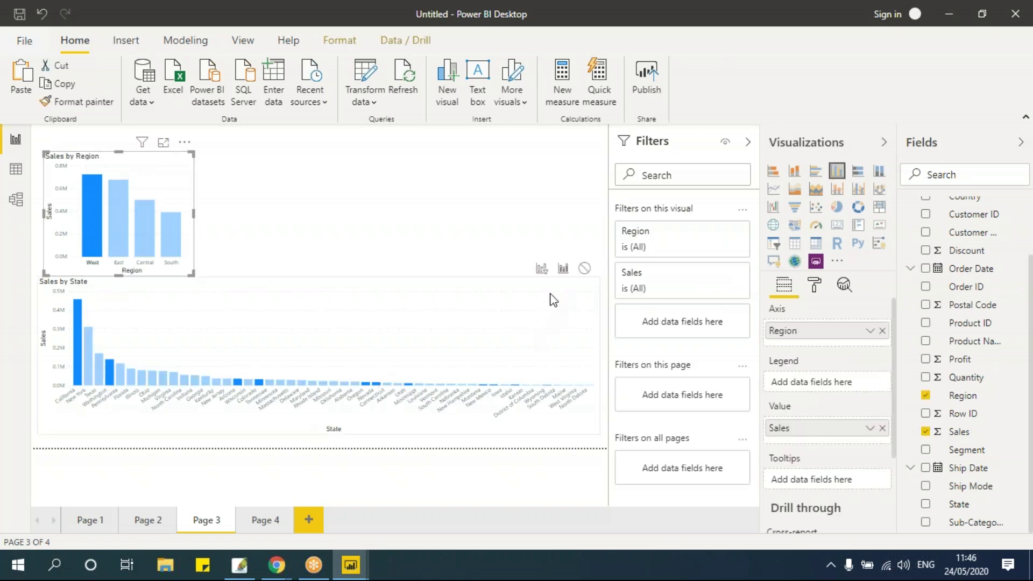
click(243, 282)
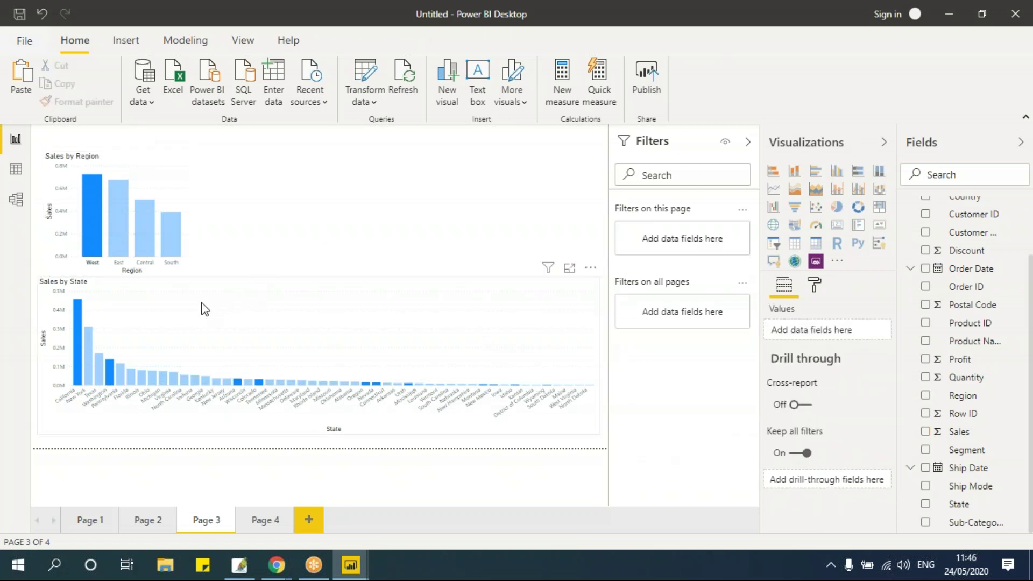
click(173, 177)
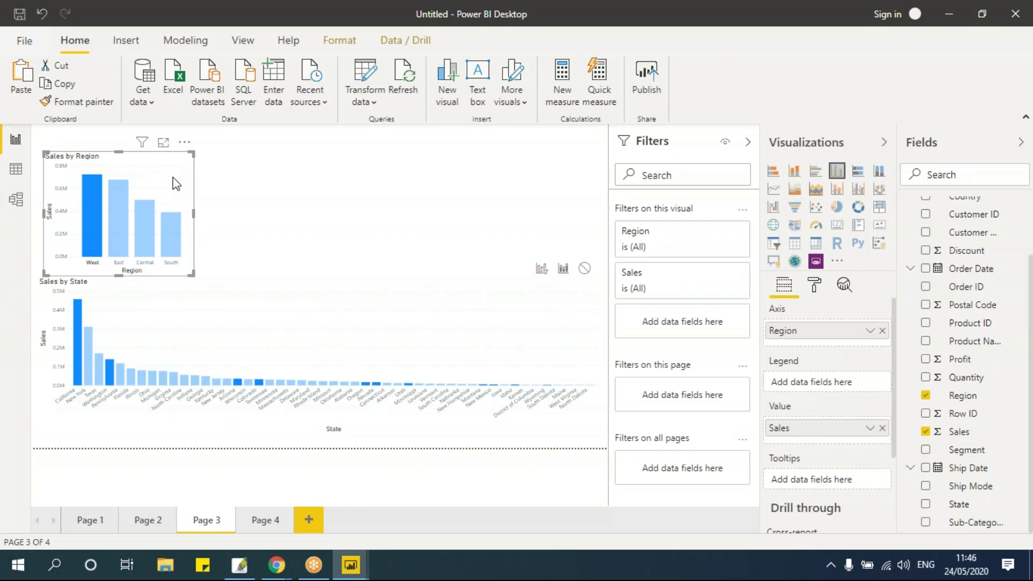
click(173, 177)
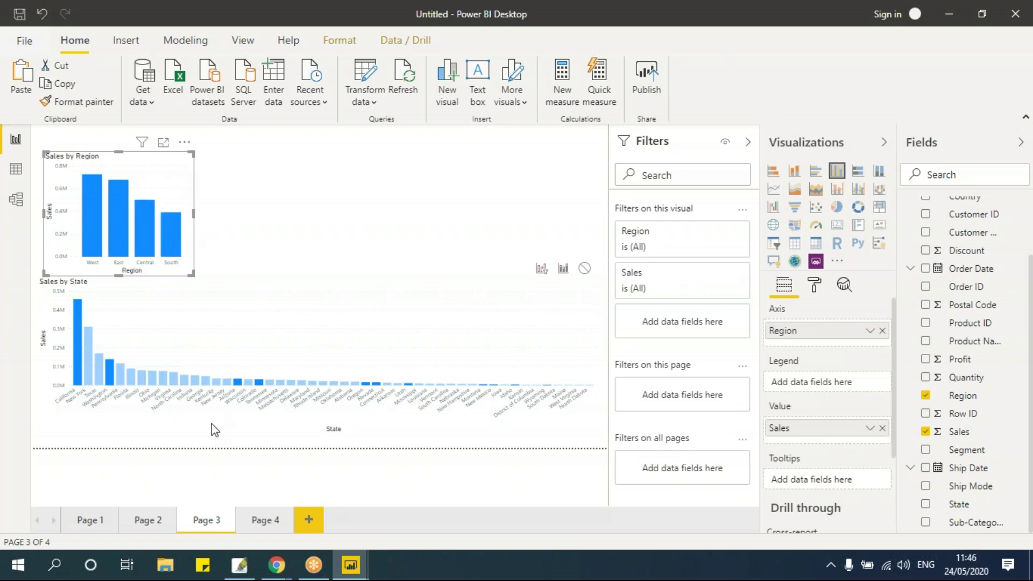
click(205, 240)
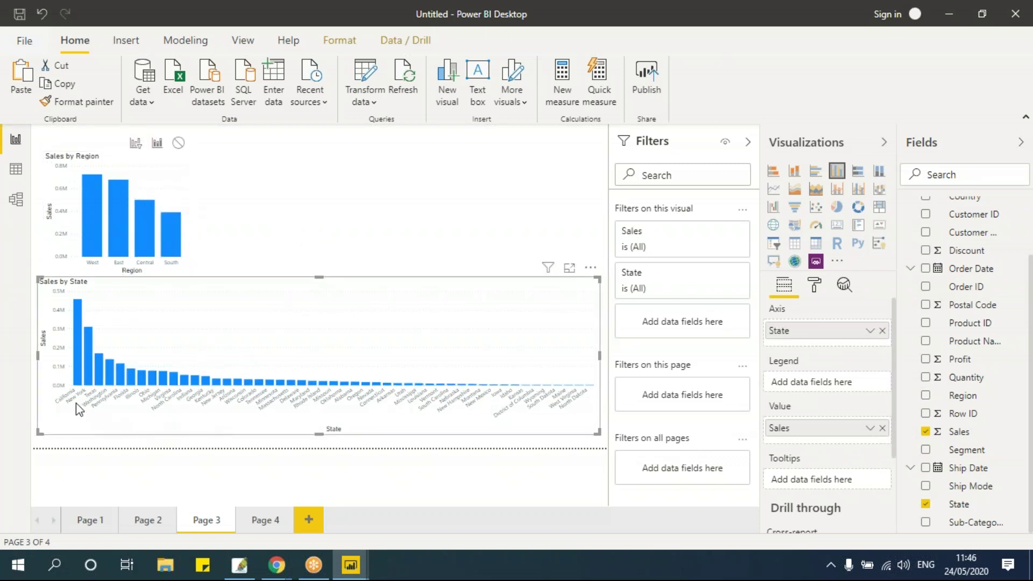
click(79, 365)
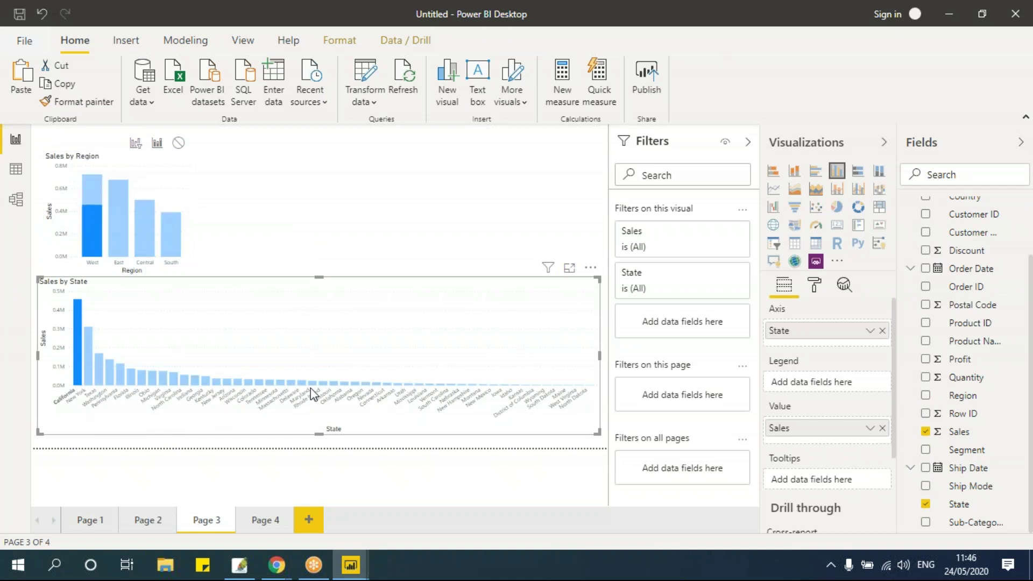
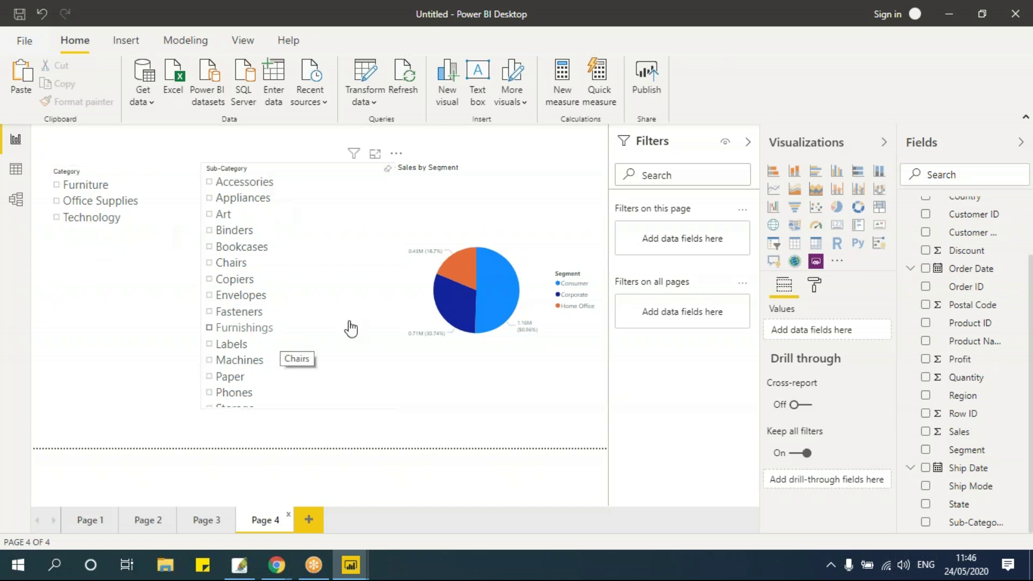
Step: On Page 4, filter the Sales by Segment pie chart to the Furniture category and the Tables sub-category
click(56, 185)
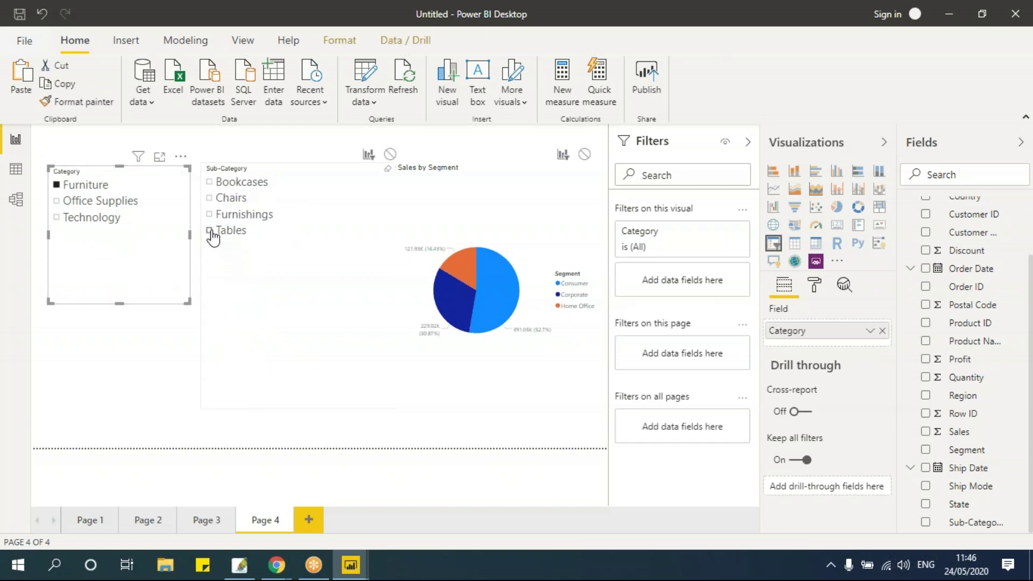
click(210, 231)
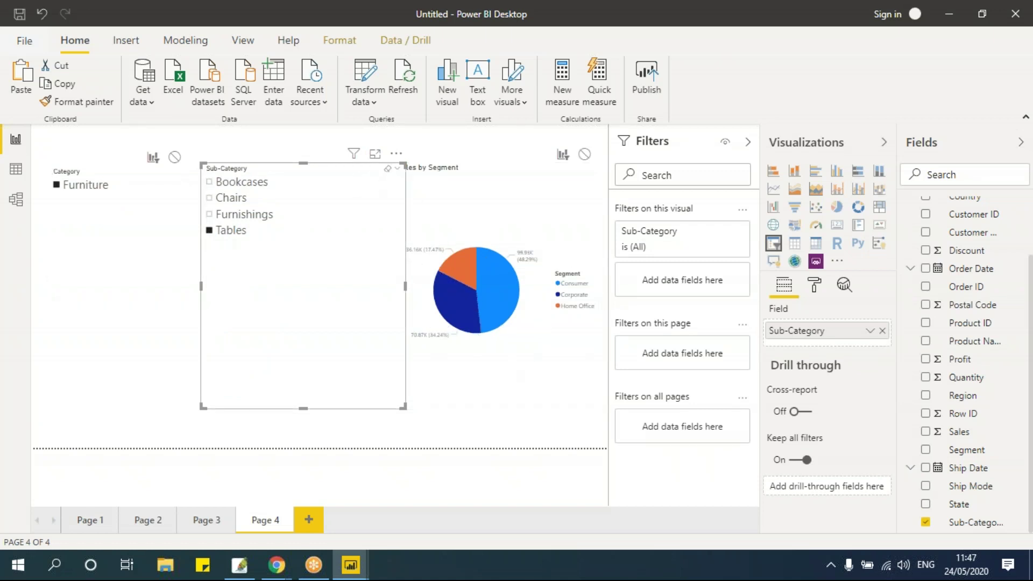
Step: Clear both slicers, test the Sub-Category slicer with Paper, and clear that selection again
click(387, 169)
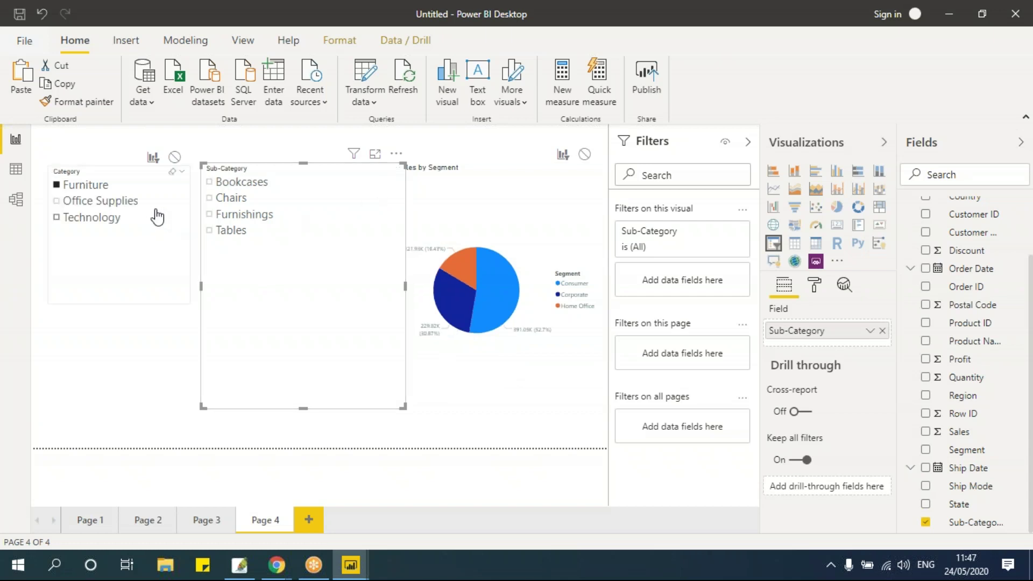
click(173, 172)
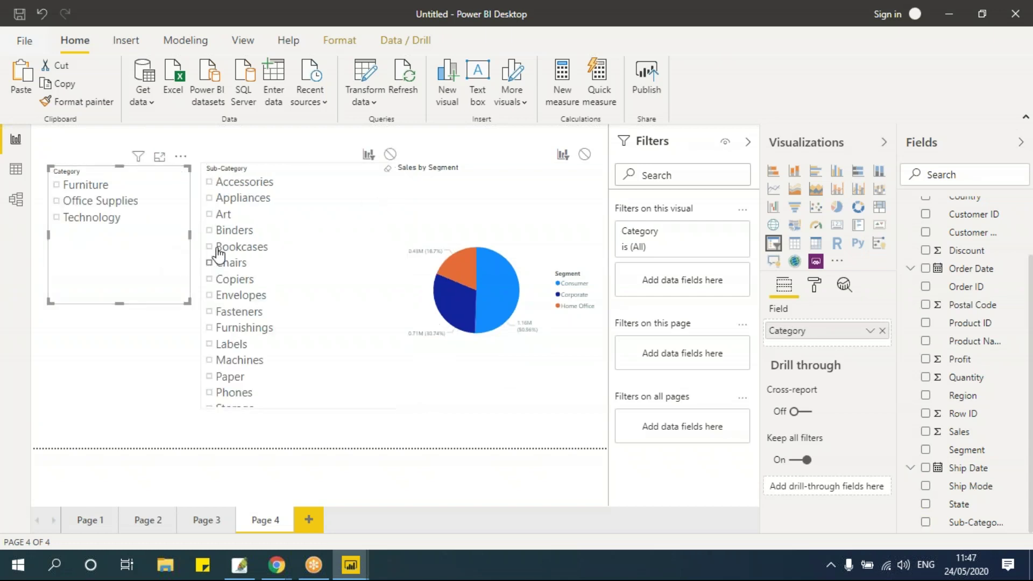
click(209, 376)
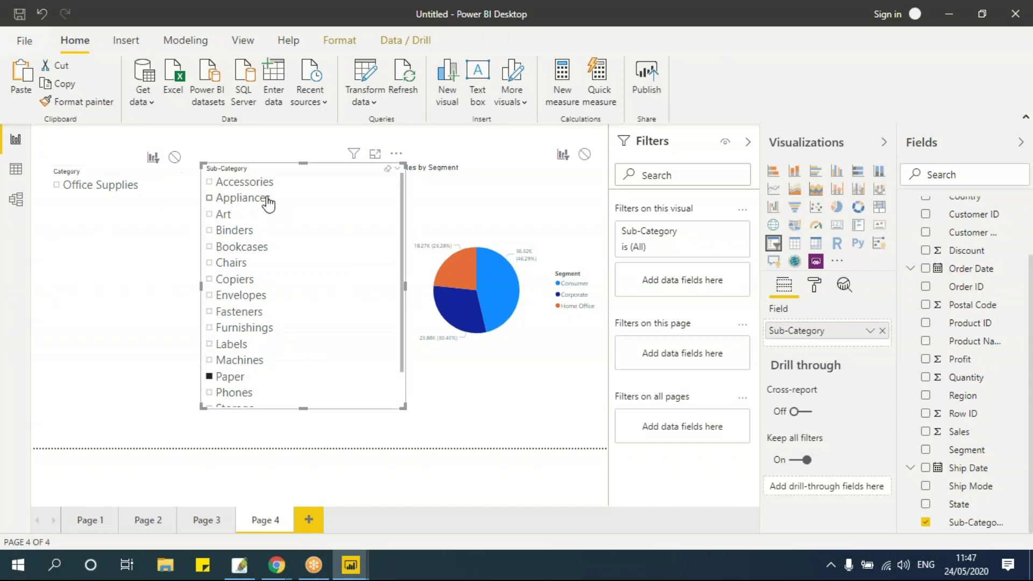
click(388, 168)
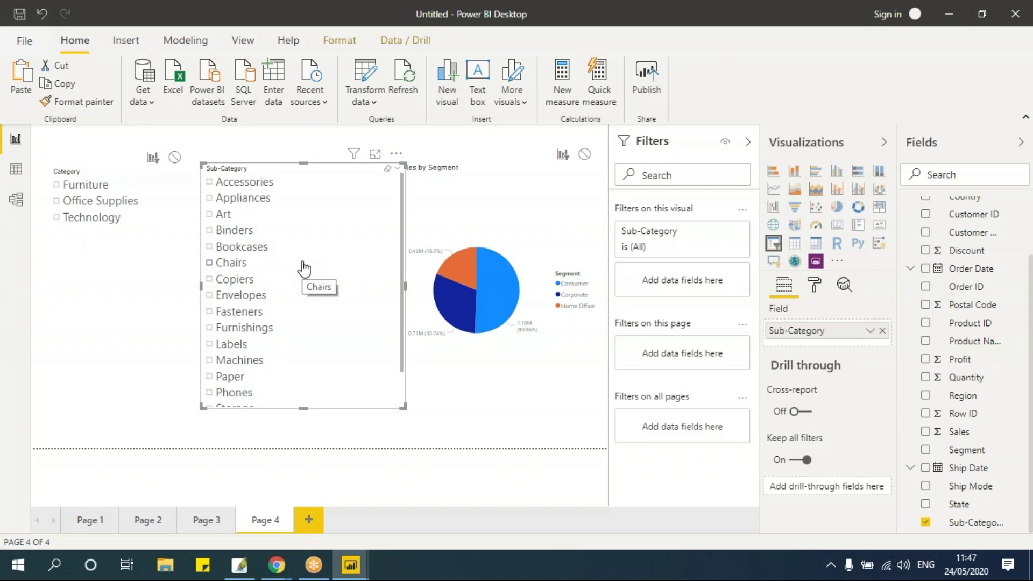
Step: Set the Sub-Category slicer's interaction with the Category slicer to None and turn off interaction editing
click(129, 263)
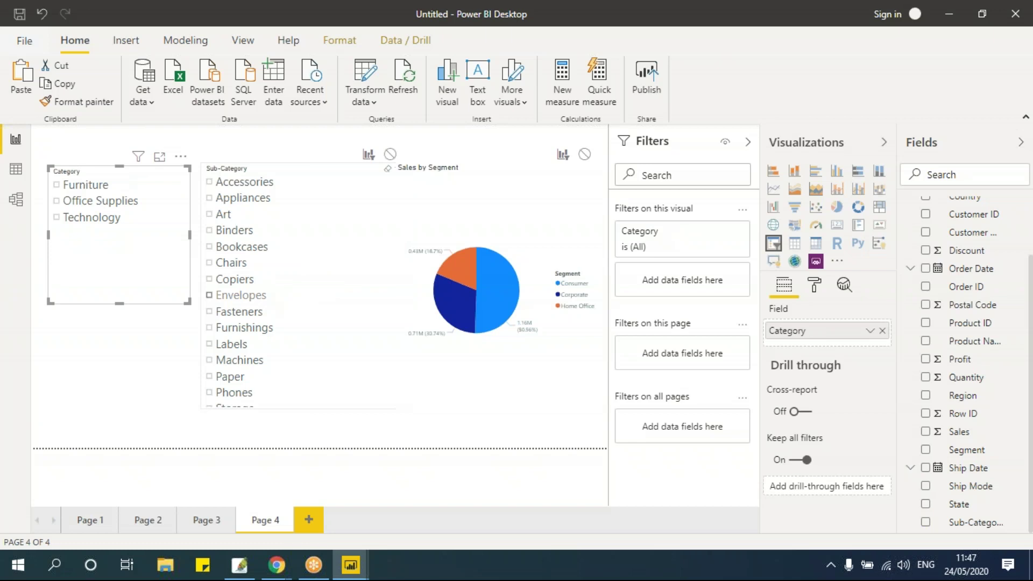
click(342, 39)
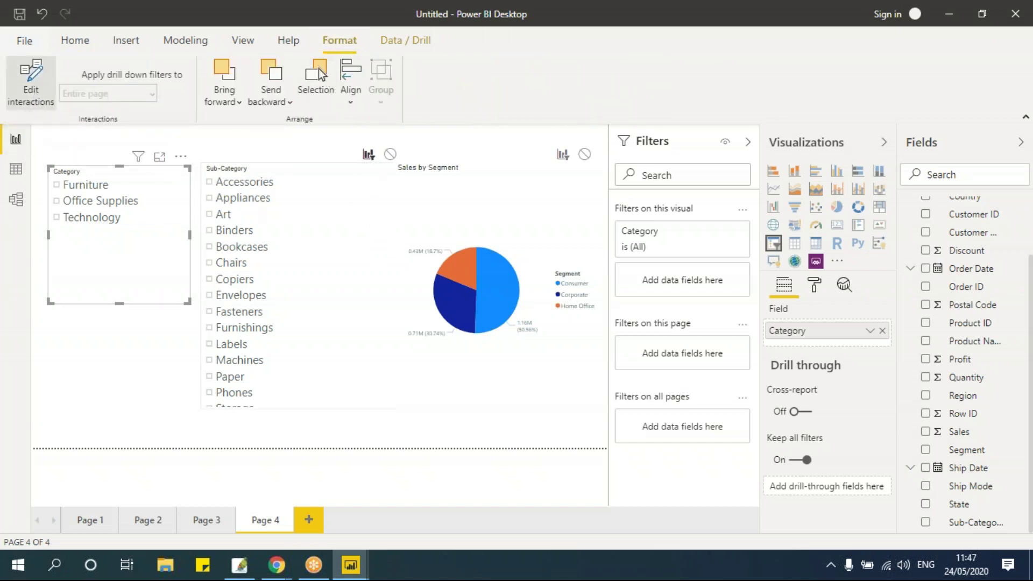
click(341, 175)
click(174, 156)
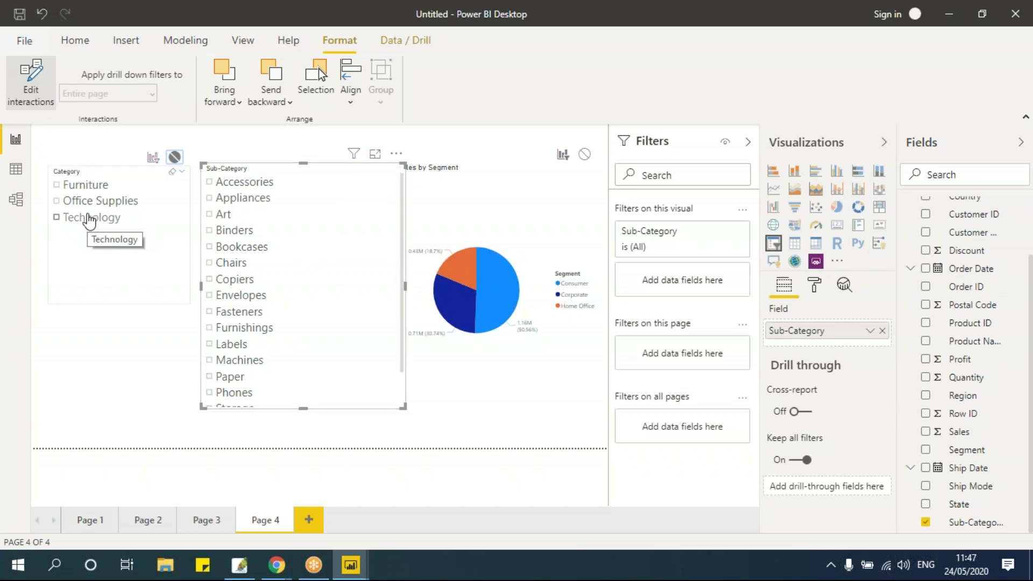
click(42, 101)
click(122, 169)
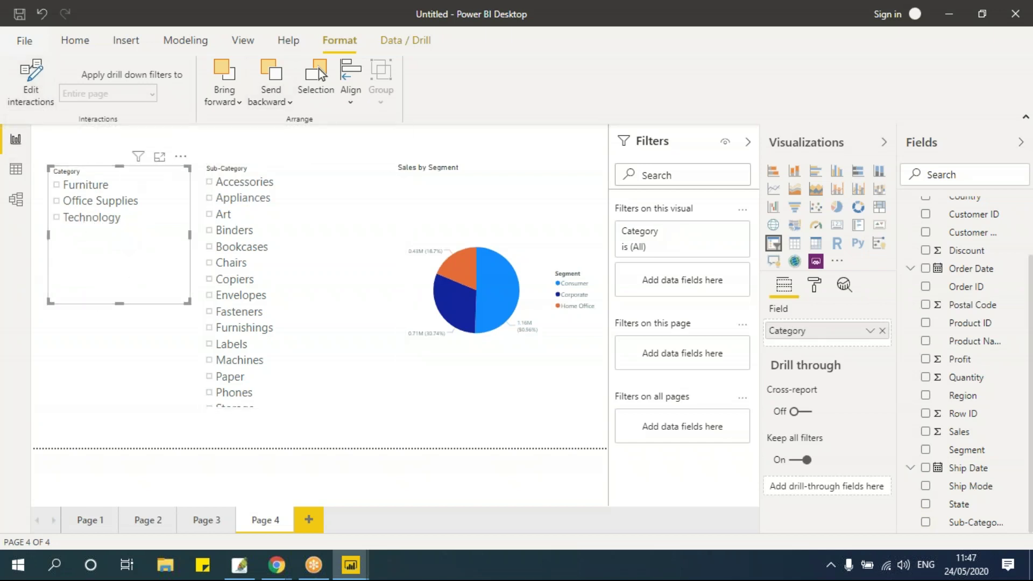
Step: Test the one-way filtering with Furniture, Technology and Bookcases, finishing on Furniture with the Tables sub-category
click(57, 185)
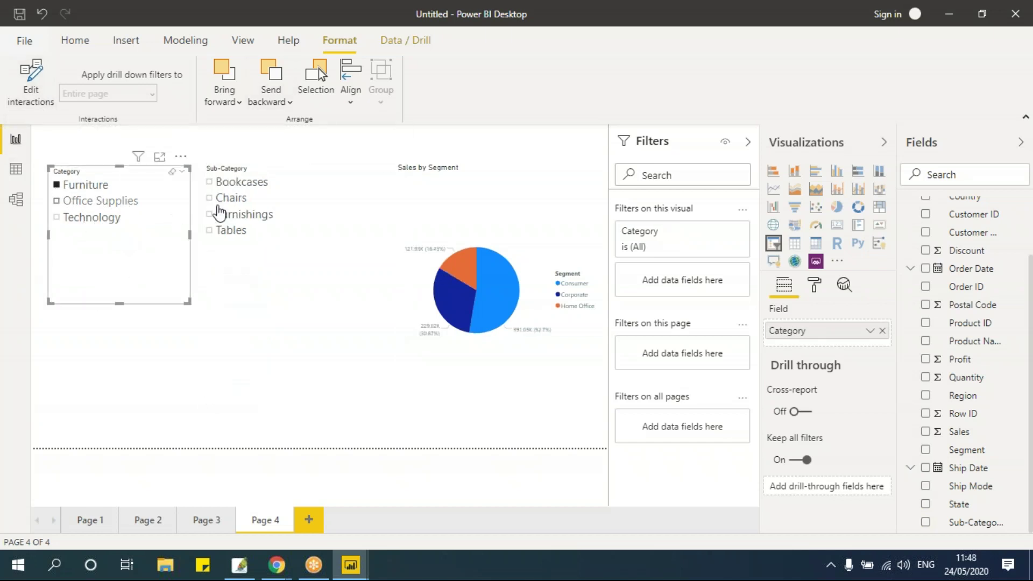
click(57, 218)
click(172, 172)
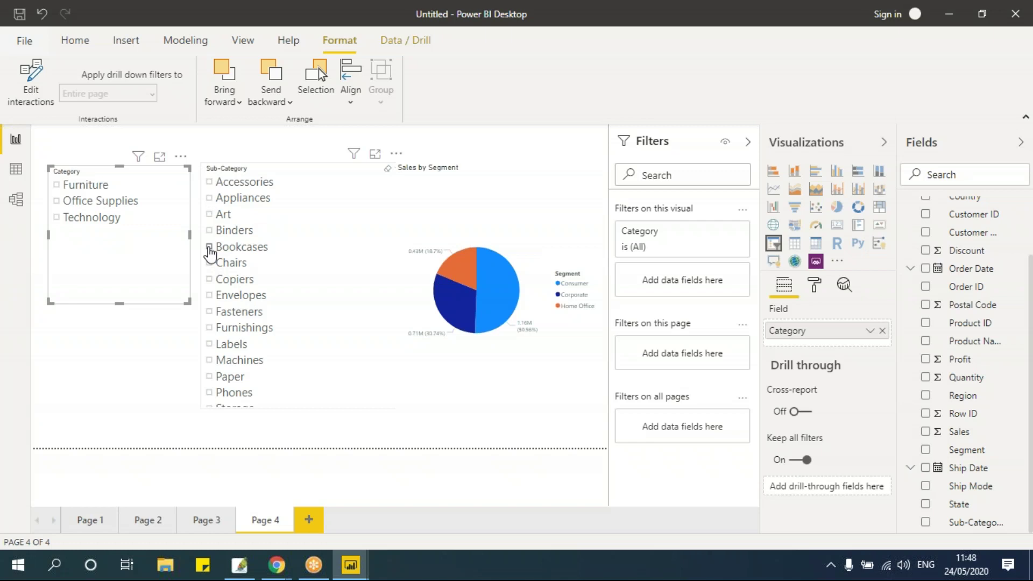
click(201, 248)
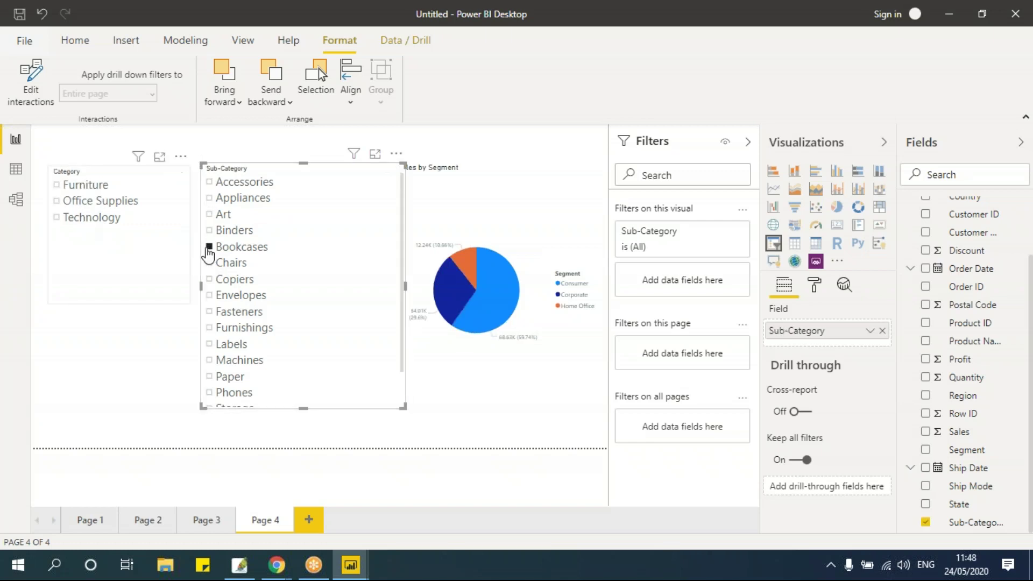
click(56, 186)
click(209, 198)
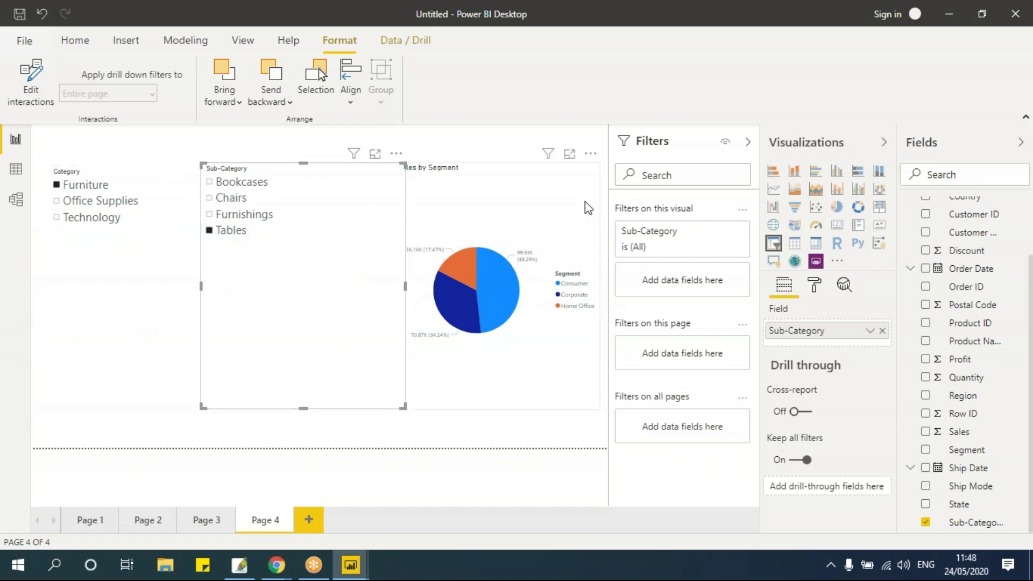
Step: On Page 3, select Illinois in Sales by State and set its interaction with Sales by Region to None
click(206, 521)
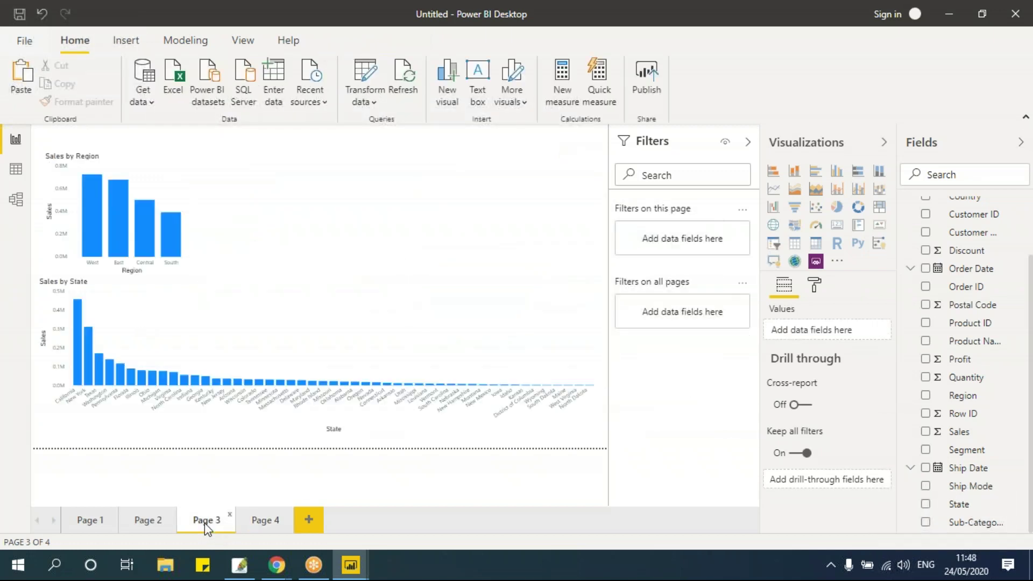
click(143, 383)
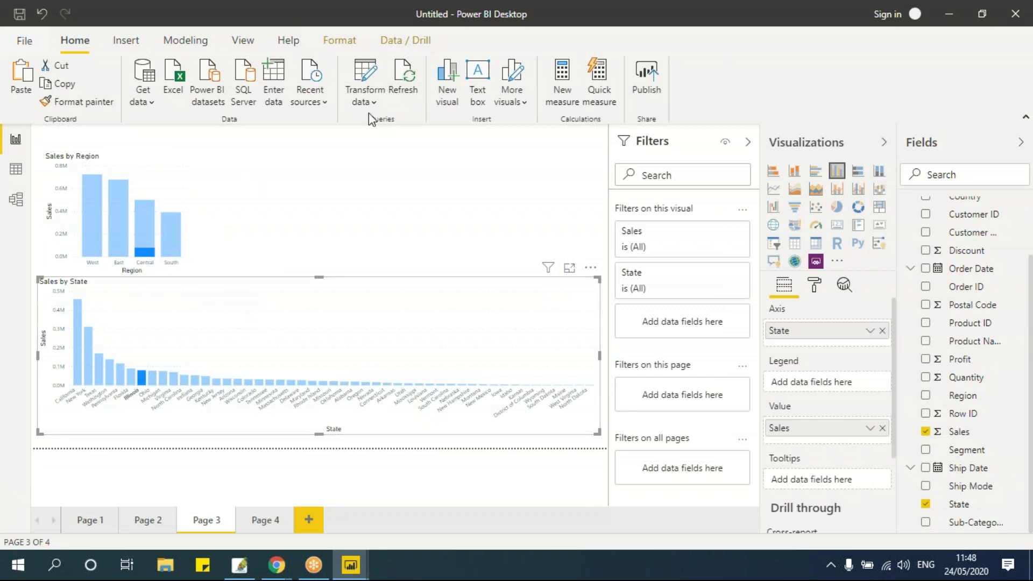
click(339, 40)
click(32, 81)
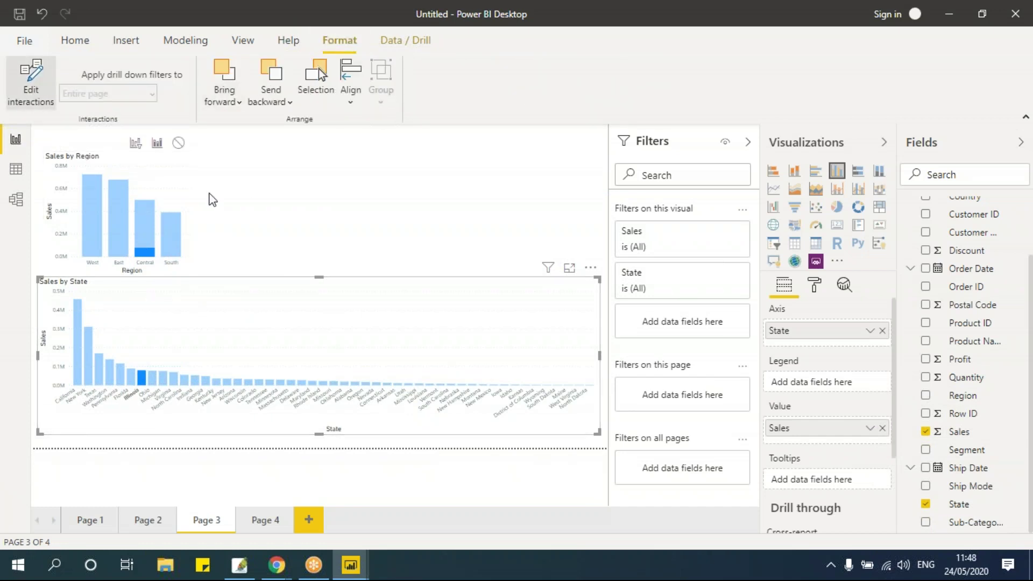
click(266, 211)
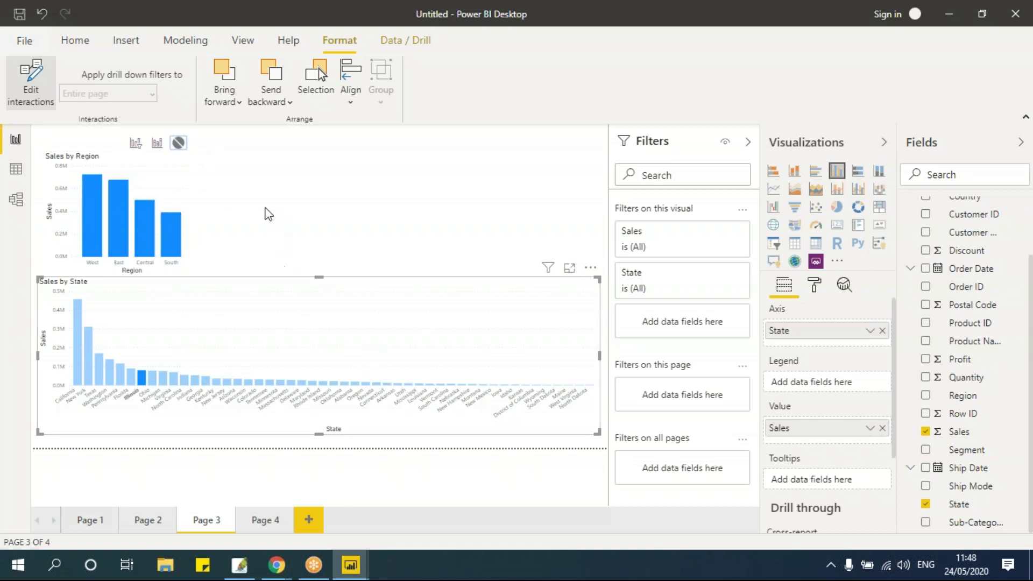
Step: Set Sales by Region to filter Sales by State, and test it by selecting West and California
click(90, 222)
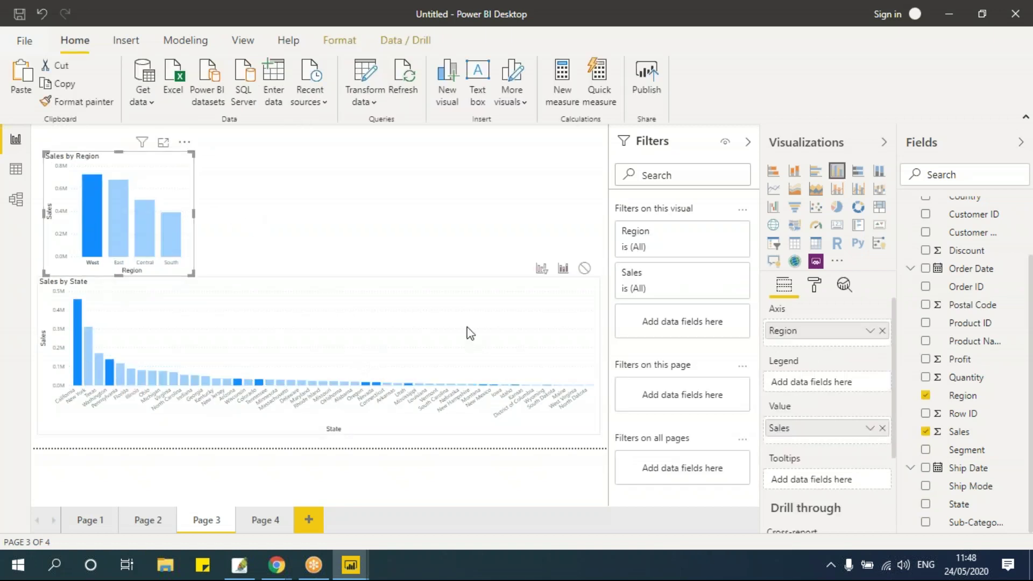
click(542, 268)
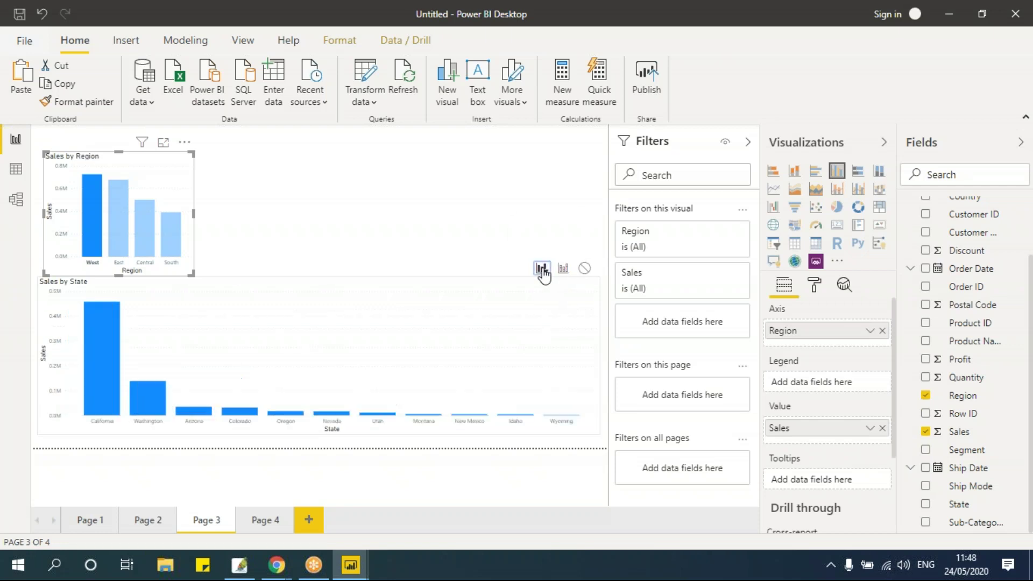
click(106, 364)
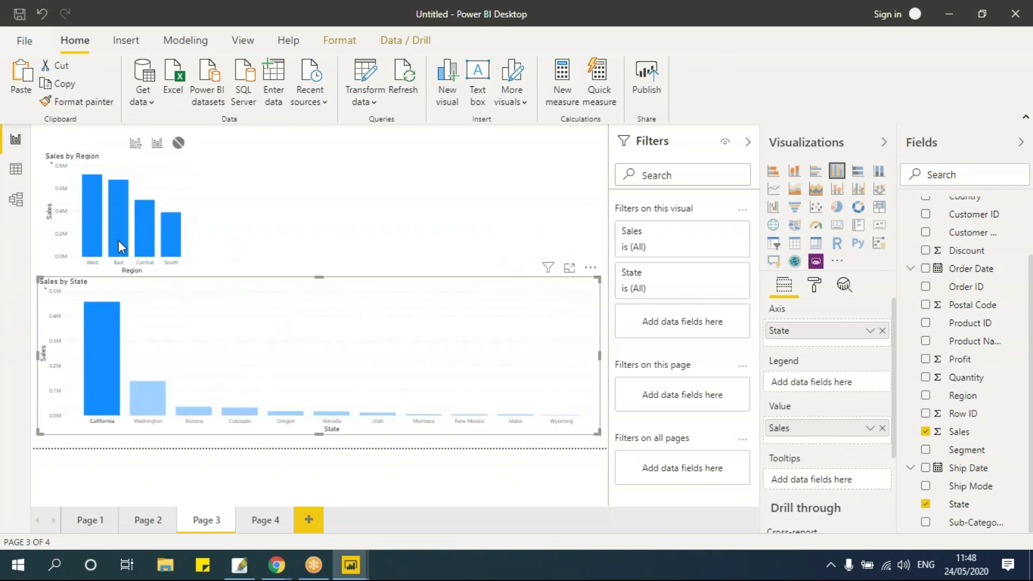
click(150, 378)
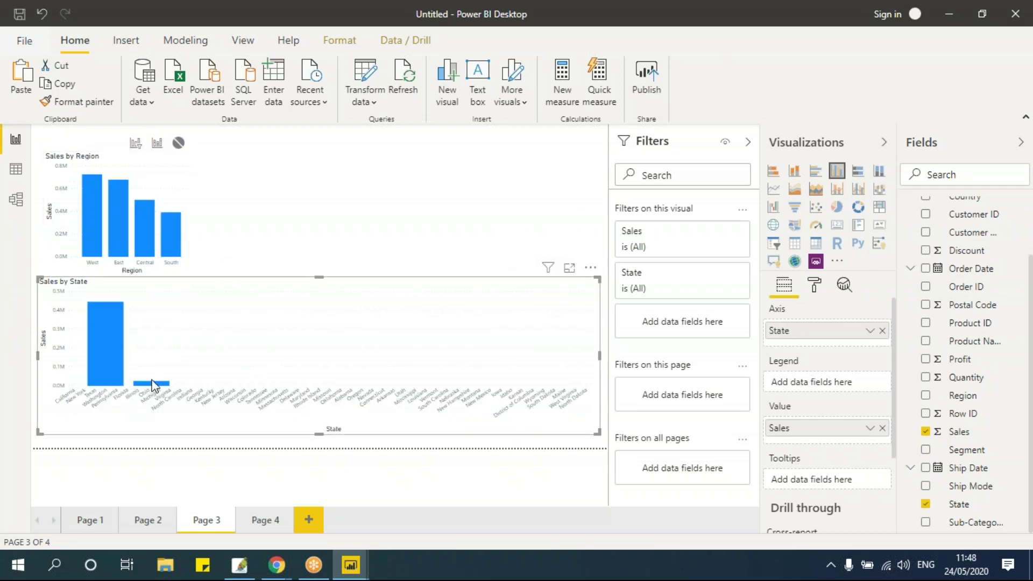
click(181, 239)
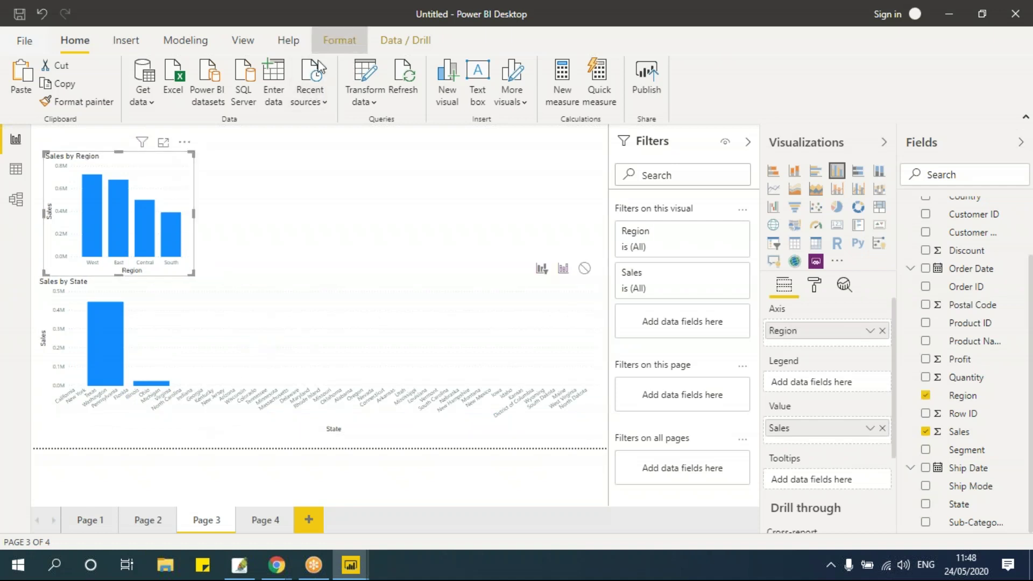
click(339, 40)
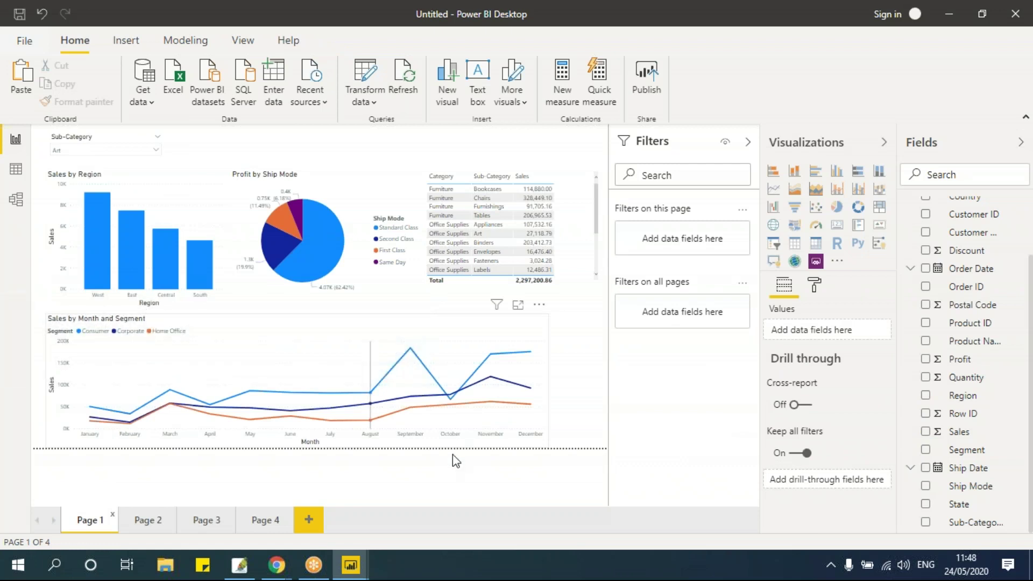
Step: On Page 4, clear the slicer selections, change the Category slicer to a dropdown and shrink its height to fit
click(262, 520)
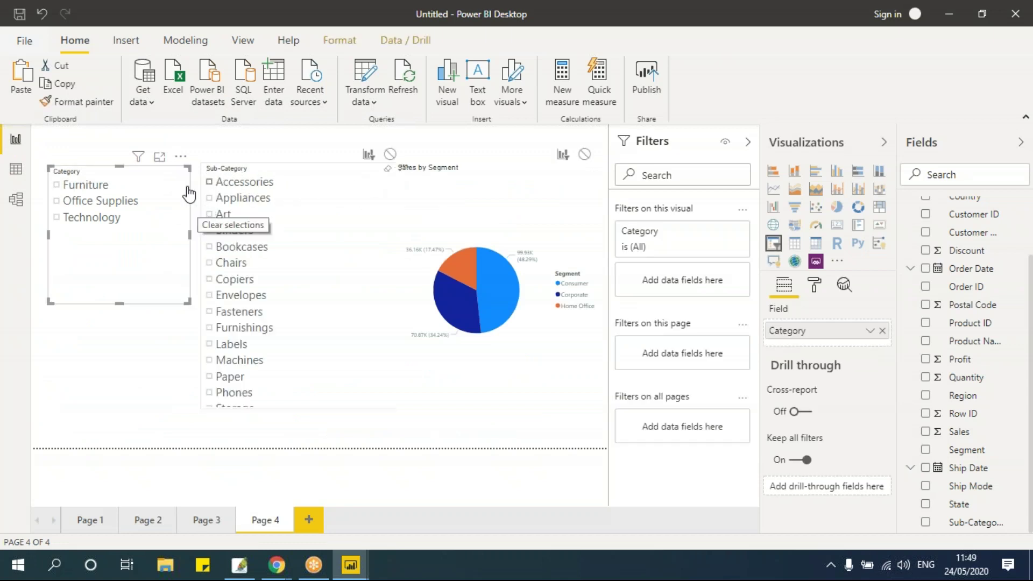
click(174, 171)
click(182, 171)
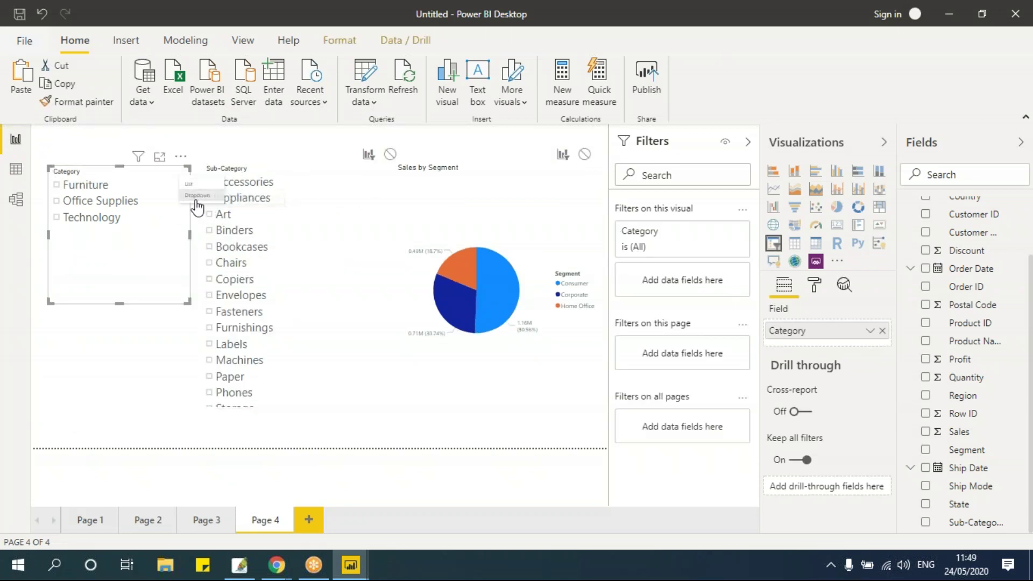
click(198, 195)
drag(192, 304, 186, 205)
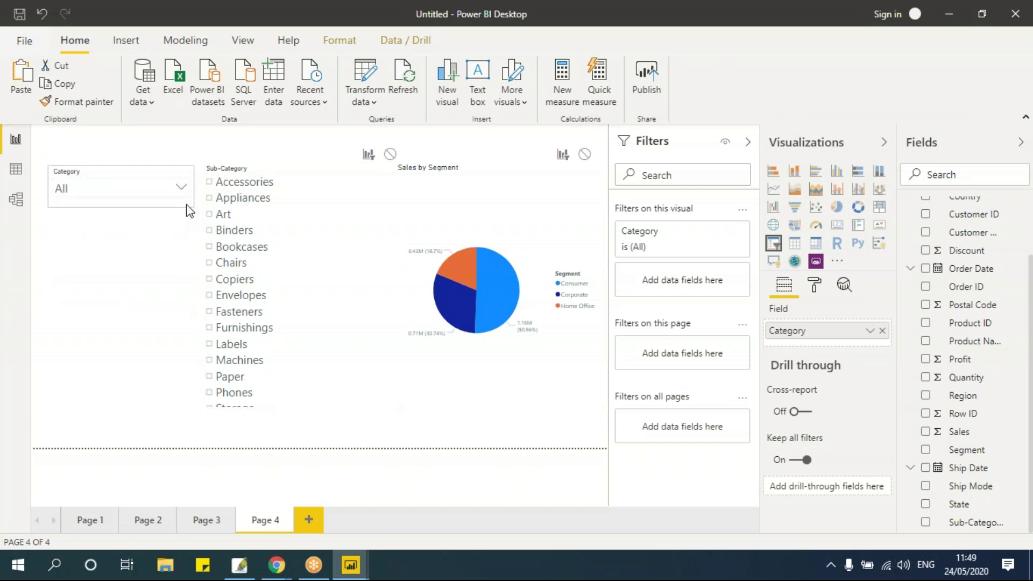
key(Escape)
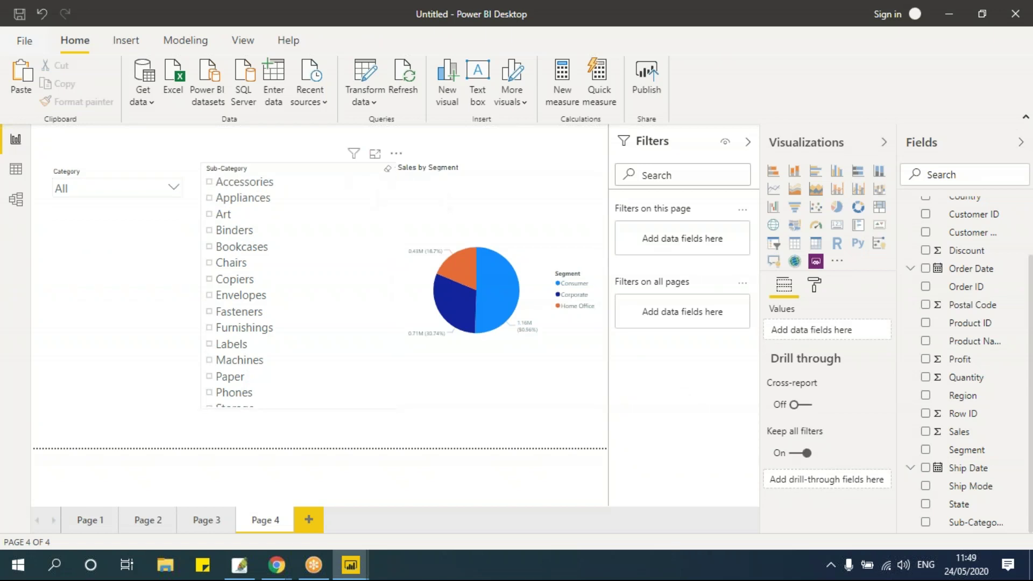
Step: Change the Sub-Category slicer to a dropdown and shrink its height to fit
click(387, 169)
click(387, 168)
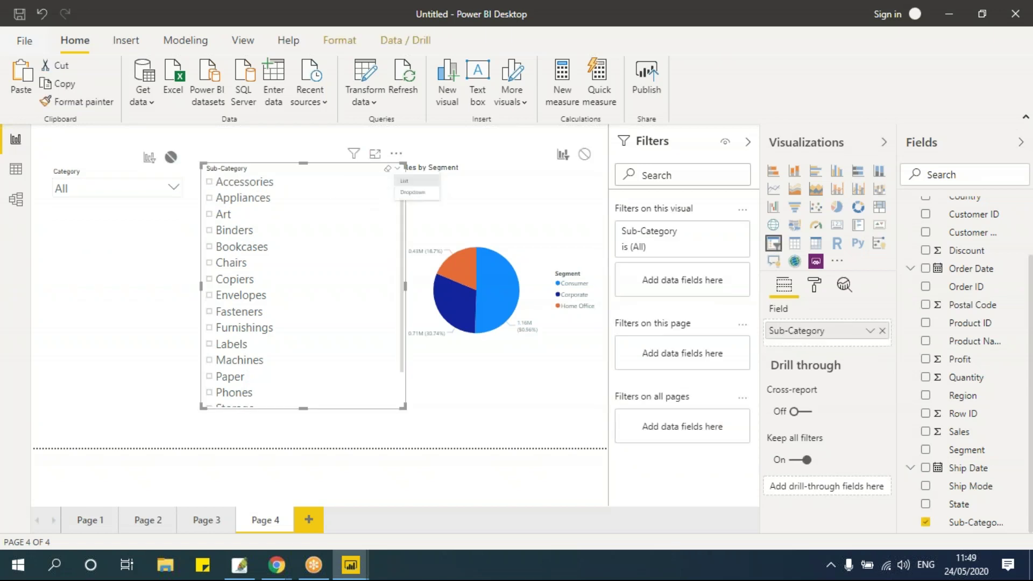
click(407, 194)
drag(404, 408, 408, 202)
click(217, 239)
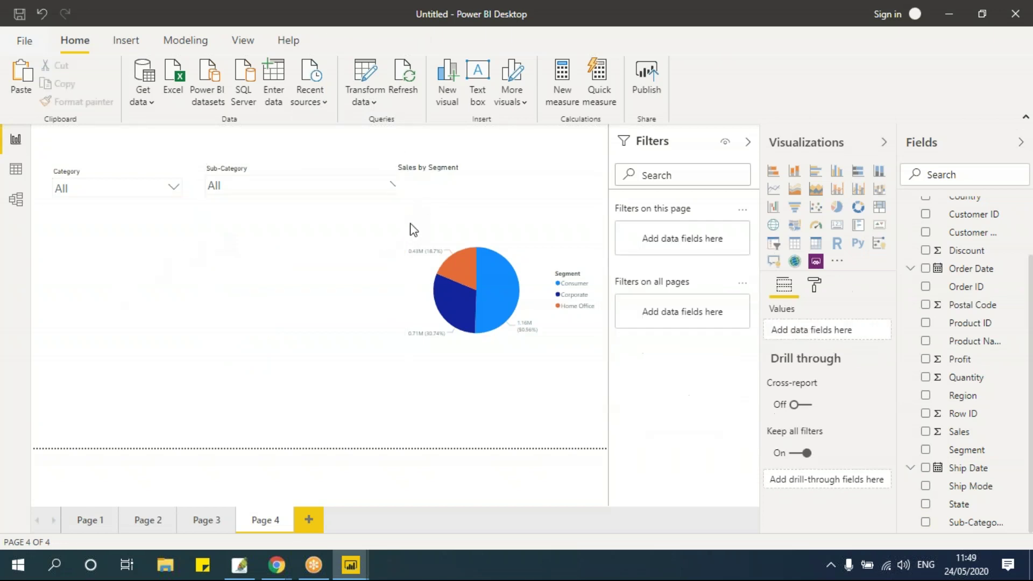
Step: Turn off interaction editing on Page 4 and filter the Category dropdown to Office Supplies
click(151, 173)
click(350, 41)
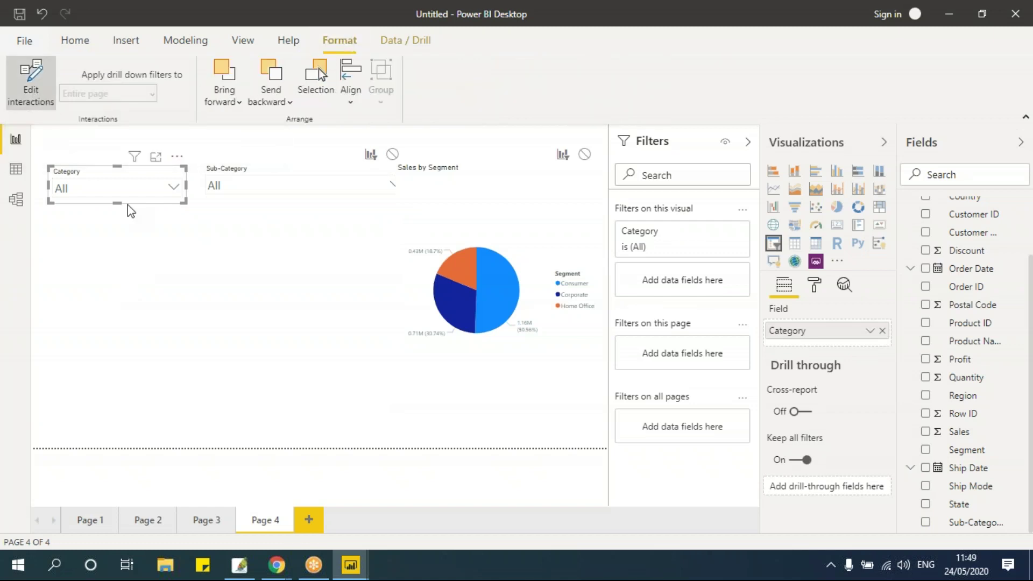
click(172, 188)
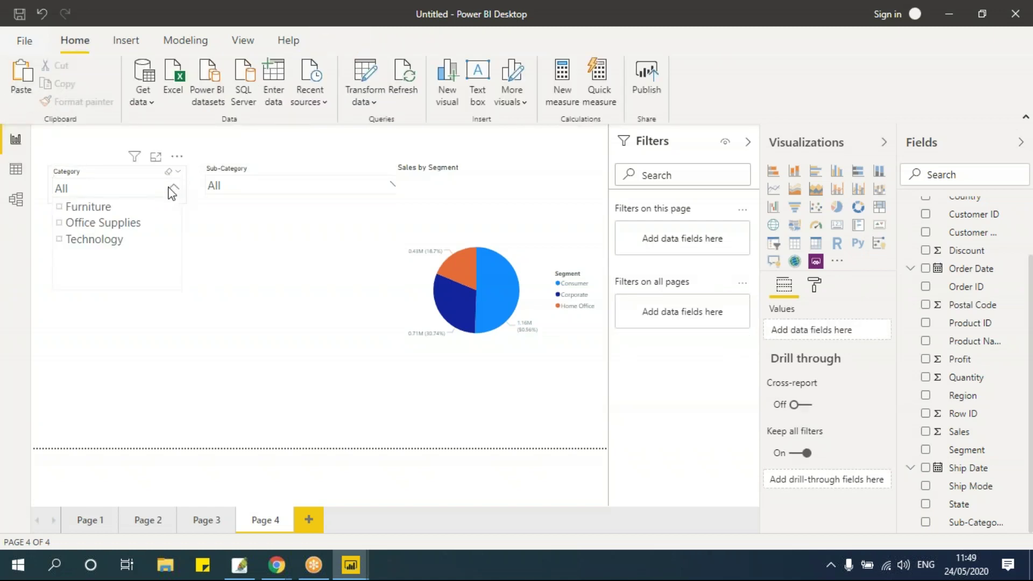
click(128, 224)
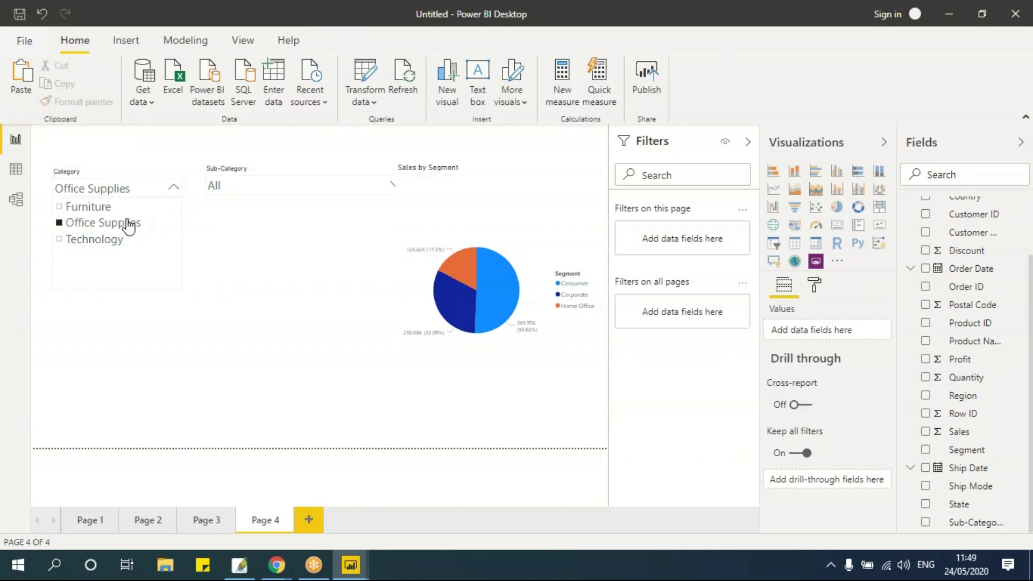
Step: Look through the sub-categories offered for Office Supplies, and switch the Category dropdown to Technology
click(391, 184)
scroll(259, 271, down, 2)
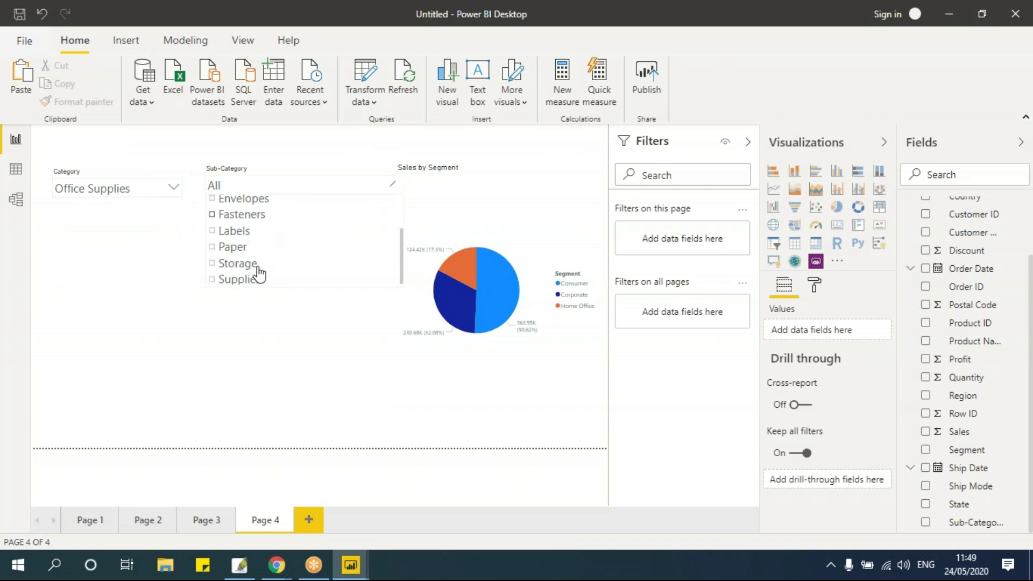
scroll(259, 274, up, 2)
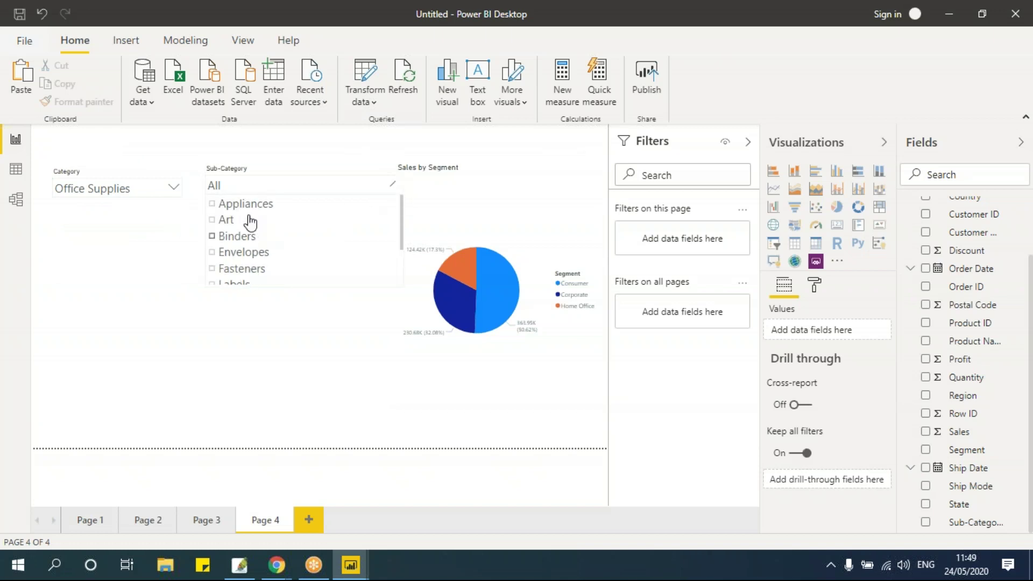
click(127, 182)
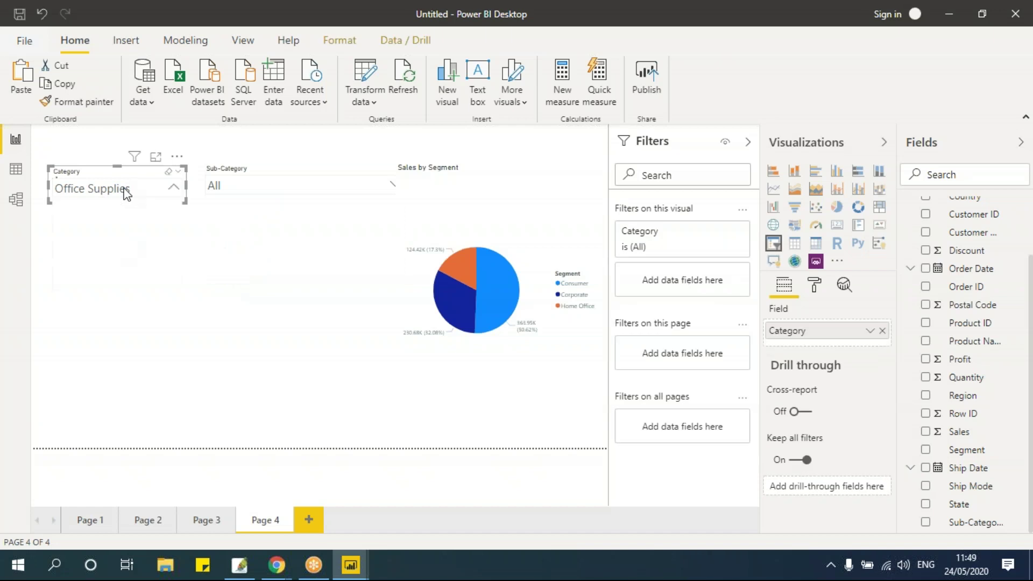
click(88, 240)
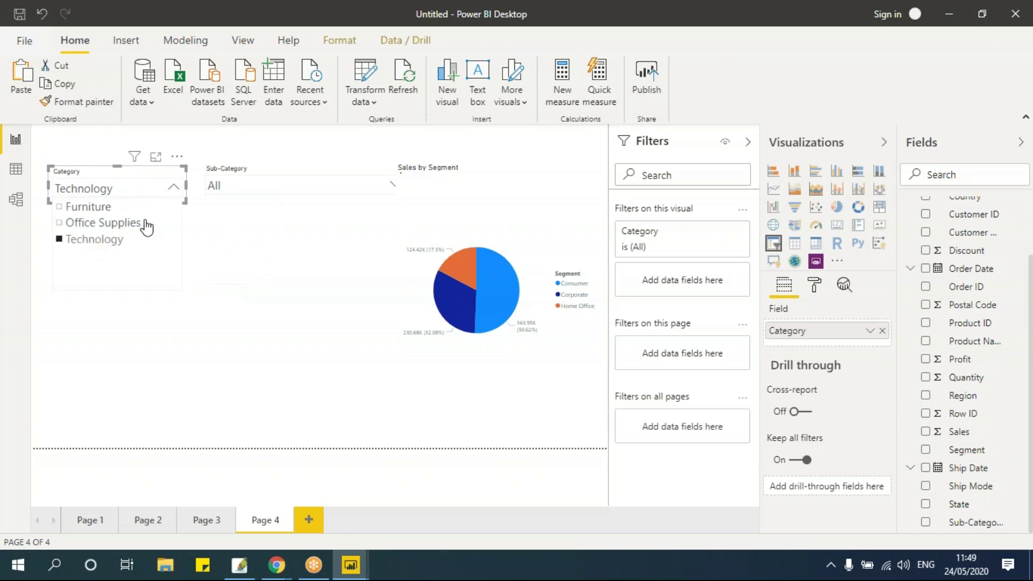
Step: Look through the sub-categories offered for Technology and filter the Sub-Category dropdown to Copiers
click(394, 189)
click(394, 189)
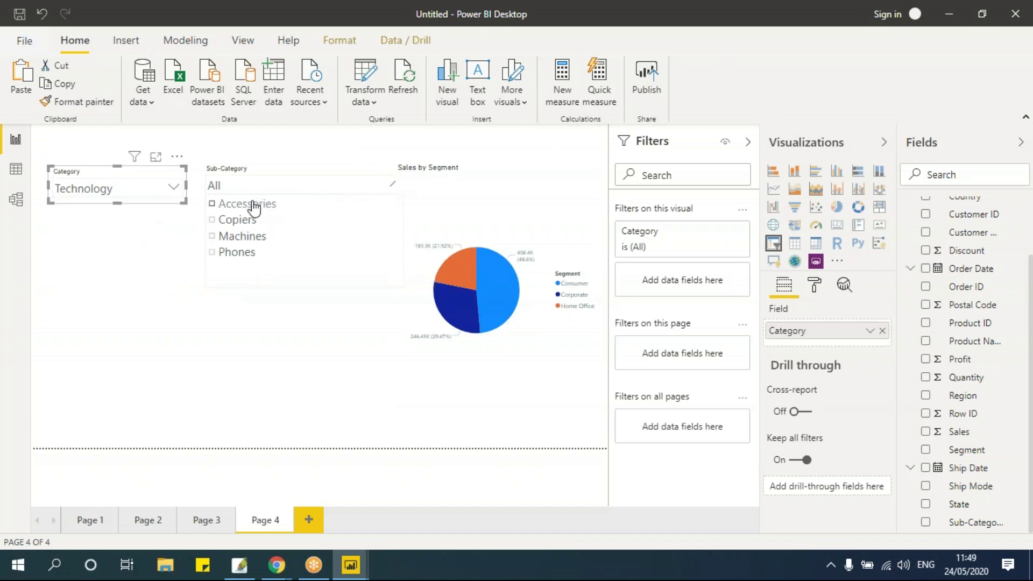
key(Escape)
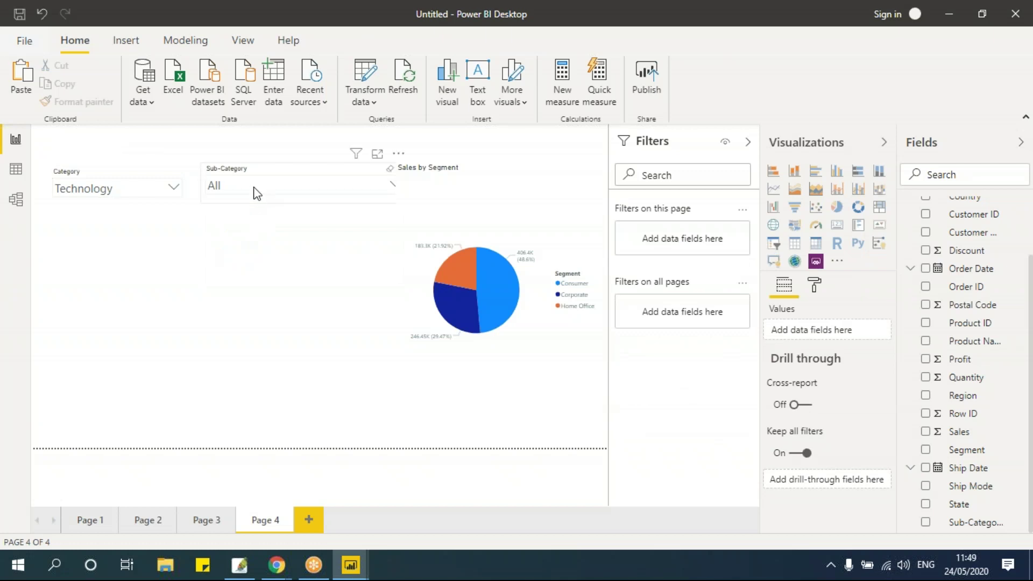
click(253, 188)
click(215, 221)
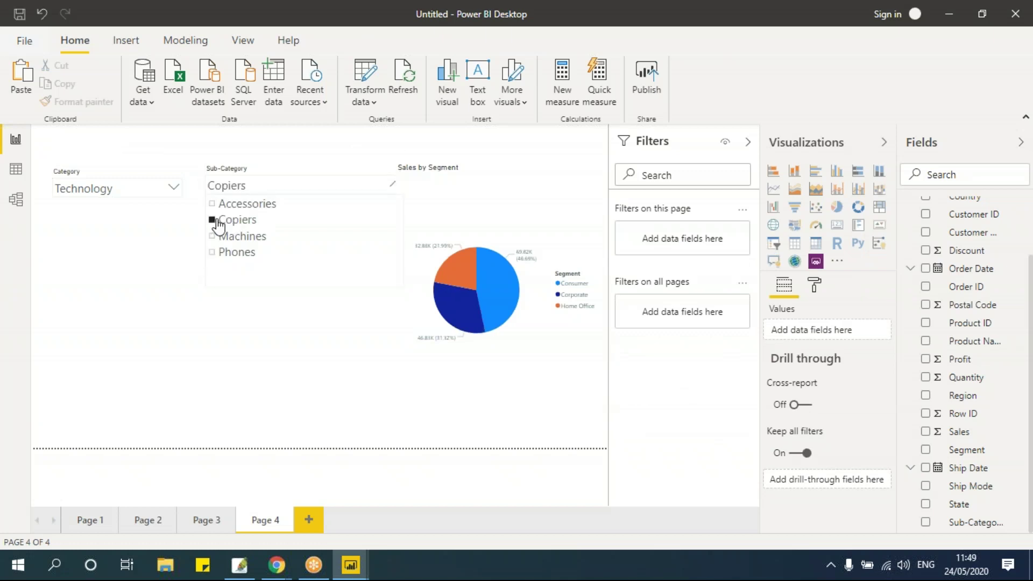
click(156, 190)
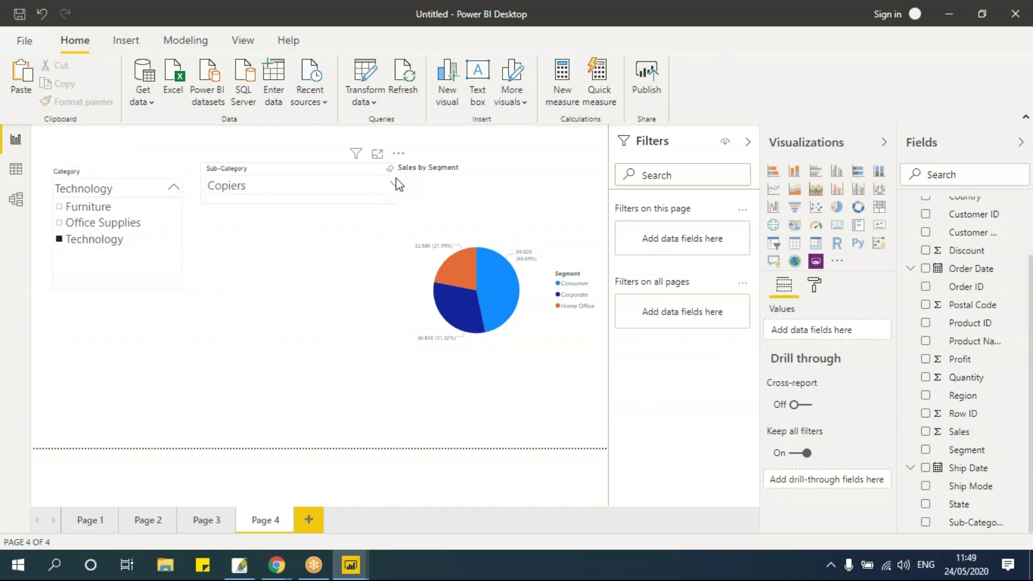
click(295, 291)
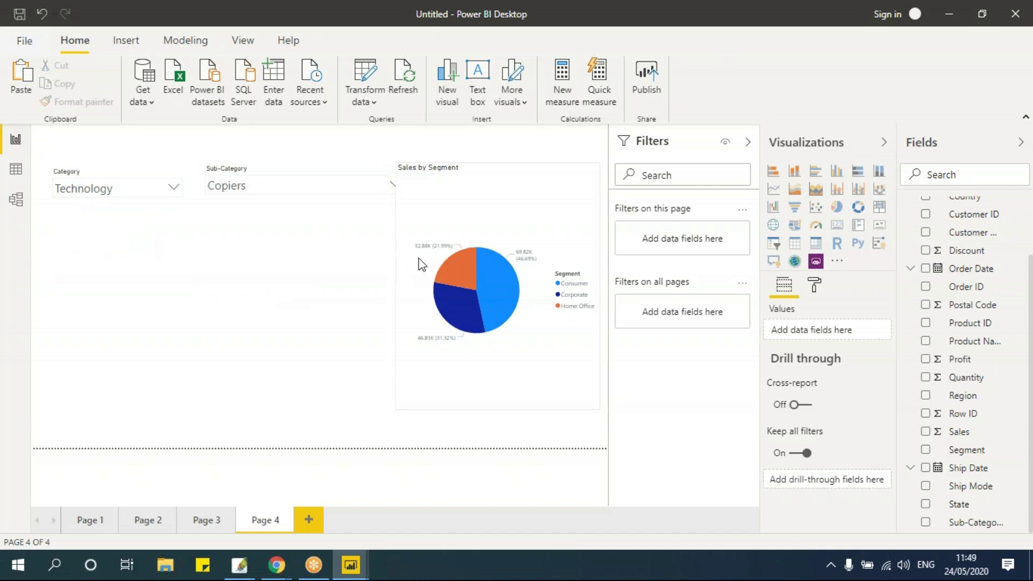
Step: Move the Sales by Segment pie chart directly beneath the Category slicer on Page 4
click(515, 177)
drag(512, 207, 165, 250)
drag(251, 202, 245, 246)
drag(198, 259, 204, 232)
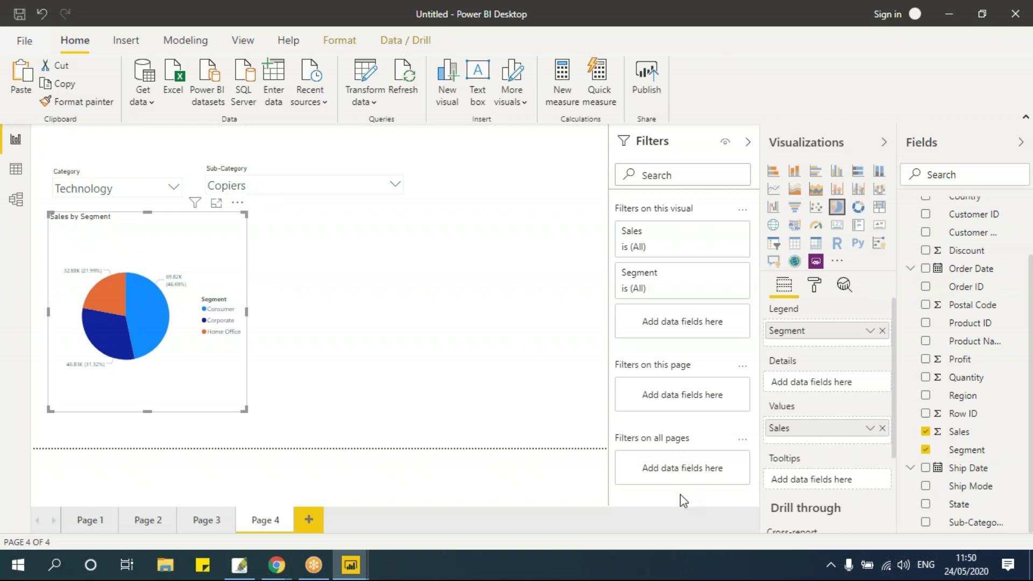
Step: Add a new report page after Page 4 and place a table of Category and Sales on it
click(93, 525)
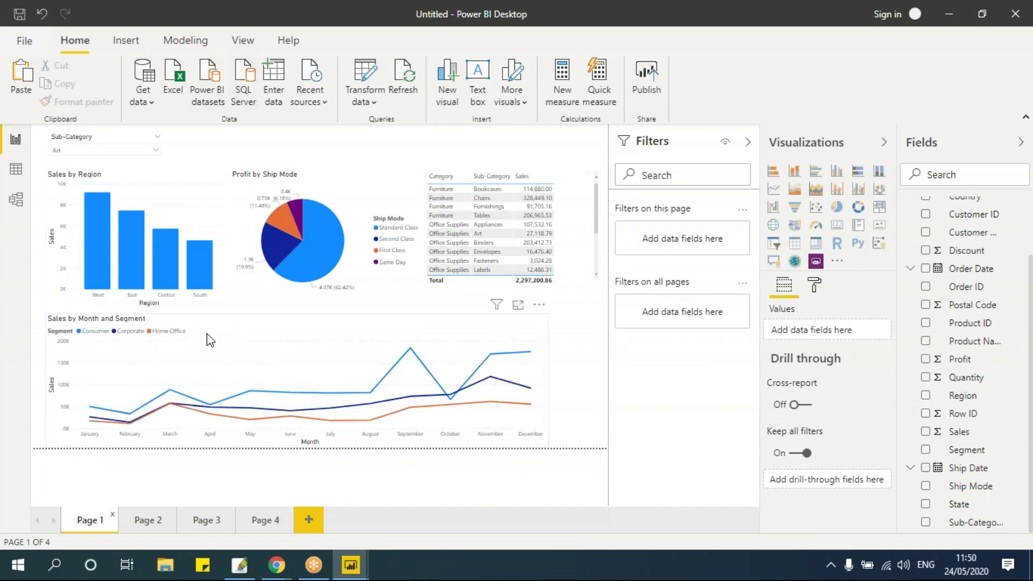
click(311, 522)
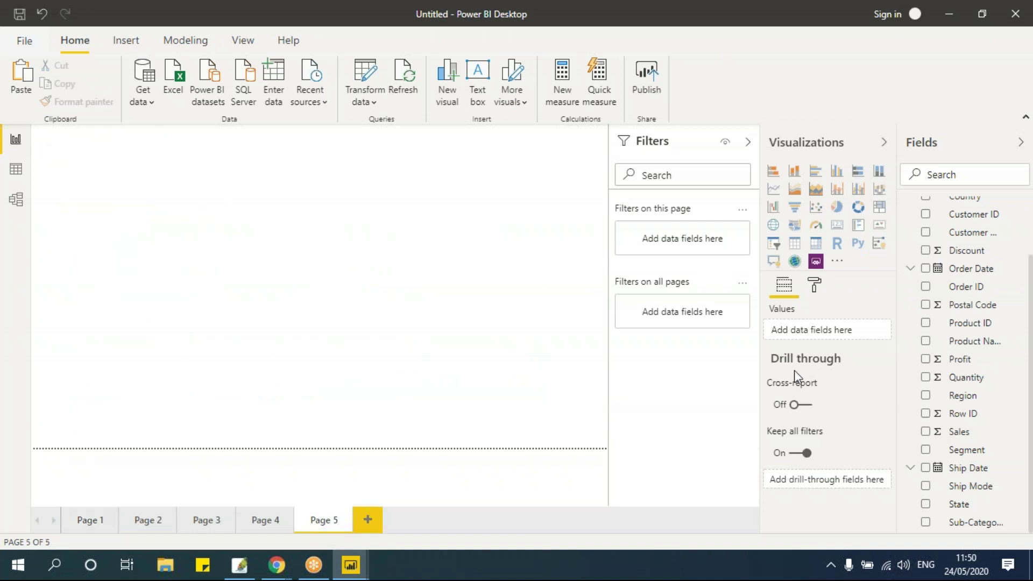
mouse_move(801, 383)
scroll(974, 321, up, 2)
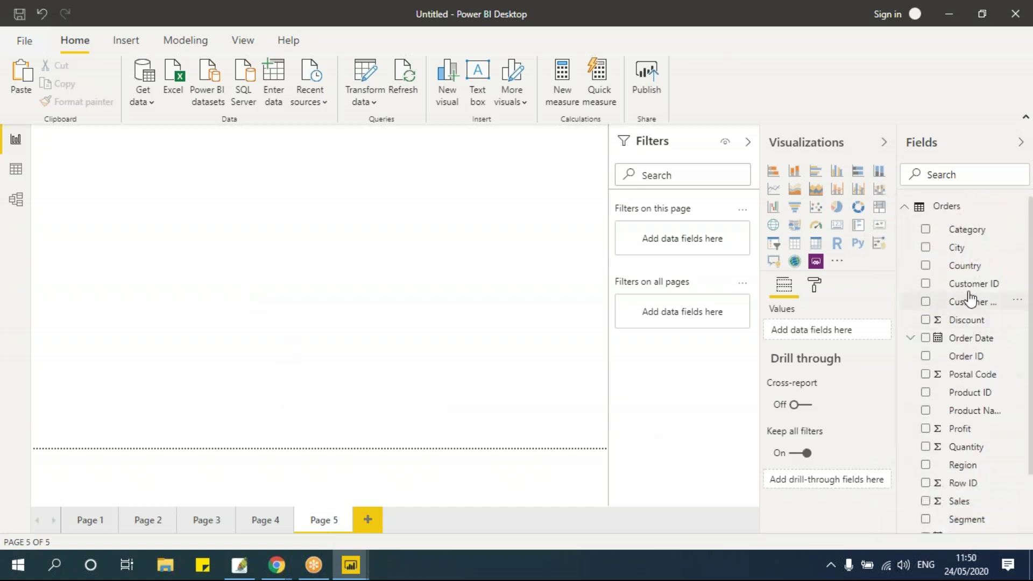
click(925, 229)
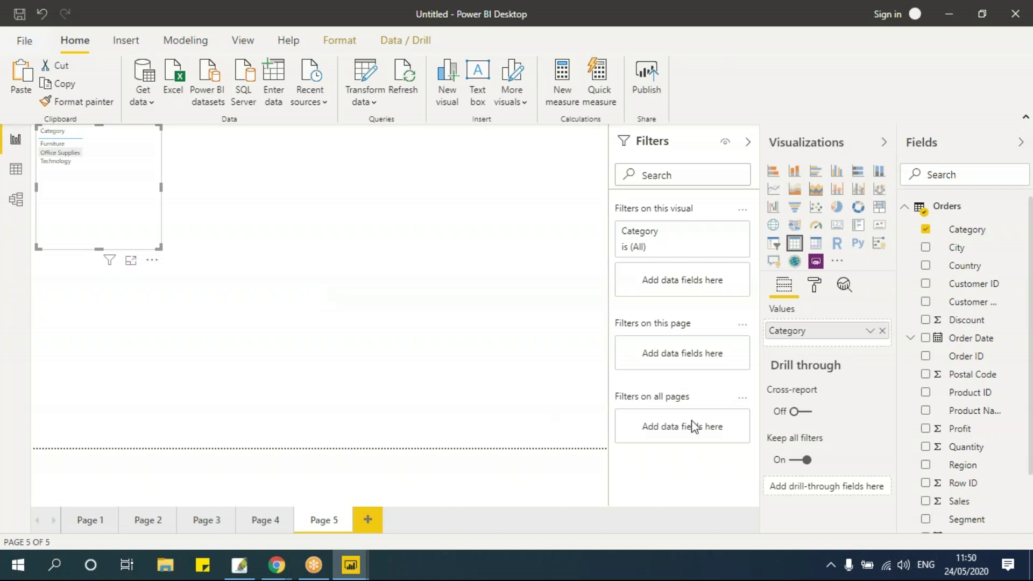
click(925, 501)
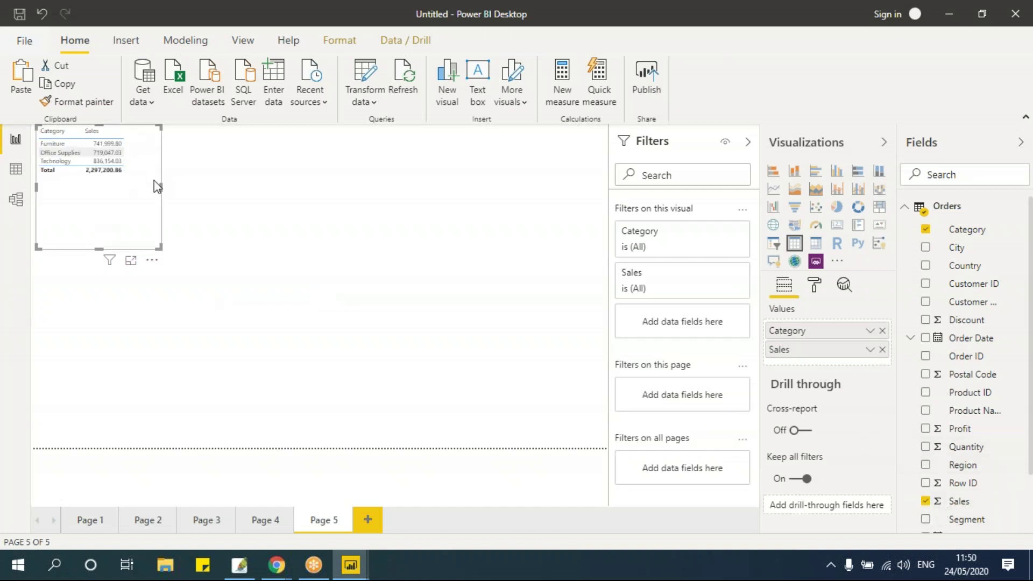
drag(138, 225, 222, 288)
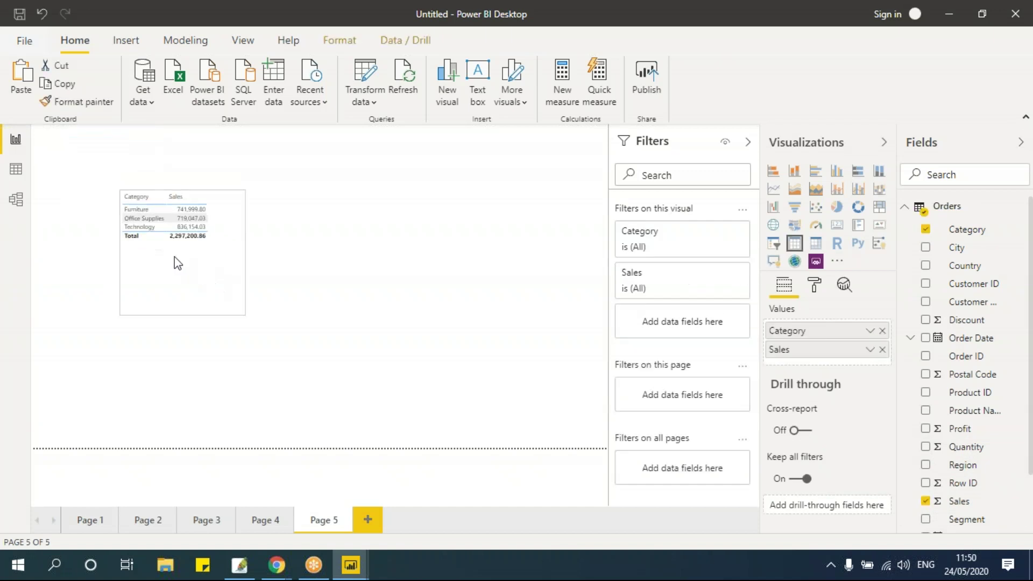
Step: Convert the Category and Sales table to a clustered column chart, enlarge it and position it in the page's upper left
click(836, 172)
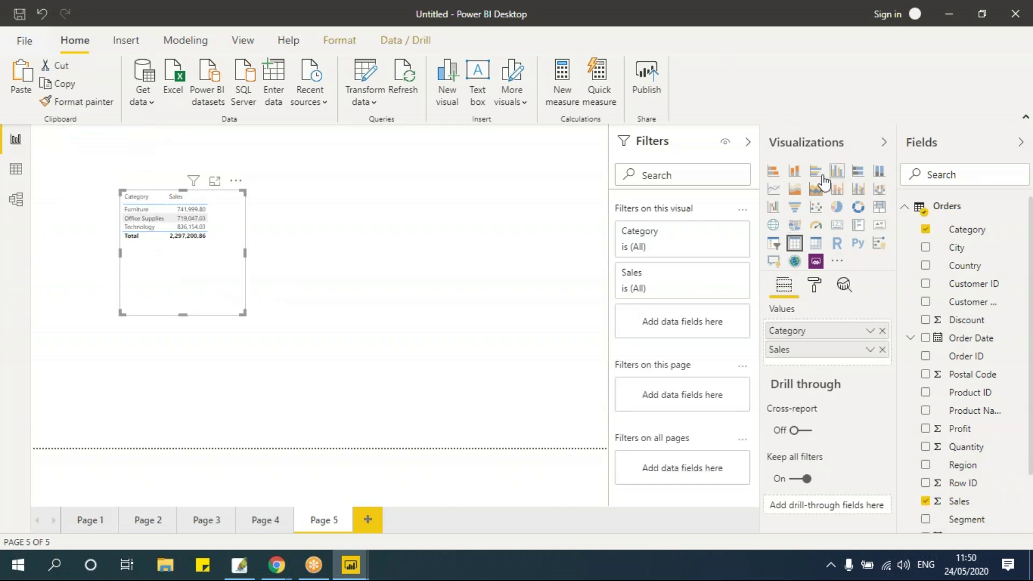
drag(245, 322, 349, 379)
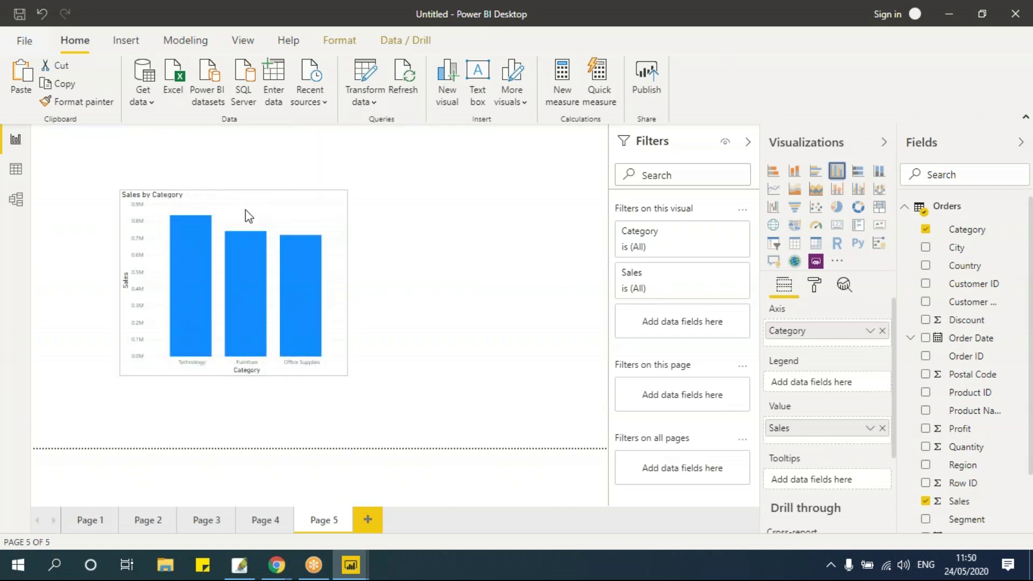
drag(235, 192, 258, 183)
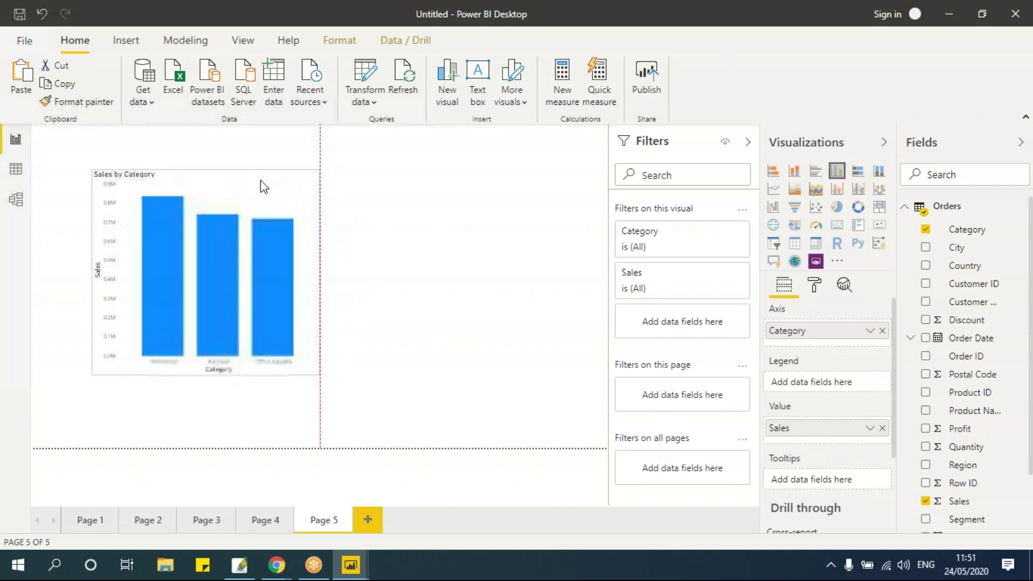
click(439, 334)
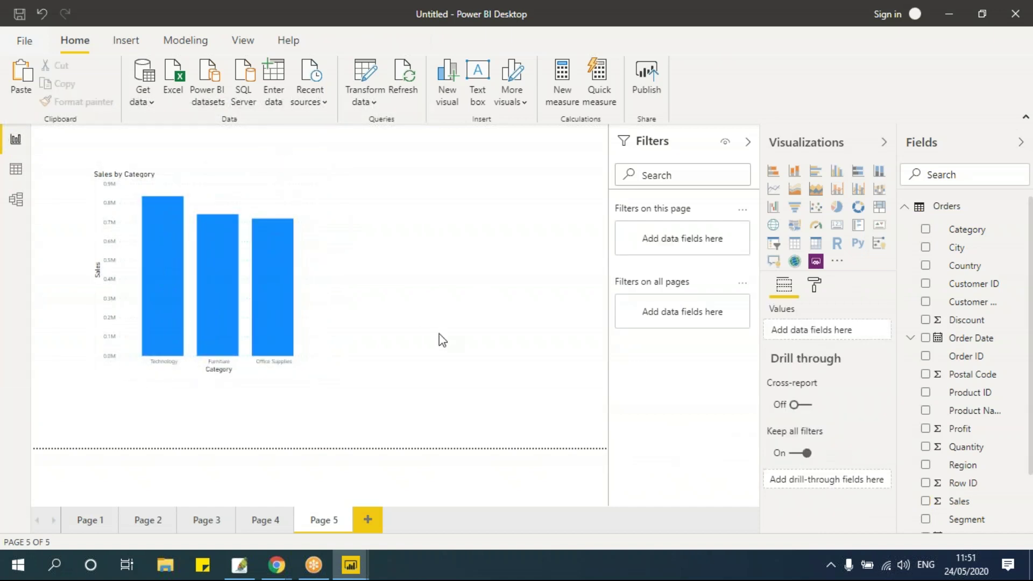
Step: Add another report page and start a clustered column chart with Sub-Category on the axis
click(373, 522)
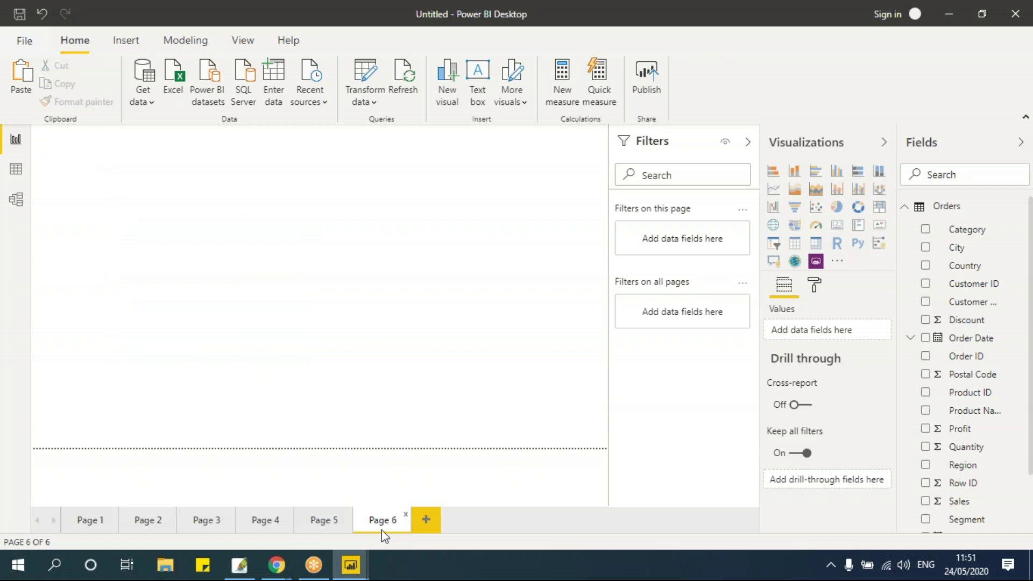
scroll(991, 500, down, 2)
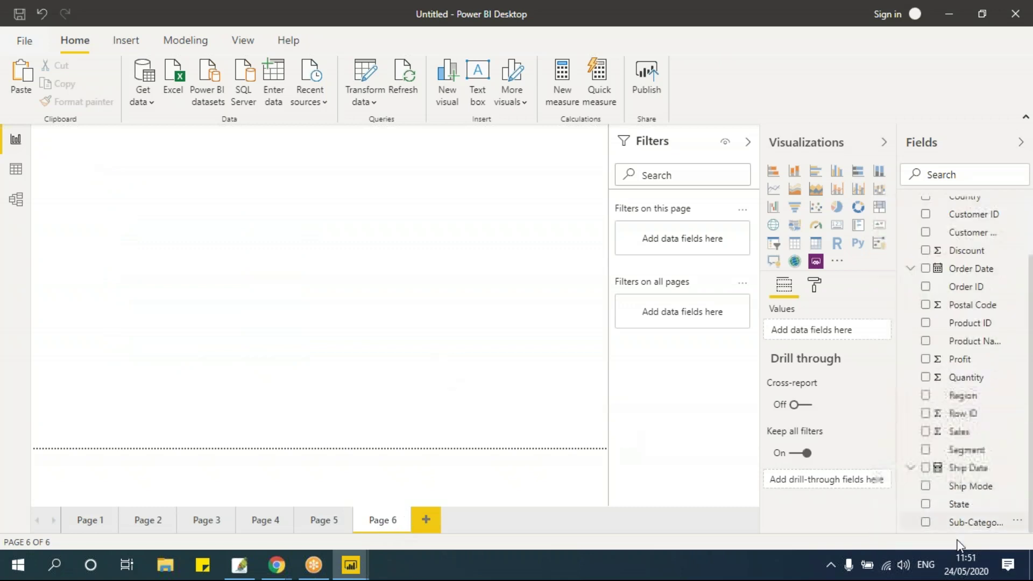
click(925, 521)
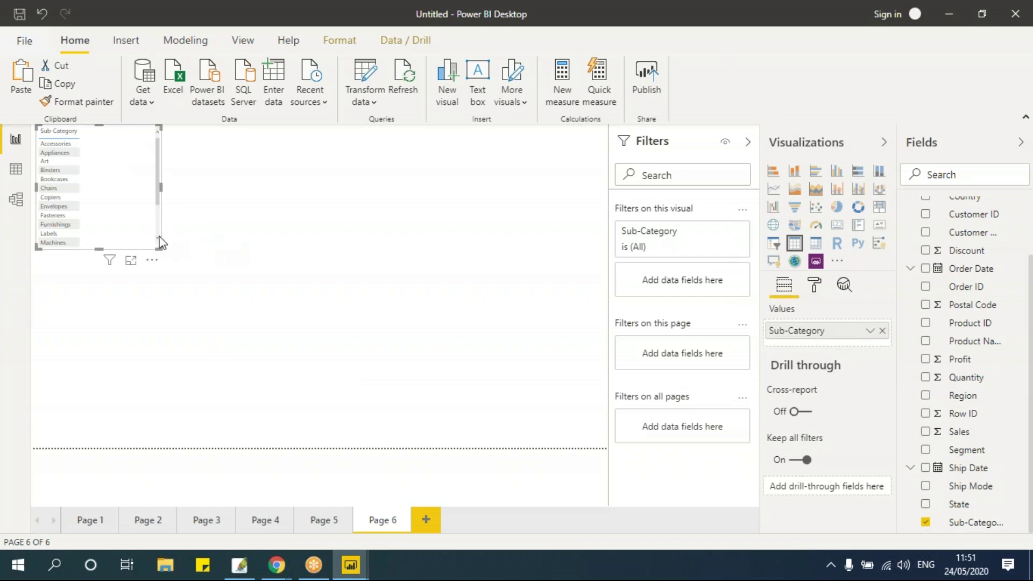
drag(146, 240, 282, 296)
click(836, 171)
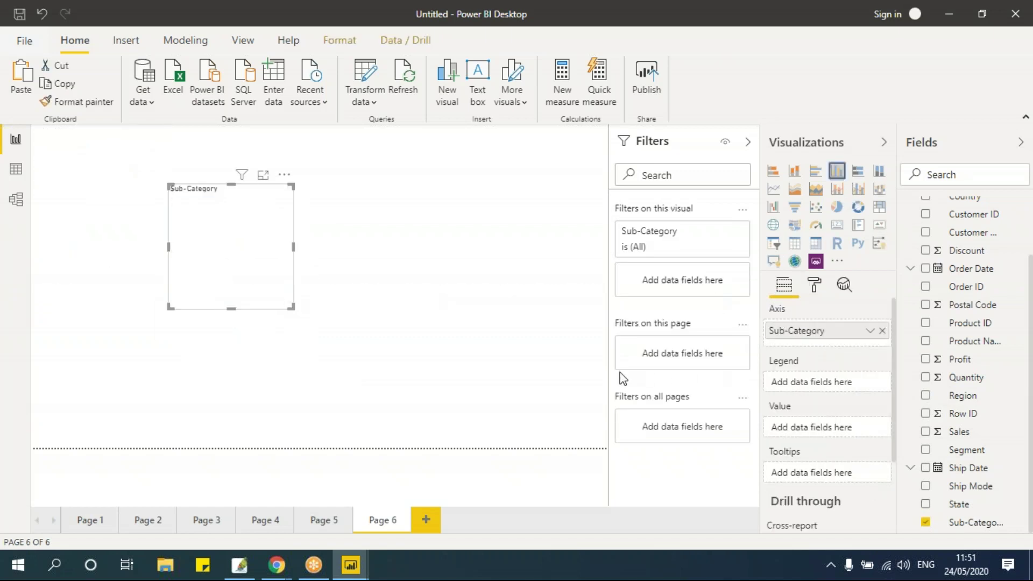
Step: Add Sales as the Sub-Category chart's value, then enlarge and reposition the chart to fill most of Page 6
drag(949, 431, 842, 434)
drag(291, 308, 502, 414)
click(284, 198)
drag(284, 199, 253, 173)
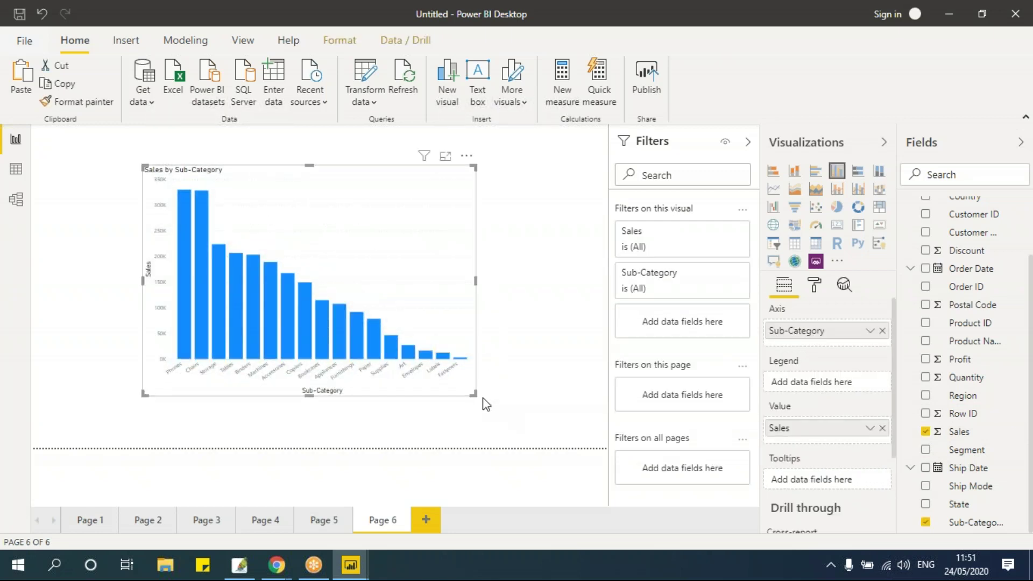
drag(474, 393, 513, 426)
Step: Set Category as the drill-through field for Page 6
scroll(894, 379, down, 3)
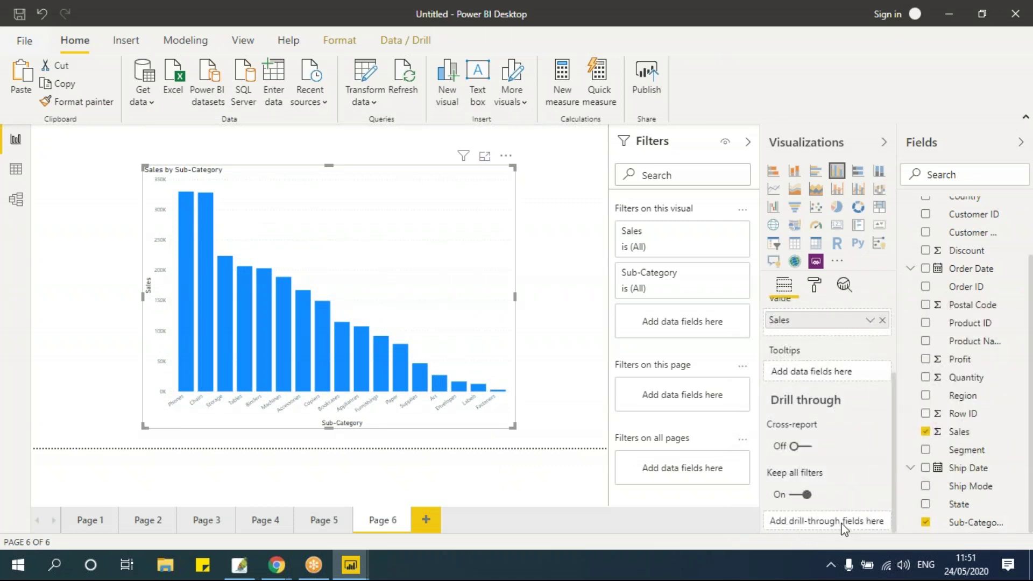
scroll(915, 269, up, 3)
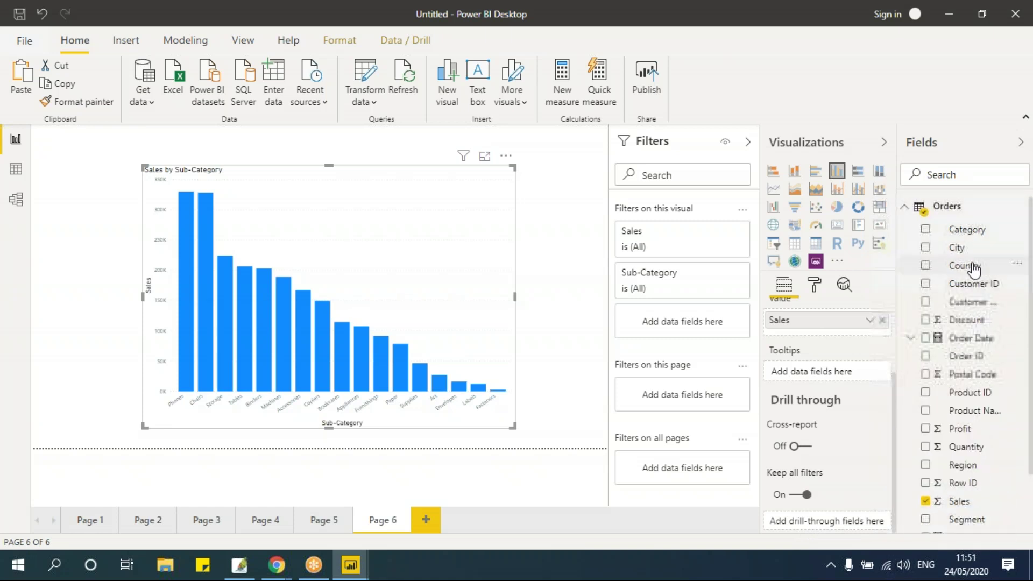
drag(963, 232, 821, 525)
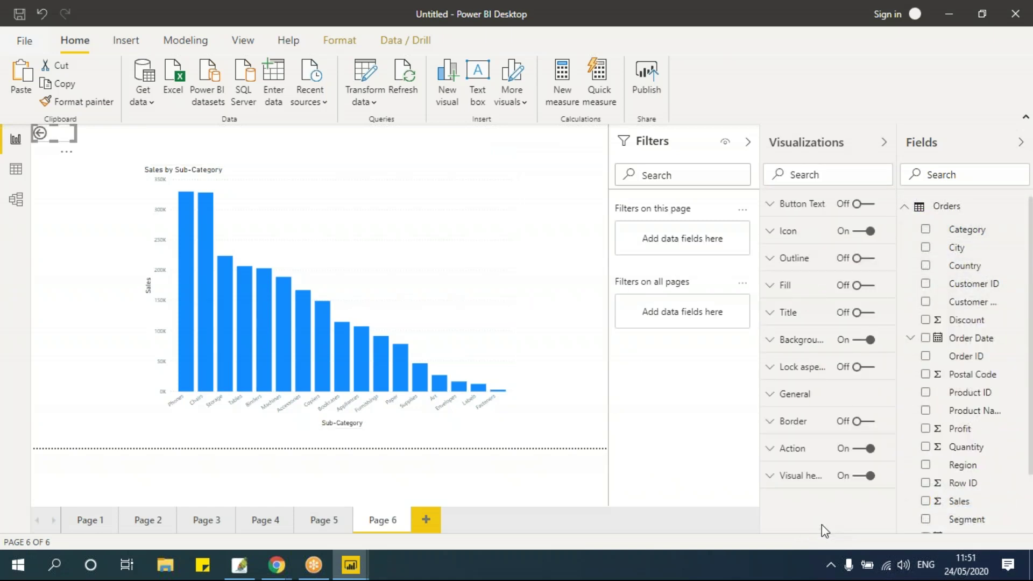
Step: Move the drill-through back button just above the upper-right corner of the Sales by Sub-Category chart
drag(66, 135, 103, 157)
drag(240, 150, 551, 149)
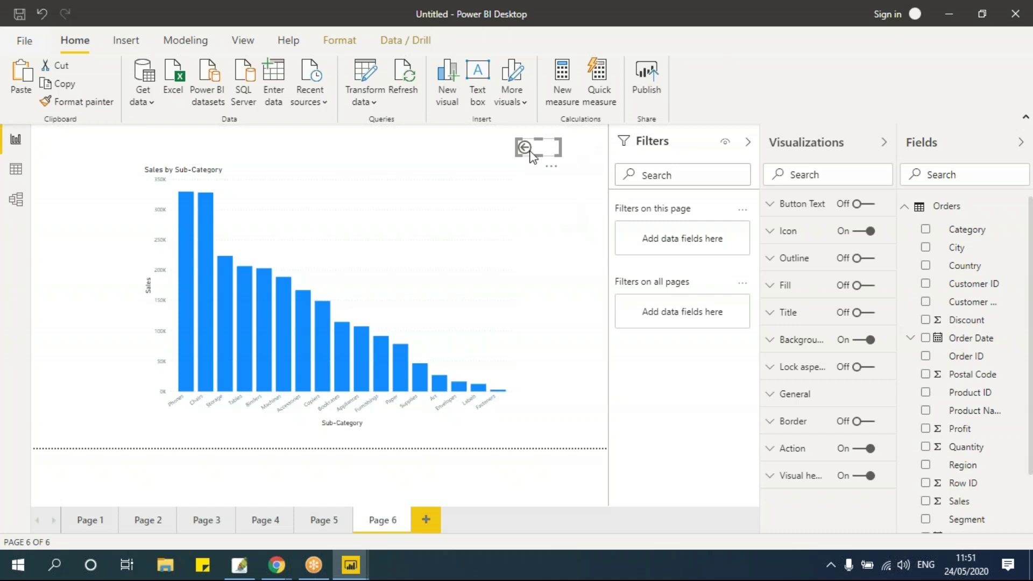
click(469, 157)
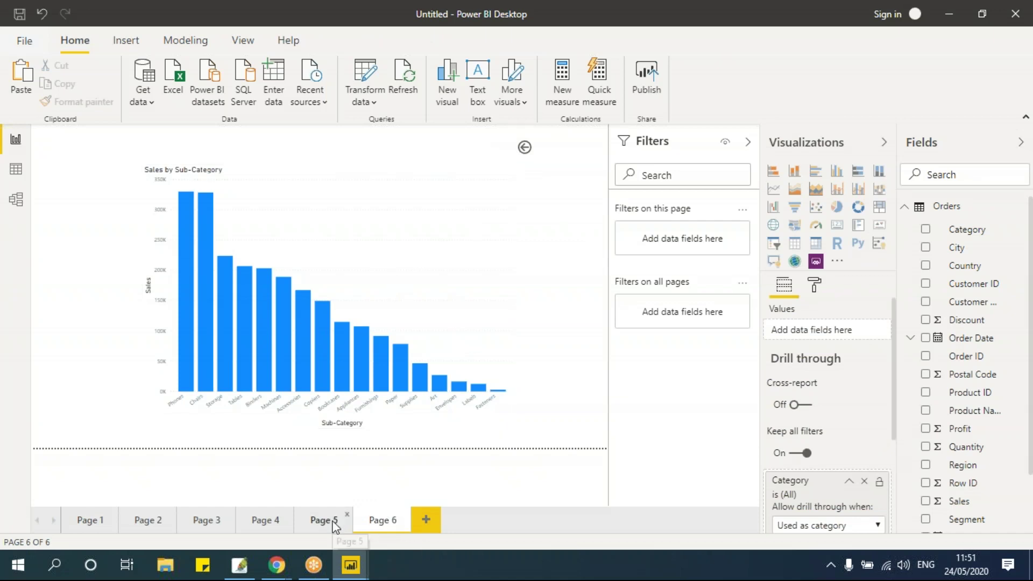
Step: Test the back button from Page 6 to Page 5, and review the Category drill-through filter on Page 6
ctrl+click(527, 150)
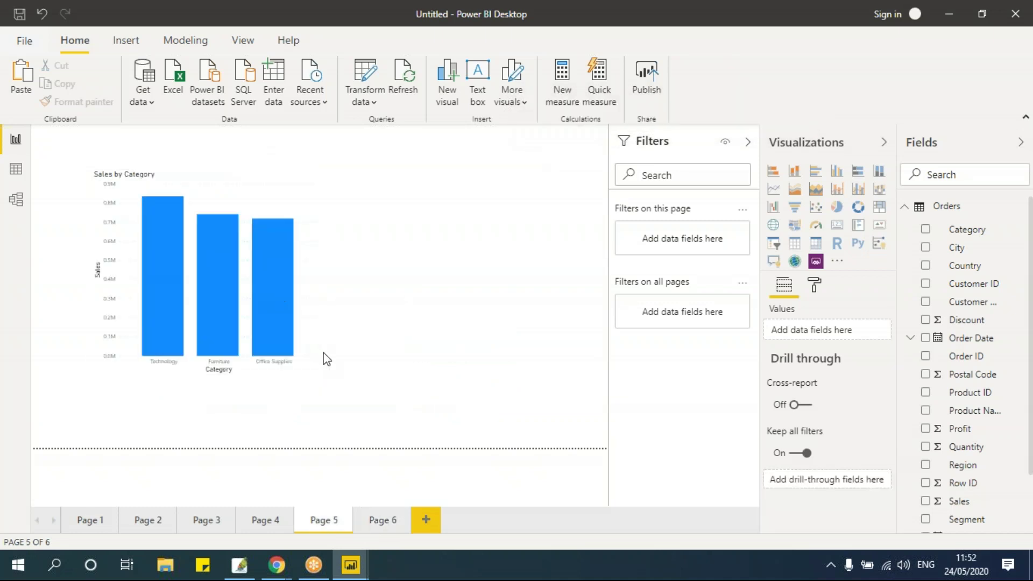
click(379, 521)
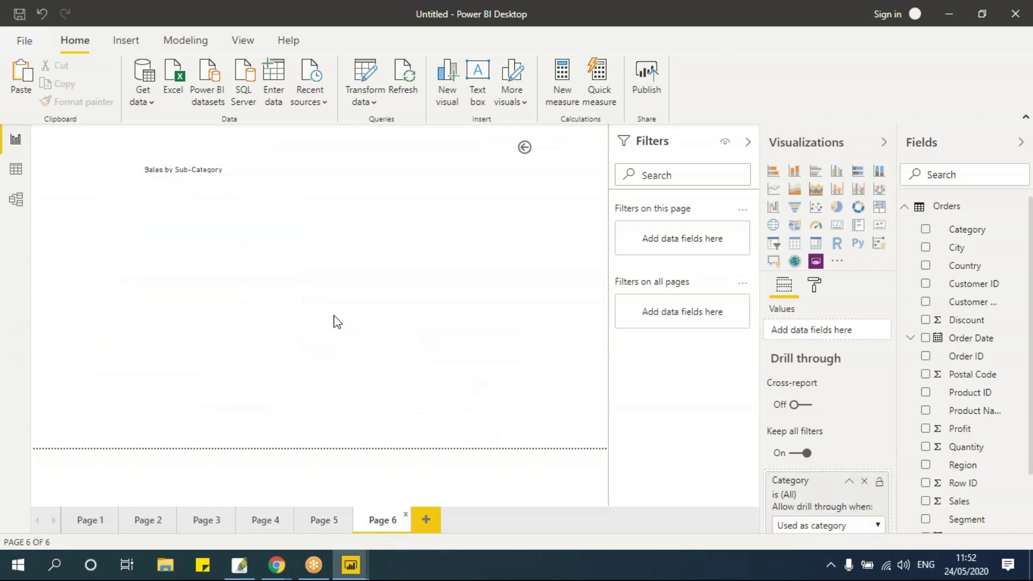
scroll(824, 512, down, 5)
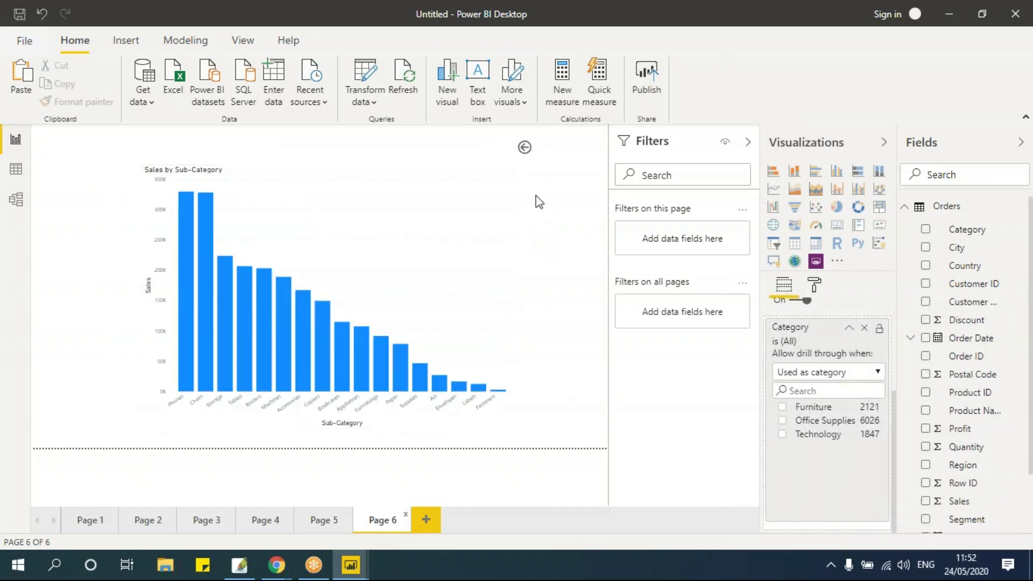
ctrl+click(524, 151)
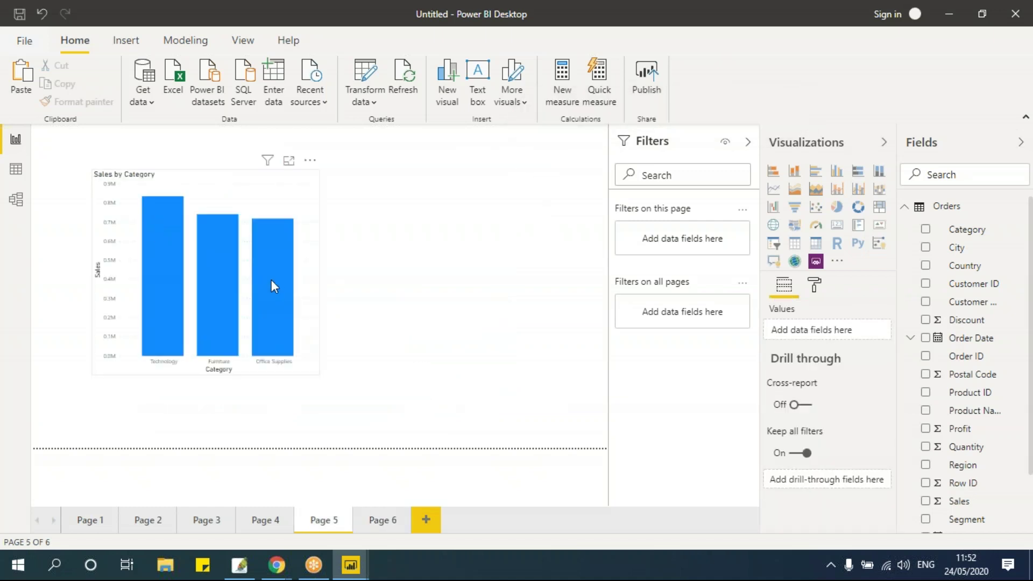
right_click(272, 275)
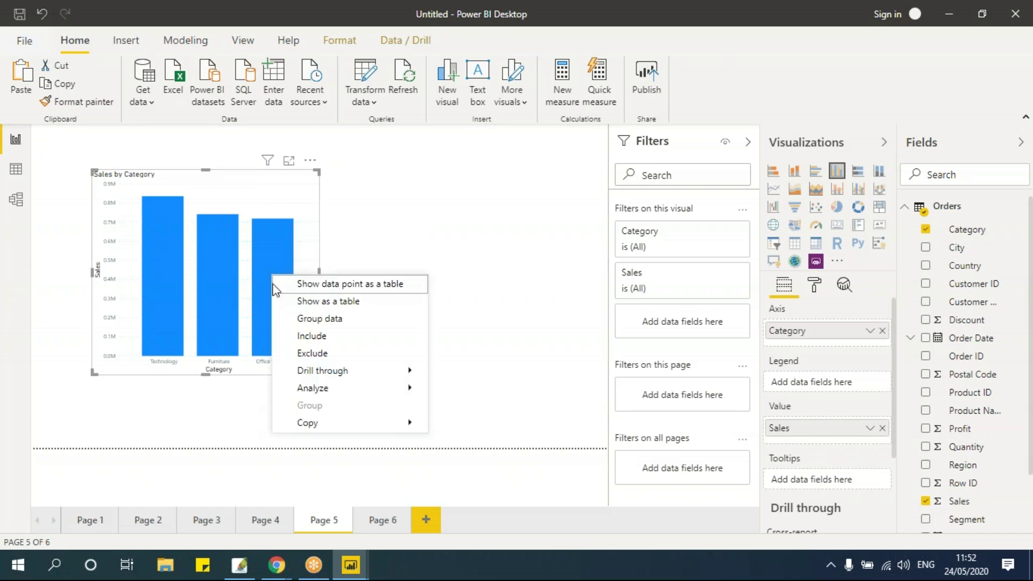
mouse_move(303, 374)
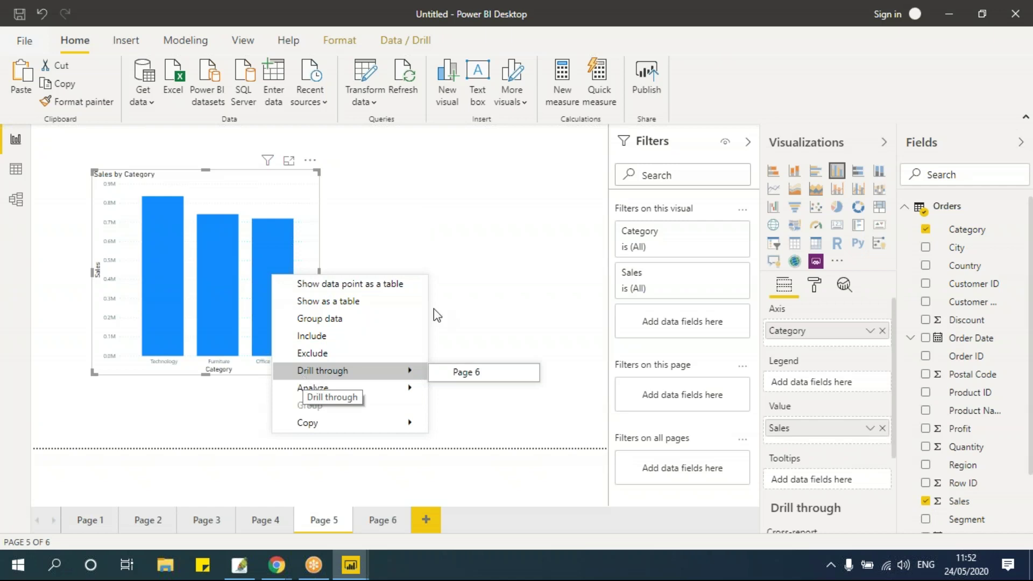
key(Escape)
key(Escape)
key(Escape)
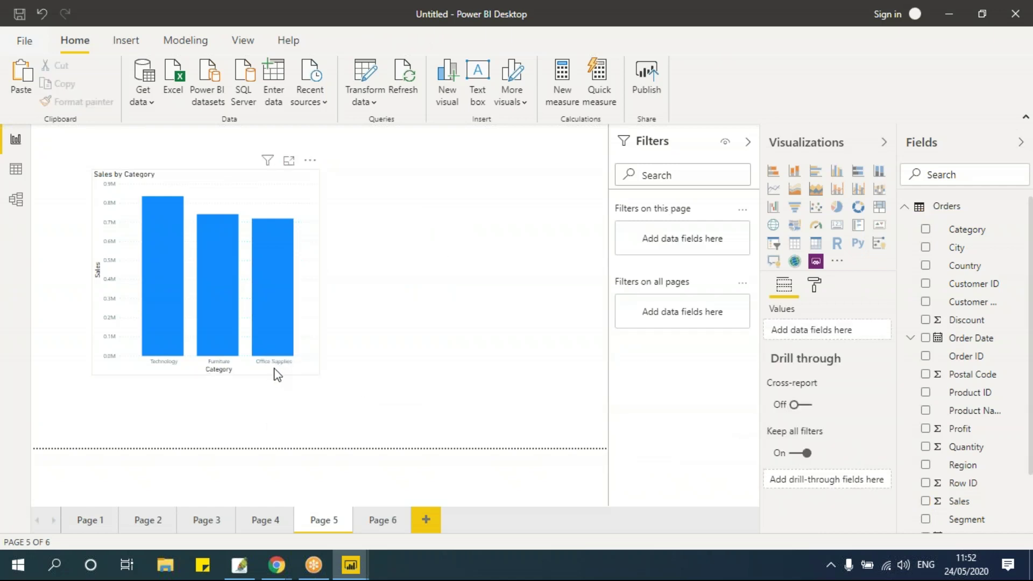
Step: Drill through from the Office Supplies column of the Sales by Category chart to Page 6
right_click(265, 276)
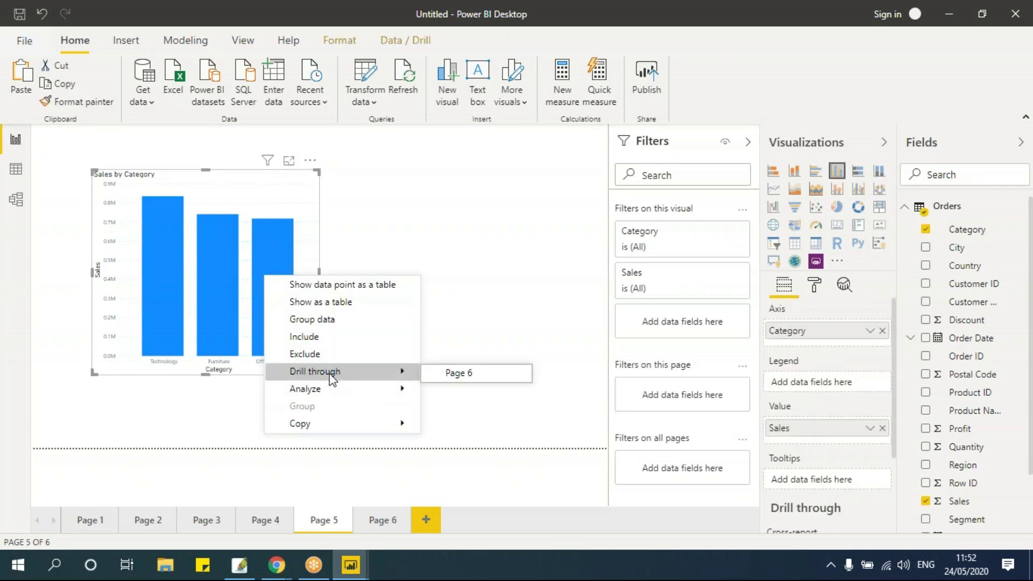
click(469, 372)
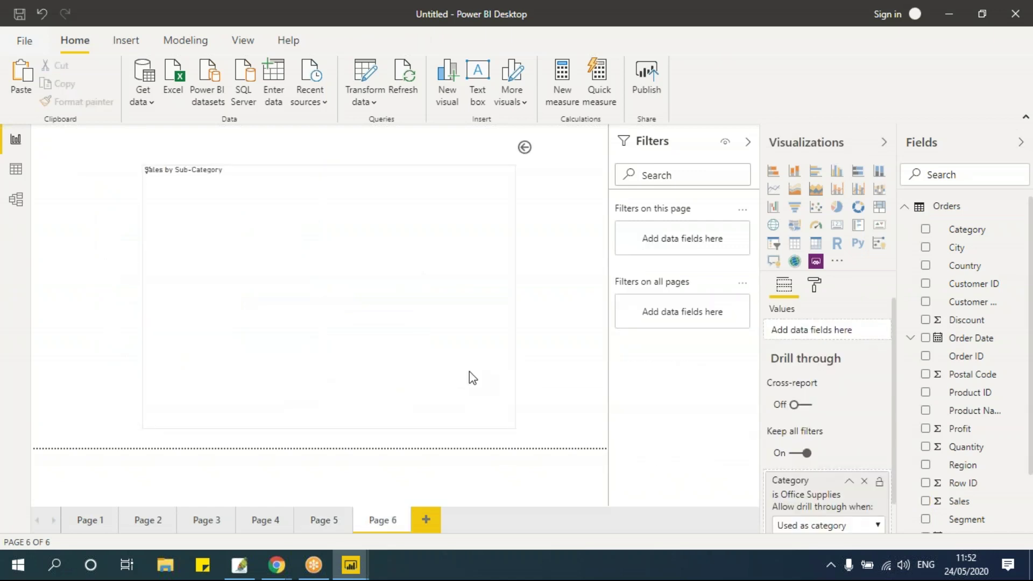
Step: Move the Sales by Sub-Category chart toward the upper-left of Page 6 and enlarge it slightly
drag(255, 176, 202, 168)
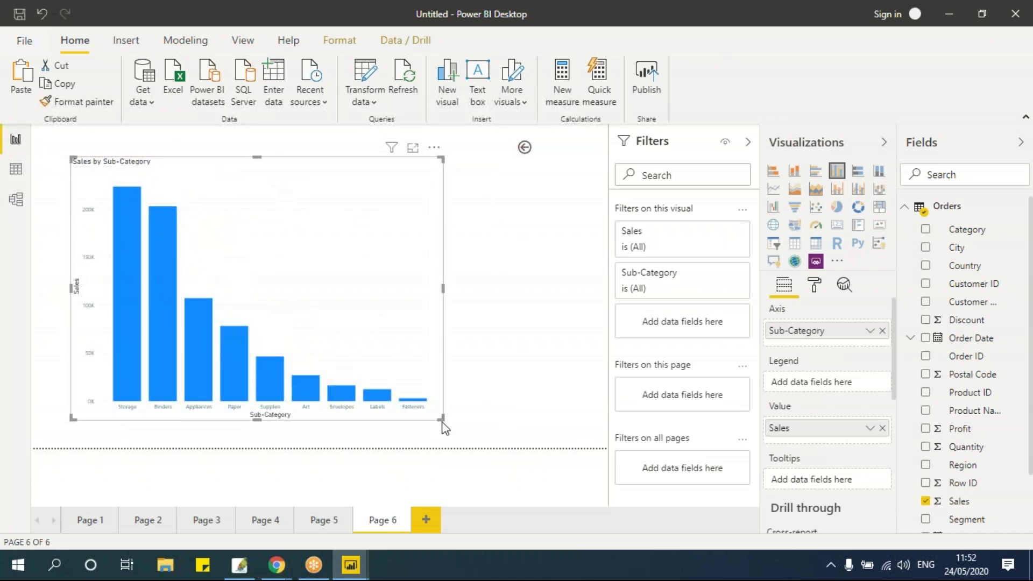
drag(442, 417, 456, 426)
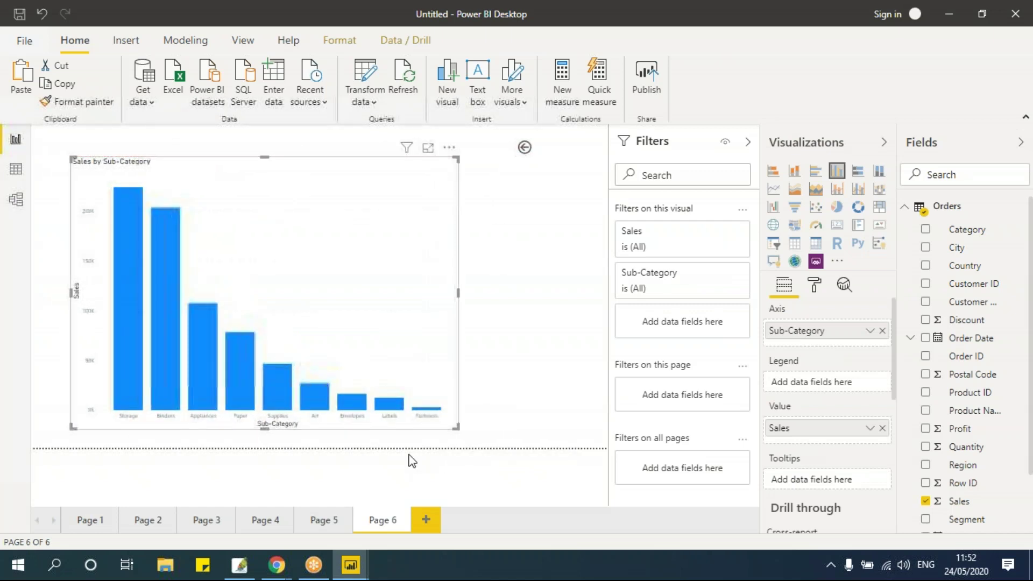
click(330, 520)
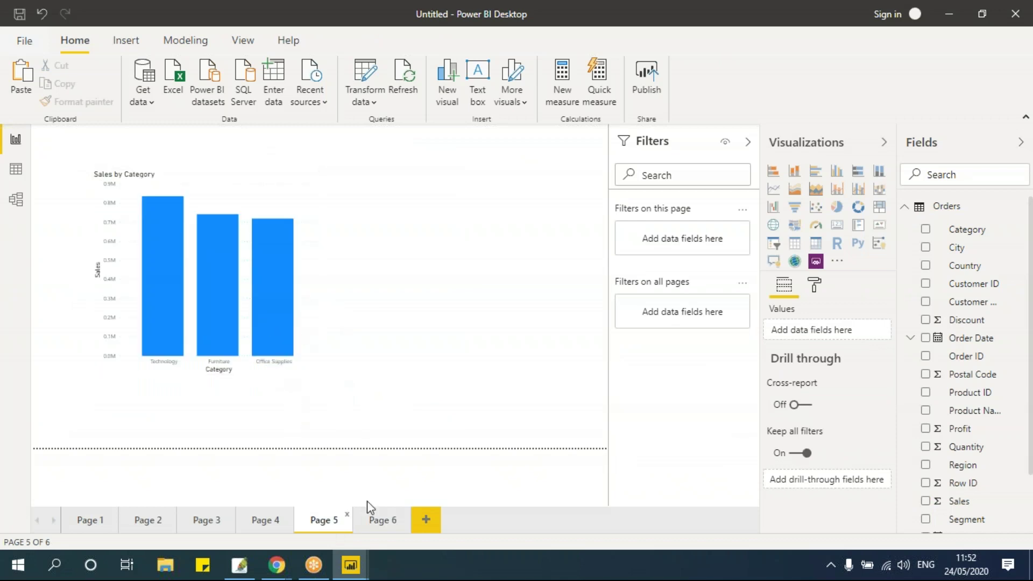
click(377, 519)
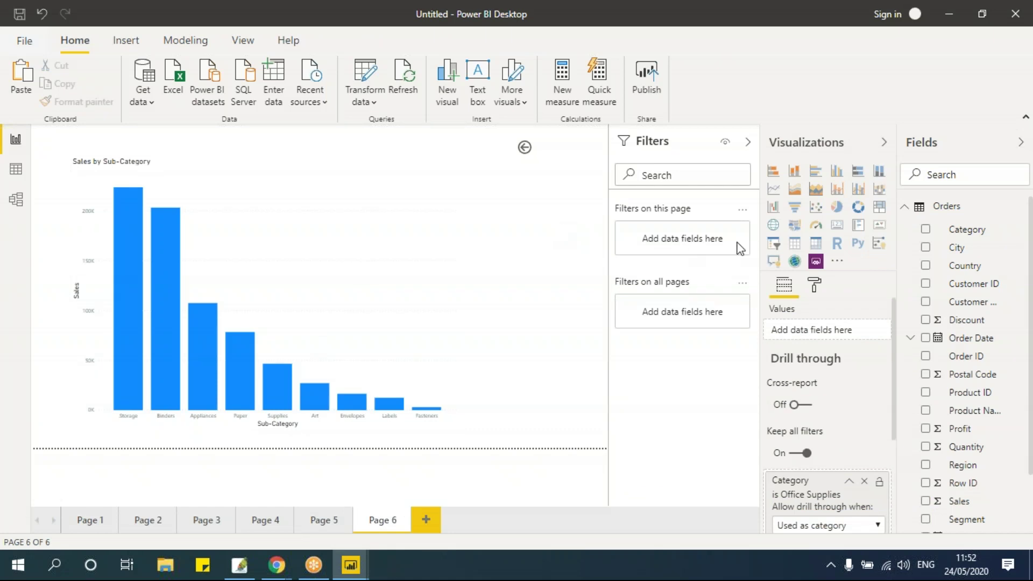
Step: Add a card showing Category to Page 6 and resize it to a wide, short box beside the chart
click(836, 225)
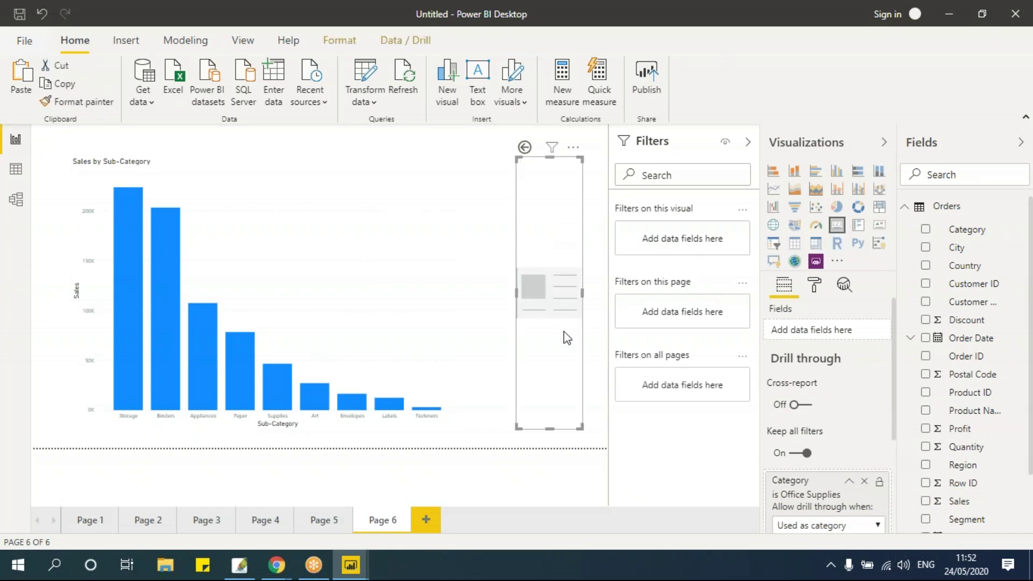
drag(925, 232, 549, 293)
drag(518, 428, 410, 216)
click(539, 251)
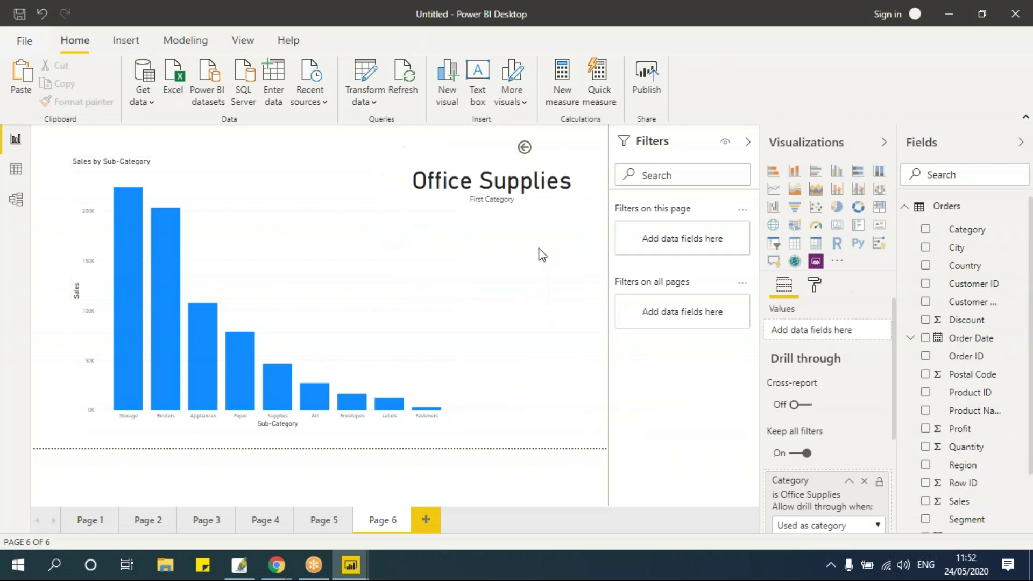
drag(562, 200, 556, 220)
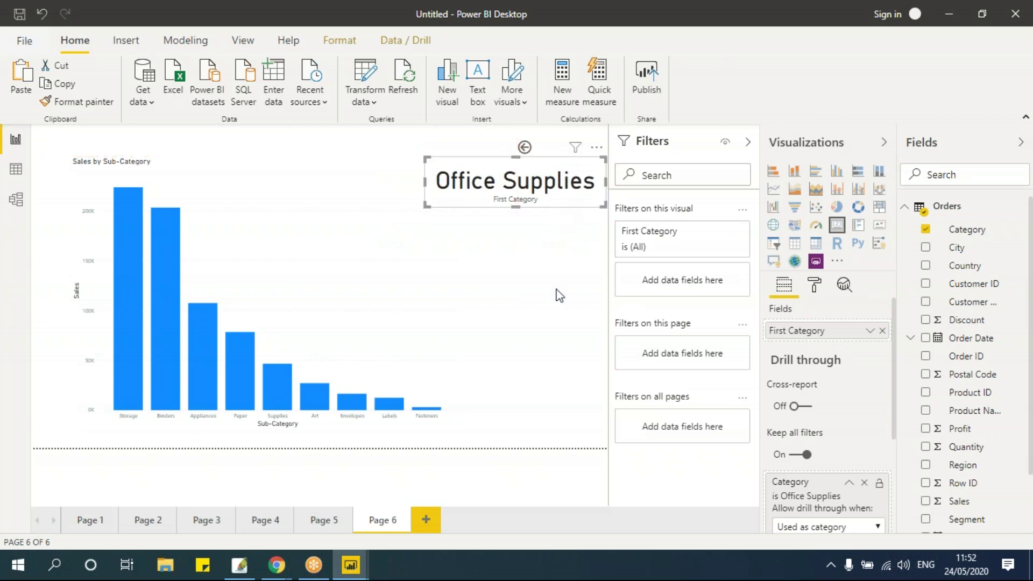
Step: Turn off the Category card's background and move the card above the Sales by Sub-Category chart
click(814, 285)
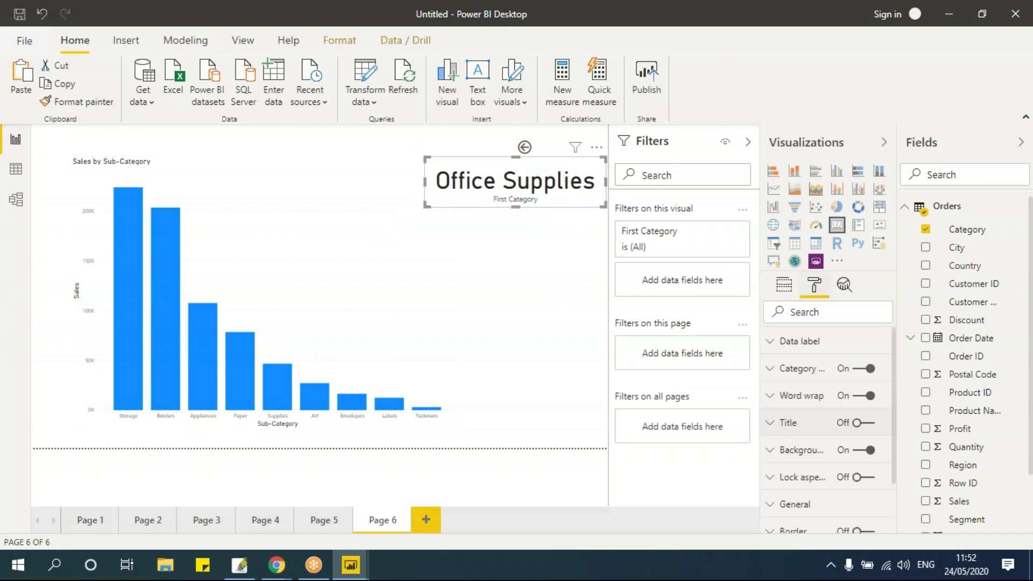
scroll(839, 387, down, 2)
click(861, 385)
drag(477, 169, 272, 143)
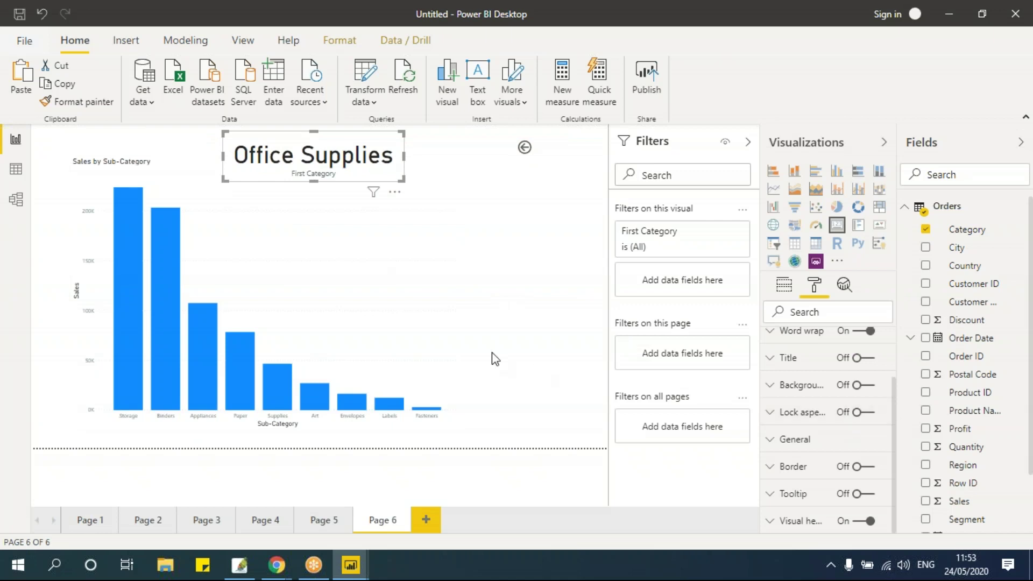
Step: Test drill-through from the Technology column of the Sales by Category chart to Page 6, and return to Page 5
click(323, 521)
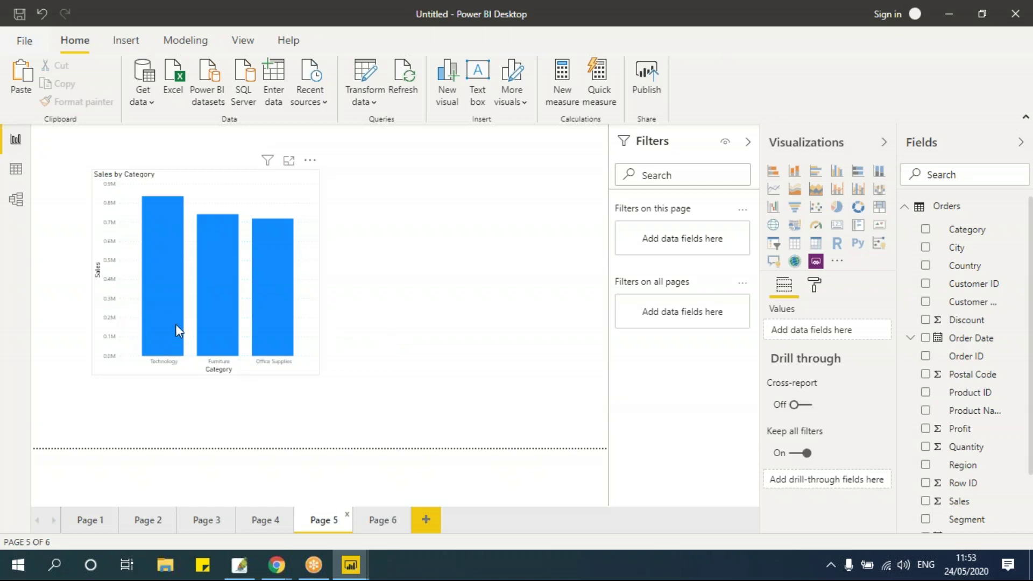
mouse_move(175, 324)
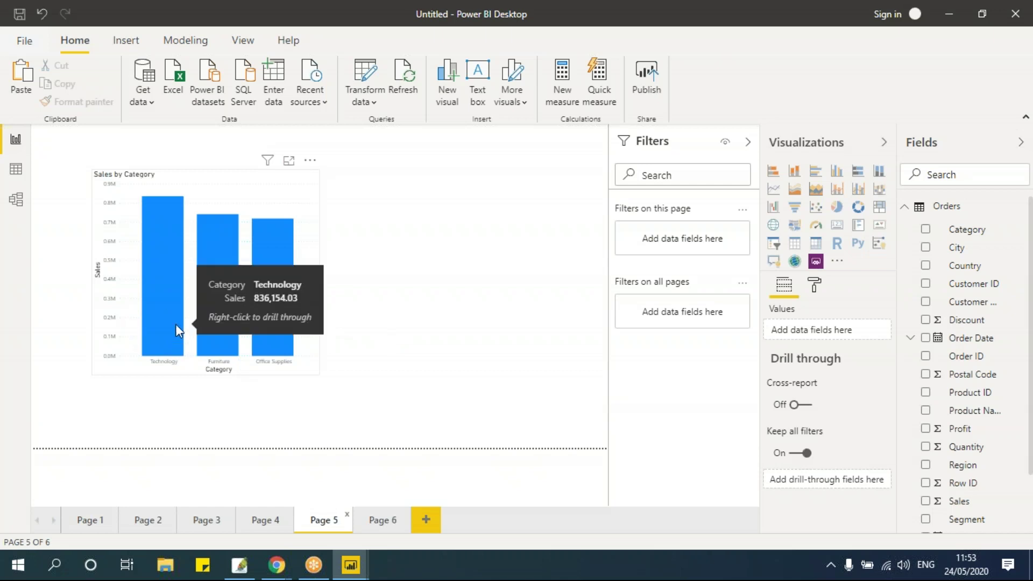
right_click(169, 256)
mouse_move(199, 358)
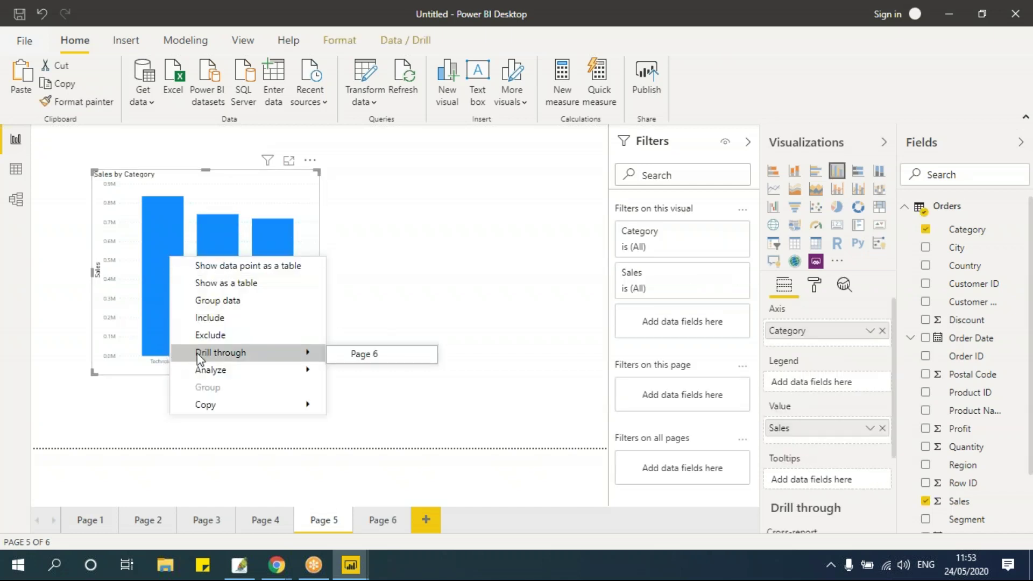
click(357, 360)
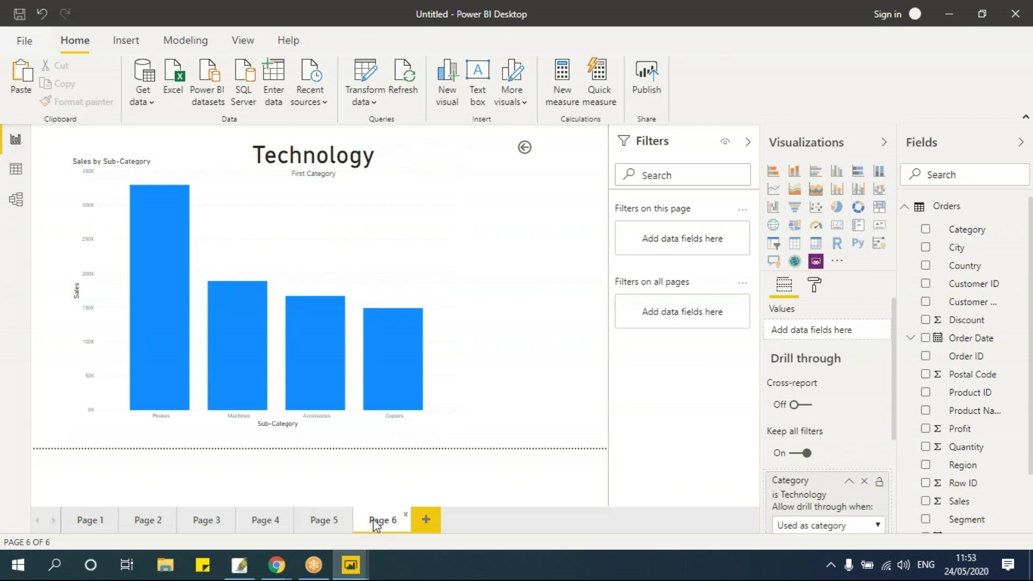
click(322, 519)
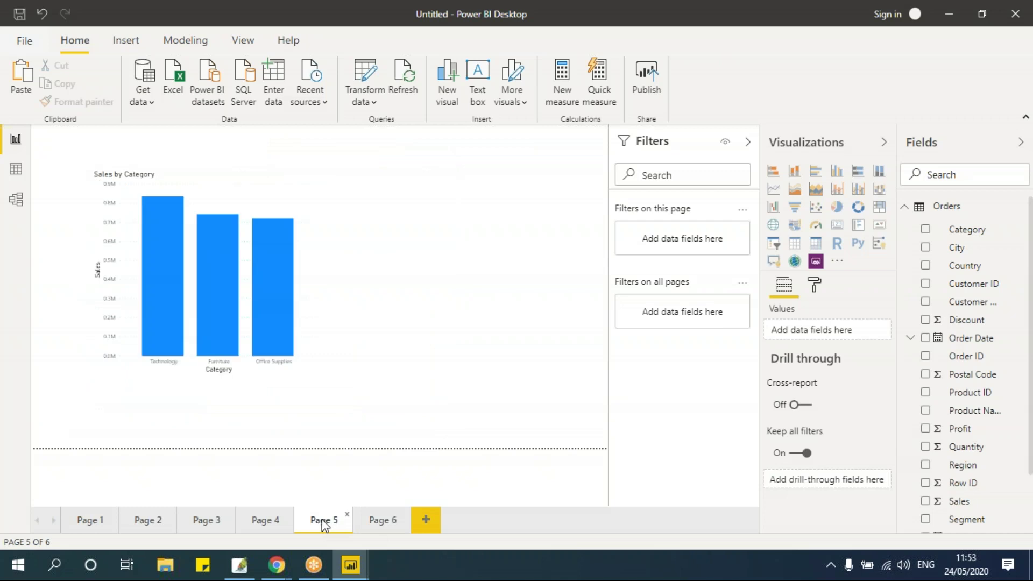
Step: Add a new report page with a pie chart of Sales by Segment
click(426, 520)
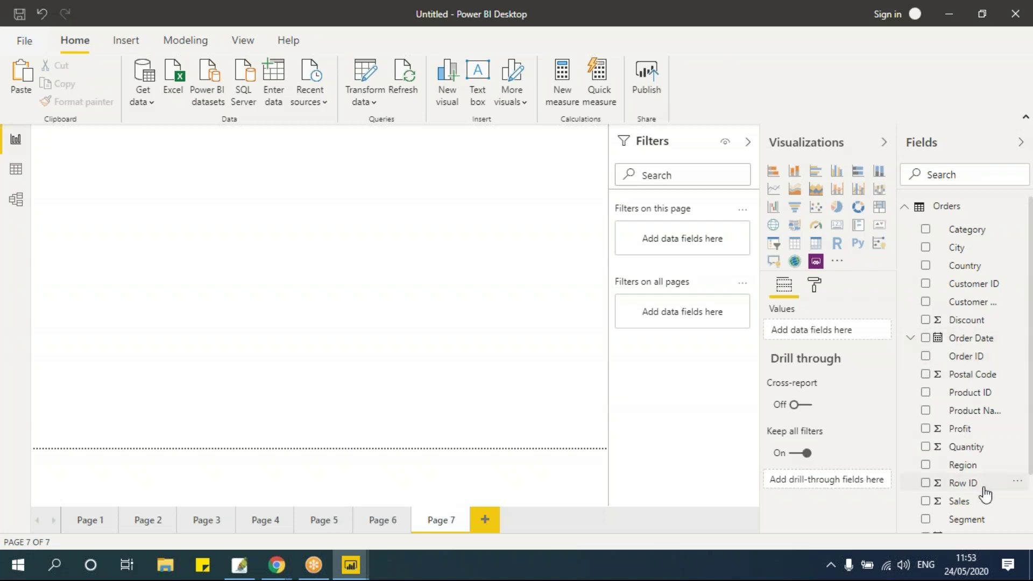
scroll(1025, 474, down, 2)
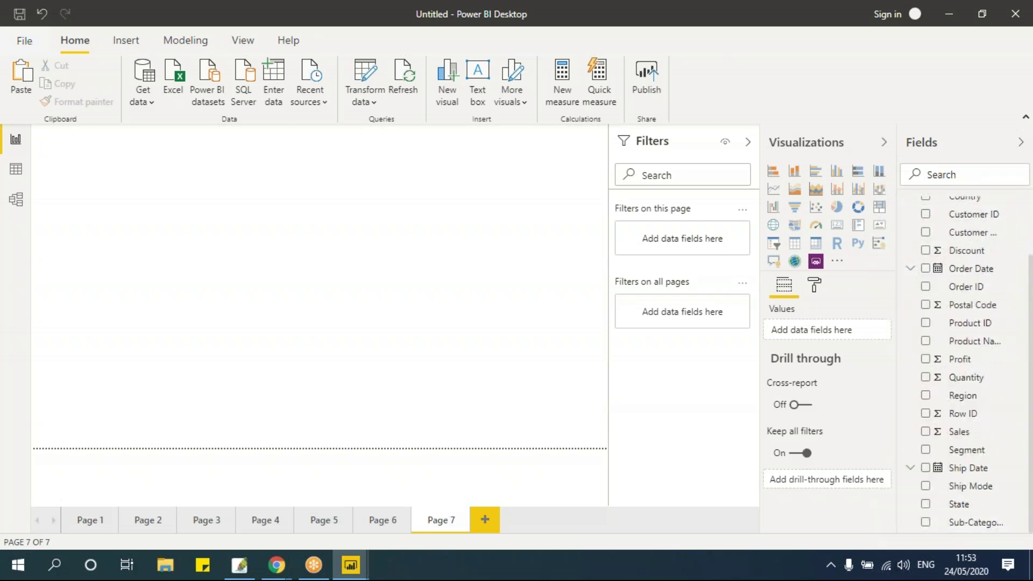
click(926, 451)
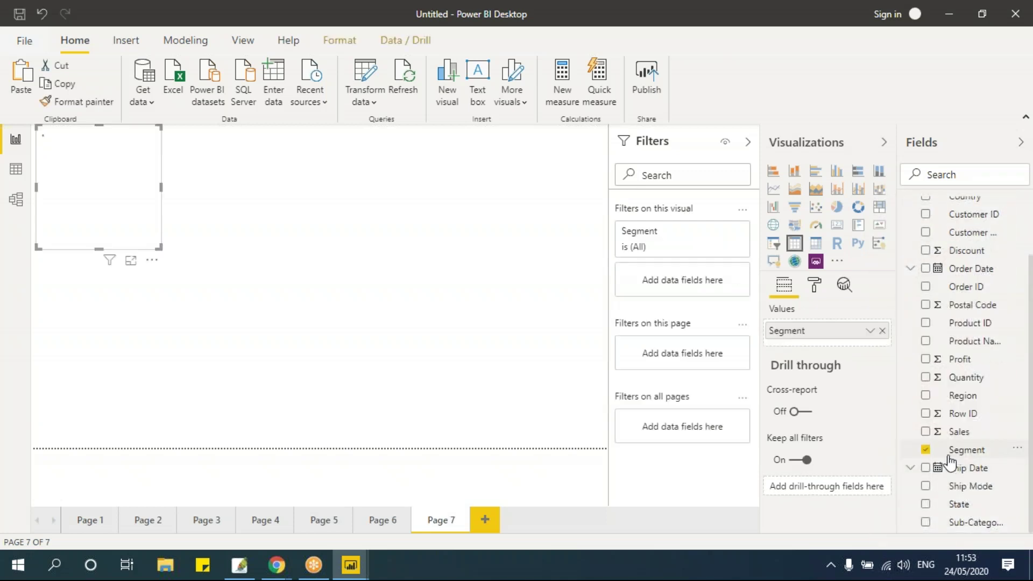
click(837, 209)
click(925, 431)
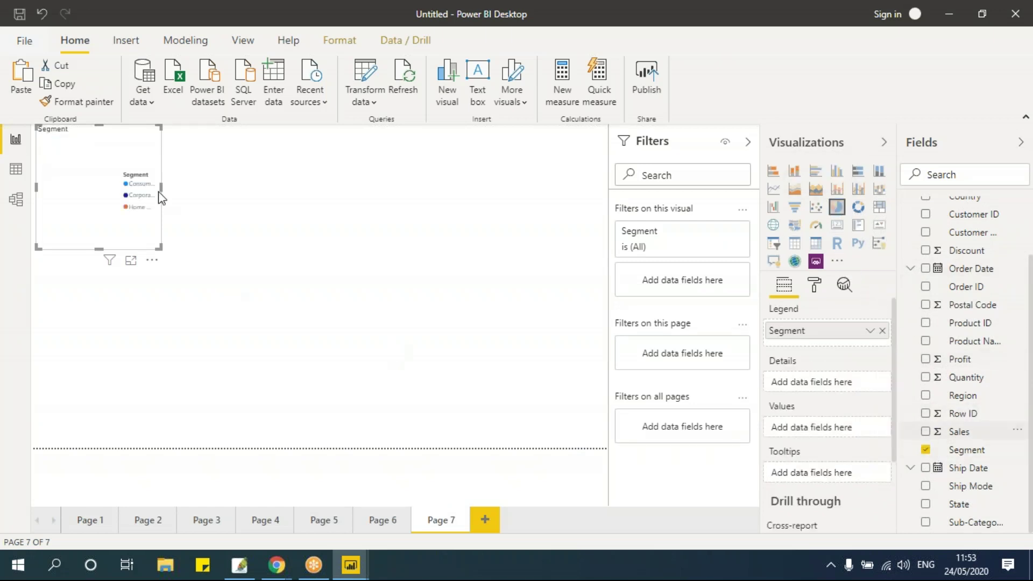
Step: Move the Sales by Segment pie chart to the middle of Page 7 and enlarge it
mouse_move(133, 139)
mouse_down()
mouse_move(277, 228)
mouse_move(289, 185)
mouse_move(273, 203)
mouse_up()
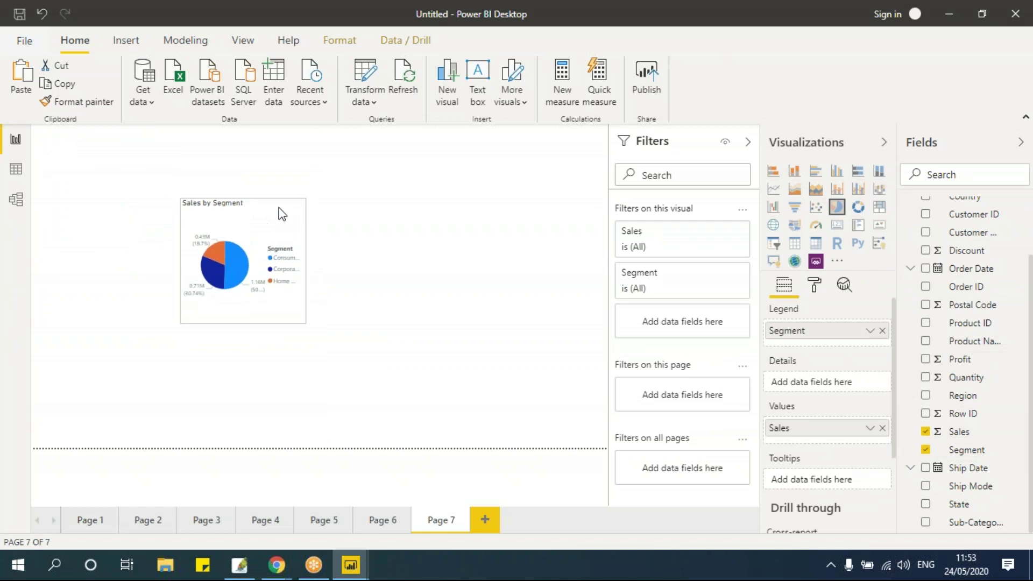
drag(376, 383, 446, 424)
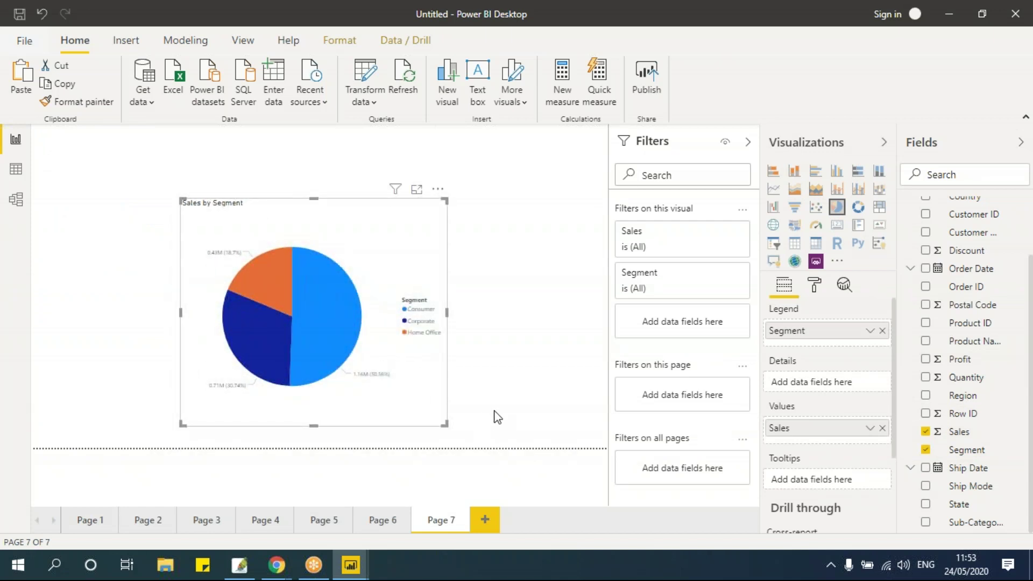
click(510, 353)
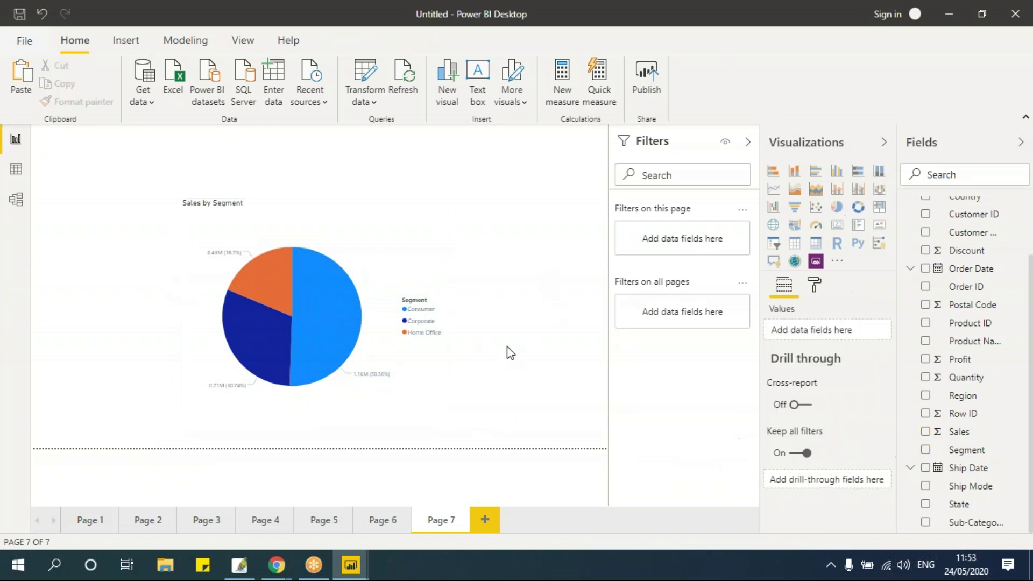
Step: Add a card showing Category to Page 7, widen it, and place it above the pie chart near the page's upper-right corner
click(858, 227)
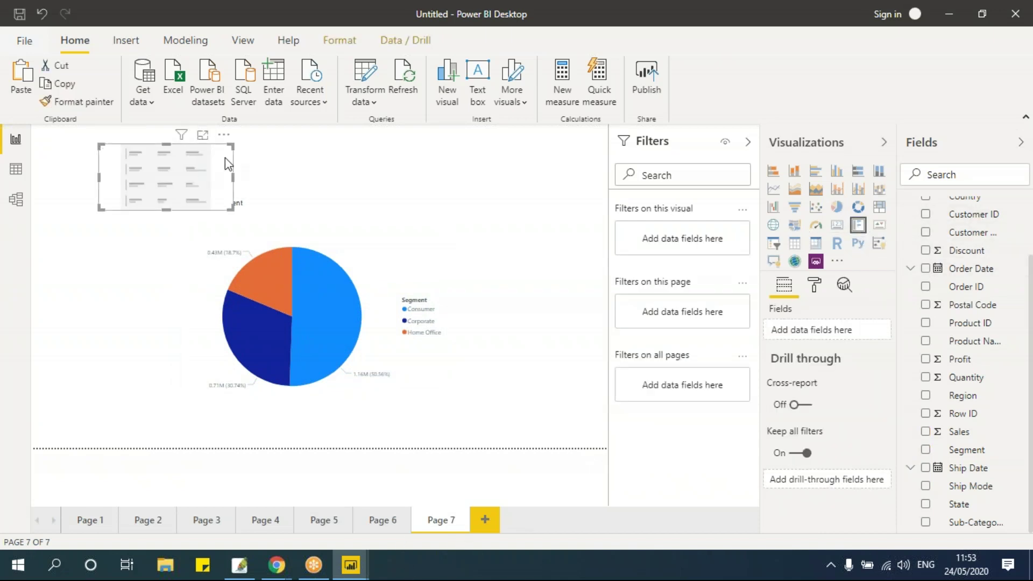
click(857, 225)
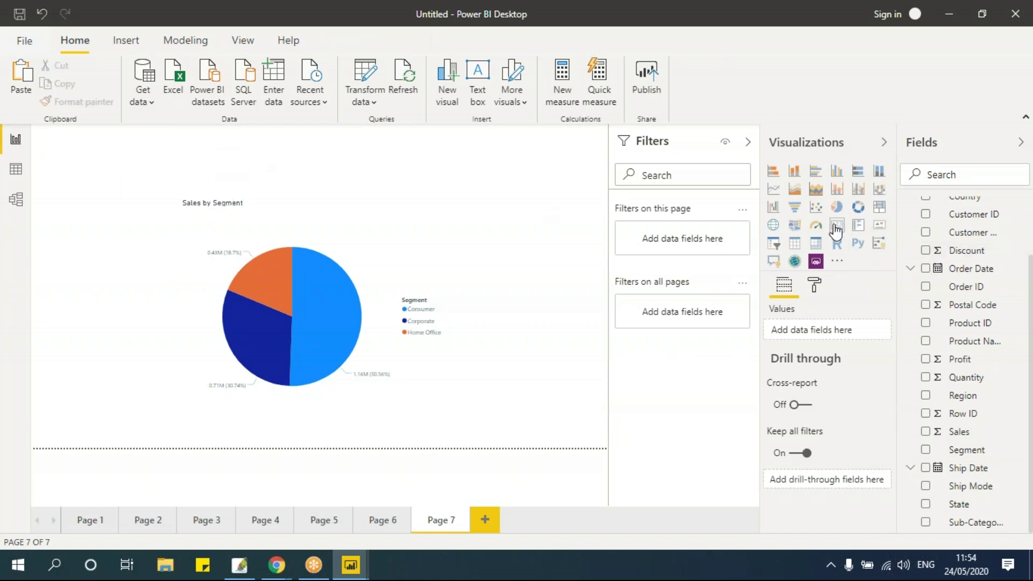
click(837, 227)
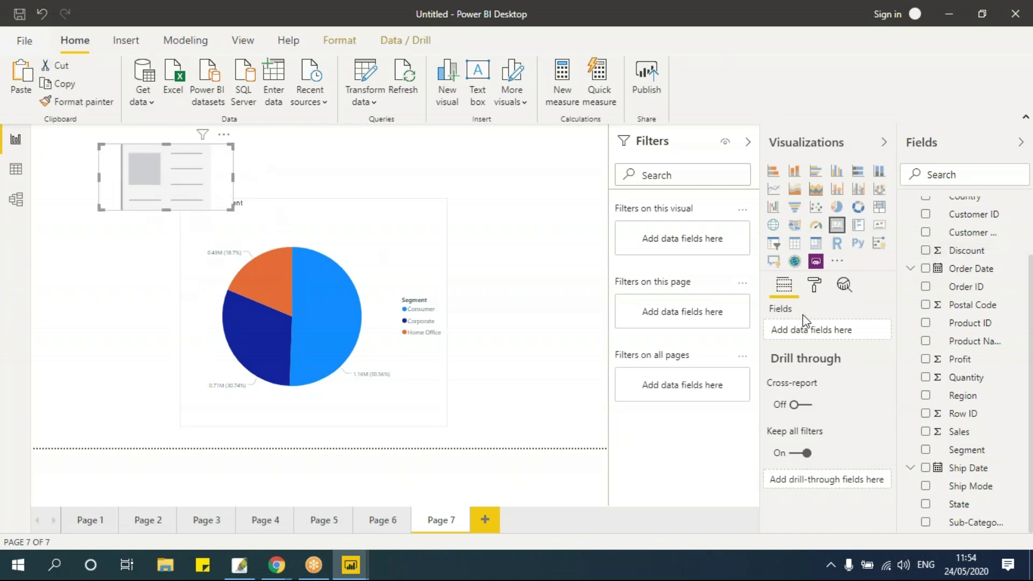
scroll(929, 252, up, 3)
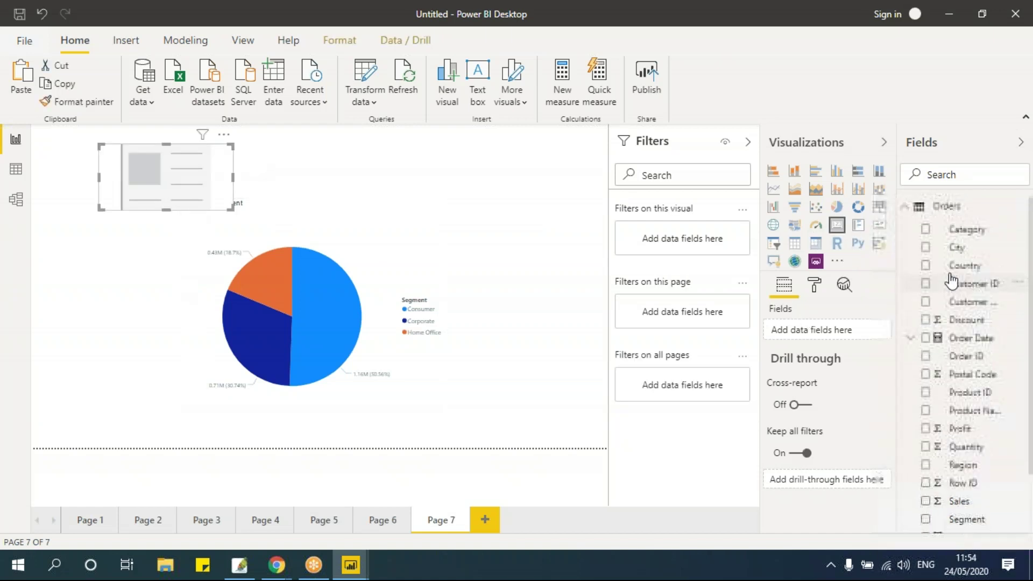
click(927, 235)
drag(232, 204, 270, 198)
click(418, 158)
drag(215, 150, 532, 141)
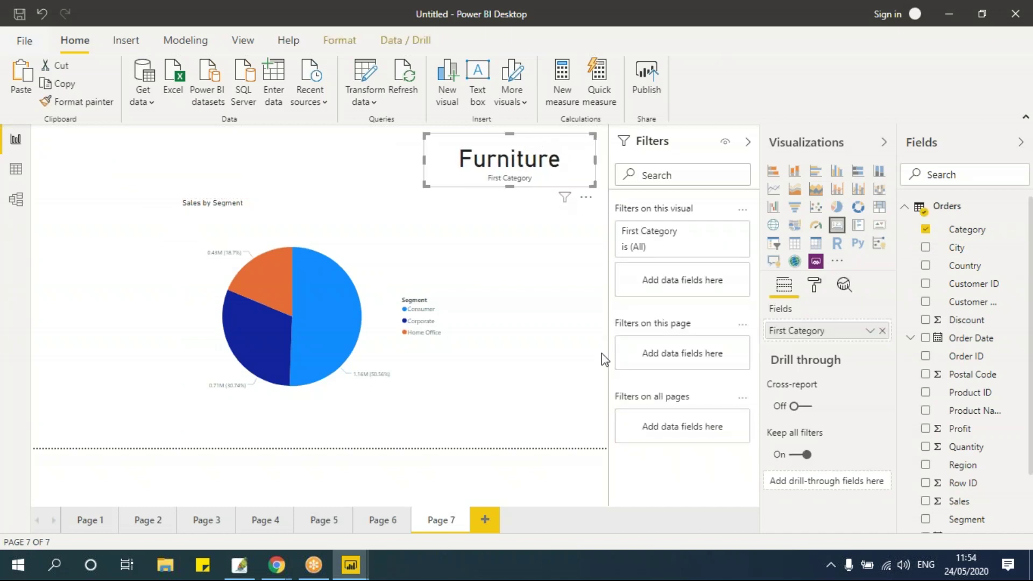
Step: Set Category as the drill-through field for Page 7 and move the back button to the upper-left of the pie chart
scroll(1008, 476, down, 1)
scroll(1007, 447, up, 1)
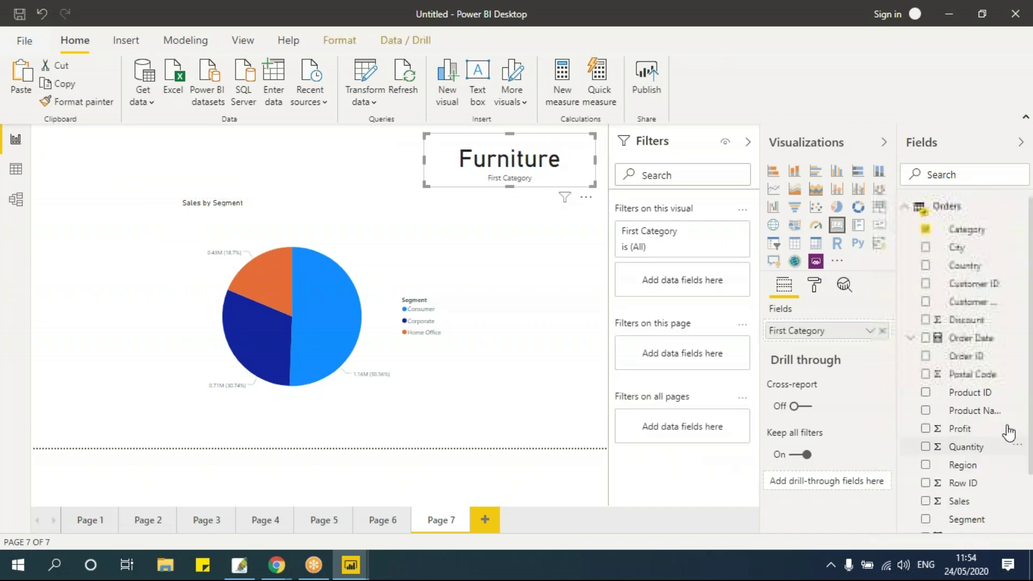
drag(974, 239, 802, 516)
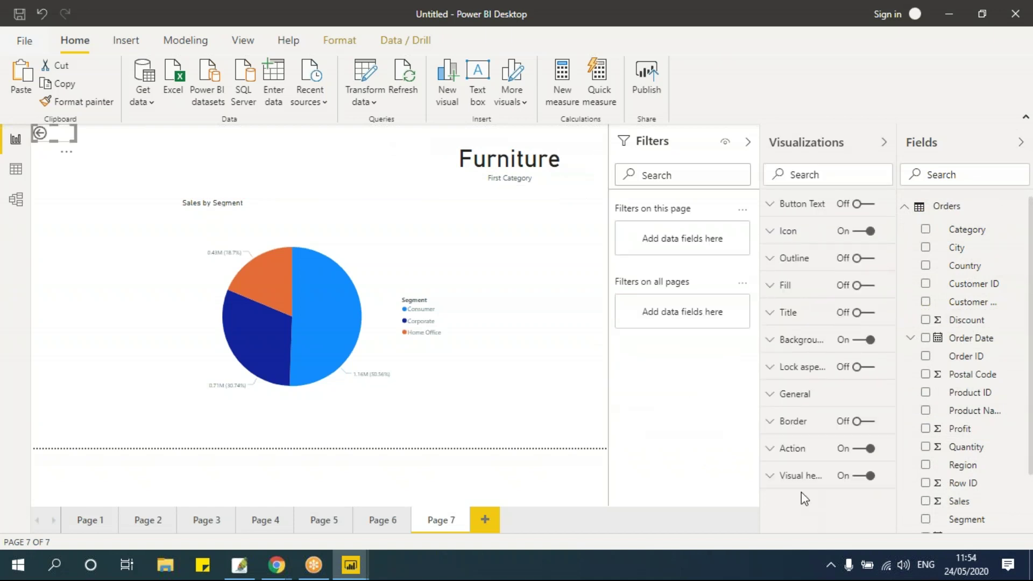
drag(64, 138, 97, 173)
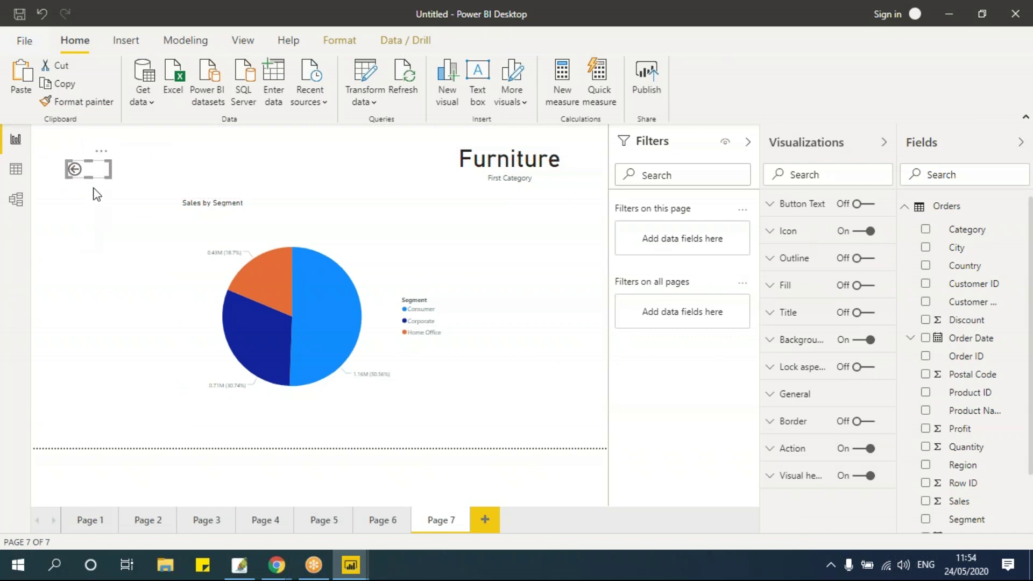
click(96, 195)
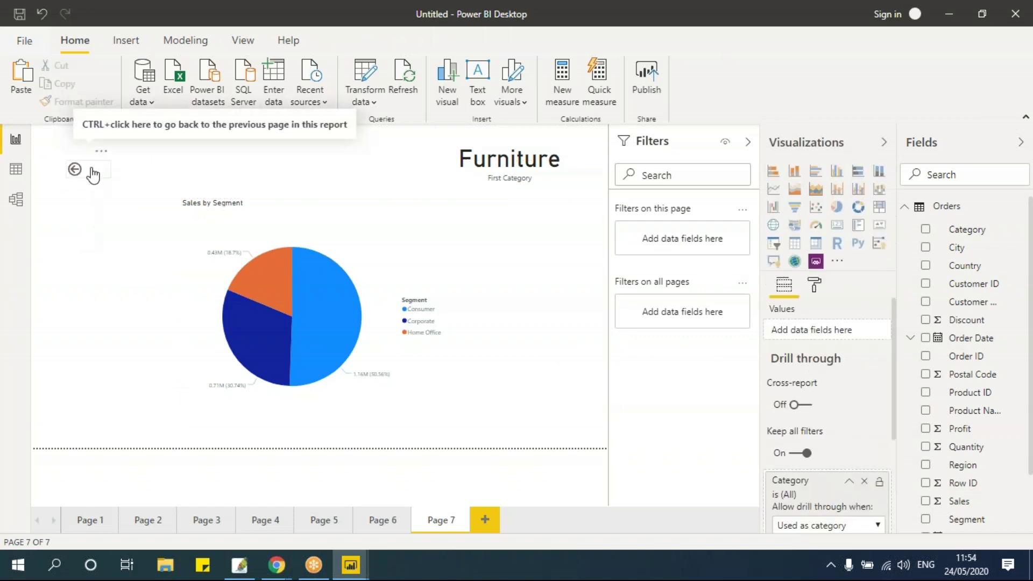
Step: Go back to Page 5 with the back button and drill through from the Furniture column to Page 7
ctrl+click(92, 172)
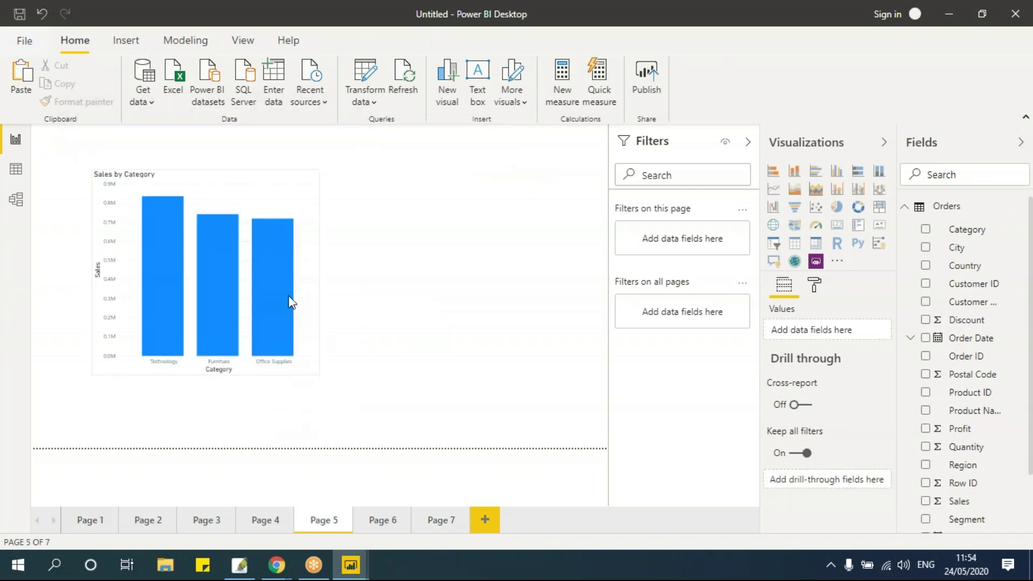
right_click(212, 296)
mouse_move(291, 391)
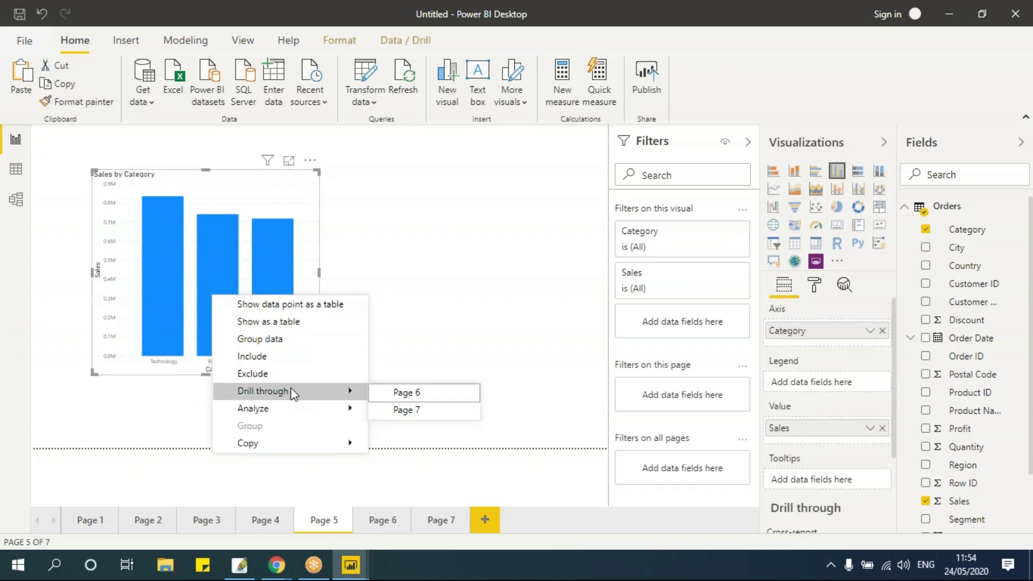
click(411, 412)
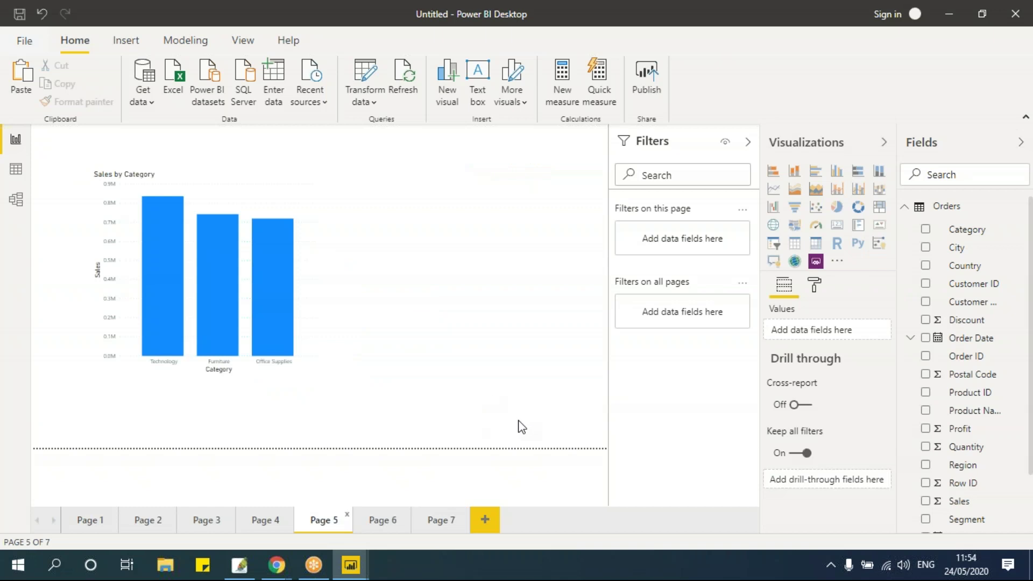
Step: Add Region as a visual-level filter to the Sales by Category chart on Page 5 and select Central and East
click(215, 178)
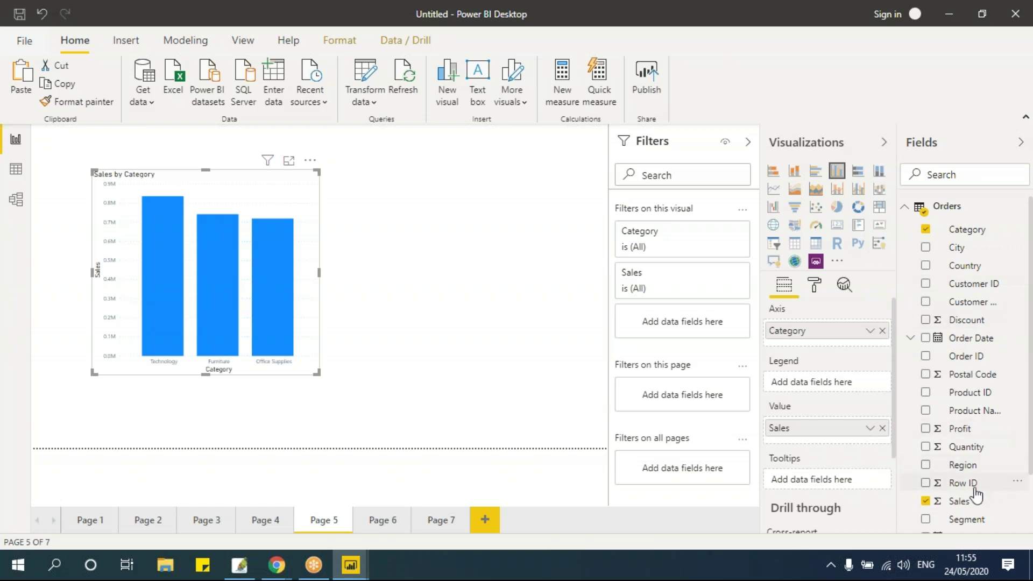
drag(970, 472, 667, 325)
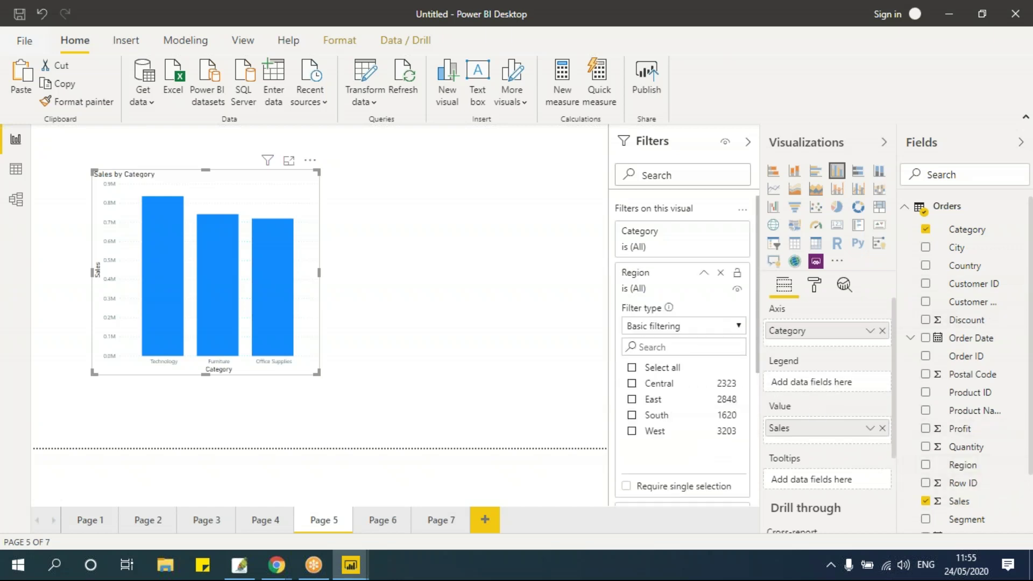
scroll(635, 314, down, 2)
click(632, 309)
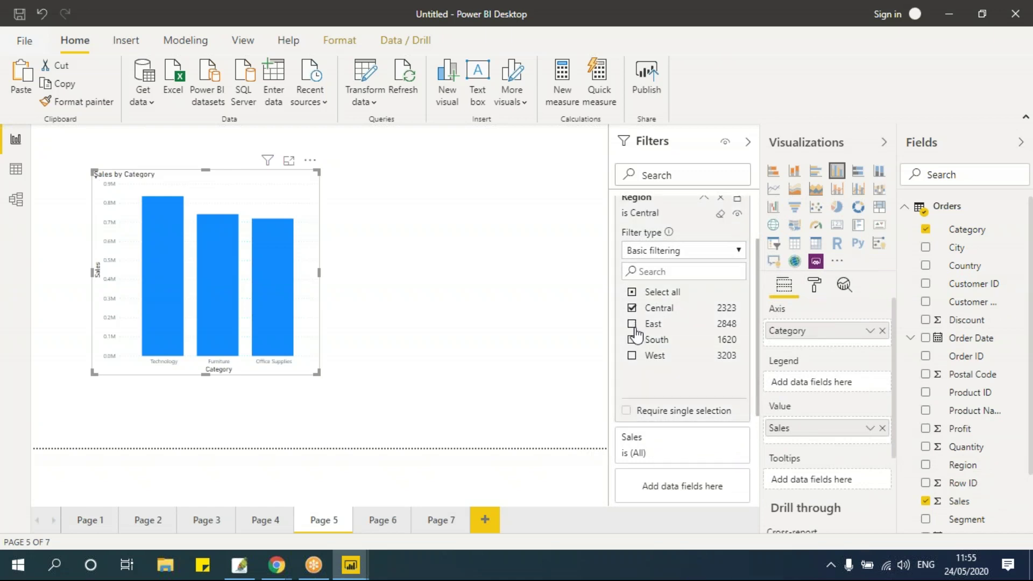
click(632, 323)
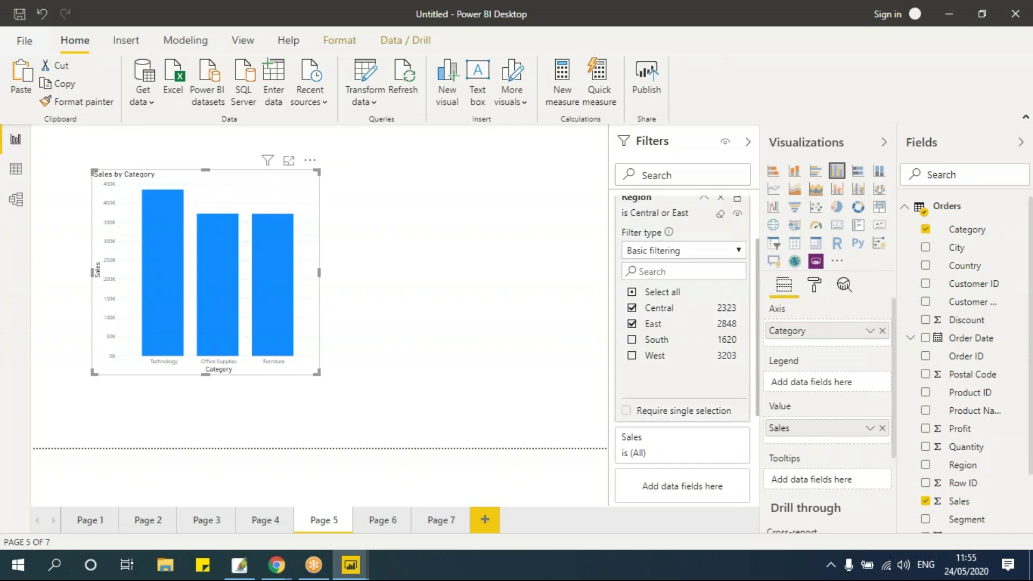
click(497, 299)
Step: Drill through from the Furniture column to Page 6 and examine the drill-through filters passed to it
right_click(280, 270)
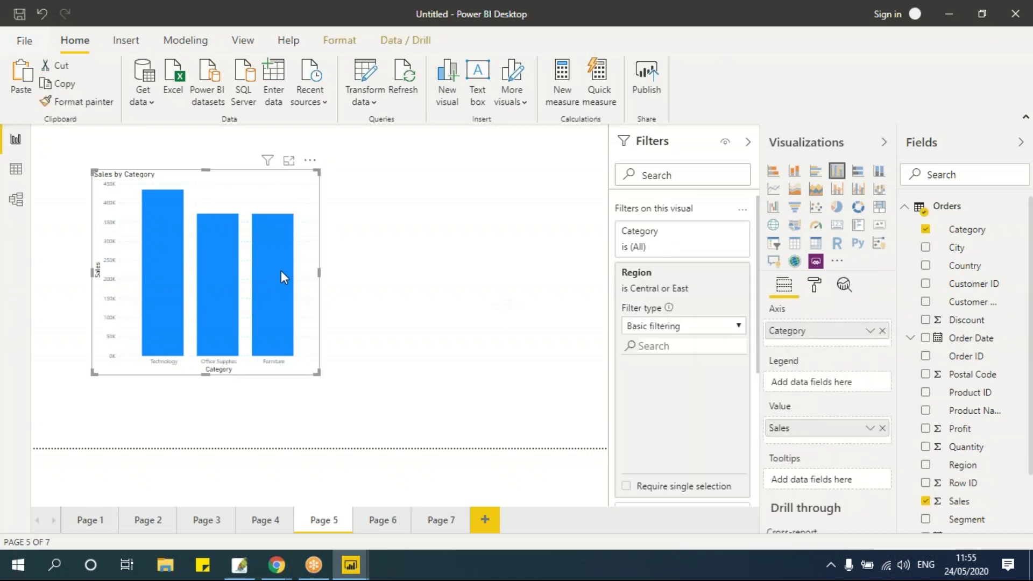
mouse_move(358, 371)
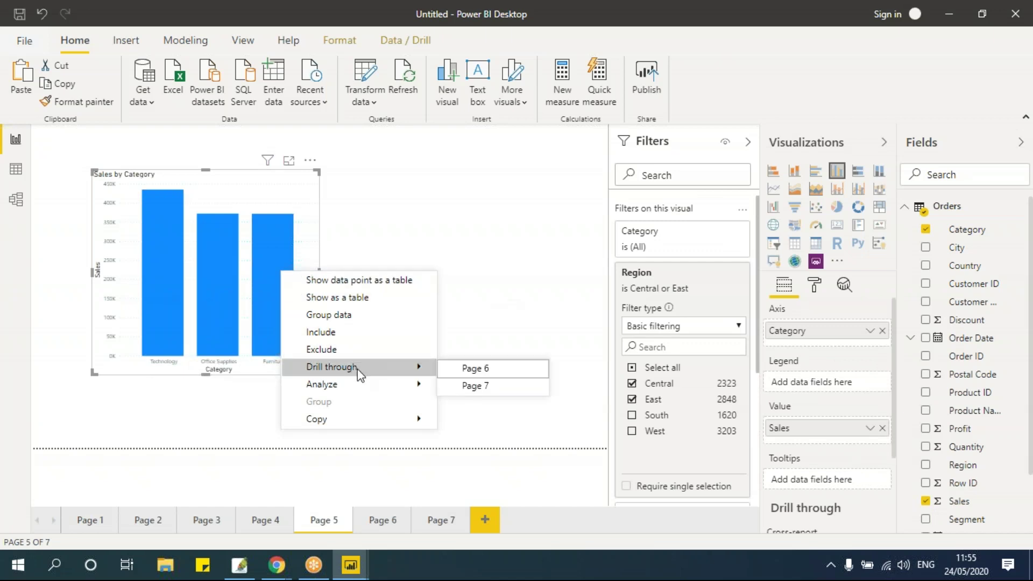
click(481, 378)
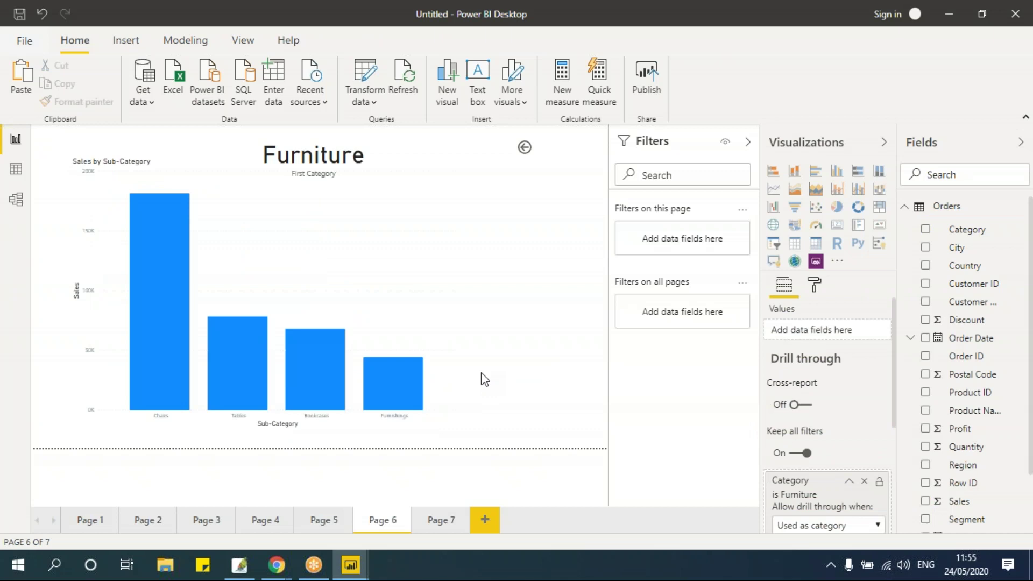
scroll(837, 503, down, 3)
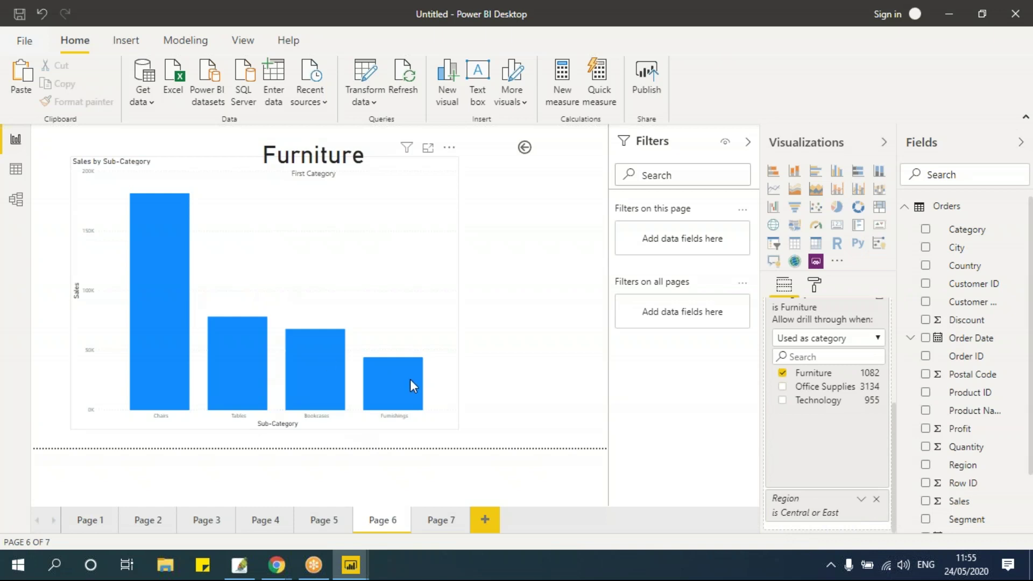
Step: Turn off Keep all filters for Page 6 and drill through to it from the Office Supplies column on Page 5
scroll(846, 524, up, 3)
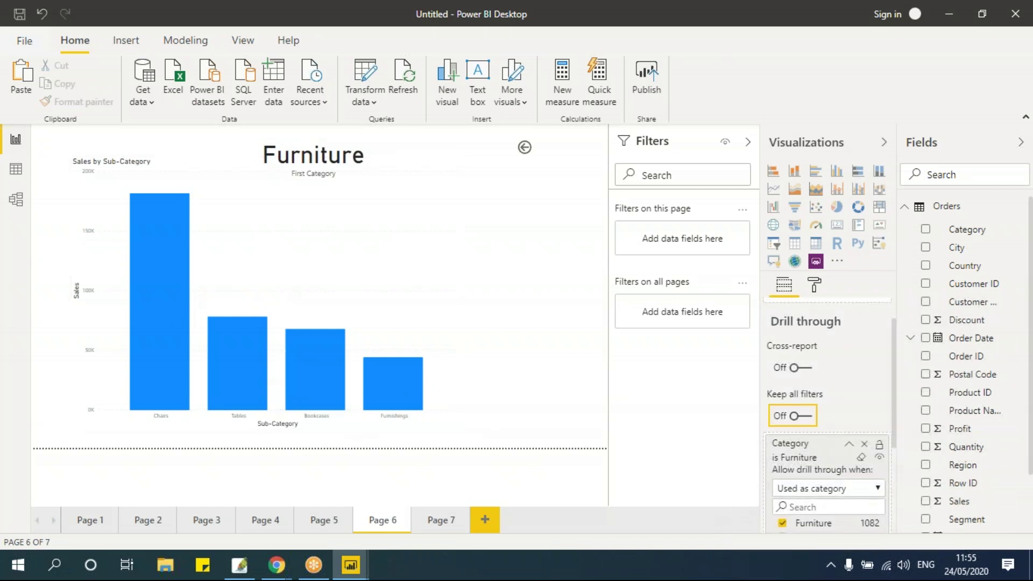
scroll(801, 446, down, 3)
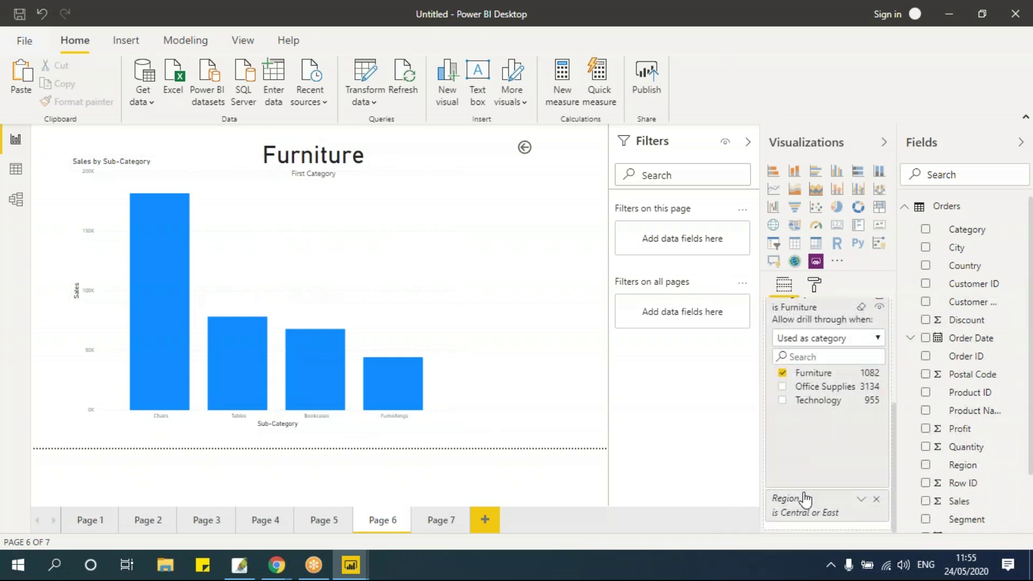
click(322, 519)
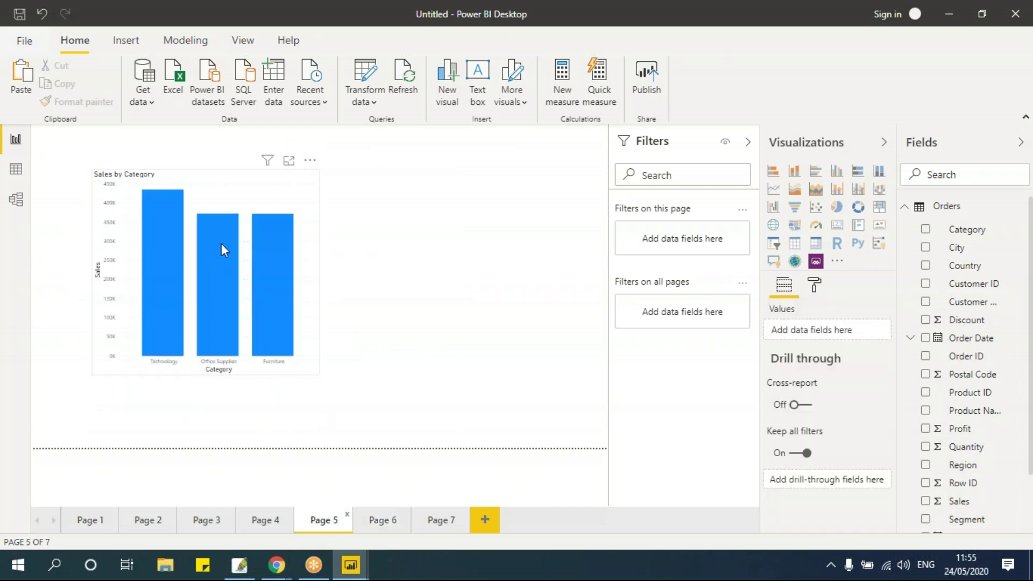
right_click(221, 243)
mouse_move(301, 340)
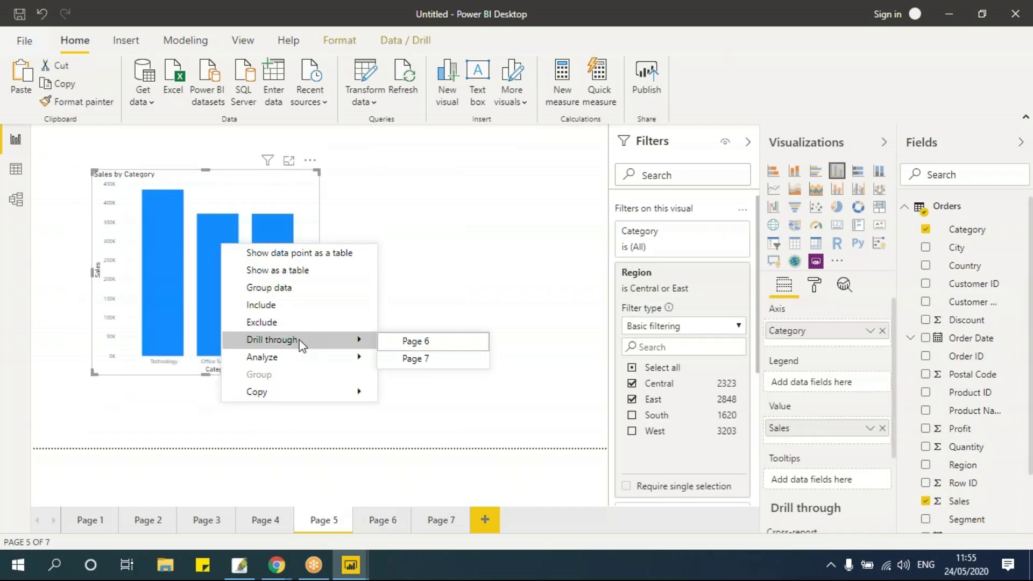
click(427, 345)
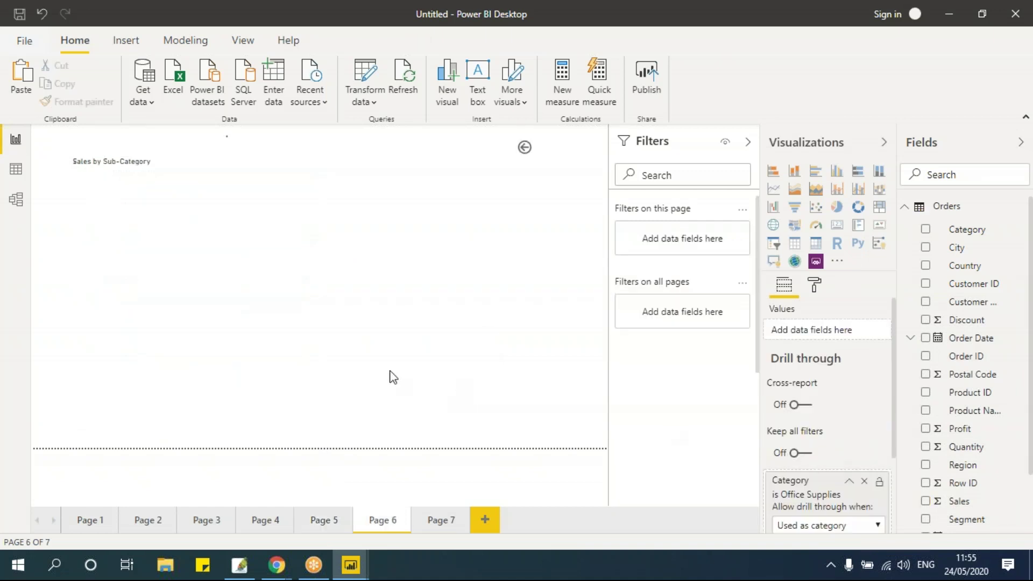
scroll(827, 463, down, 3)
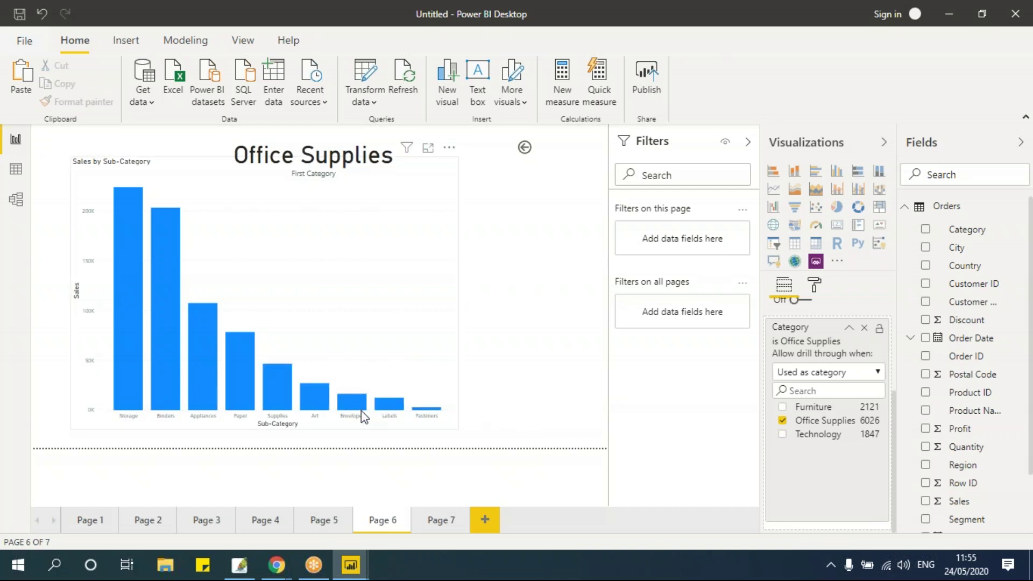
Step: Turn Keep all filters back on for Page 6 and clear and reselect Central in the Page 5 chart's Region filter
click(323, 520)
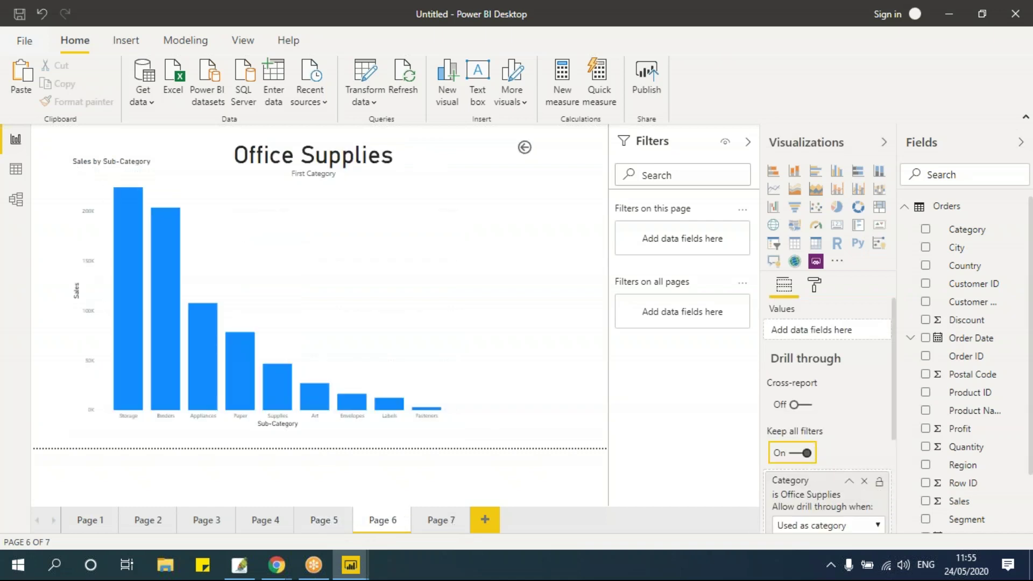
click(322, 524)
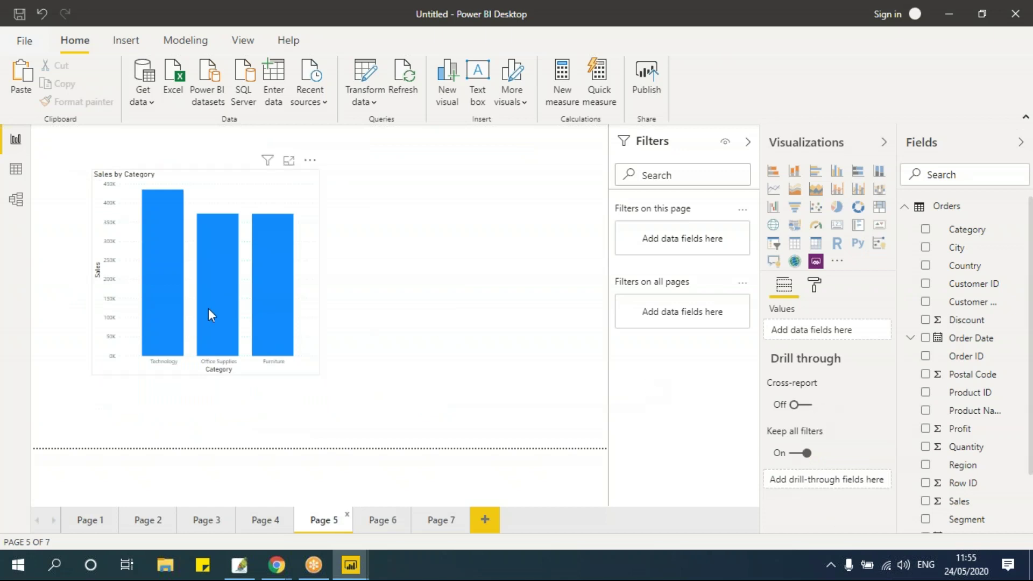
click(240, 182)
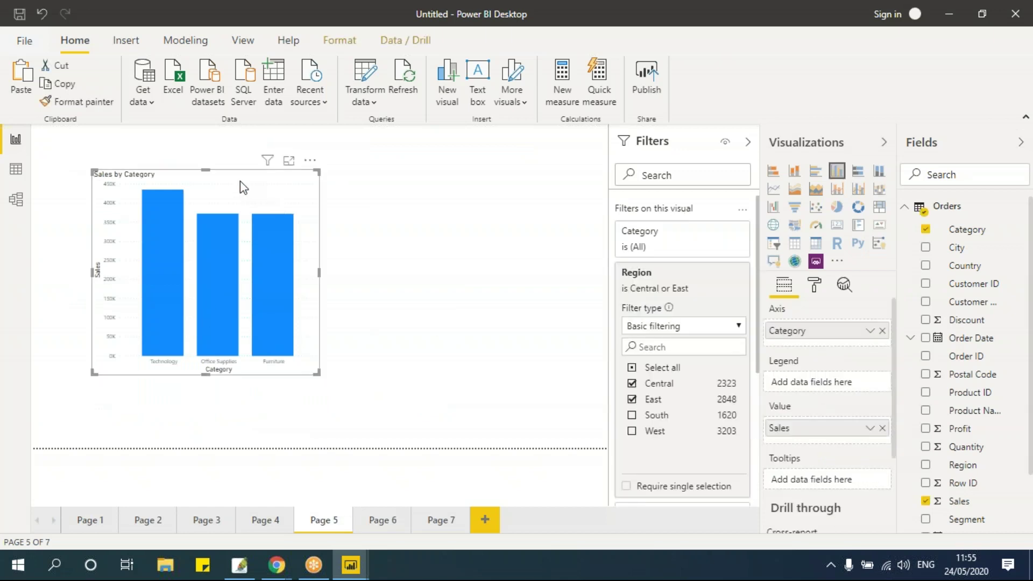
click(631, 383)
click(632, 383)
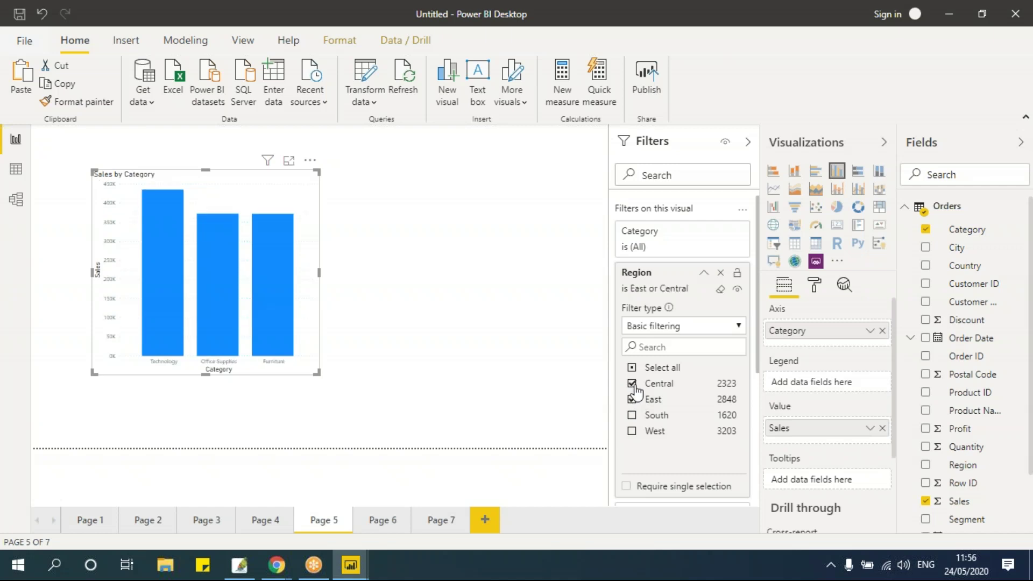
Step: Drill through from the Office Supplies column to Page 6 and compare its passed filters with the Page 5 chart
right_click(266, 245)
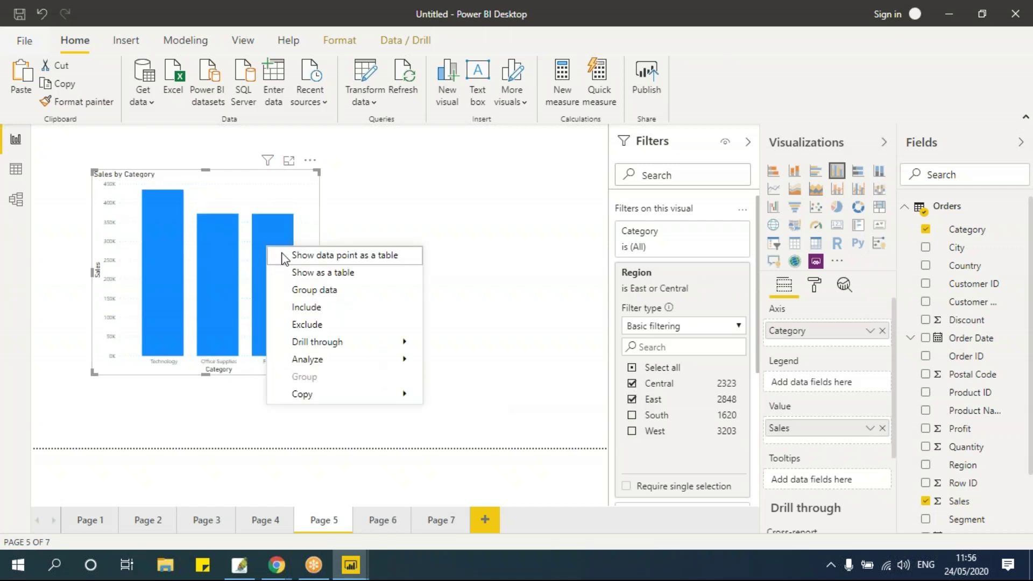
click(214, 255)
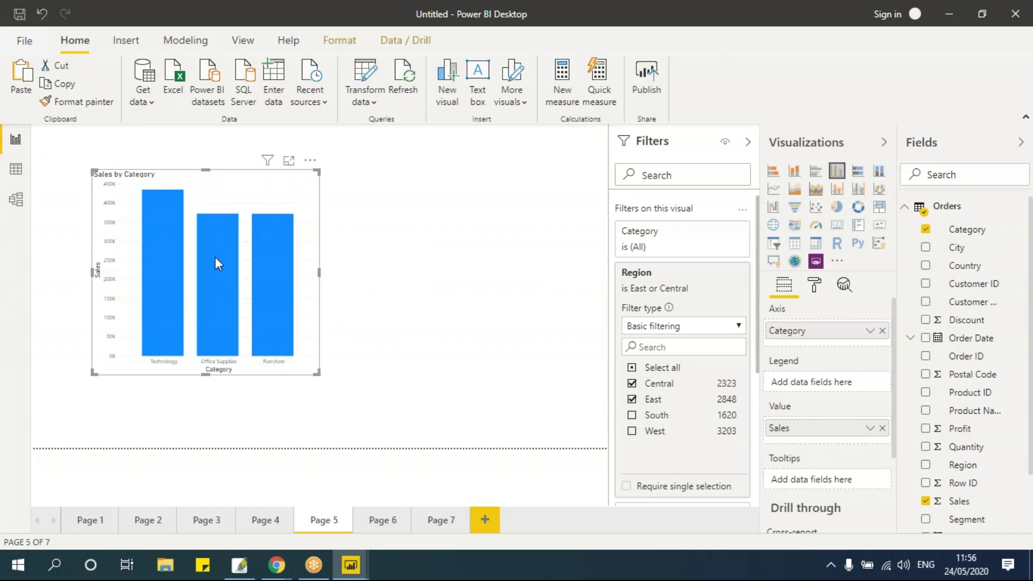
right_click(215, 258)
mouse_move(277, 351)
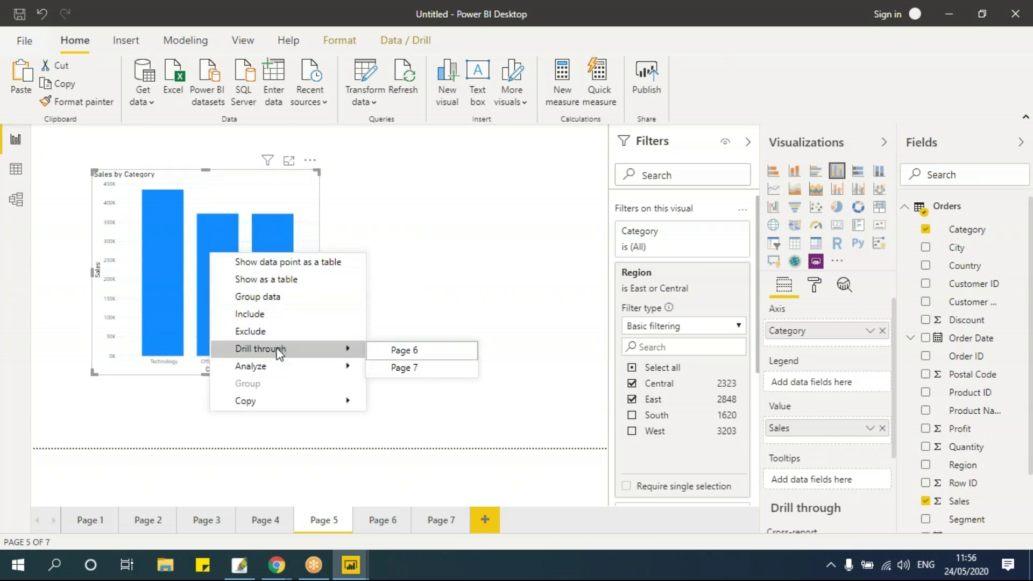
click(428, 354)
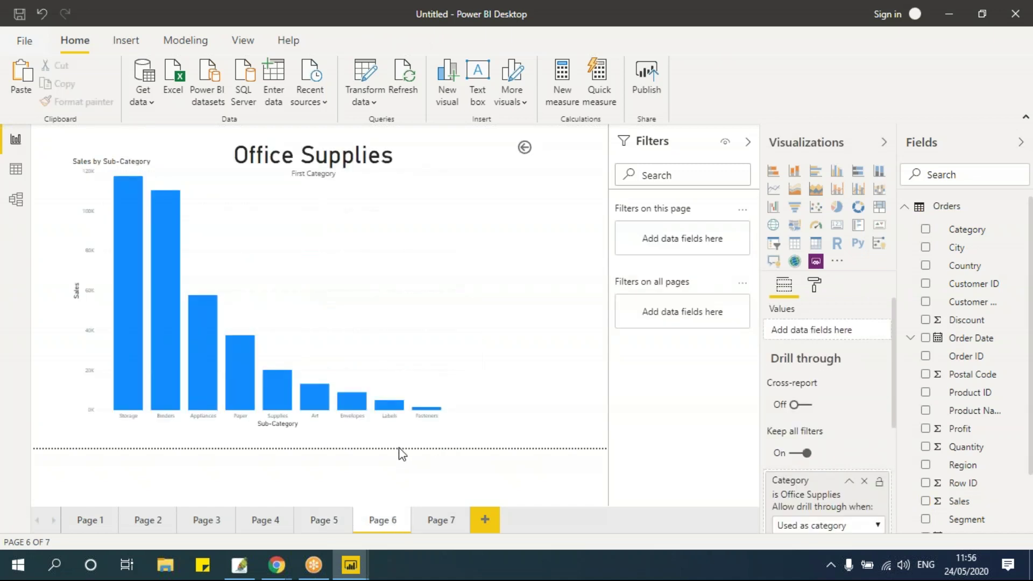
scroll(793, 508, down, 3)
scroll(831, 533, down, 2)
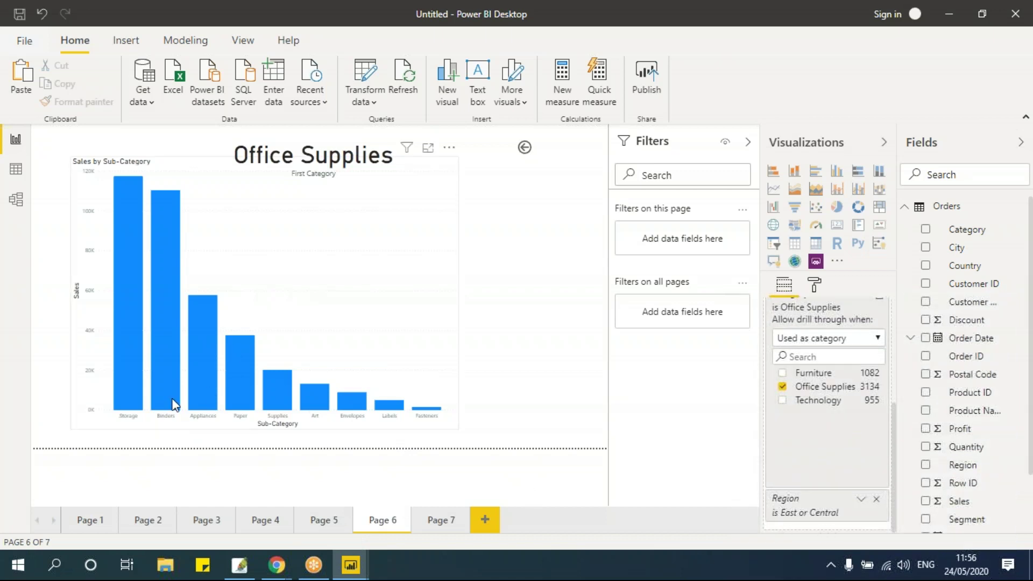
click(324, 520)
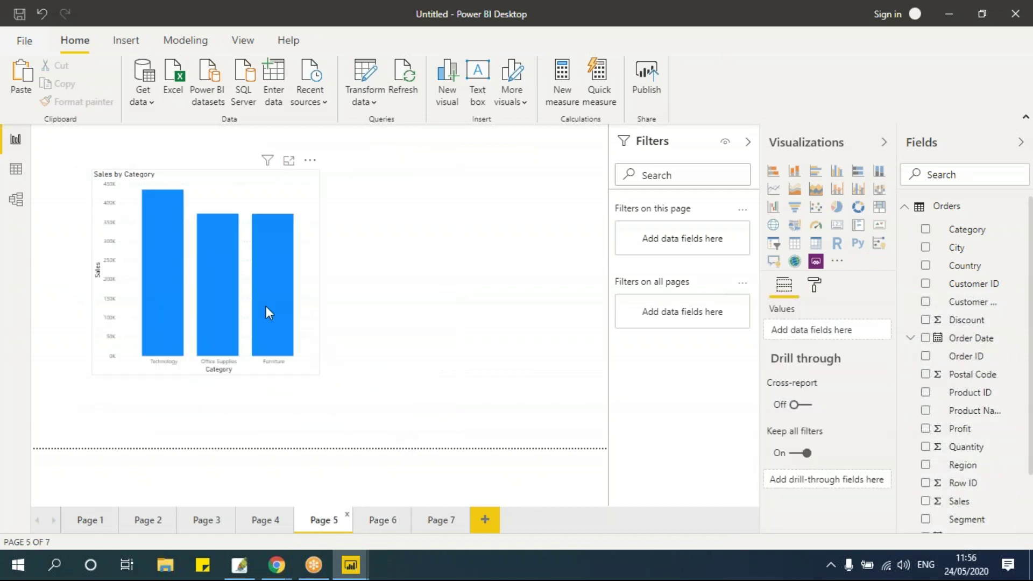
click(382, 520)
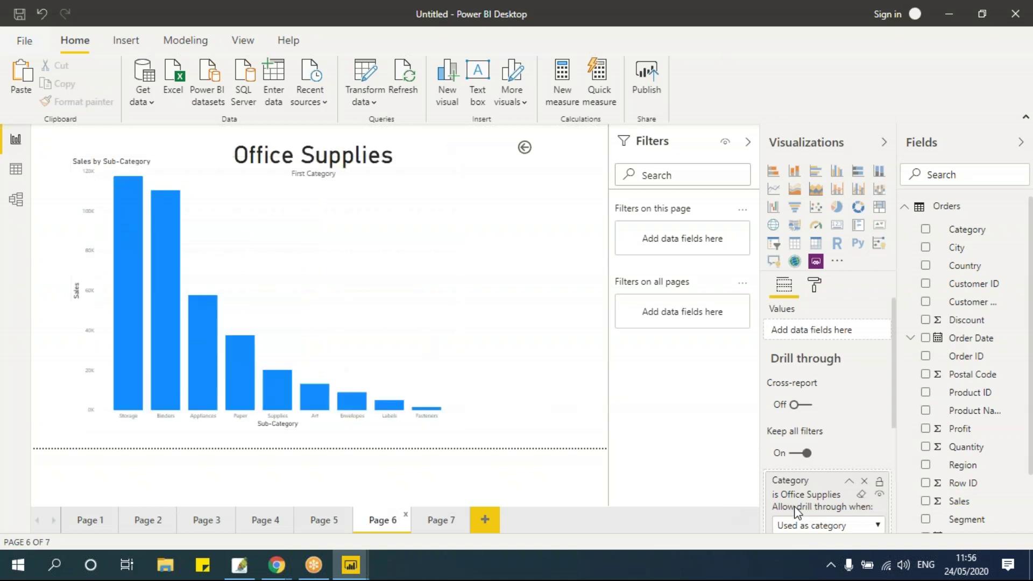
scroll(785, 482, down, 3)
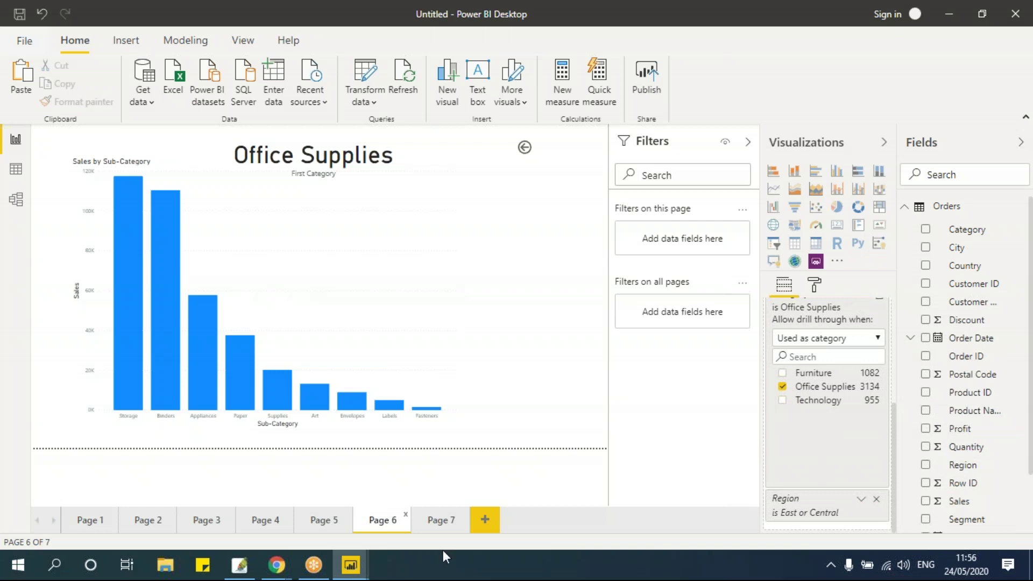
Step: Switch Keep all filters off on Page 6 again and repeat the drill-through from the Office Supplies column
scroll(812, 415, up, 3)
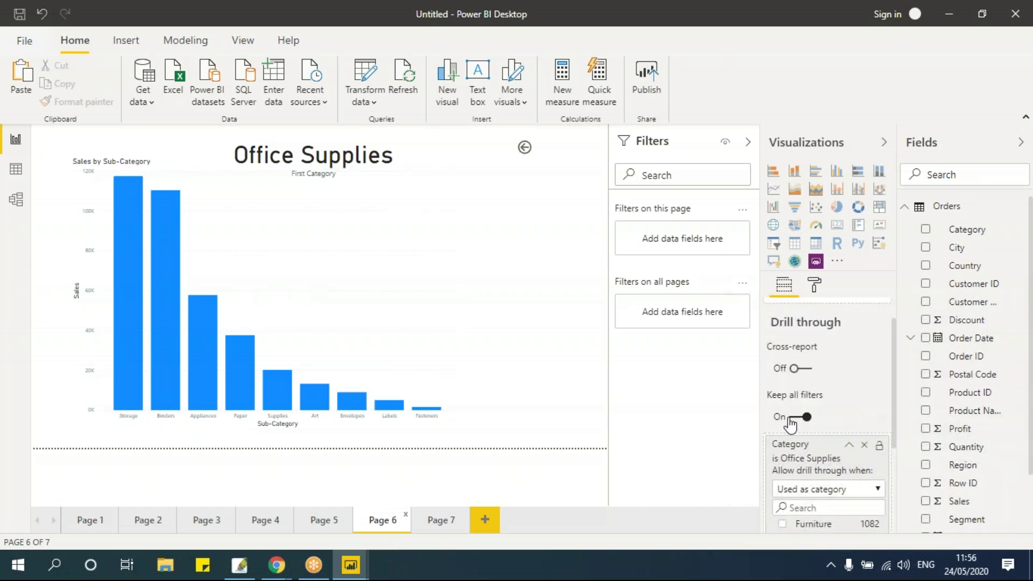
click(323, 520)
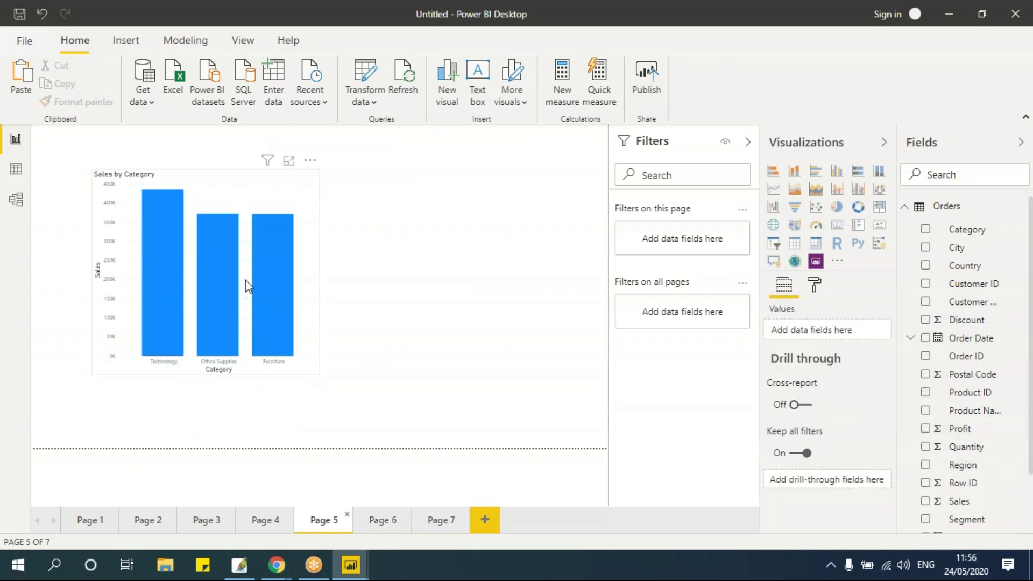
click(223, 249)
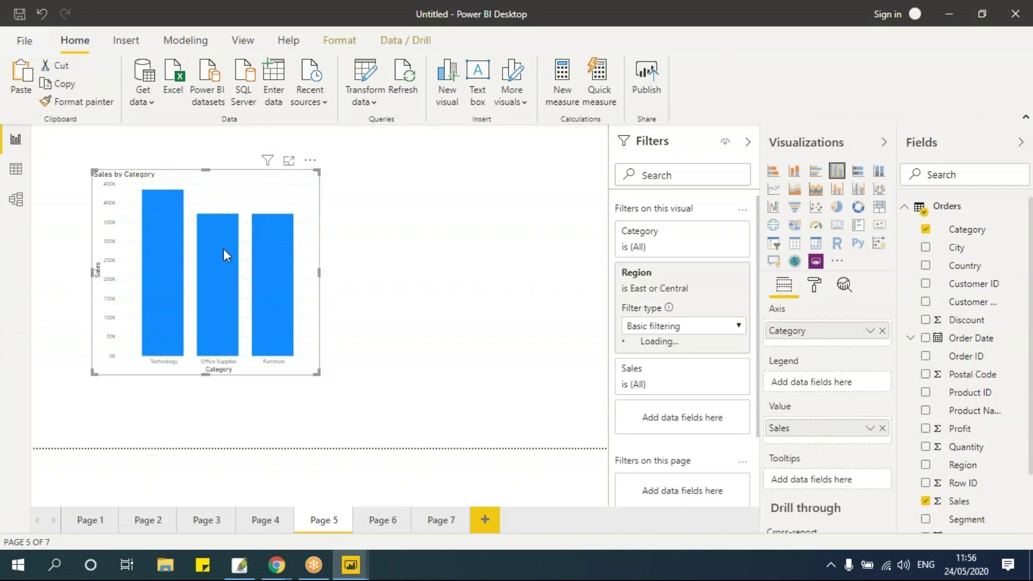
right_click(224, 249)
mouse_move(301, 345)
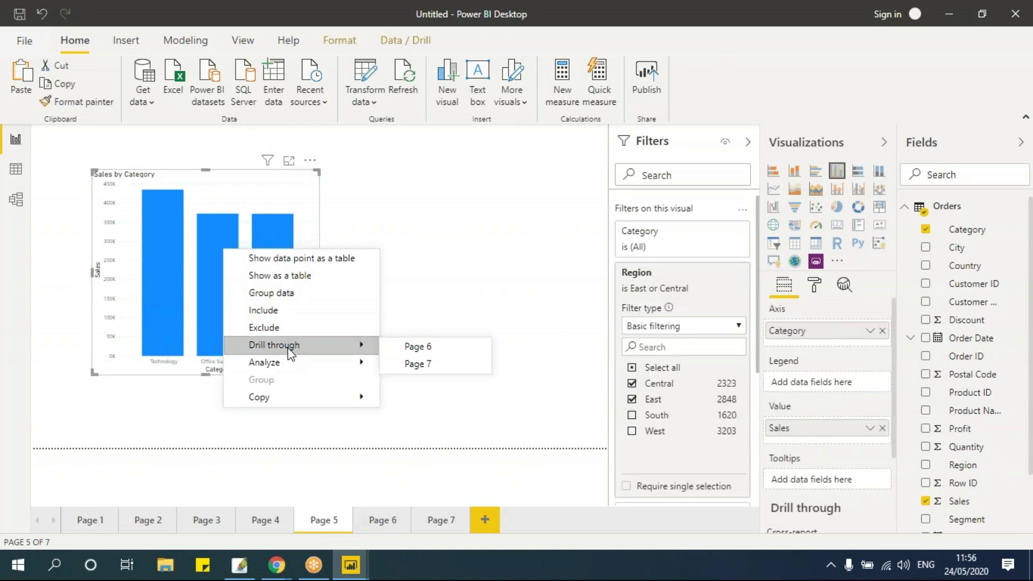
click(407, 347)
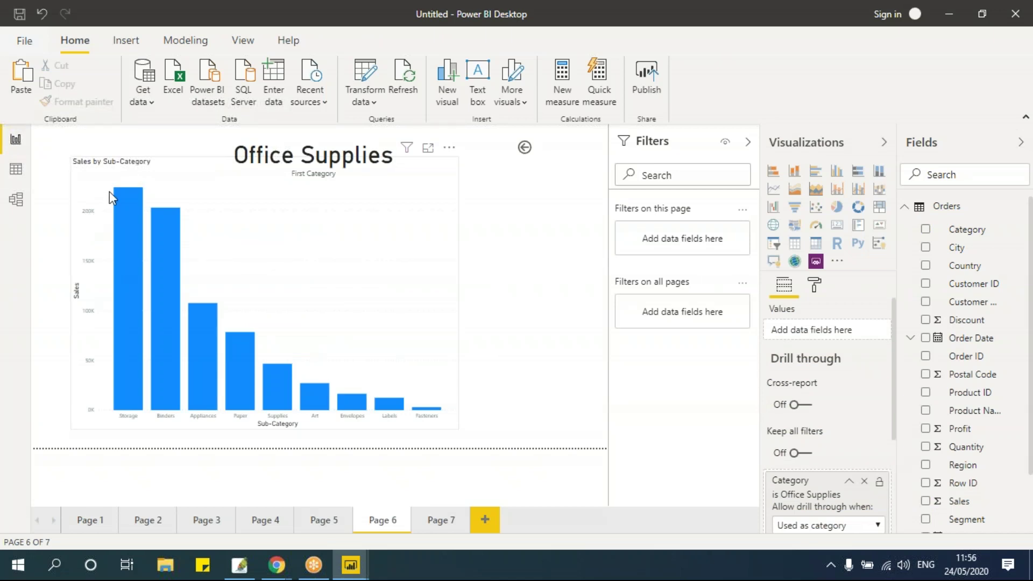
Step: Turn Keep all filters on for Page 6, drill through from Office Supplies again, and check the passed Region filter
click(807, 453)
click(326, 520)
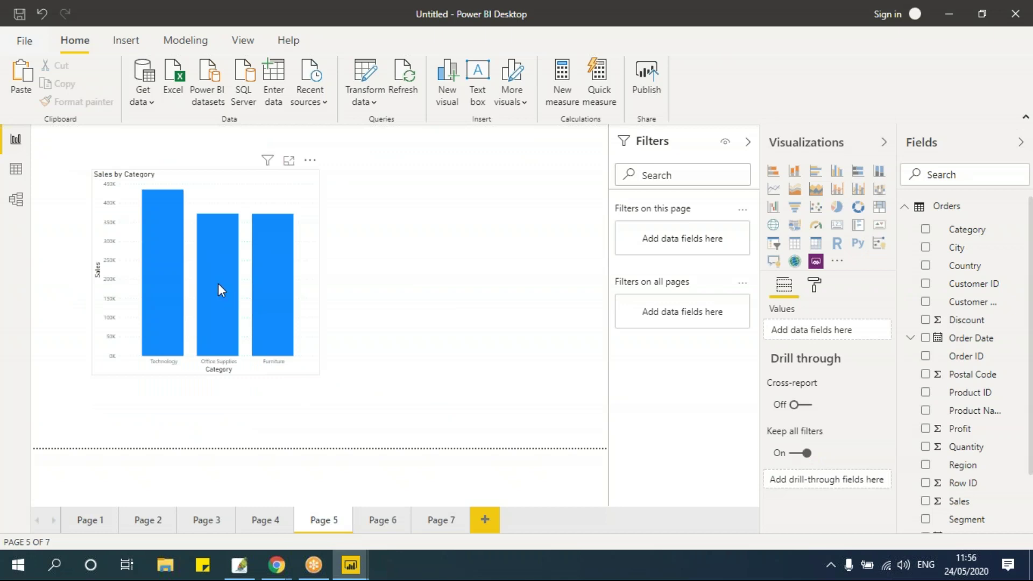
right_click(218, 283)
mouse_move(288, 380)
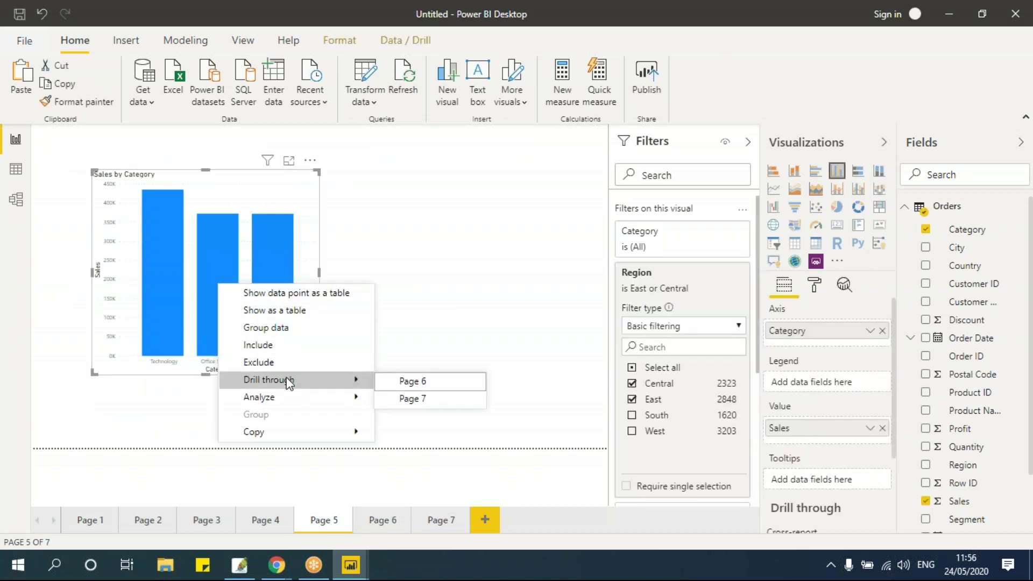
click(409, 381)
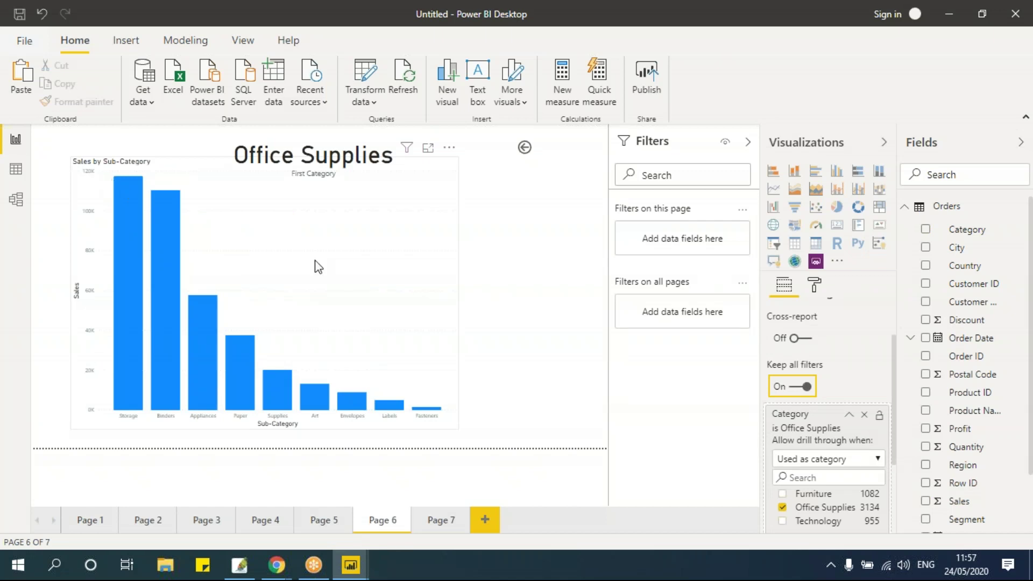
scroll(858, 425, down, 3)
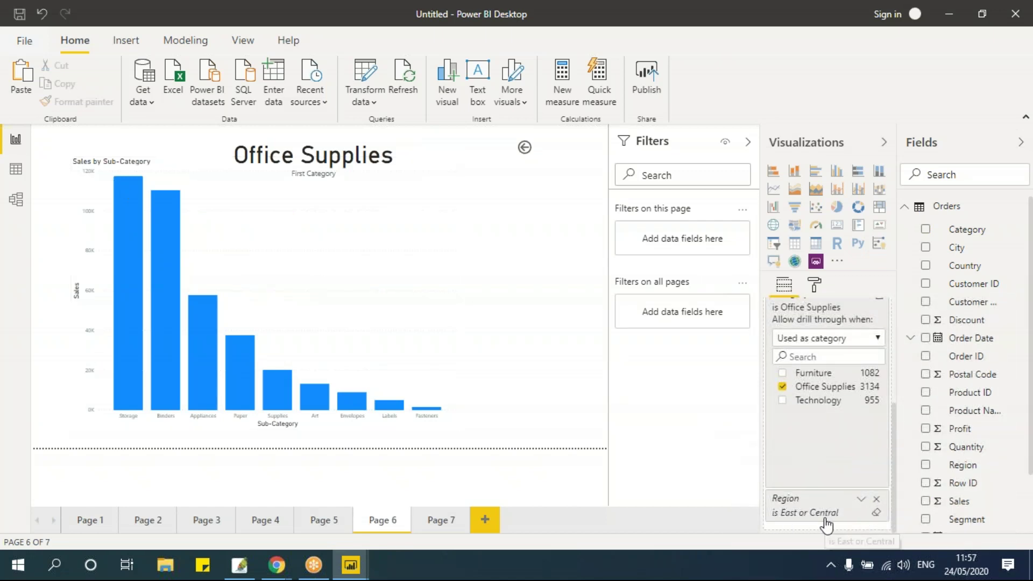
Step: Display the Bookmarks pane and capture the first report page as a bookmark named Page 1
mouse_move(305, 398)
click(73, 531)
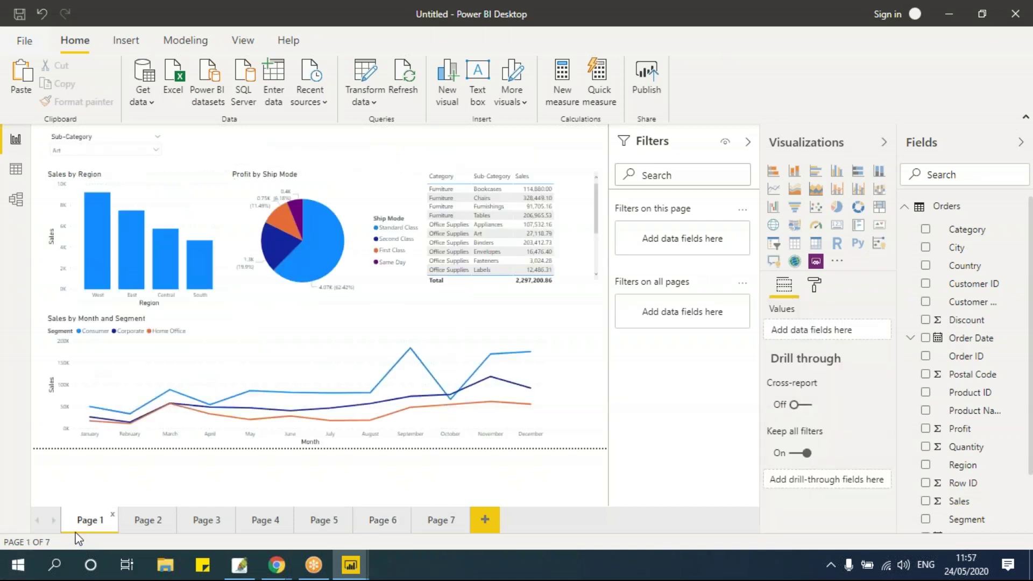
click(147, 524)
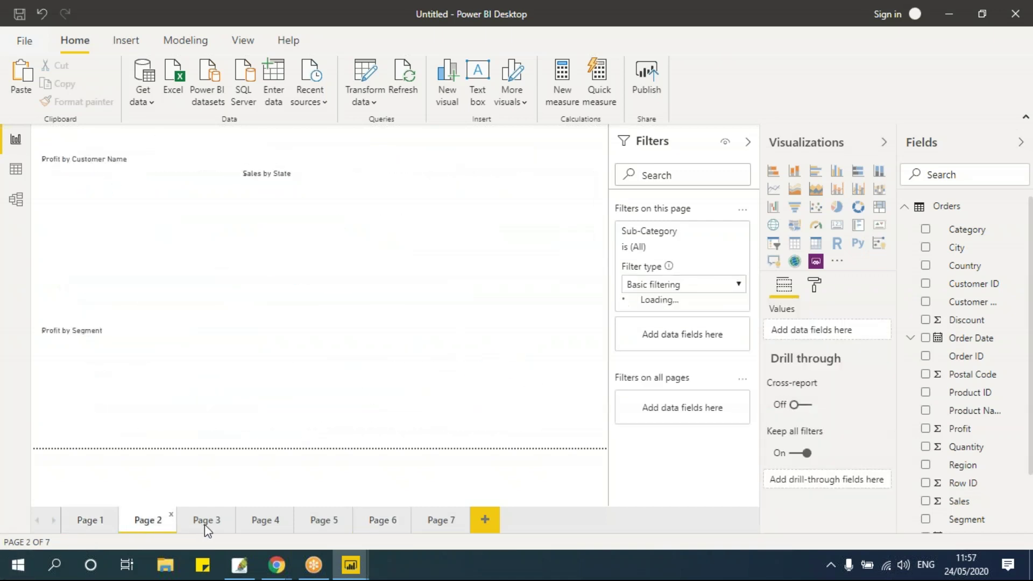
click(205, 524)
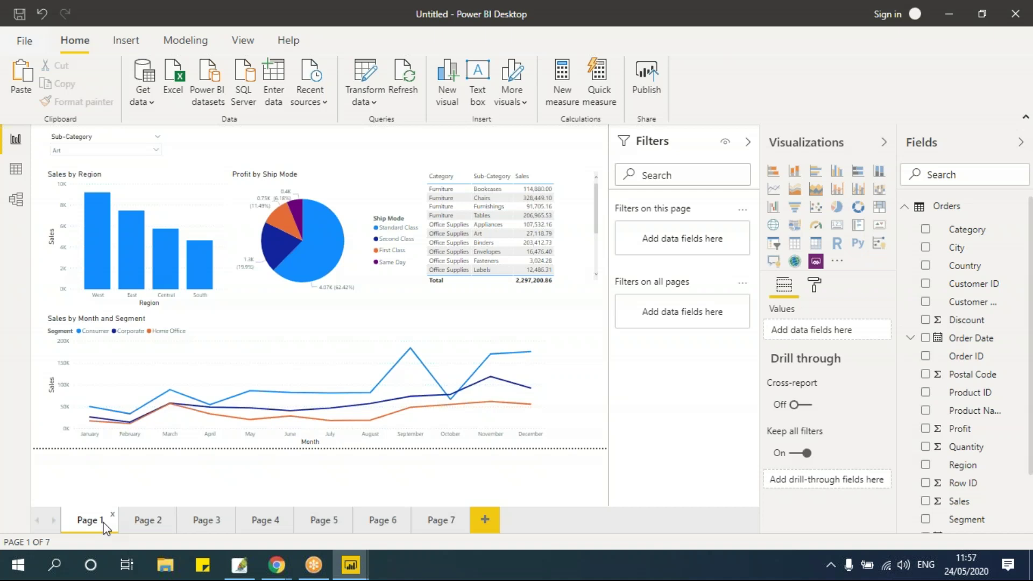
click(251, 45)
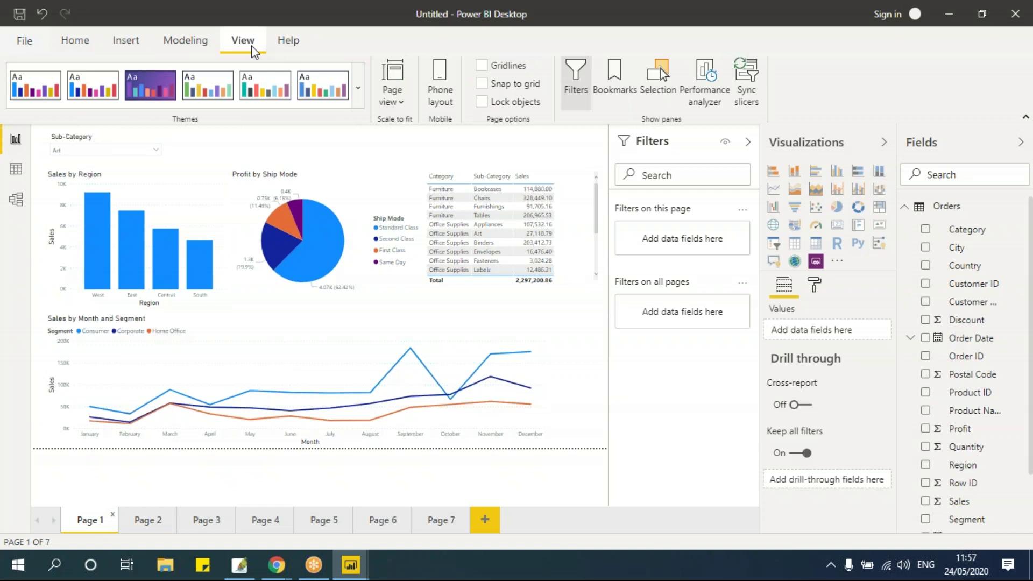
click(621, 91)
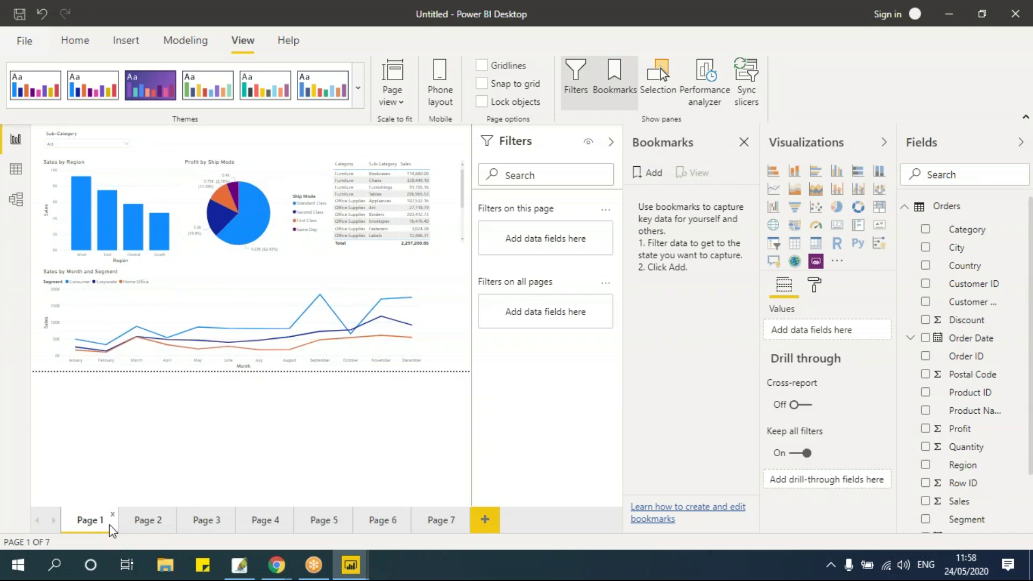
click(651, 175)
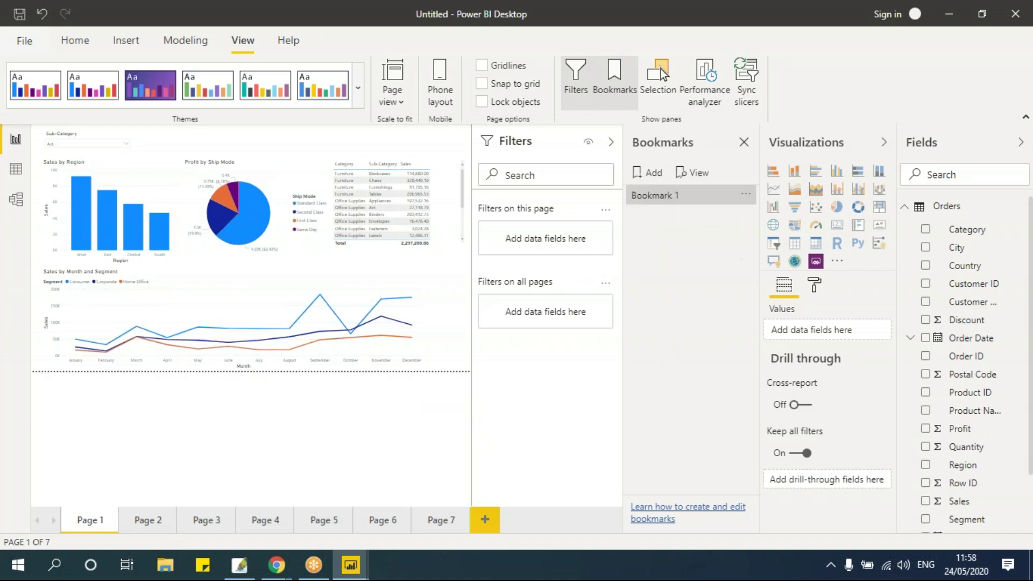
double_click(660, 195)
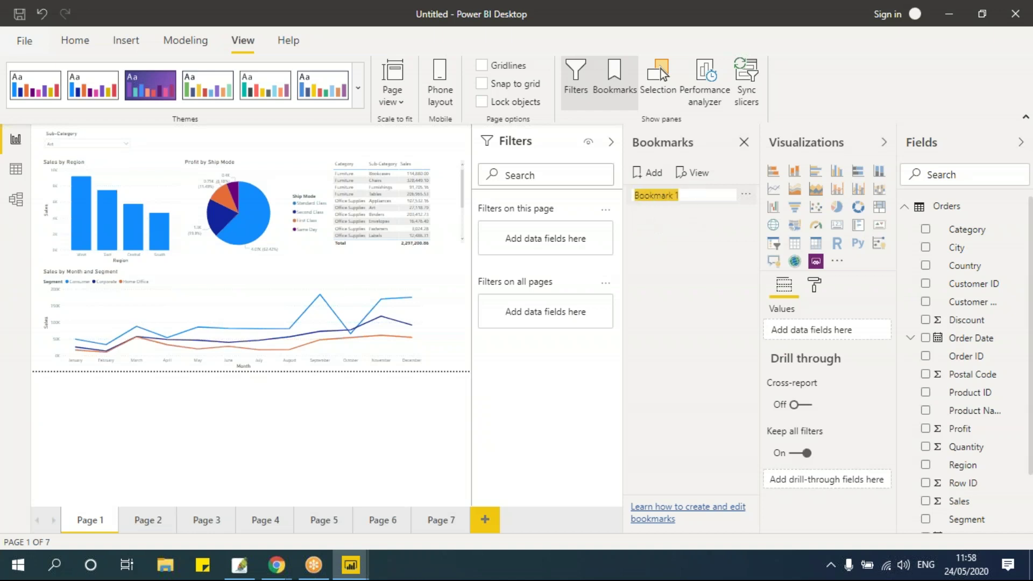
text(Page 1)
click(656, 237)
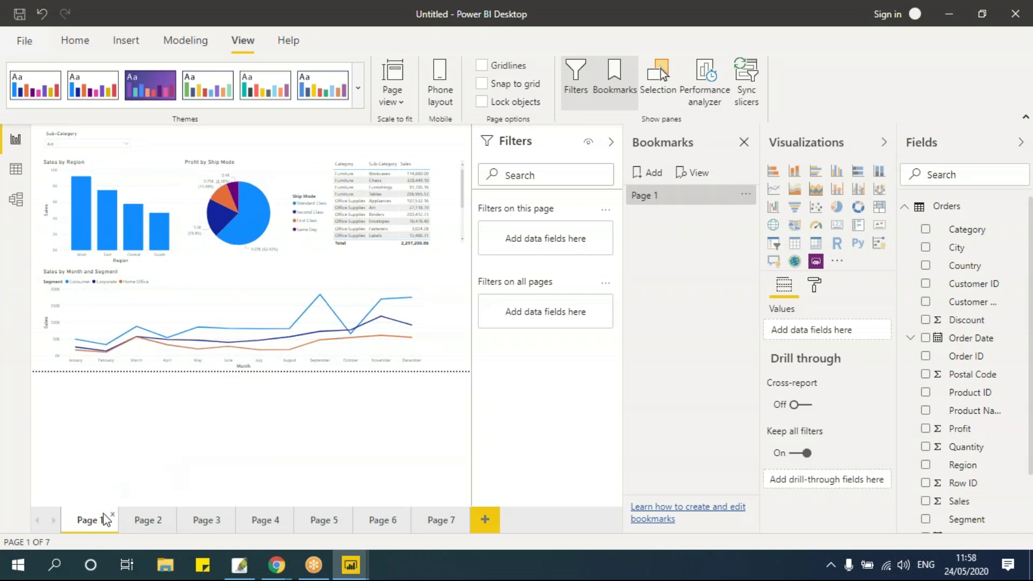
Step: Add a bookmark for the second report page and rename it Page 2
click(151, 526)
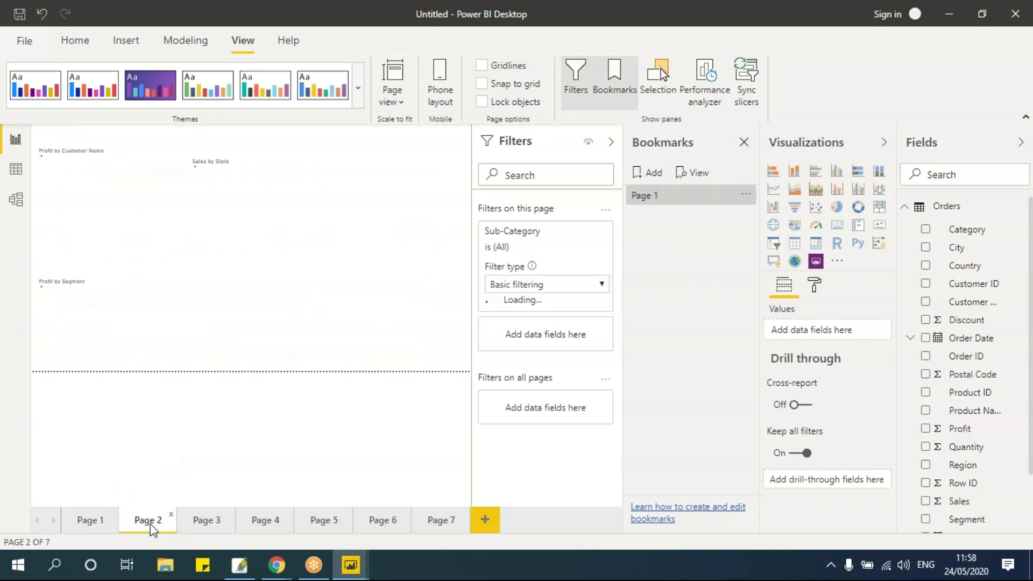
click(656, 173)
double_click(667, 217)
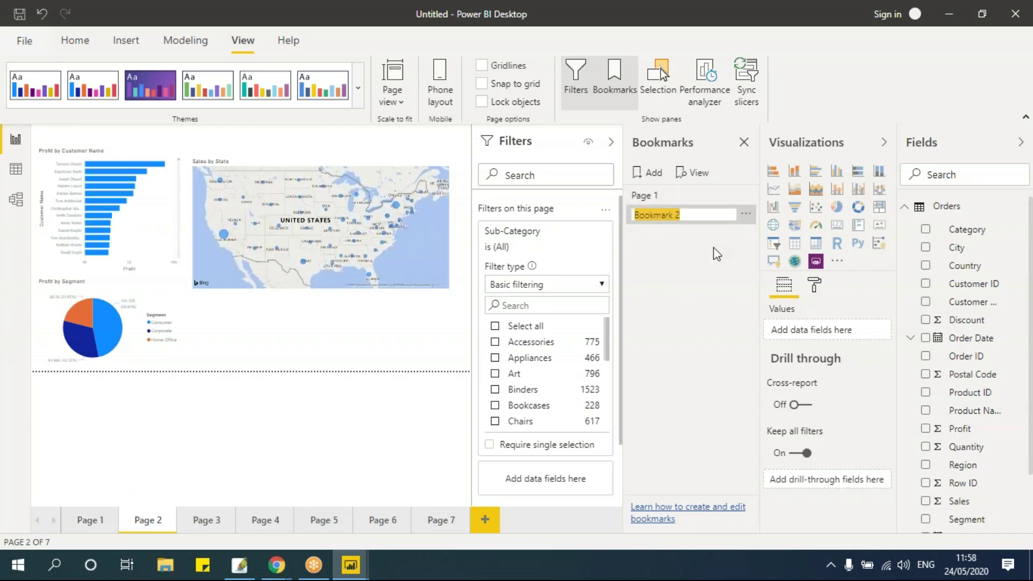
text(Page 2)
click(383, 364)
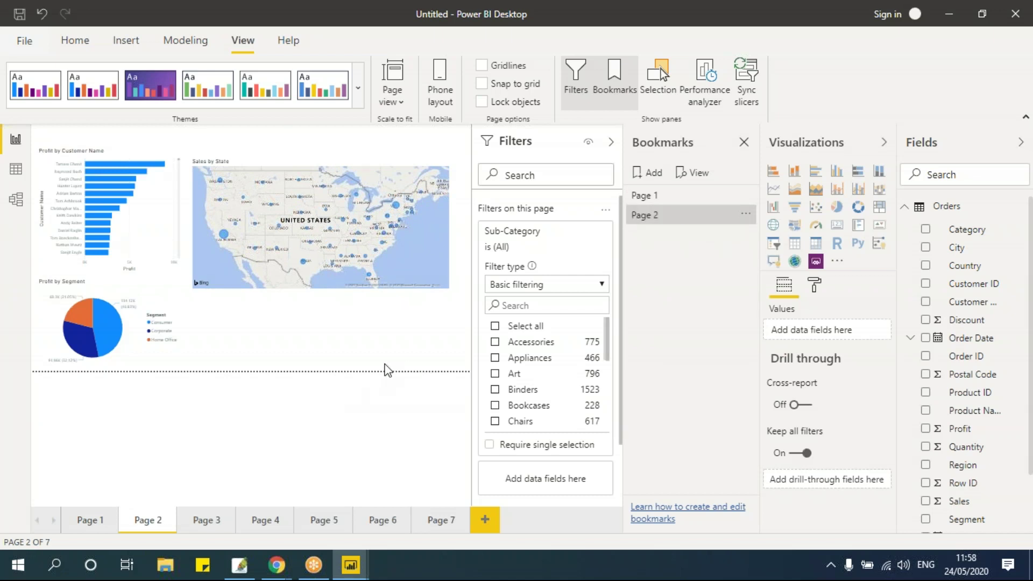
Step: Add a bookmark for the third report page and rename it Page 3
click(207, 520)
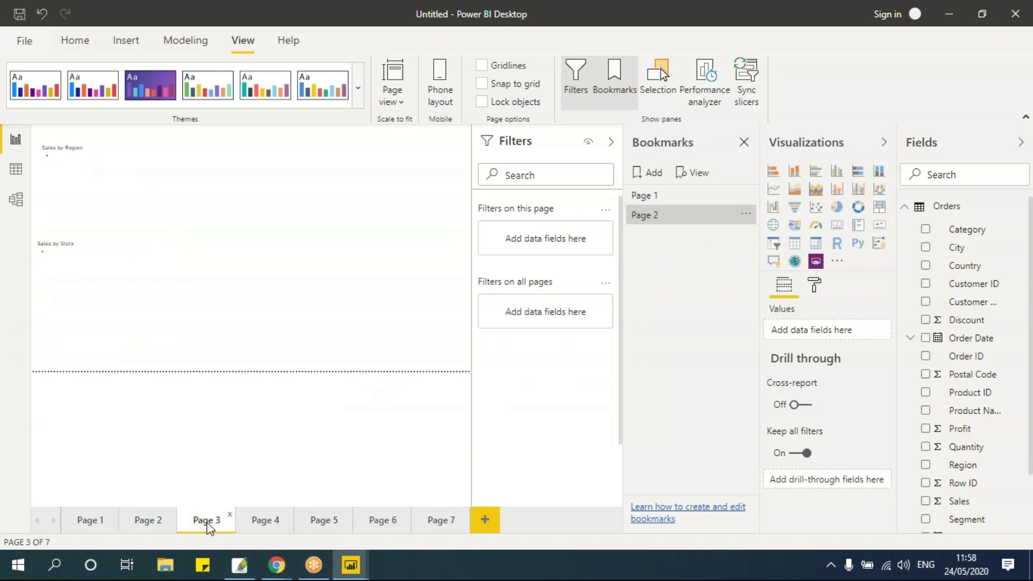
click(659, 176)
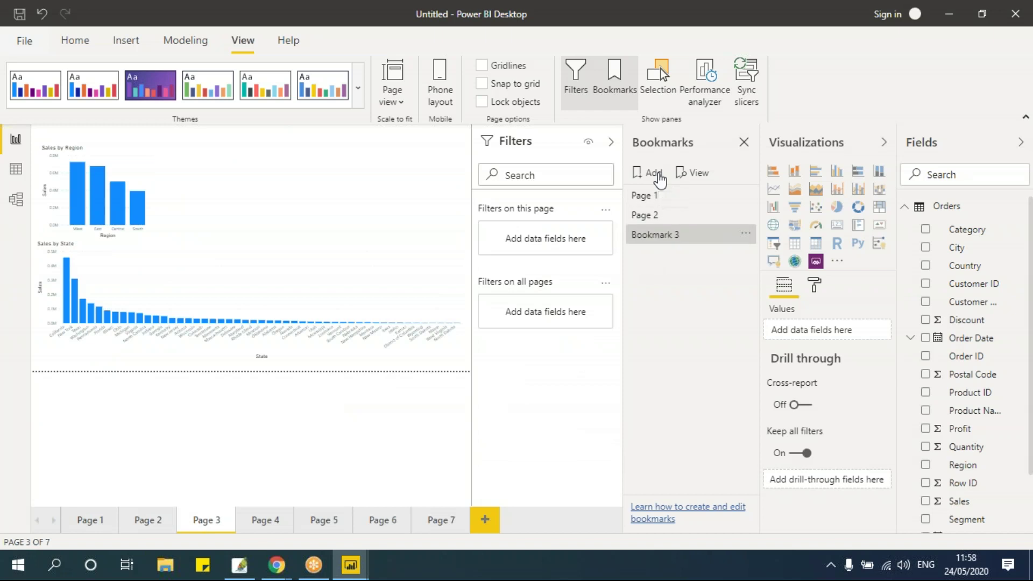
double_click(677, 241)
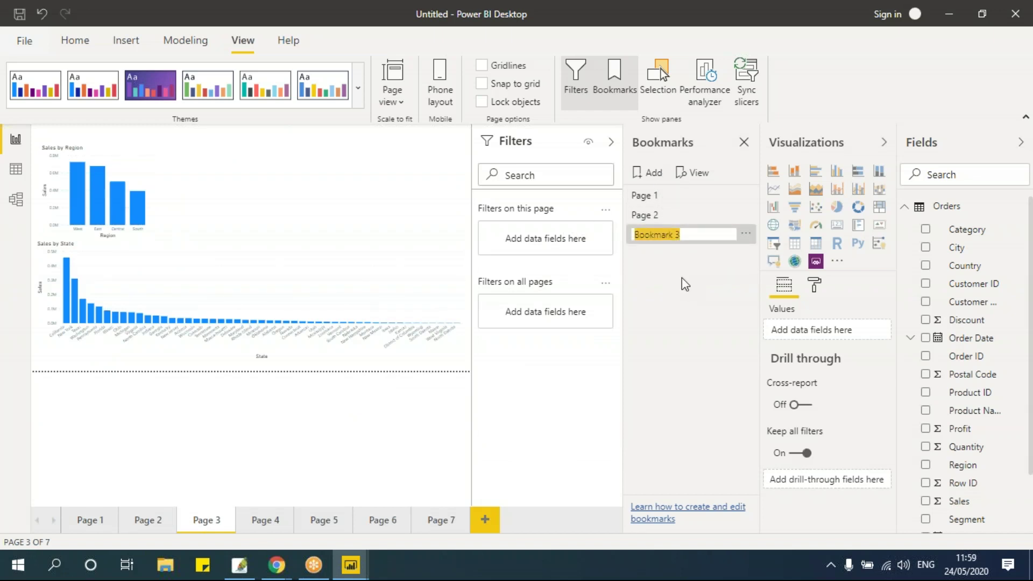
text(Page 3)
key(Return)
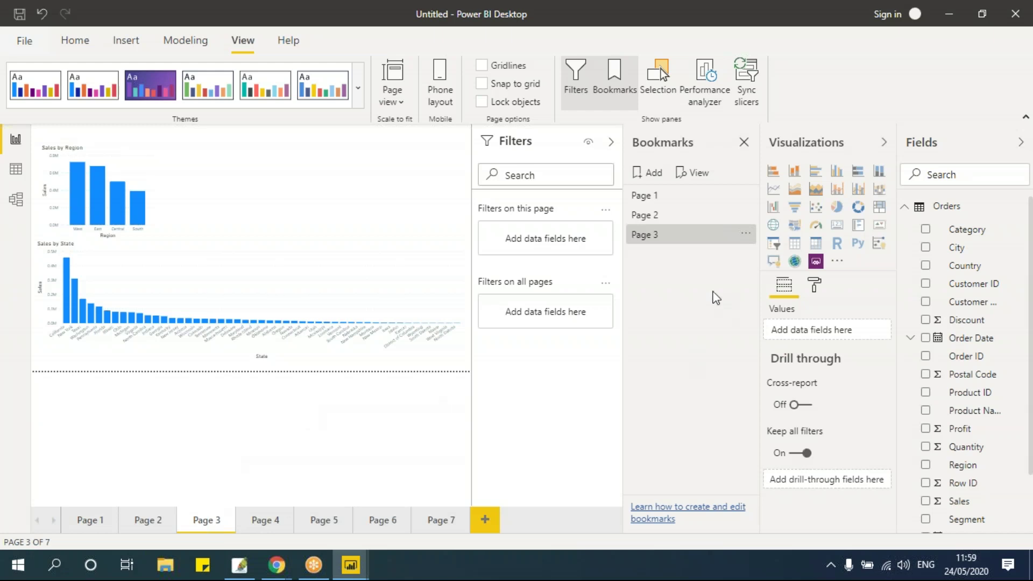
Step: Test the Page 1, Page 2 and Page 3 bookmarks in turn, and close the Bookmarks pane
click(655, 200)
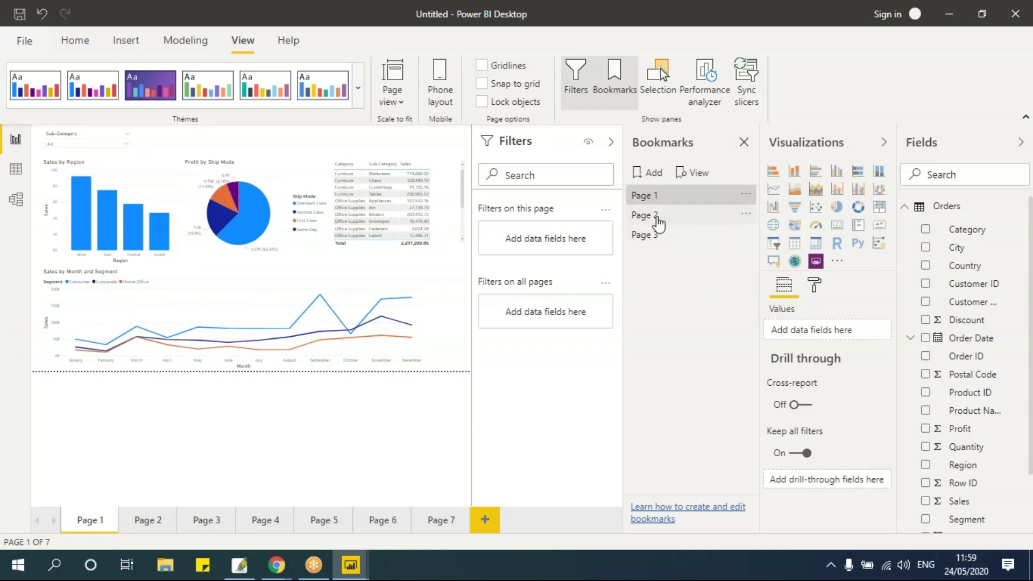
click(657, 218)
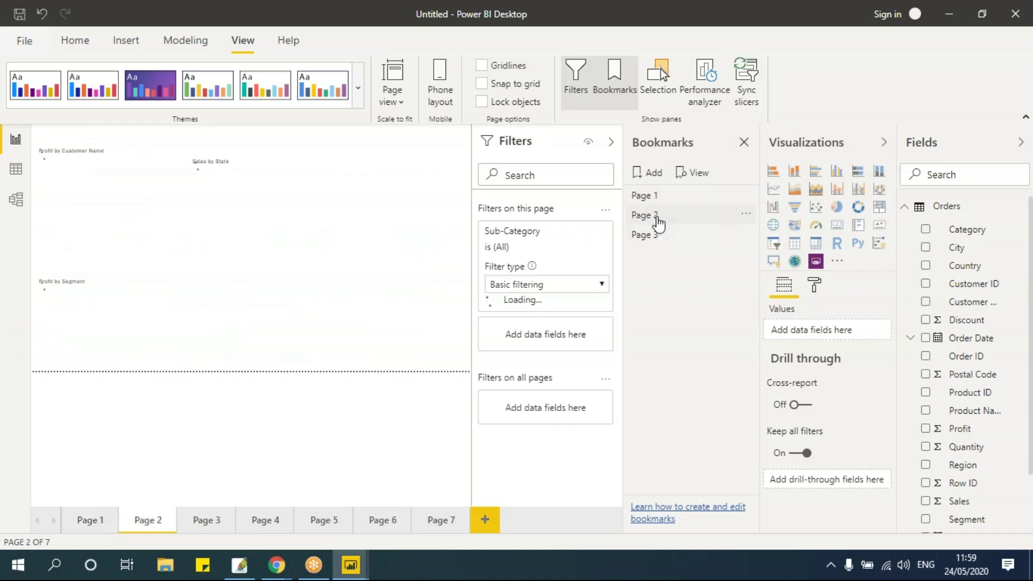
click(654, 236)
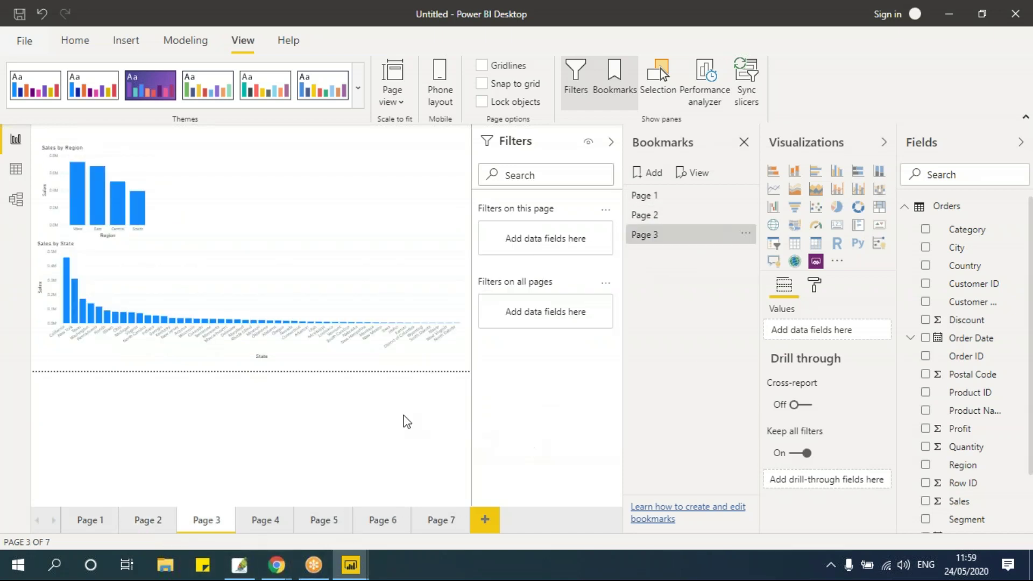
click(744, 141)
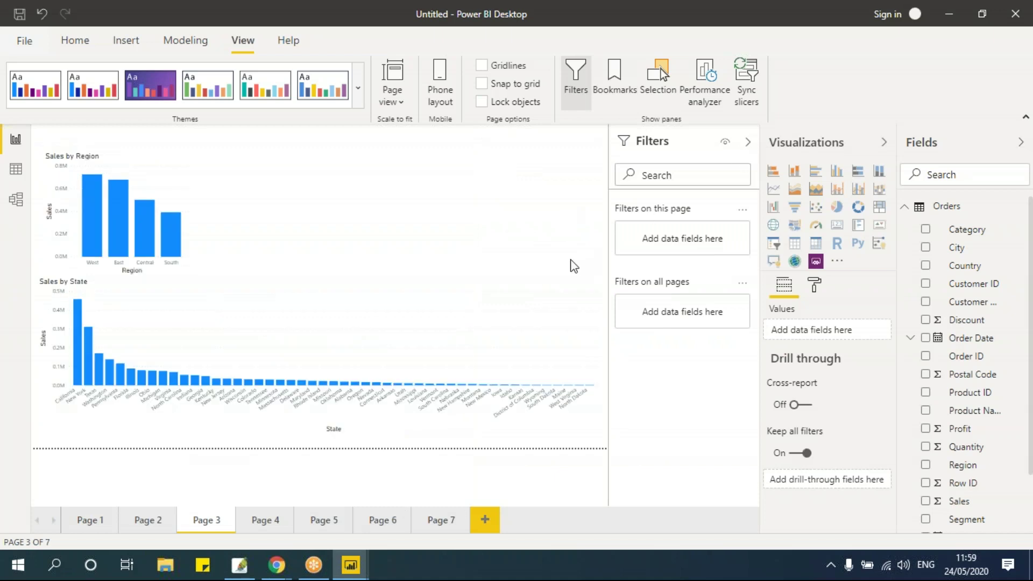
Step: Insert a blank button on Page 1 and place it in the empty area above the Category and Sub-Category table
click(86, 521)
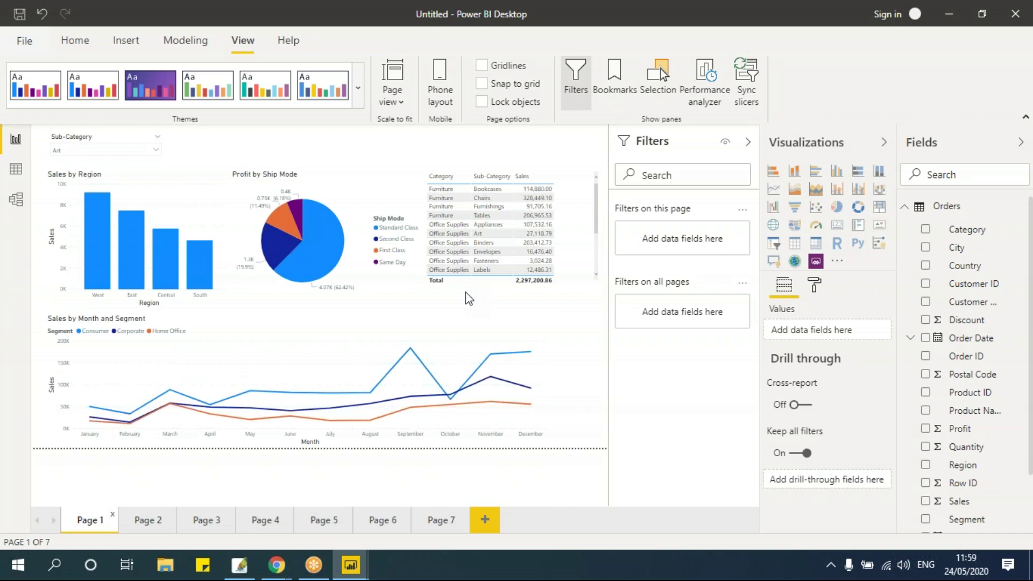
click(85, 49)
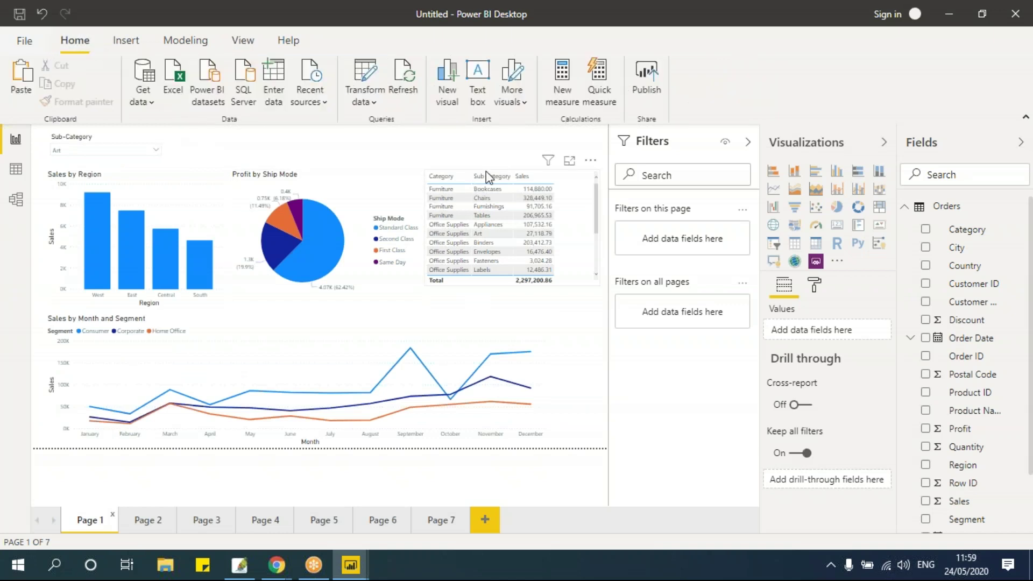
click(127, 42)
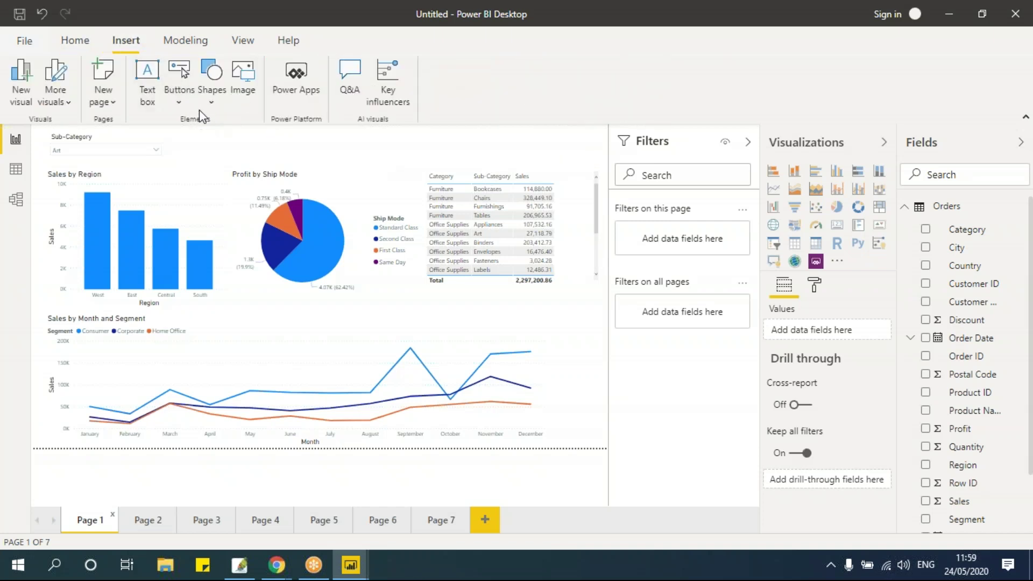
click(179, 86)
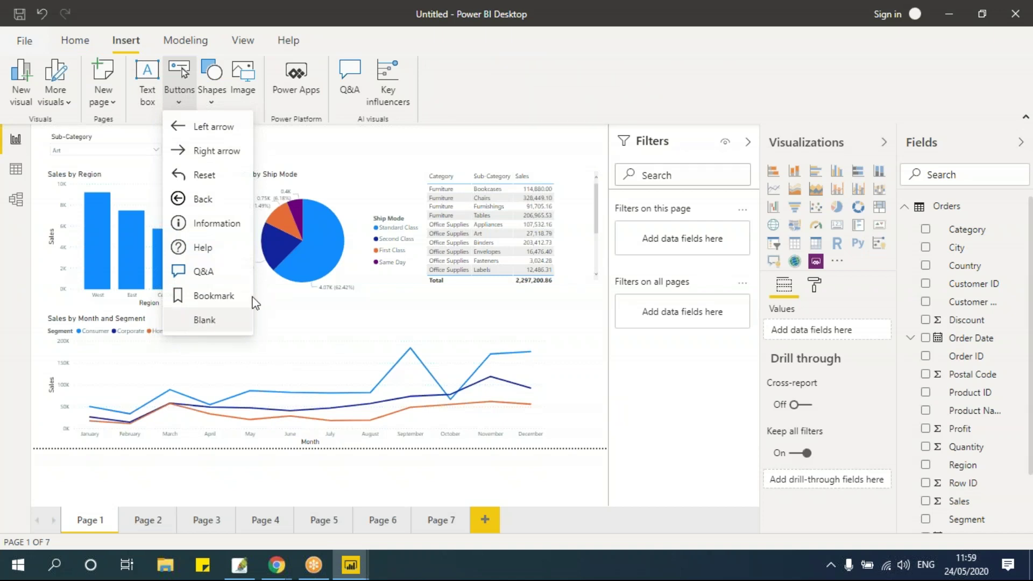
click(217, 322)
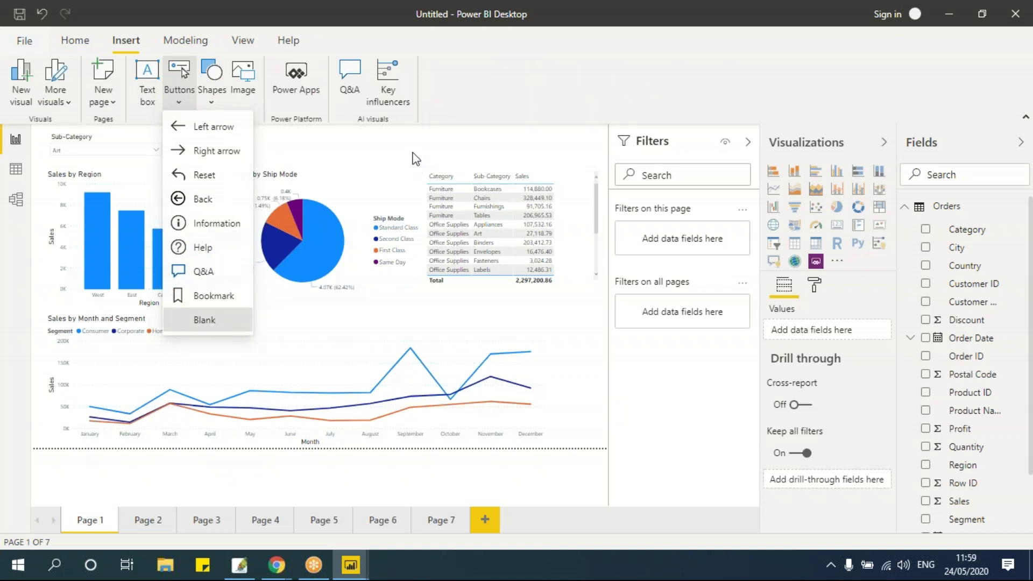
drag(59, 134, 467, 158)
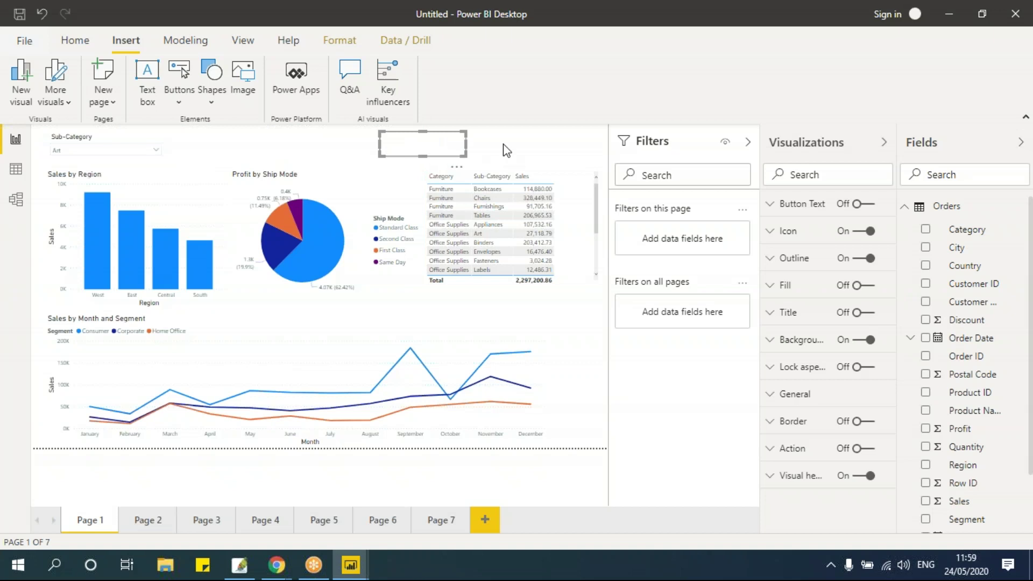
key(Escape)
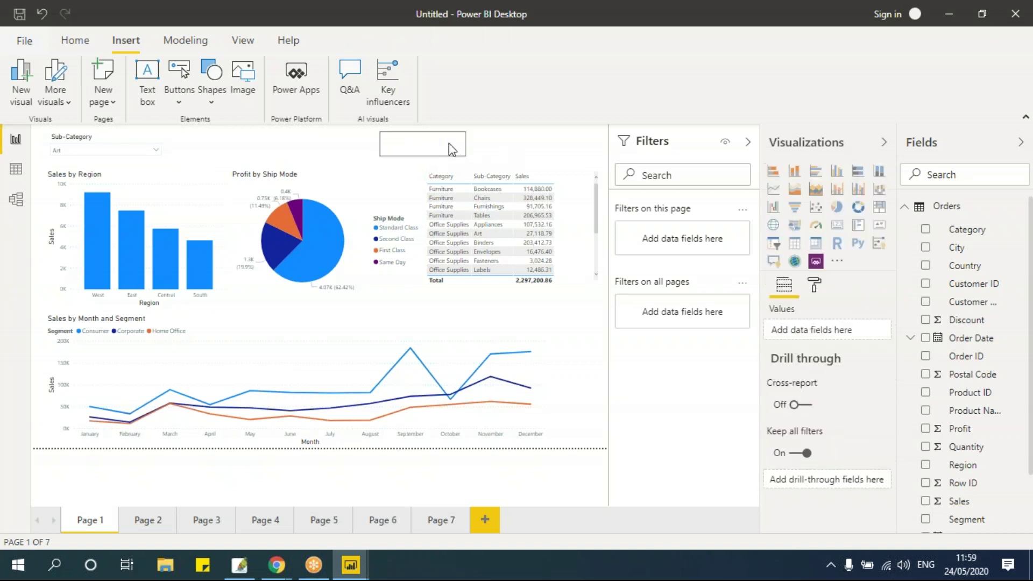
Step: Turn on Button Text for the blank button and set its text to Page 2
click(452, 150)
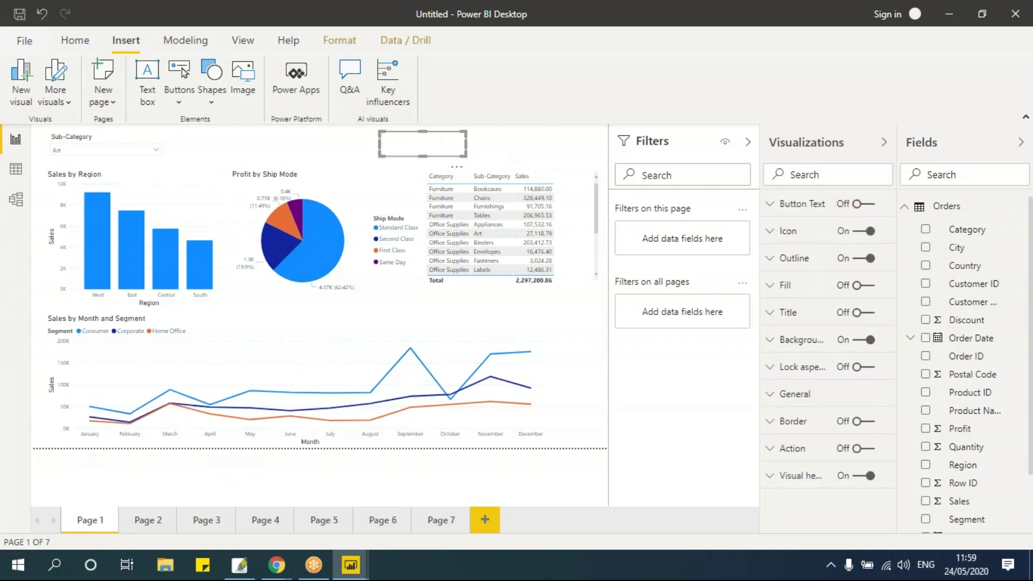
click(806, 211)
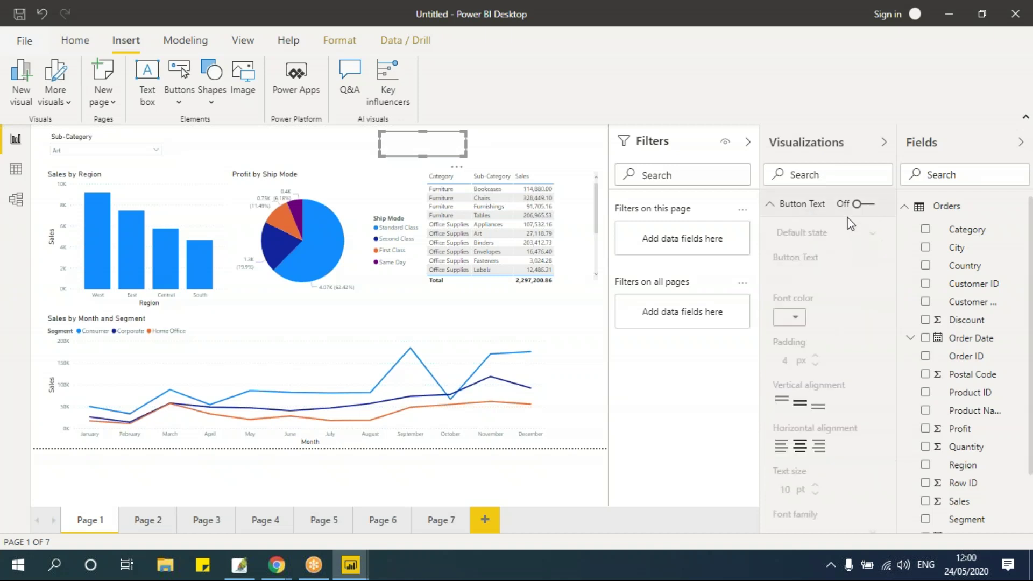
click(872, 208)
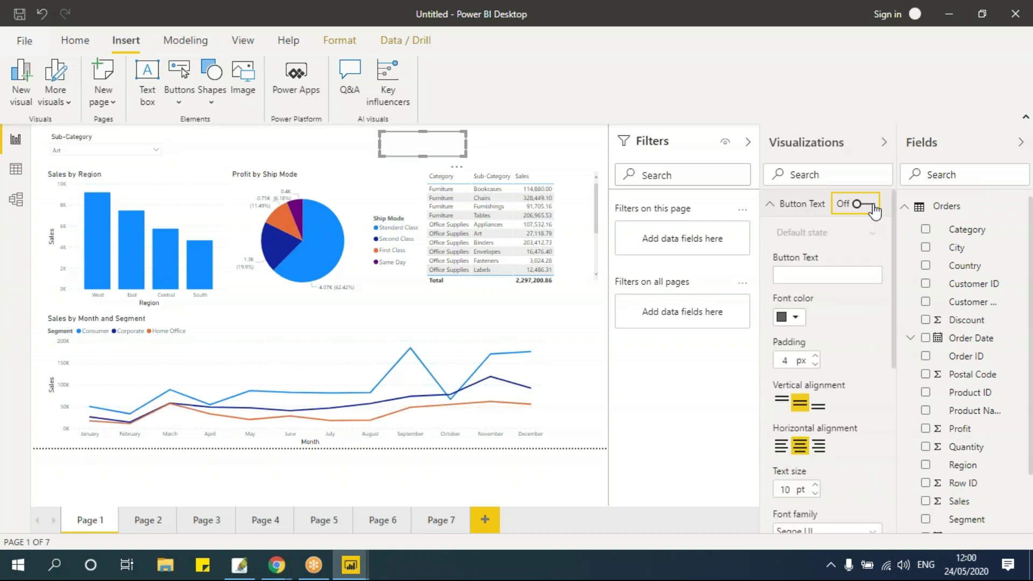
click(836, 275)
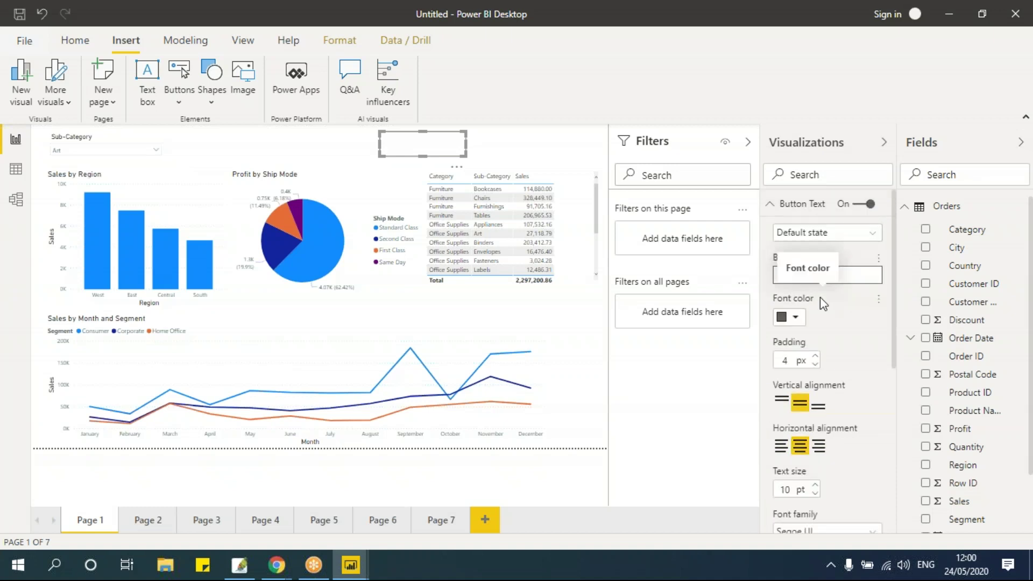
text(Page 2)
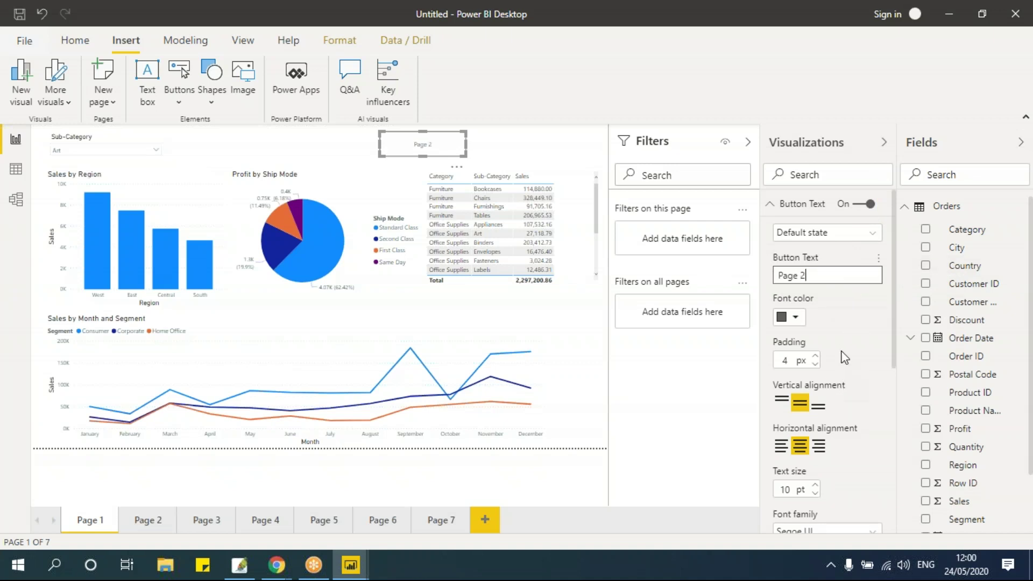
Step: Increase the Page 2 button's text size to 20 pt and reselect the button to show its formatting options
scroll(867, 406, down, 2)
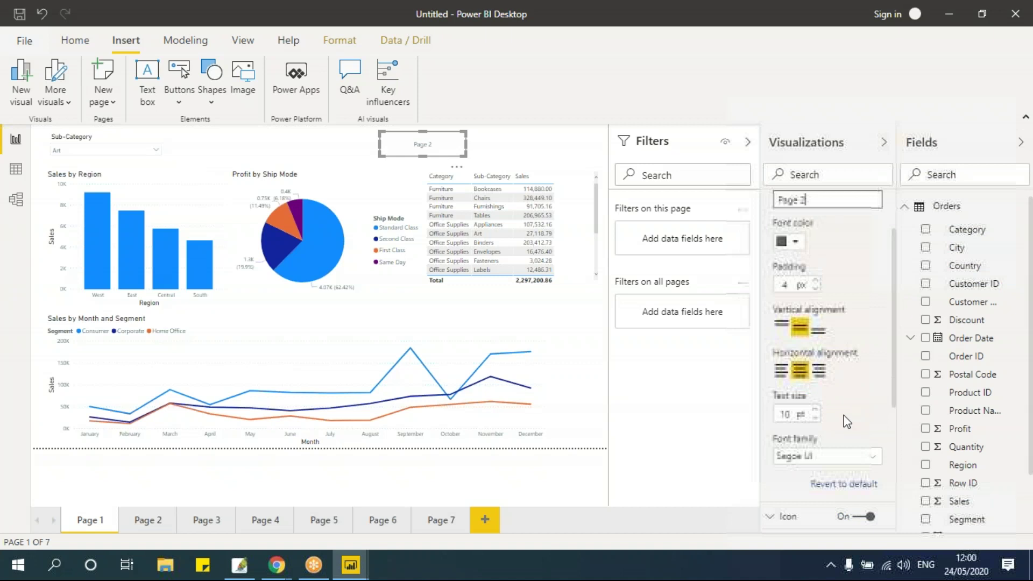
click(815, 409)
click(814, 410)
click(815, 409)
click(815, 409)
click(815, 410)
click(815, 409)
click(814, 409)
click(815, 409)
click(815, 409)
key(Up)
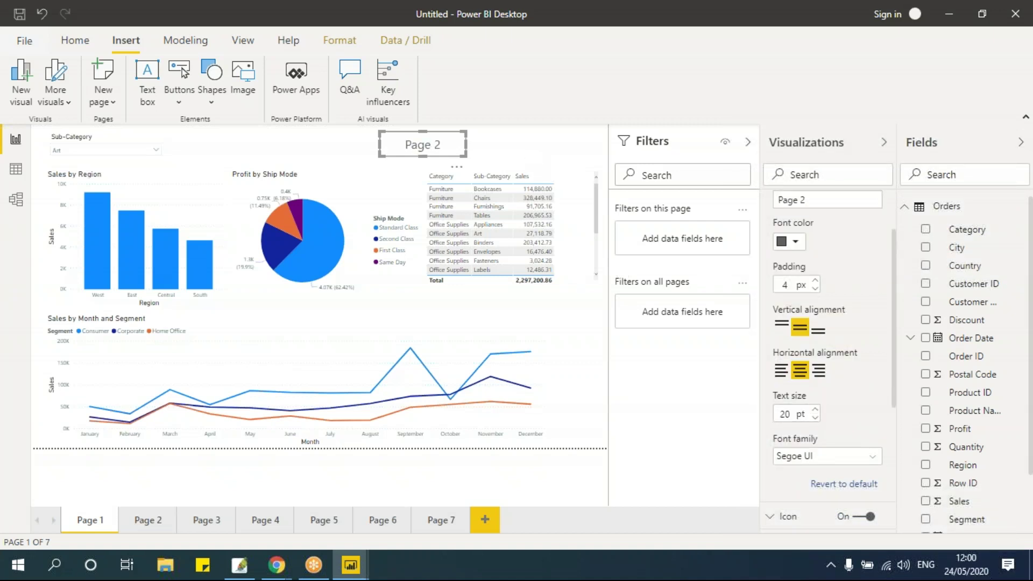
click(513, 143)
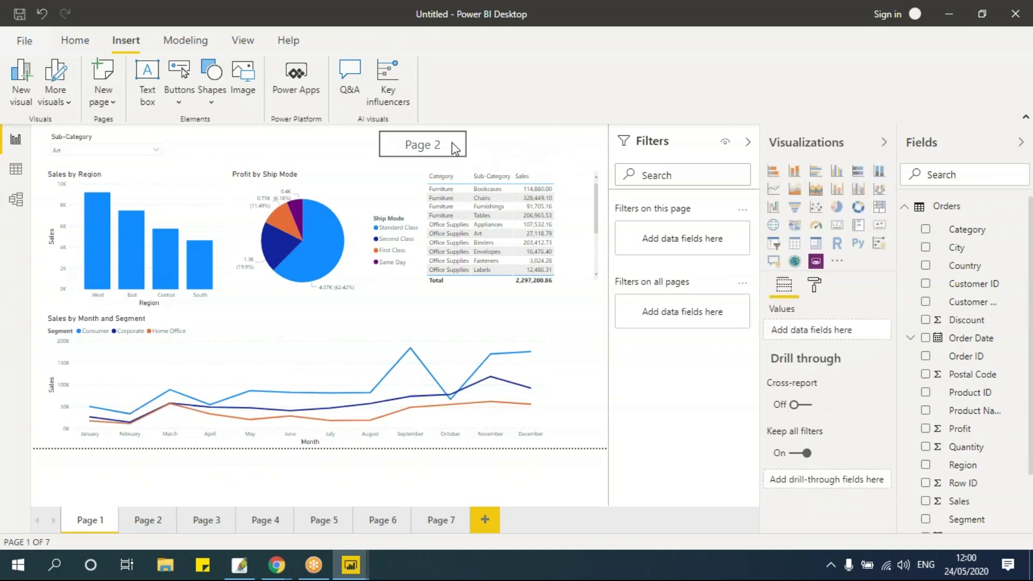
click(454, 144)
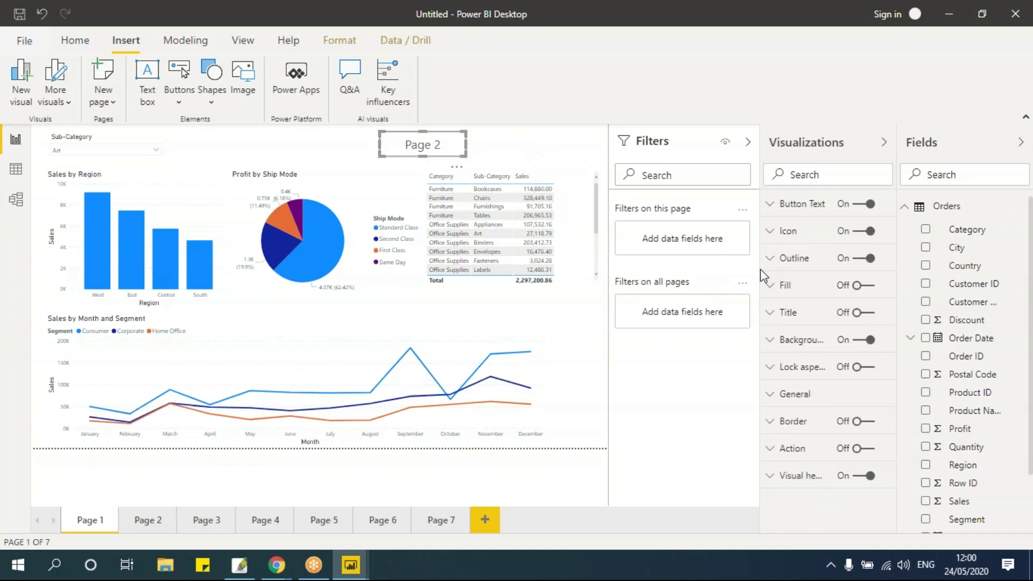
Step: Set the Page 2 button text's font color for the On hover state to a dark shade of the orange theme color
click(807, 204)
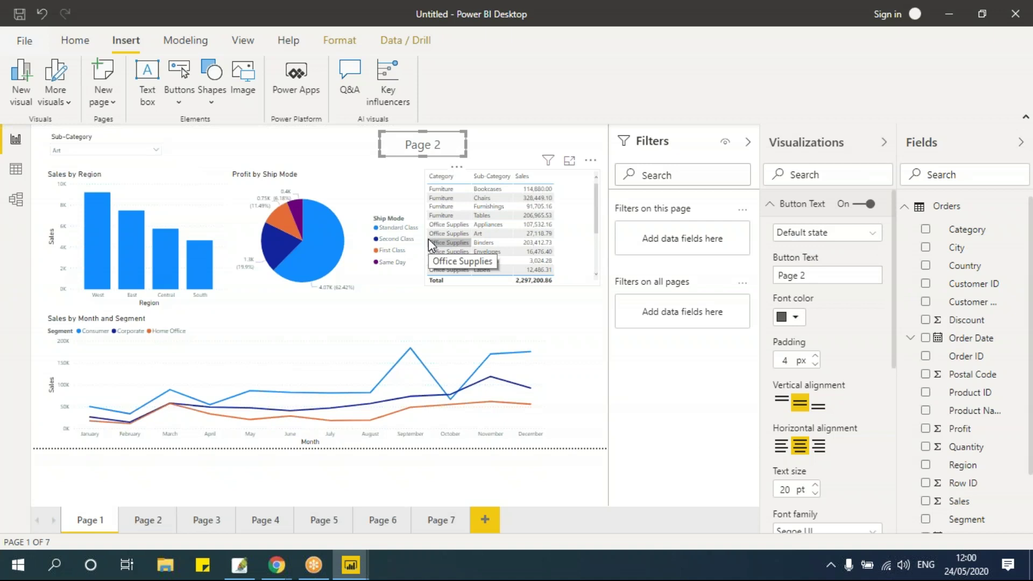
click(837, 237)
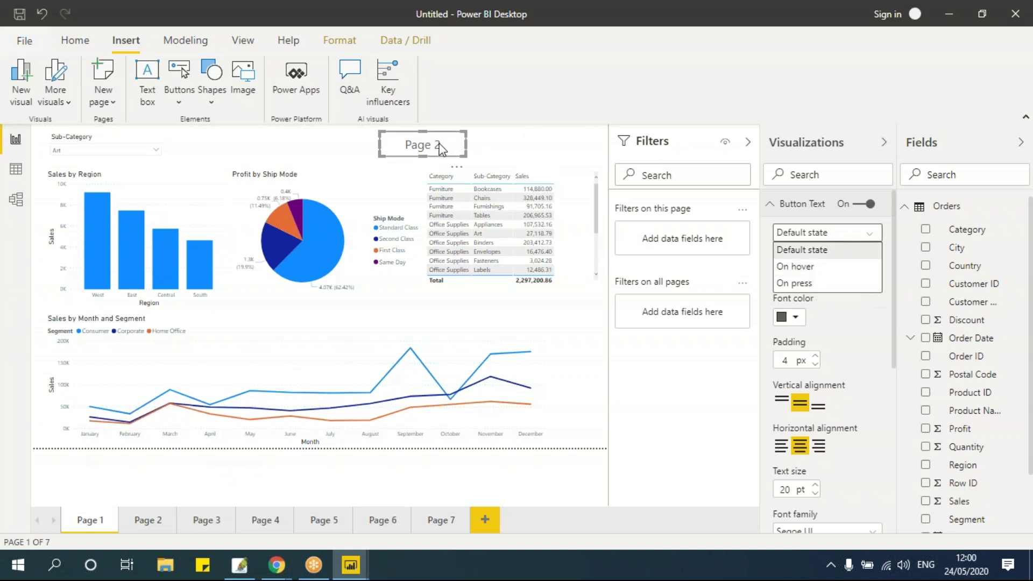
click(804, 267)
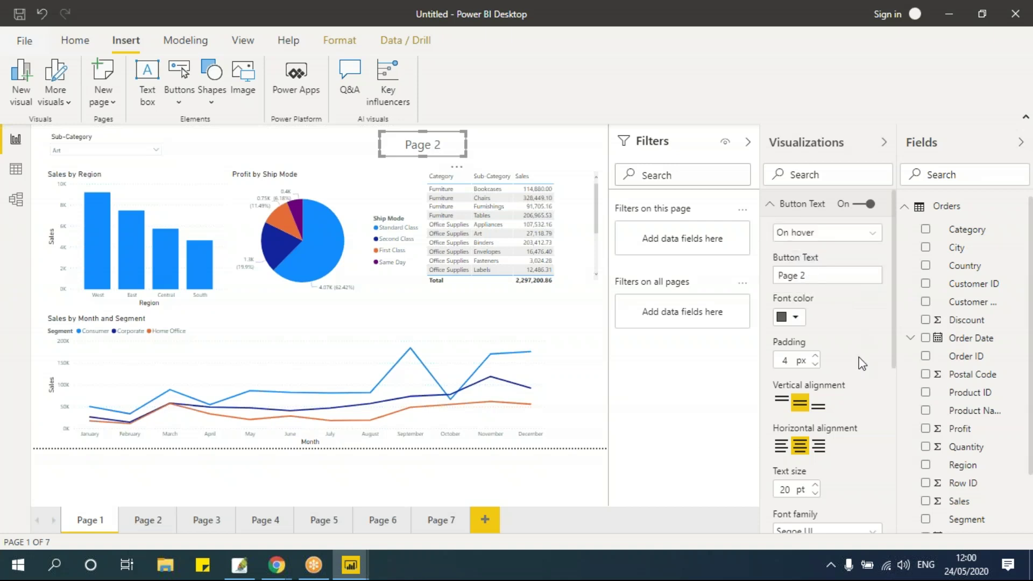
scroll(862, 364, down, 3)
scroll(862, 363, up, 2)
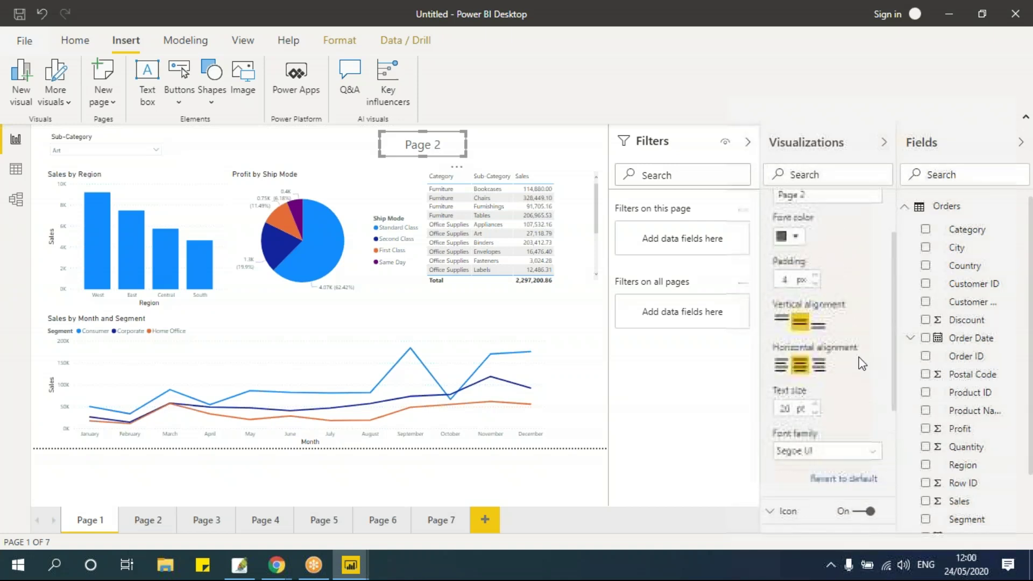
scroll(862, 364, up, 2)
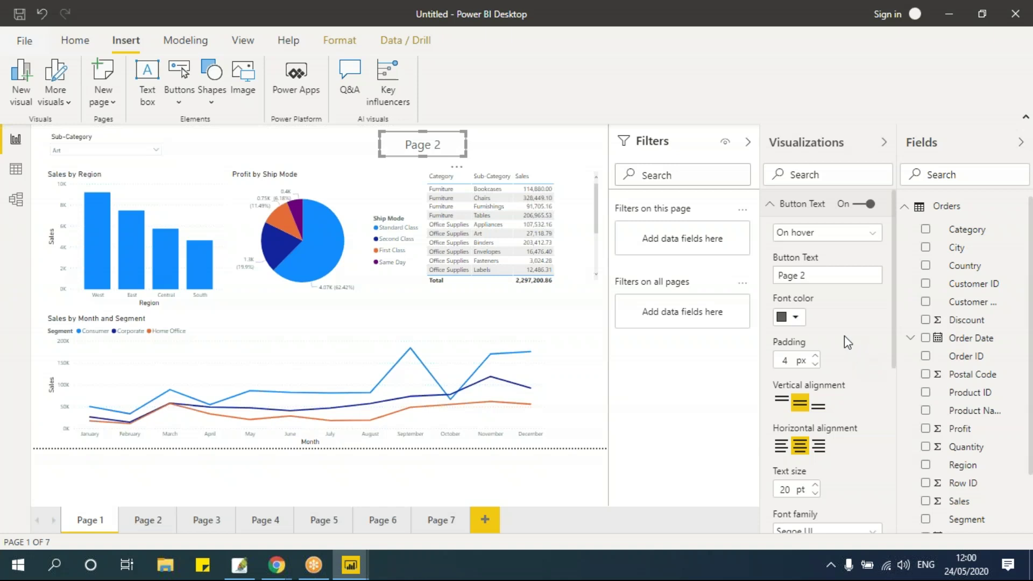
click(796, 318)
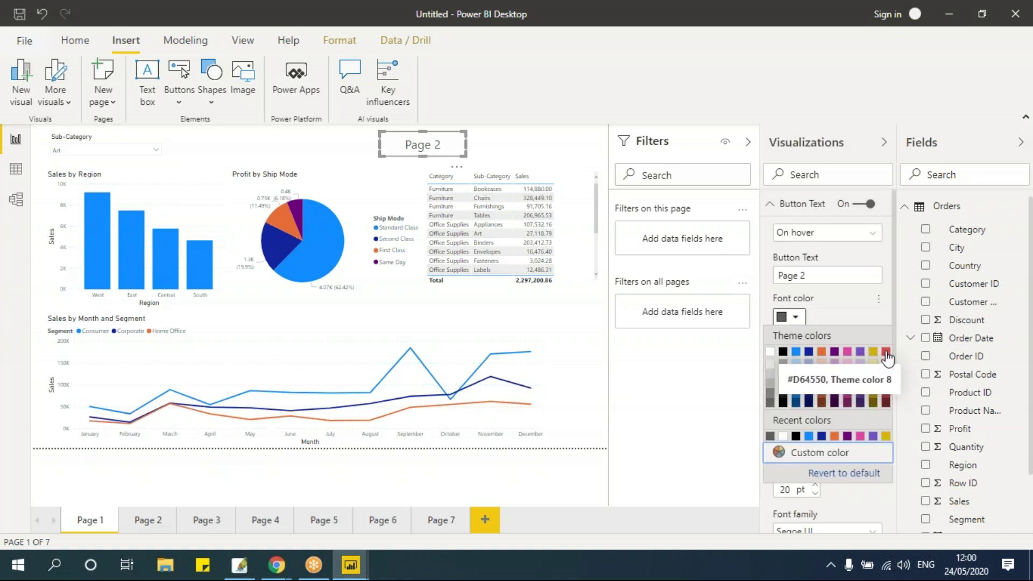
click(821, 403)
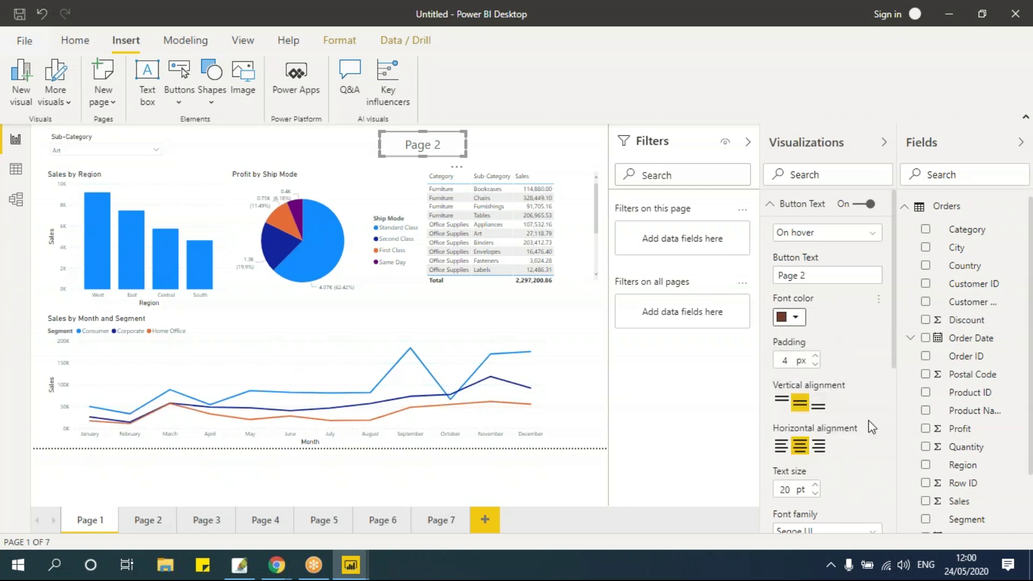
Step: Increase the Page 2 button's On hover text size to 24 pt
scroll(868, 420, down, 2)
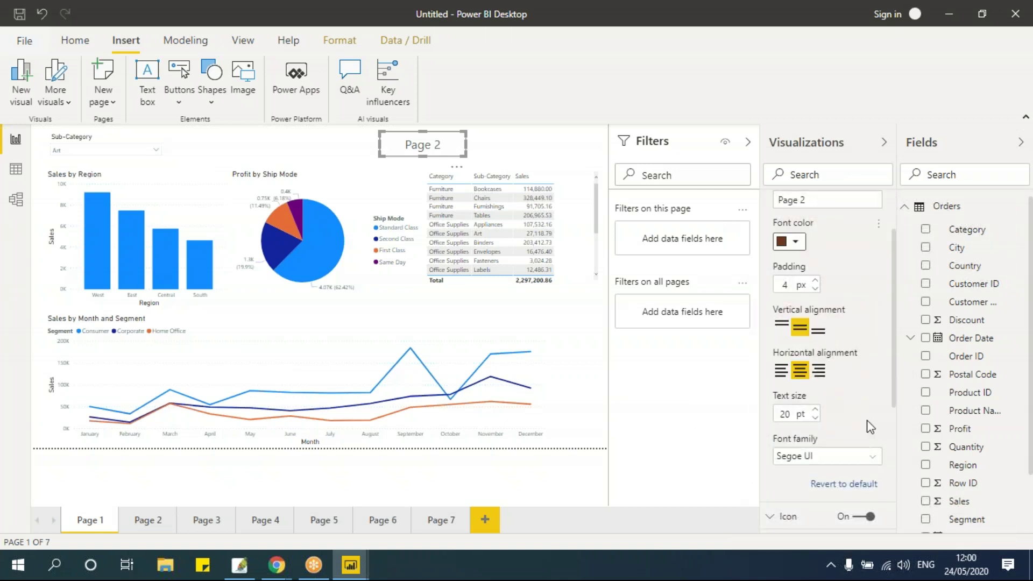
click(815, 411)
scroll(817, 417, up, 2)
Step: Set the Page 2 button text's font color for the On press state to dark blue
click(814, 234)
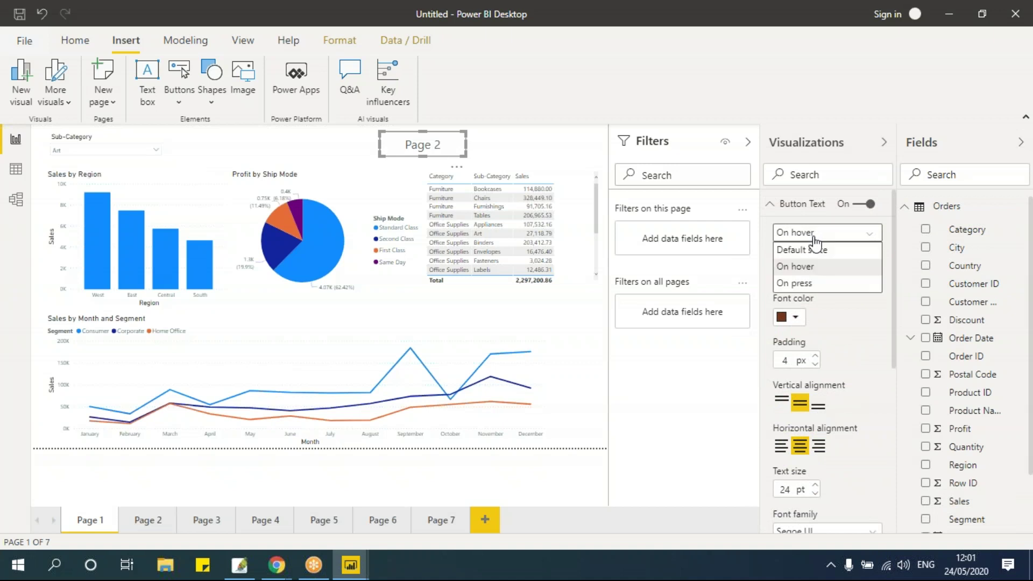
click(807, 283)
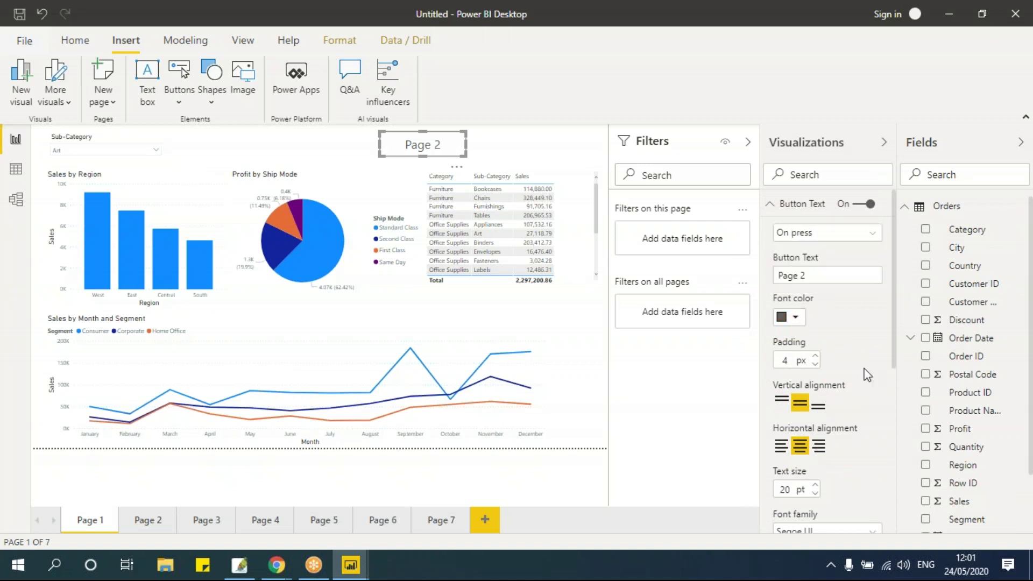
click(794, 318)
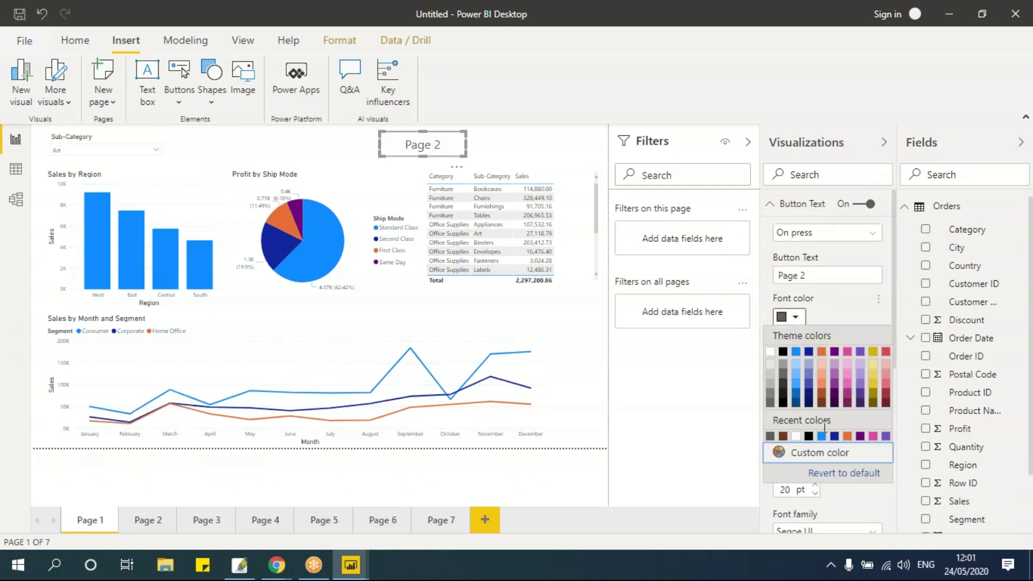
click(834, 436)
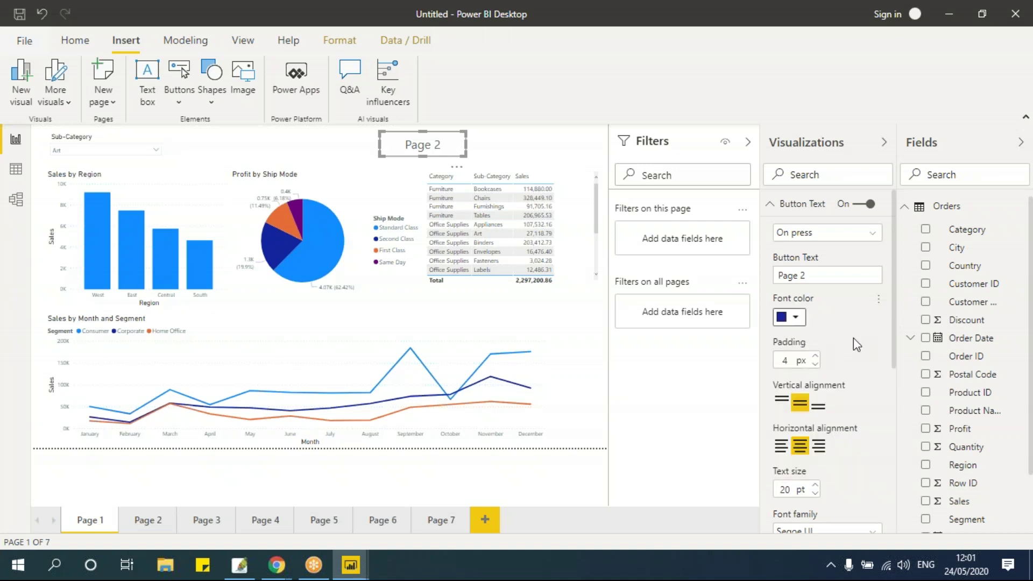
scroll(853, 338, down, 3)
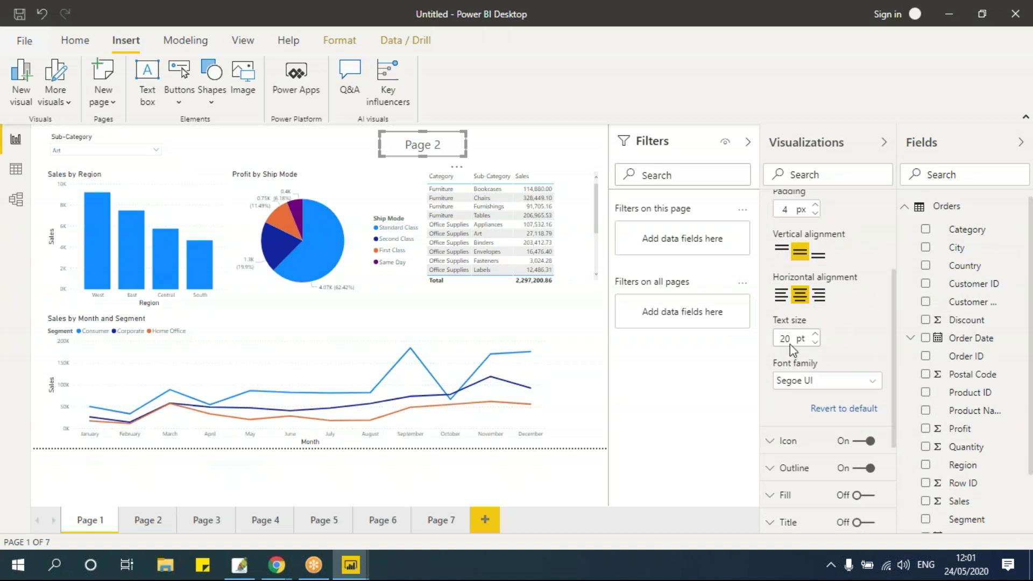
Step: Test the Page 2 button's hover and press text formatting on the report canvas
click(585, 142)
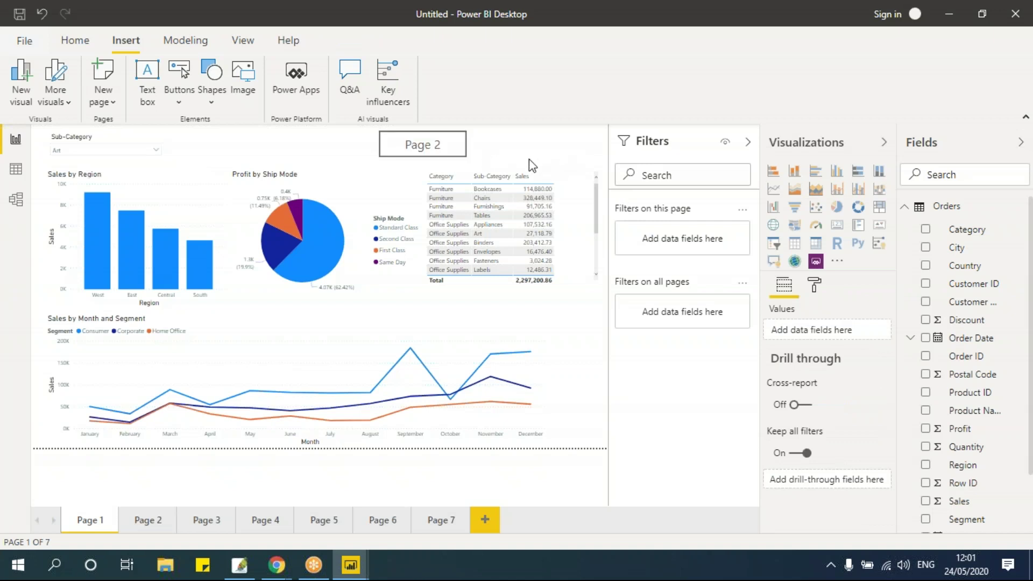
click(436, 152)
click(563, 153)
click(445, 150)
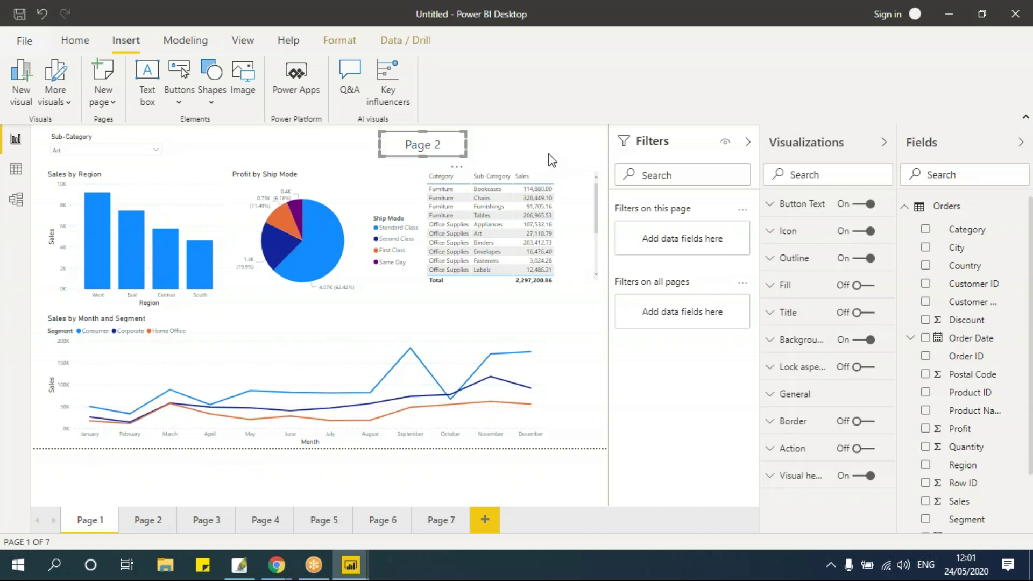
click(533, 154)
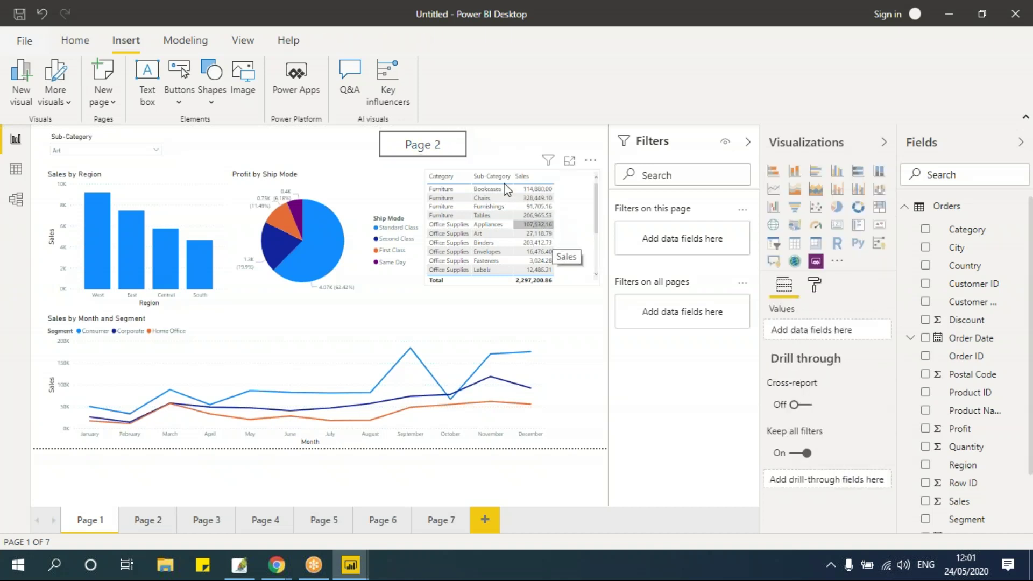
Step: Turn on Fill for the Page 2 button and check the color choices for its Default state
click(460, 145)
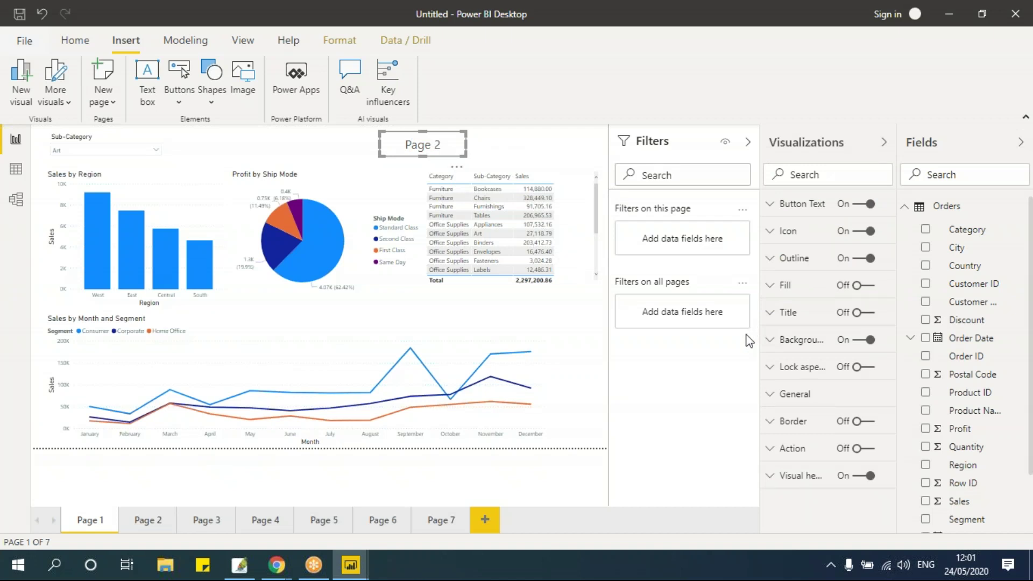
click(794, 293)
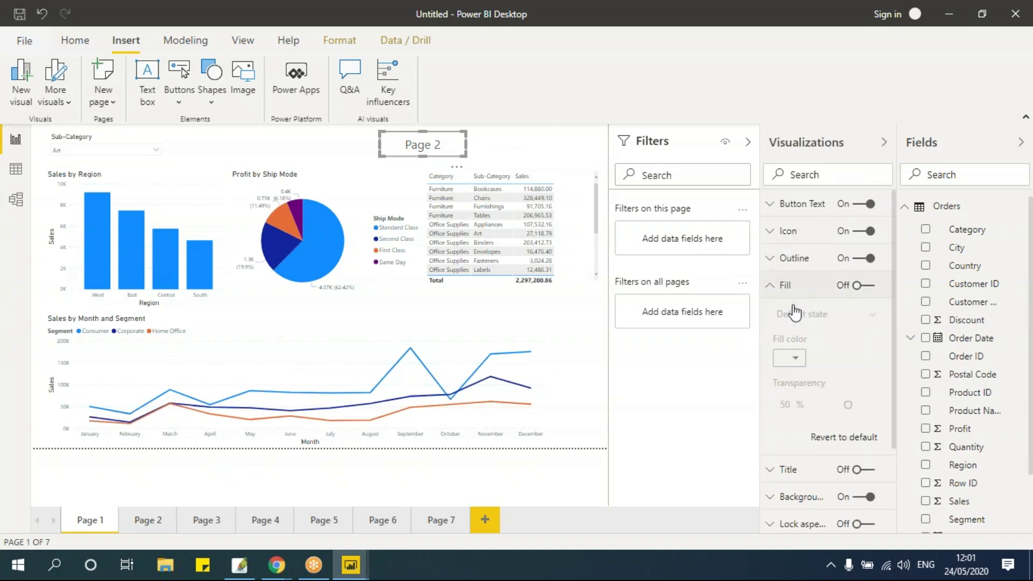
scroll(825, 360, down, 2)
scroll(825, 359, up, 2)
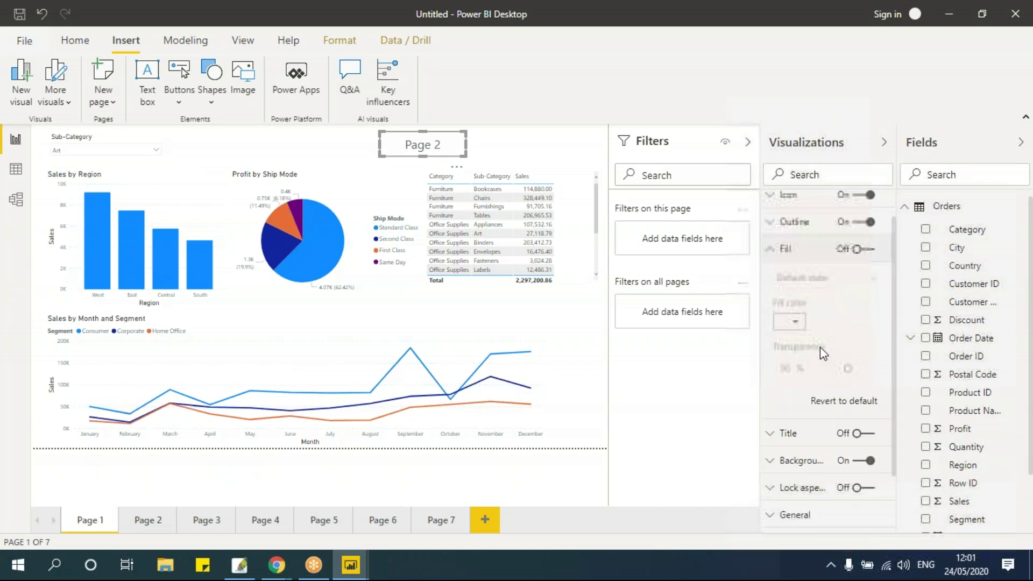
click(869, 249)
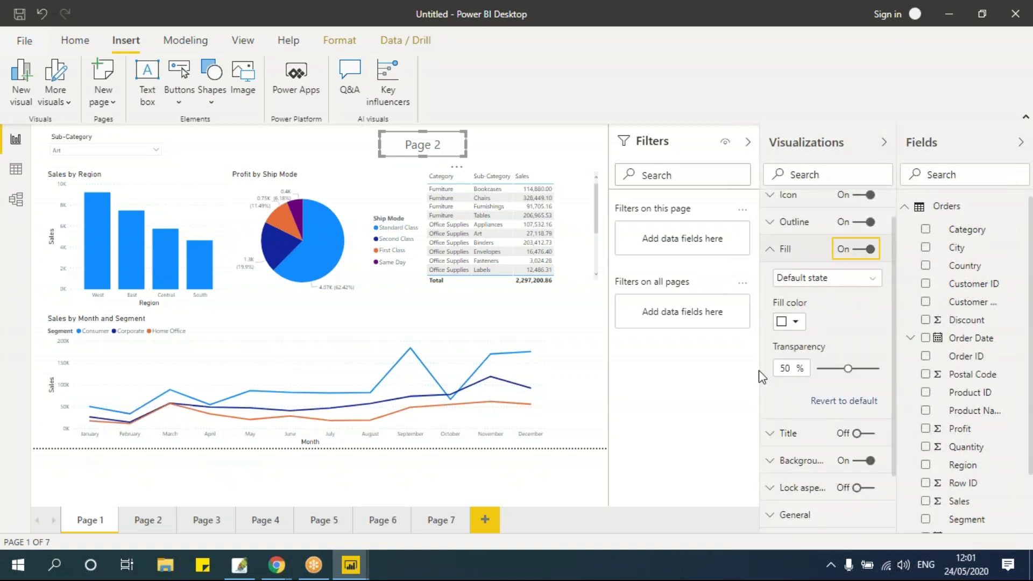
click(872, 281)
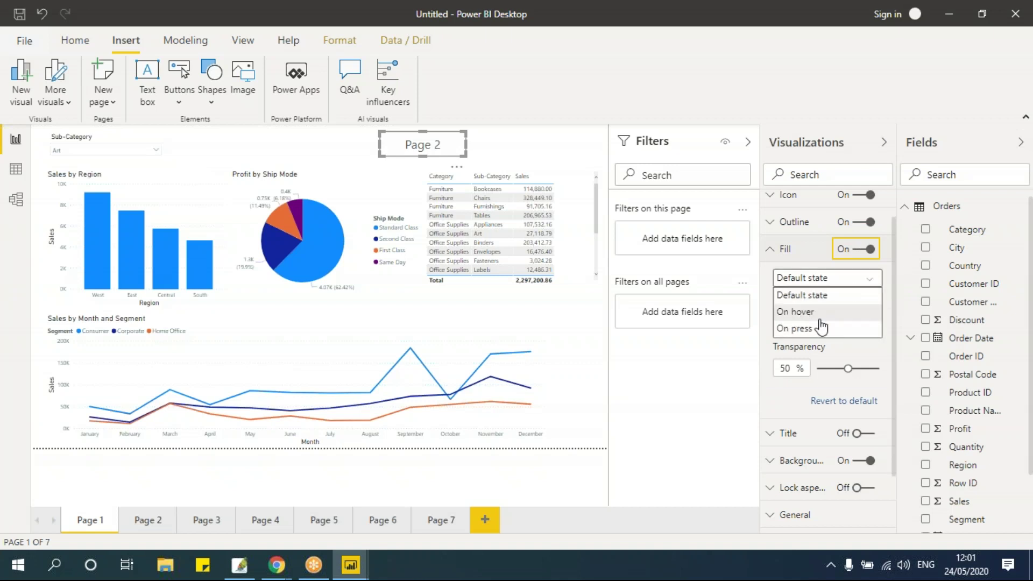
click(802, 295)
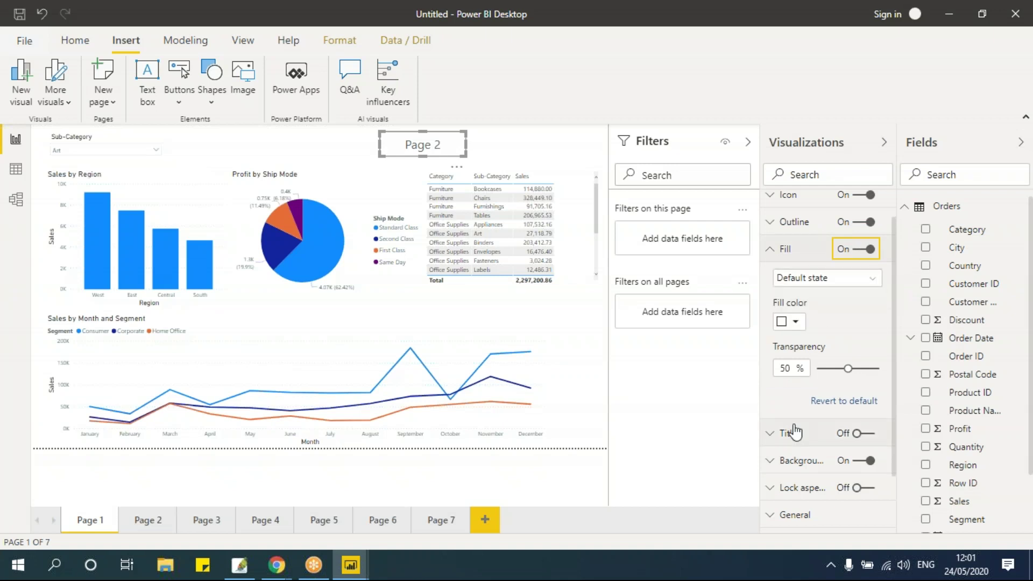
click(796, 322)
click(796, 322)
Step: Set the Page 2 button's On hover fill color to the yellow theme color
click(815, 277)
click(812, 313)
click(796, 323)
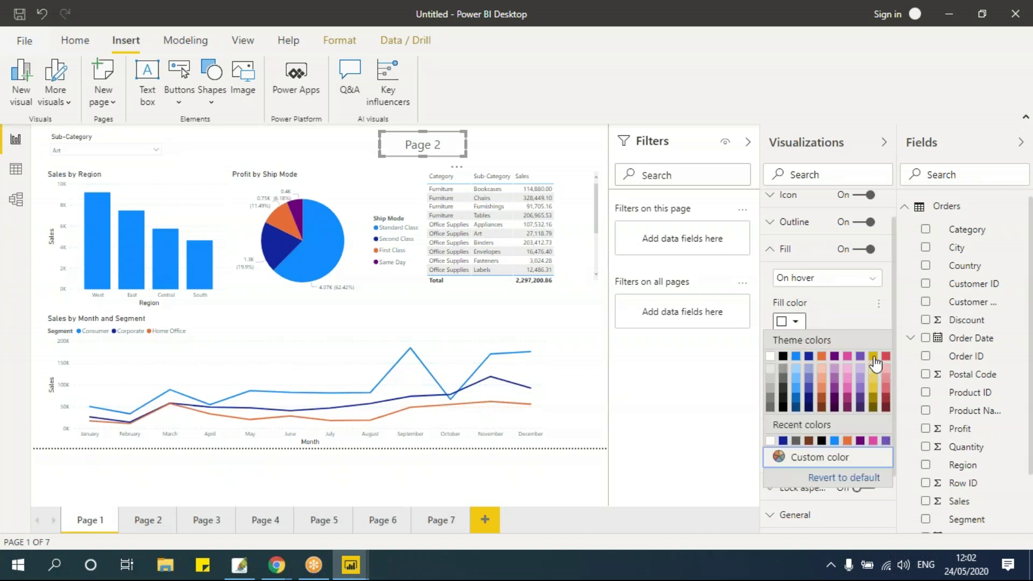
click(873, 357)
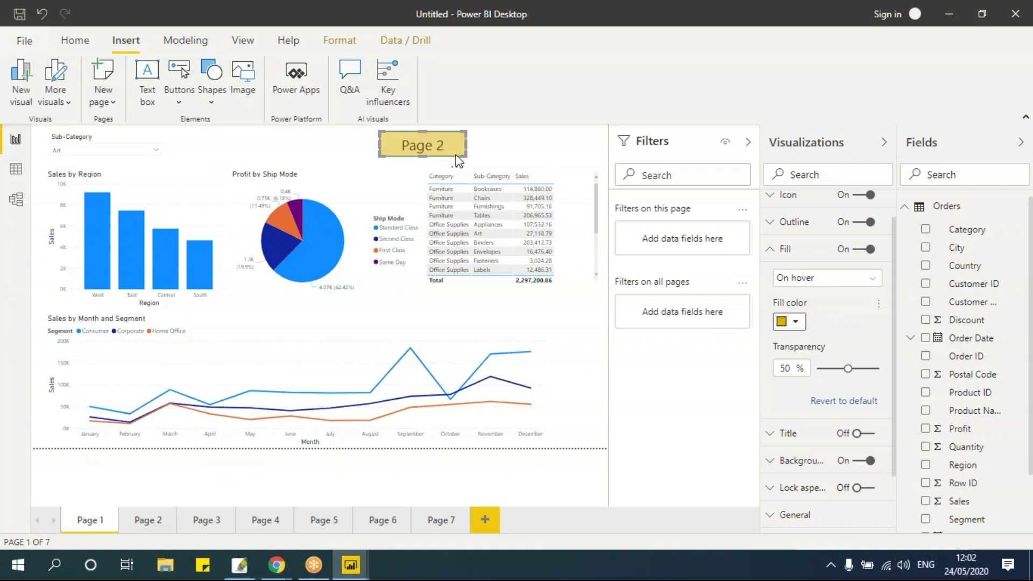
click(796, 322)
click(796, 323)
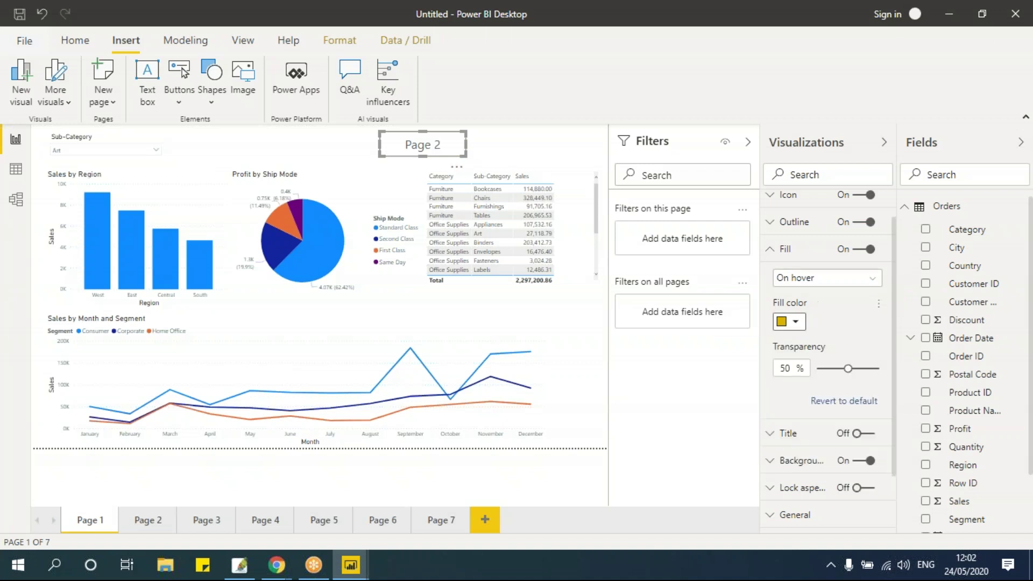
Step: Set the Page 2 button's On press fill color to the orange theme color and test it on the canvas
click(861, 278)
click(794, 329)
click(794, 322)
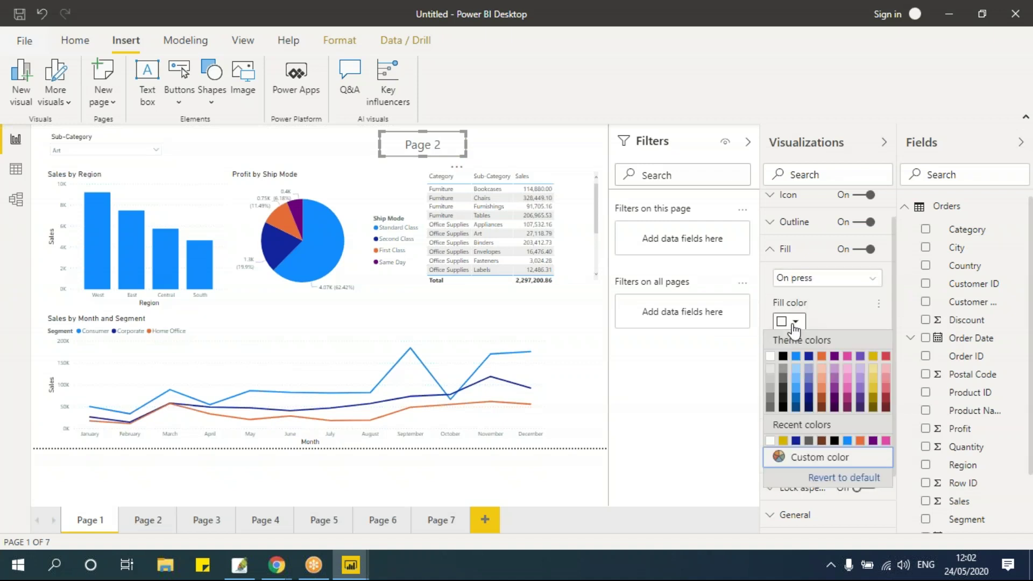
click(821, 357)
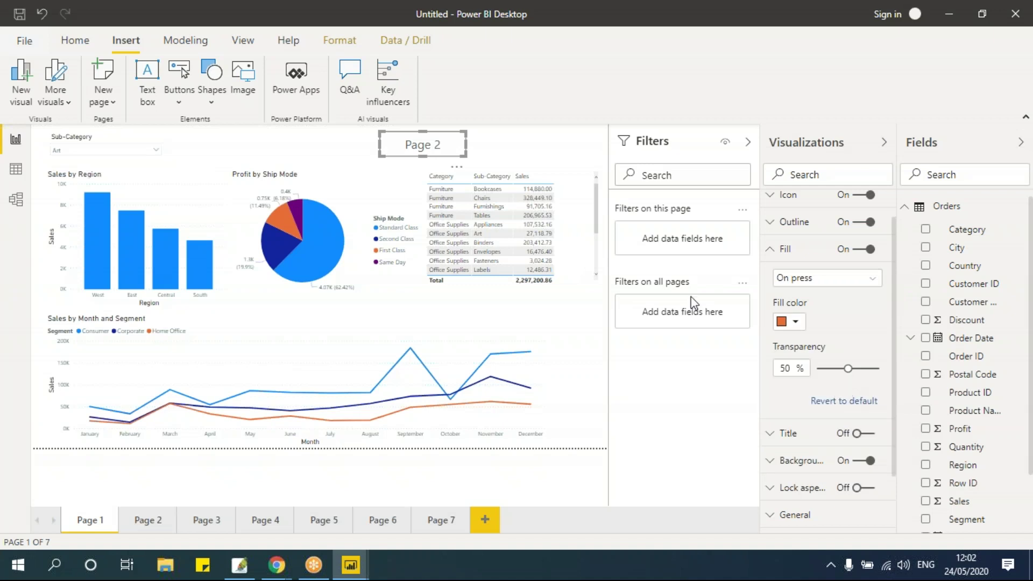
click(453, 142)
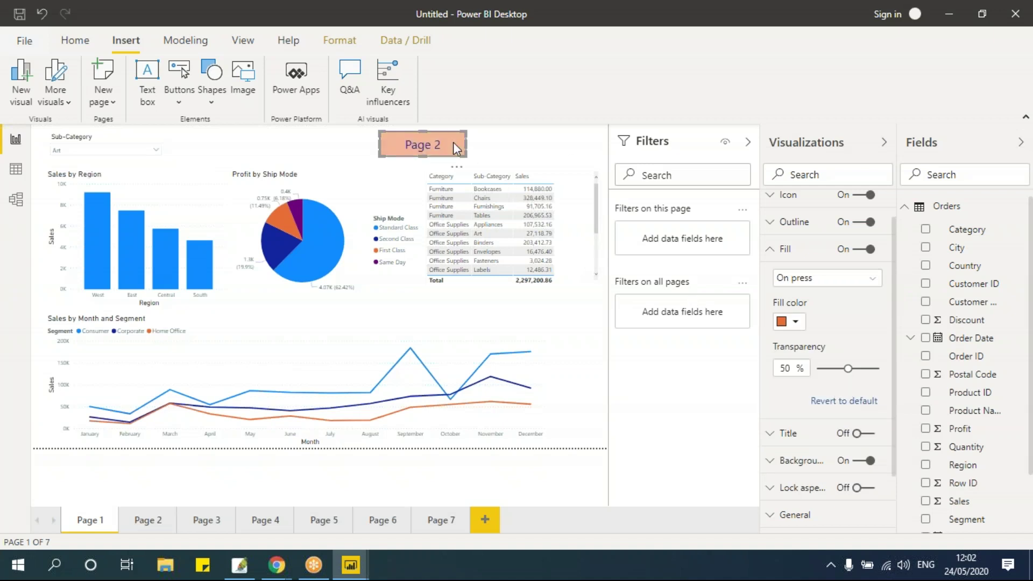
Step: Set the Page 2 button's fill transparency to 0% in the Default state and test the On hover and On press fills
click(818, 277)
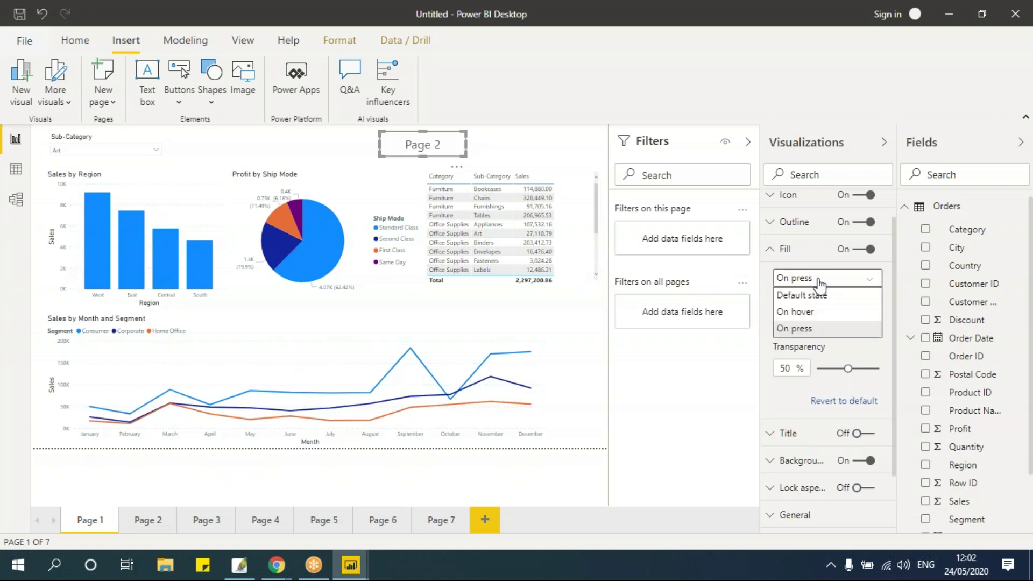
click(792, 293)
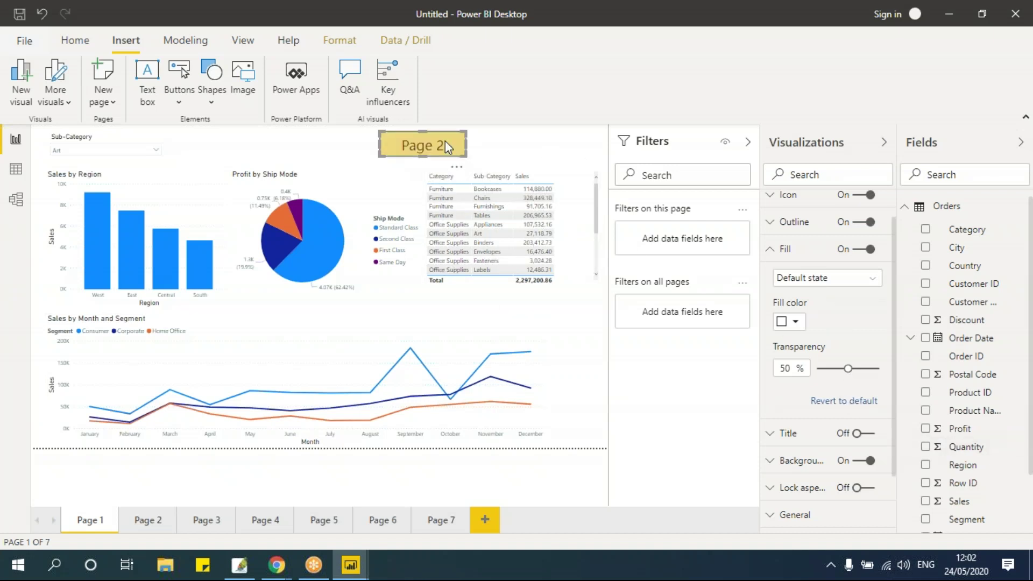
drag(848, 369, 807, 371)
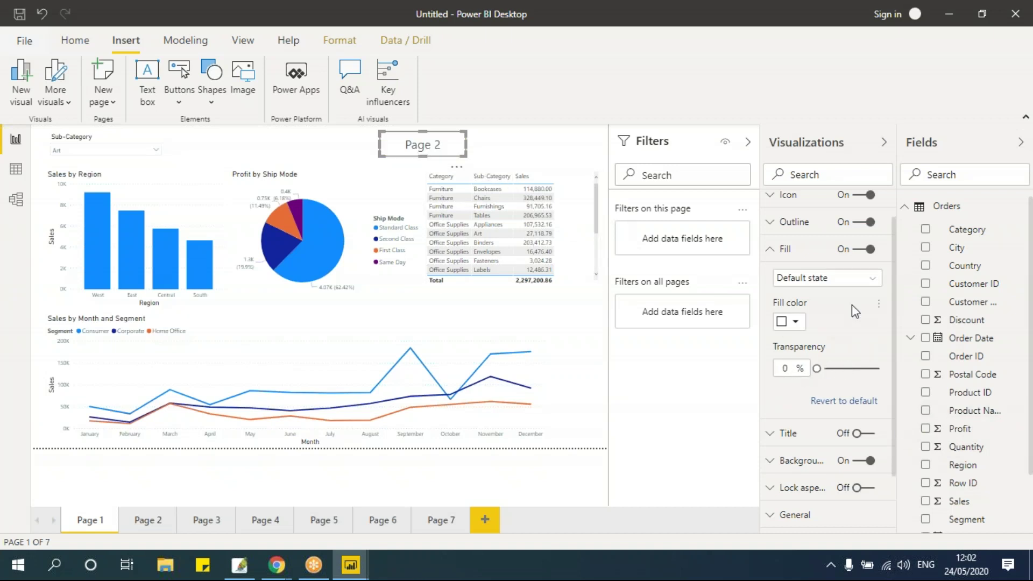
click(823, 278)
click(829, 314)
click(812, 289)
click(819, 328)
click(452, 143)
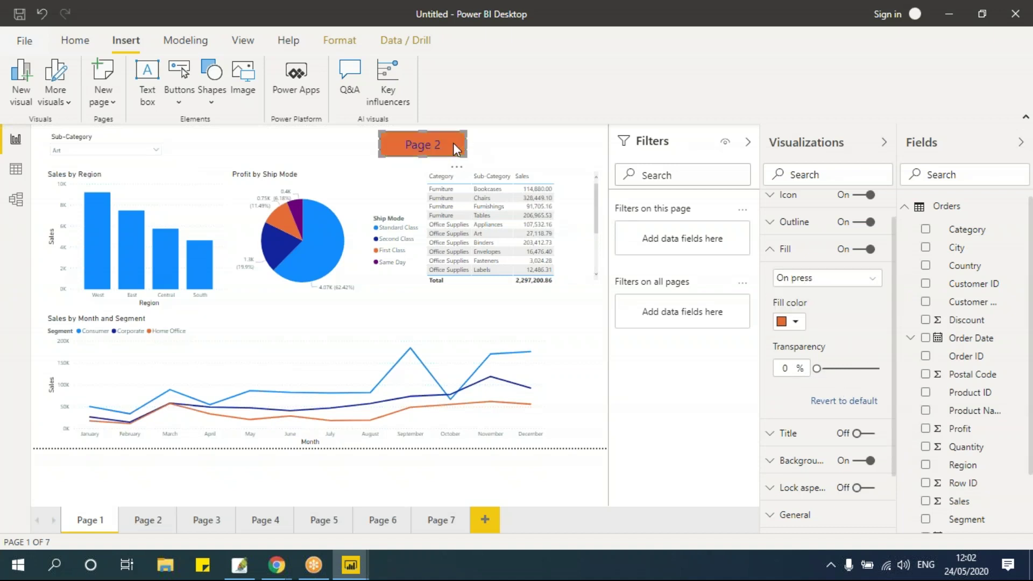
Step: Raise the Page 2 button's fill transparency to 81% in the Default state
click(818, 279)
click(820, 293)
drag(821, 373, 868, 390)
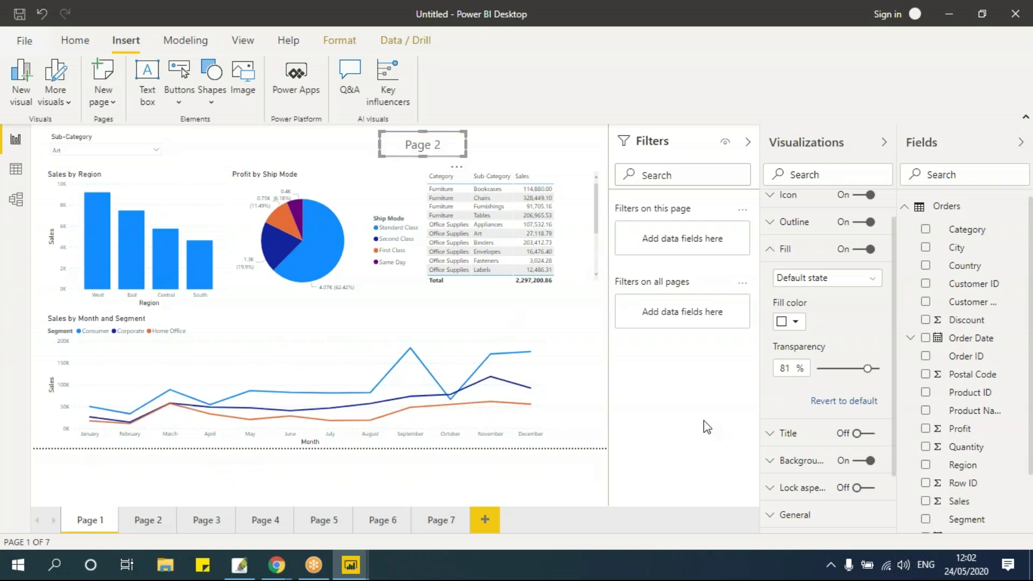
Step: Lower the Page 2 button's fill transparency to its minimum in the On press state and test the button
click(839, 280)
click(844, 325)
drag(867, 370, 816, 369)
click(455, 154)
Step: Turn on the Page 2 button's action, with type Bookmark and the Page 2 bookmark as its target
click(781, 251)
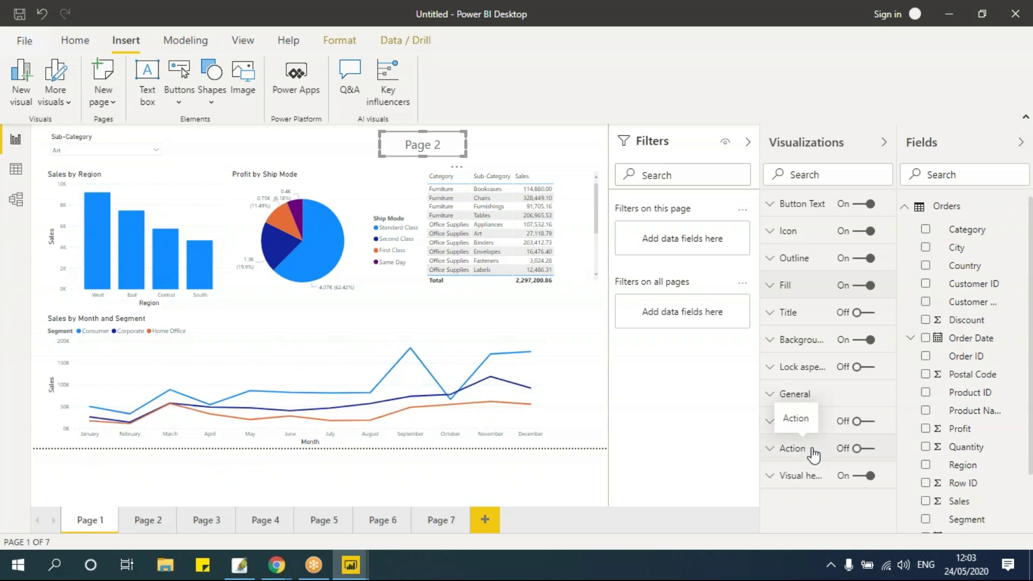
click(869, 452)
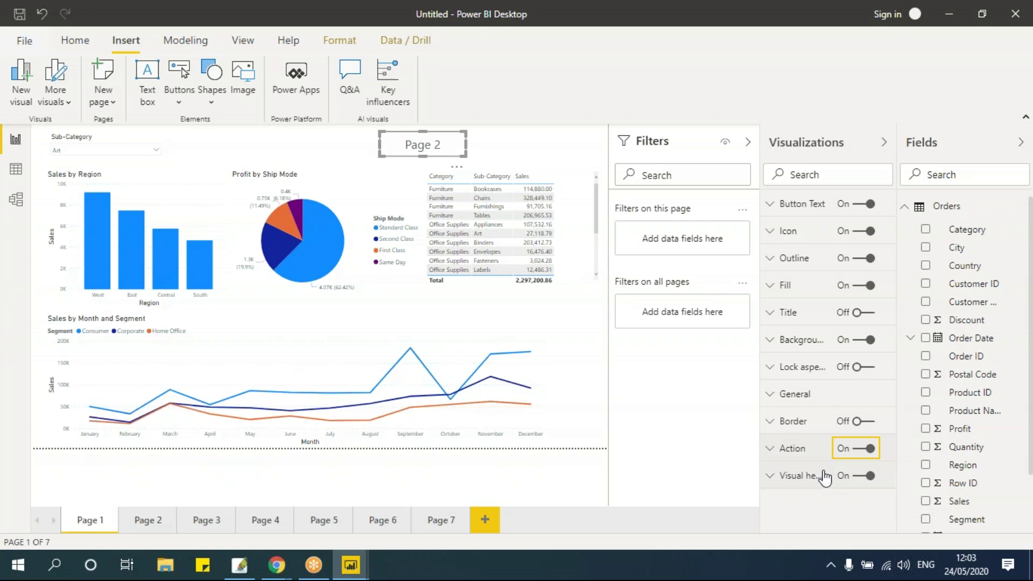
click(810, 453)
scroll(807, 436, down, 2)
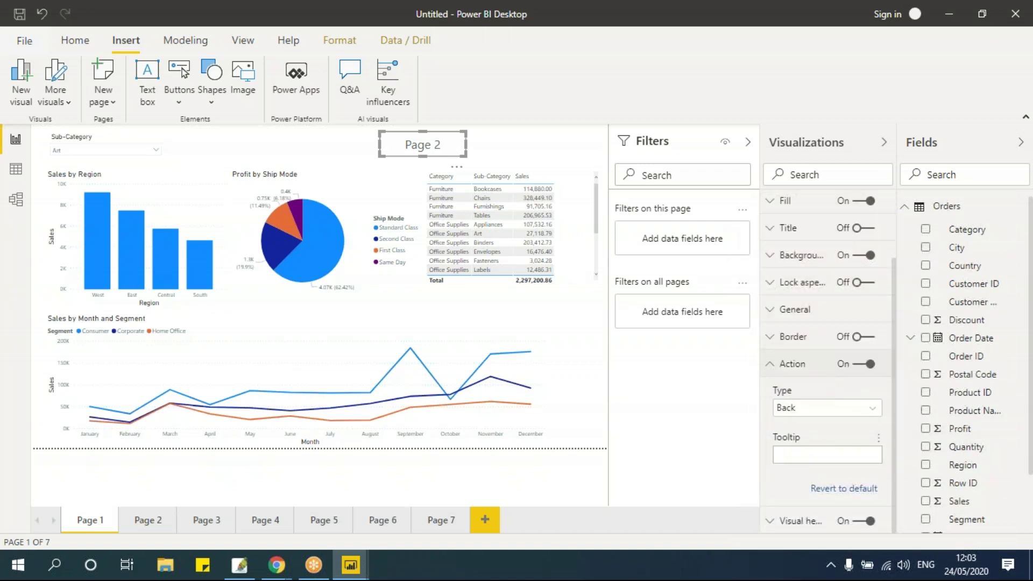
click(807, 413)
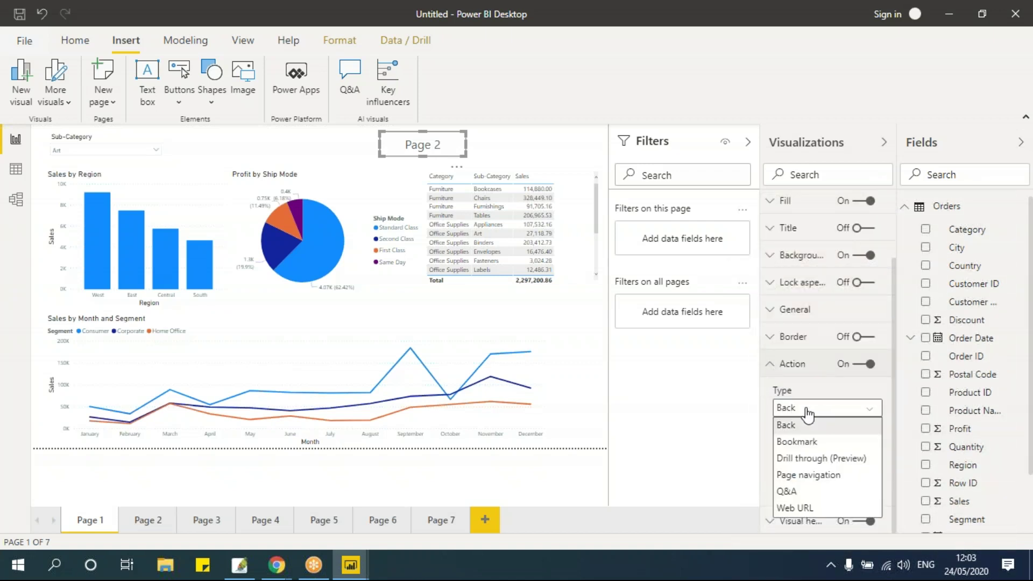
click(810, 443)
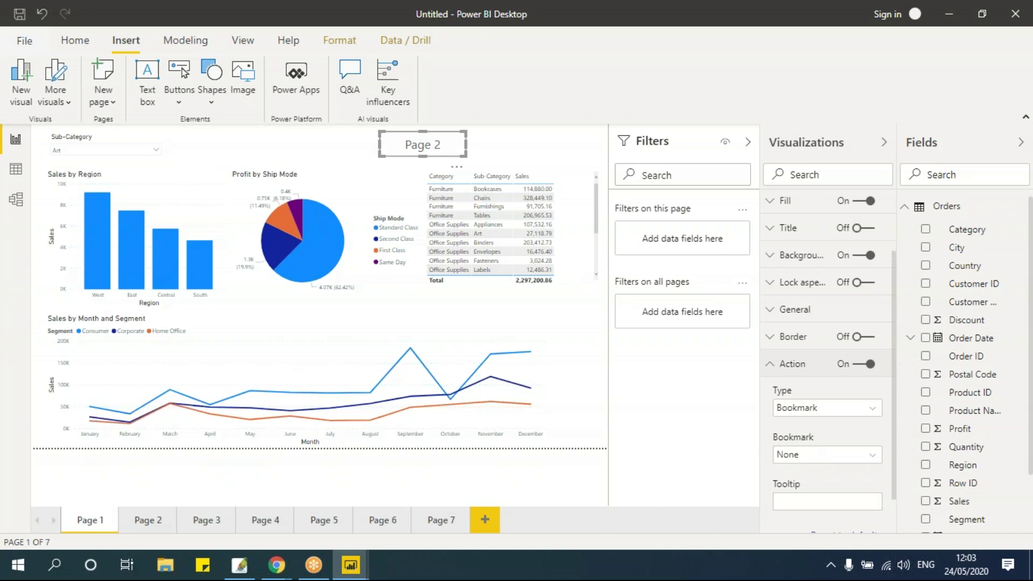
click(810, 462)
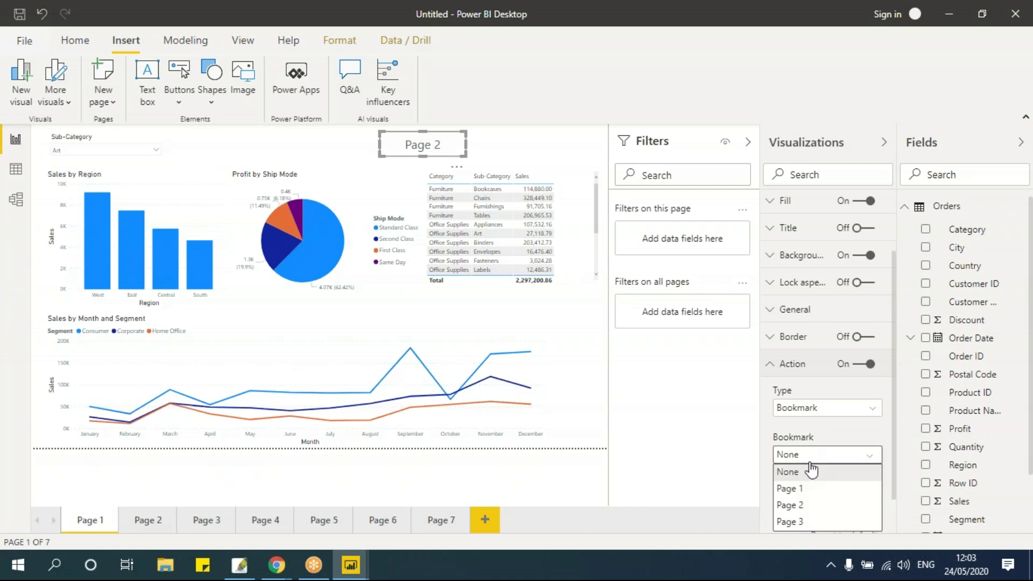
click(805, 507)
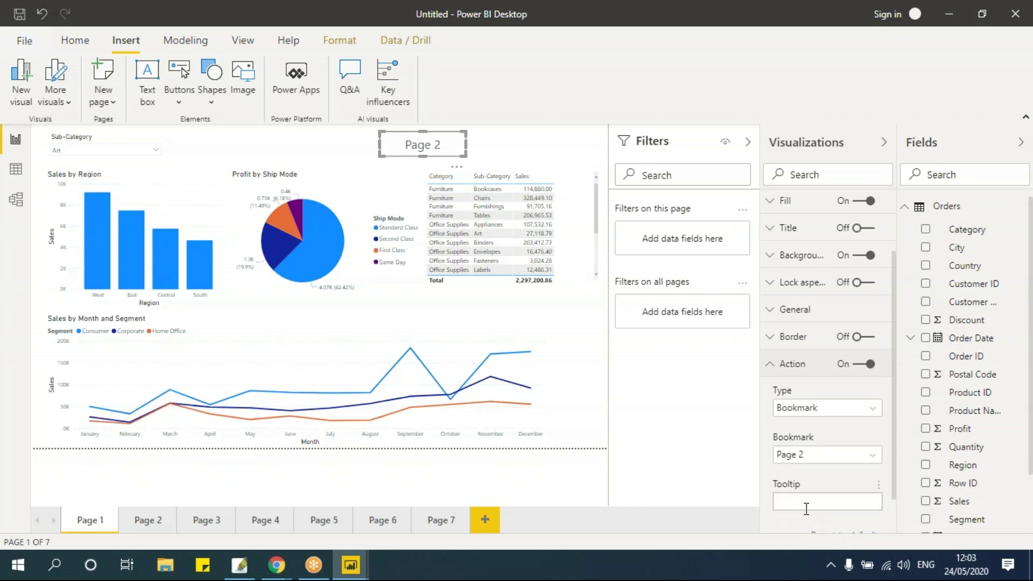
click(521, 134)
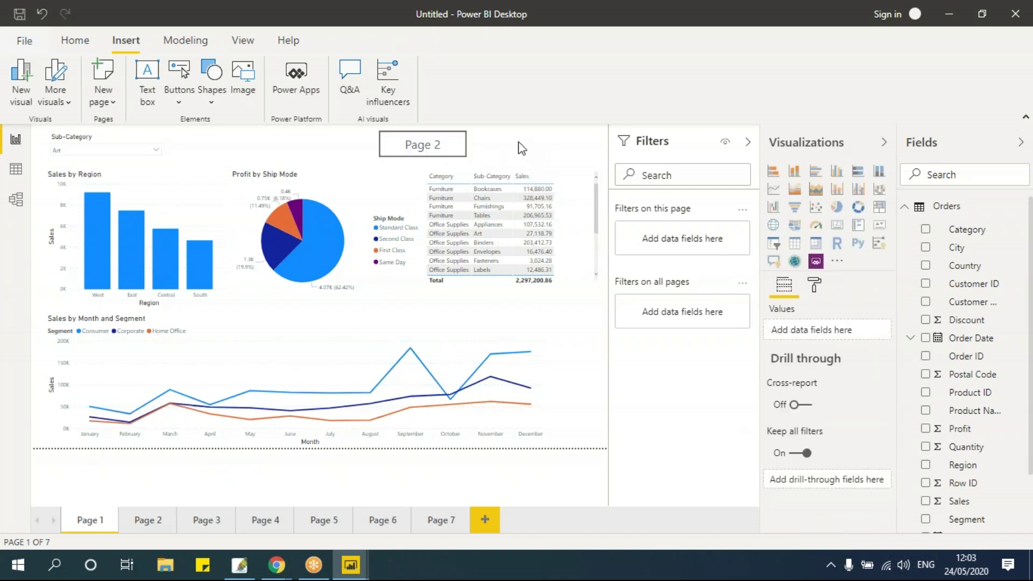
Step: Duplicate the Page 2 button, place the copy directly beside the original, and set the copy's text to Page 3
click(461, 144)
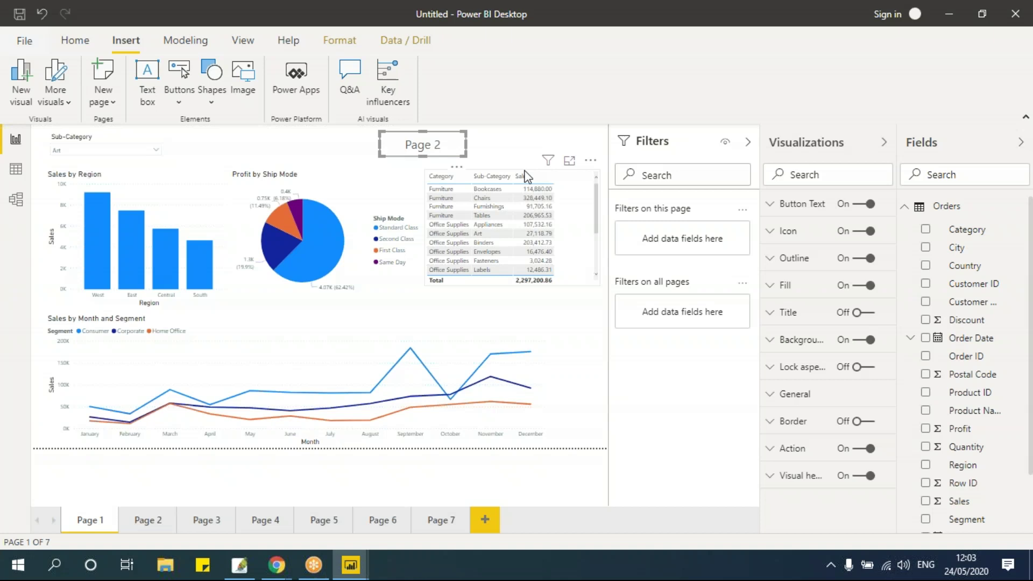
drag(461, 147, 547, 134)
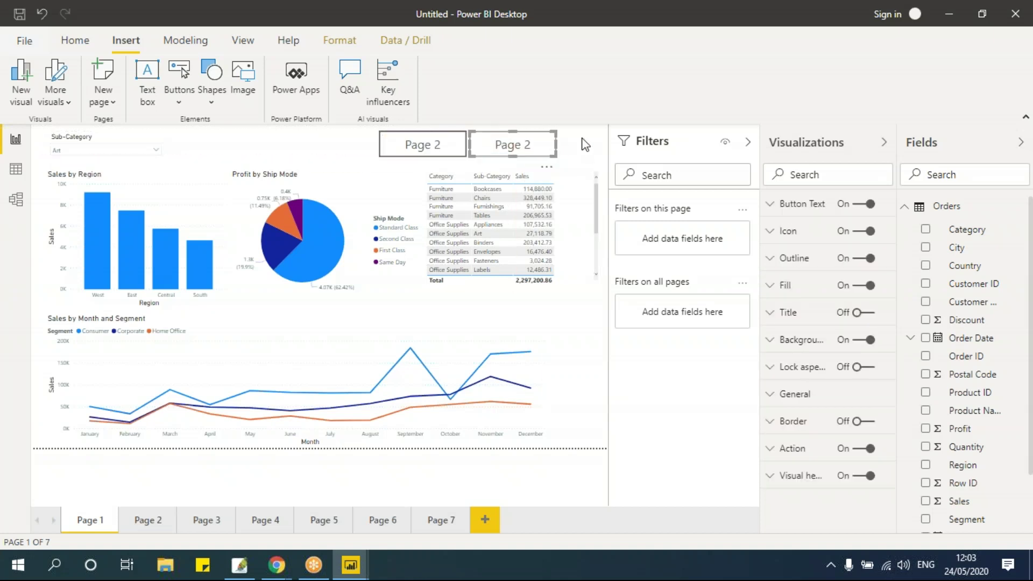
click(810, 204)
click(825, 276)
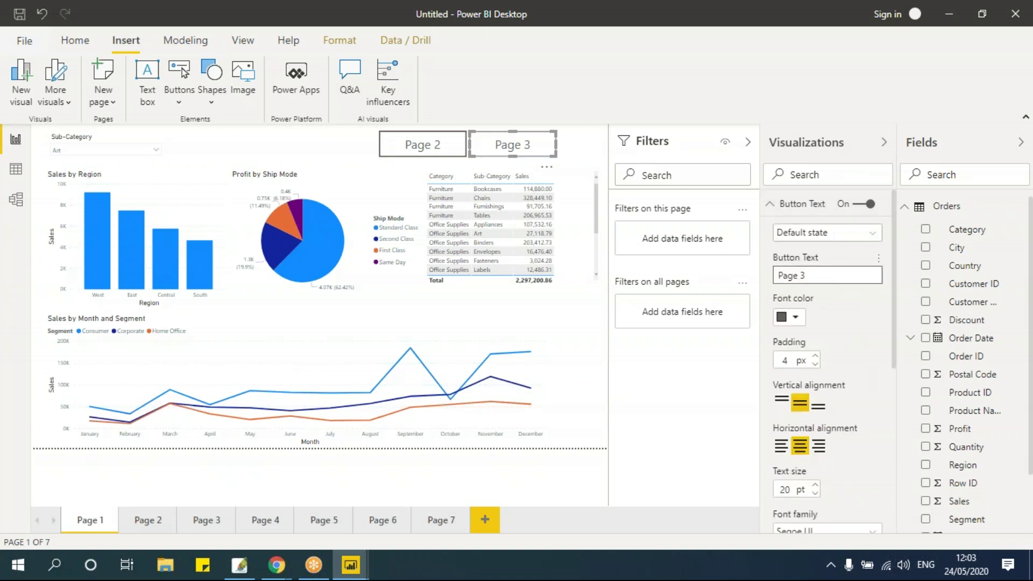
click(802, 204)
Step: Set the Page 3 button's action bookmark to Page 3 and deselect the button
click(820, 454)
click(820, 408)
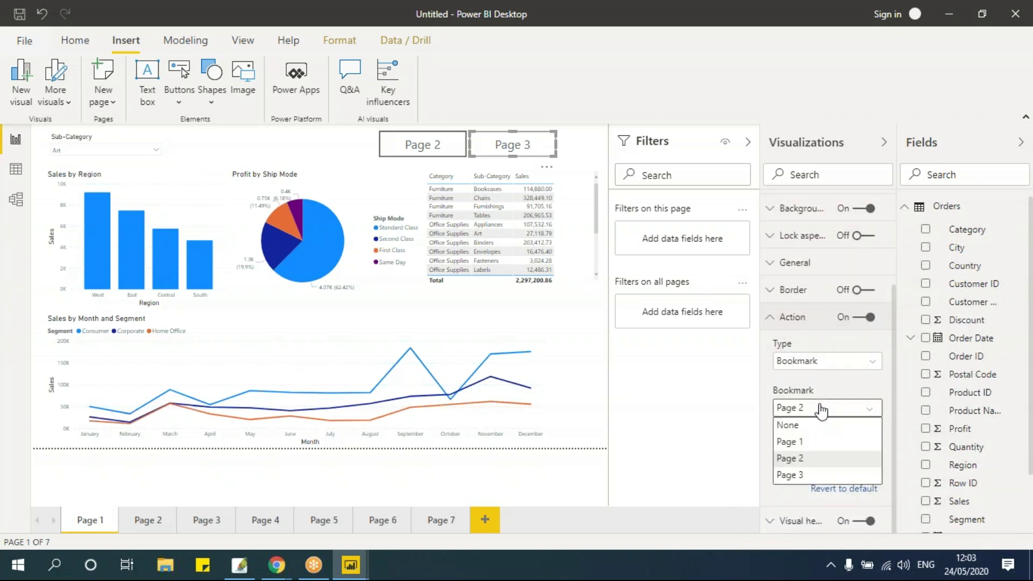
click(813, 476)
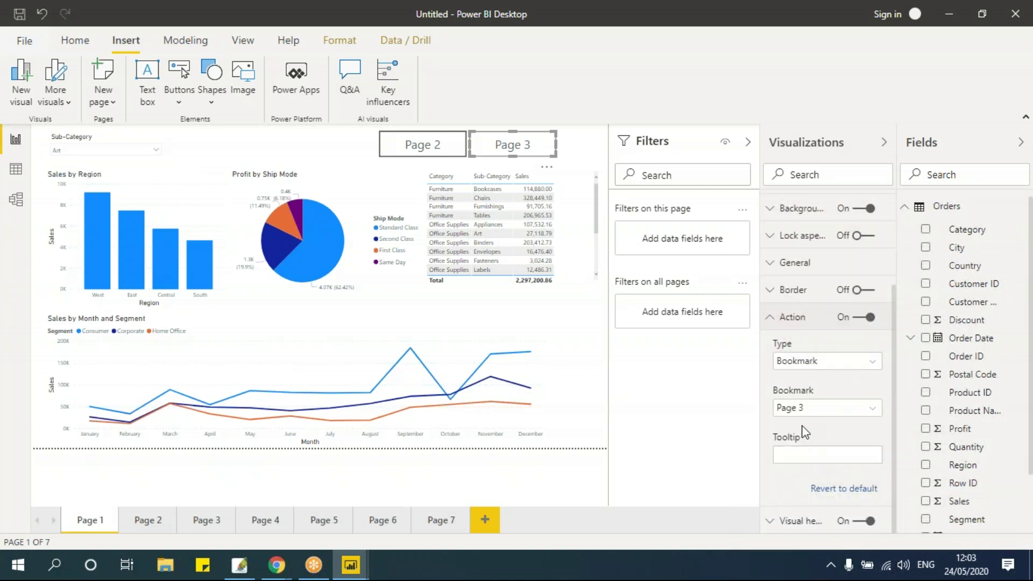
key(Escape)
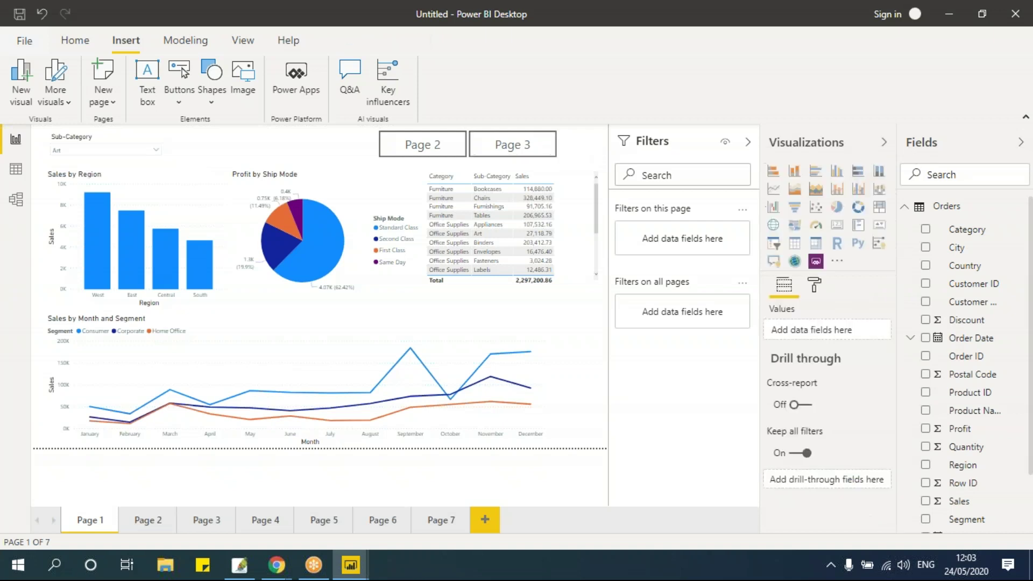
Step: Collapse the Visualizations and Fields panes, and test the navigation of the Page 2 and Page 3 buttons from Page 1
click(883, 142)
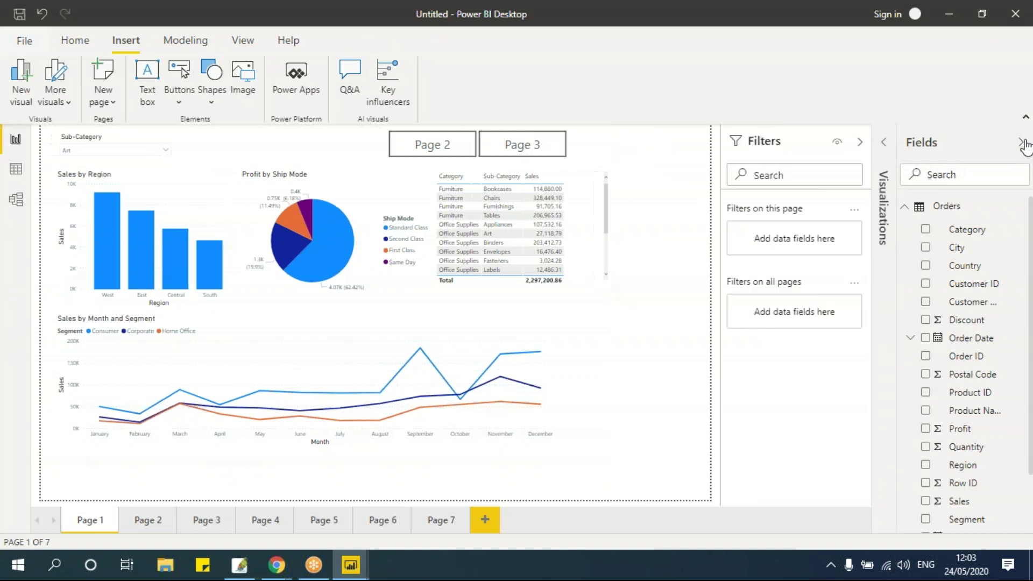
click(1020, 142)
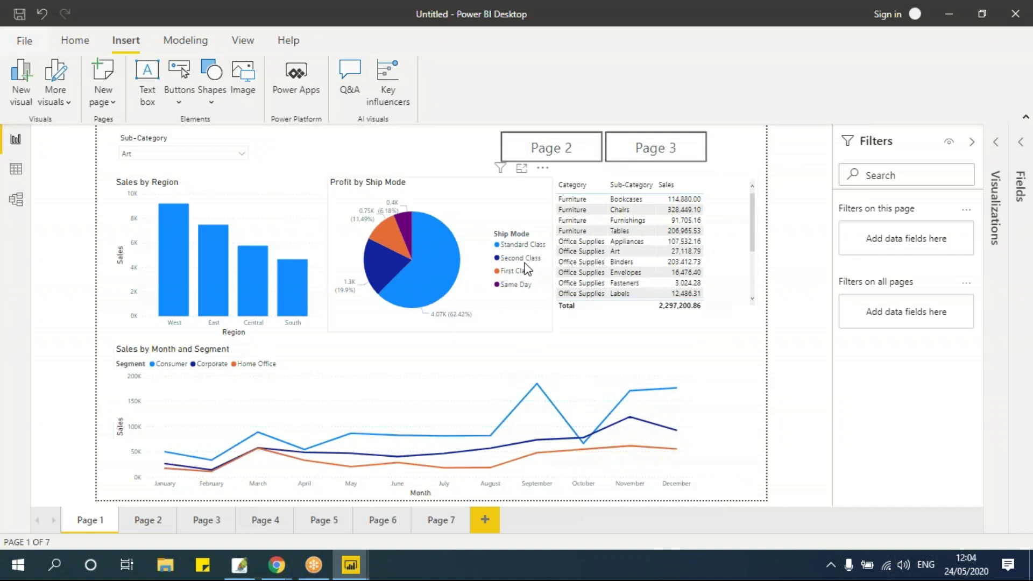
ctrl+click(552, 156)
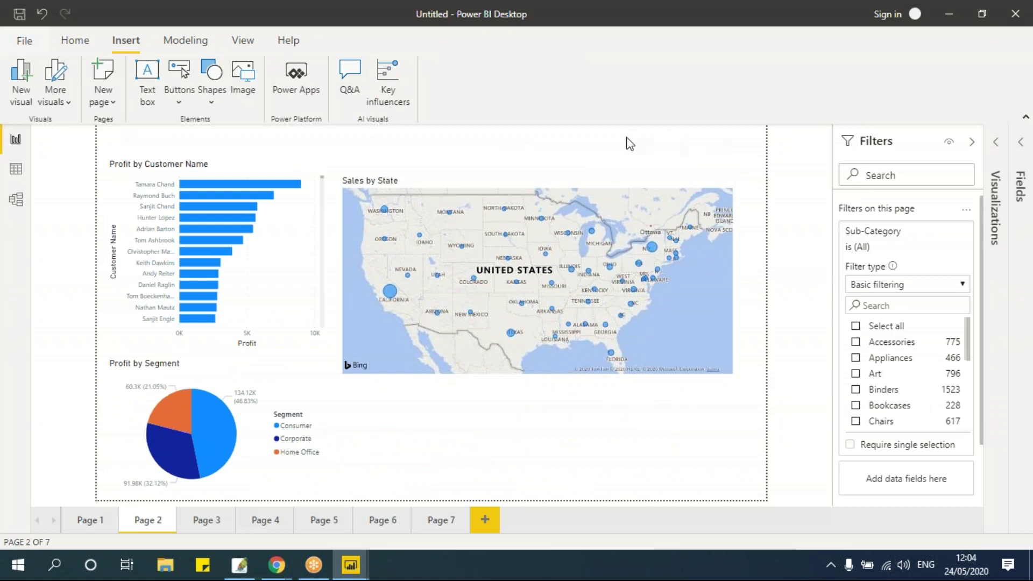
click(84, 521)
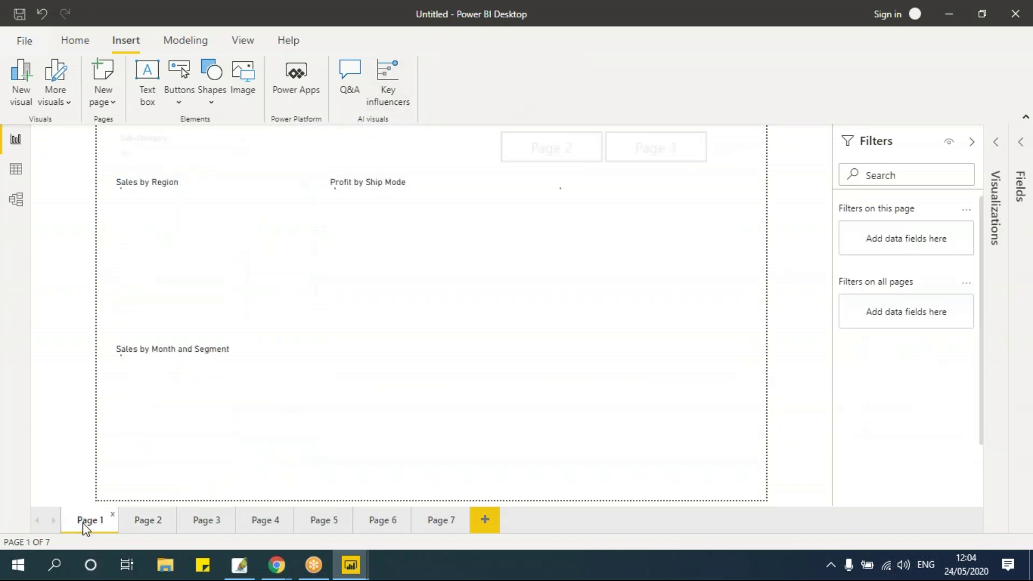
ctrl+click(654, 157)
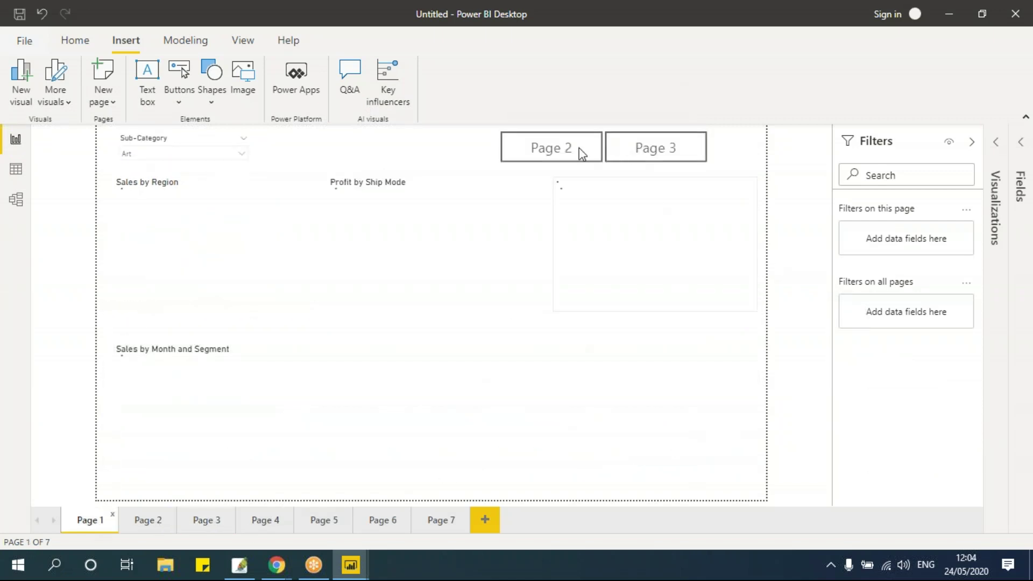
Step: Try to select the Page 2 and Page 3 buttons together on the Page 1 canvas
click(592, 150)
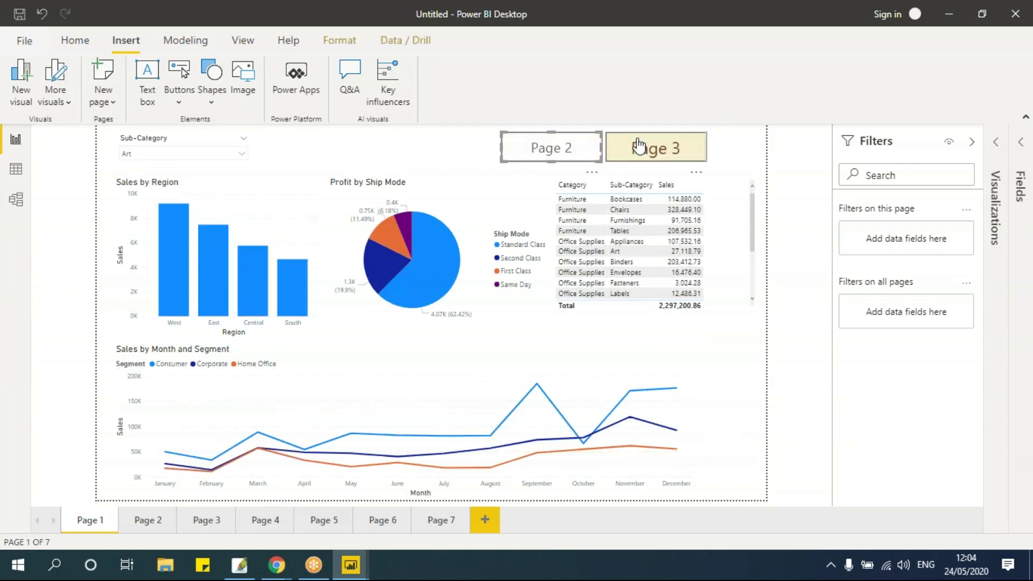
click(643, 149)
click(113, 521)
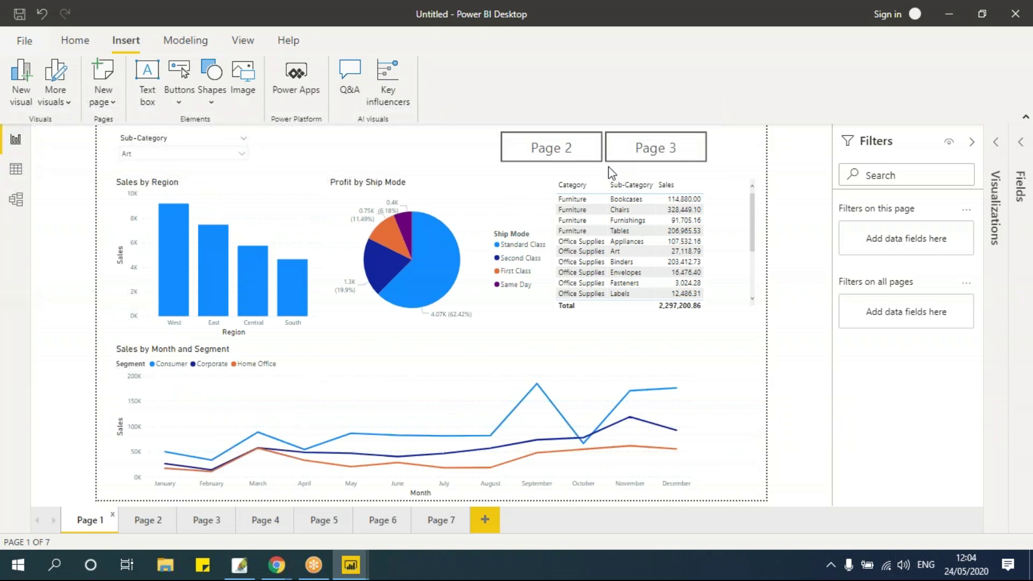
ctrl+click(593, 144)
Step: Select both navigation buttons on Page 1 through the Selection pane and copy them onto Page 2 and Page 3
click(243, 41)
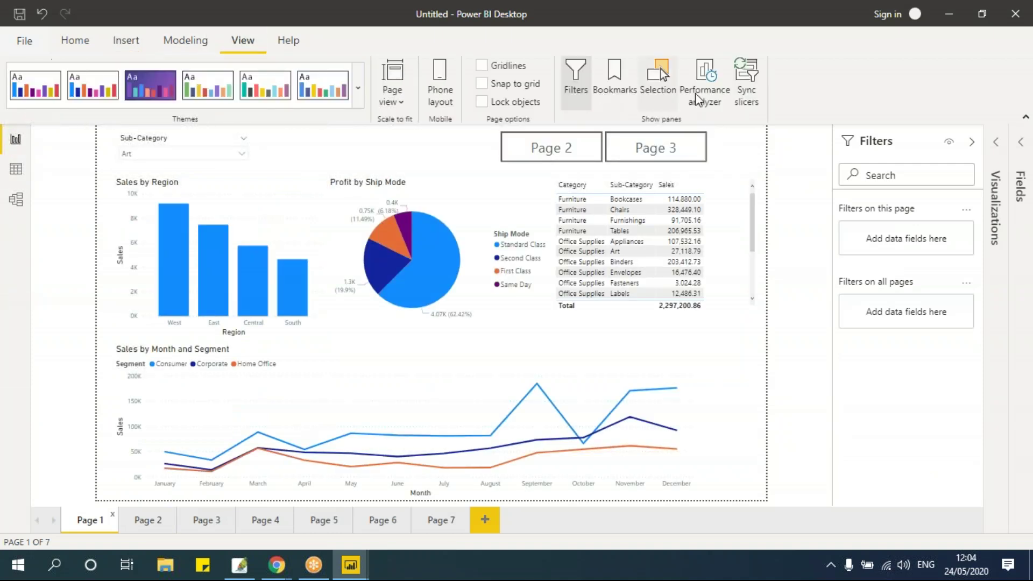
click(669, 111)
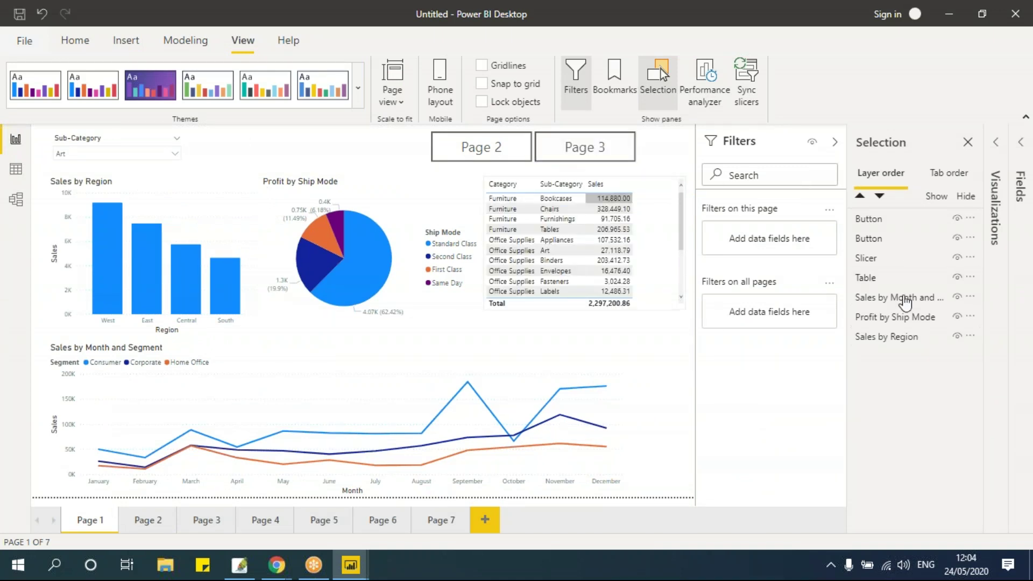
click(887, 244)
ctrl+click(890, 221)
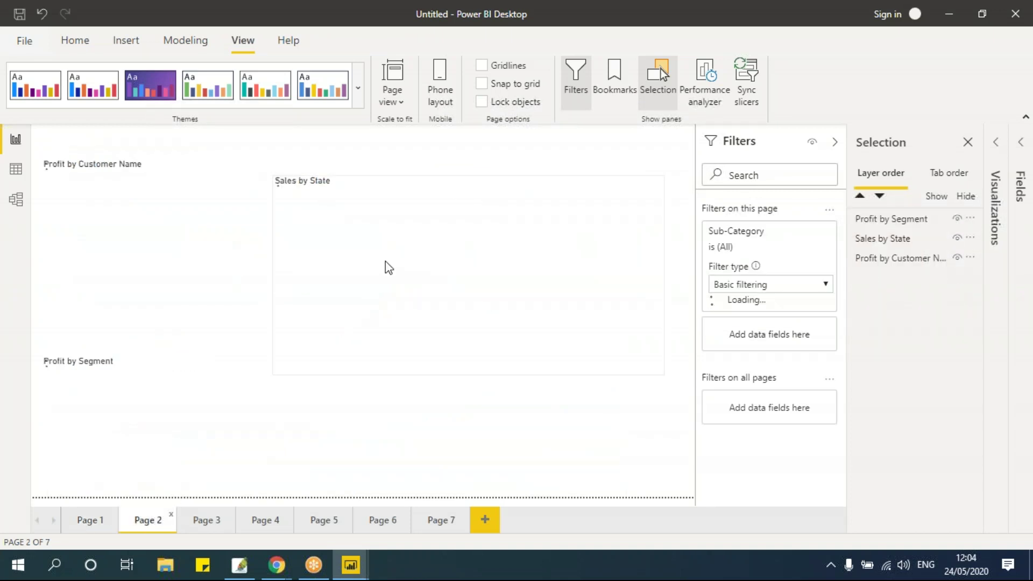
key(ctrl+v)
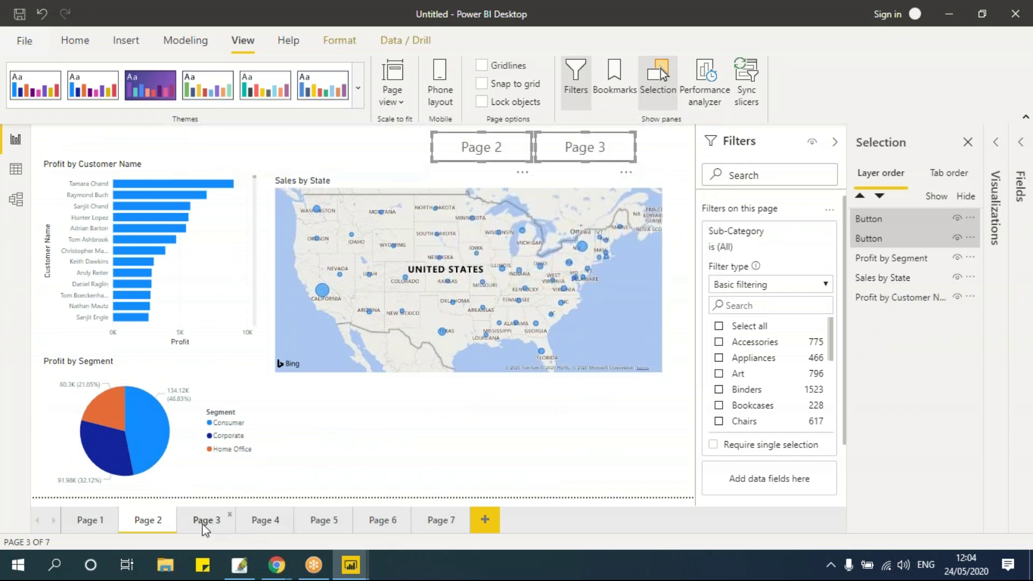
key(ctrl+v)
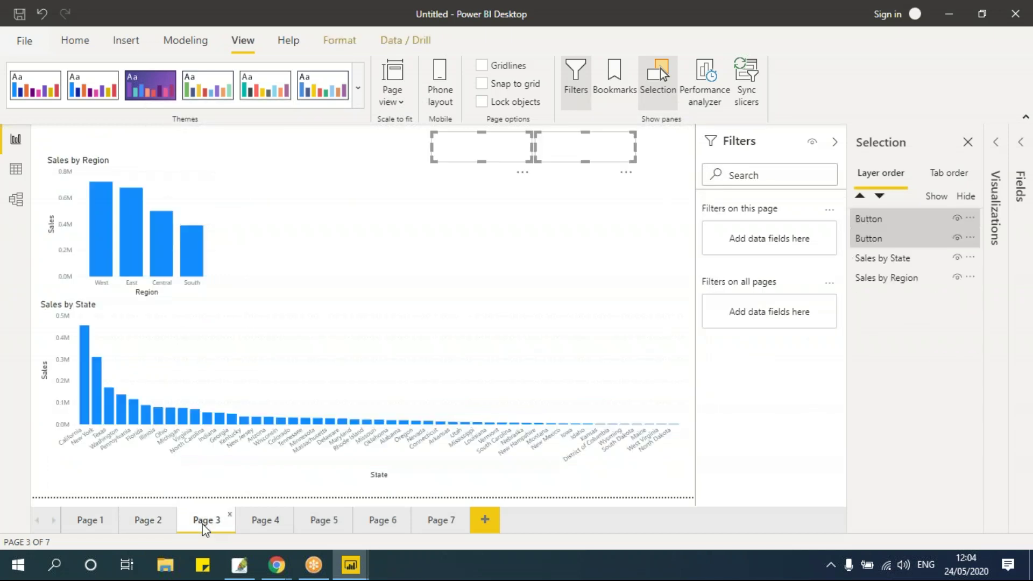
Step: On report Page 2, close the Selection pane and change the Page 2 button's text to Page 1
click(99, 520)
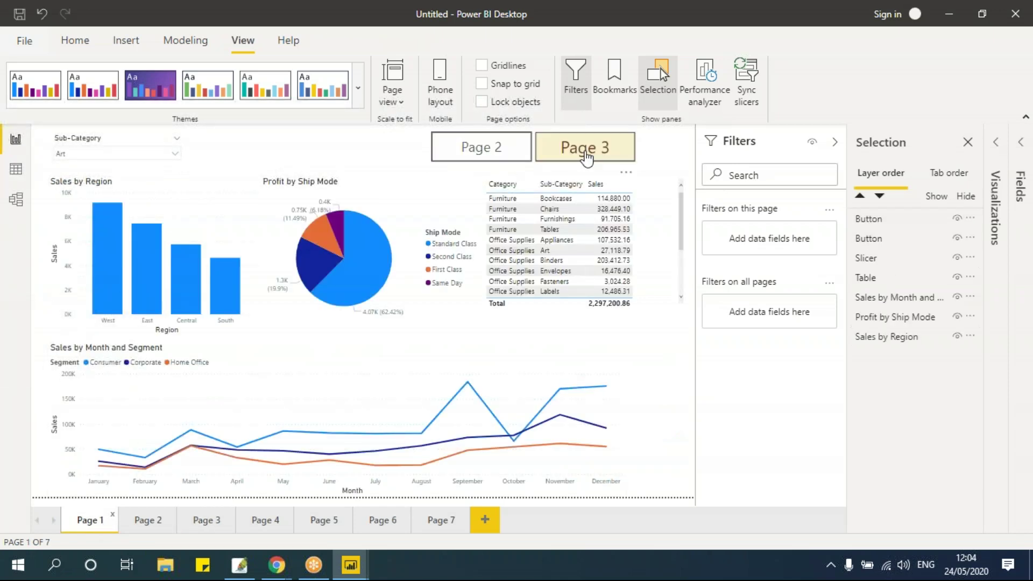
click(151, 529)
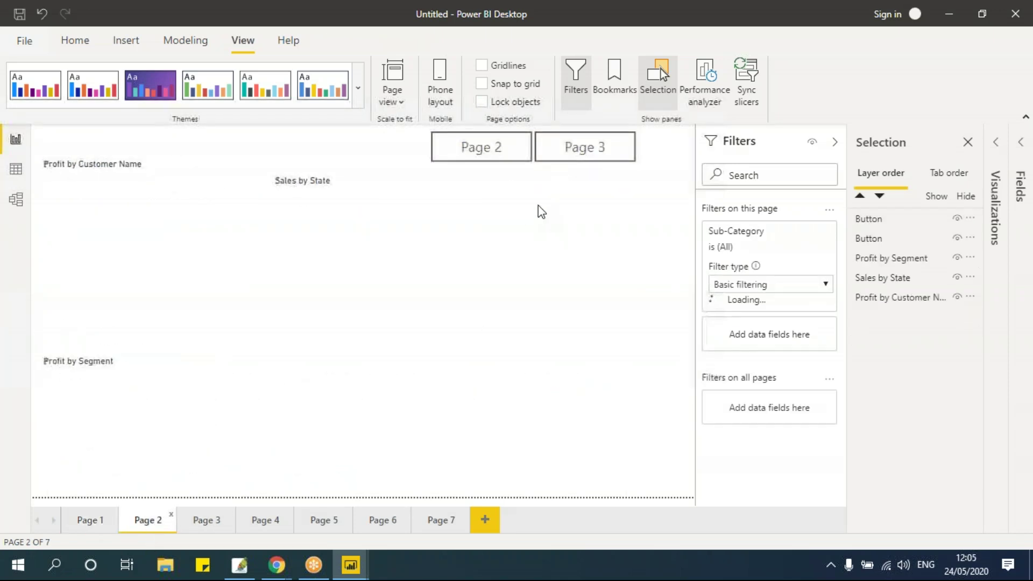
click(520, 145)
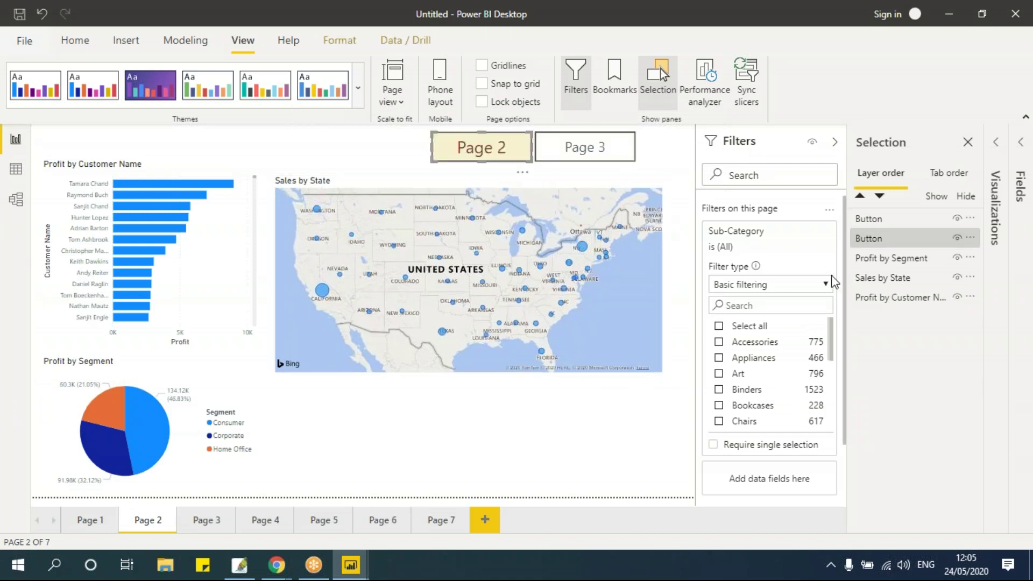
click(967, 142)
click(996, 149)
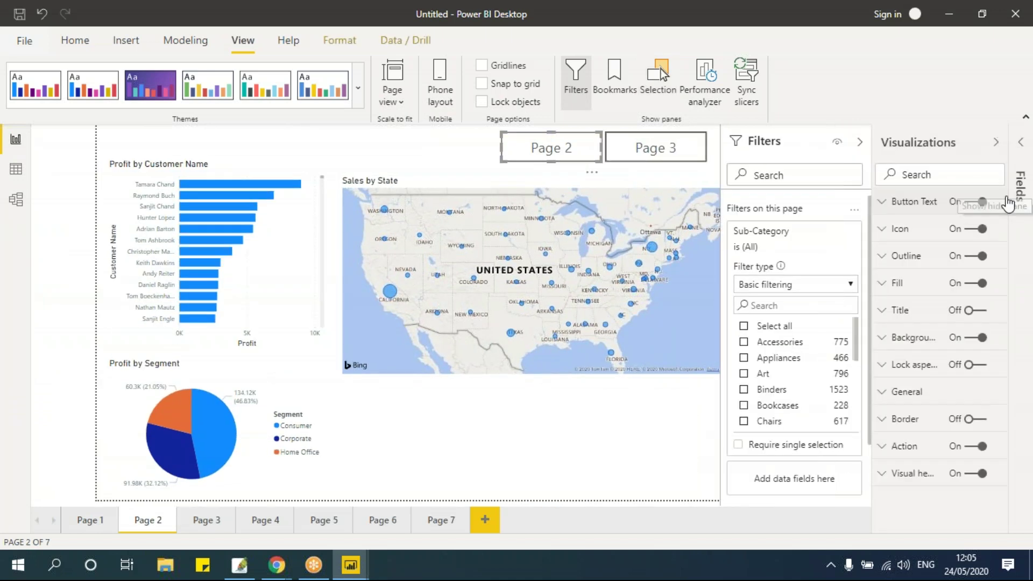
click(918, 210)
click(943, 278)
text(1)
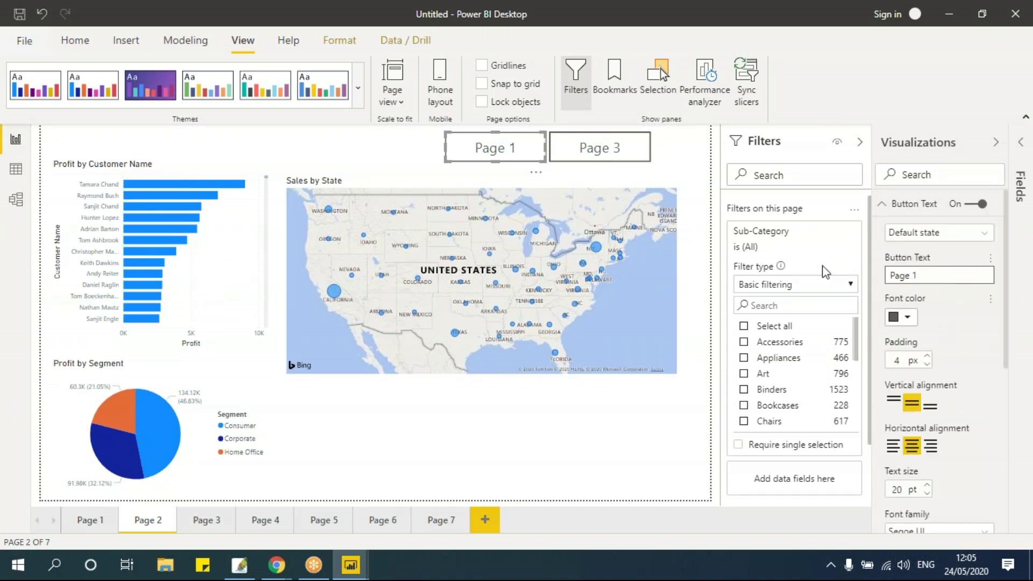
Step: Set the action bookmark of the relabelled Page 1 button on report Page 2 to Page 1
scroll(925, 357, down, 5)
click(917, 493)
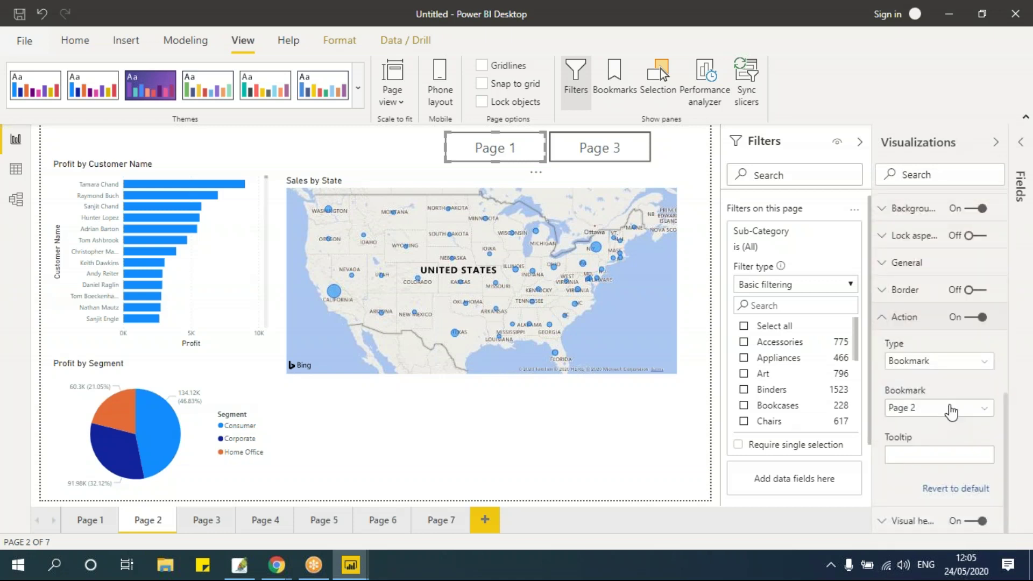
click(950, 407)
click(932, 448)
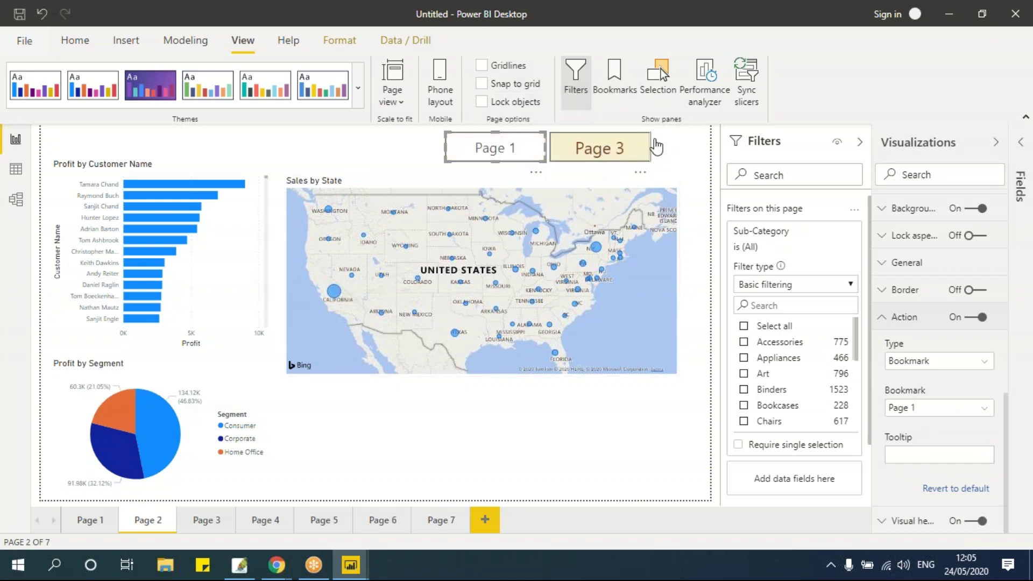
Step: On report Page 3, change the text of the copied Page 2 button to Page 1
click(210, 521)
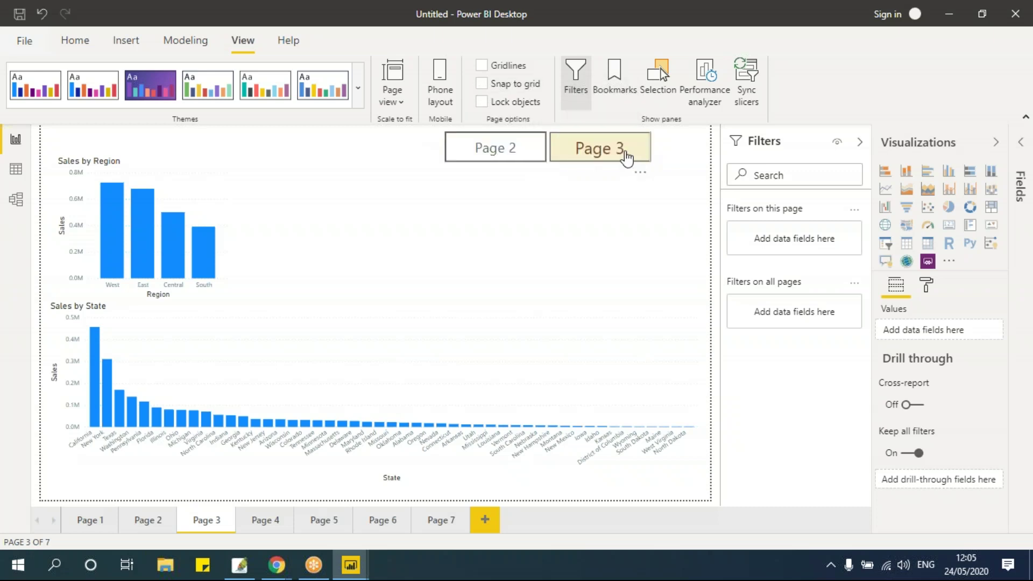
click(534, 148)
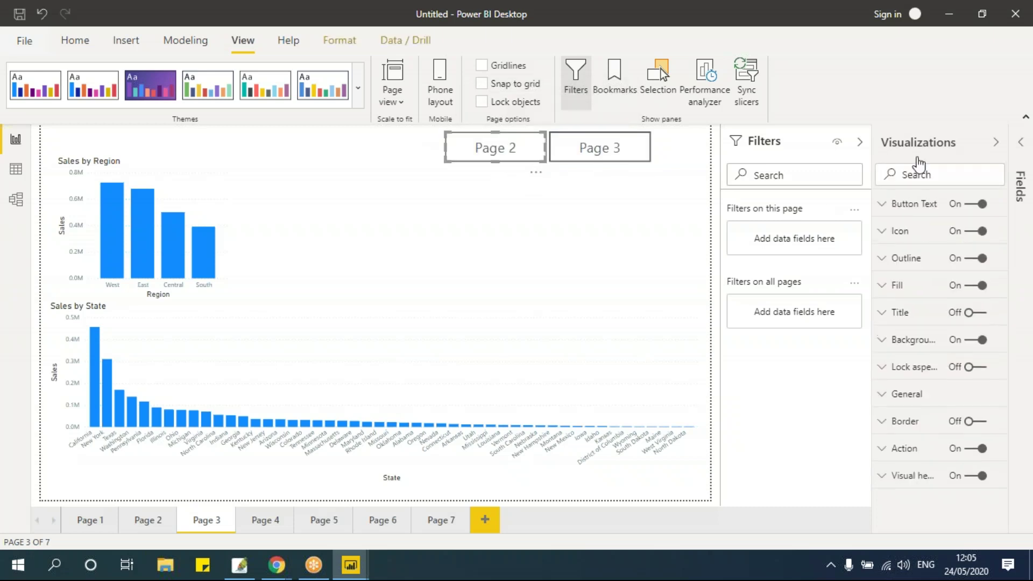
click(921, 206)
click(938, 277)
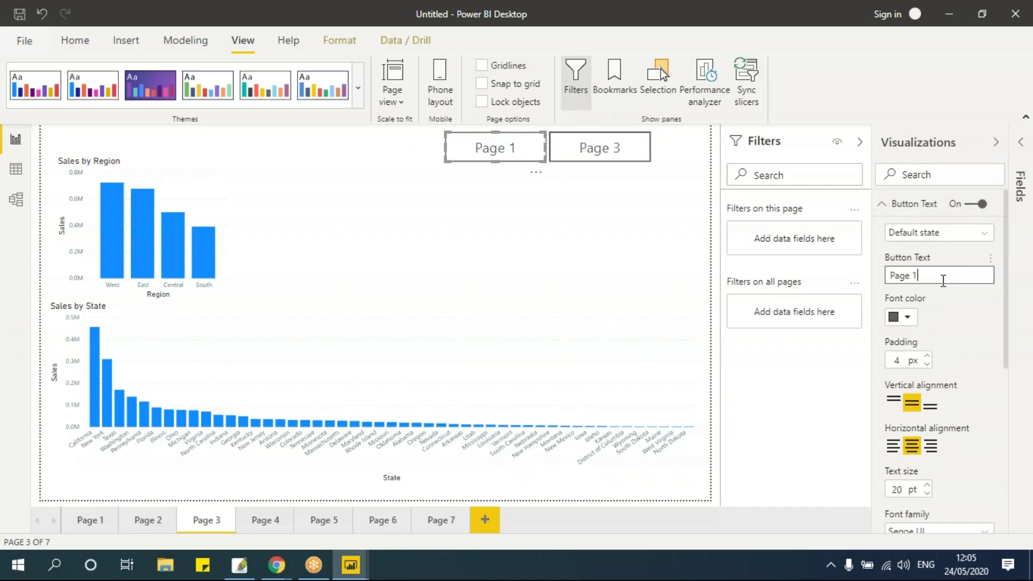
Step: Set the action bookmark of the relabelled Page 1 button on report Page 3 to Page 1
scroll(952, 430, down, 5)
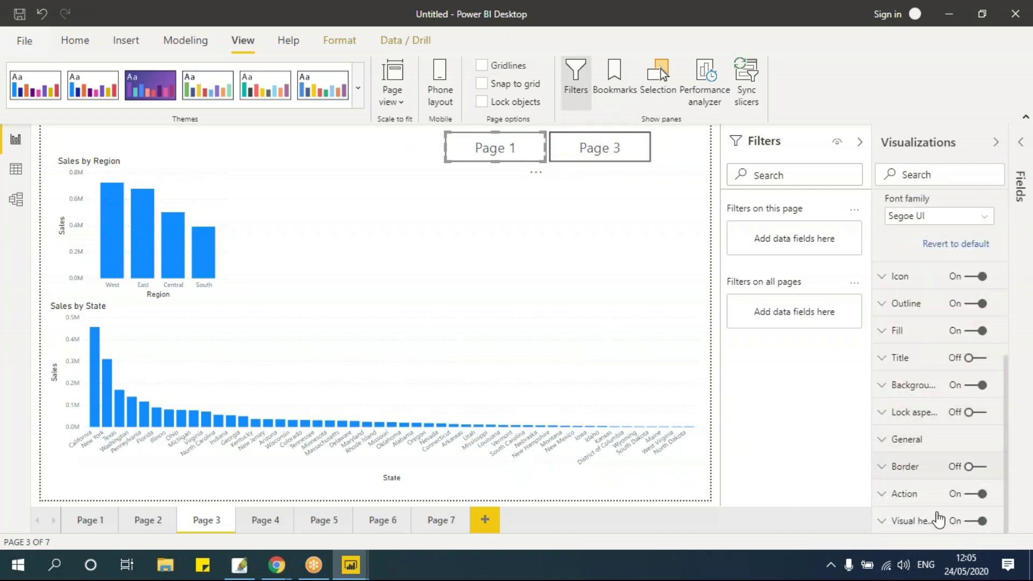
click(915, 493)
scroll(934, 490, down, 3)
click(936, 408)
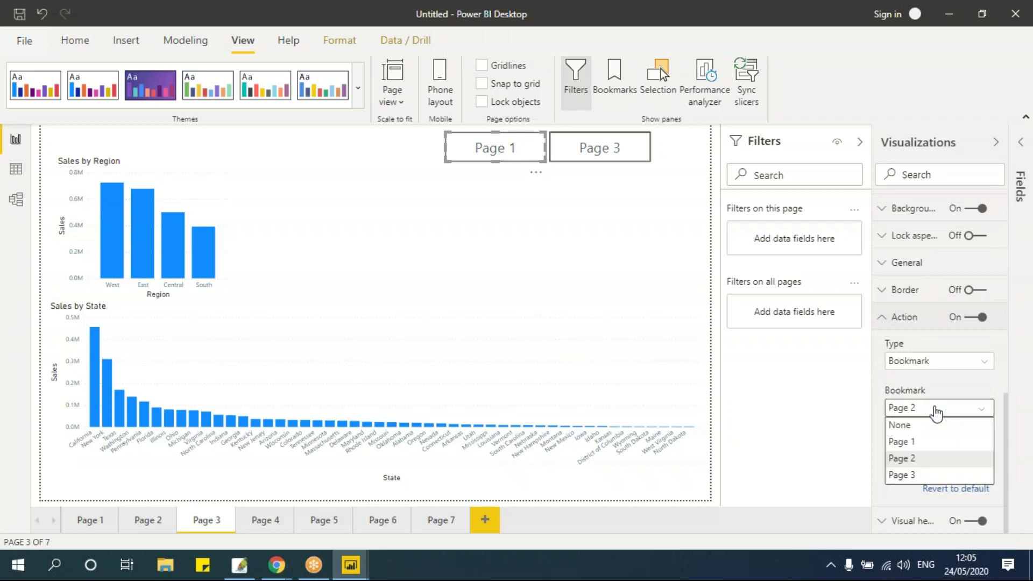
click(928, 441)
Step: Change the text of the Page 3 button on report Page 3 to Page 2
click(640, 143)
scroll(968, 350, up, 5)
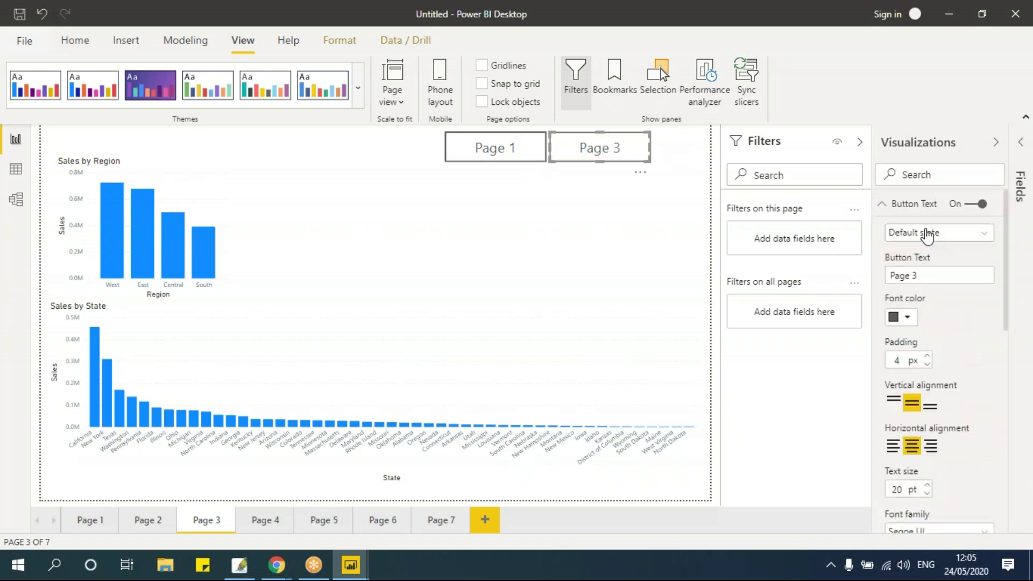
click(940, 282)
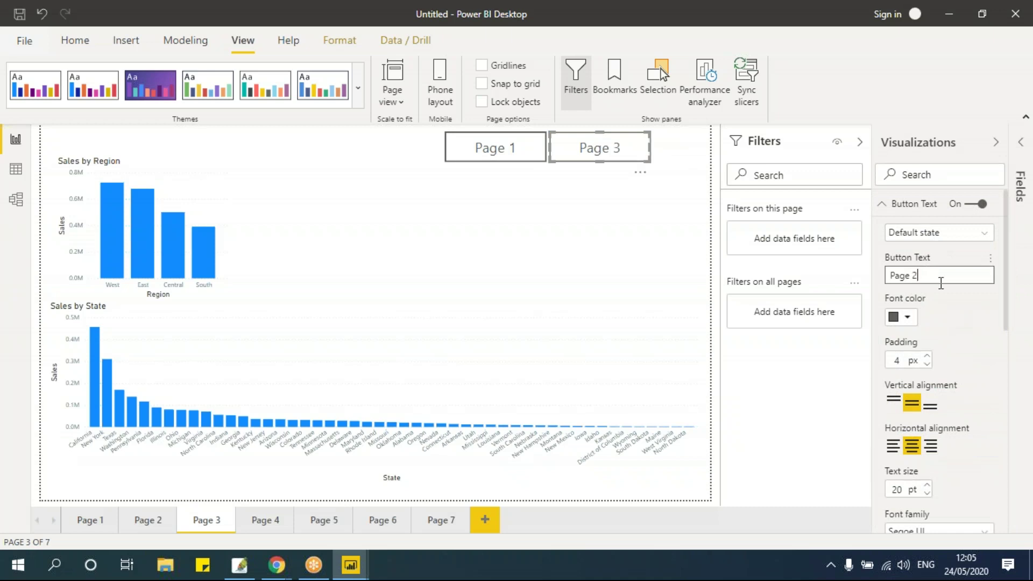
text(2)
Step: Set the action bookmark of the relabelled Page 2 button to Page 2, then deselect it and collapse the Visualizations pane
scroll(915, 376, down, 5)
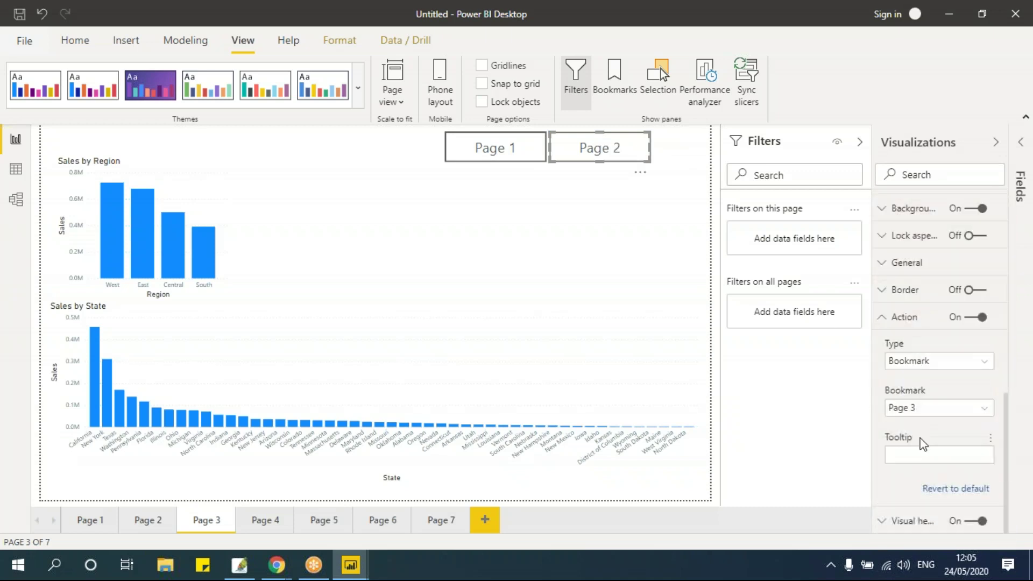
click(914, 318)
click(952, 490)
scroll(953, 484, down, 3)
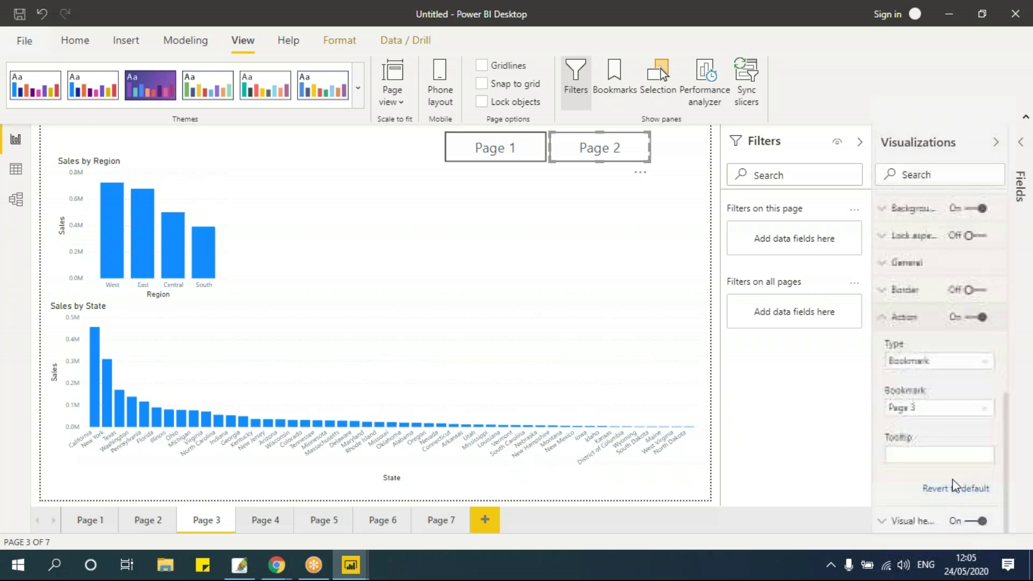
click(935, 410)
click(919, 456)
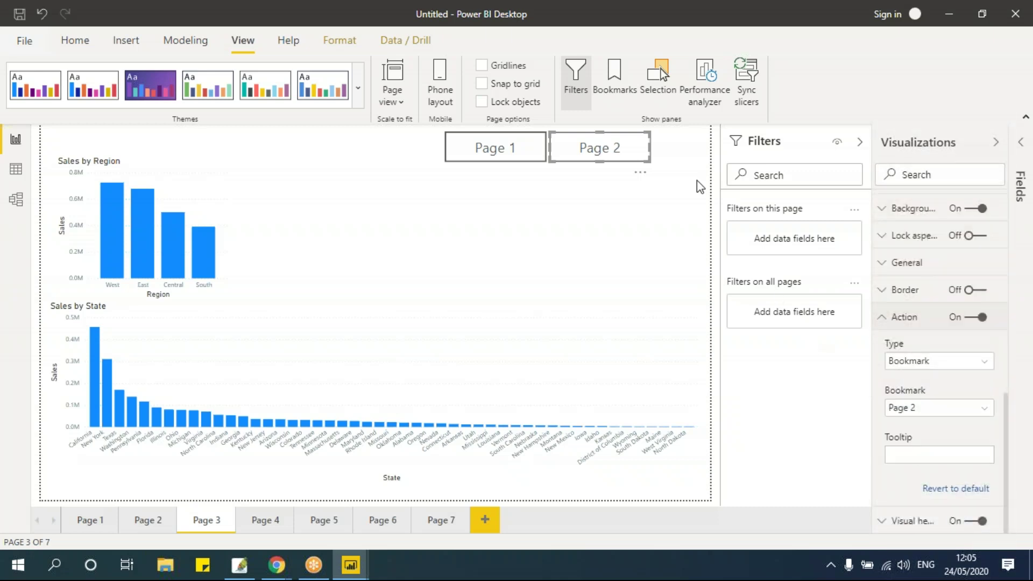
key(Escape)
click(996, 141)
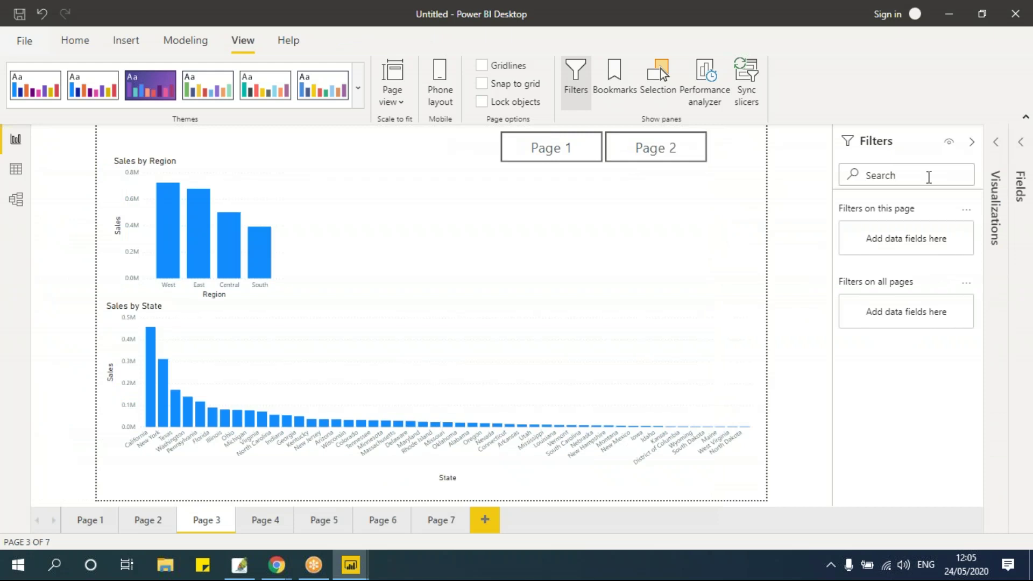
Step: Test the navigation buttons by following them from Page 1 to Page 2, Page 3 and back to Page 1
click(104, 534)
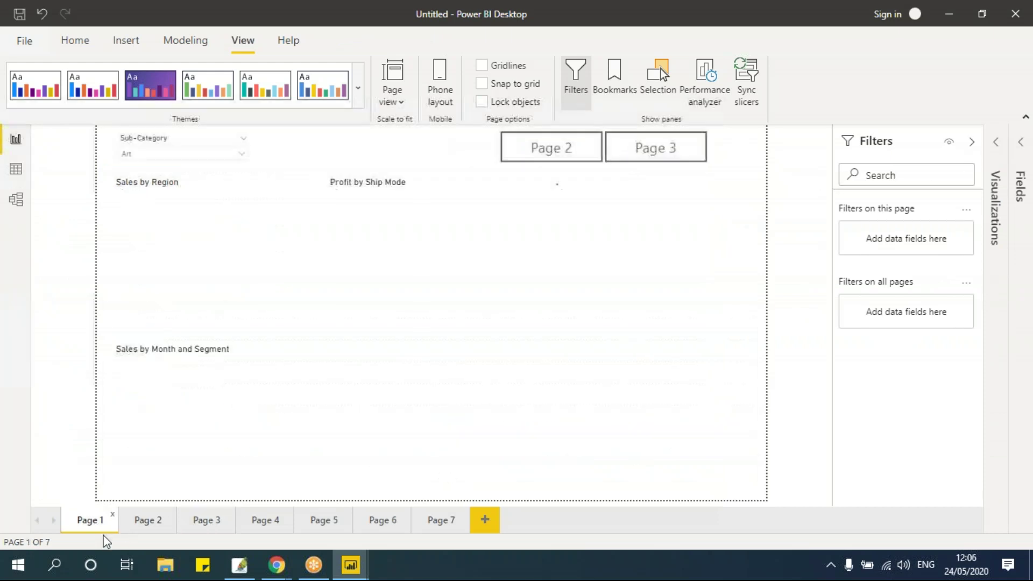
ctrl+click(565, 160)
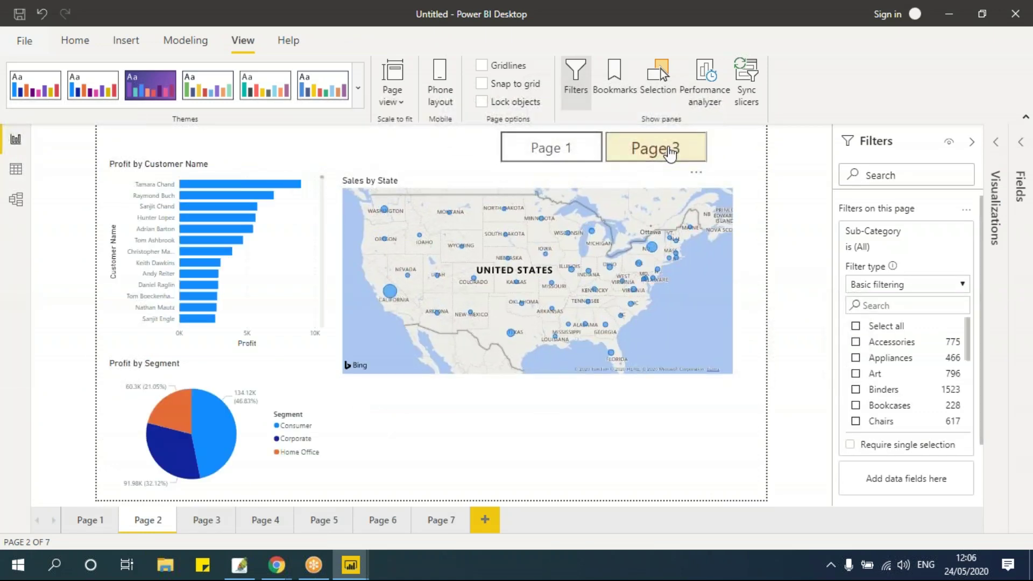
ctrl+click(669, 154)
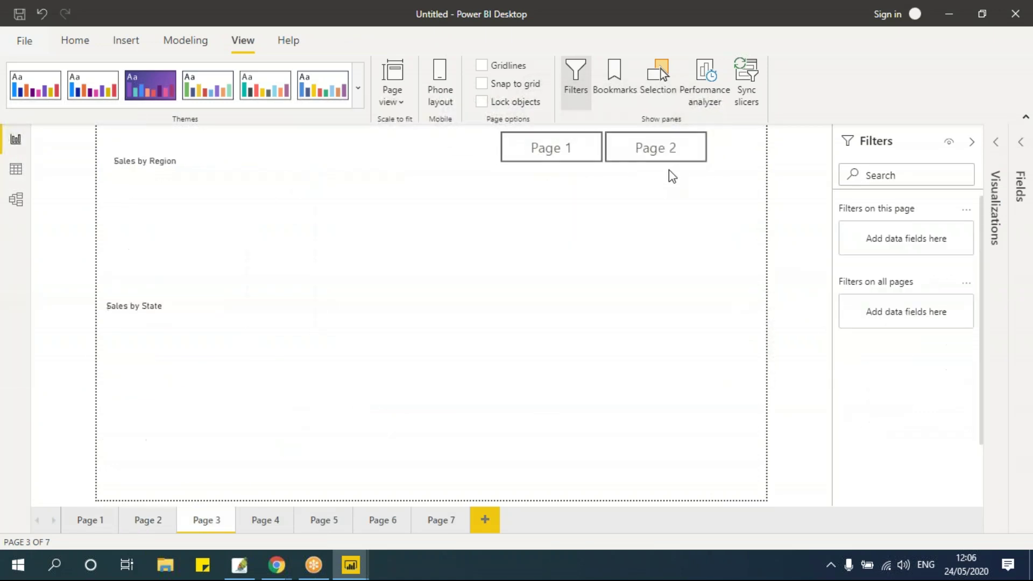
ctrl+click(571, 156)
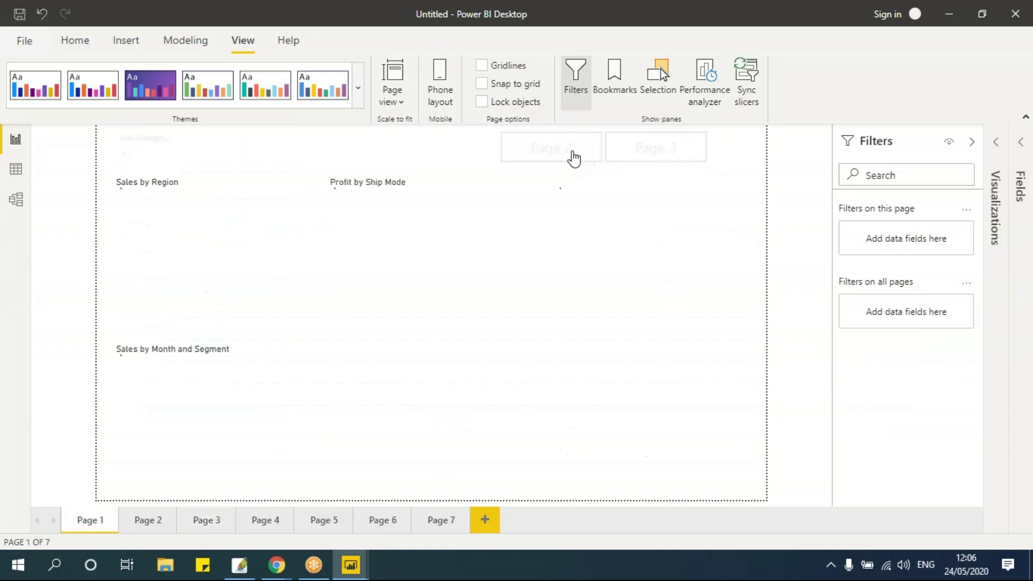
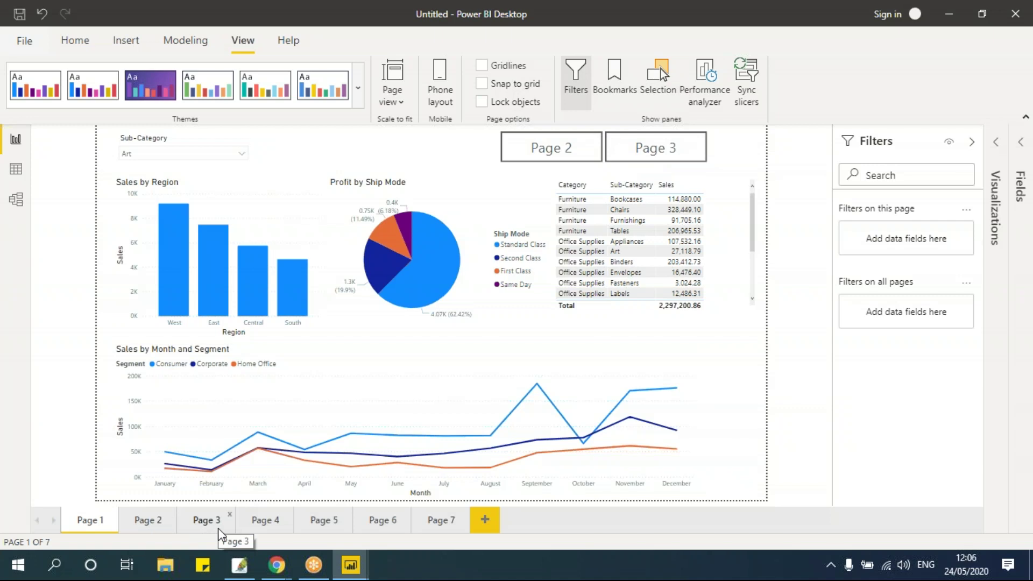
Step: Insert a blank button on report Page 4 and place it above the slicers, toward the page's upper right
click(273, 523)
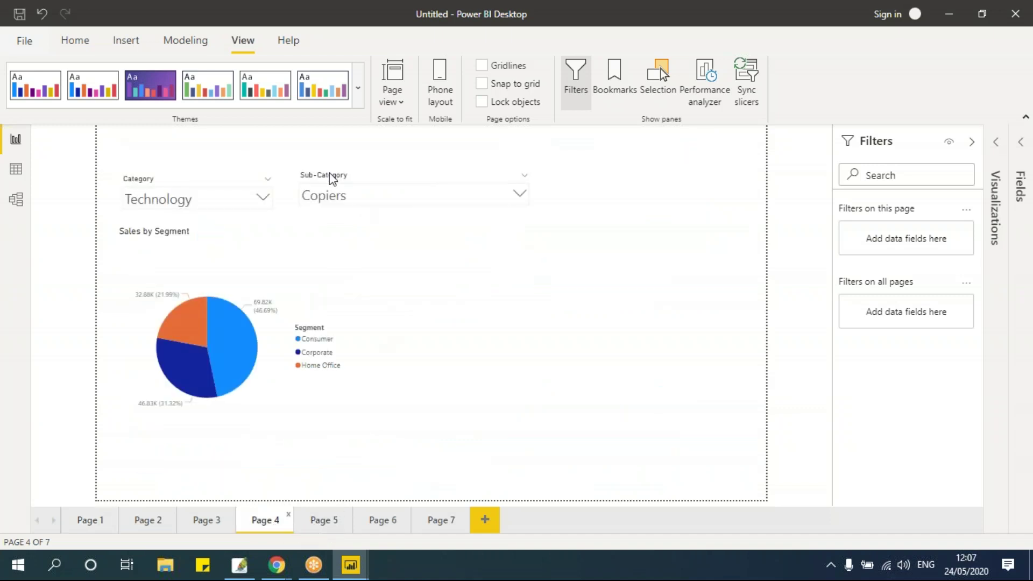
click(128, 43)
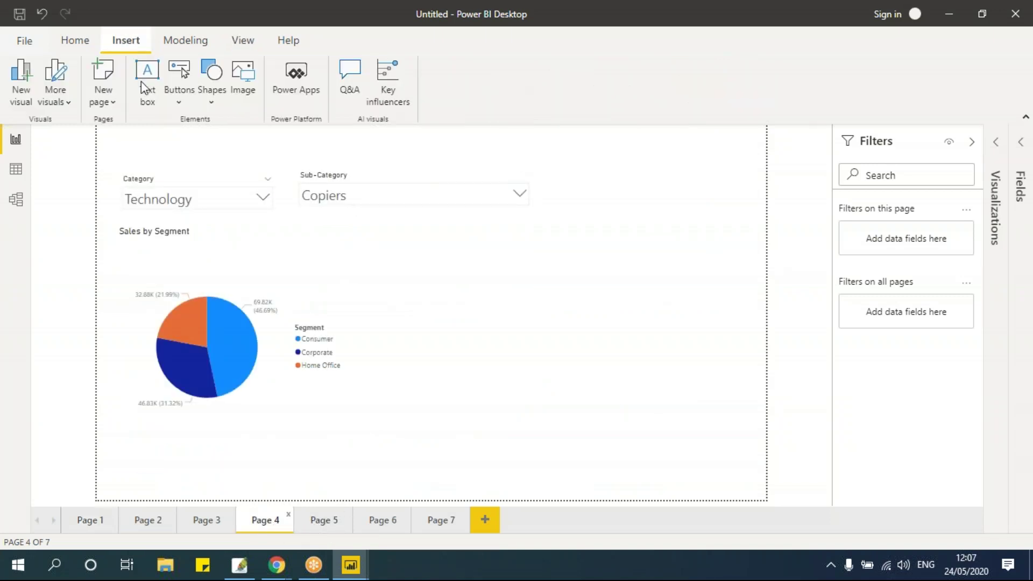
click(217, 107)
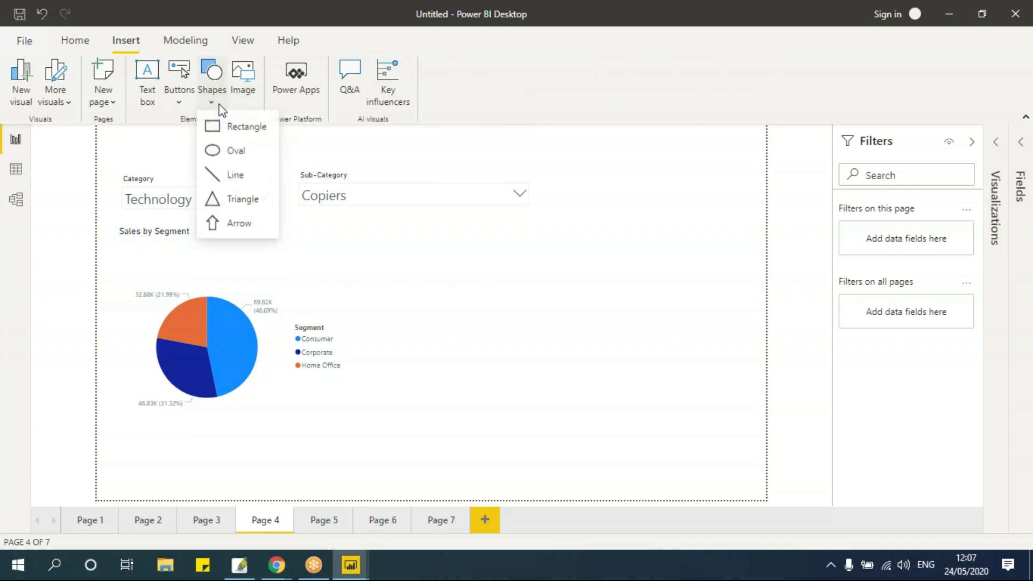
click(183, 102)
click(216, 322)
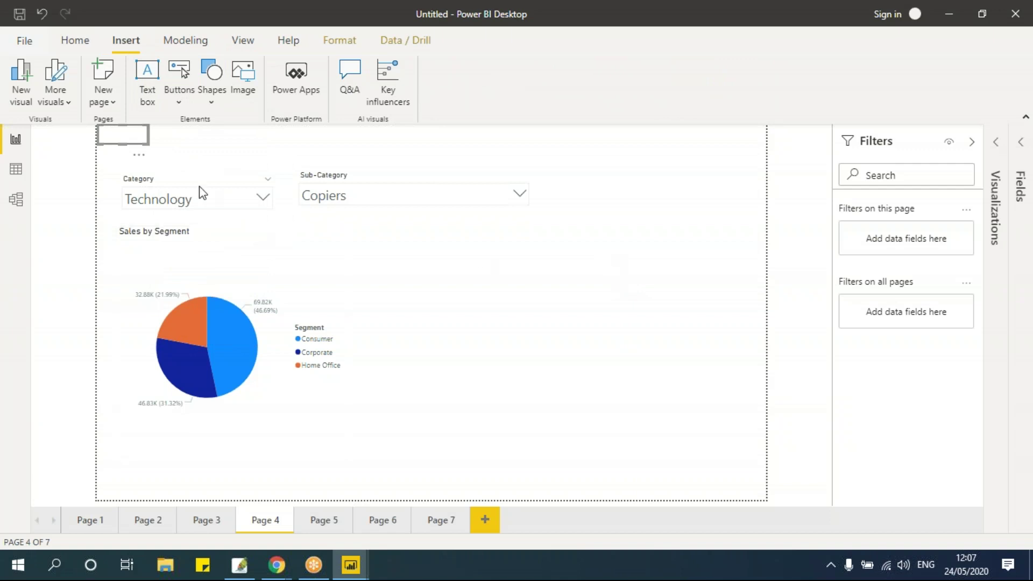
drag(134, 133, 605, 160)
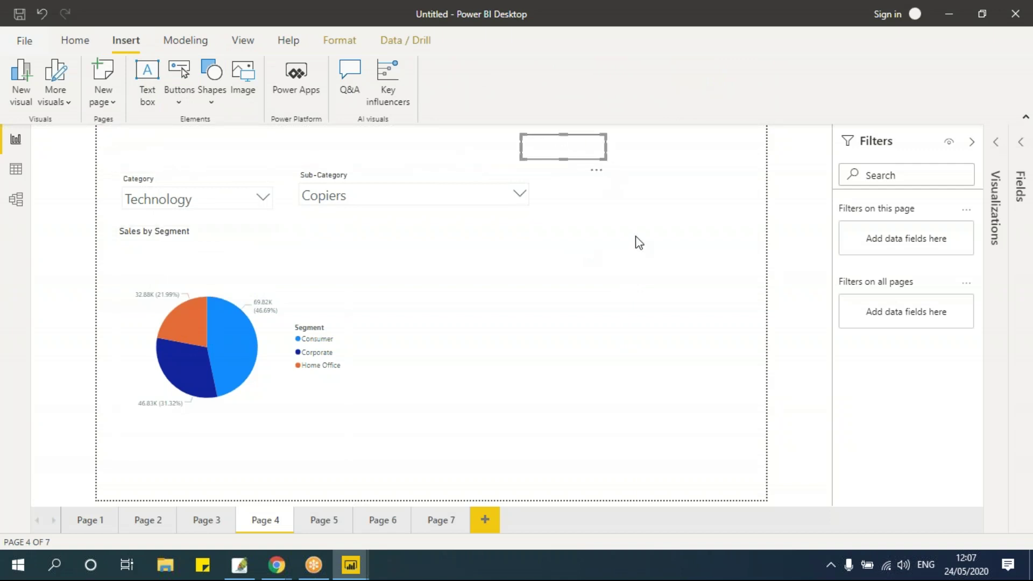
Step: Turn on the new button's text and set it to Page 5
click(995, 142)
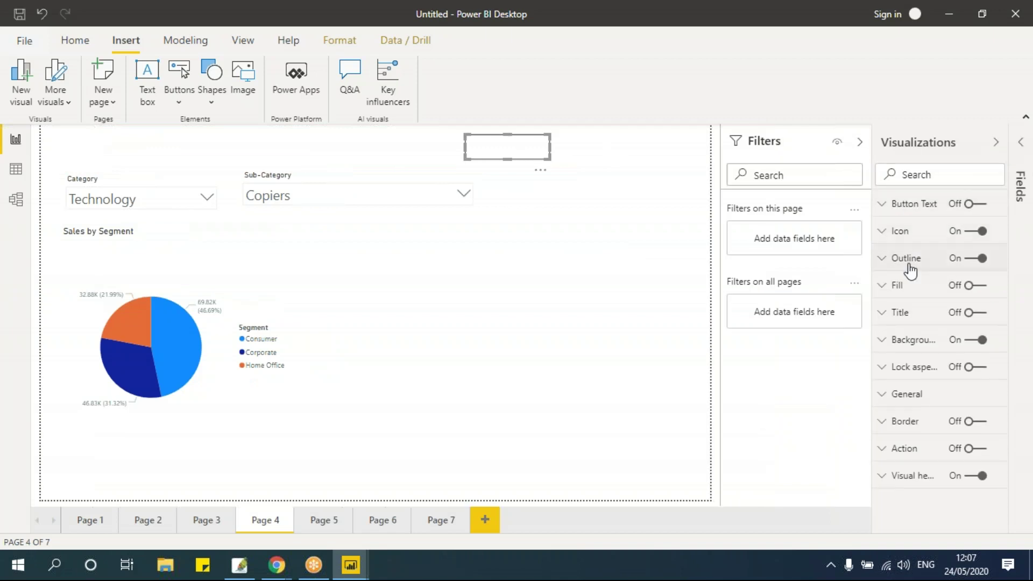
click(924, 212)
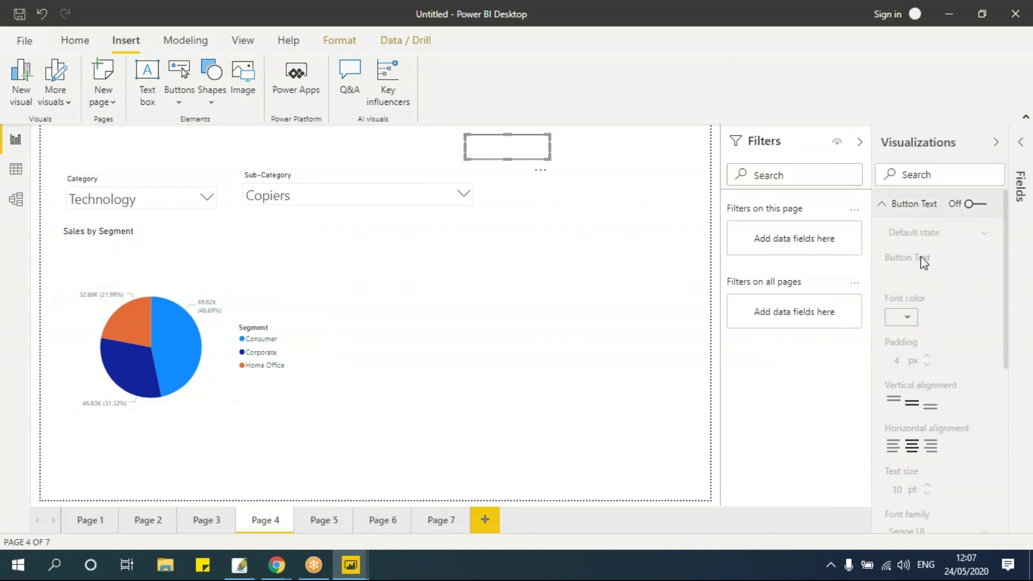
click(978, 205)
click(928, 276)
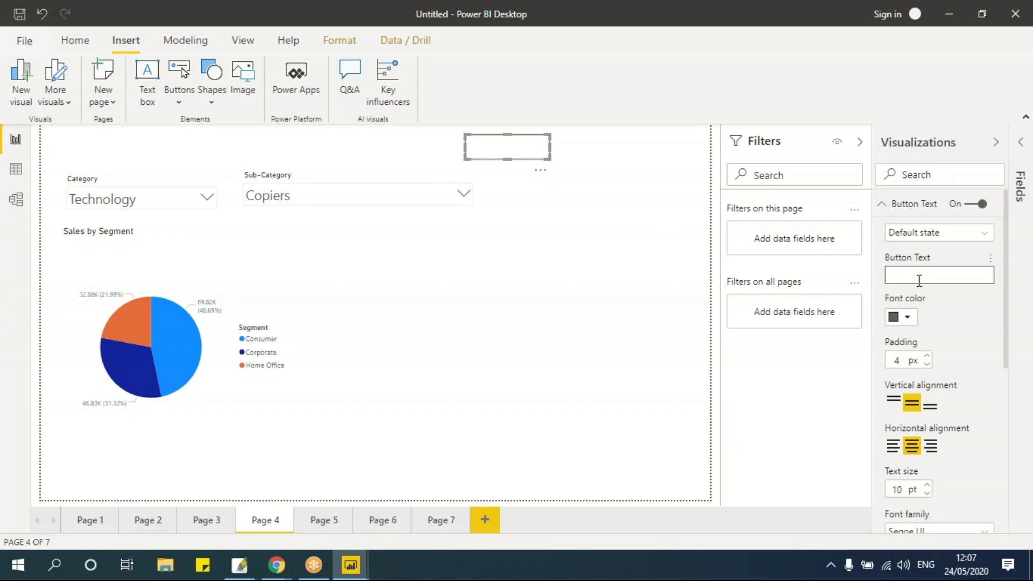
text(Page 5)
click(885, 204)
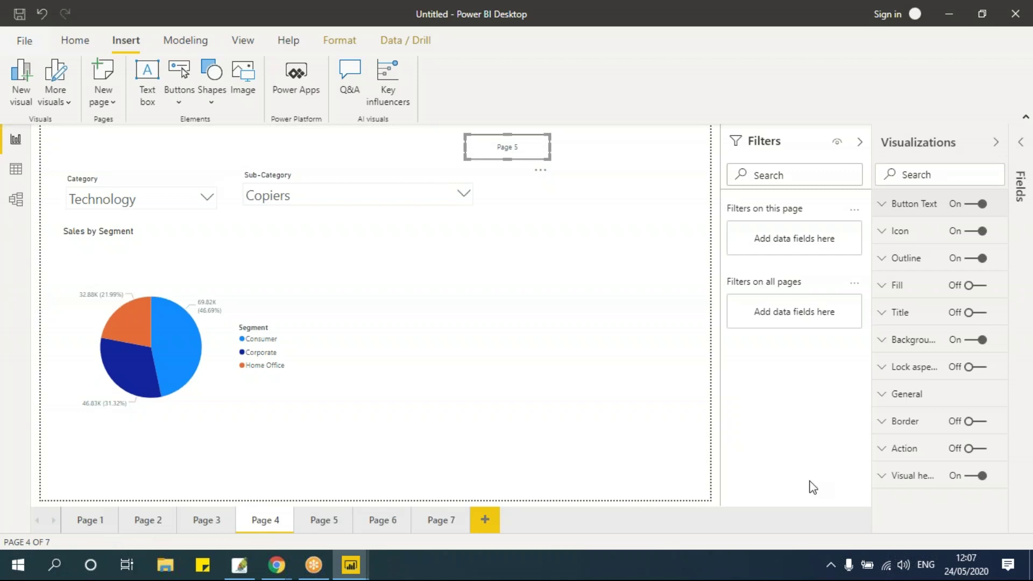
Step: Turn on the Page 5 button's action with type Page navigation and destination Page 5
click(903, 448)
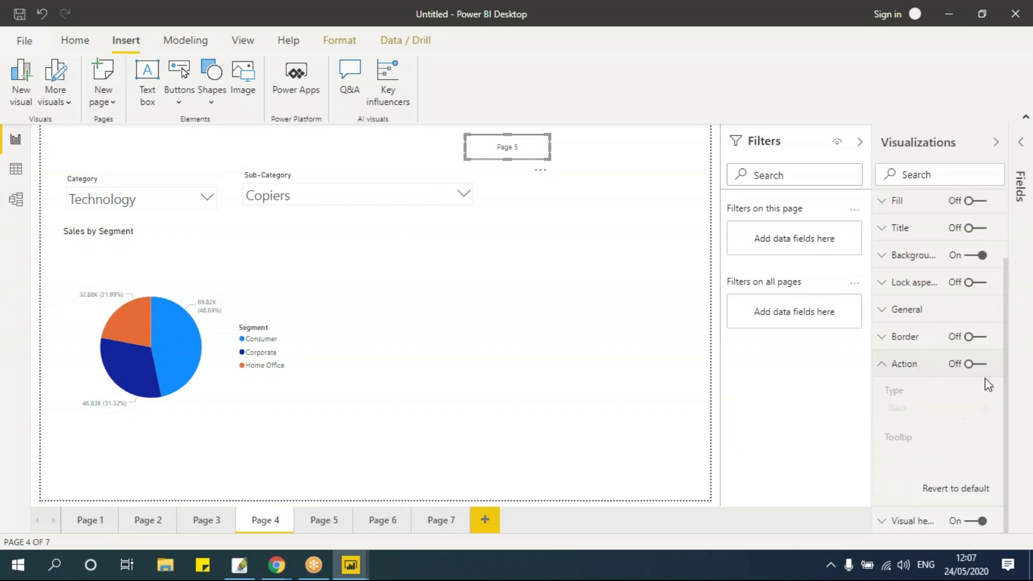
click(982, 365)
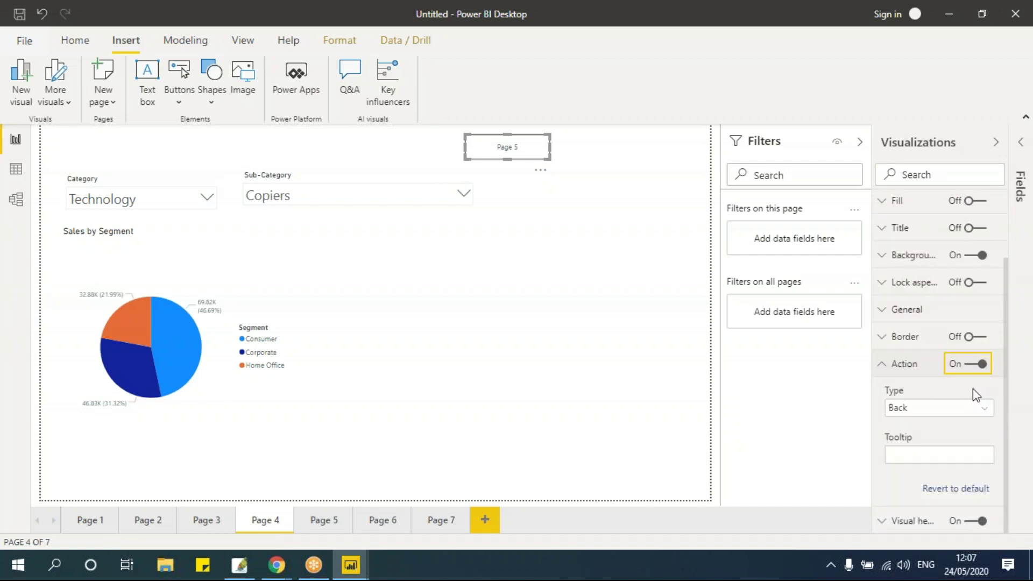
click(941, 411)
click(944, 474)
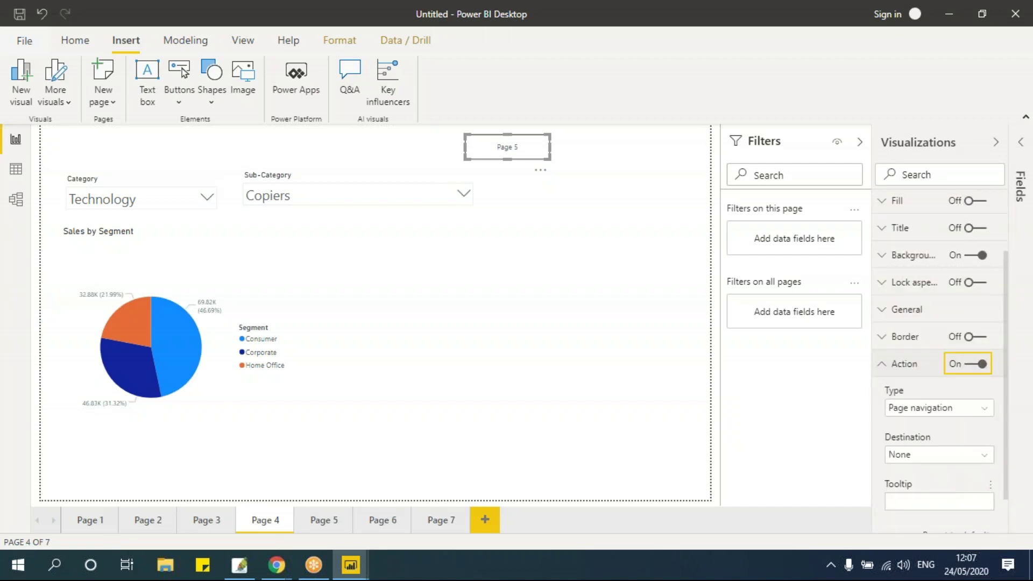
click(928, 455)
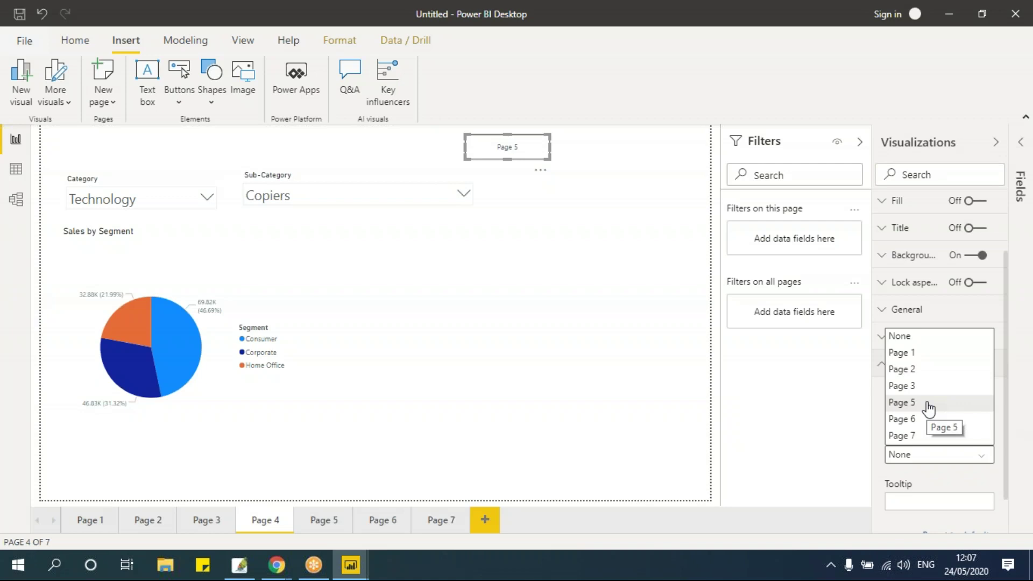
click(901, 403)
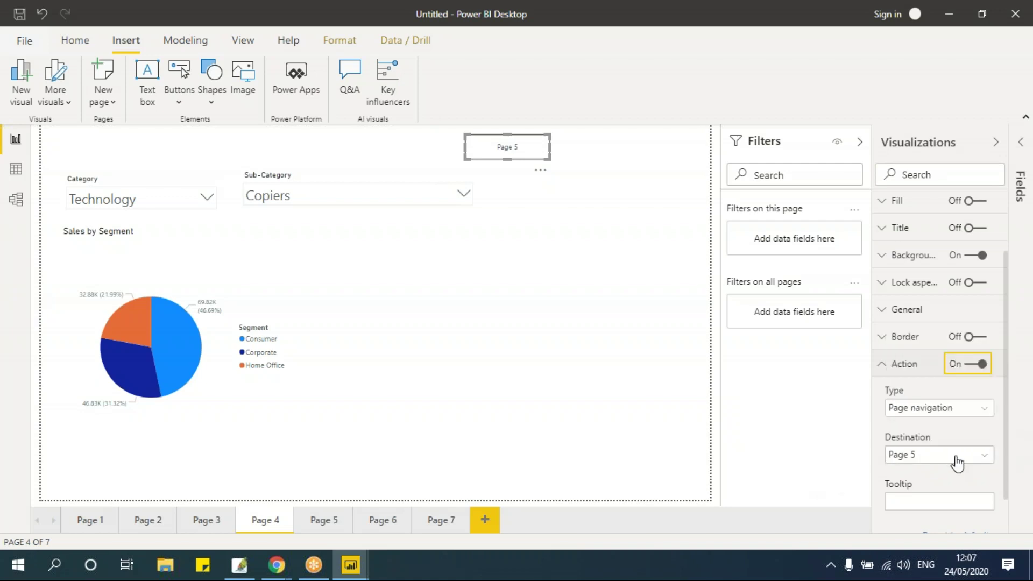
click(941, 413)
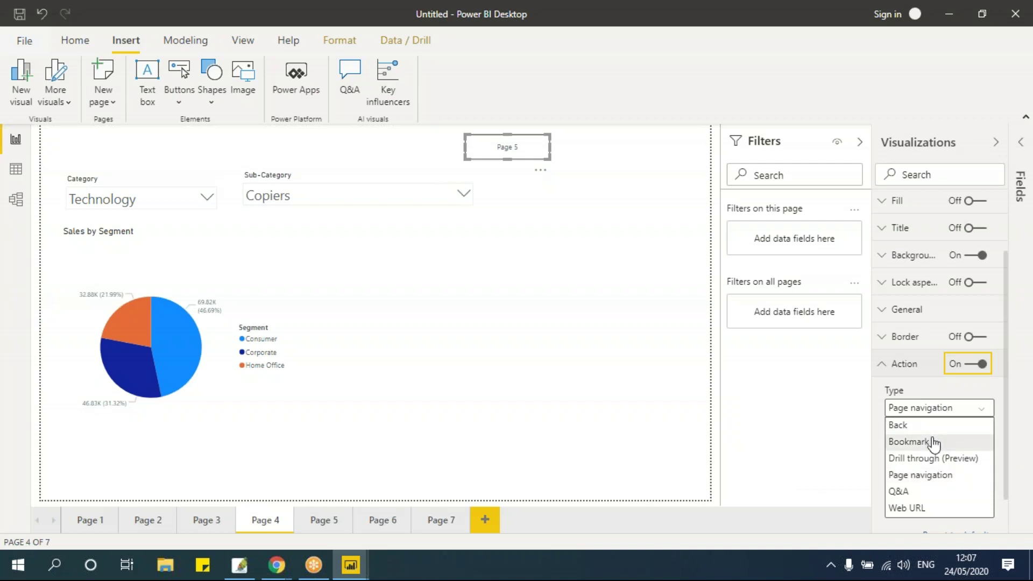
click(930, 478)
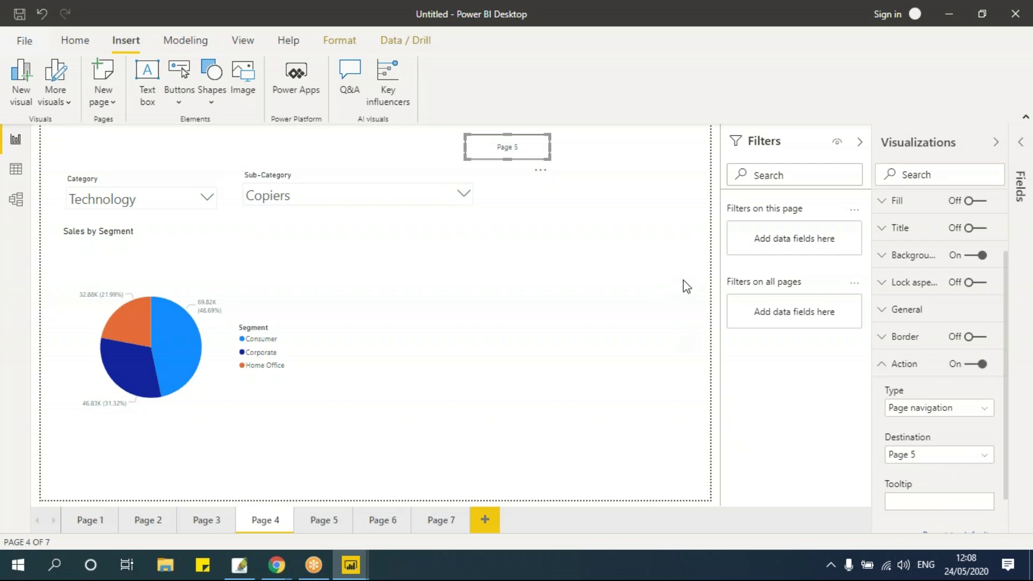
Step: Copy the Page 5 button from Page 4 onto report Page 5 and set its page-navigation destination to Page 4
click(540, 143)
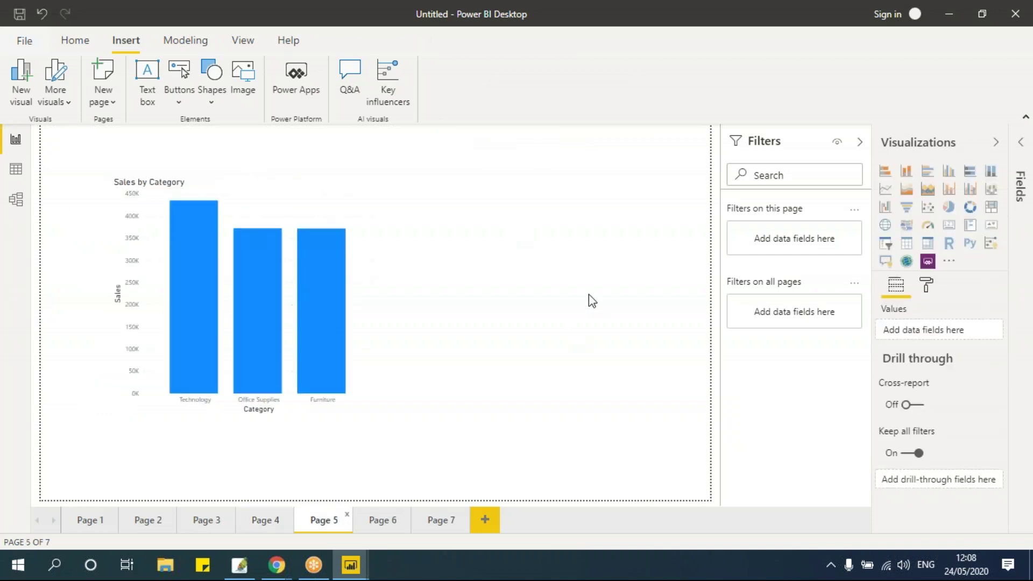
key(ctrl+v)
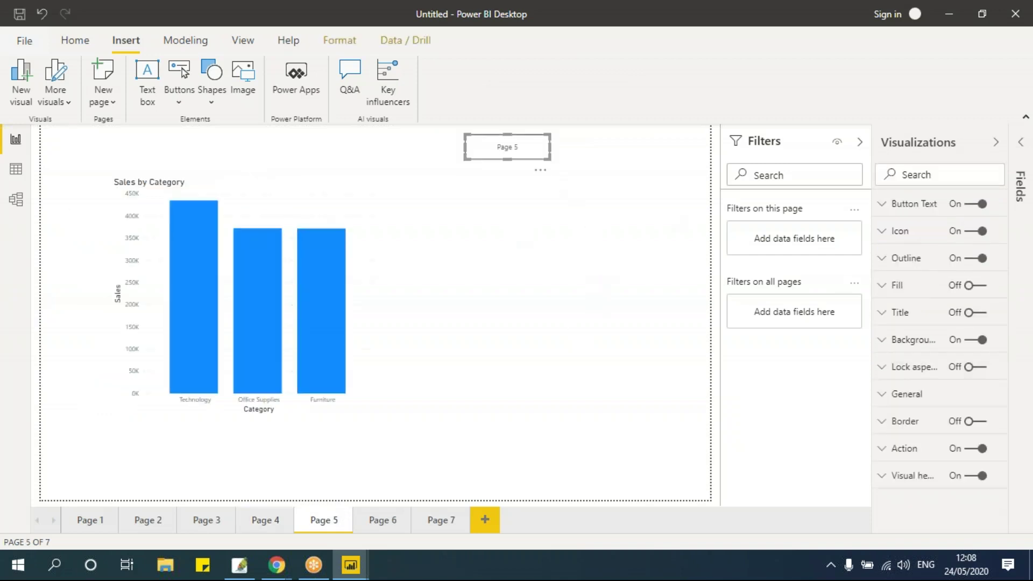
click(903, 448)
scroll(914, 441, down, 2)
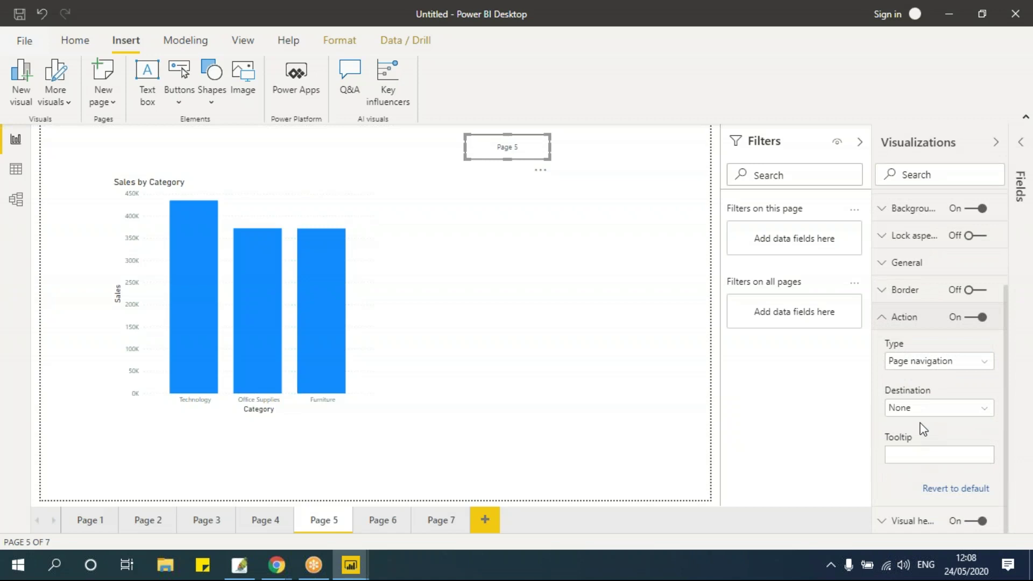
click(929, 410)
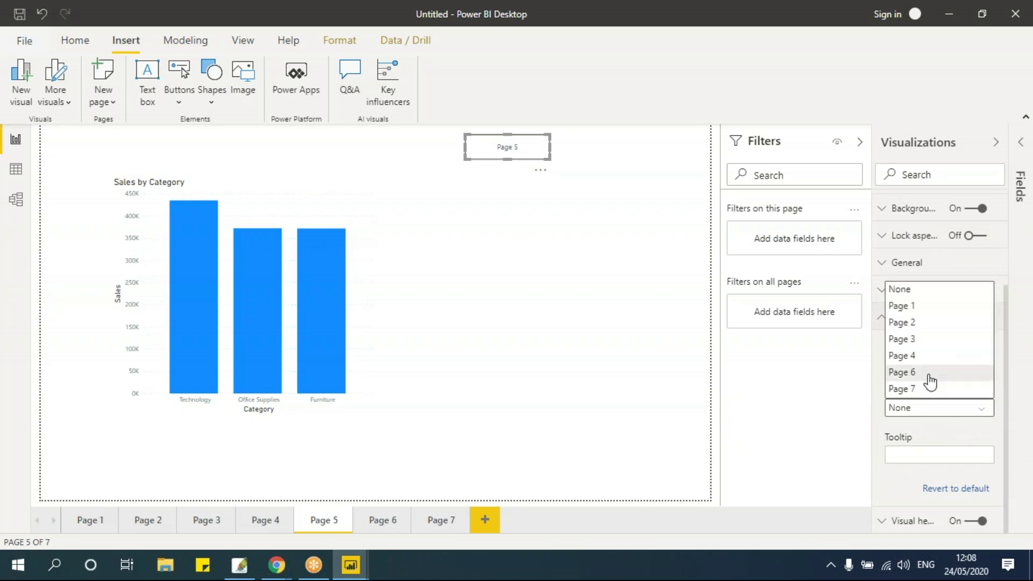
click(924, 357)
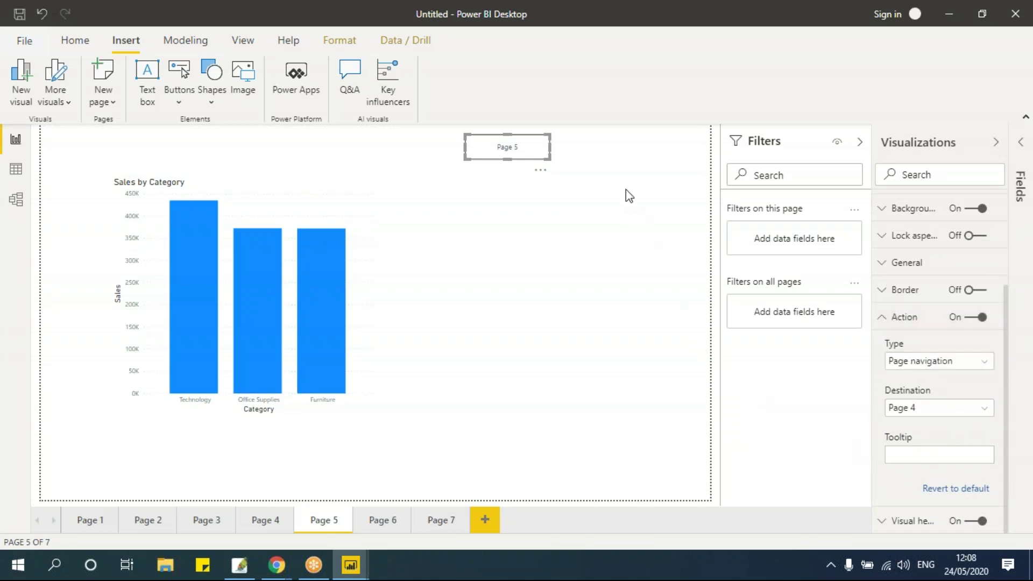
Step: Change the text of the copied button on report Page 5 to Page 4
click(633, 259)
click(551, 153)
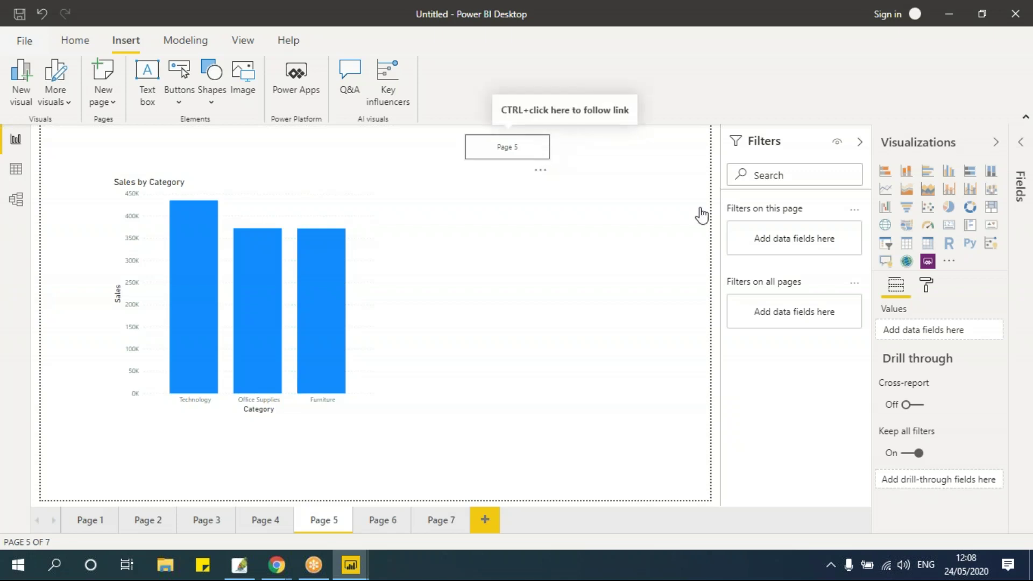
click(914, 203)
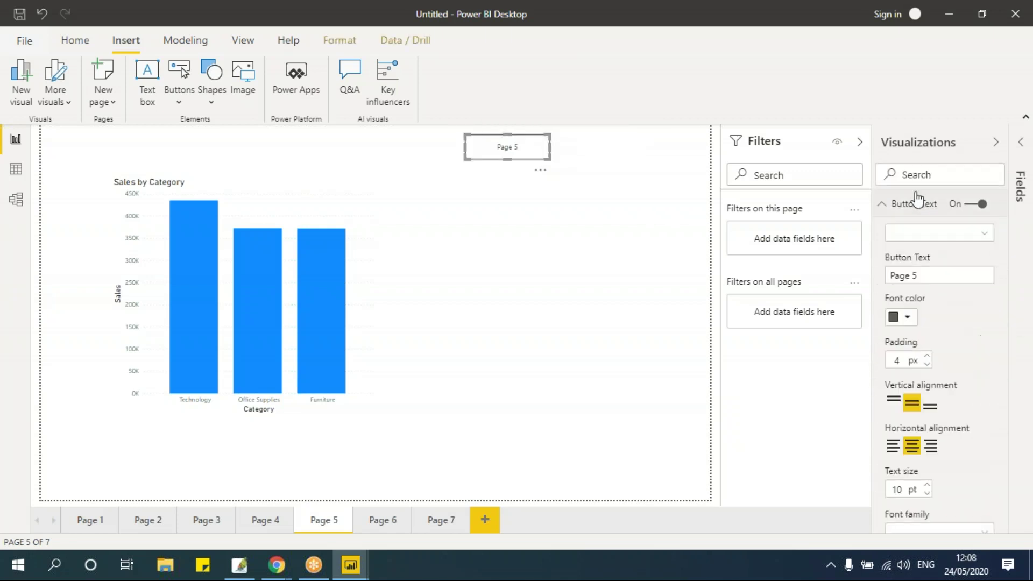
click(929, 275)
key(BackSpace)
text(4)
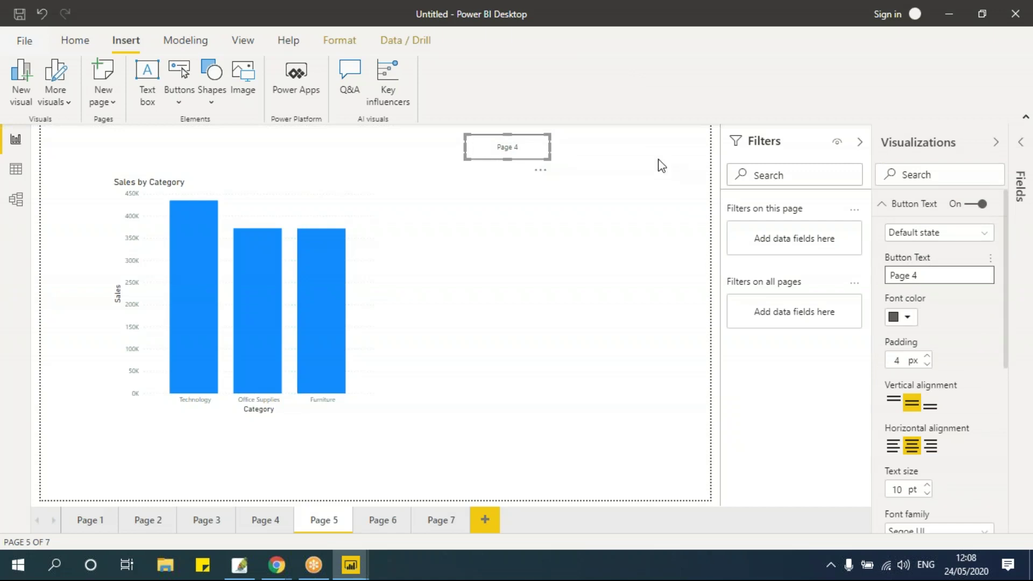
Step: Test the page-navigation buttons by following them from Page 5 to Page 4 and back to Page 5
click(682, 189)
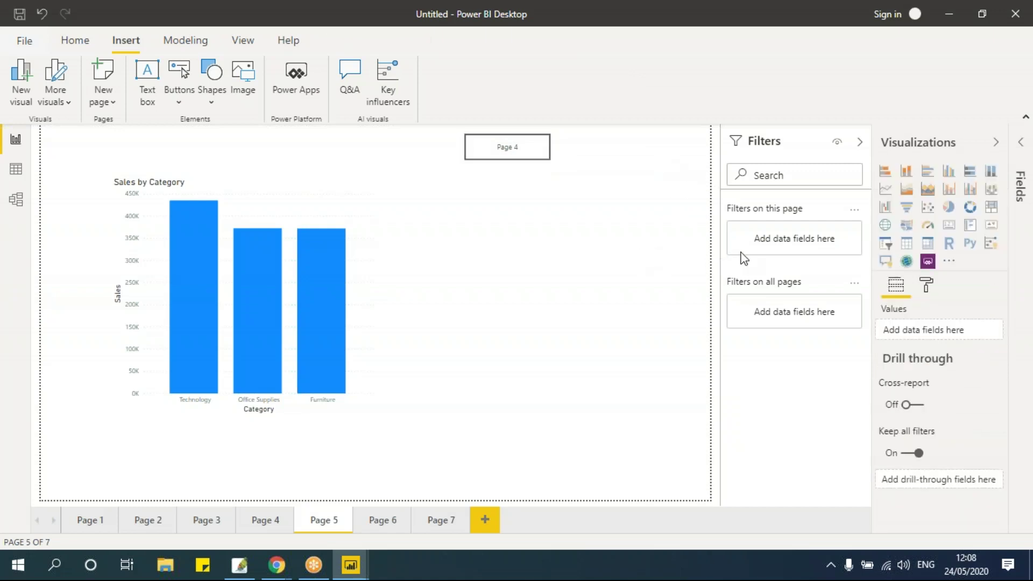
ctrl+click(530, 156)
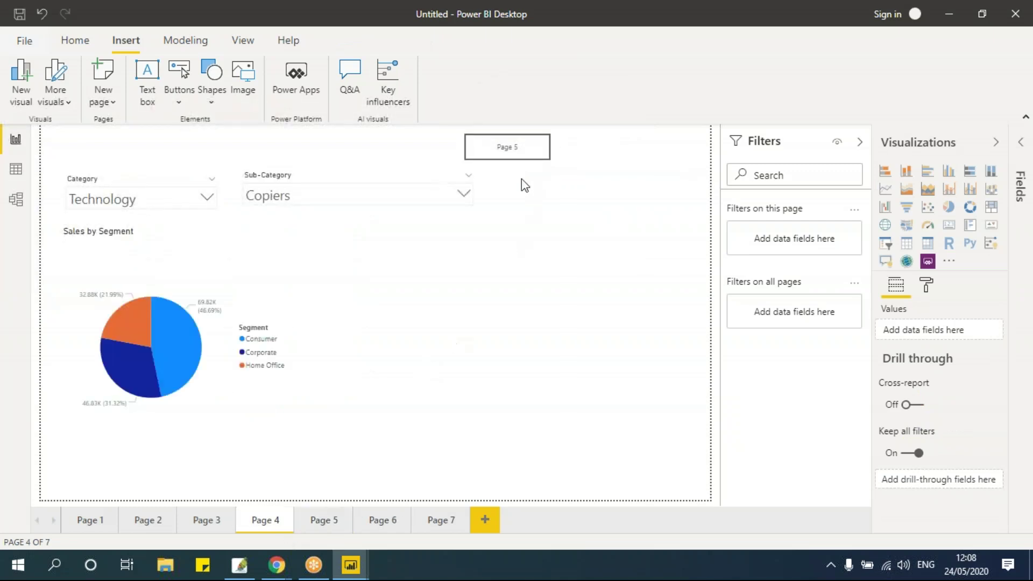
ctrl+click(519, 157)
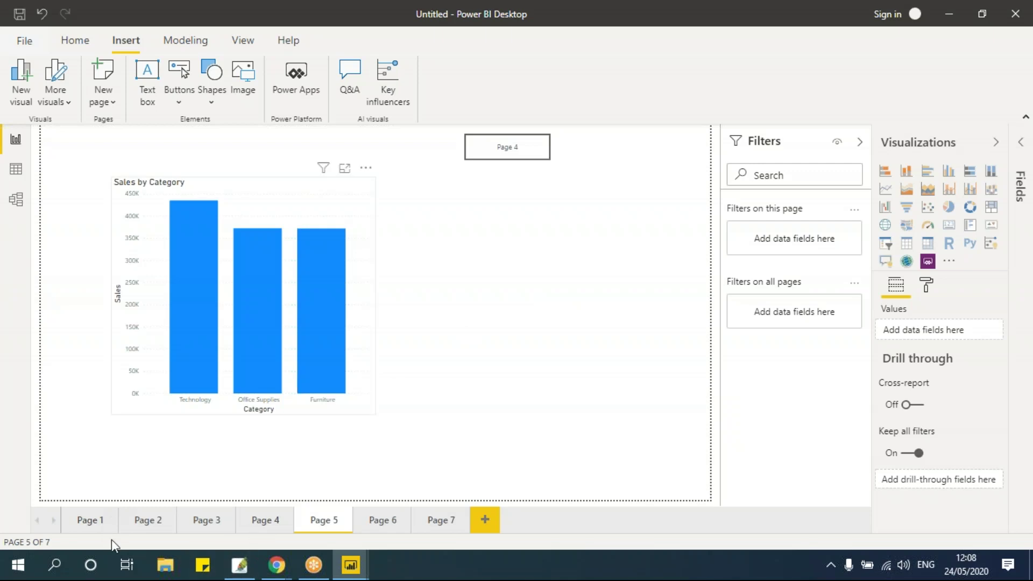
Step: Review report Pages 1 to 5 to compare the bookmark buttons with the page-navigation buttons
click(98, 518)
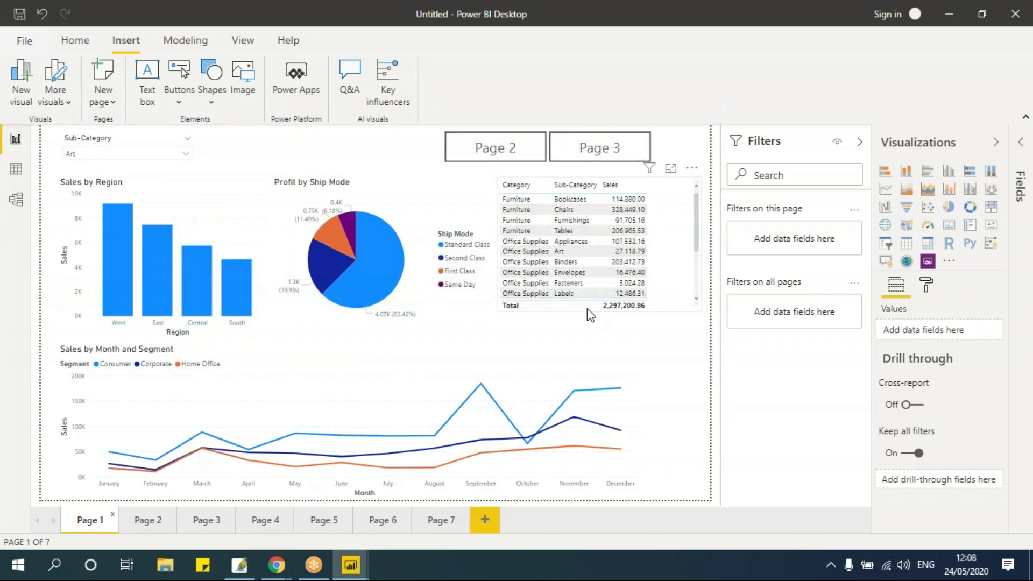
click(148, 519)
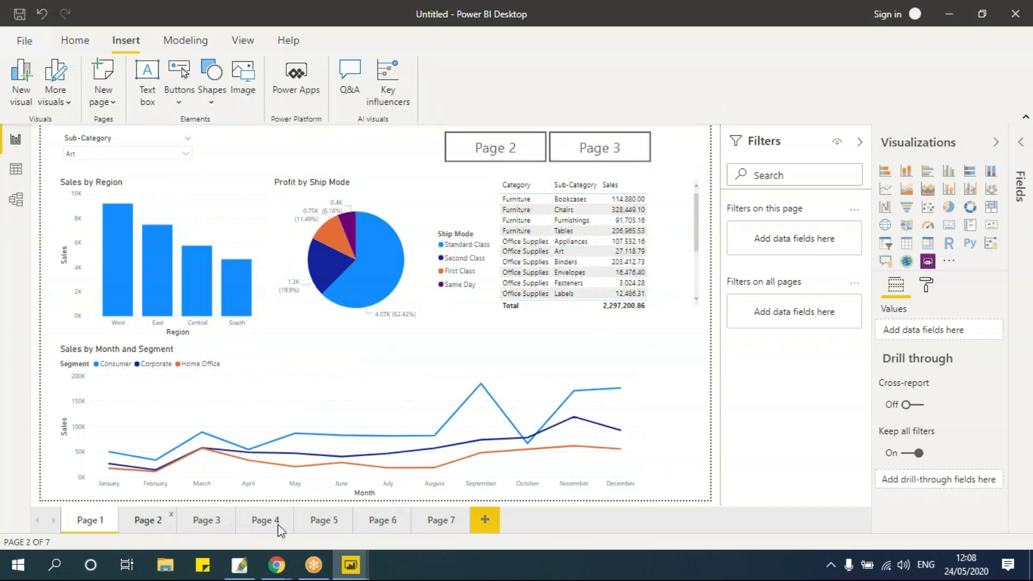
click(278, 523)
click(349, 528)
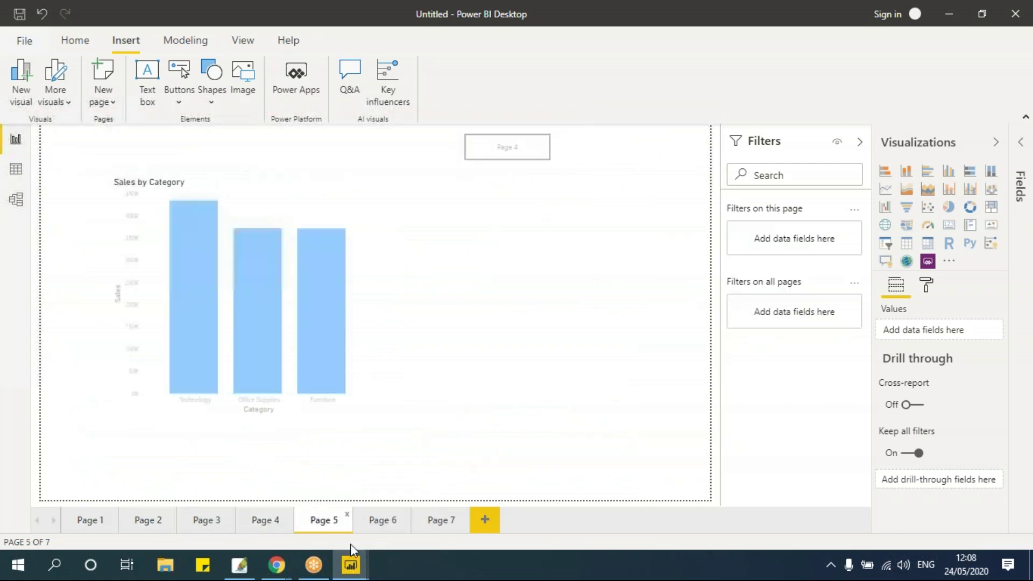
click(107, 525)
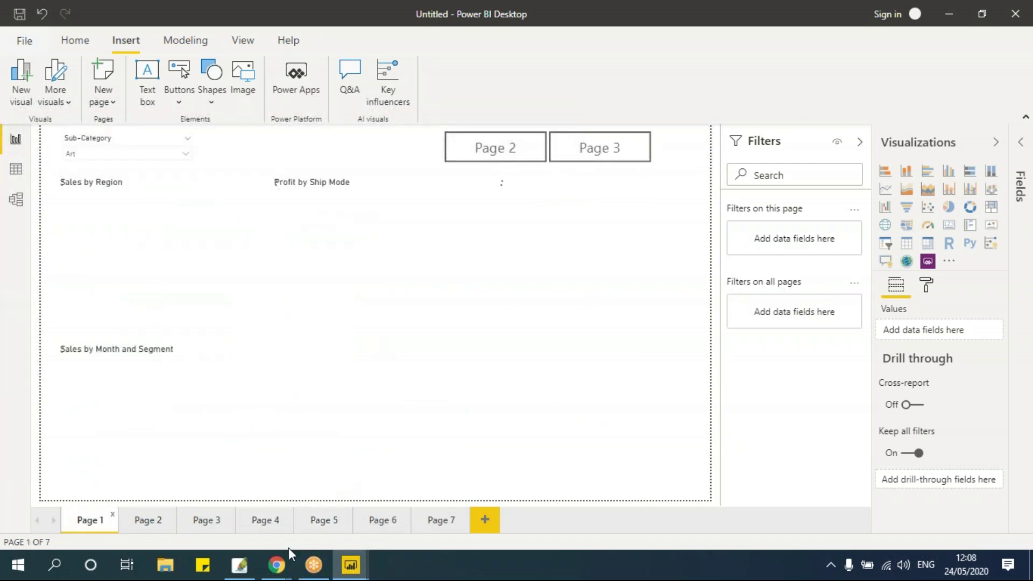
click(277, 523)
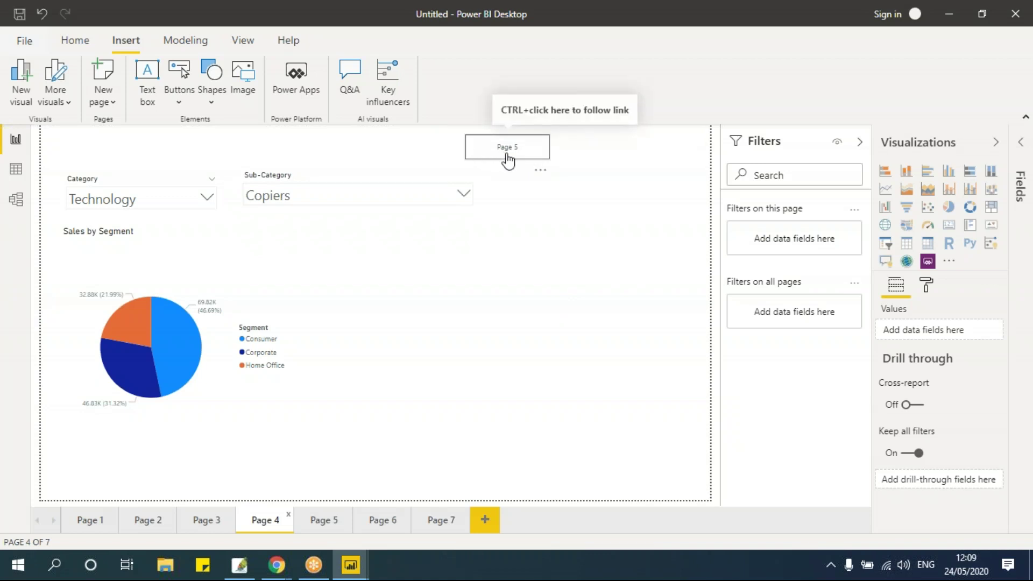
click(95, 520)
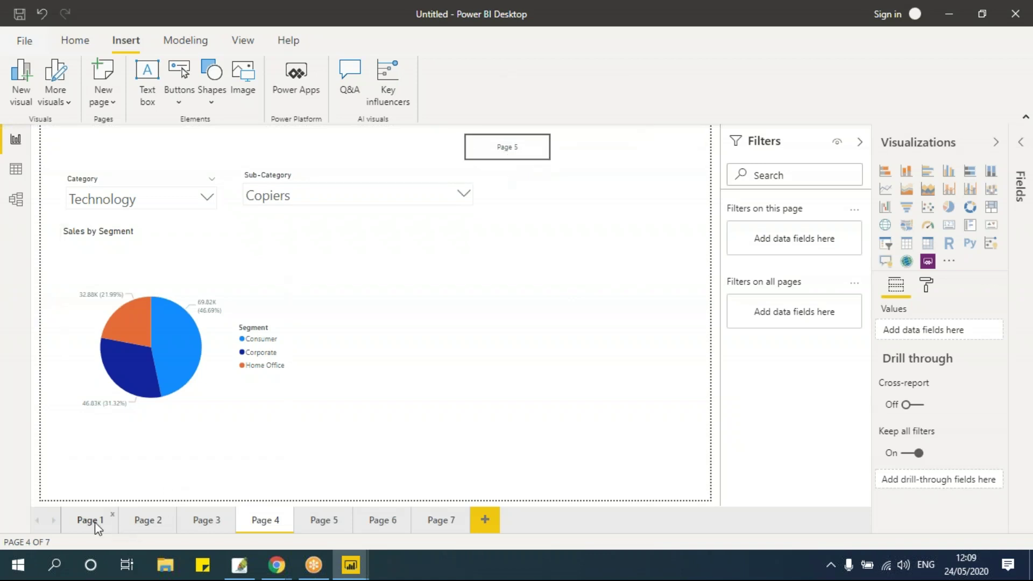
click(149, 521)
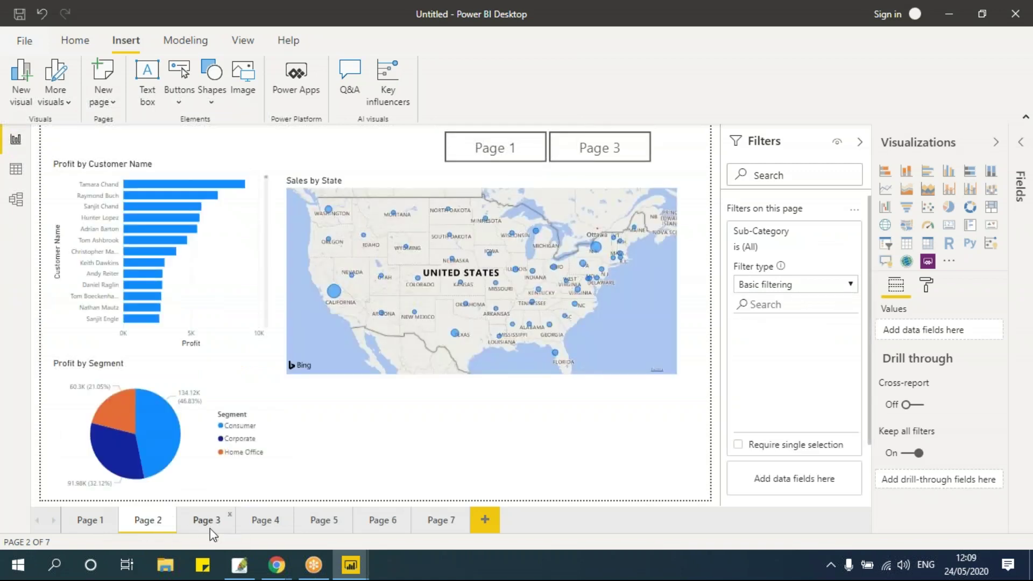
click(211, 530)
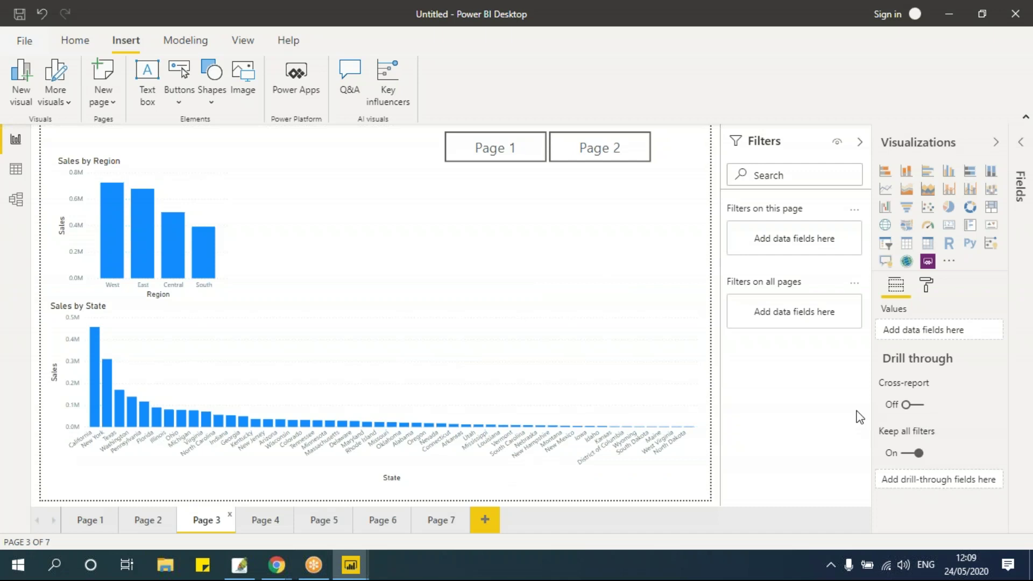
Step: Add a new report page after Page 7 and insert a Q&A visual, enlarged to fill most of the page's width
click(452, 528)
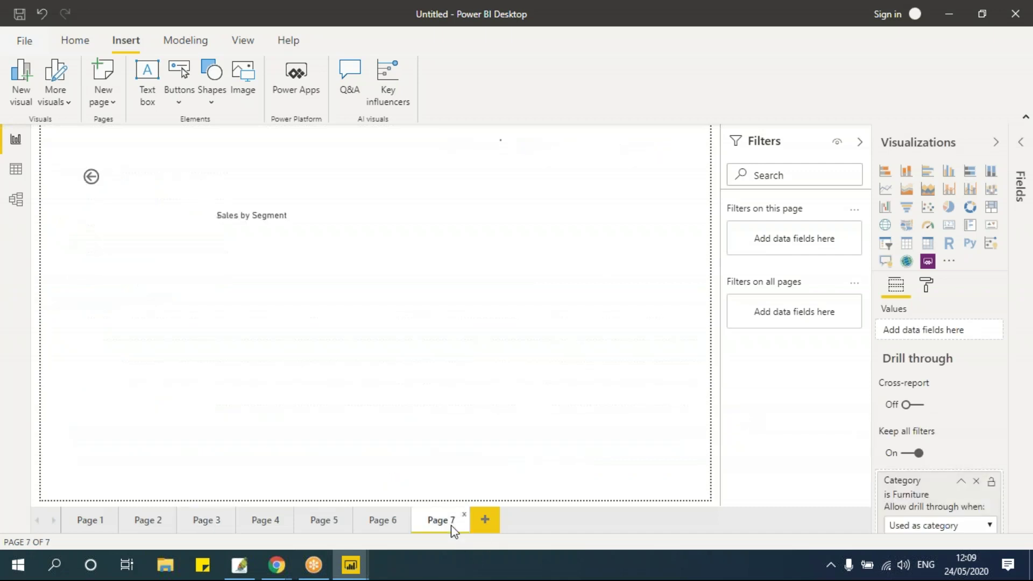
click(495, 522)
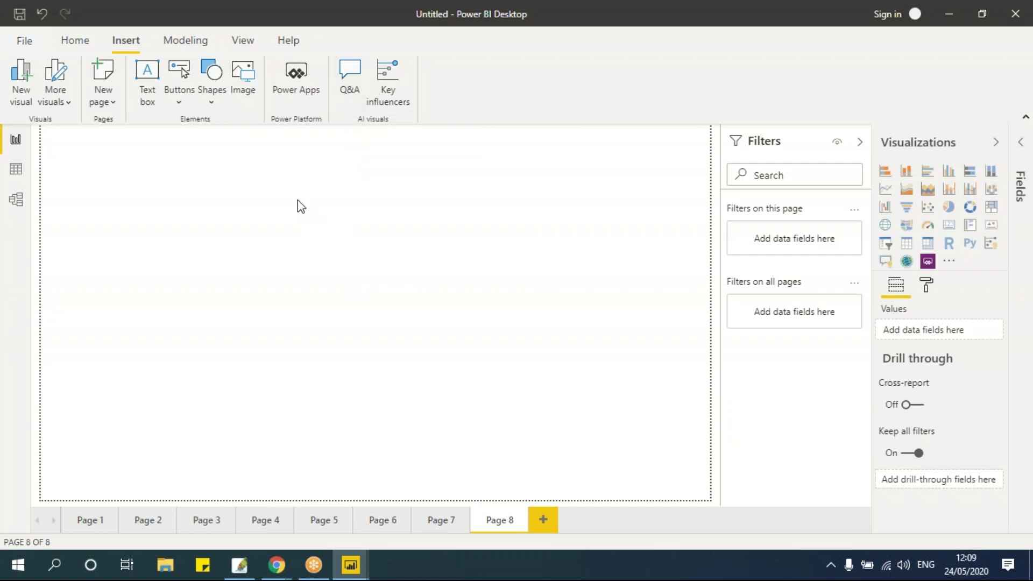
click(386, 100)
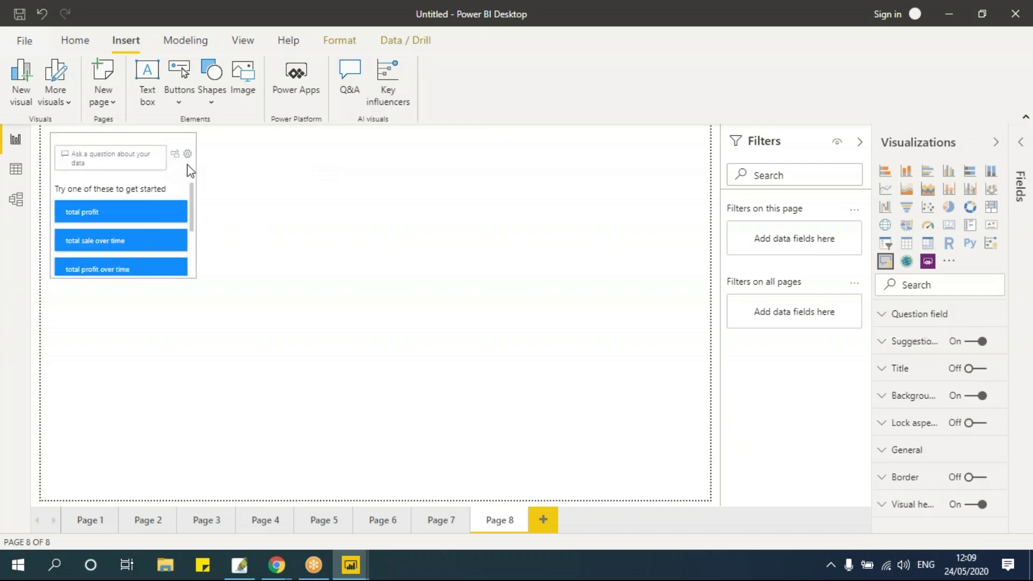
drag(189, 171, 223, 195)
drag(228, 304, 610, 409)
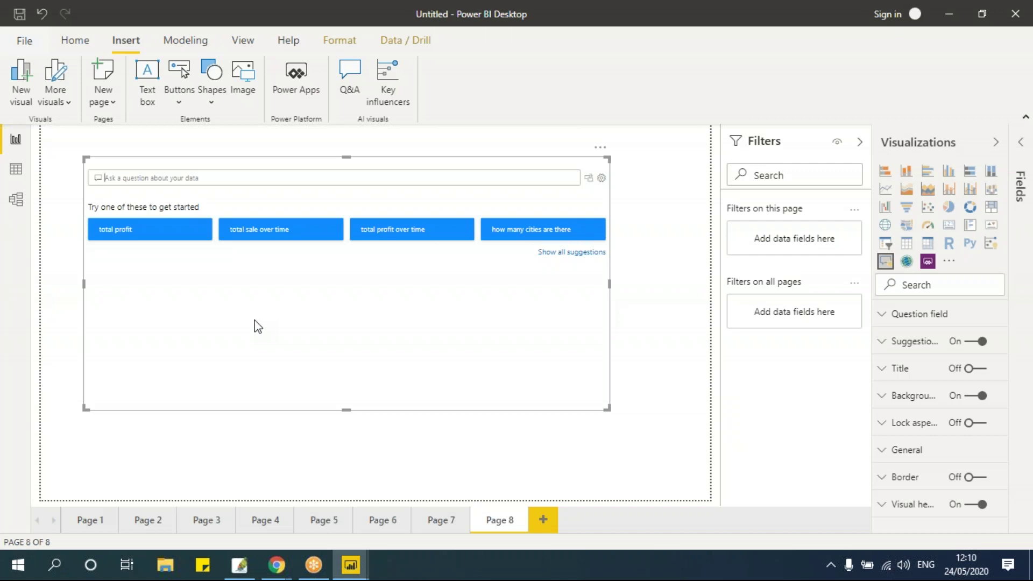
Step: Ask the Q&A visual the suggested question "total profit"
click(156, 238)
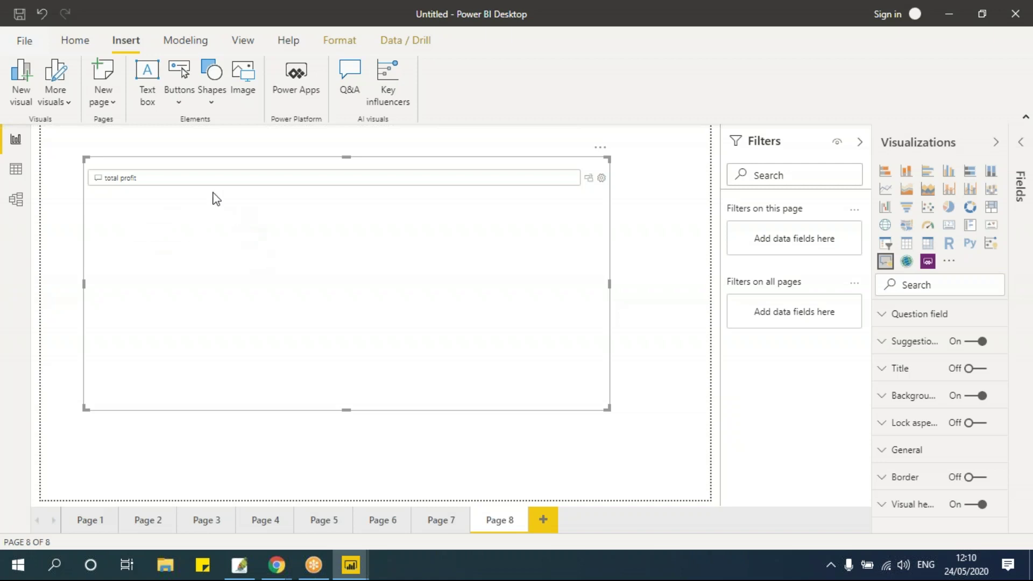
triple_click(191, 178)
key(Return)
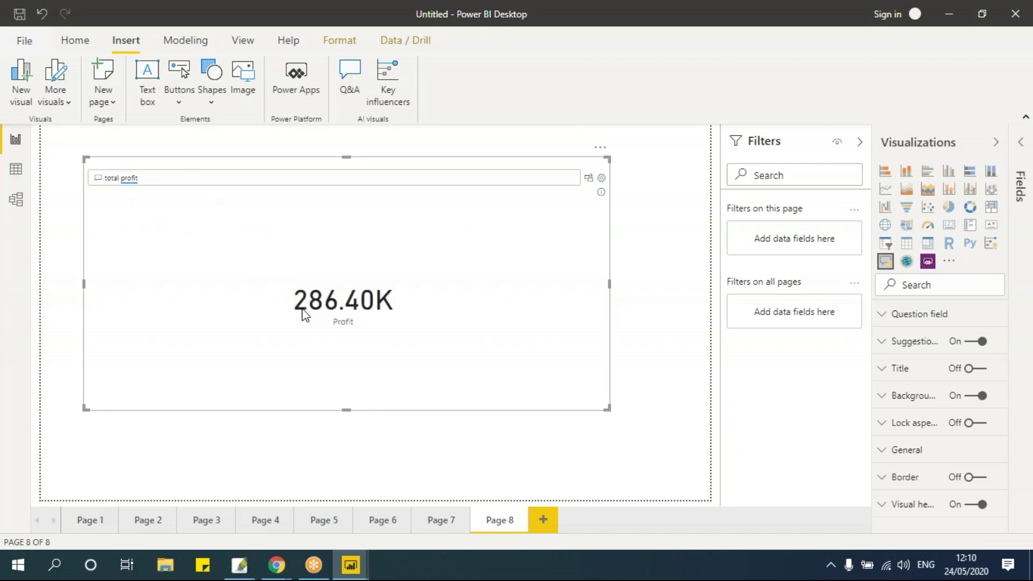
Step: Replace the question in the Q&A visual with "sales by region"
click(78, 183)
key(BackSpace)
key(BackSpace)
key(BackSpace)
key(BackSpace)
key(BackSpace)
key(BackSpace)
key(BackSpace)
key(BackSpace)
key(BackSpace)
key(BackSpace)
key(BackSpace)
key(BackSpace)
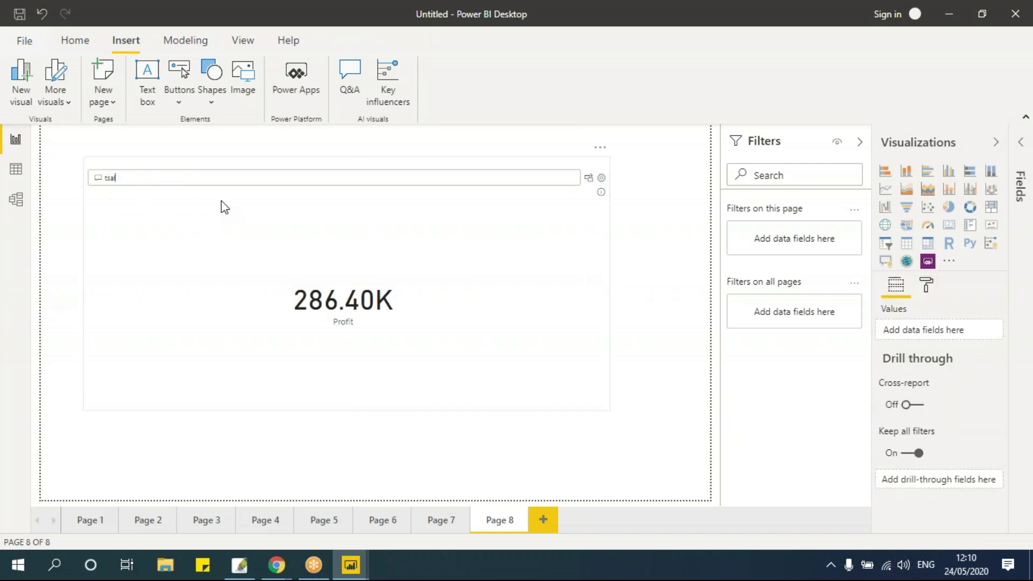
text(sa)
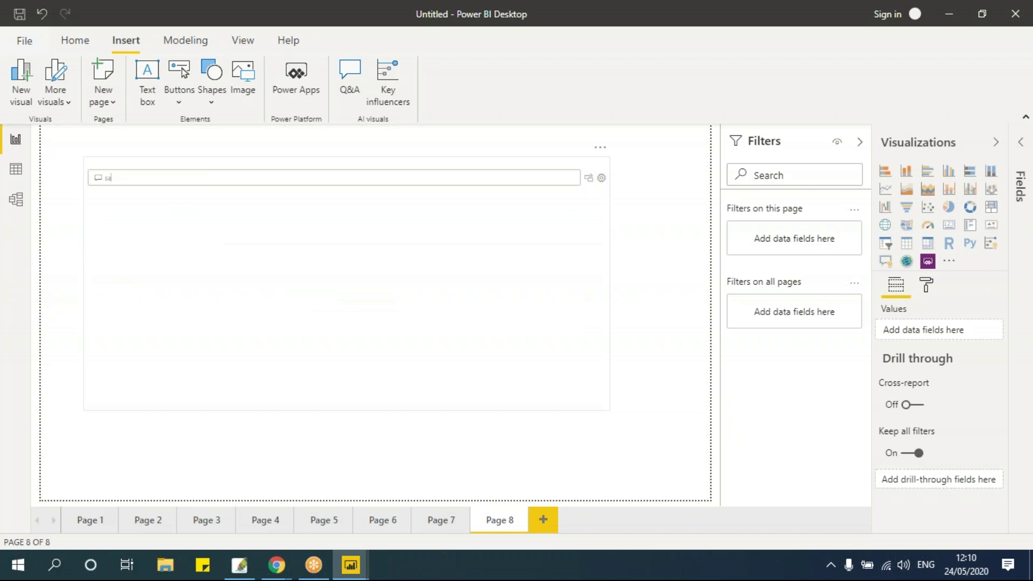
text(les by region)
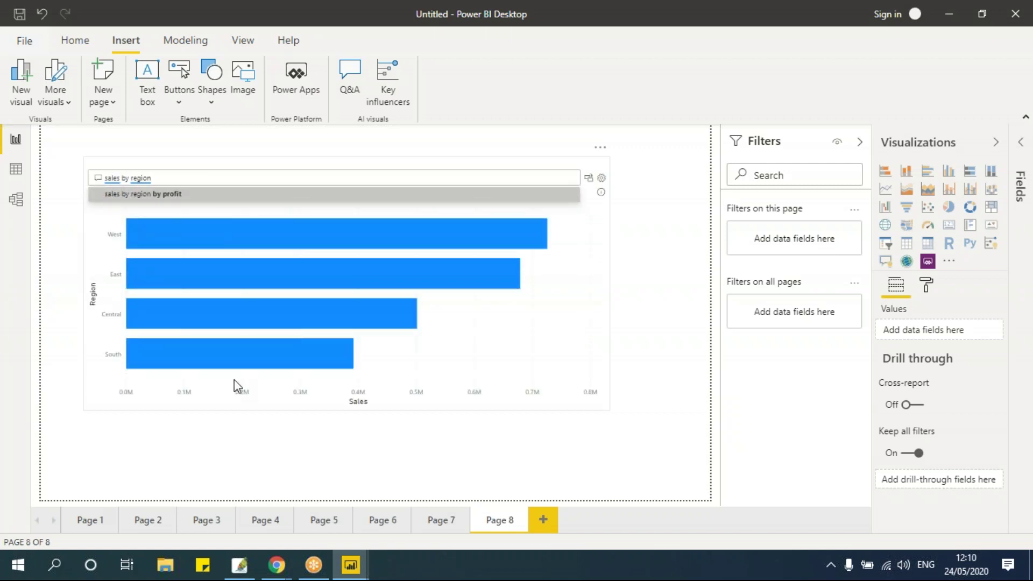
Step: Replace the question in the Q&A visual with "category with profit" and deselect the visual
click(359, 258)
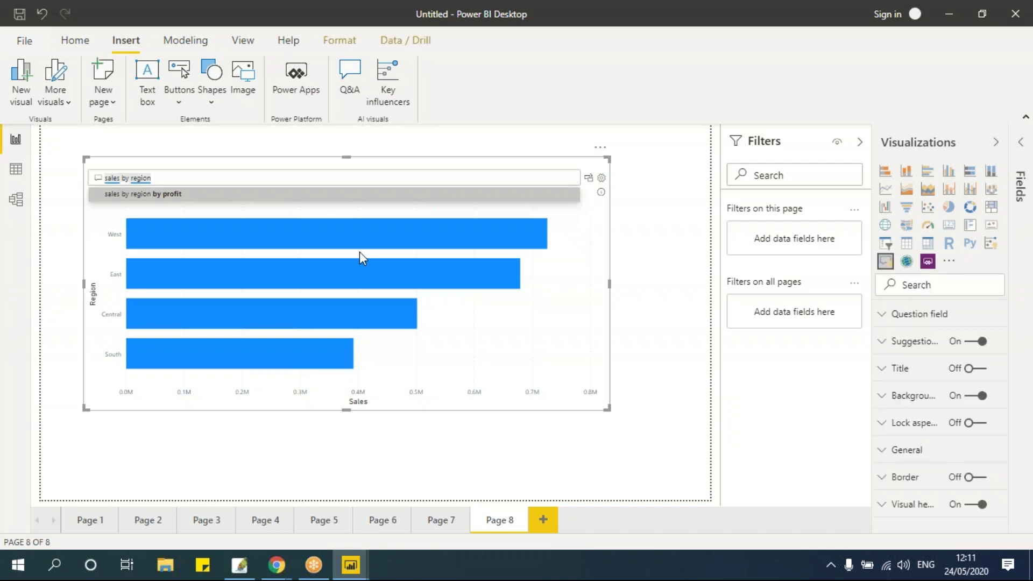
key(ctrl+a)
key(BackSpace)
text(categ)
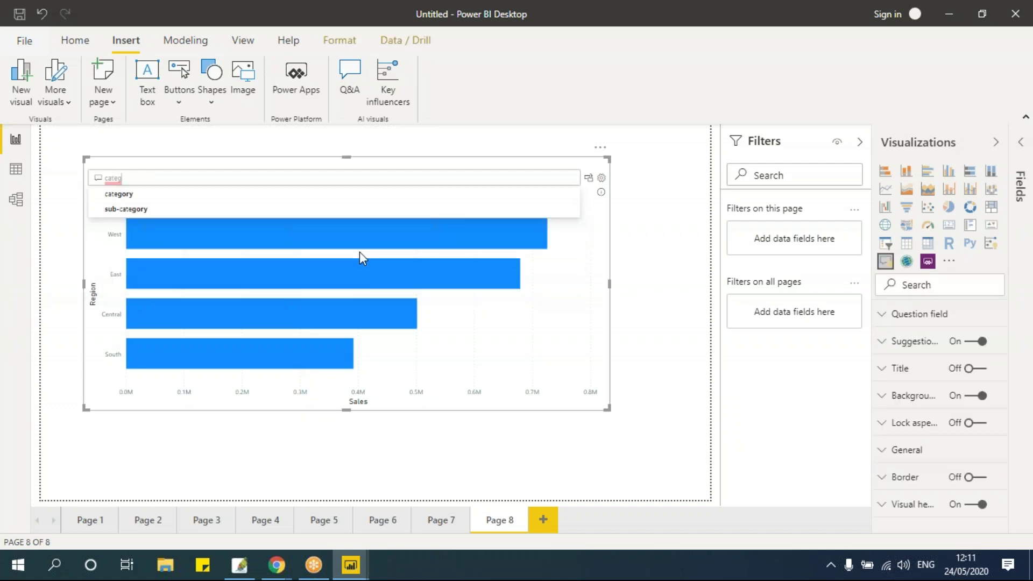
text(ory wi)
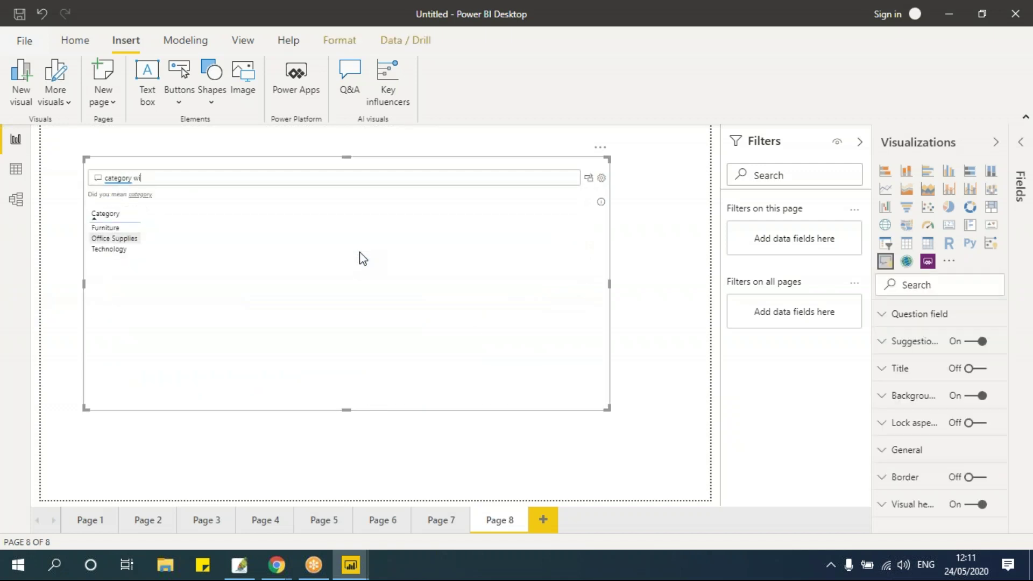
text(th profit)
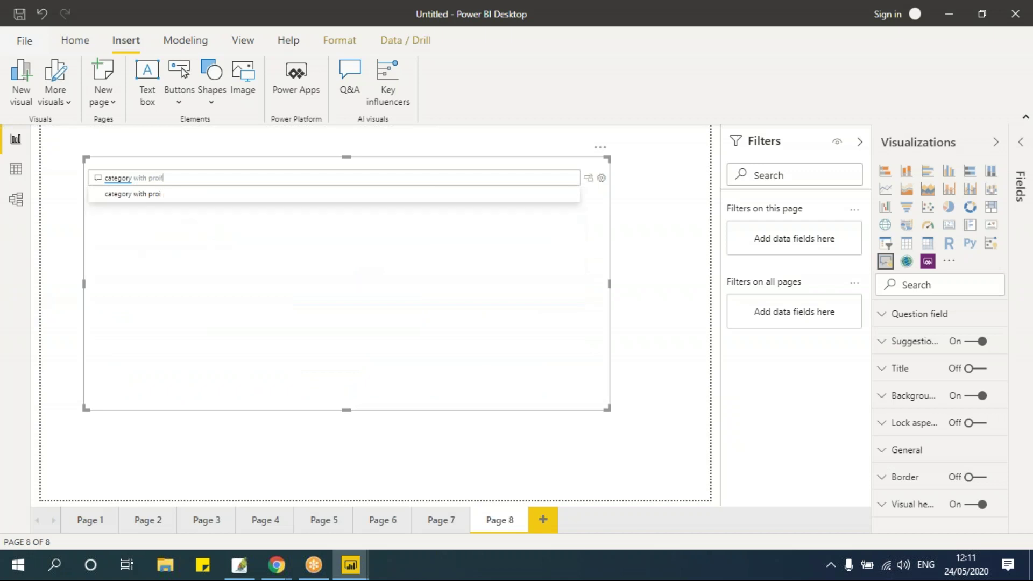
key(BackSpace)
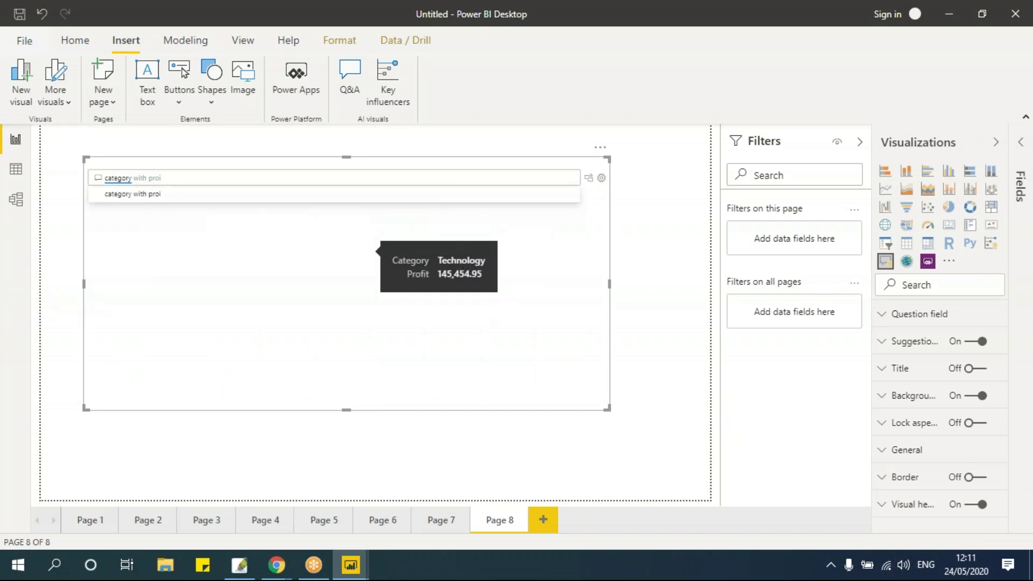
text(t)
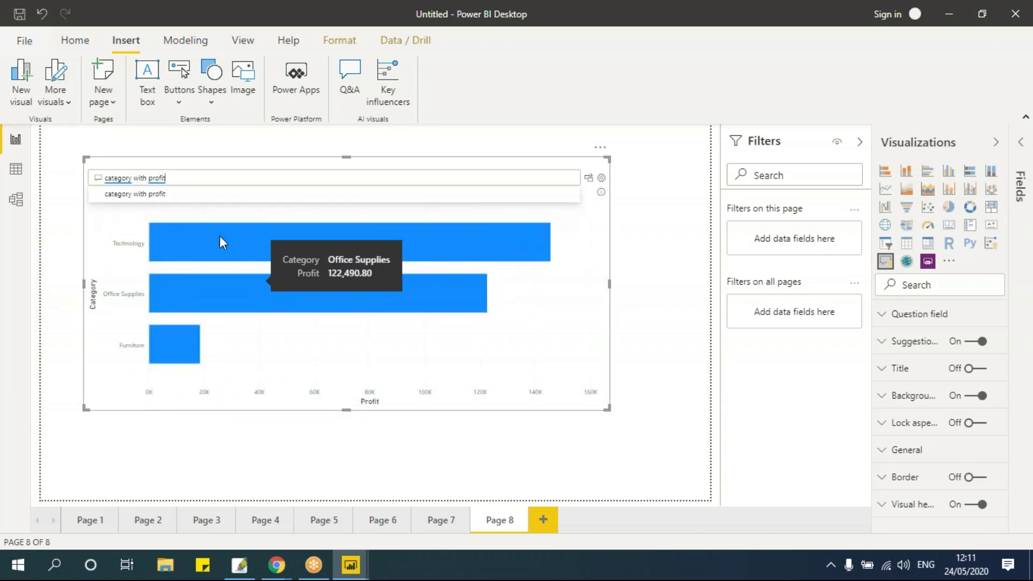
click(60, 166)
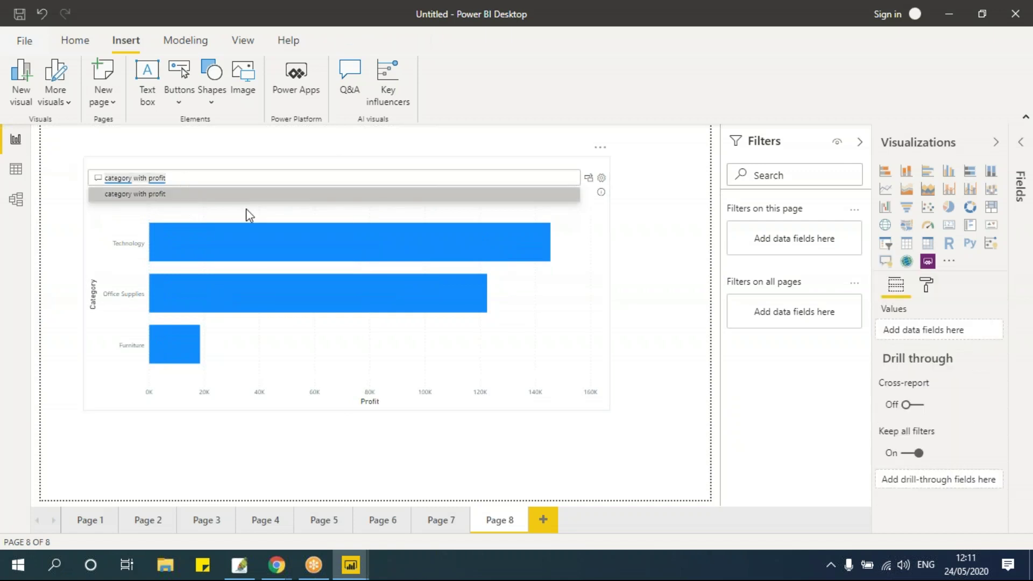
Step: Replace the question in the Q&A visual with "top 10 sales by customer name"
key(ctrl+a)
text(top)
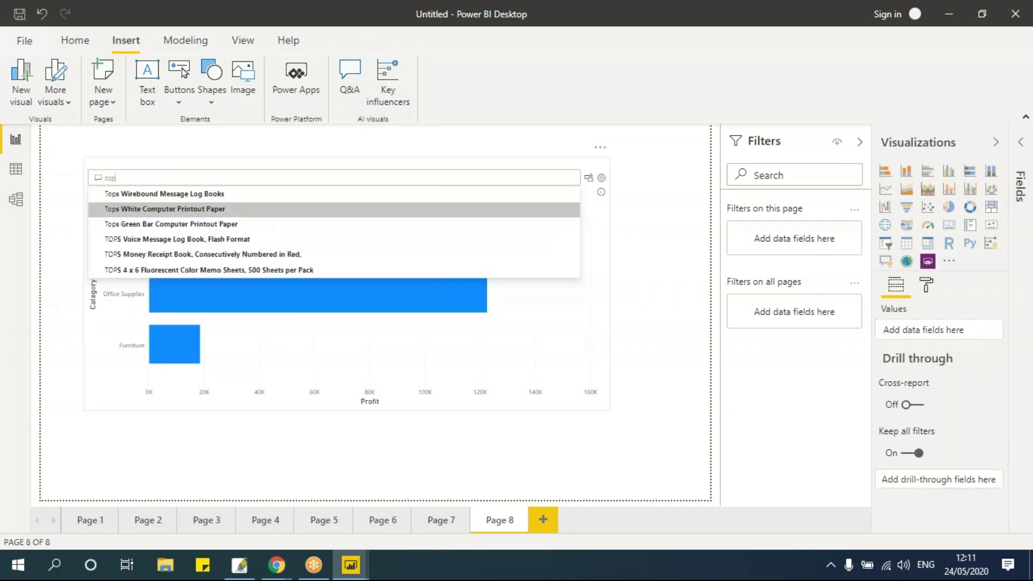
text( 10 sal)
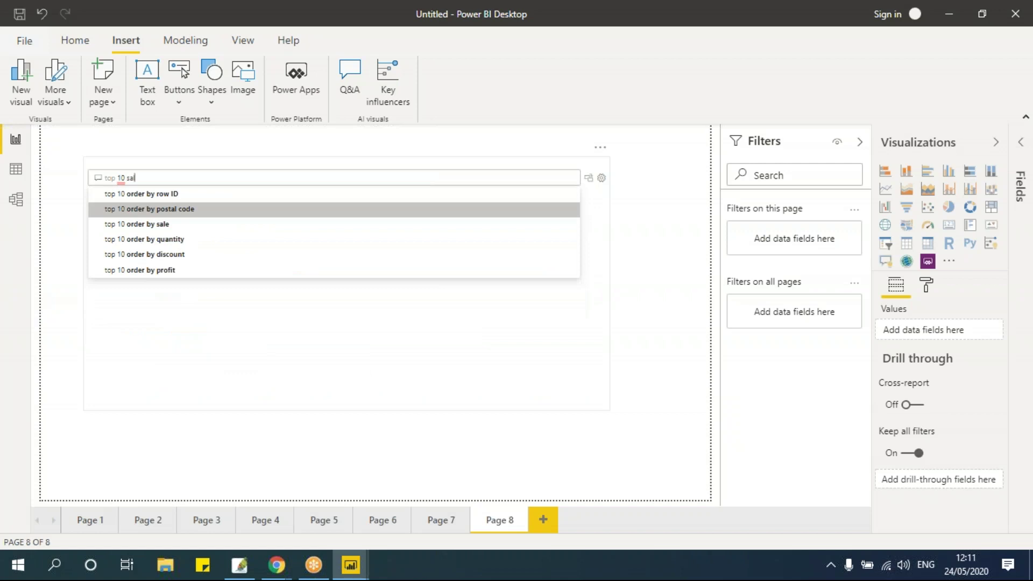
text(es by cu)
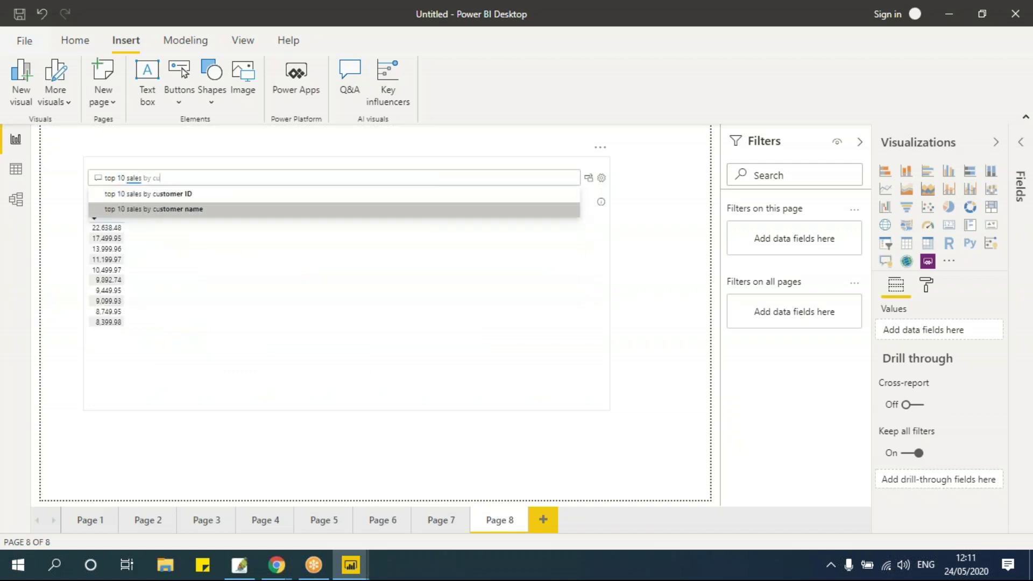
text(stomer)
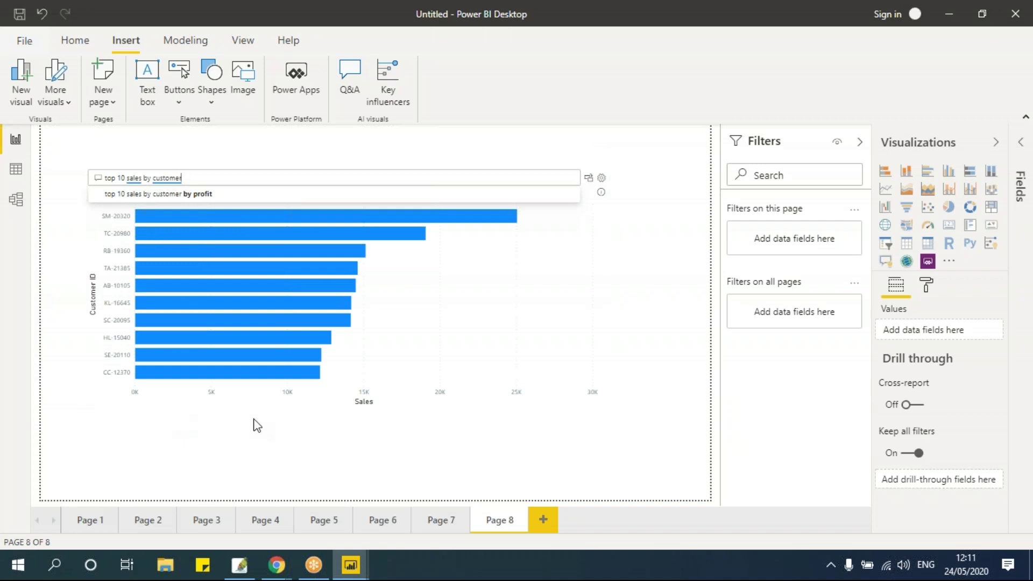
text( name)
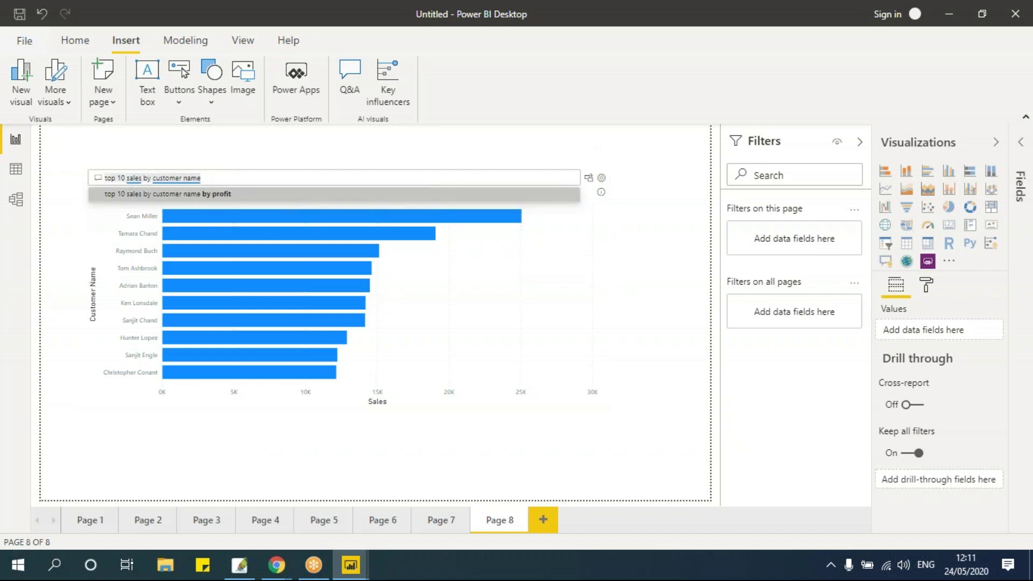
Step: Change the question in the Q&A visual to "top 5 sub-category by sales", using the suggested sub-category field
key(BackSpace)
key(BackSpace)
key(BackSpace)
key(BackSpace)
key(BackSpace)
key(BackSpace)
key(BackSpace)
key(BackSpace)
key(BackSpace)
key(BackSpace)
key(BackSpace)
key(BackSpace)
key(BackSpace)
key(BackSpace)
key(BackSpace)
key(BackSpace)
key(BackSpace)
key(BackSpace)
key(BackSpace)
key(BackSpace)
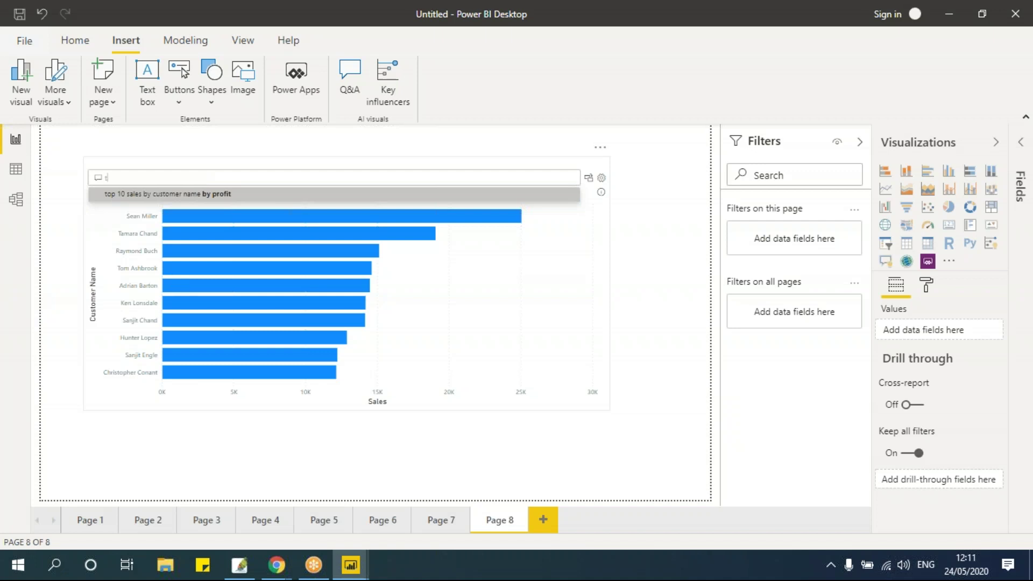
text(5 sub)
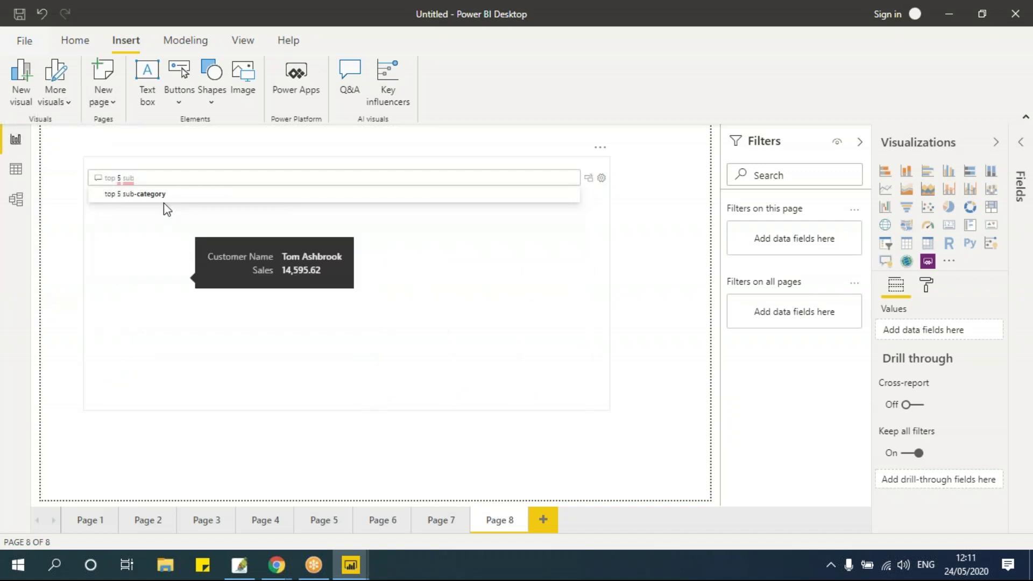
click(154, 194)
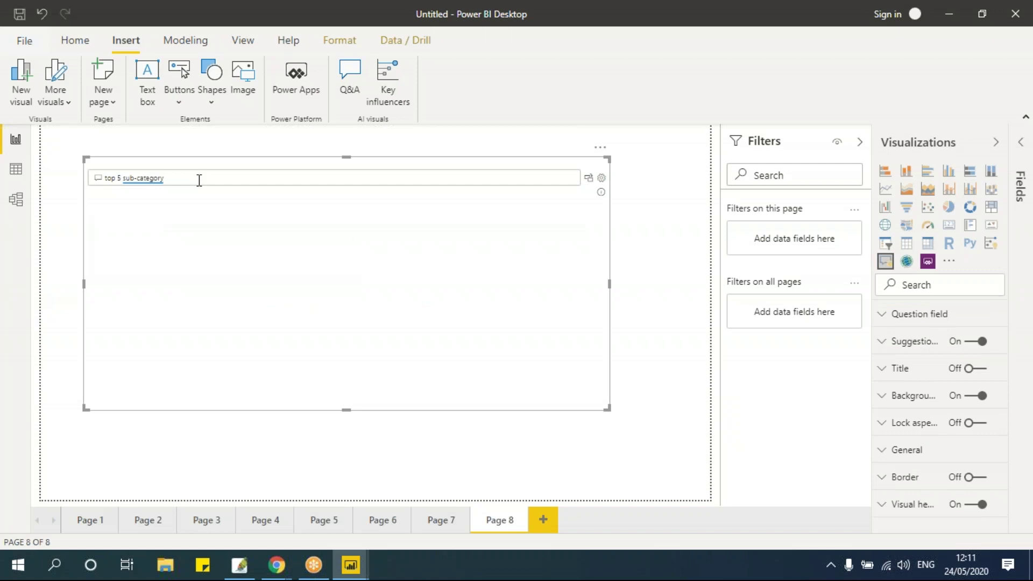
text(by sales)
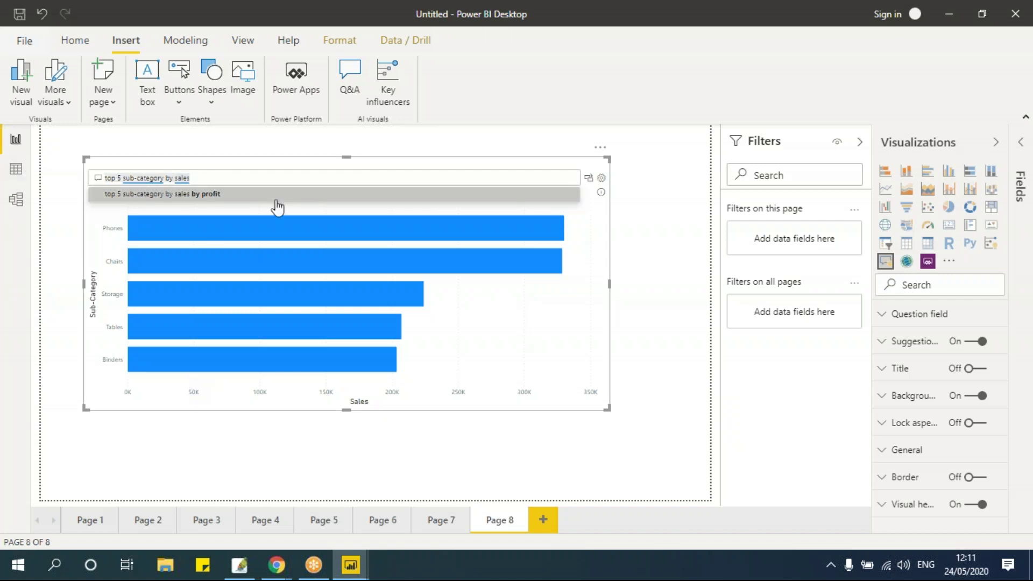
Step: Replace the question in the Q&A visual with "states of region west"
key(ctrl+a)
key(BackSpace)
text(states of region west)
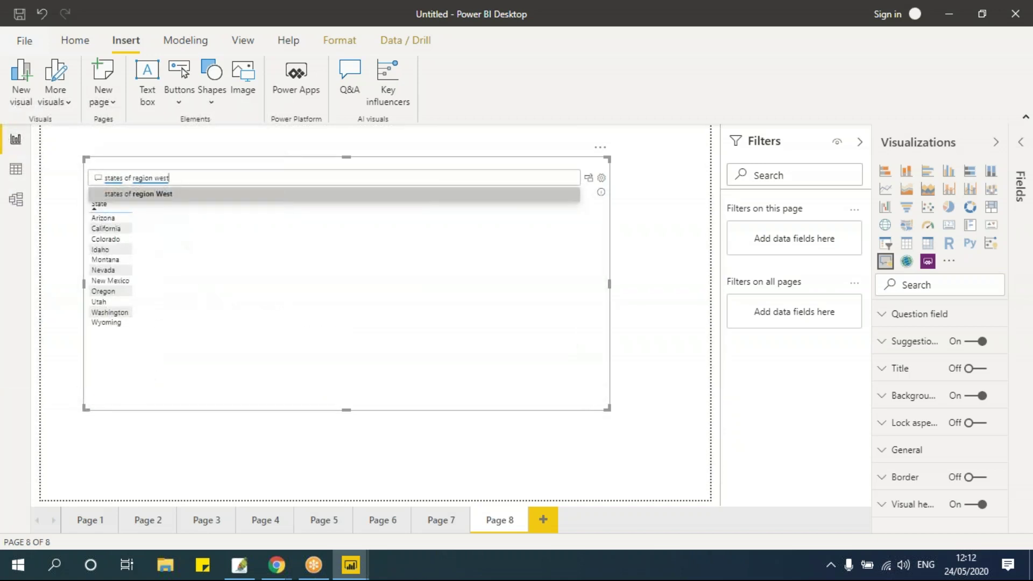
Step: Replace the region question in the Q&A visual with "map of state"
key(BackSpace)
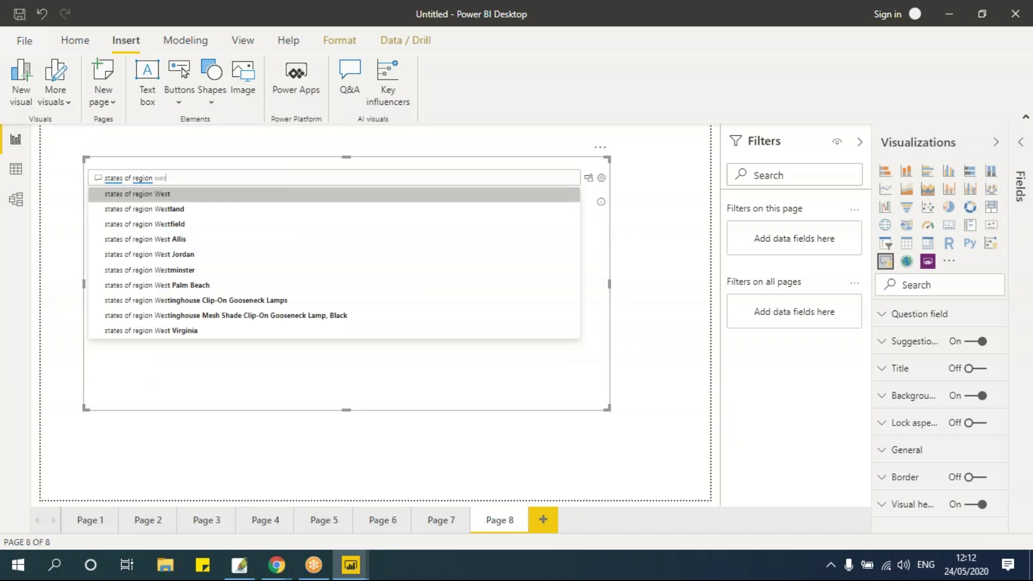
key(ctrl+a)
text(s)
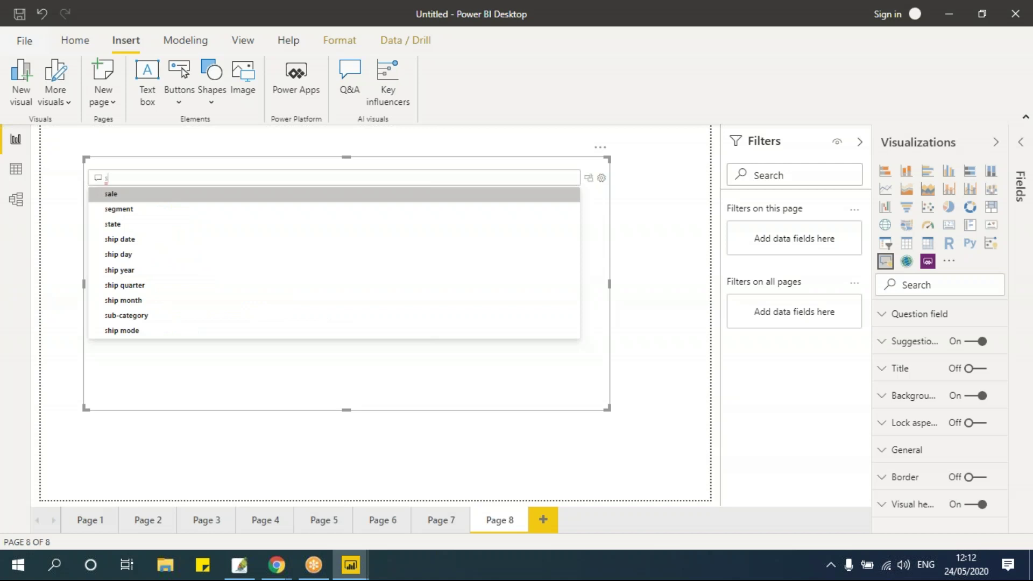
key(BackSpace)
text(map)
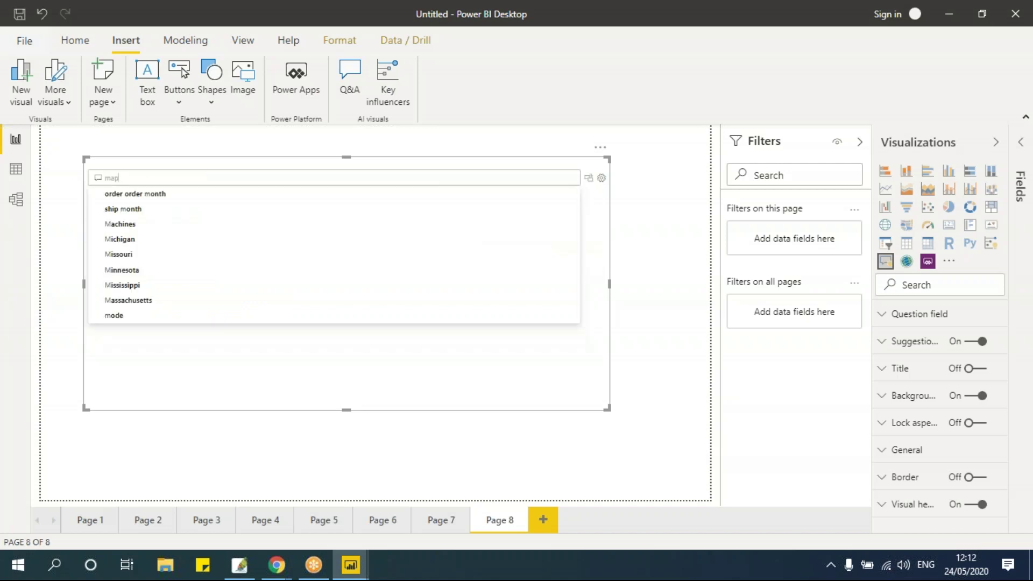
text( of stat)
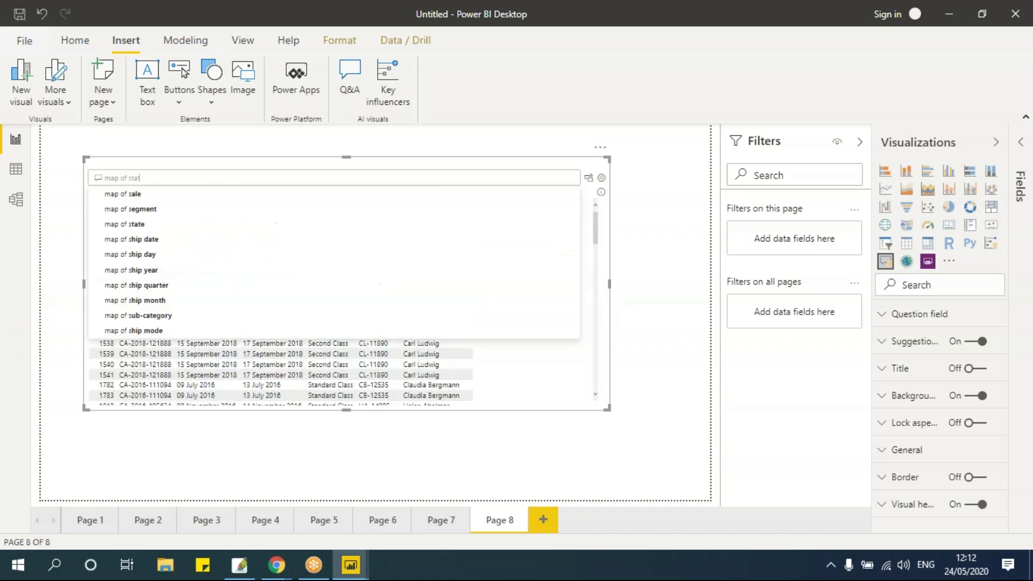
Step: Change the map question in the Q&A visual to "map of region east"
key(BackSpace)
key(BackSpace)
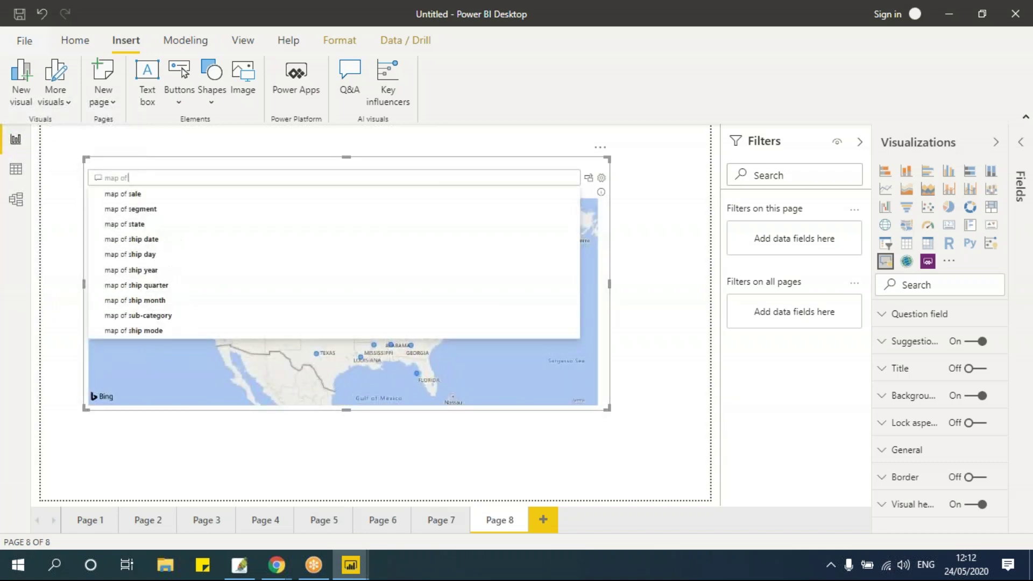
text(region est)
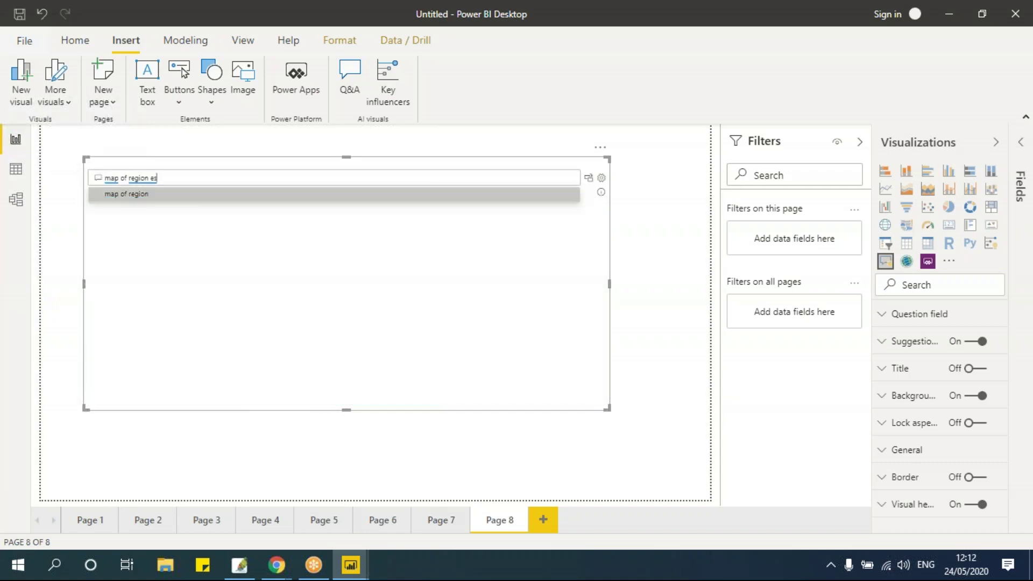
key(BackSpace)
key(BackSpace)
text(ast)
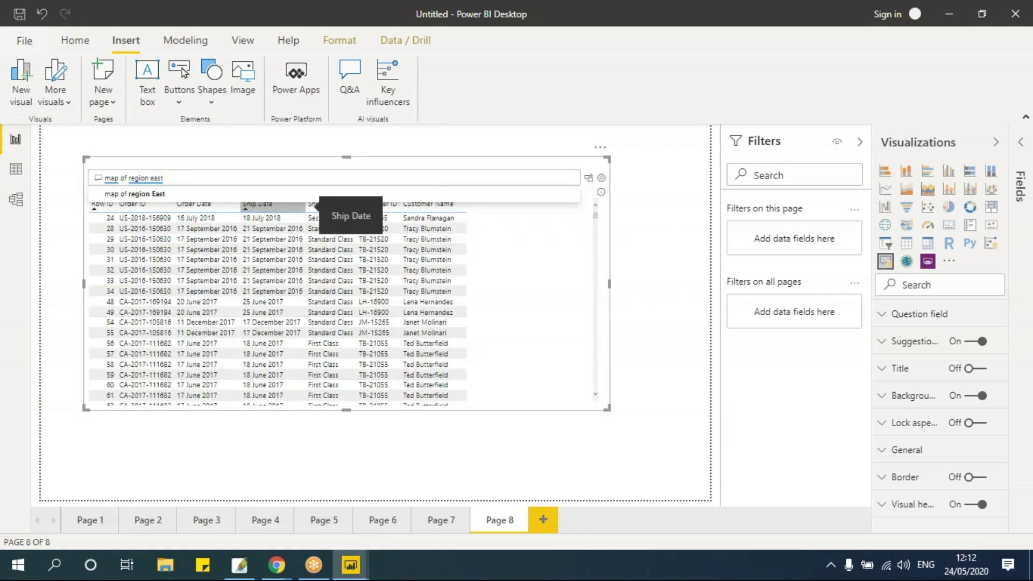
Step: Change the map question in the Q&A visual to "map of region by sales" and deselect the visual
key(BackSpace)
key(BackSpace)
key(BackSpace)
key(BackSpace)
key(BackSpace)
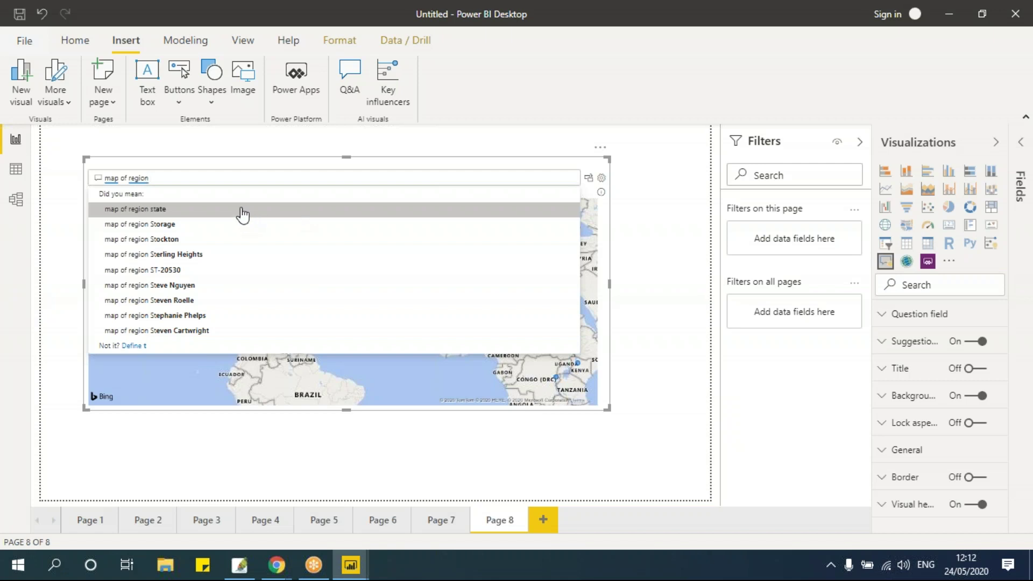
text(by sales)
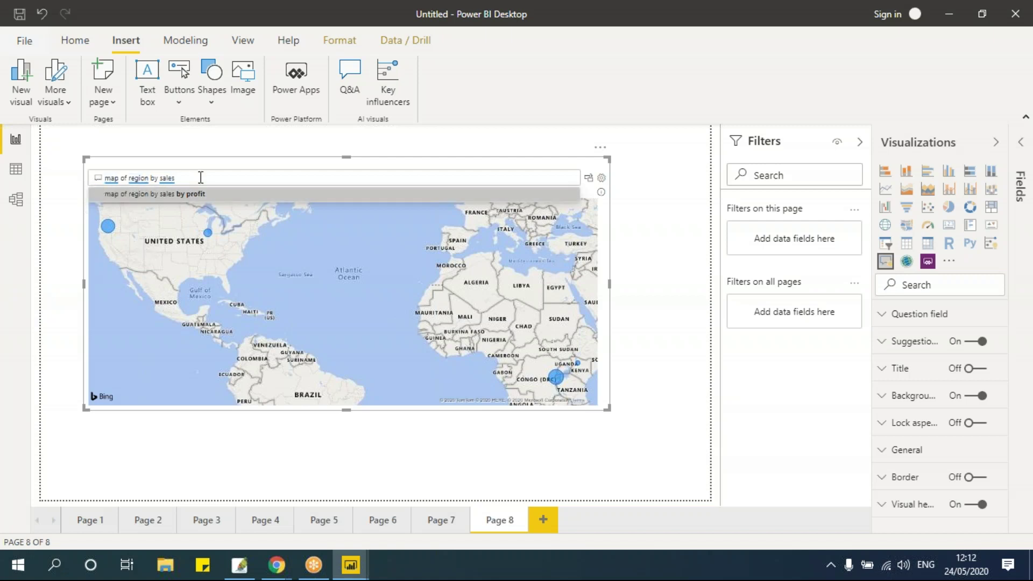
click(80, 206)
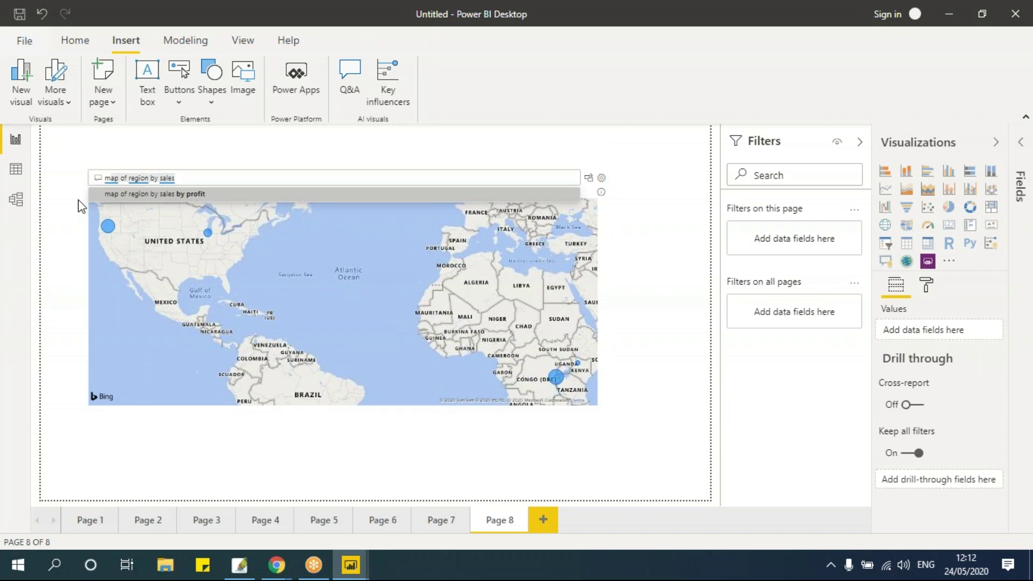
Step: Clear the question from the Q&A visual
key(ctrl+a)
key(BackSpace)
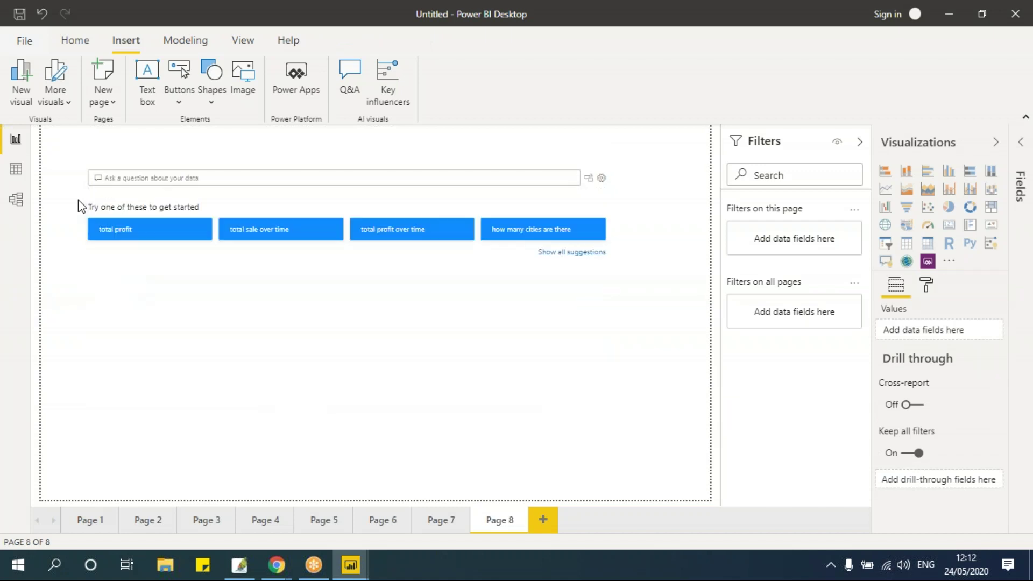